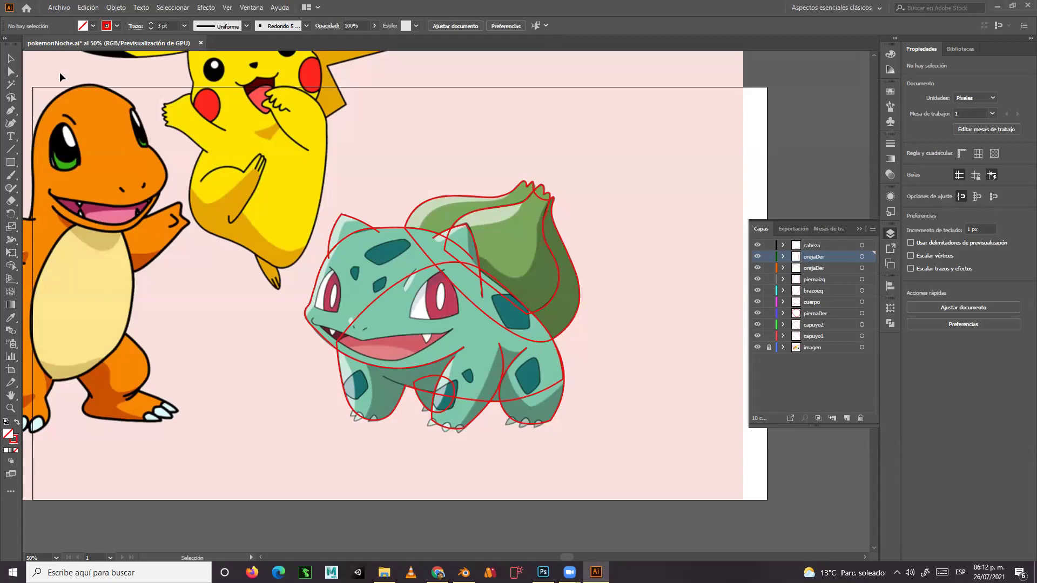
# Create a new 225 × 300 cm portrait document in RGB colour with 300 ppi raster effects.
pyautogui.click(53, 8)
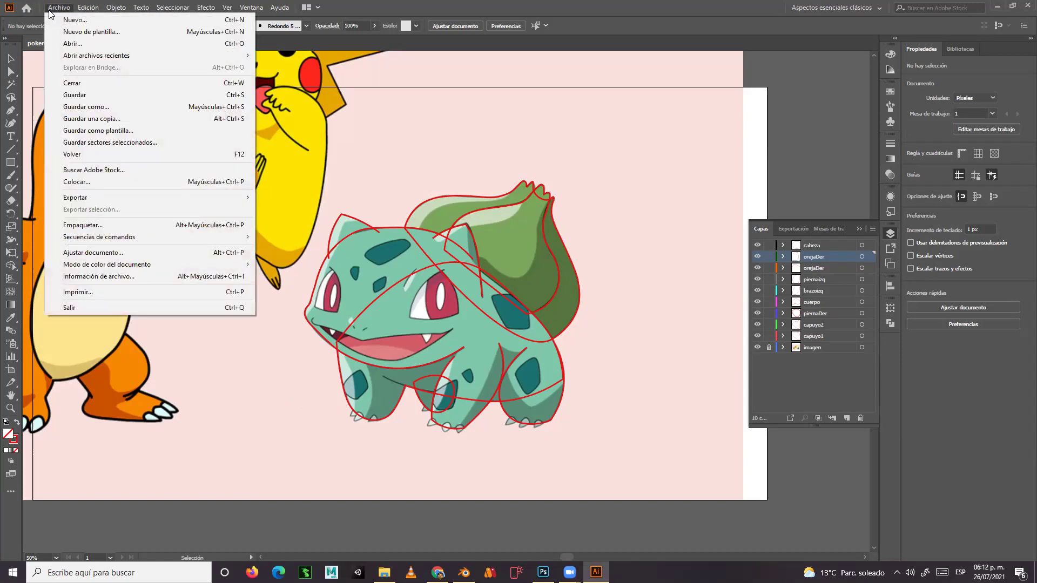
pyautogui.press('Escape')
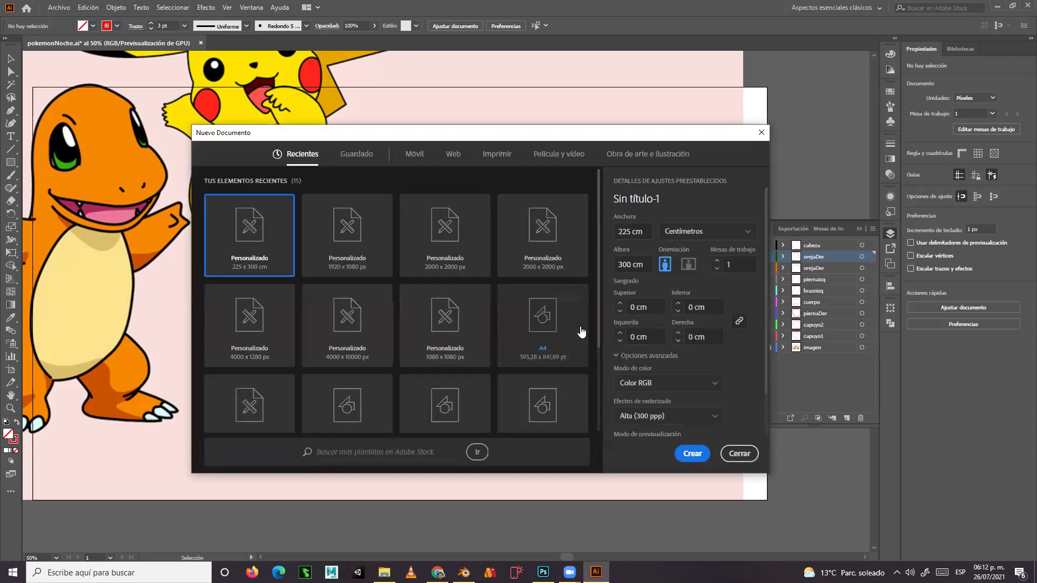
pyautogui.click(694, 454)
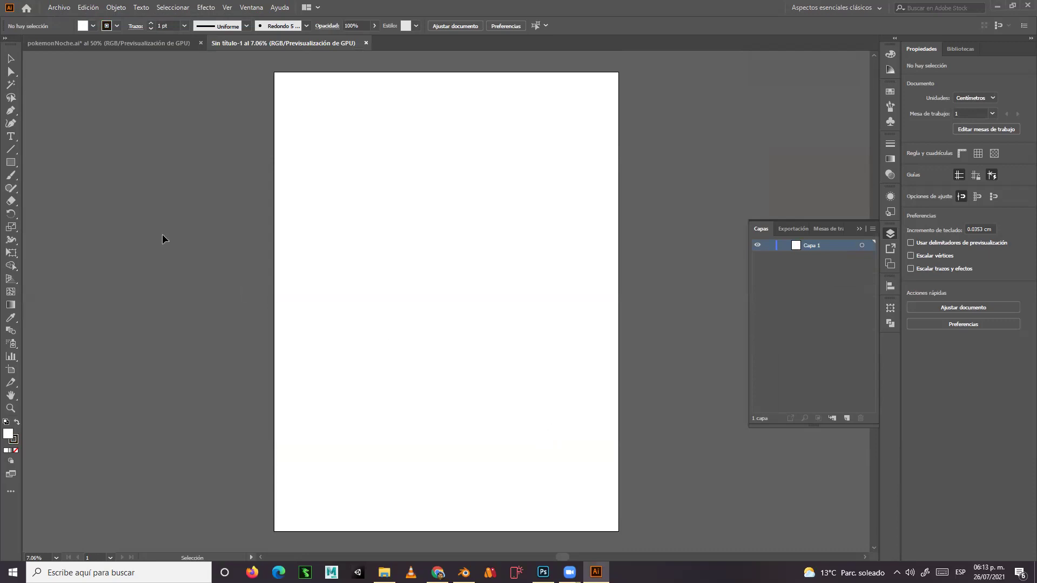
# Set the fill to red (e20e0e) and draw a rectangle about 92 × 154 cm on the artboard.
pyautogui.doubleClick(8, 434)
pyautogui.click(199, 213)
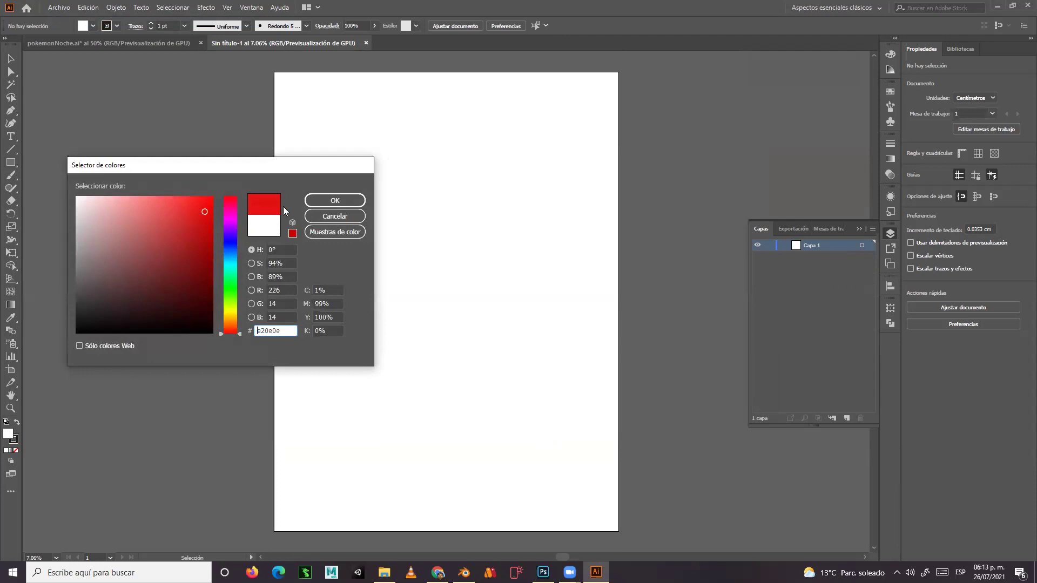
pyautogui.click(334, 200)
pyautogui.click(11, 161)
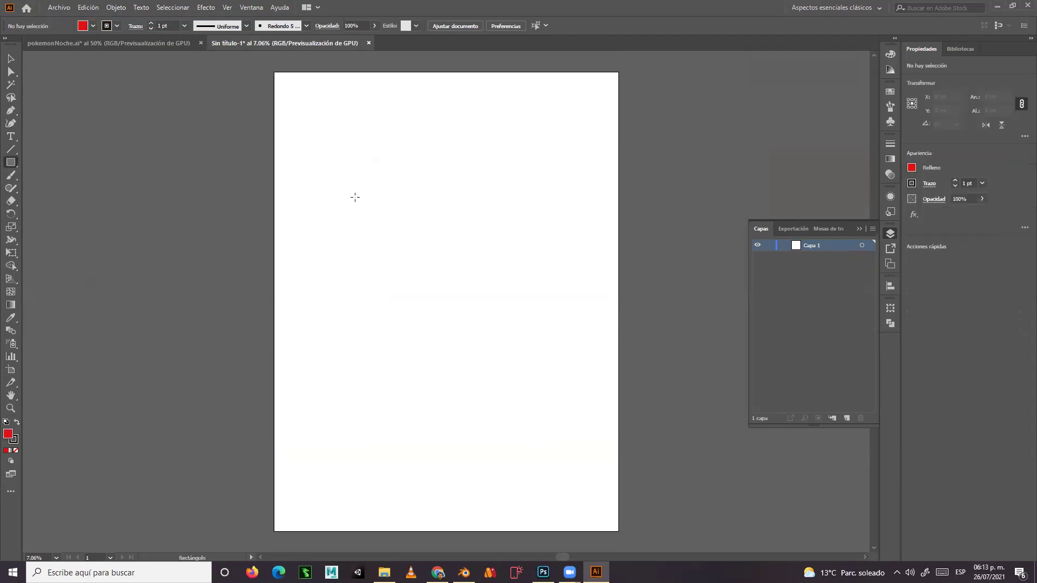
pyautogui.moveTo(329, 182); pyautogui.dragTo(462, 415)
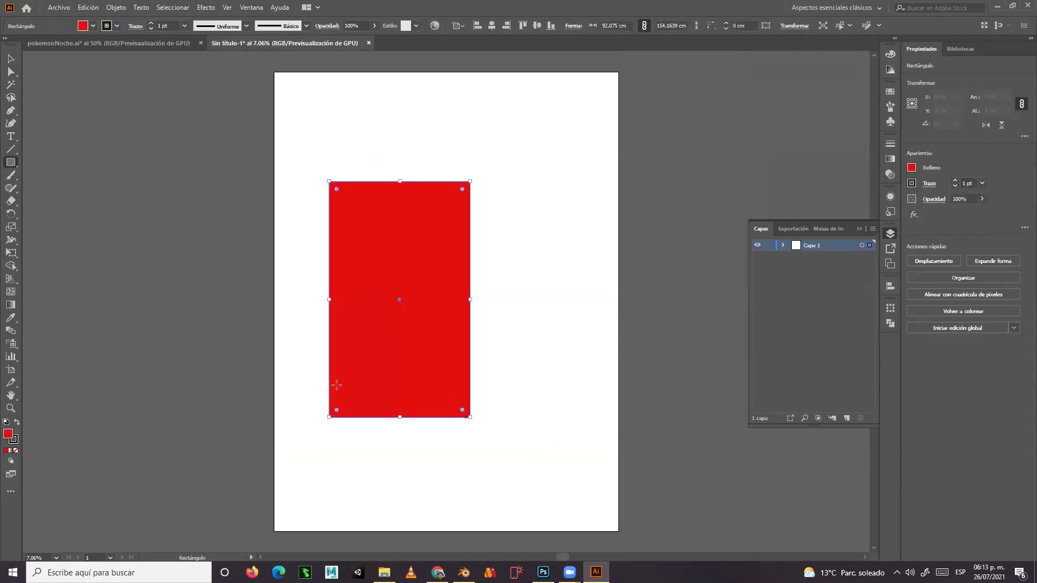
pyautogui.click(74, 130)
pyautogui.click(105, 76)
pyautogui.press('v')
pyautogui.click(43, 276)
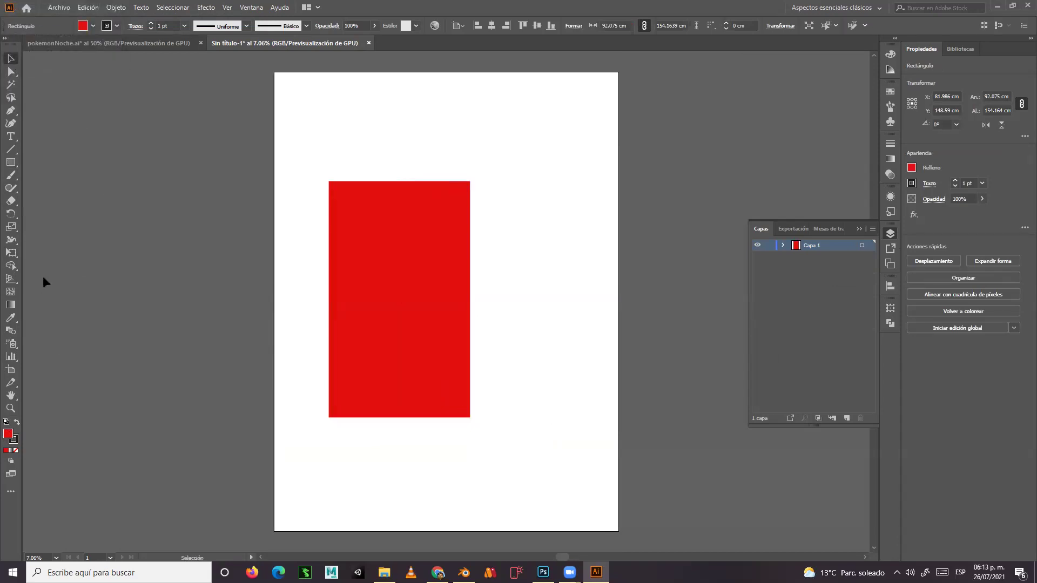
# Set the fill to green (24e010) and draw a circle about 98 cm in diameter overlapping the red rectangle's right side.
pyautogui.doubleClick(8, 433)
pyautogui.click(231, 290)
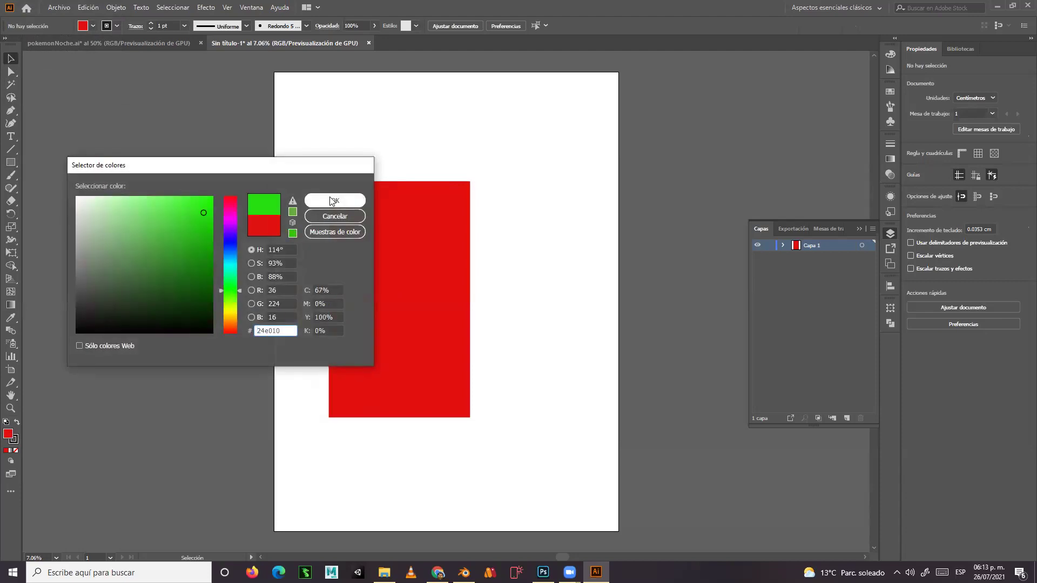
pyautogui.click(333, 201)
pyautogui.moveTo(10, 162); pyautogui.dragTo(73, 189)
pyautogui.moveTo(542, 195); pyautogui.dragTo(394, 345)
pyautogui.press('v')
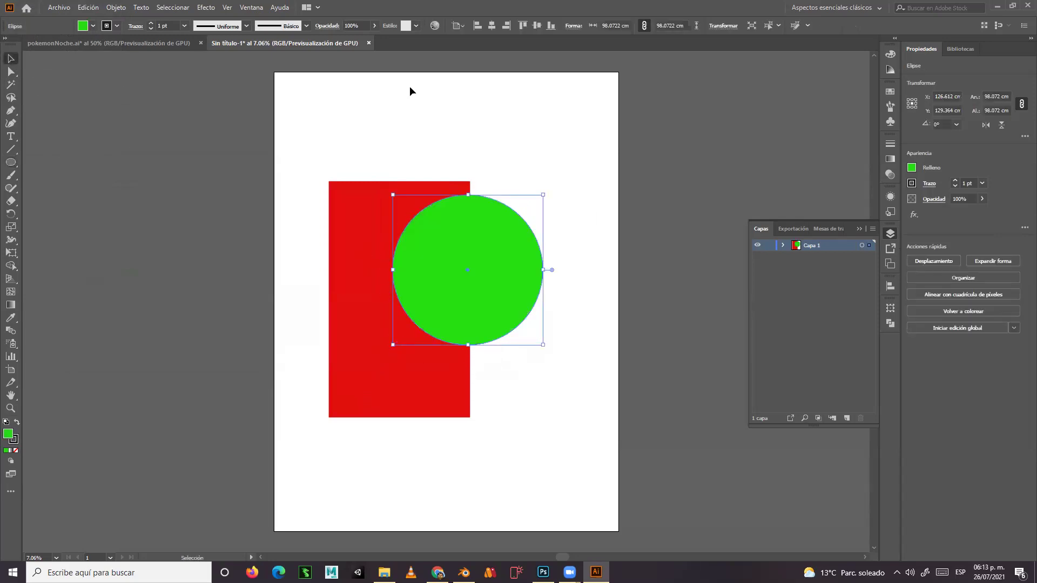
pyautogui.click(400, 114)
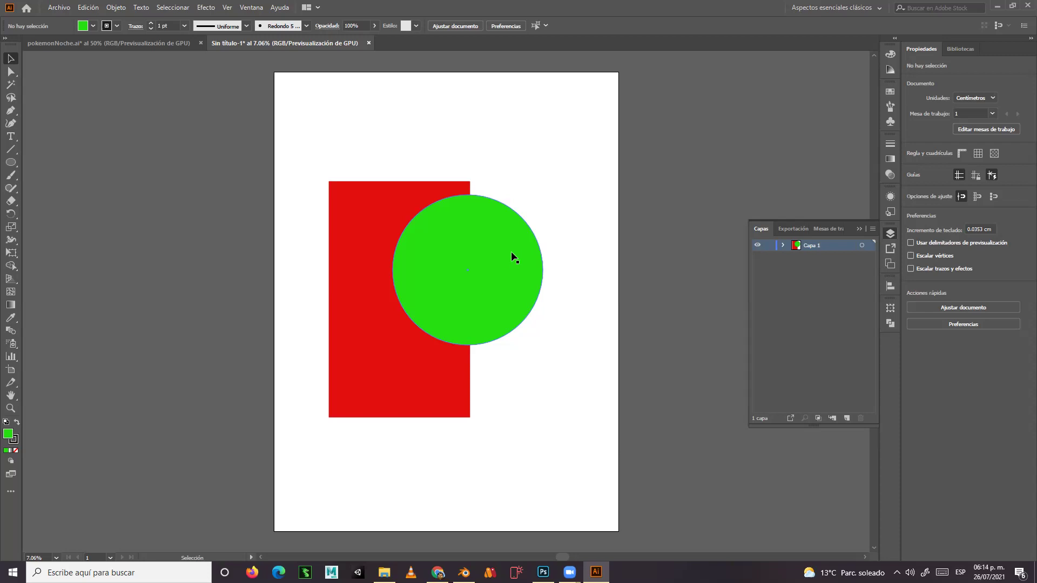
# Move the green circle so it is centred near the upper-right corner of the red rectangle.
pyautogui.moveTo(495, 239); pyautogui.dragTo(537, 269)
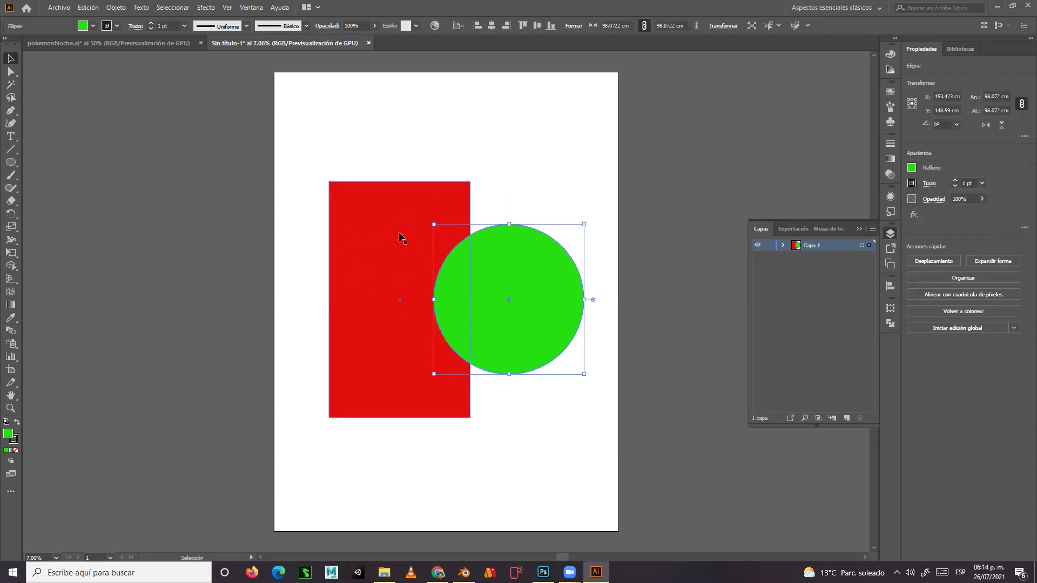
pyautogui.moveTo(556, 303); pyautogui.dragTo(516, 186)
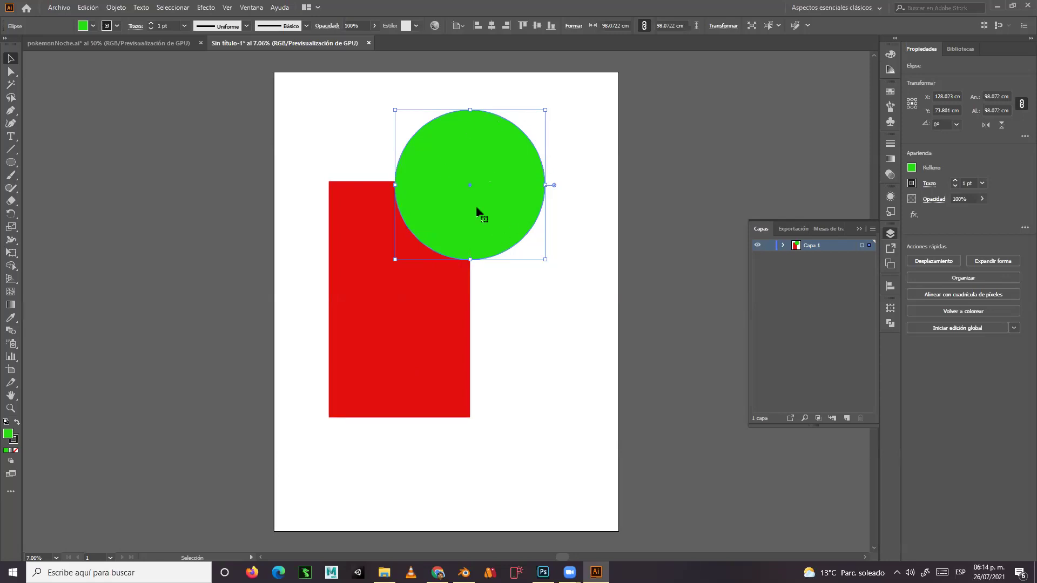
pyautogui.click(353, 162)
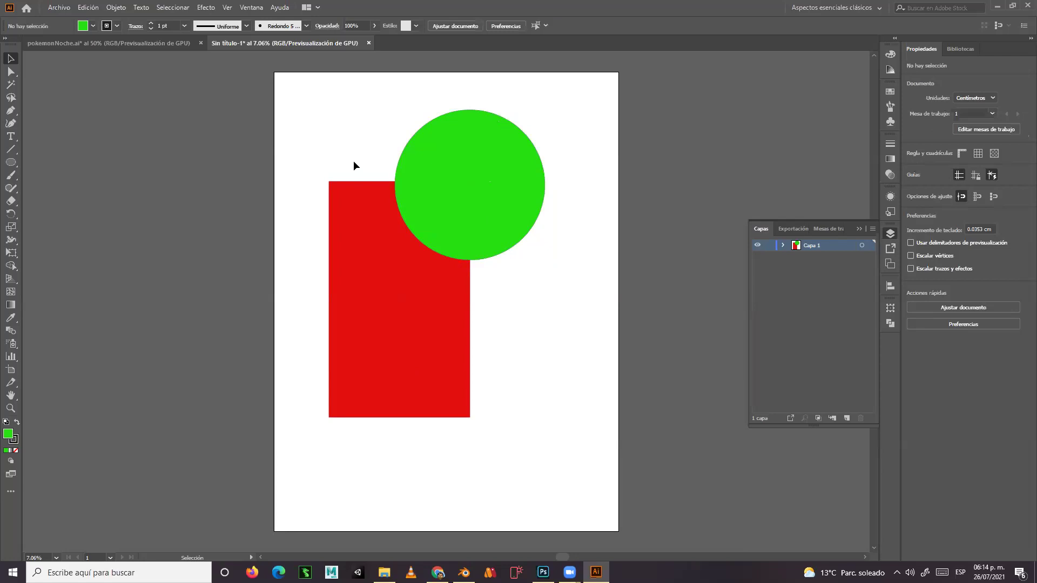
pyautogui.click(438, 157)
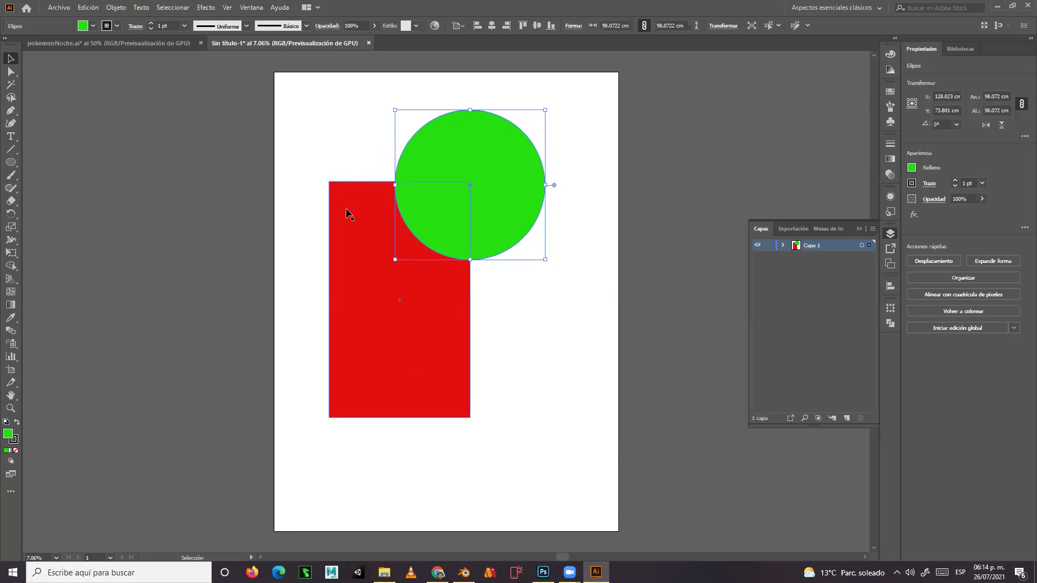
pyautogui.click(348, 163)
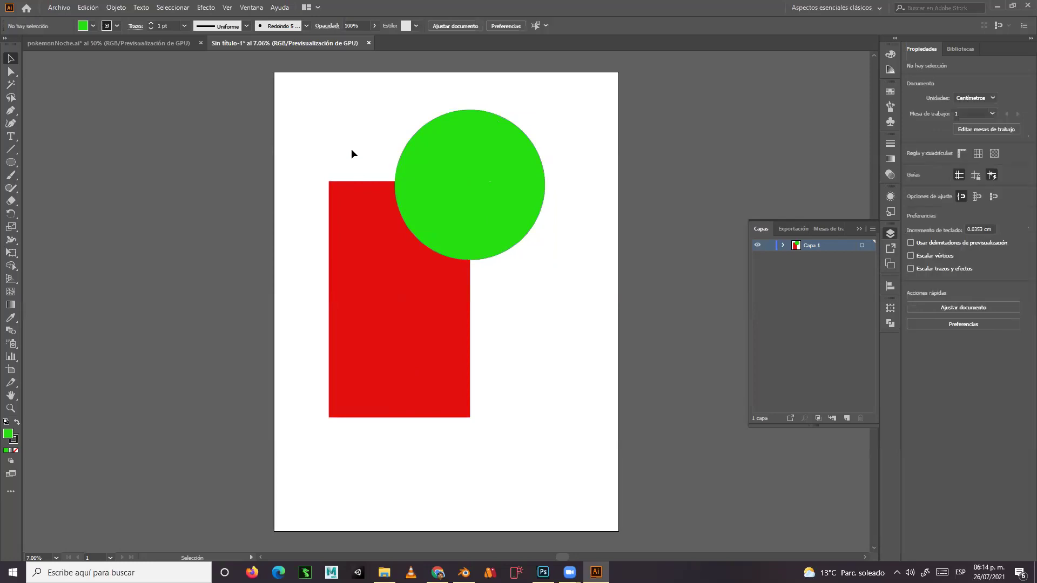
# Create a clipping mask from the green circle and the red rectangle, and delete the clipped shape after shifting it aside.
pyautogui.moveTo(408, 199); pyautogui.dragTo(408, 198)
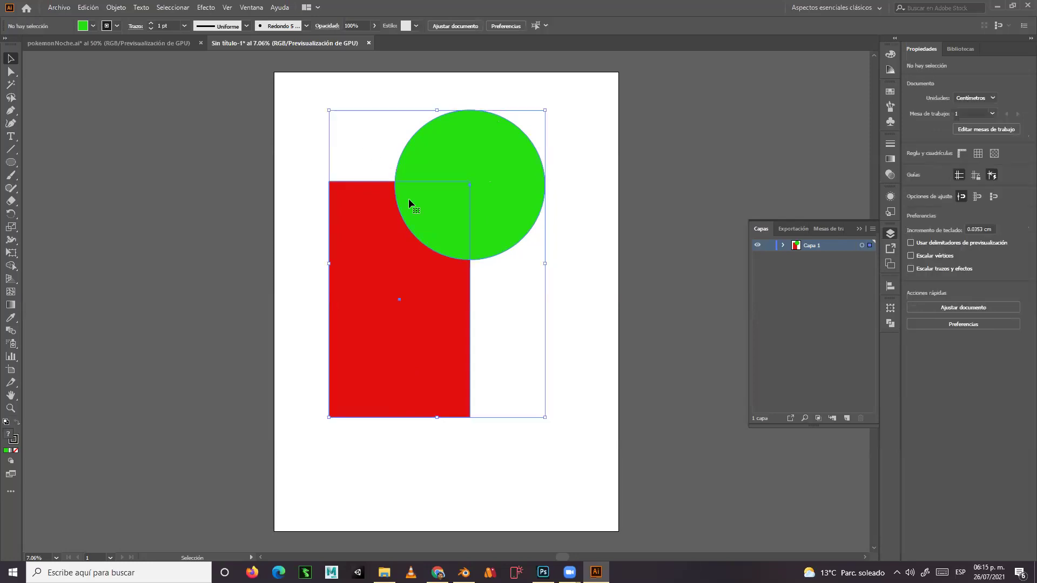
pyautogui.rightClick(429, 171)
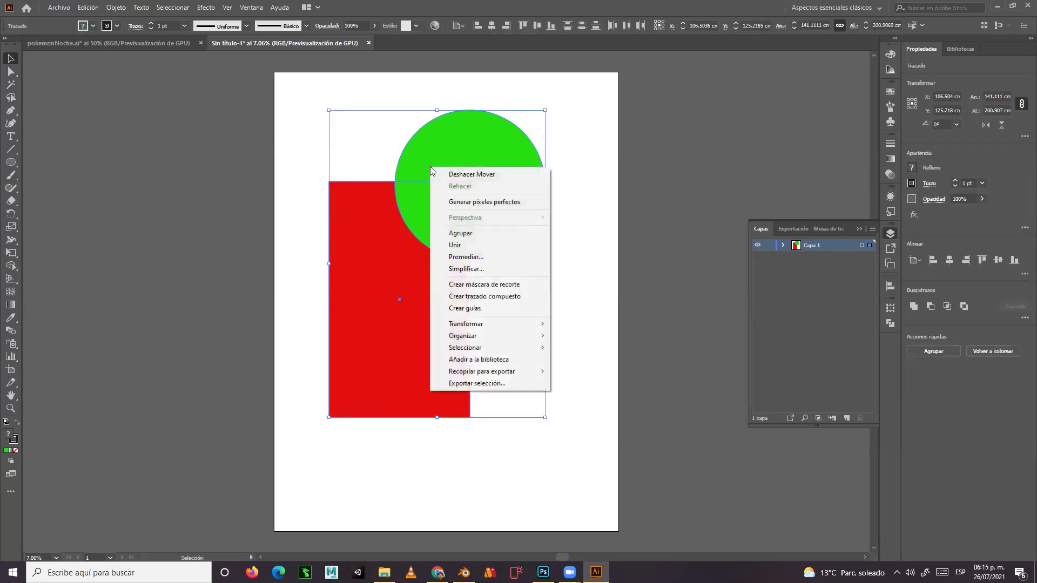
pyautogui.click(484, 285)
pyautogui.click(485, 333)
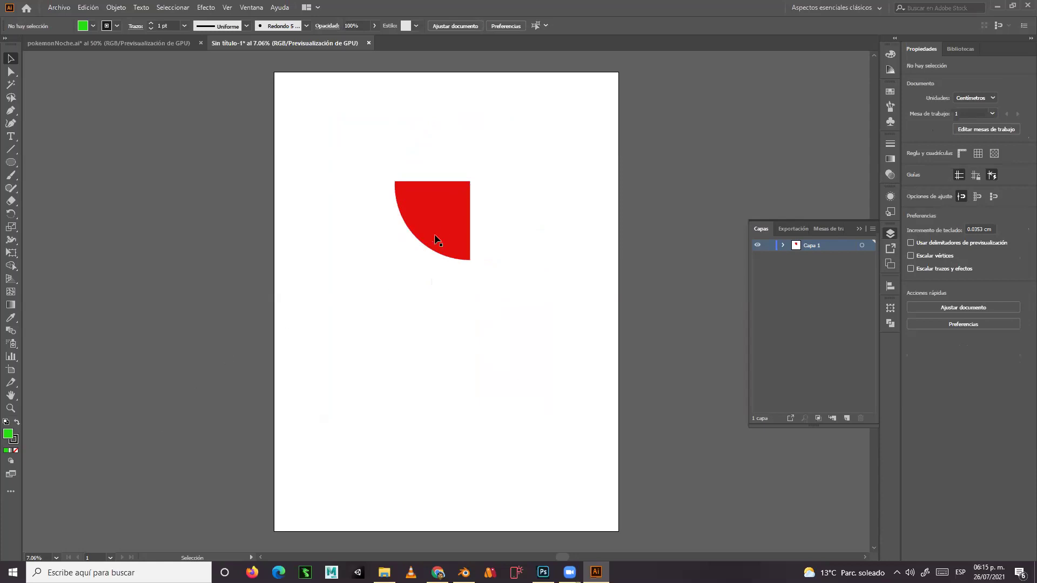
pyautogui.moveTo(438, 231); pyautogui.dragTo(365, 272)
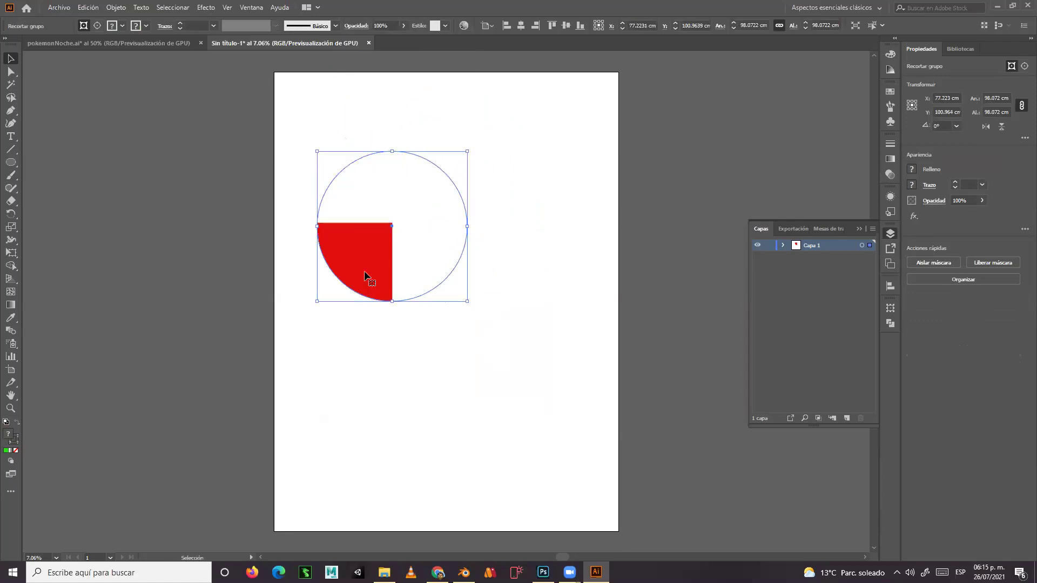
pyautogui.press('Delete')
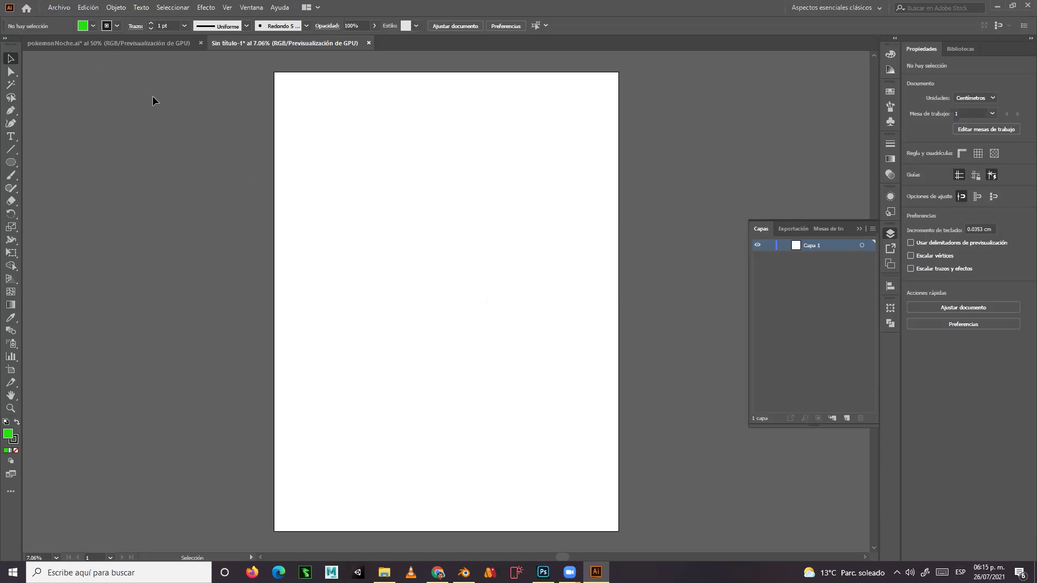
# Place the photo IMG_20170114_174828 from the FOTOS REALES folder and enlarge it to about 175 × 234 cm.
pyautogui.click(58, 7)
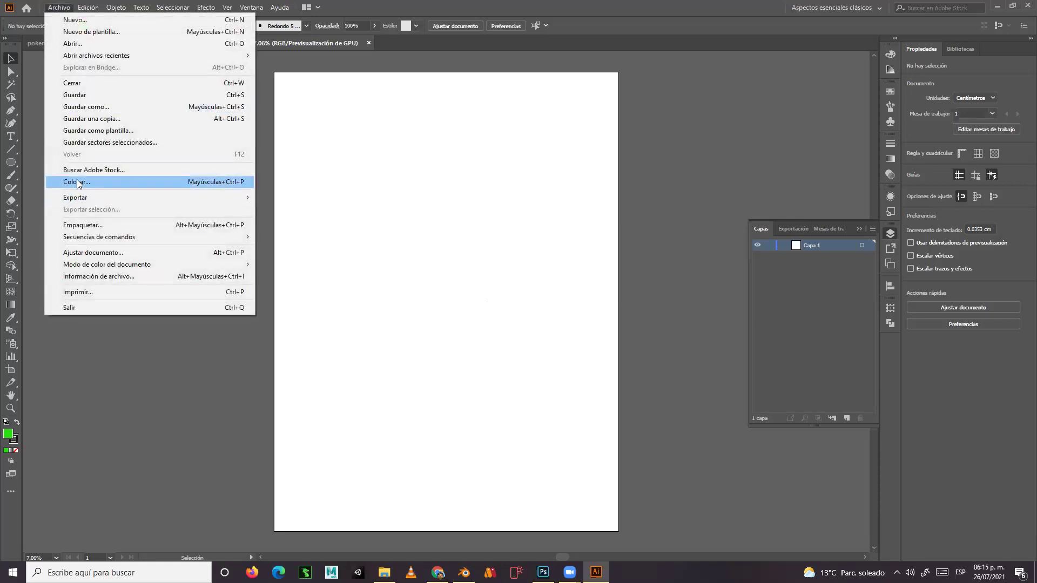
pyautogui.click(76, 181)
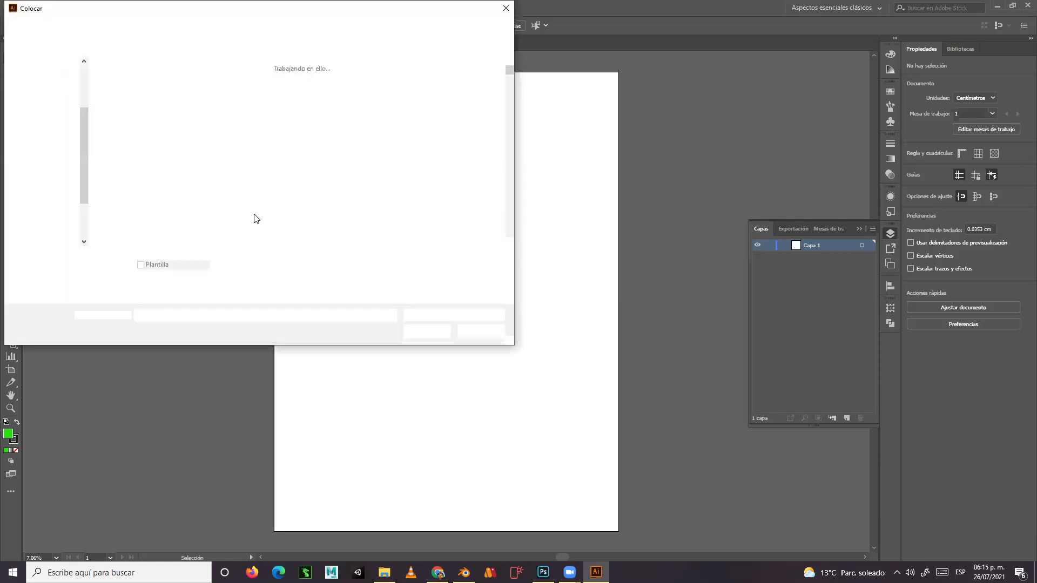
pyautogui.scroll(-5, 438, 170)
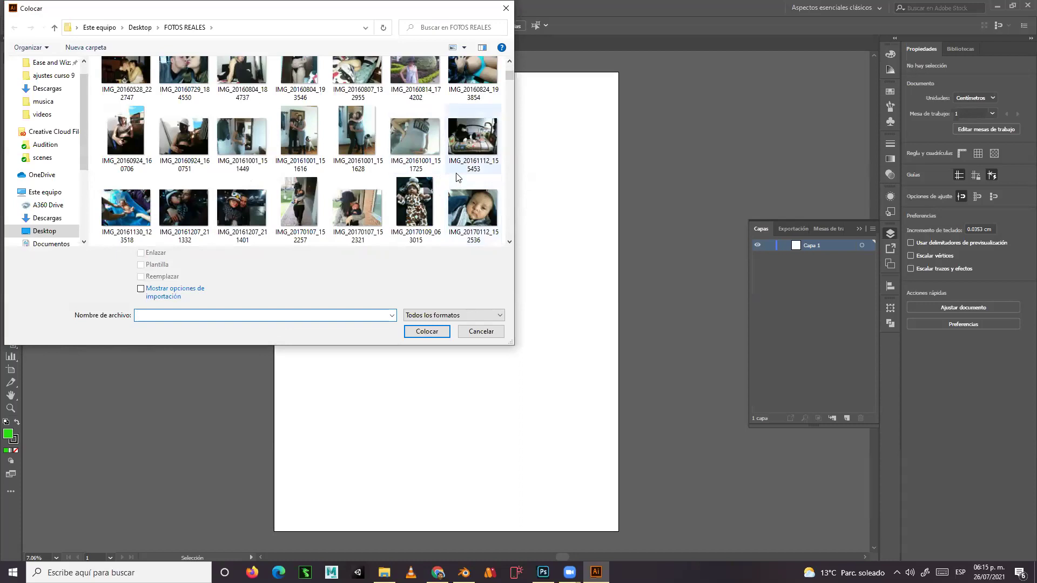
pyautogui.scroll(-1, 456, 177)
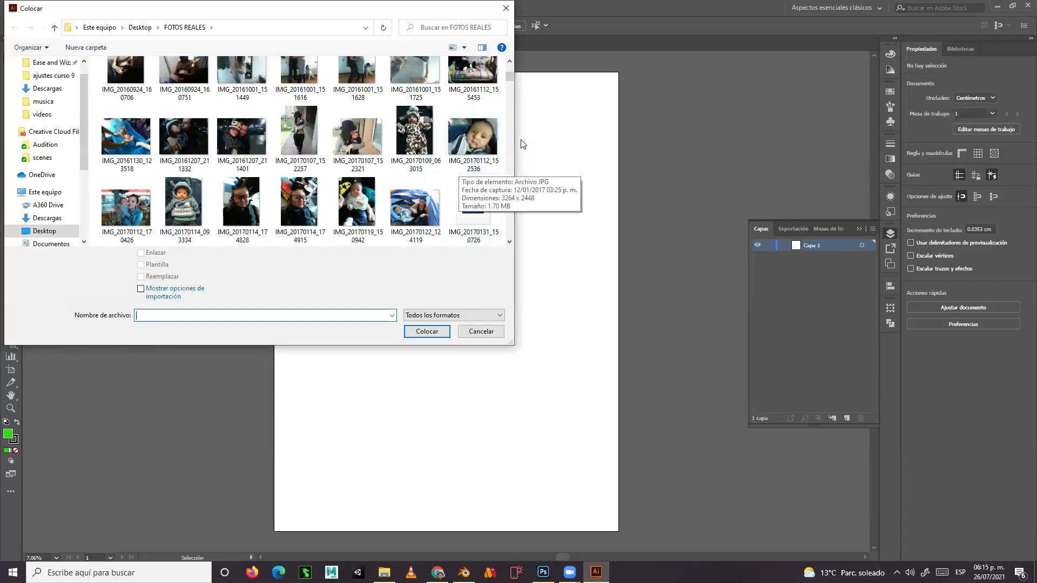
pyautogui.doubleClick(241, 205)
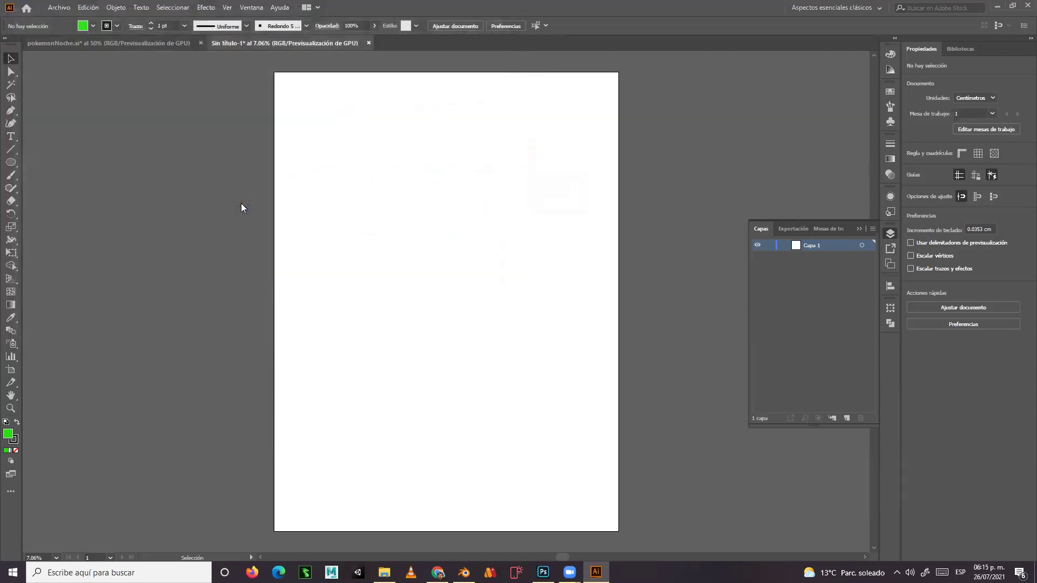
pyautogui.click(292, 102)
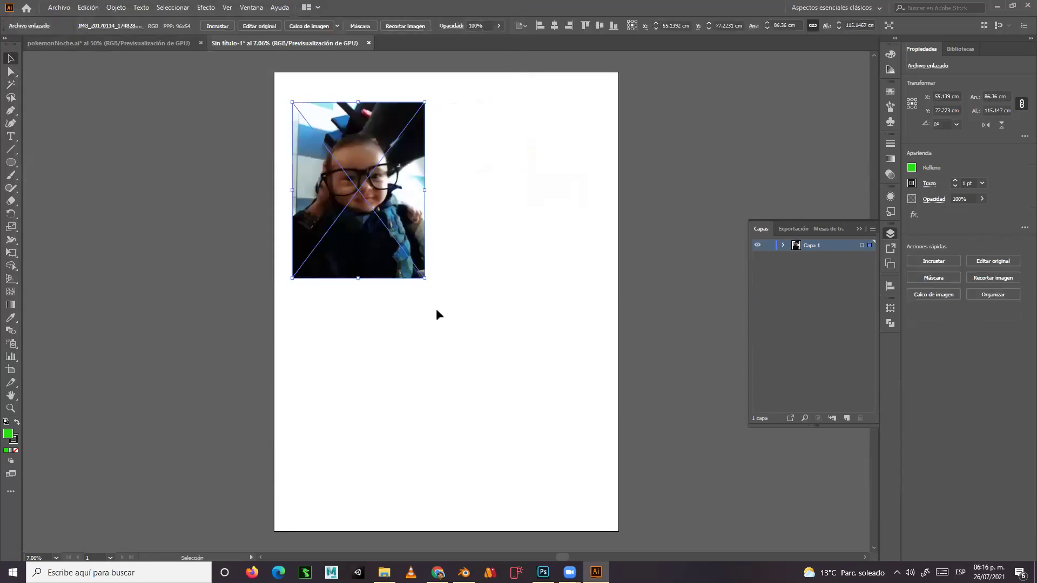
pyautogui.moveTo(425, 278); pyautogui.dragTo(571, 458)
pyautogui.click(647, 212)
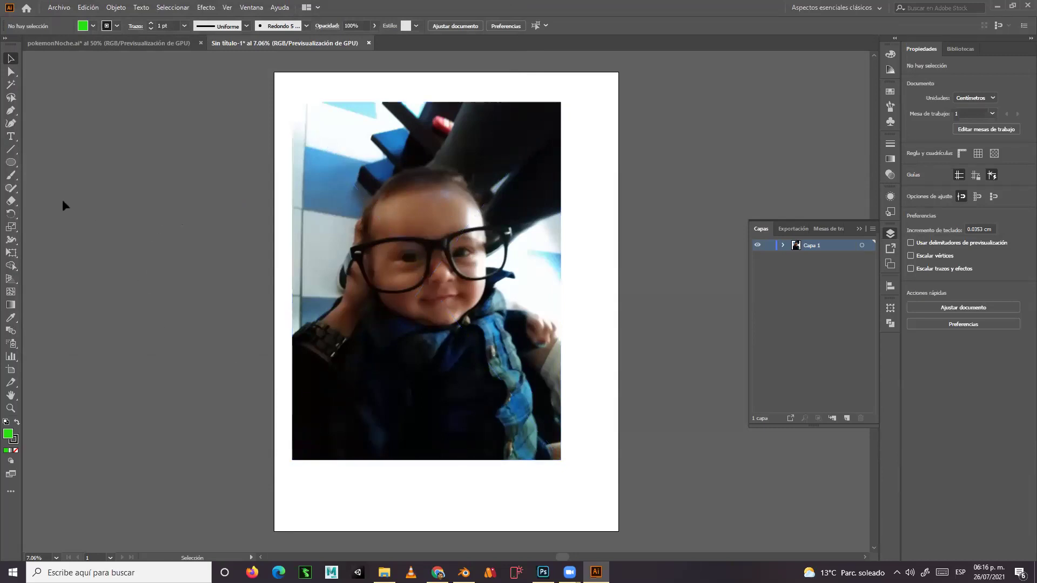
# Draw a circle about 132 cm in diameter over the baby's face in the photo.
pyautogui.click(11, 162)
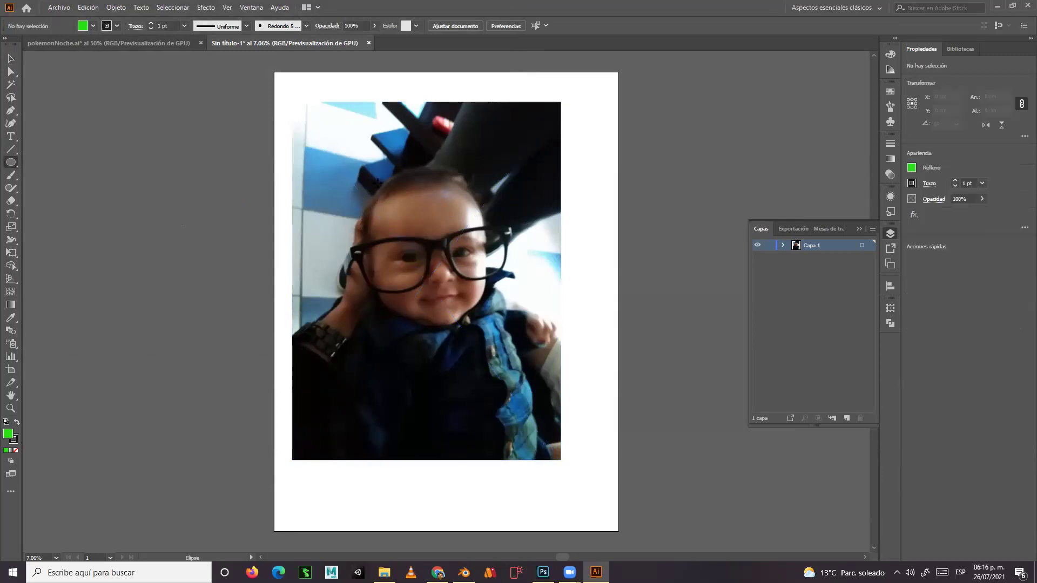
pyautogui.moveTo(331, 161); pyautogui.dragTo(533, 360)
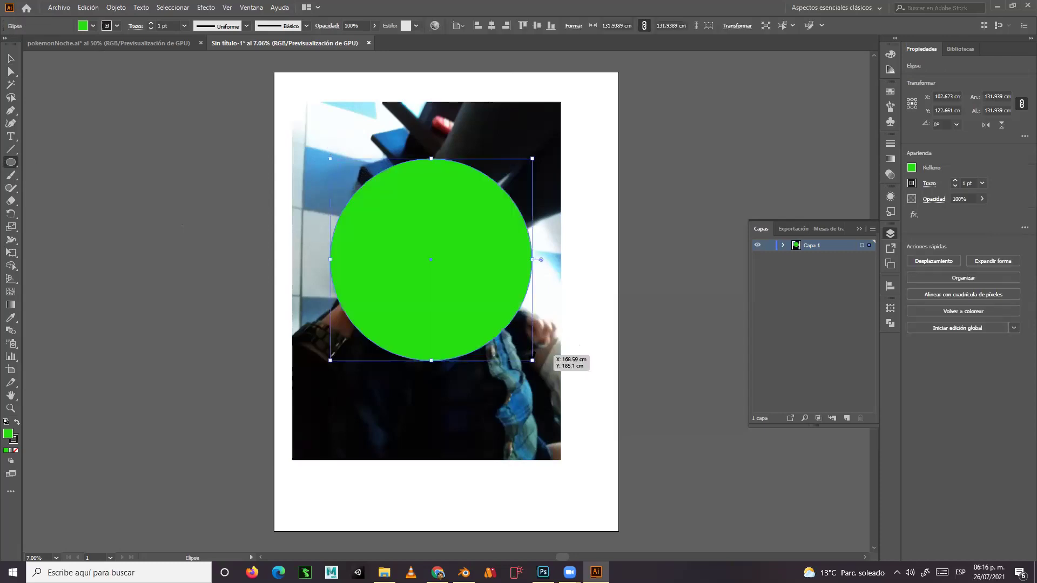
pyautogui.click(15, 57)
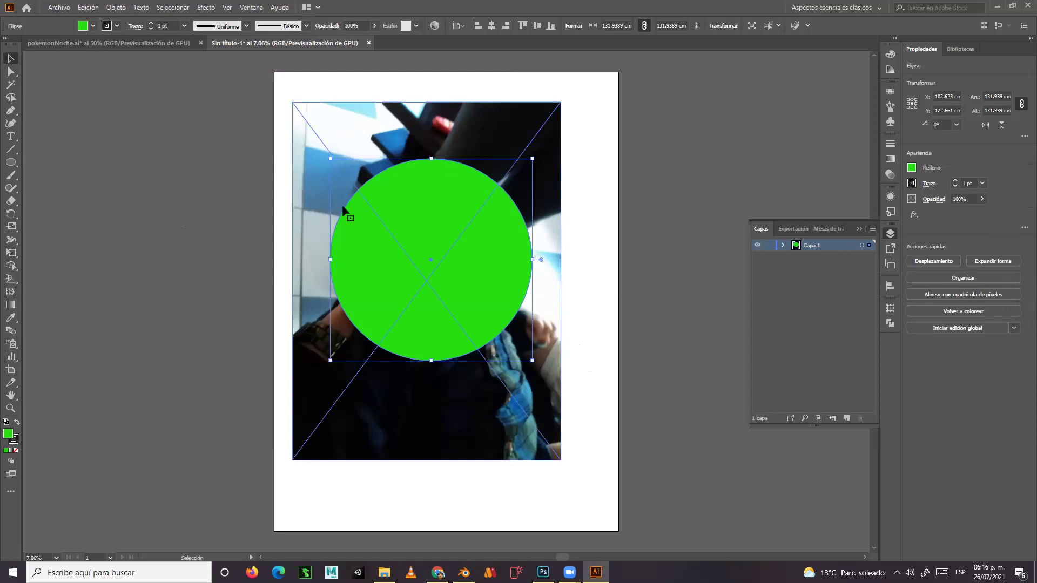
# Create a clipping mask from the green circle and the photo beneath it.
pyautogui.keyDown('shift'); pyautogui.click(351, 149); pyautogui.keyUp('shift')
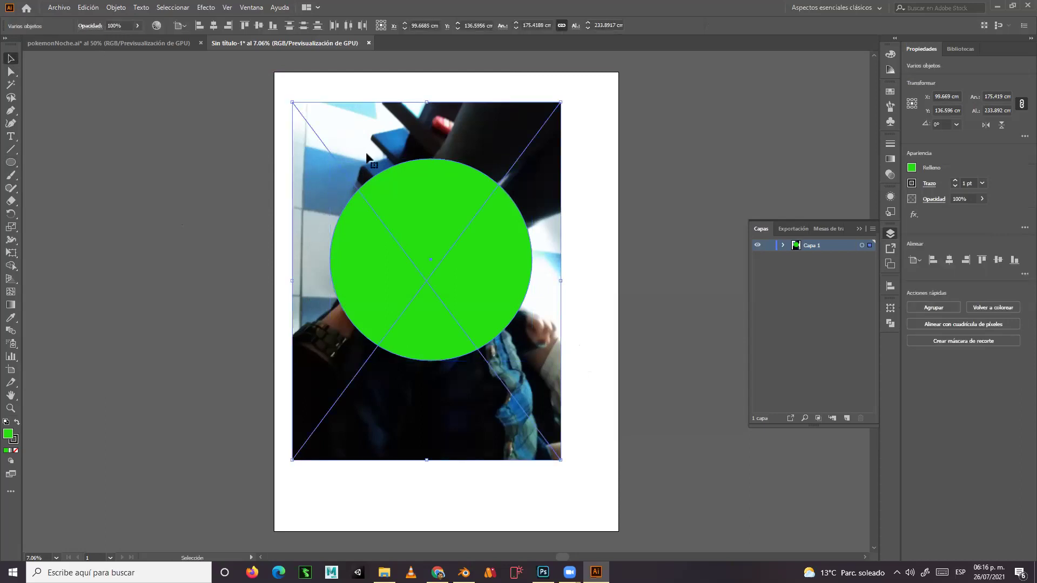
pyautogui.rightClick(401, 135)
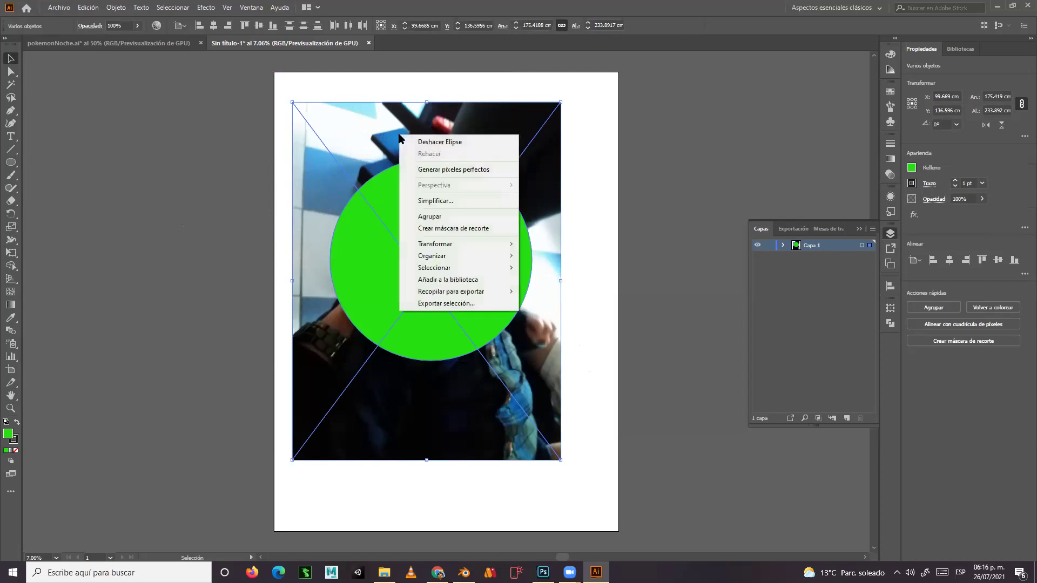
pyautogui.click(444, 233)
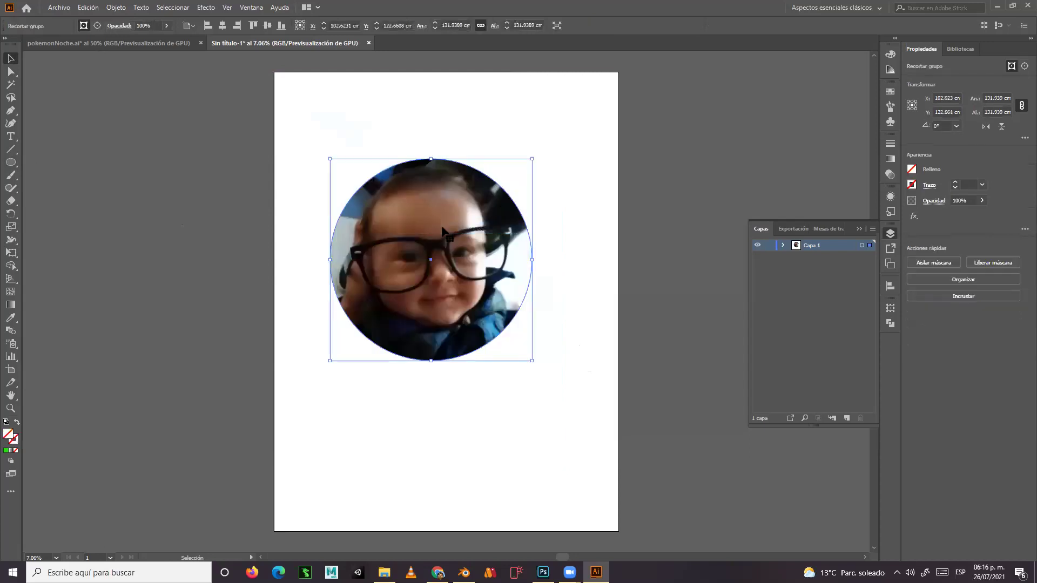
pyautogui.click(353, 402)
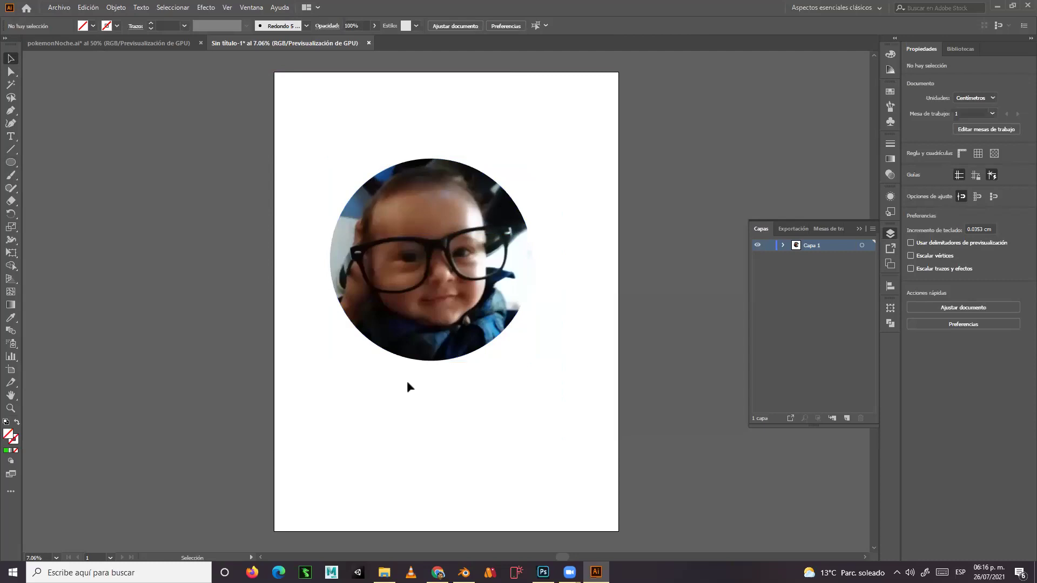
# Shrink the circular clipped photo to roughly half its size and move it into the artboard's upper-left corner.
pyautogui.click(518, 339)
pyautogui.moveTo(534, 360); pyautogui.dragTo(424, 252)
pyautogui.moveTo(379, 209); pyautogui.dragTo(328, 137)
pyautogui.click(207, 218)
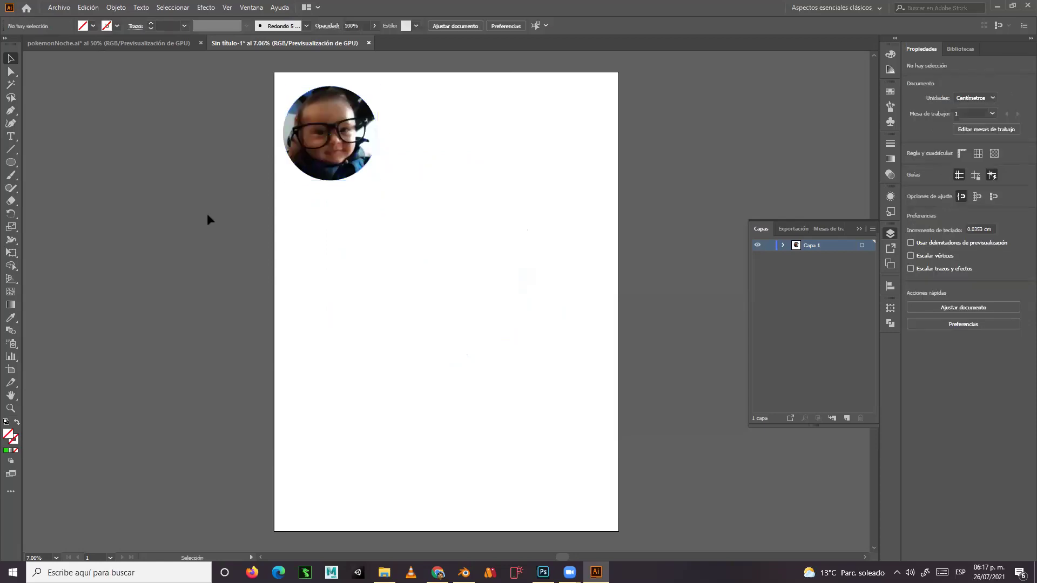
# Delete the circular clipped photo from the artboard.
pyautogui.moveTo(334, 181); pyautogui.dragTo(348, 188)
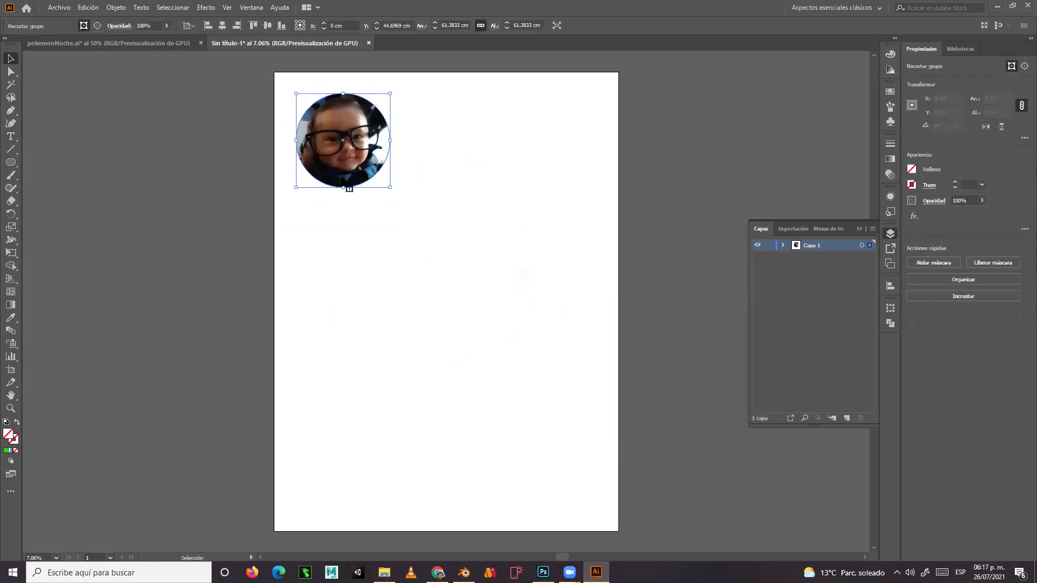
pyautogui.click(173, 215)
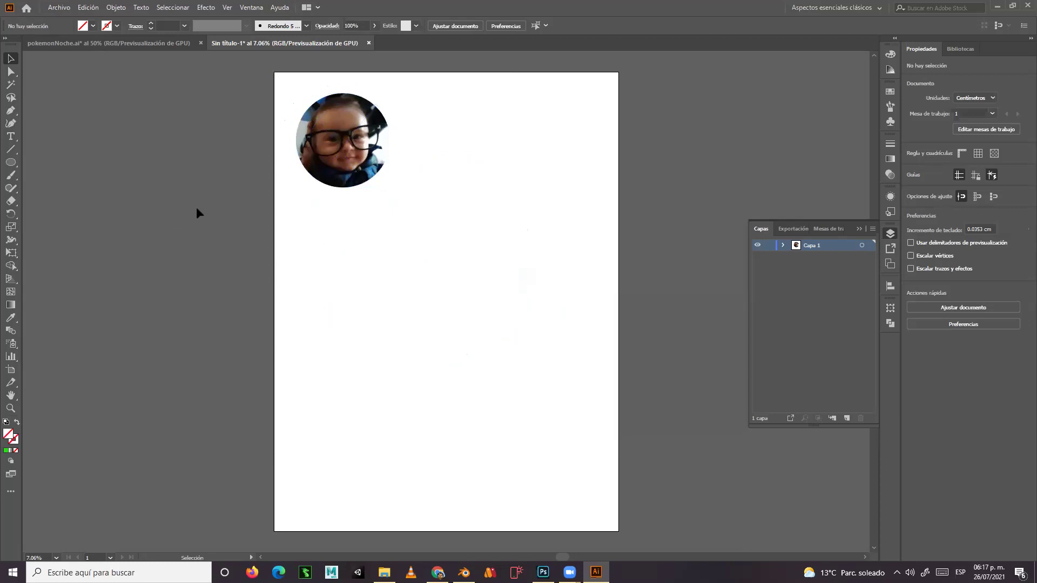
pyautogui.click(331, 182)
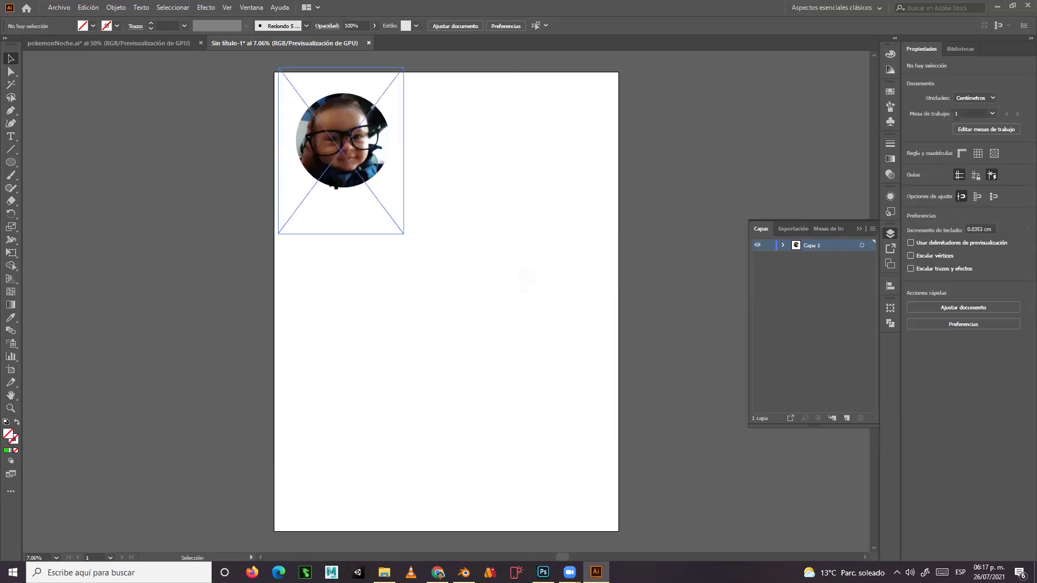
pyautogui.press('Delete')
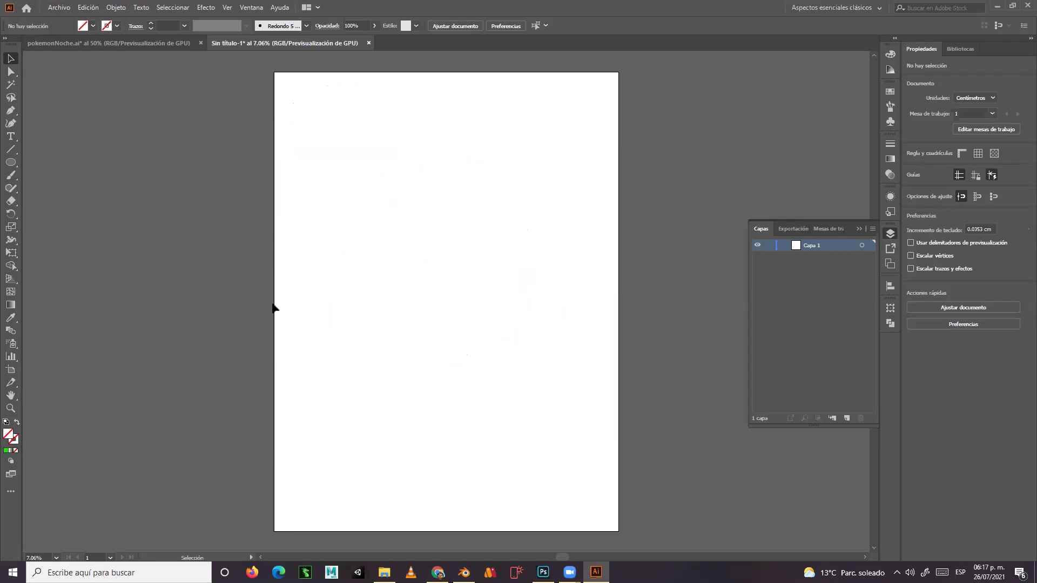
# Draw an upright ellipse about 80 × 112 cm near the artboard's centre and fill it with pale yellow.
pyautogui.click(11, 162)
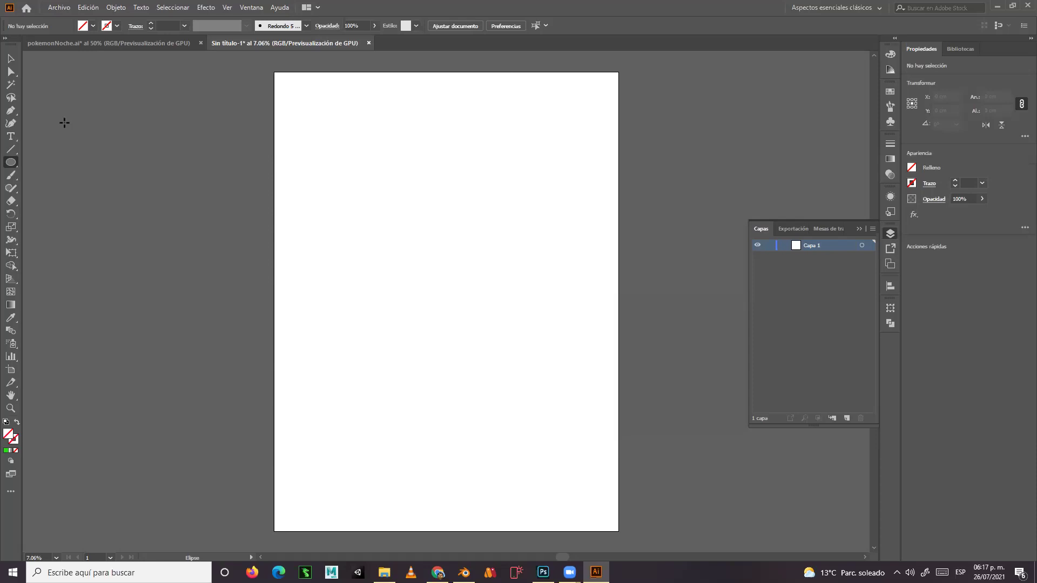
pyautogui.click(11, 123)
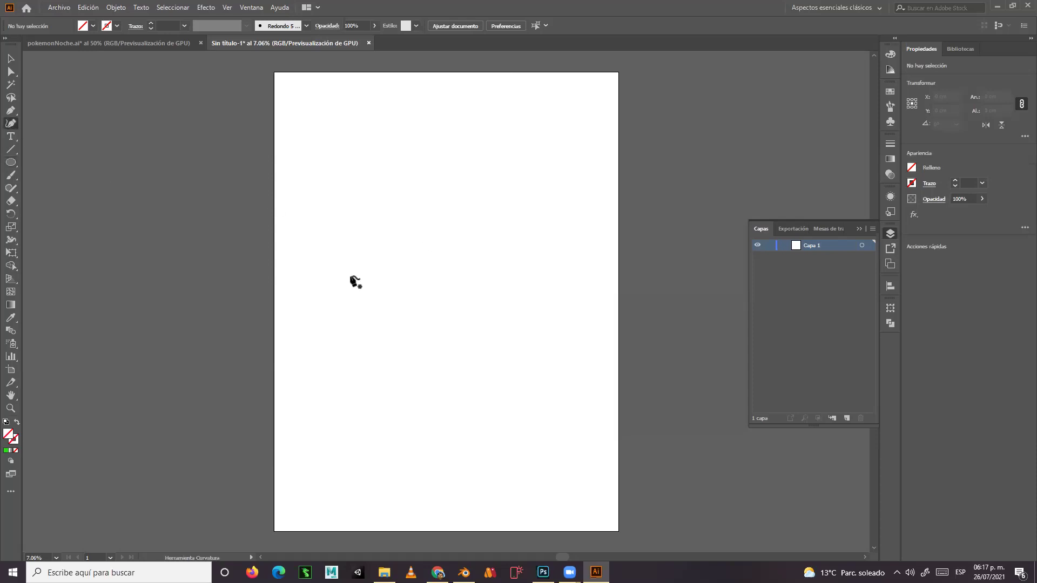
pyautogui.click(11, 162)
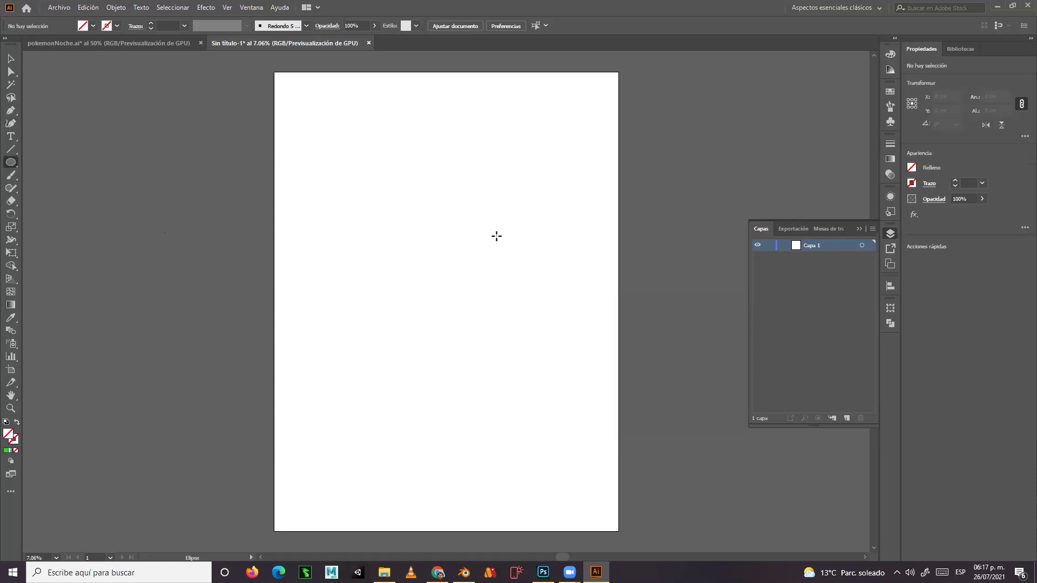
pyautogui.moveTo(400, 168); pyautogui.dragTo(520, 339)
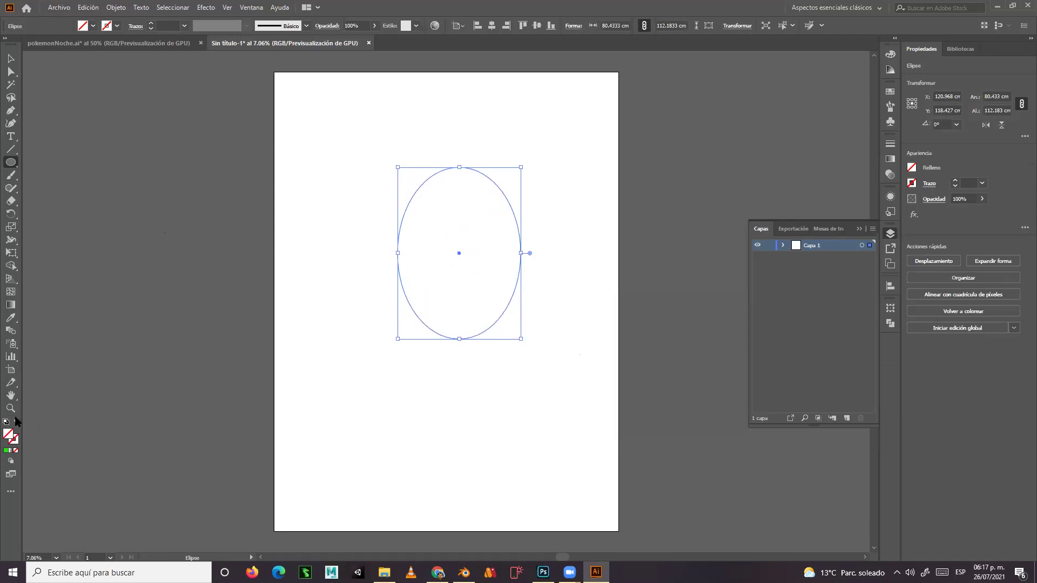
pyautogui.doubleClick(7, 435)
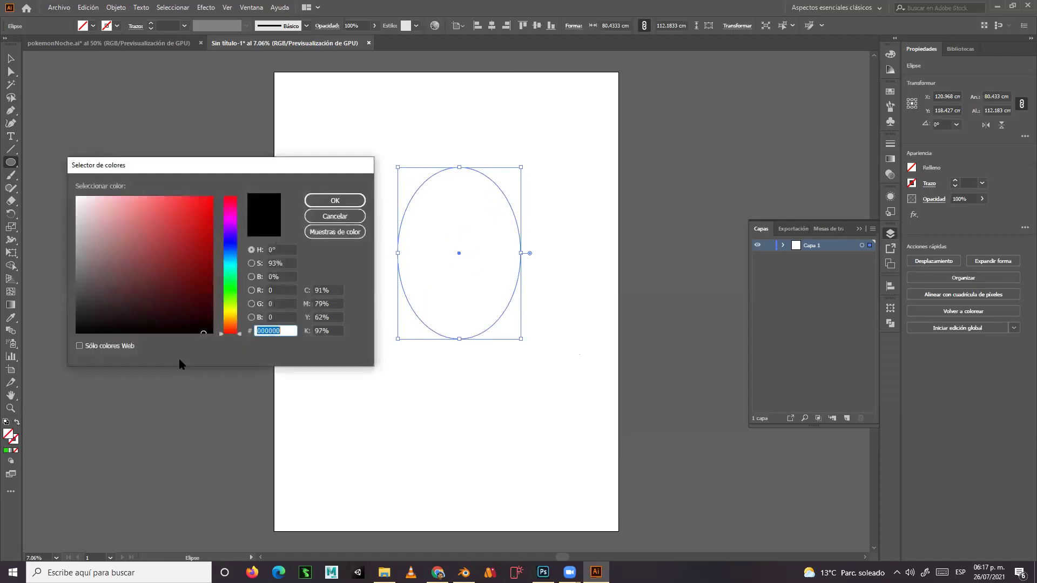
pyautogui.click(232, 314)
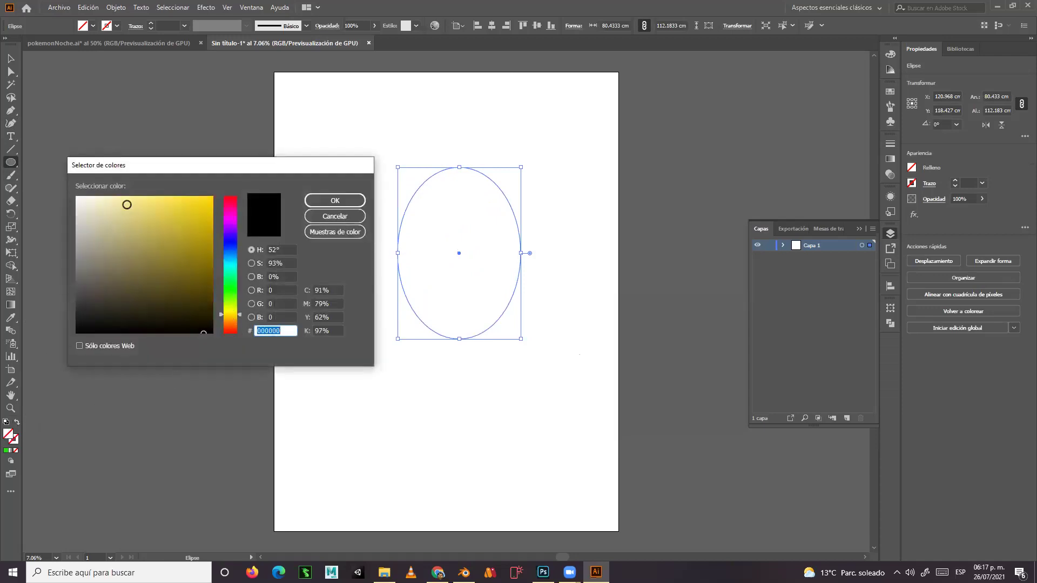
pyautogui.click(127, 205)
pyautogui.click(323, 202)
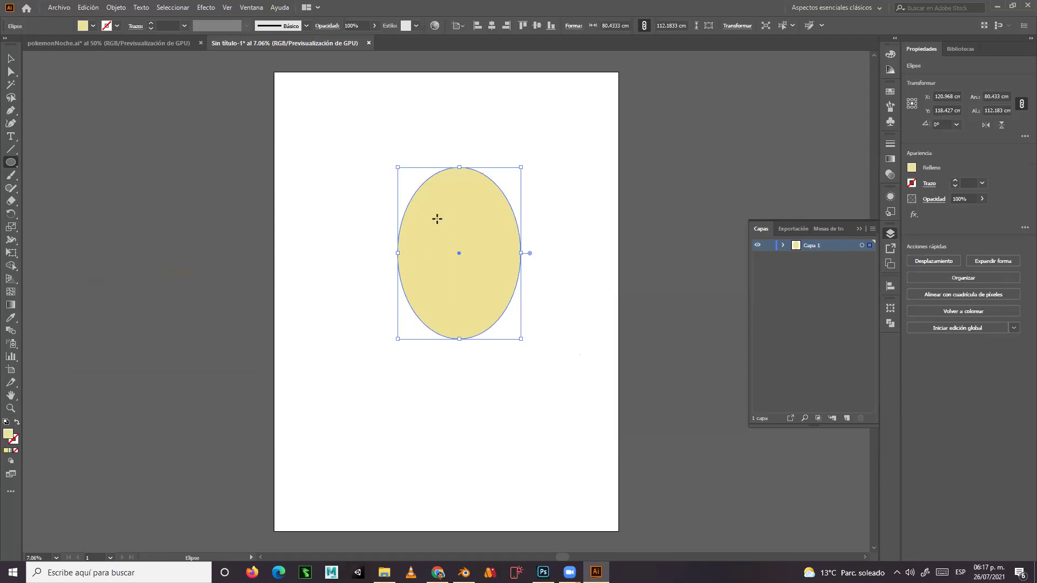
# Draw a smaller ellipse about 45 × 60 cm, fill it with light blue 949cea, and centre it on the yellow ellipse.
pyautogui.moveTo(436, 216); pyautogui.dragTo(507, 307)
pyautogui.doubleClick(9, 434)
pyautogui.click(234, 247)
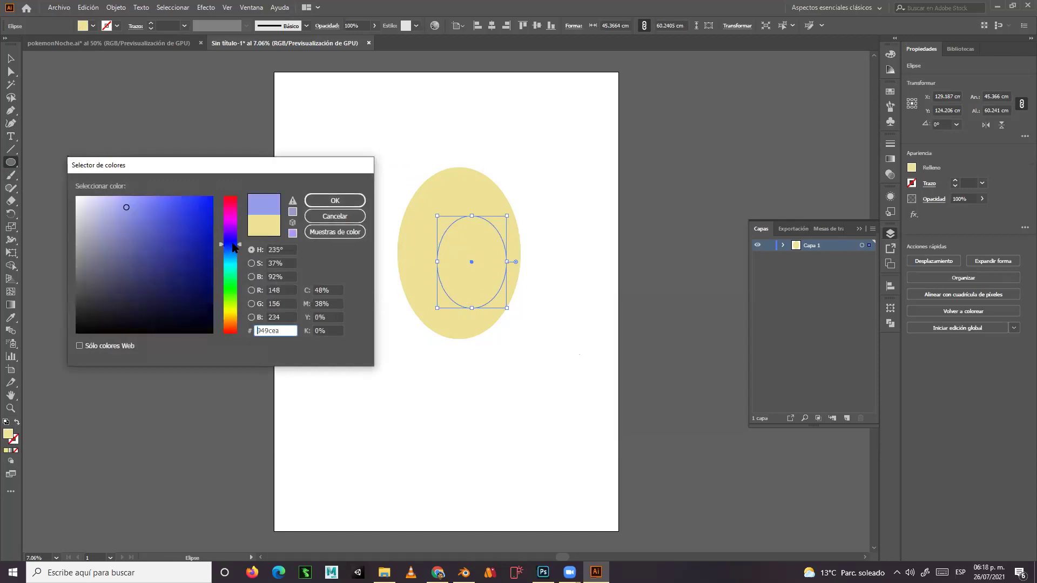
pyautogui.click(339, 200)
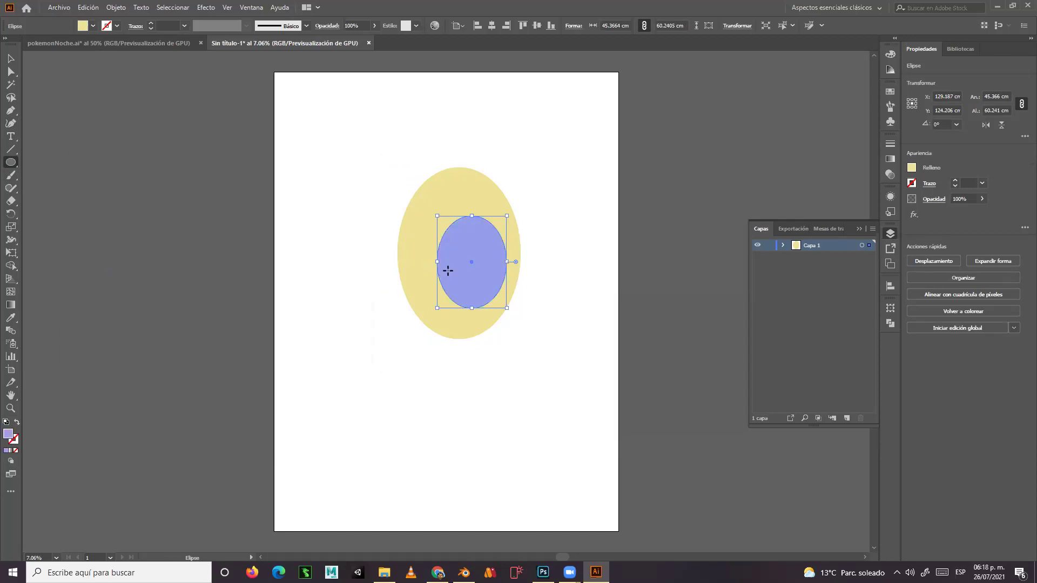
pyautogui.click(11, 58)
pyautogui.moveTo(484, 274); pyautogui.dragTo(455, 273)
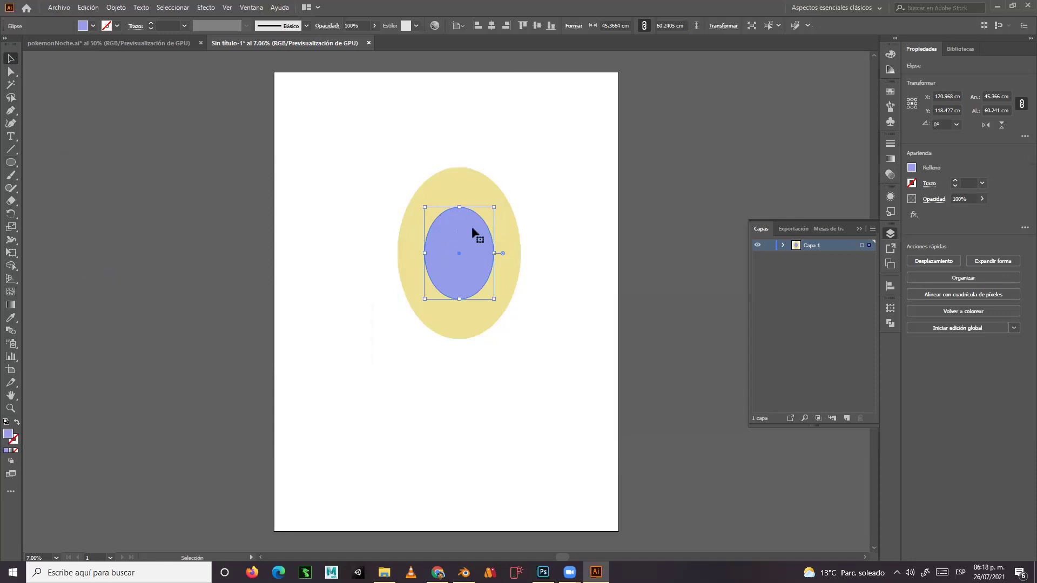
# Duplicate the blue ellipse to the left of the yellow one and fill the copy with black.
pyautogui.moveTo(471, 226); pyautogui.dragTo(339, 254)
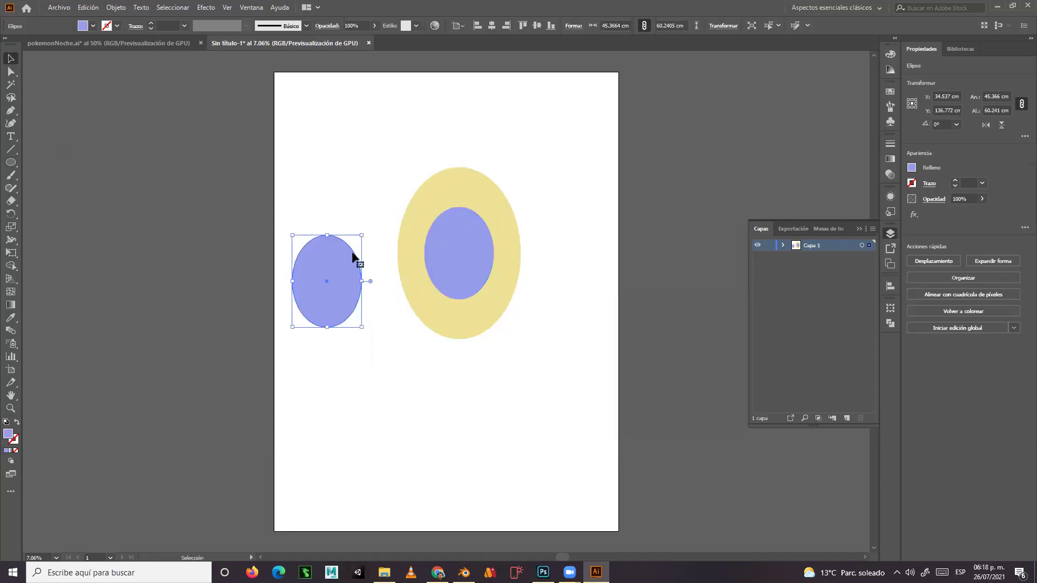
pyautogui.doubleClick(7, 434)
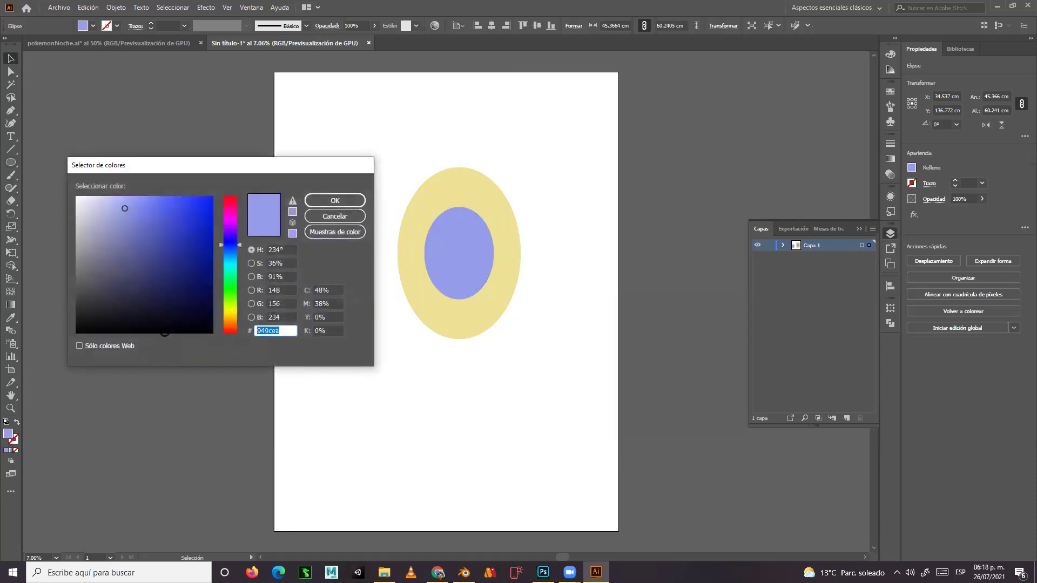
pyautogui.click(163, 331)
pyautogui.click(324, 204)
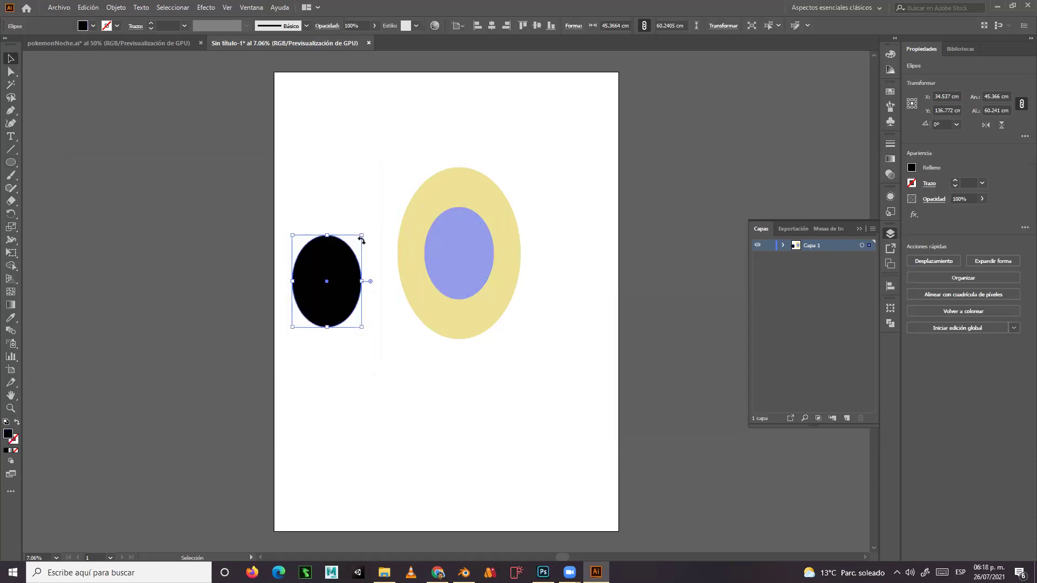
# Shrink the black ellipse to a circle about 25 cm in diameter and centre it on the blue ellipse.
pyautogui.moveTo(361, 236); pyautogui.dragTo(341, 278)
pyautogui.moveTo(325, 314); pyautogui.dragTo(472, 263)
pyautogui.hotkey('ctrl', 'shift', 'a')
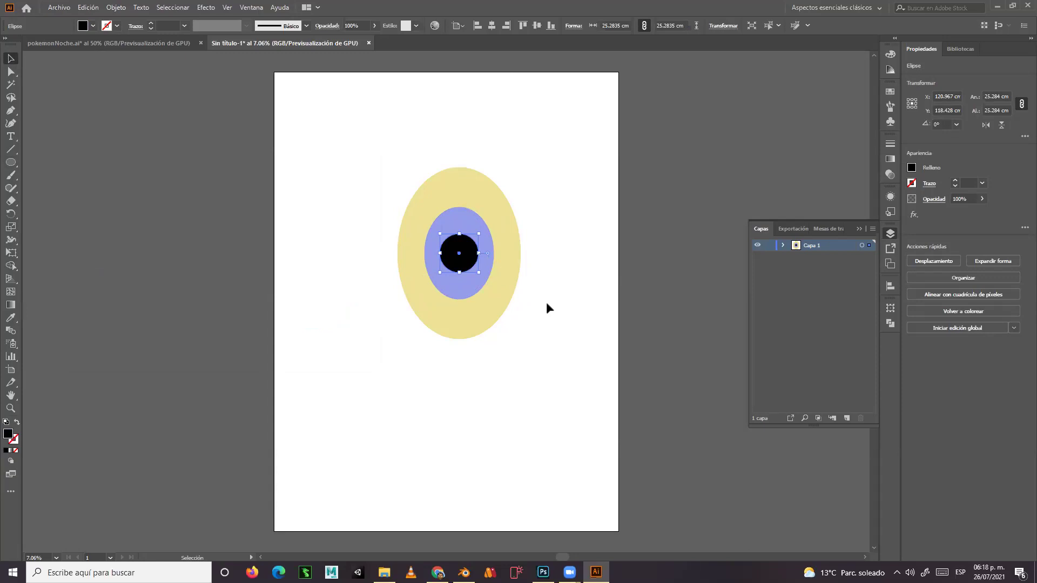
pyautogui.click(547, 304)
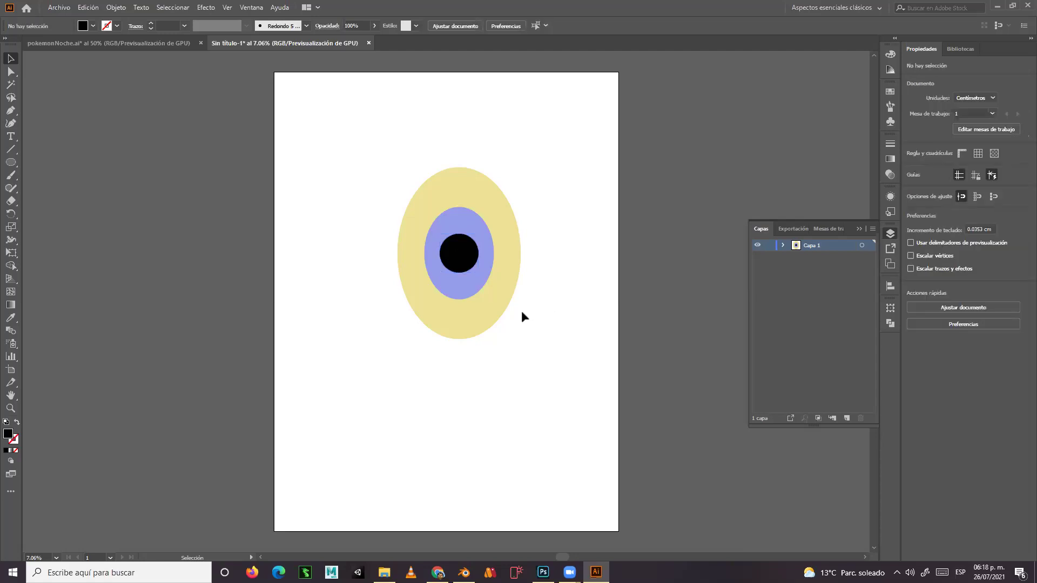
# Group the yellow, blue and black shapes into one object.
pyautogui.moveTo(354, 228); pyautogui.dragTo(556, 338)
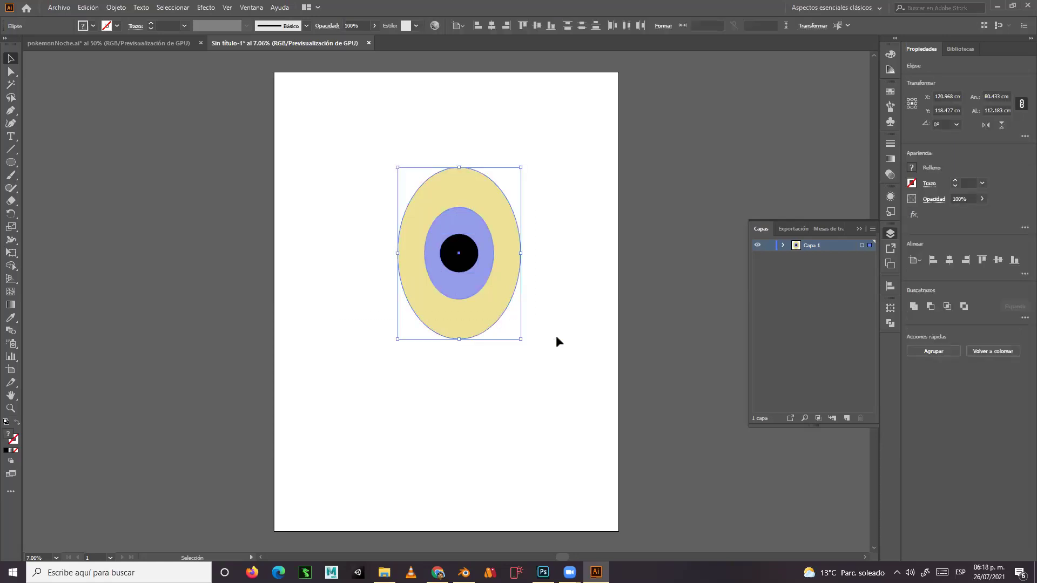
pyautogui.rightClick(514, 264)
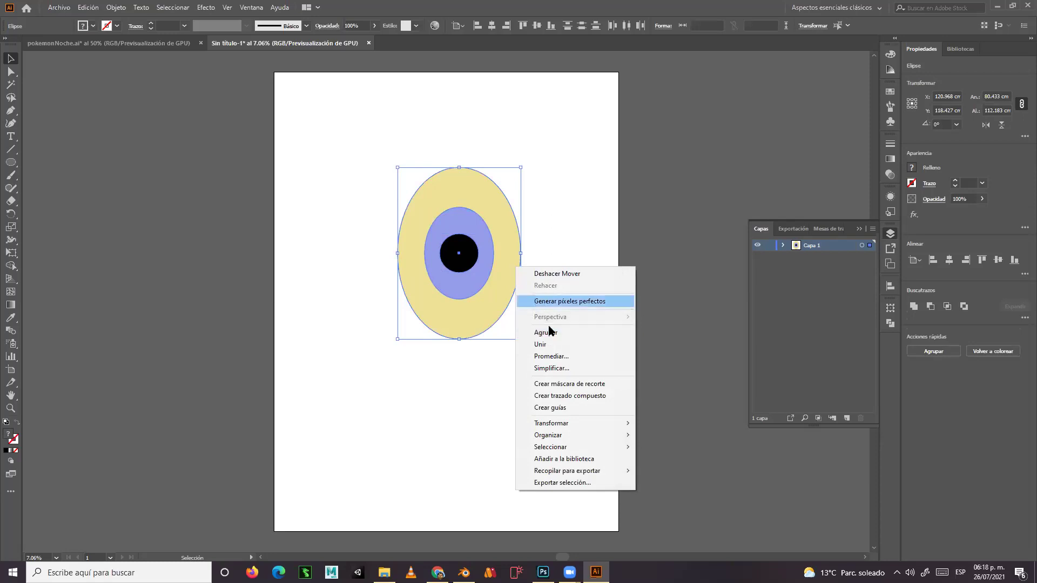
pyautogui.click(555, 247)
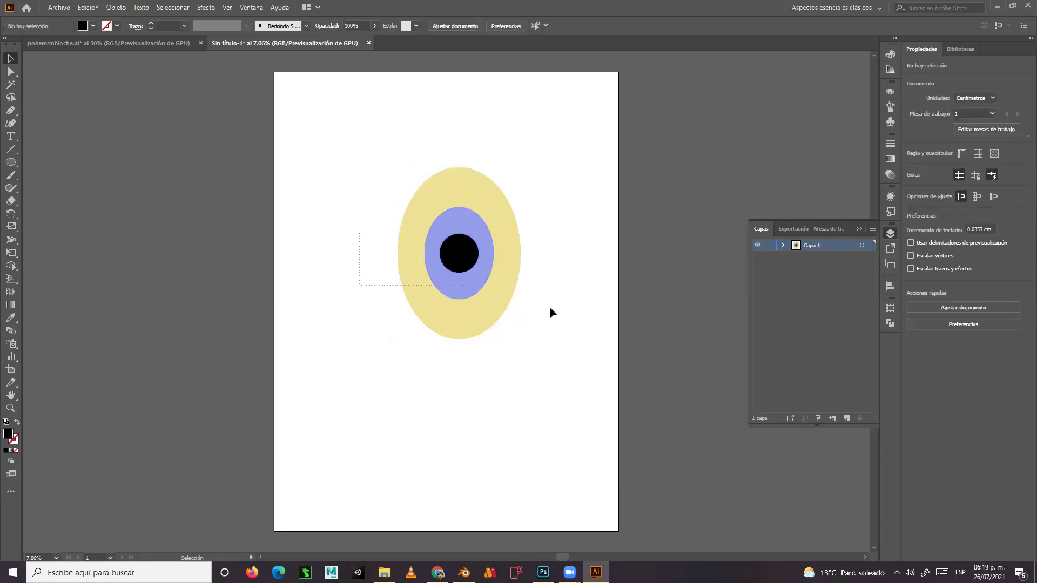
pyautogui.hotkey('ctrl', 'a')
pyautogui.press('v')
pyautogui.click(564, 313)
# Move the grouped ellipses slightly down and left, to about X 118 cm, Y 134 cm.
pyautogui.moveTo(514, 332); pyautogui.dragTo(377, 416)
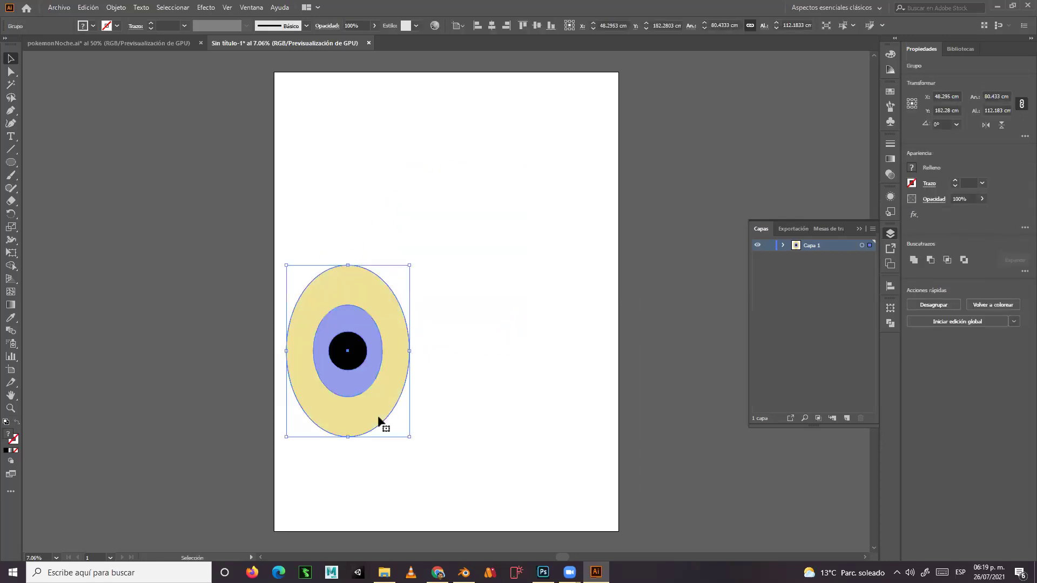
pyautogui.hotkey('ctrl', 'z')
pyautogui.click(578, 238)
pyautogui.click(460, 273)
pyautogui.moveTo(460, 272); pyautogui.dragTo(455, 296)
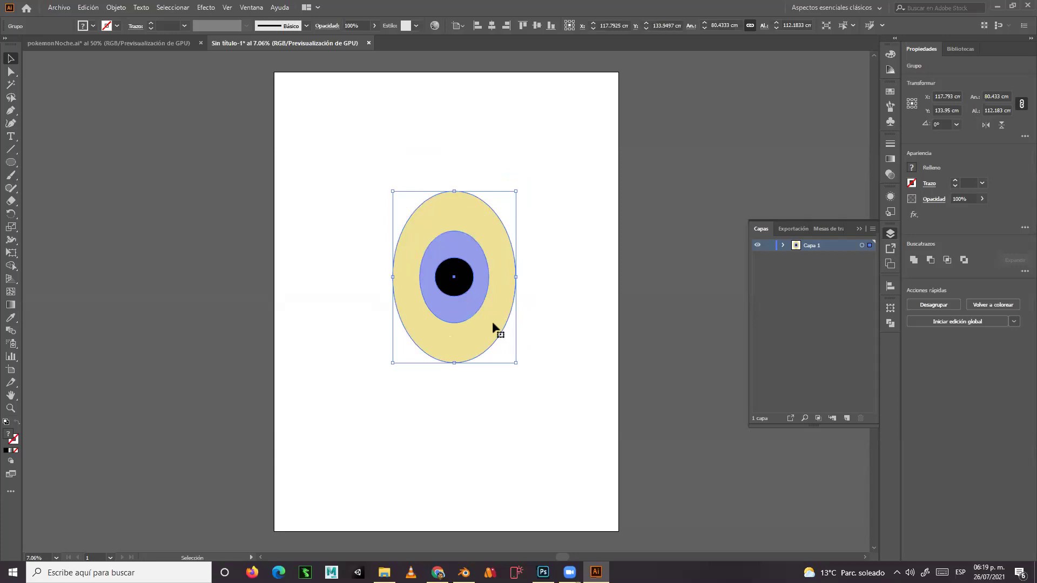
pyautogui.click(326, 345)
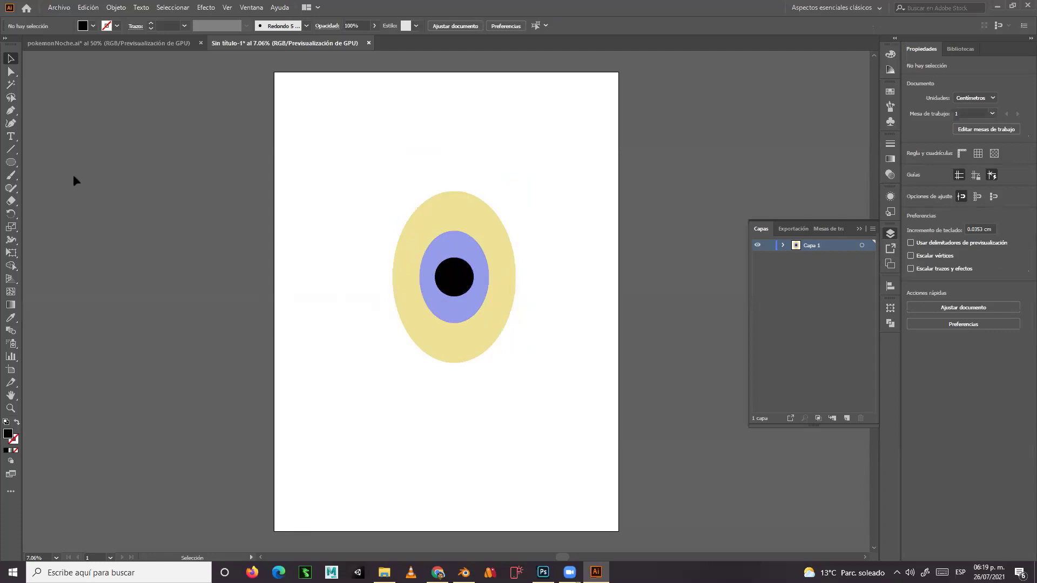
# Draw a closed eye-shaped path across the grouped ellipses with the Pen tool, using no fill and a 5 pt black stroke.
pyautogui.click(10, 110)
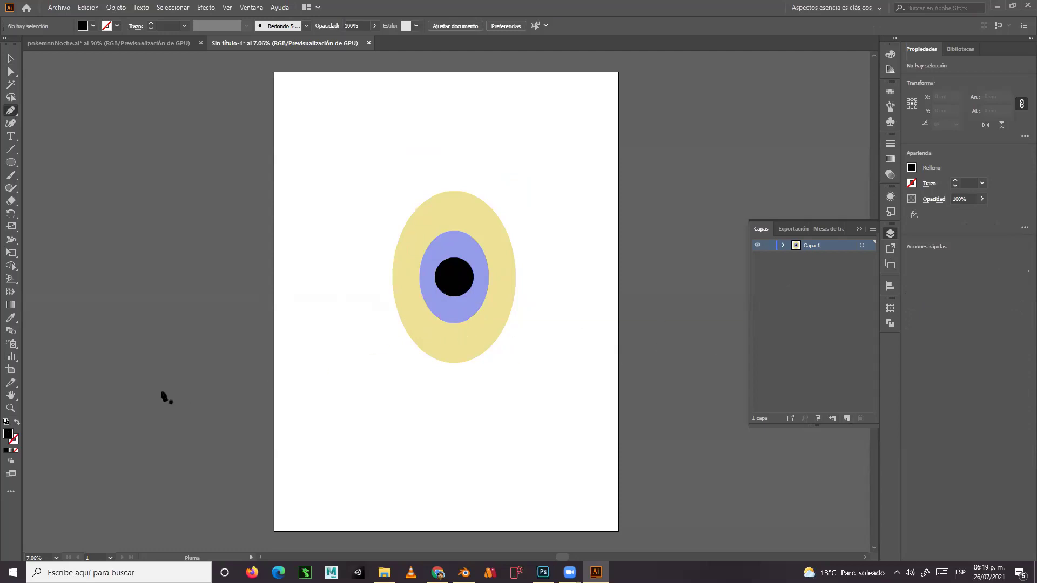
pyautogui.click(16, 423)
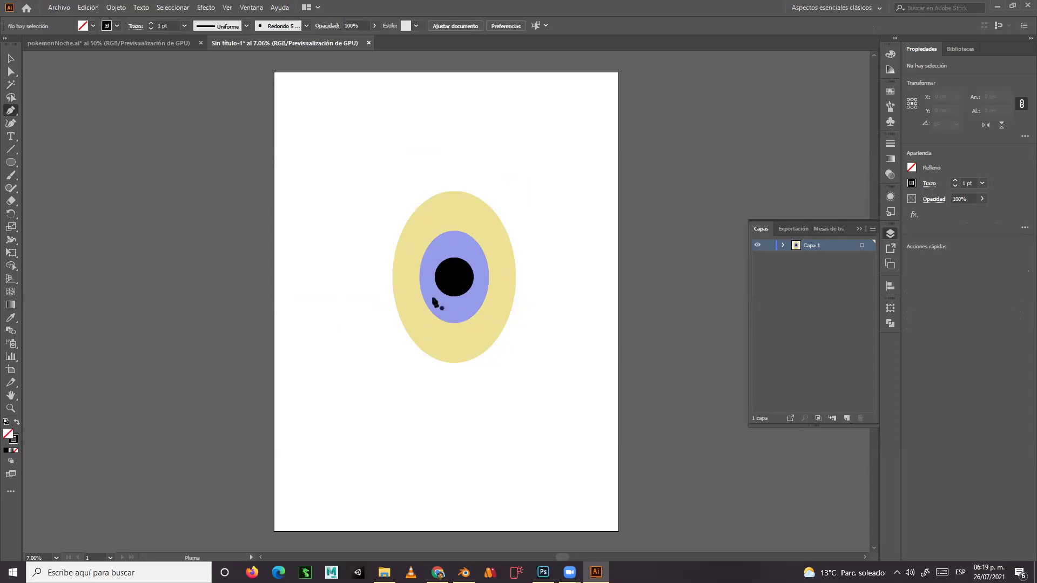
pyautogui.click(409, 312)
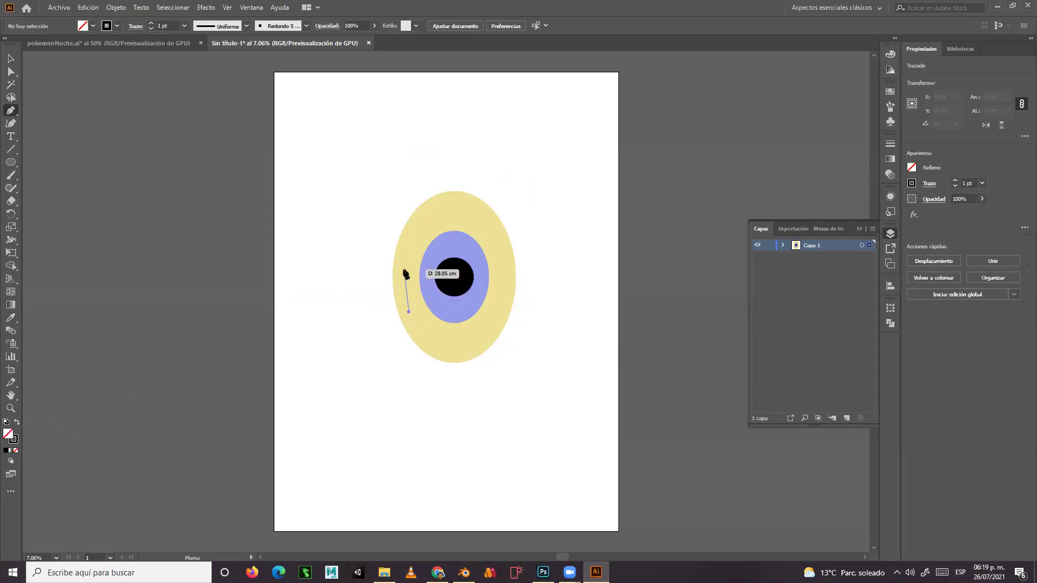
pyautogui.click(403, 263)
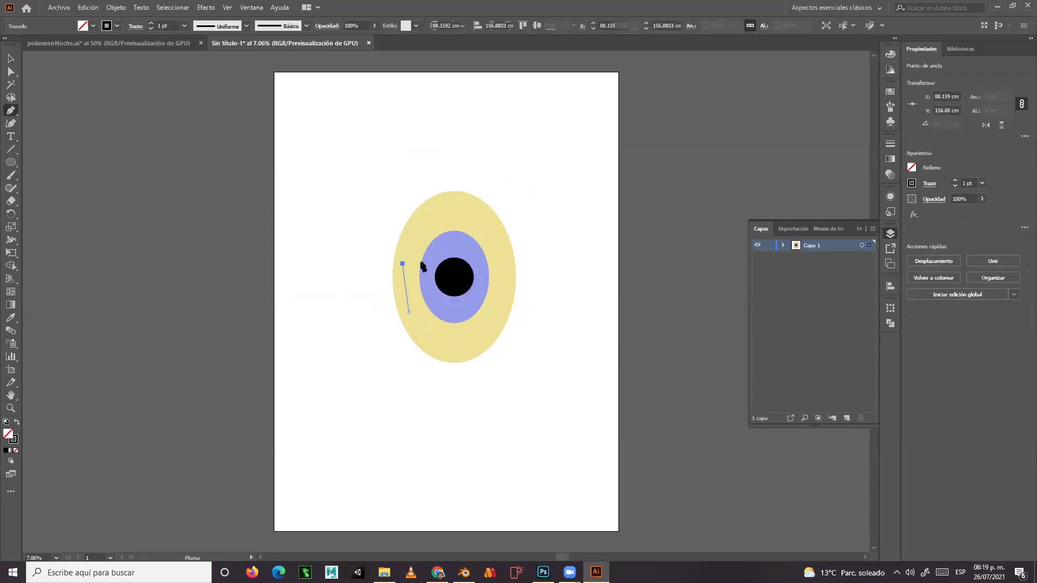
pyautogui.moveTo(458, 239); pyautogui.dragTo(481, 238)
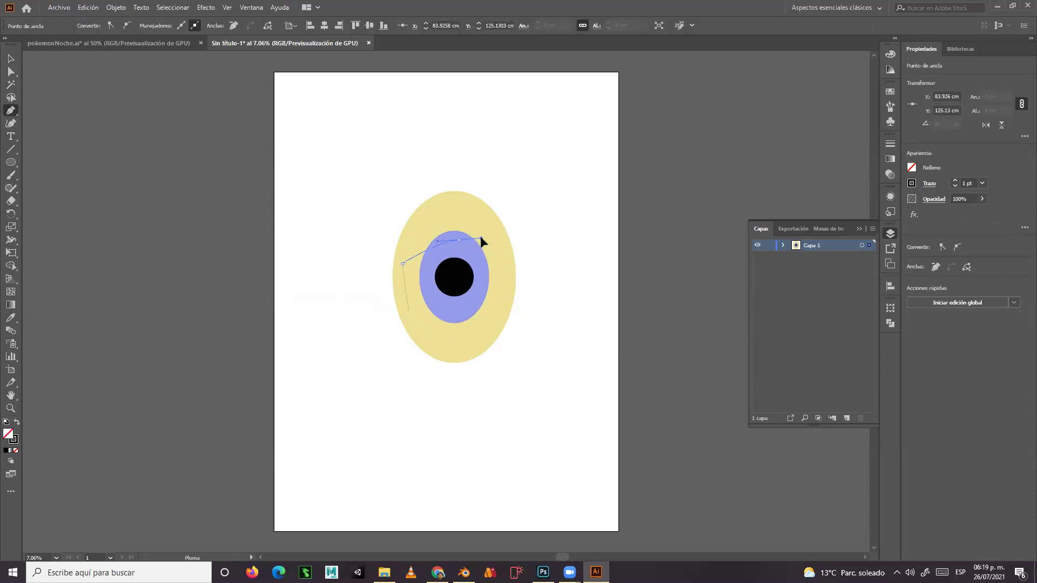
pyautogui.click(511, 242)
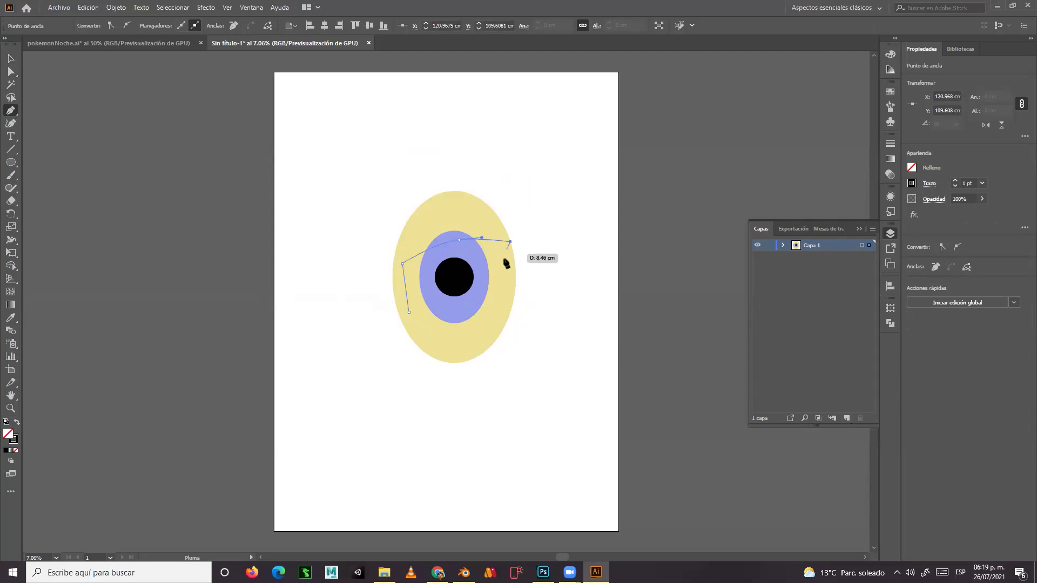
pyautogui.click(492, 312)
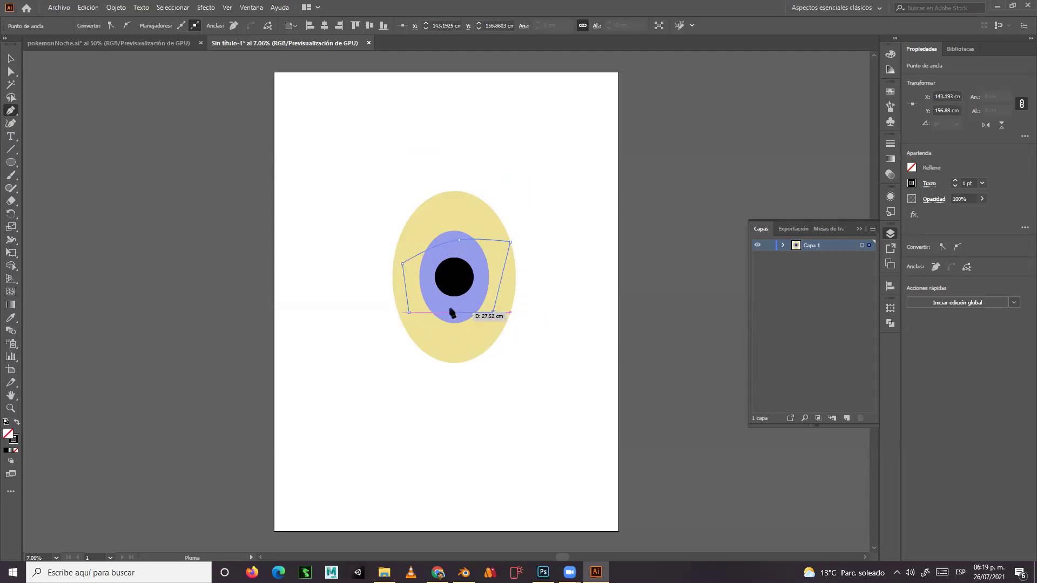
pyautogui.moveTo(448, 306); pyautogui.dragTo(434, 309)
pyautogui.click(408, 311)
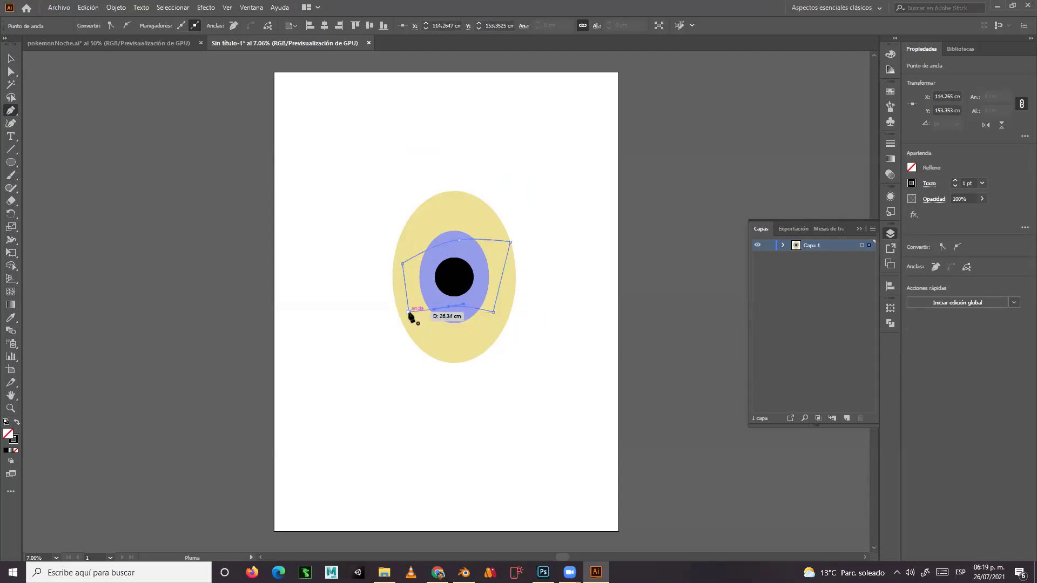
pyautogui.click(11, 58)
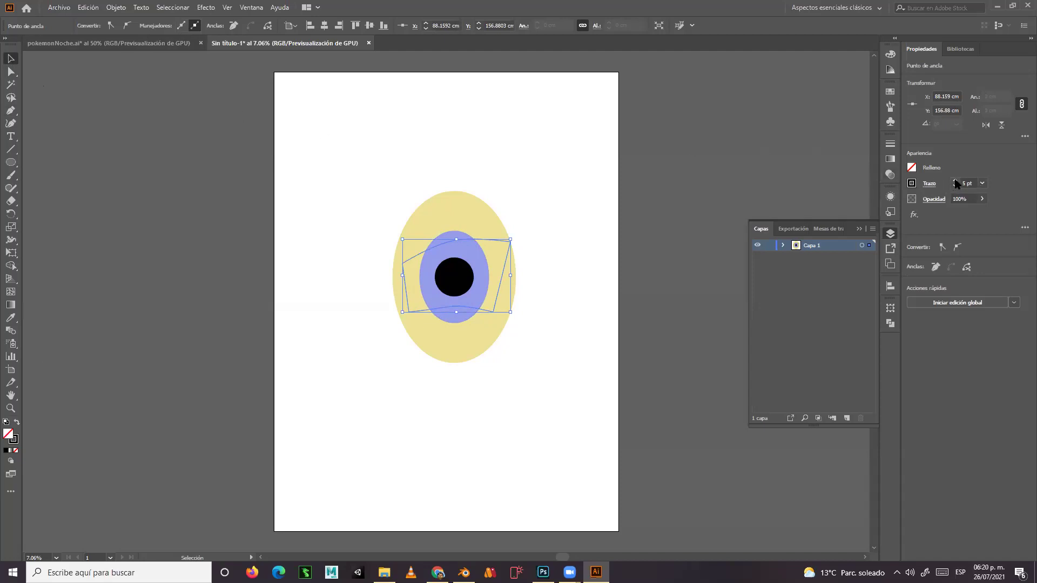
pyautogui.click(537, 289)
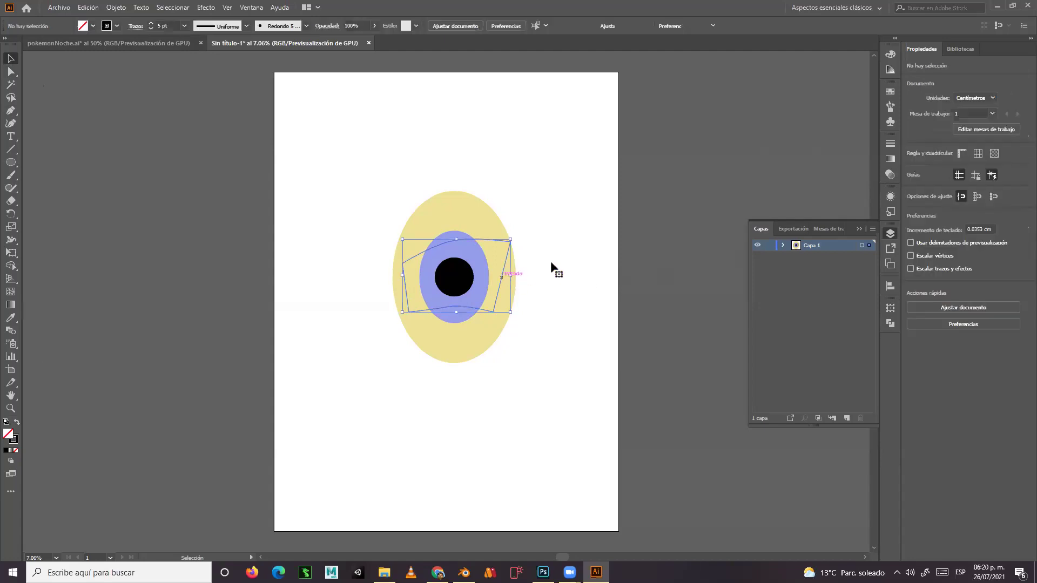
# Set the eye outline's stroke to 25 pt and centre it on the grouped ellipses at about X 118 cm, Y 134 cm.
pyautogui.click(954, 182)
pyautogui.click(565, 221)
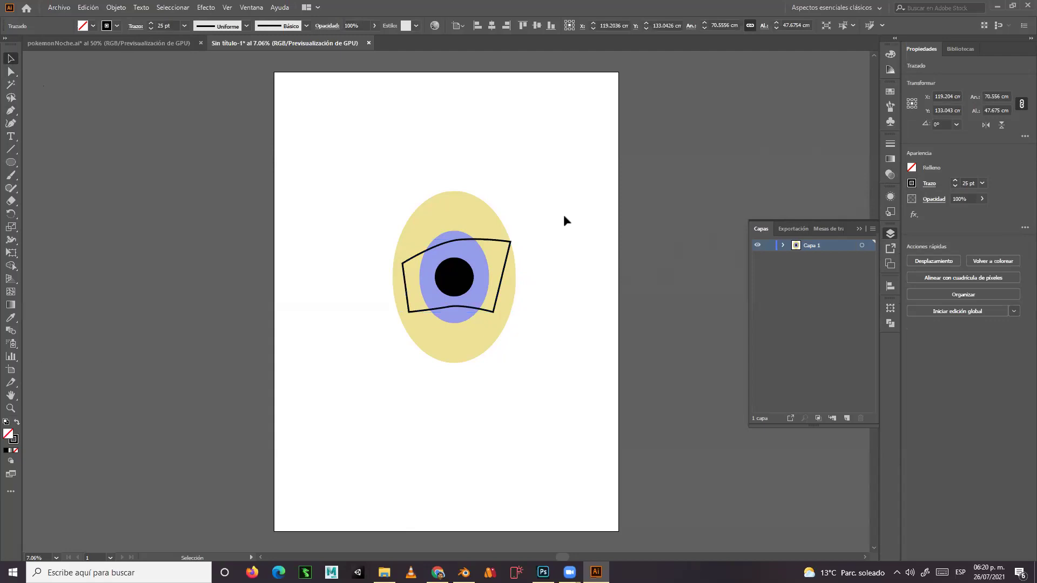
pyautogui.press('z')
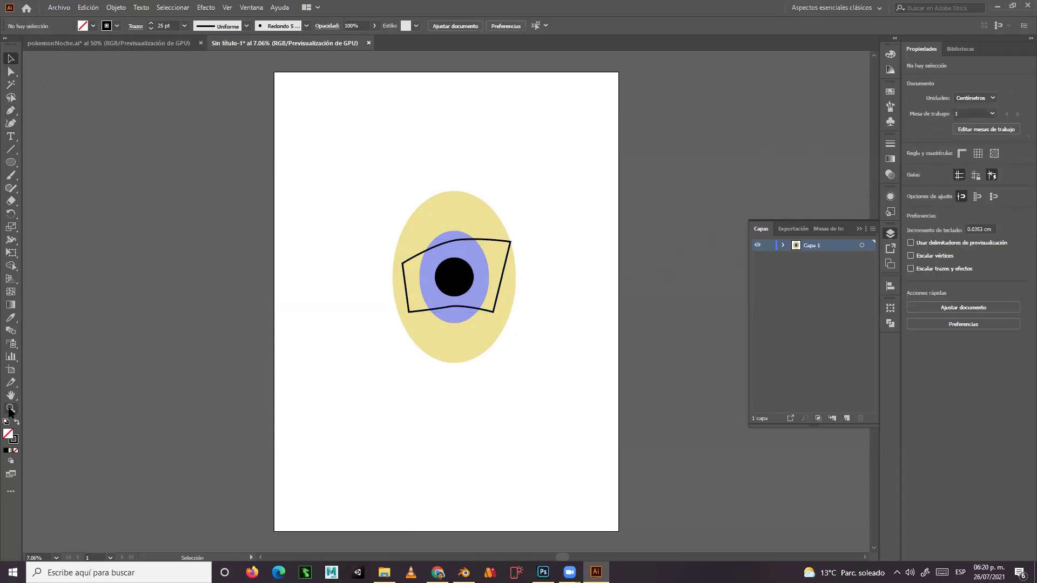
pyautogui.moveTo(466, 354); pyautogui.dragTo(578, 364)
pyautogui.moveTo(583, 293)
pyautogui.mouseDown()
pyautogui.moveTo(523, 394)
pyautogui.moveTo(491, 354)
pyautogui.mouseUp()
pyautogui.click(10, 58)
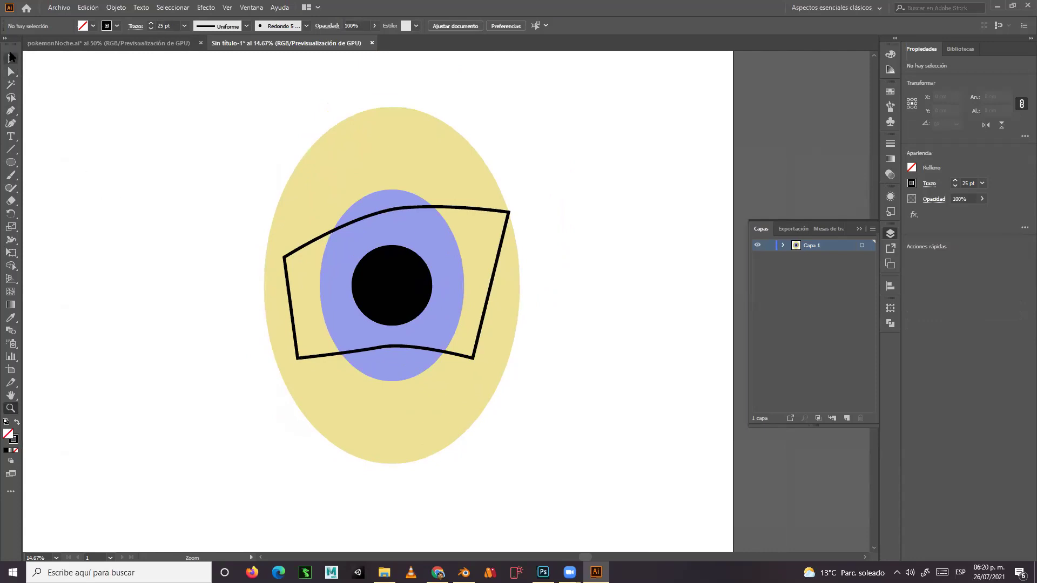
pyautogui.moveTo(305, 245); pyautogui.dragTo(302, 249)
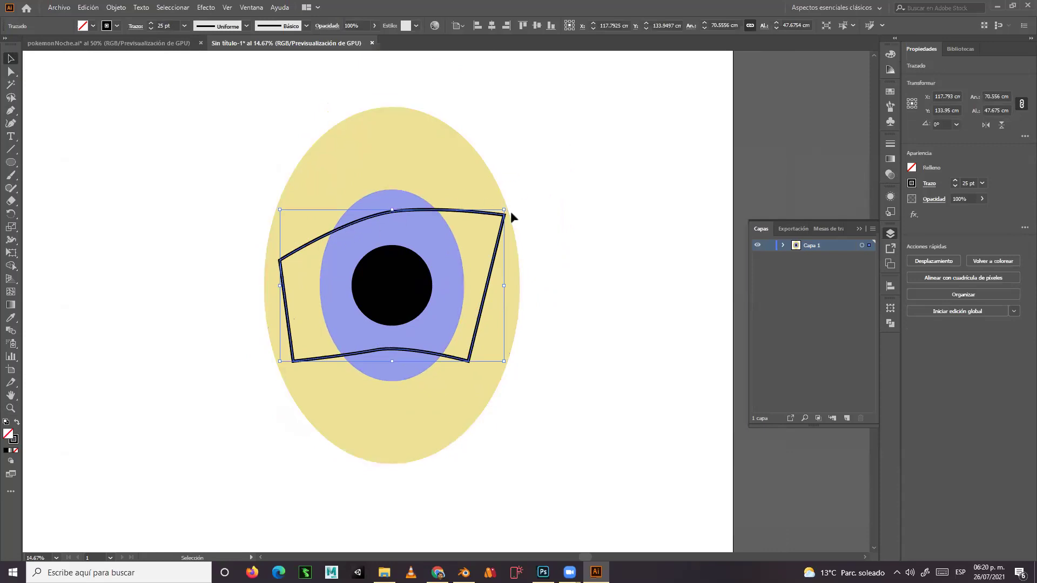
# Create a clipping mask from the eye outline and the grouped ellipses.
pyautogui.keyDown('shift'); pyautogui.click(400, 154); pyautogui.keyUp('shift')
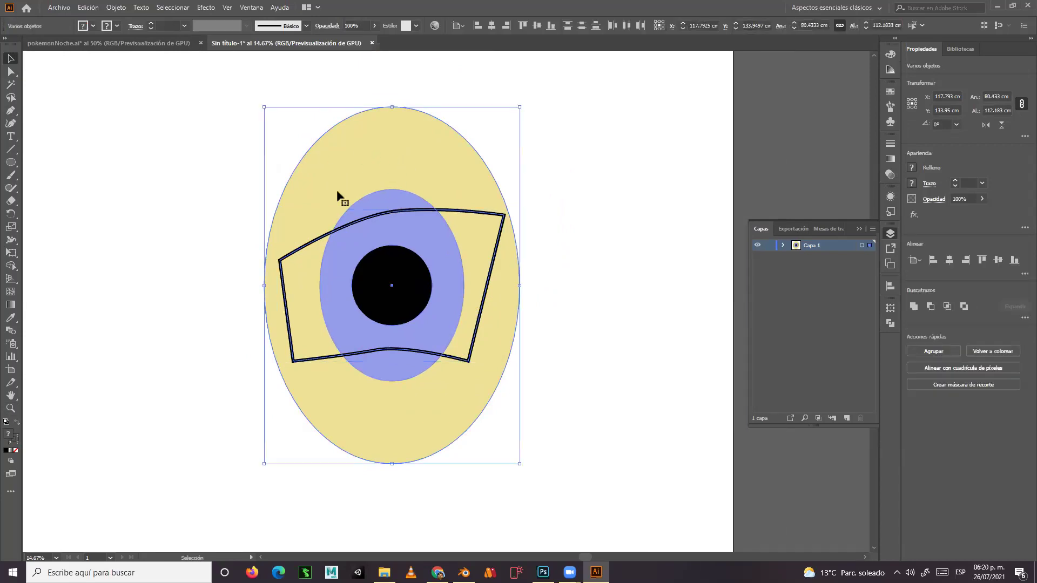
pyautogui.rightClick(427, 168)
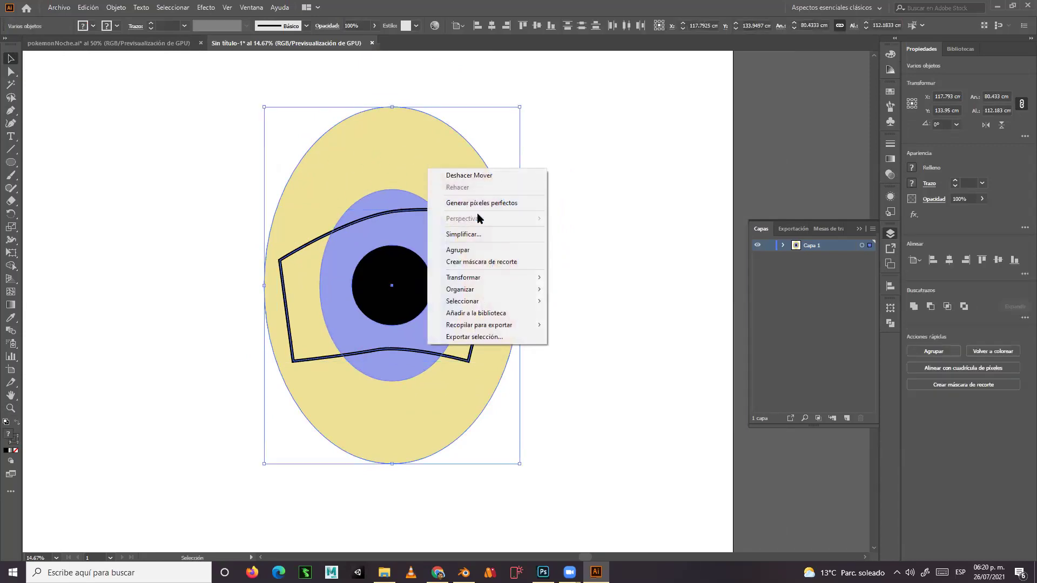
pyautogui.click(492, 263)
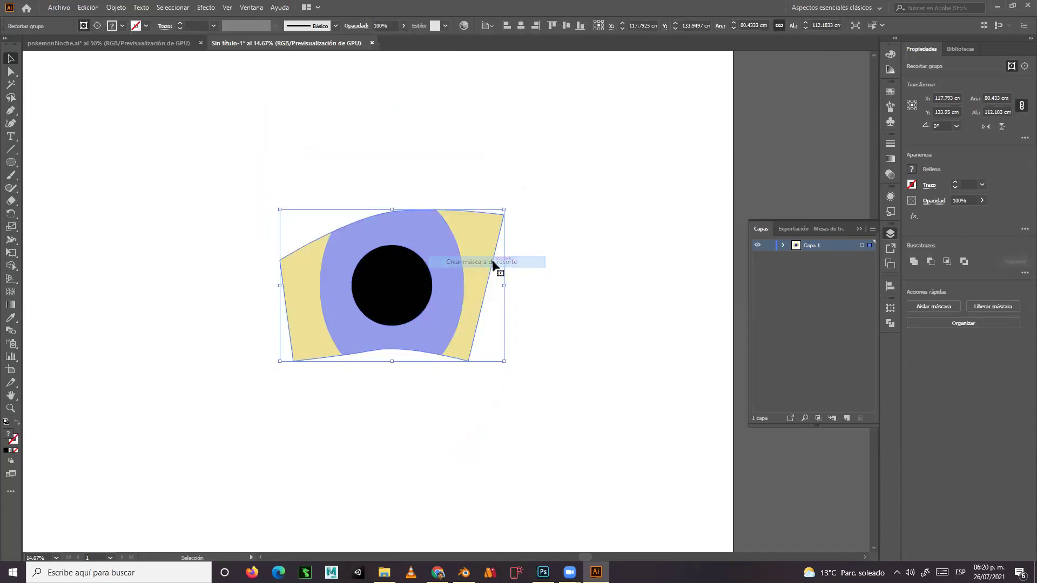
pyautogui.click(586, 256)
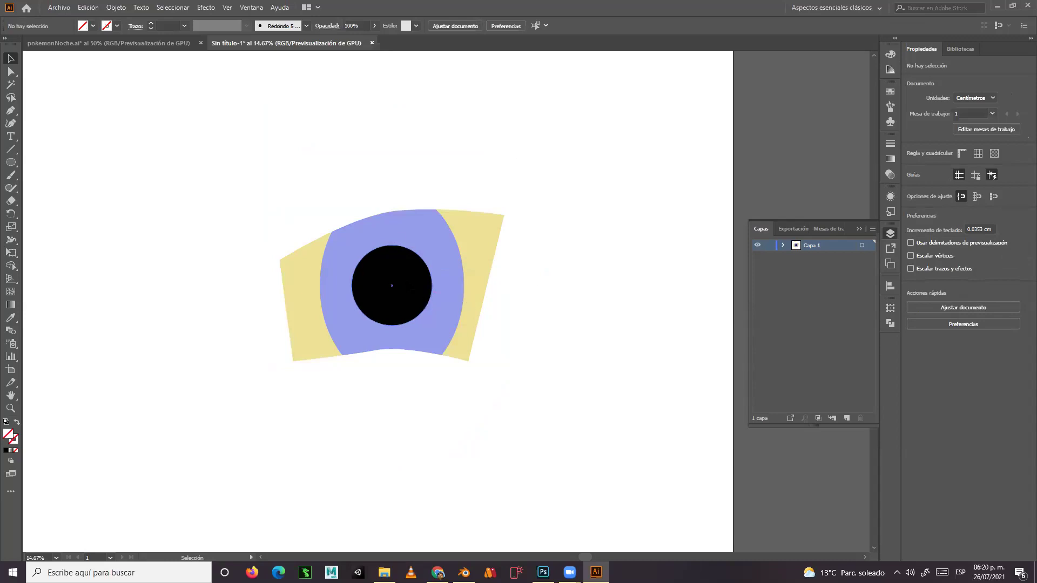
# Look at the pokemonNoche.ai drawing, return to the untitled document and delete the clipped eye.
pyautogui.click(143, 42)
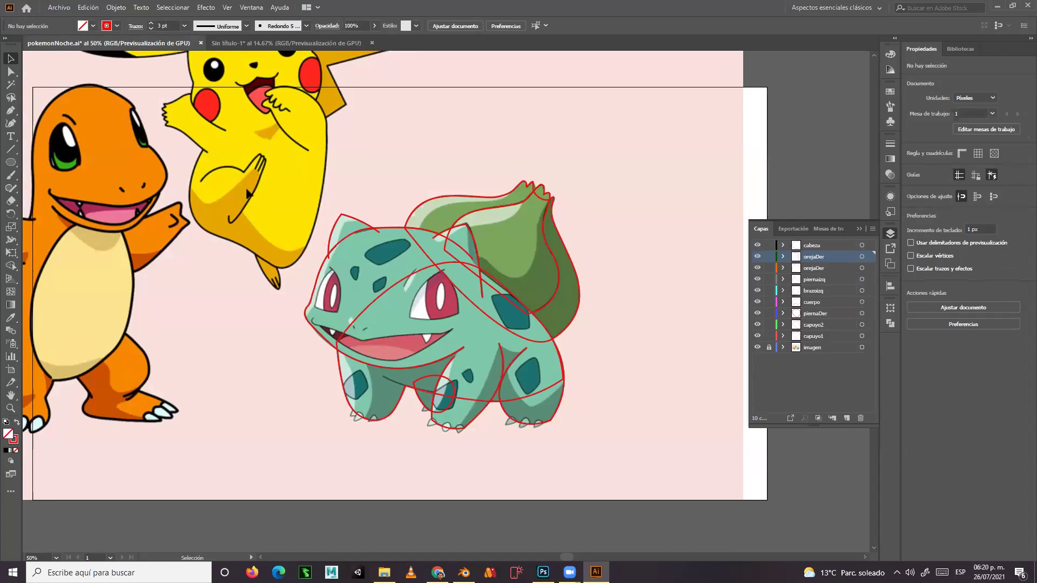
pyautogui.click(244, 43)
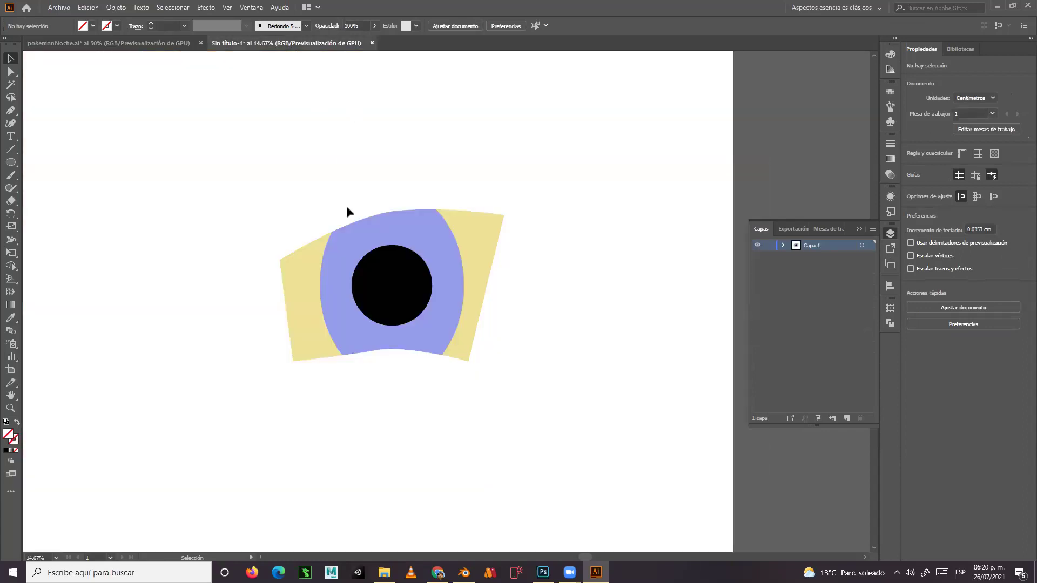
pyautogui.click(410, 260)
pyautogui.press('Delete')
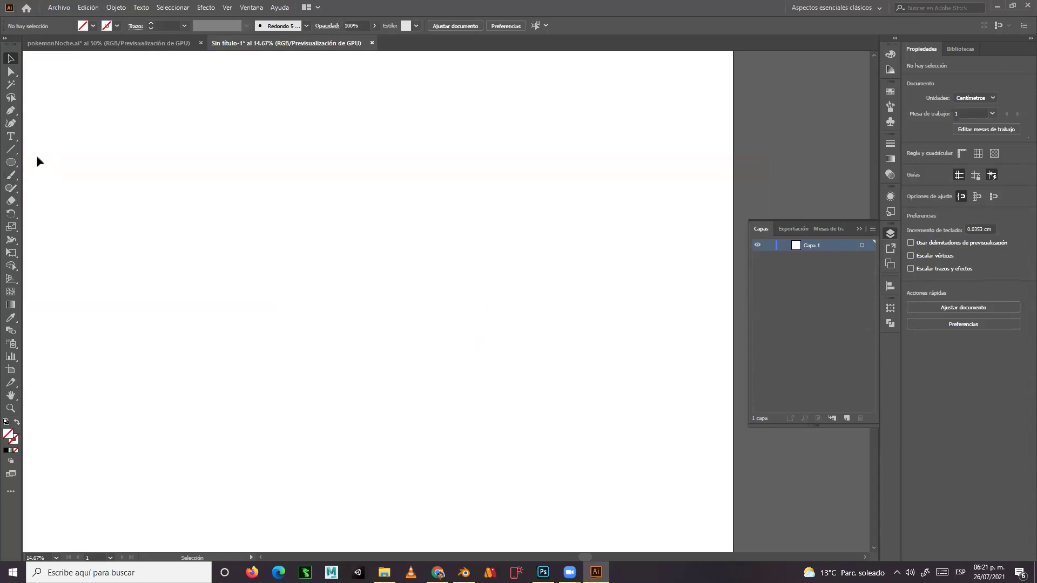
# Draw an ellipse about 58 × 49 cm on the artboard with a salmon pink fill (#f28686) and no stroke.
pyautogui.click(10, 110)
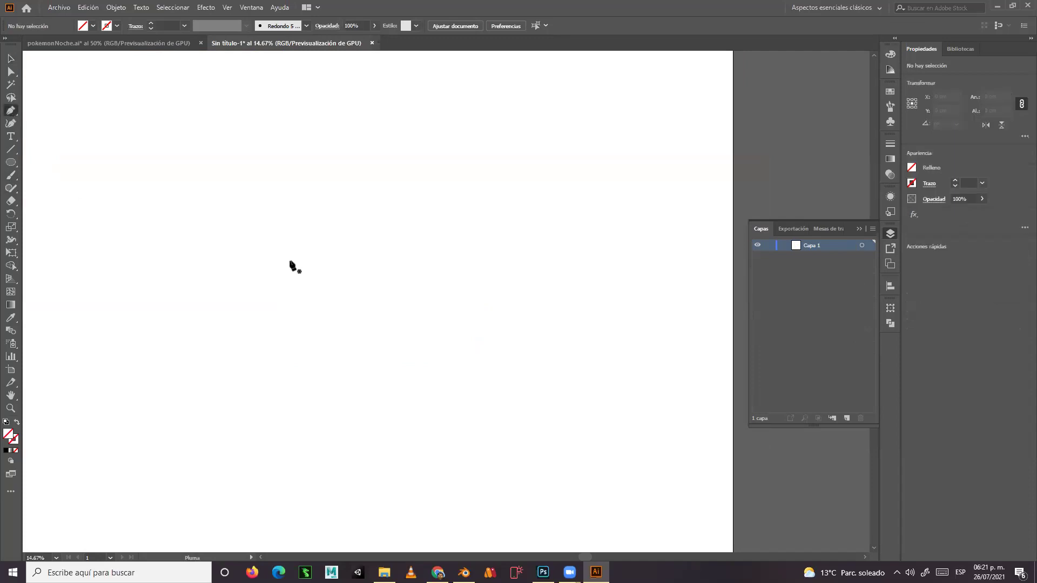
pyautogui.click(14, 166)
pyautogui.doubleClick(8, 433)
pyautogui.click(233, 221)
pyautogui.moveTo(120, 214); pyautogui.dragTo(107, 205)
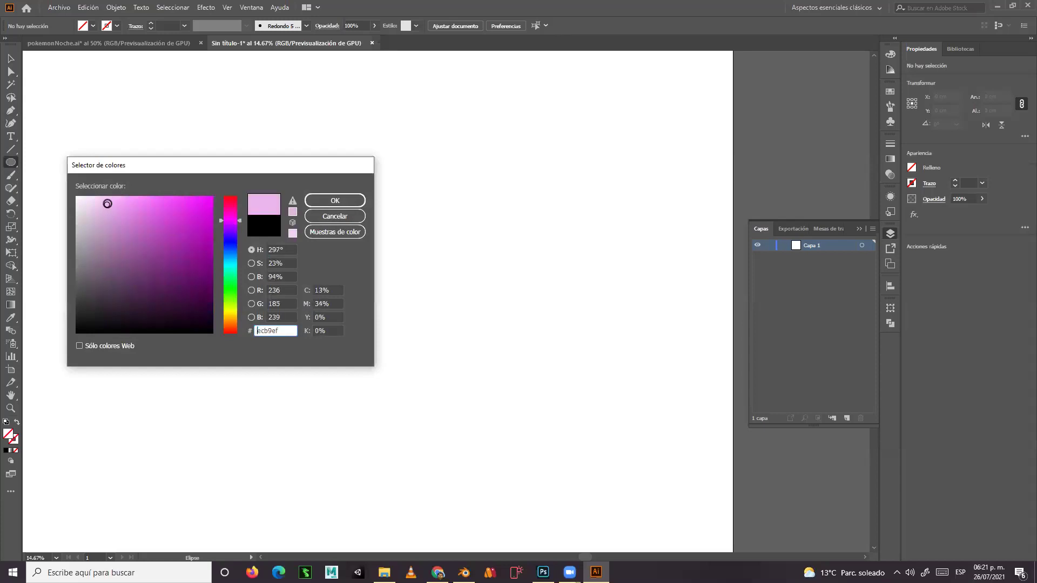
pyautogui.click(232, 332)
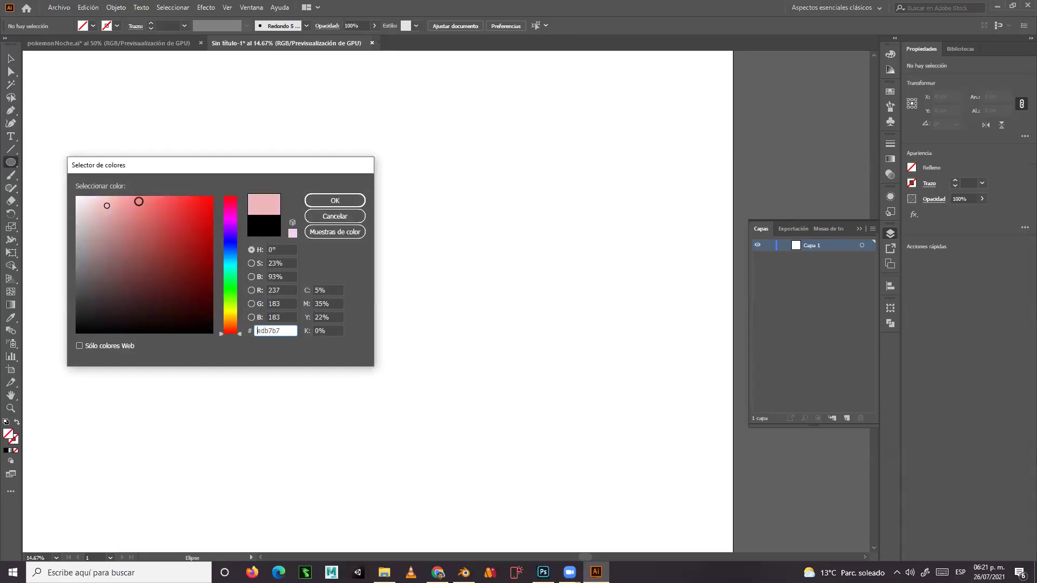
pyautogui.click(335, 200)
pyautogui.moveTo(259, 243); pyautogui.dragTo(444, 398)
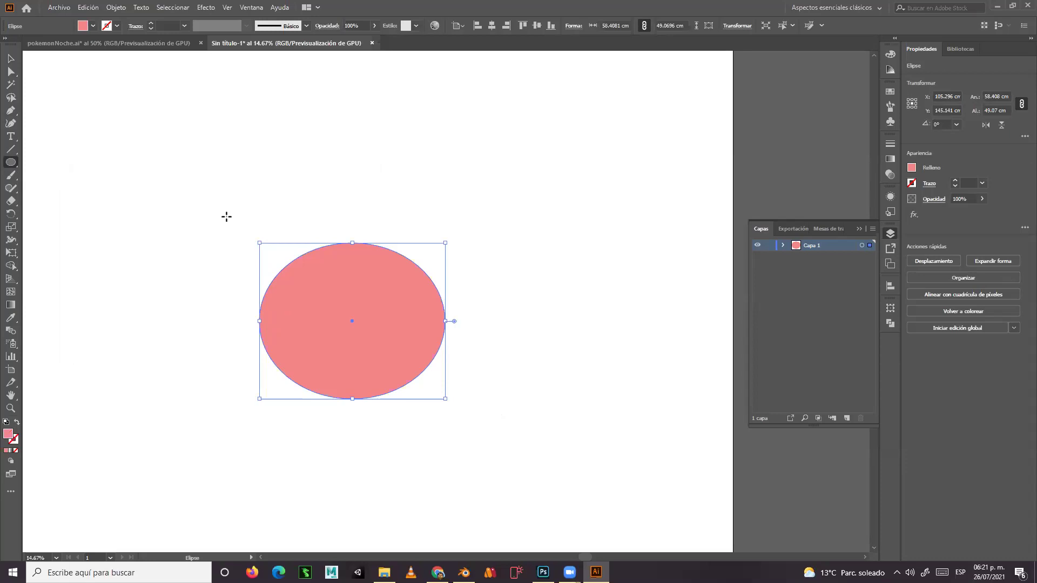
pyautogui.doubleClick(9, 435)
pyautogui.click(174, 257)
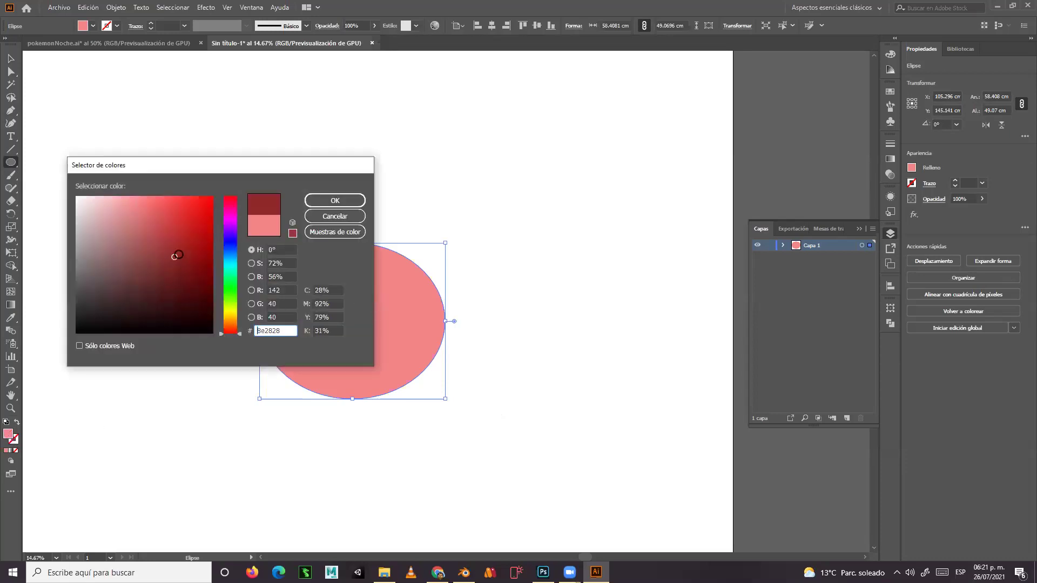
pyautogui.click(340, 199)
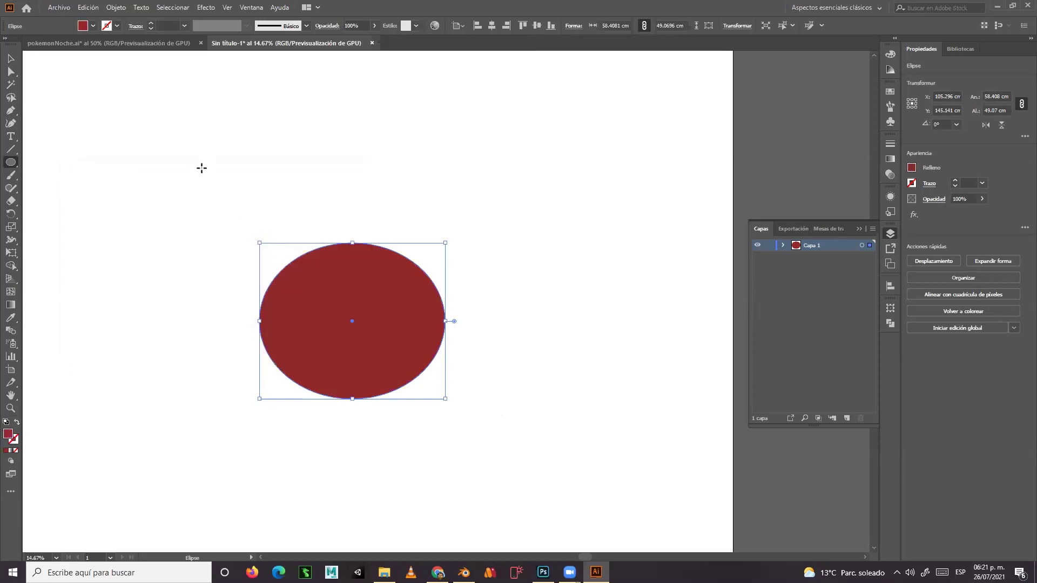
pyautogui.hotkey('ctrl', 'z')
# Draw a wide, darker red ellipse about 102 × 50 cm over the upper part of the pink ellipse.
pyautogui.click(12, 60)
pyautogui.click(133, 171)
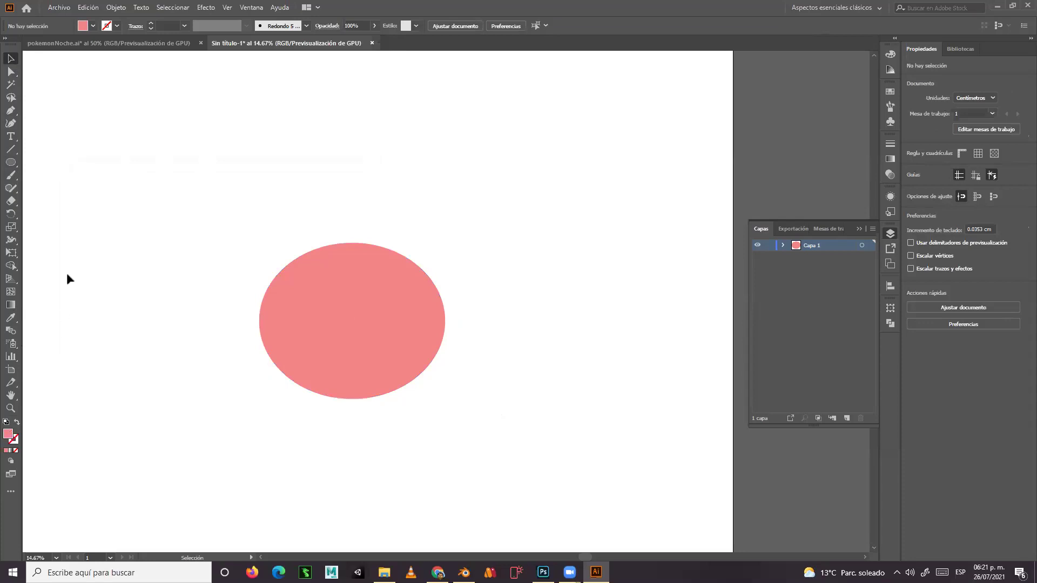
pyautogui.click(11, 164)
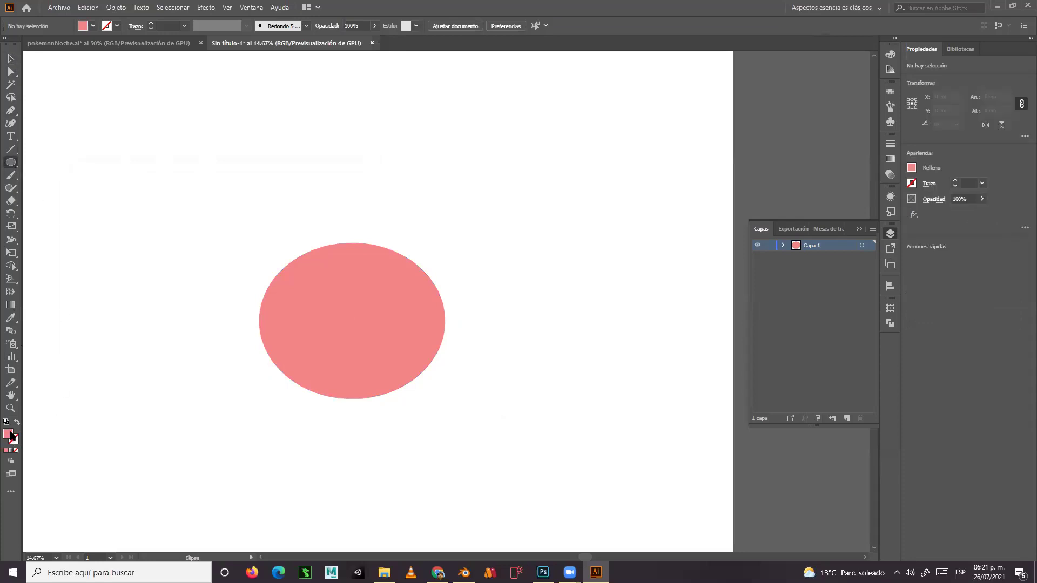
pyautogui.doubleClick(9, 436)
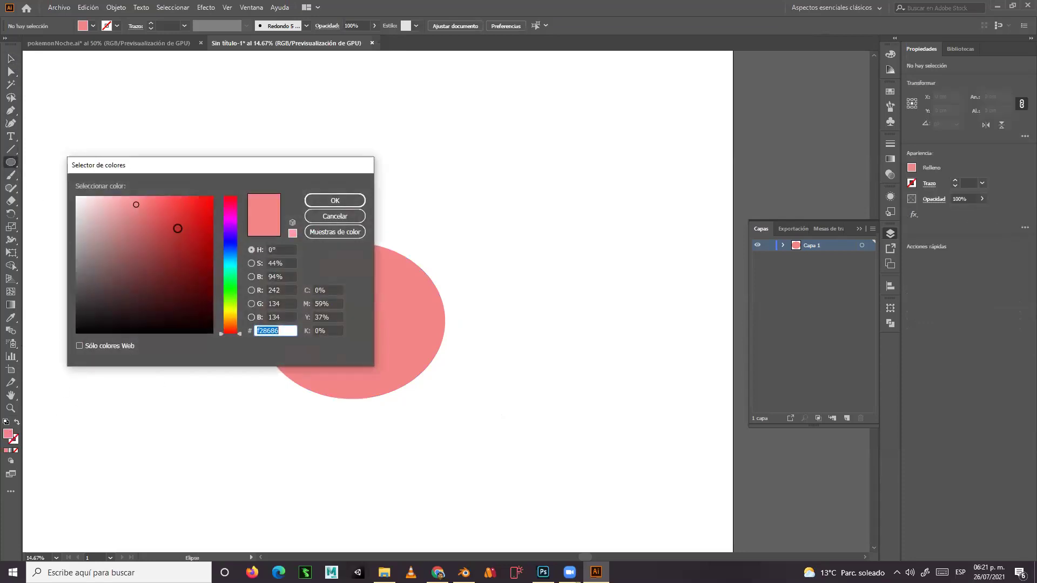
pyautogui.click(177, 230)
pyautogui.click(334, 201)
pyautogui.moveTo(193, 203); pyautogui.dragTo(517, 360)
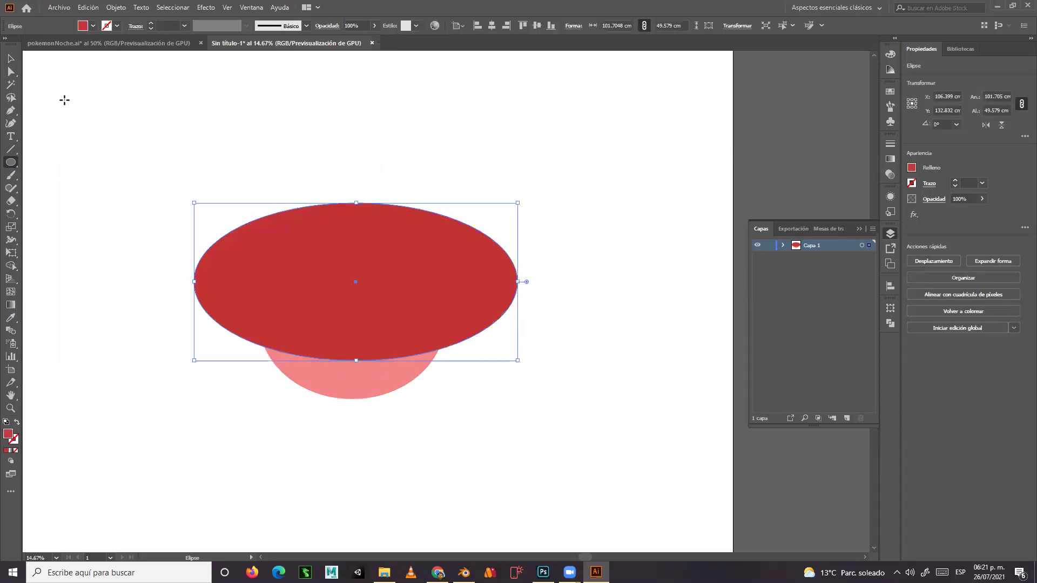
# Send the red ellipse behind the pink ellipse.
pyautogui.rightClick(358, 259)
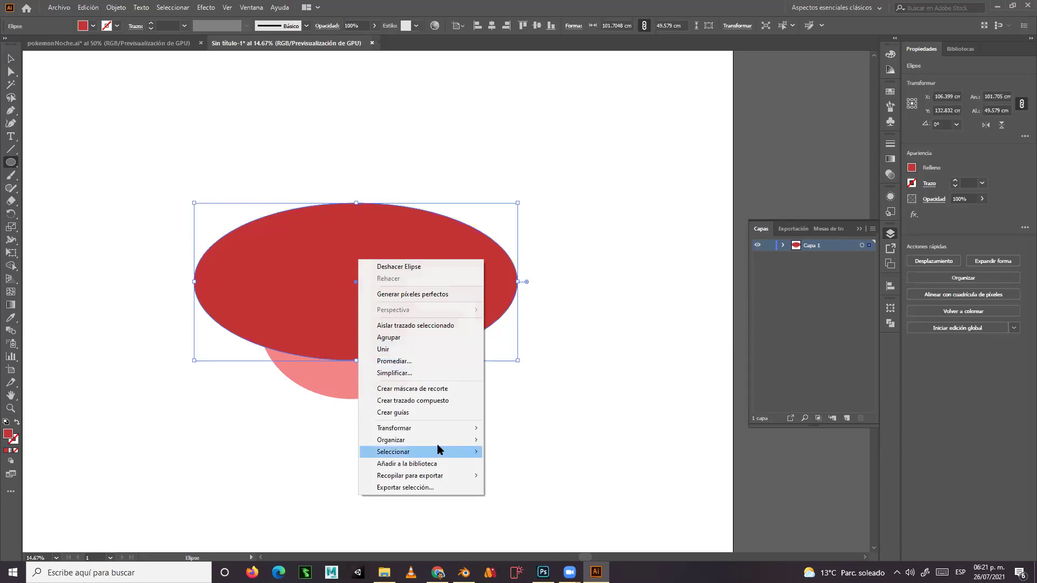
pyautogui.moveTo(435, 442)
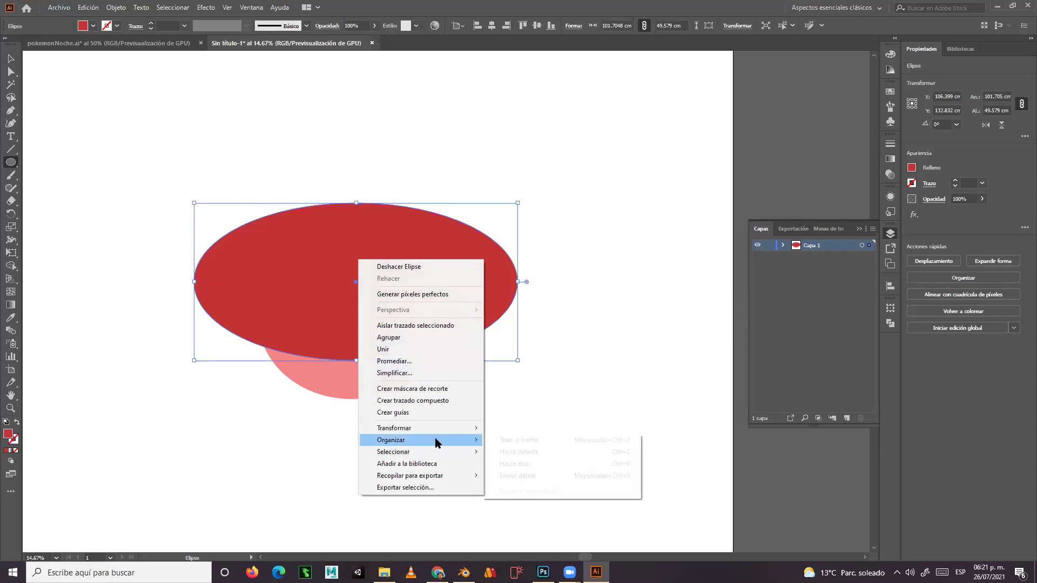
pyautogui.click(529, 475)
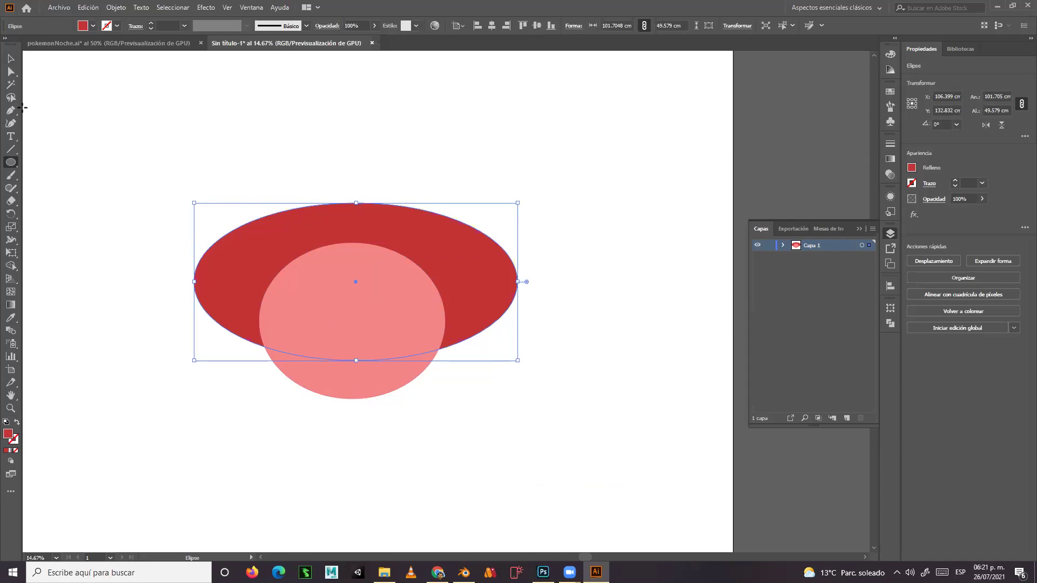
# Widen the pink ellipse to about 76 cm and lower its upper edge so it sits like a tongue in the red ellipse.
pyautogui.click(10, 58)
pyautogui.click(381, 316)
pyautogui.moveTo(447, 321); pyautogui.dragTo(477, 321)
pyautogui.moveTo(258, 320); pyautogui.dragTo(234, 322)
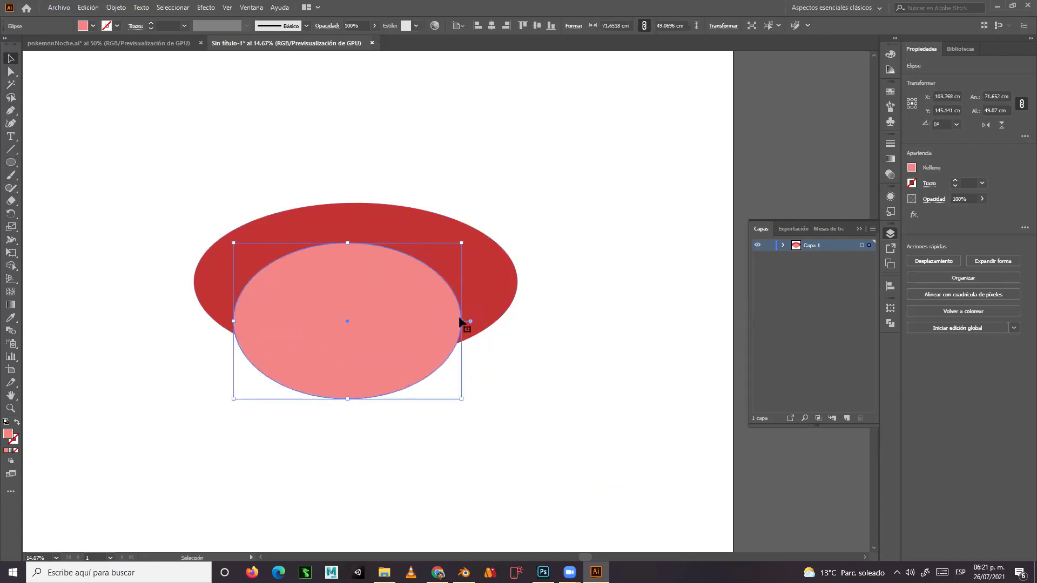
pyautogui.moveTo(463, 321); pyautogui.dragTo(475, 321)
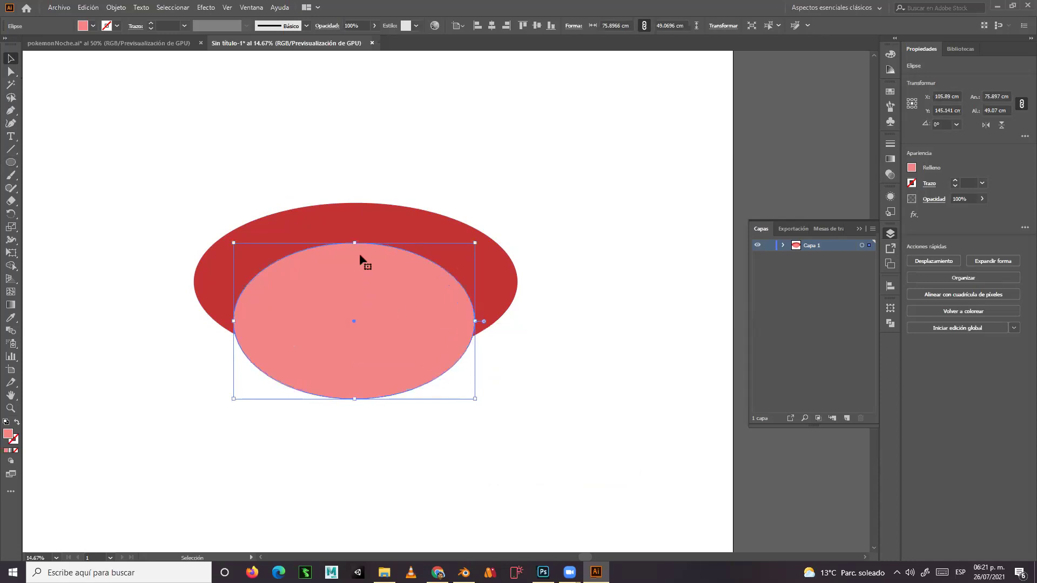
pyautogui.moveTo(353, 241); pyautogui.dragTo(348, 283)
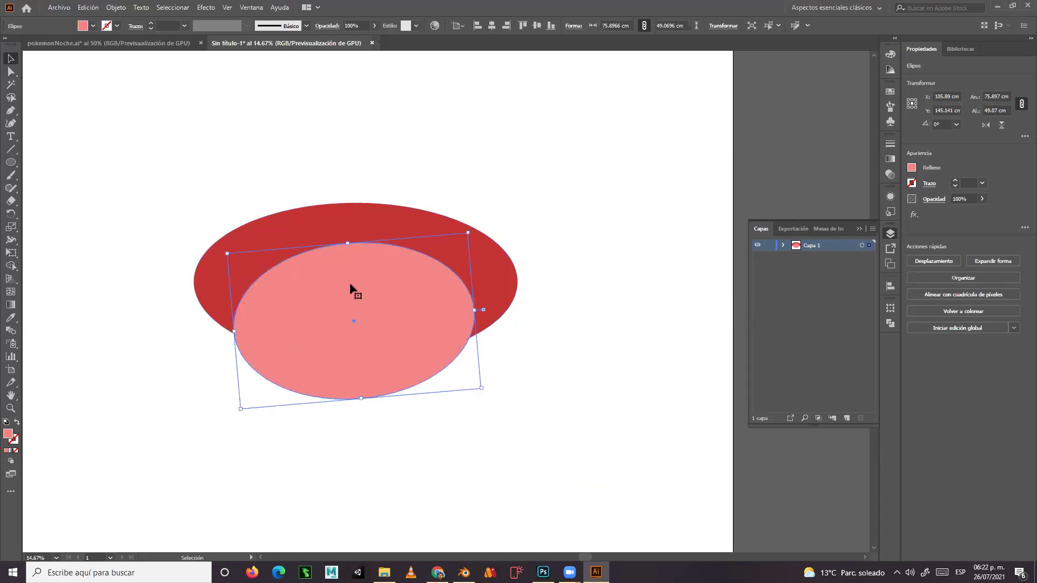
pyautogui.moveTo(354, 243); pyautogui.dragTo(357, 271)
pyautogui.click(380, 164)
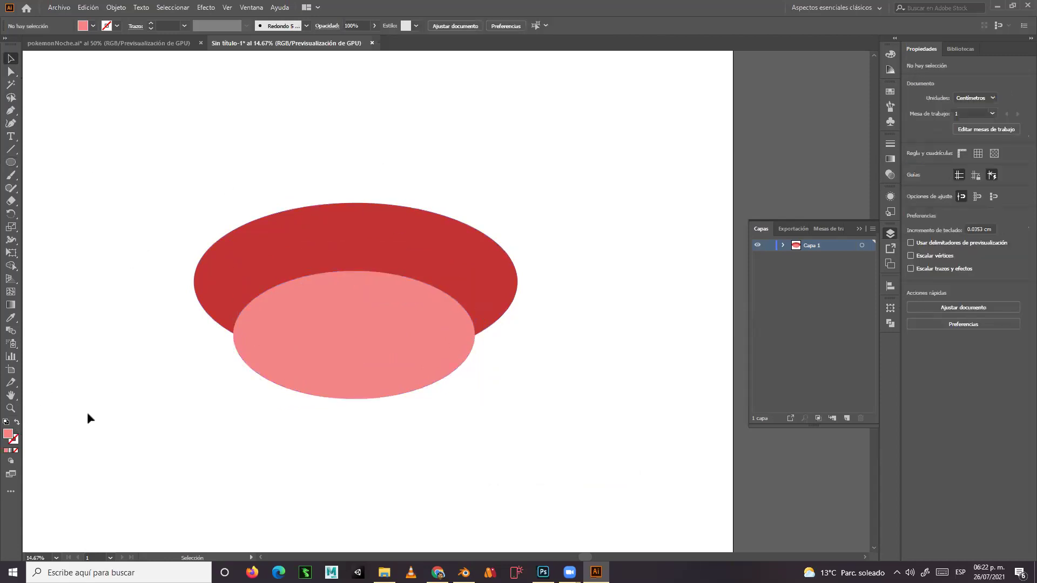
# Draw a closed, curved fang about 12 × 24 cm beside the mouth with the Pen tool, using a light yellow fill.
pyautogui.doubleClick(8, 434)
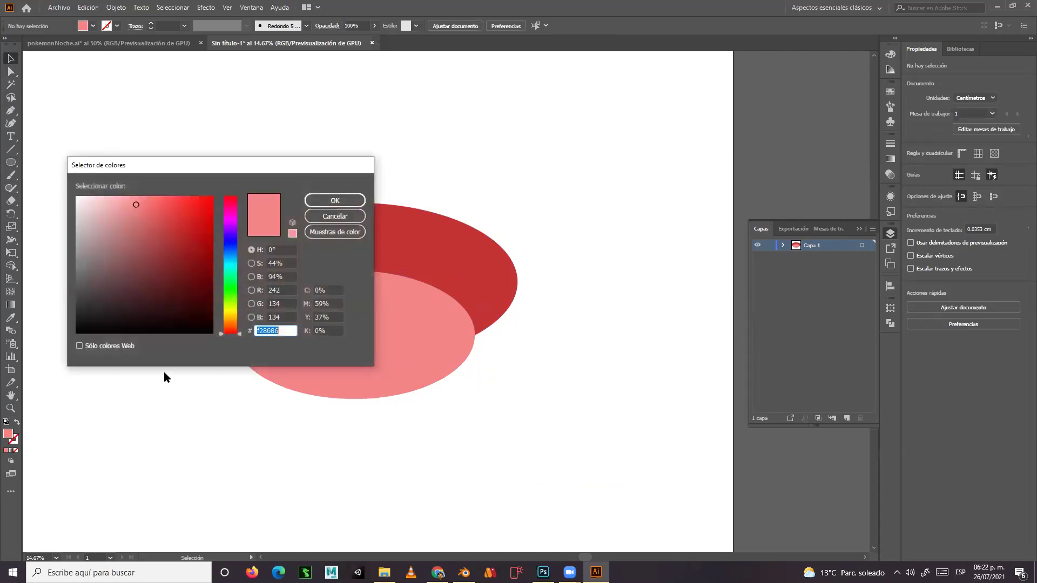
pyautogui.click(232, 314)
pyautogui.click(317, 203)
pyautogui.click(10, 111)
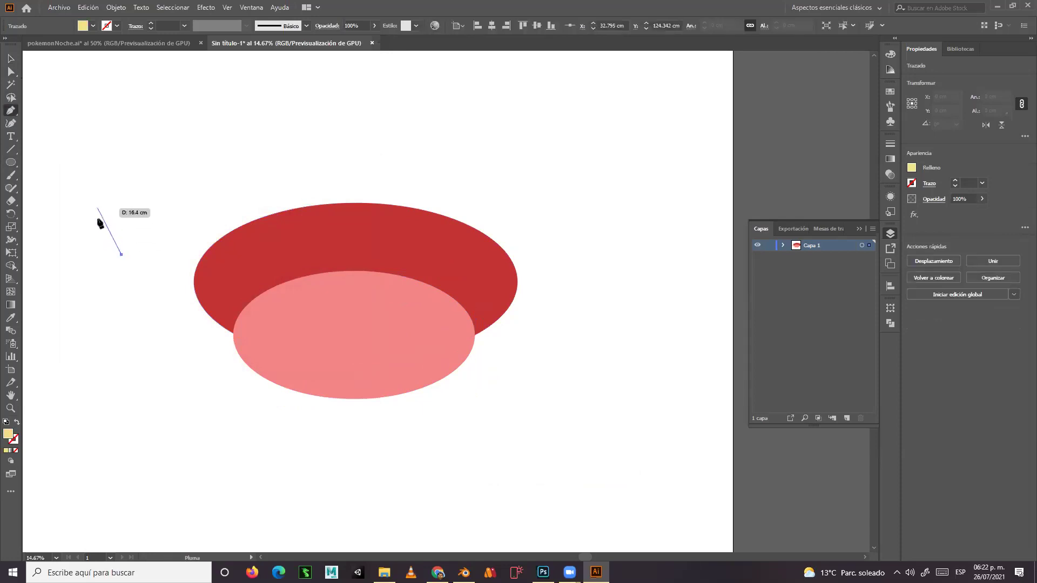
pyautogui.moveTo(101, 225); pyautogui.dragTo(135, 180)
pyautogui.click(122, 180)
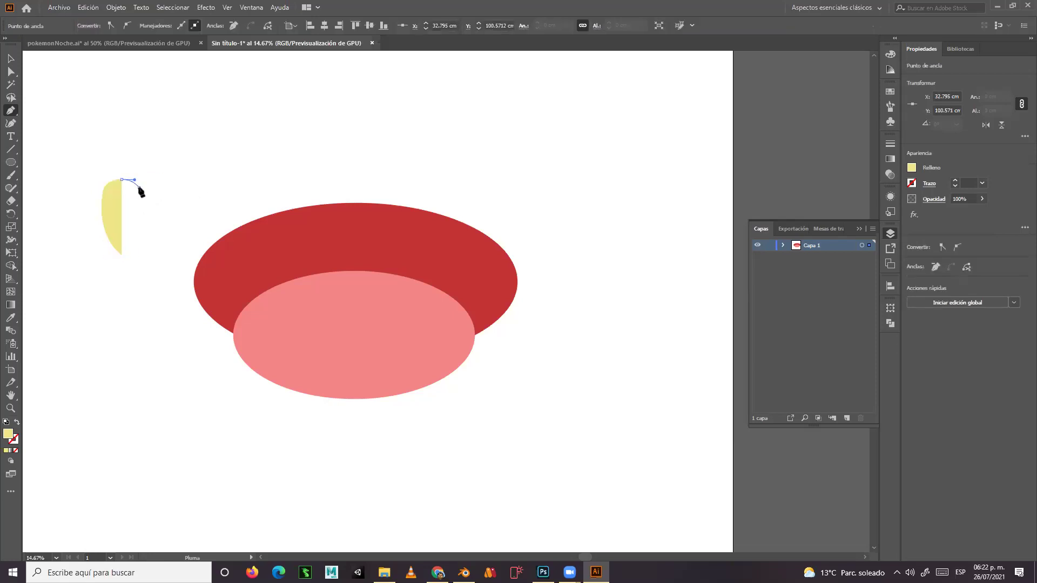
pyautogui.click(139, 187)
pyautogui.moveTo(121, 255); pyautogui.dragTo(127, 297)
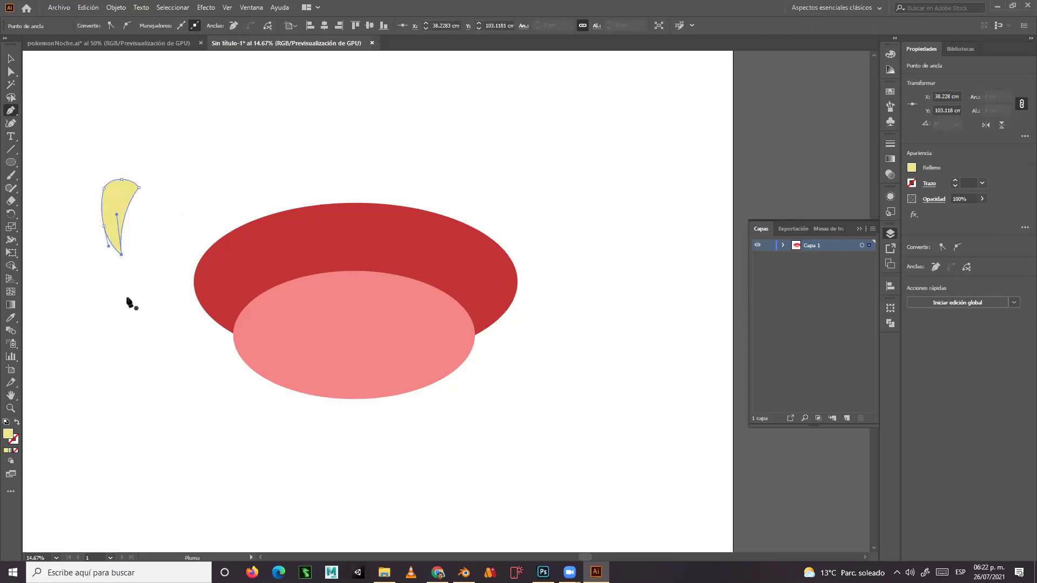
# Place the fang on the red ellipse at about X 81 cm, Y 126 cm and put a copy at about X 128 cm, Y 127 cm.
pyautogui.click(10, 58)
pyautogui.moveTo(121, 208); pyautogui.dragTo(277, 252)
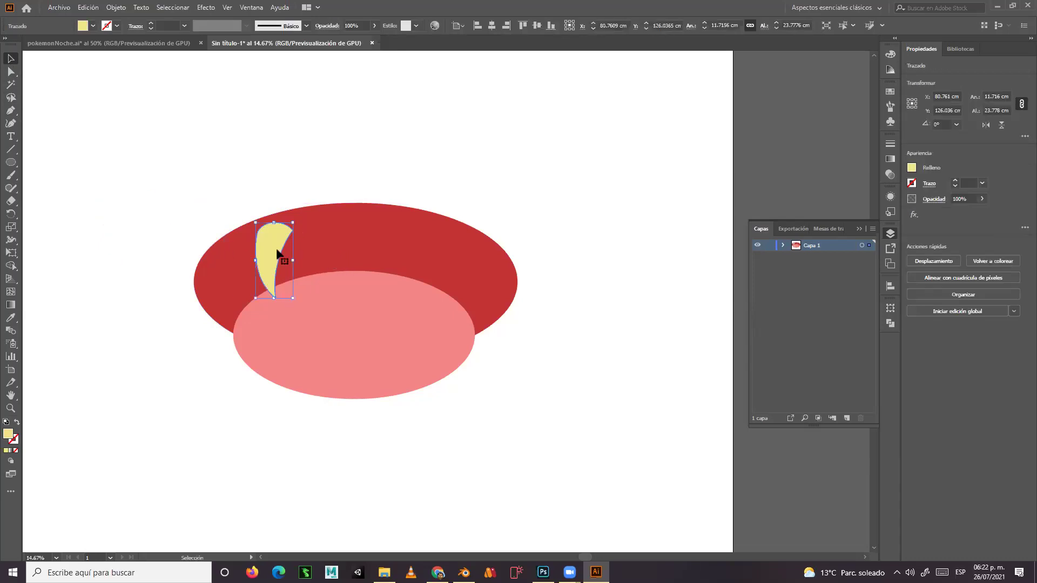
pyautogui.press('a')
pyautogui.press('v')
pyautogui.moveTo(277, 253); pyautogui.dragTo(421, 256)
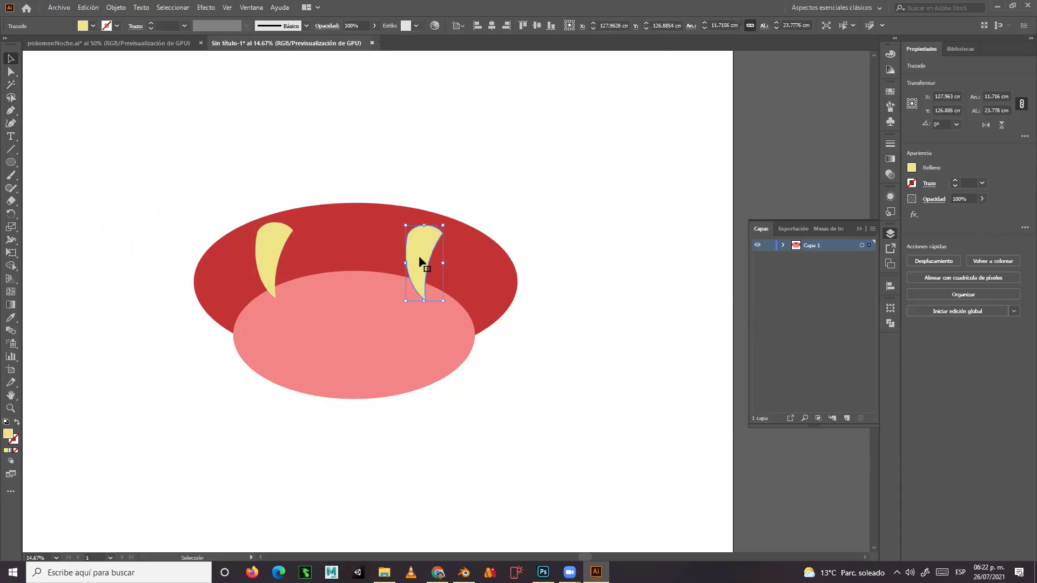
# Reflect the copied fang across the vertical axis so that it mirrors the other fang.
pyautogui.rightClick(419, 256)
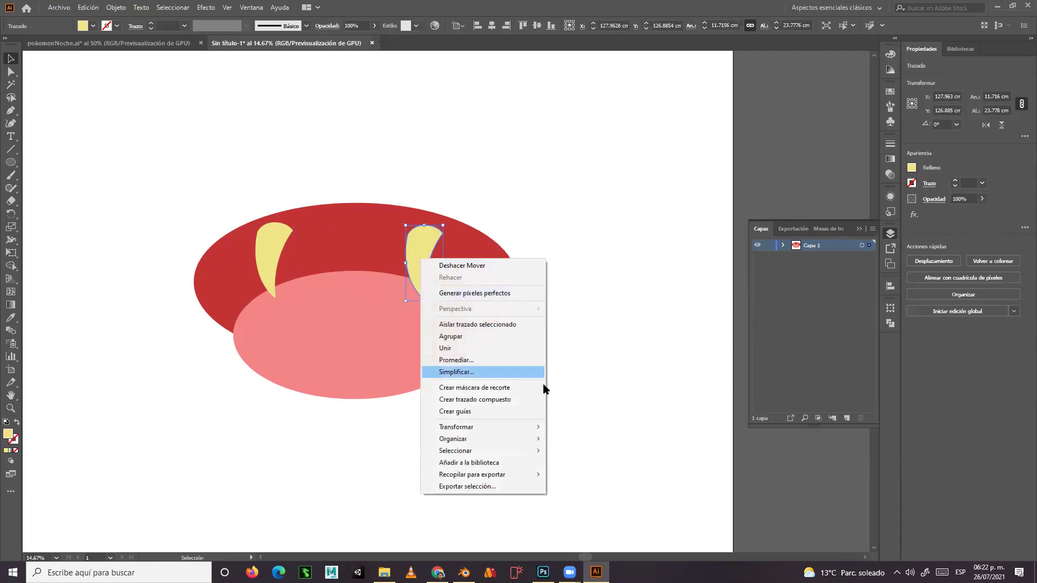
pyautogui.moveTo(526, 432)
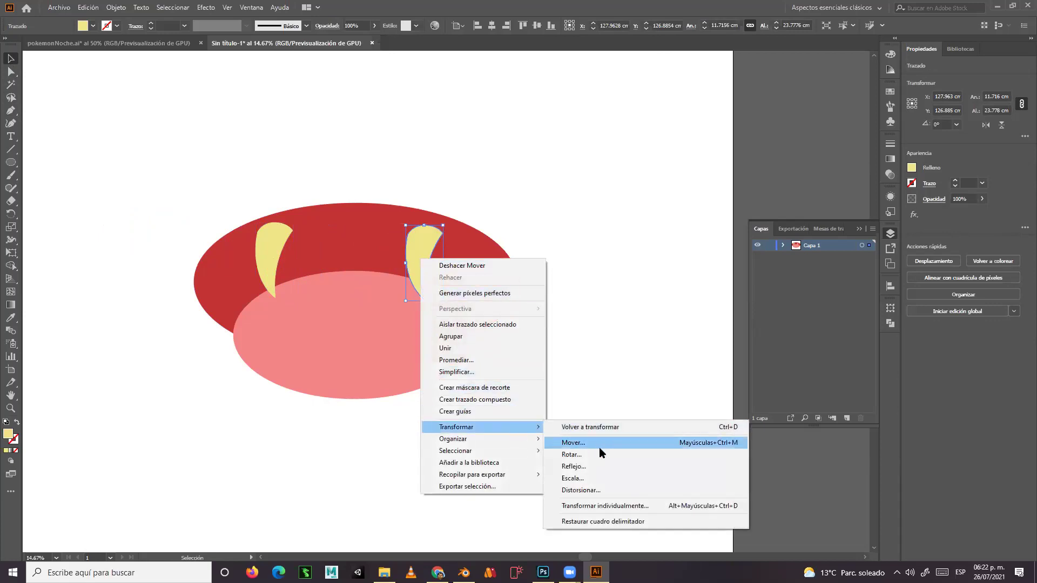
pyautogui.click(574, 466)
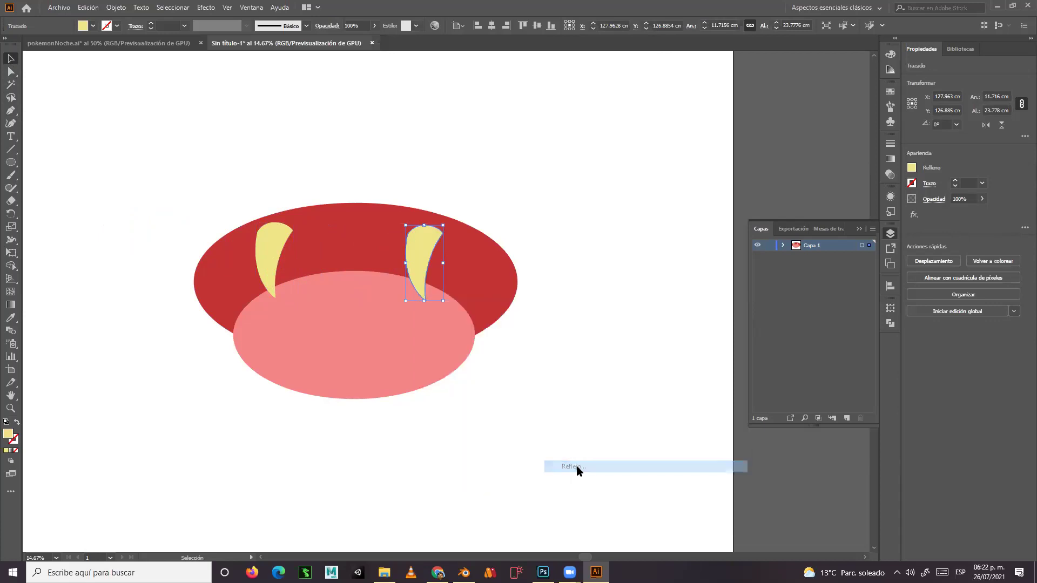
pyautogui.moveTo(125, 14); pyautogui.dragTo(190, 111)
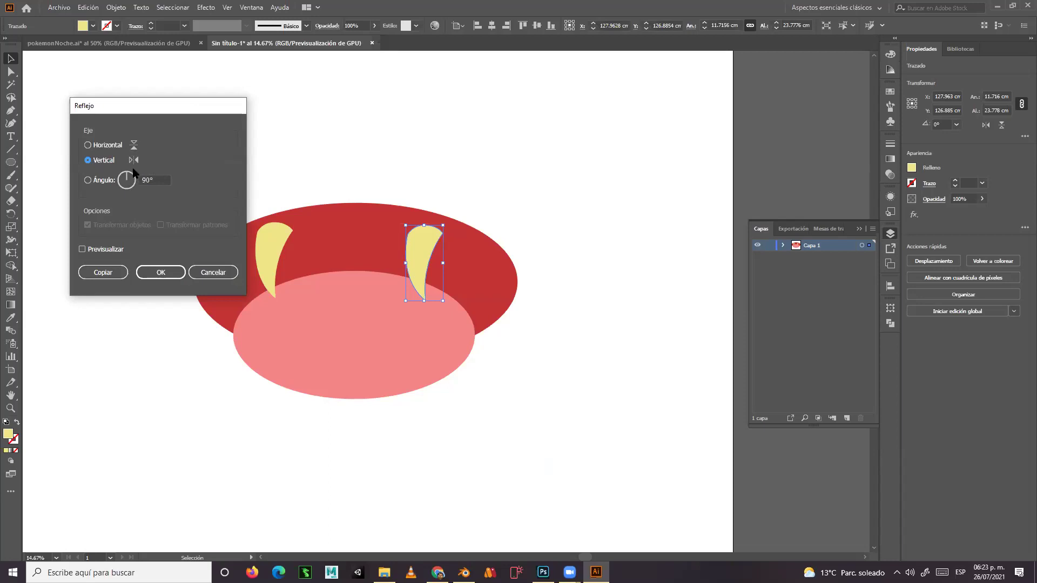
pyautogui.click(160, 273)
pyautogui.click(363, 170)
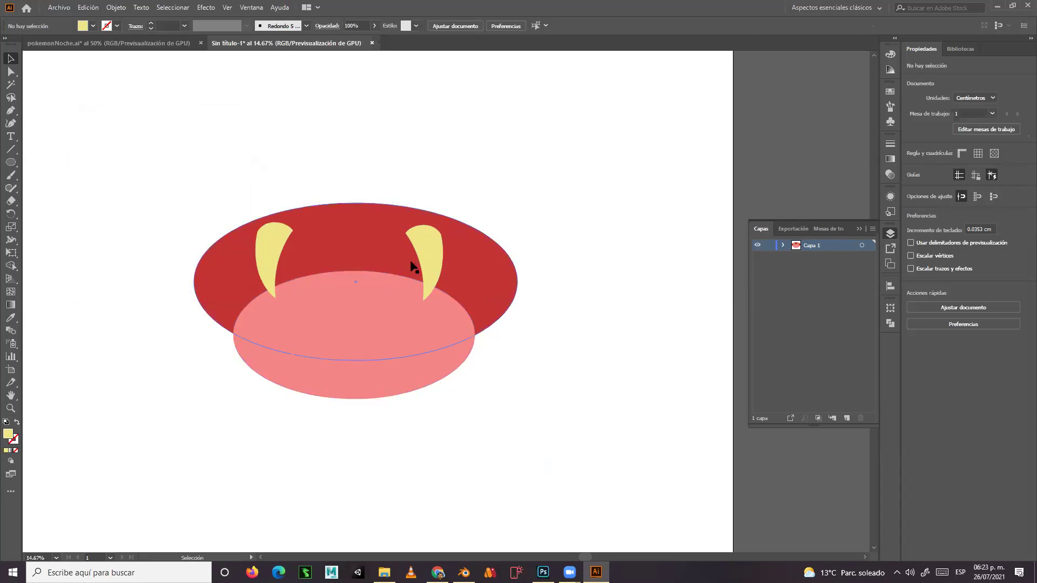
# Choose the Curvature tool with no fill and a green 2f8c15 stroke.
pyautogui.click(11, 123)
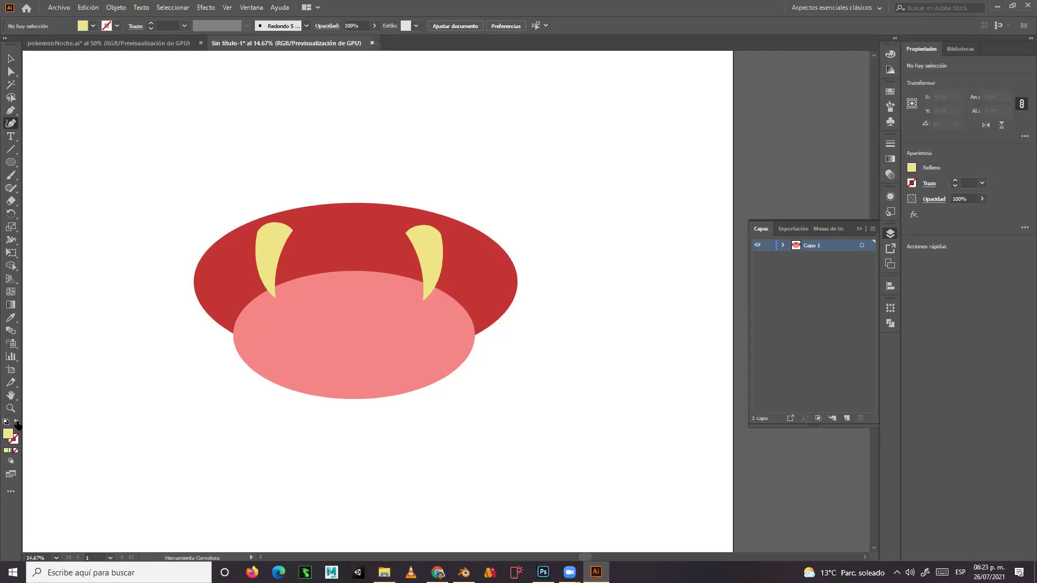
pyautogui.click(16, 422)
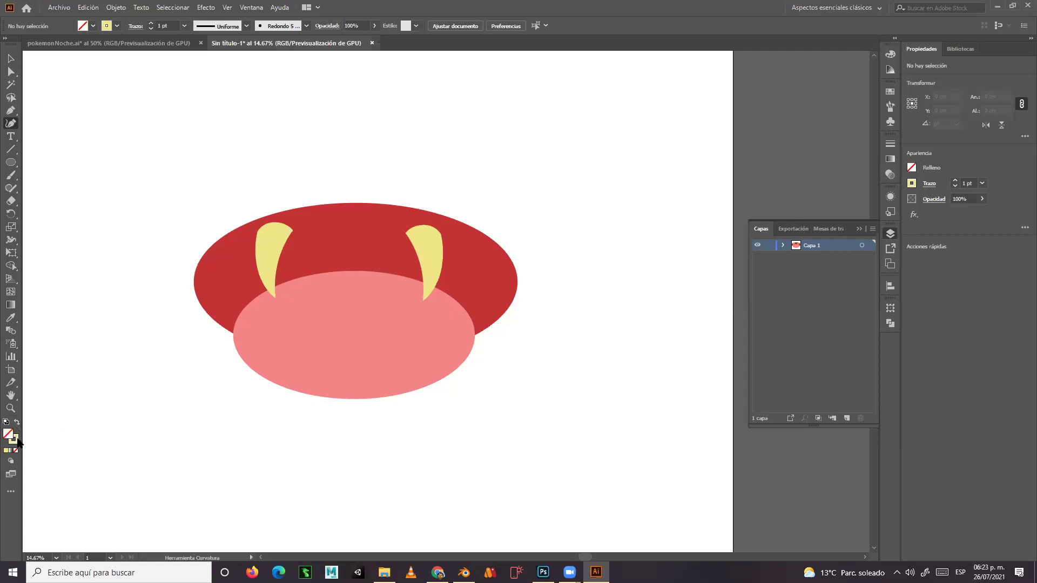
pyautogui.doubleClick(15, 439)
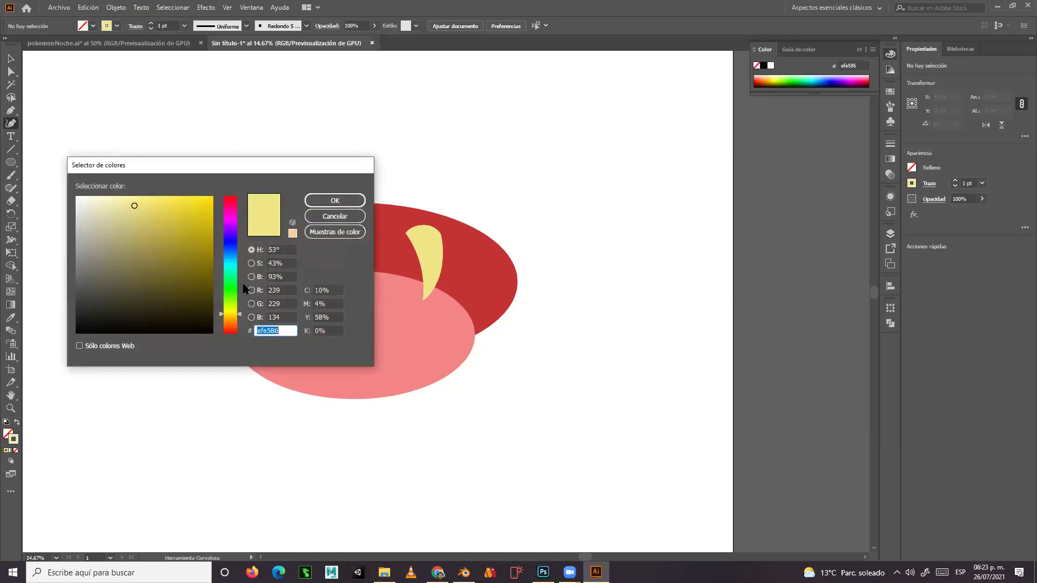
pyautogui.click(230, 293)
pyautogui.click(193, 258)
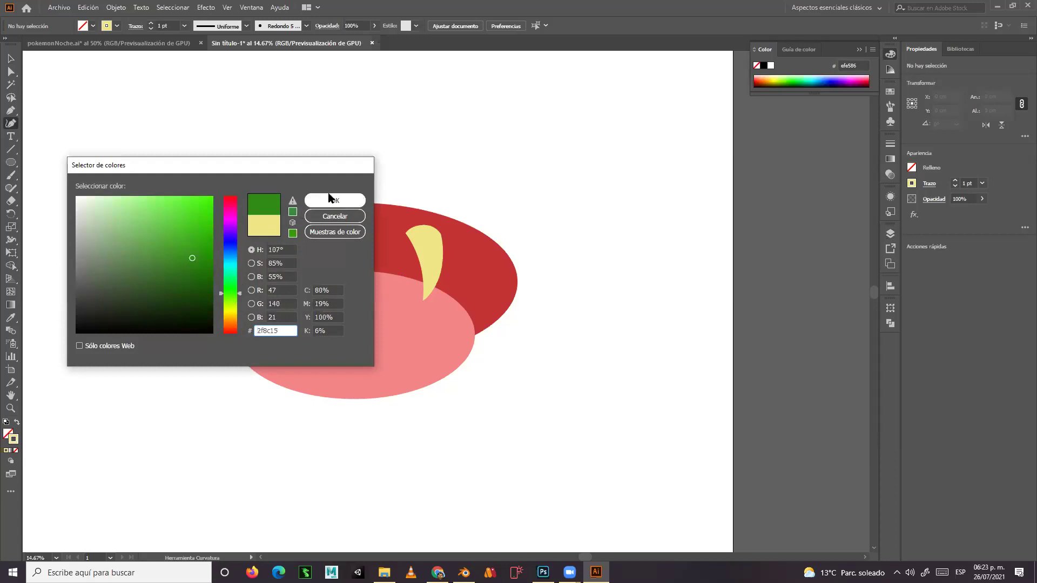
pyautogui.click(336, 200)
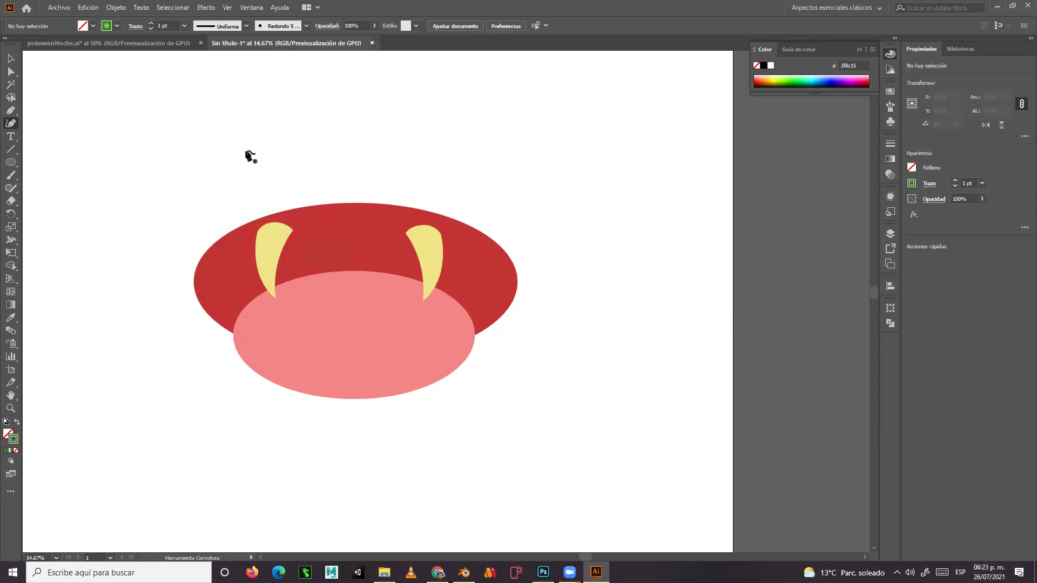
# Draw a closed smile-shaped outline about 77 × 20 cm above the mouth.
pyautogui.click(233, 132)
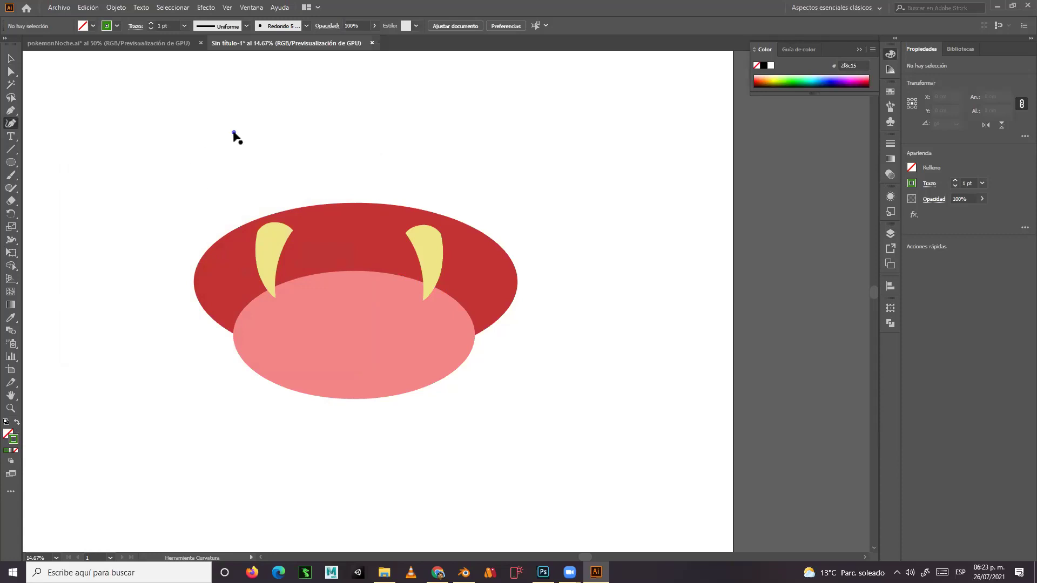
pyautogui.click(355, 149)
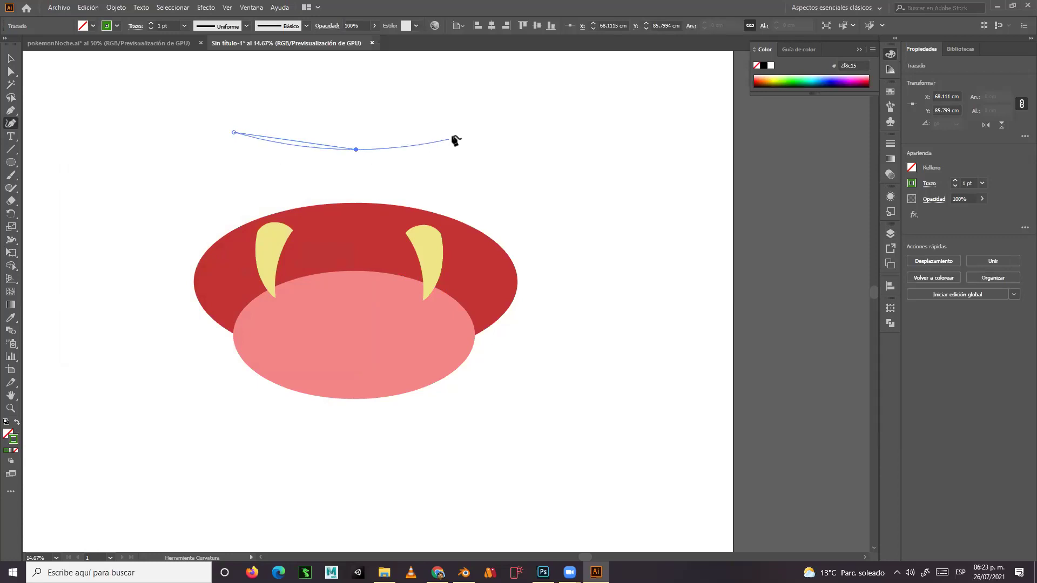
pyautogui.click(479, 129)
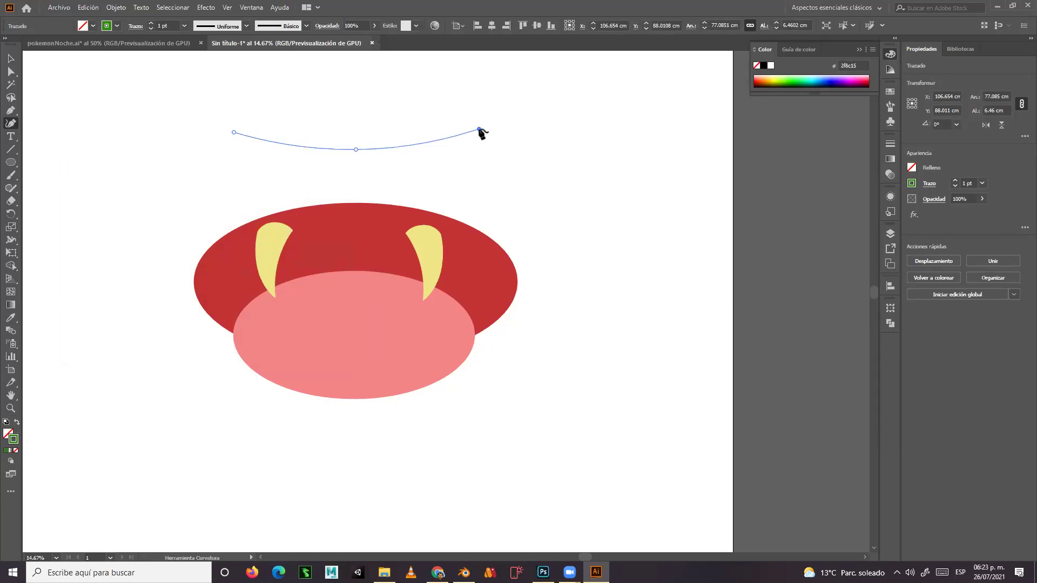
pyautogui.click(357, 193)
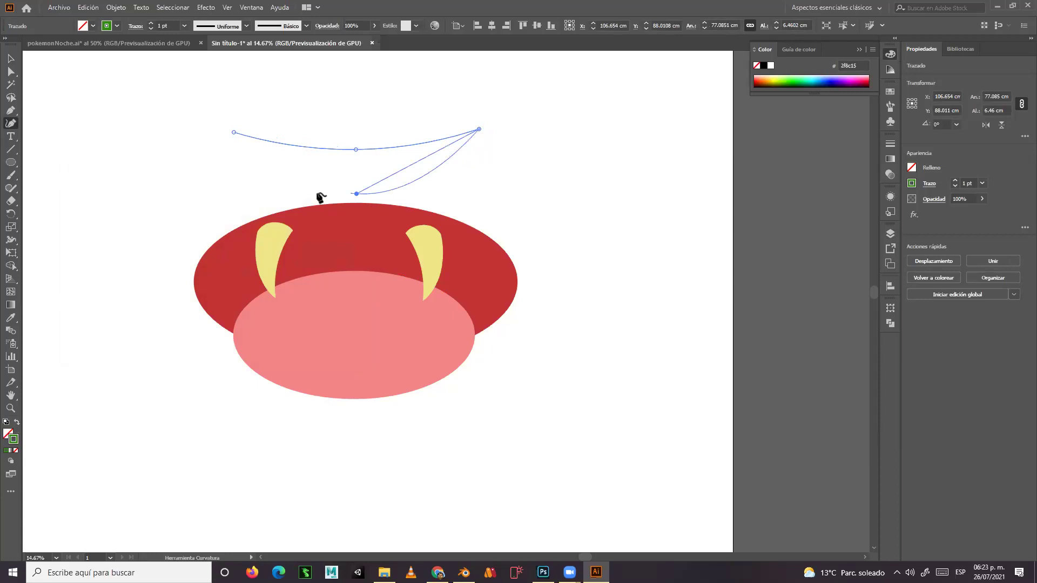
pyautogui.click(233, 131)
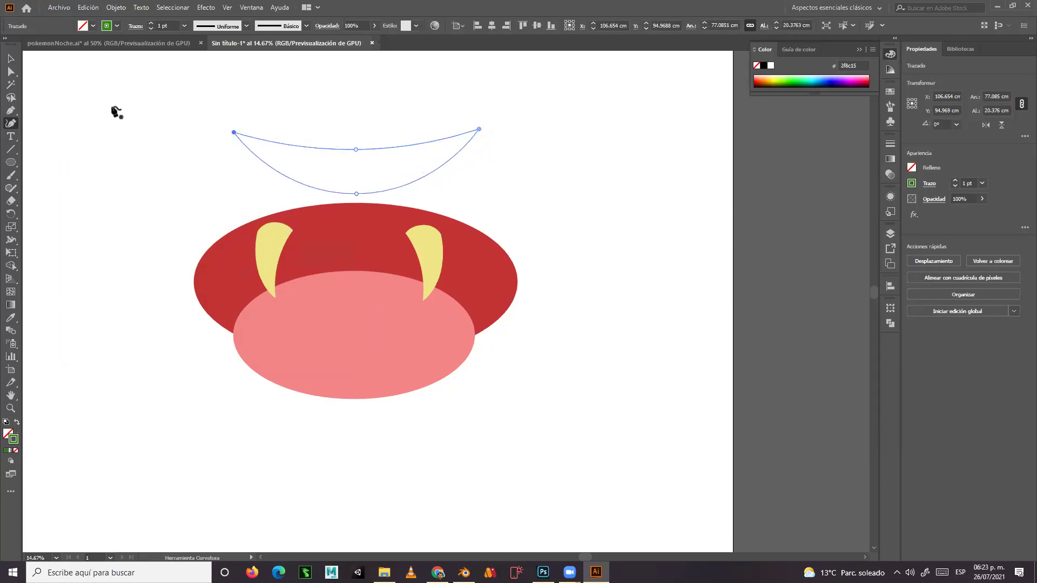
# Move the smile outline onto the mouth and stretch it vertically to about 43 cm tall.
pyautogui.click(10, 58)
pyautogui.moveTo(271, 166); pyautogui.dragTo(272, 282)
pyautogui.moveTo(357, 309); pyautogui.dragTo(355, 369)
pyautogui.moveTo(357, 247); pyautogui.dragTo(357, 228)
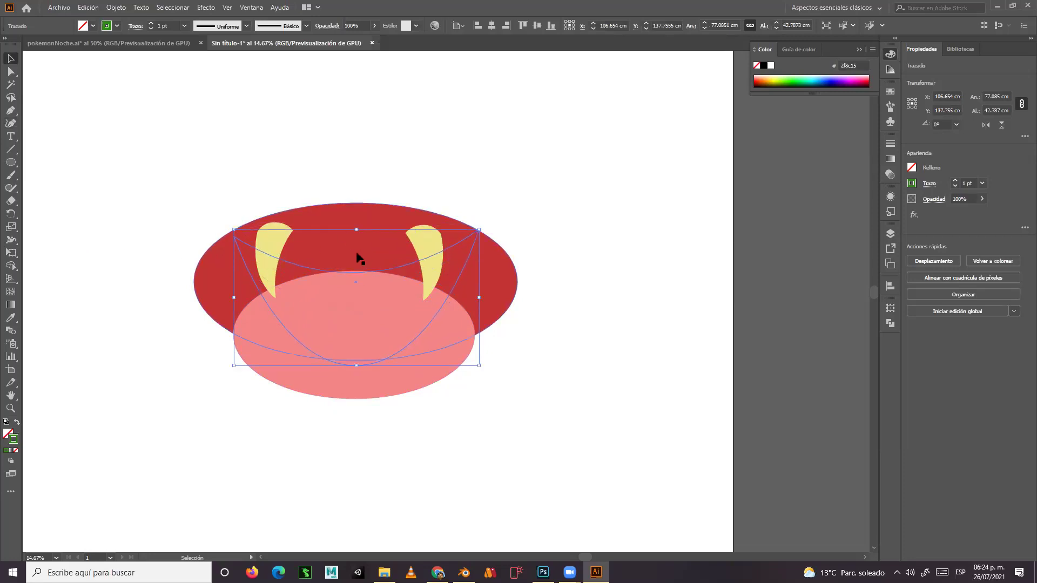
# Set the smile outline aside, group the two ellipses with both fangs, and move the group to about X 104 cm, Y 141 cm.
pyautogui.moveTo(304, 268); pyautogui.dragTo(549, 149)
pyautogui.moveTo(238, 175); pyautogui.dragTo(449, 416)
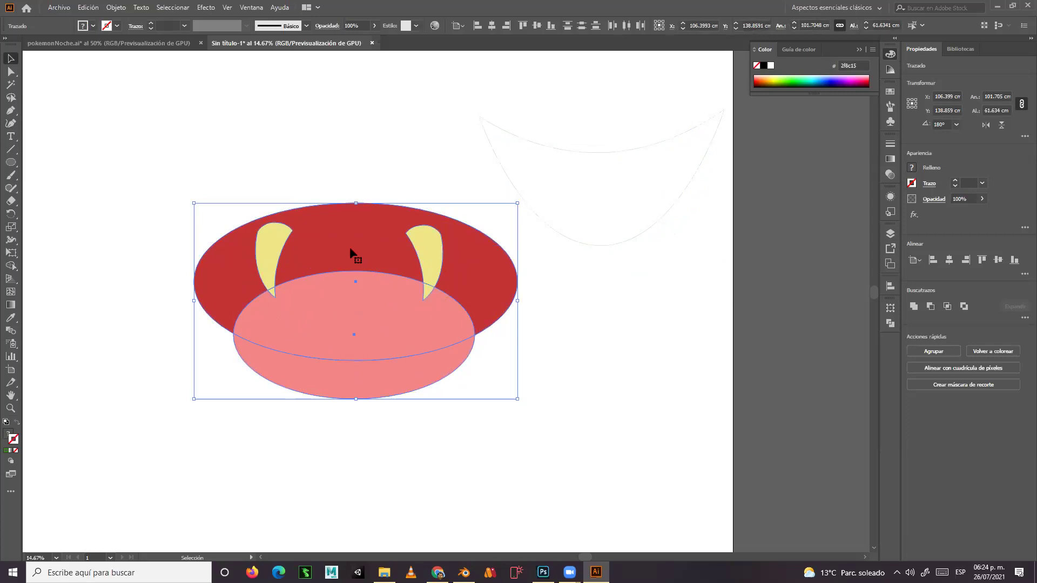
pyautogui.rightClick(398, 237)
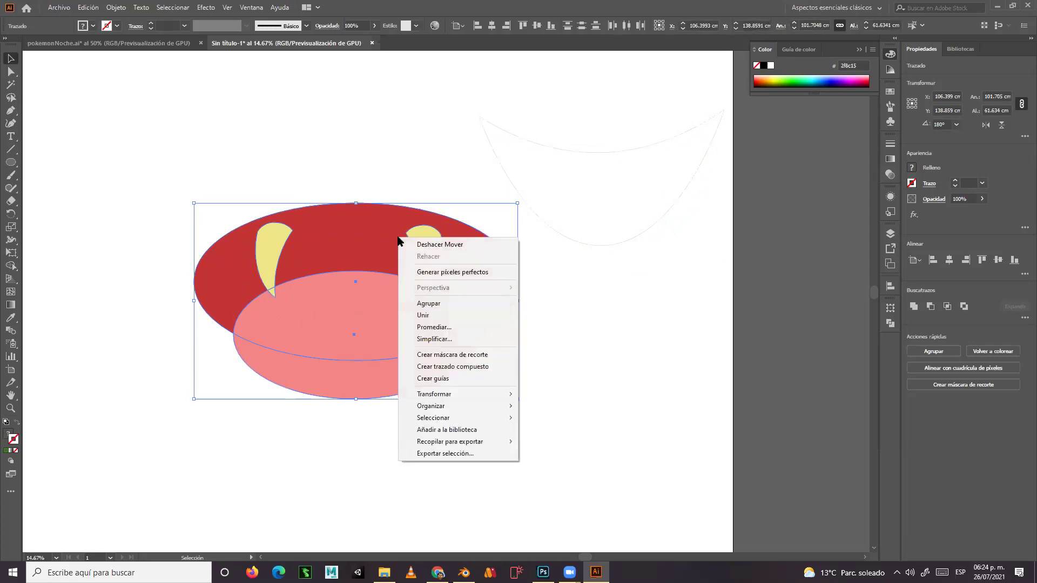
pyautogui.click(422, 304)
pyautogui.click(332, 167)
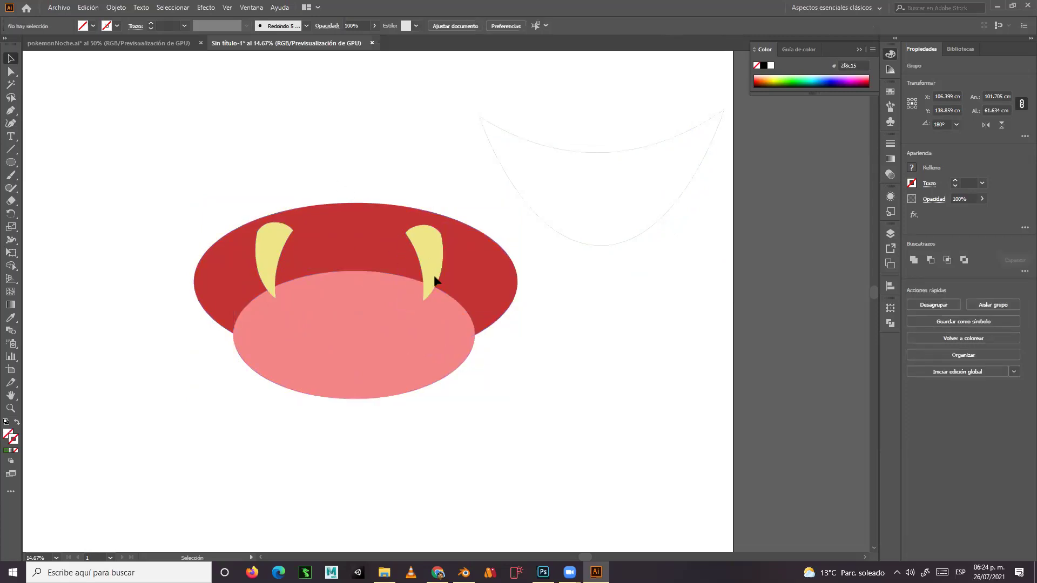
pyautogui.moveTo(386, 332)
pyautogui.mouseDown()
pyautogui.moveTo(239, 333)
pyautogui.moveTo(376, 341)
pyautogui.mouseUp()
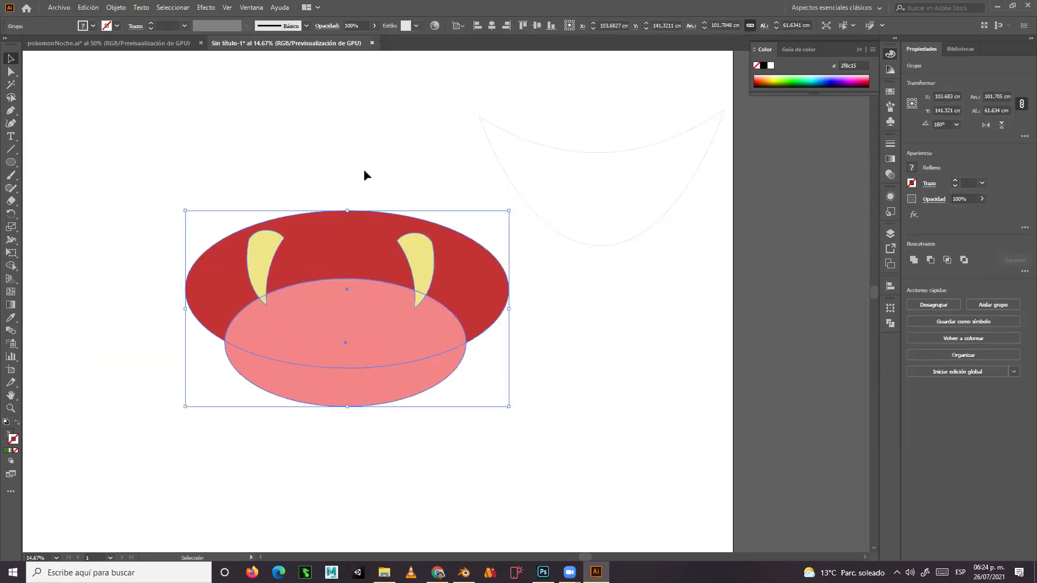
pyautogui.click(364, 169)
# Place the smile outline over the mouth group and reshape it with a broader lower curve and its upper middle anchor at about Y 128.5 cm.
pyautogui.moveTo(578, 152); pyautogui.dragTo(316, 280)
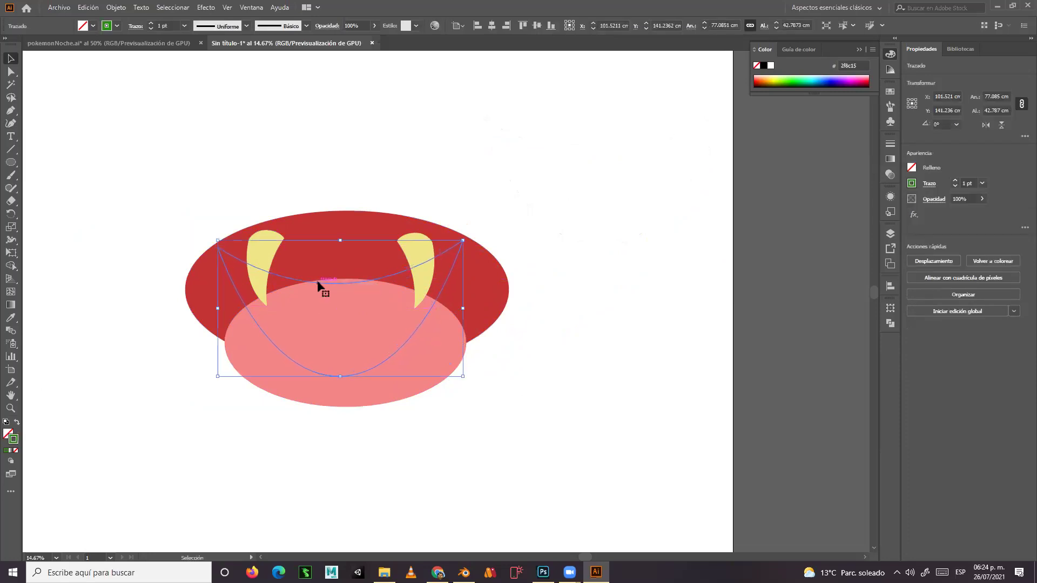
pyautogui.click(11, 71)
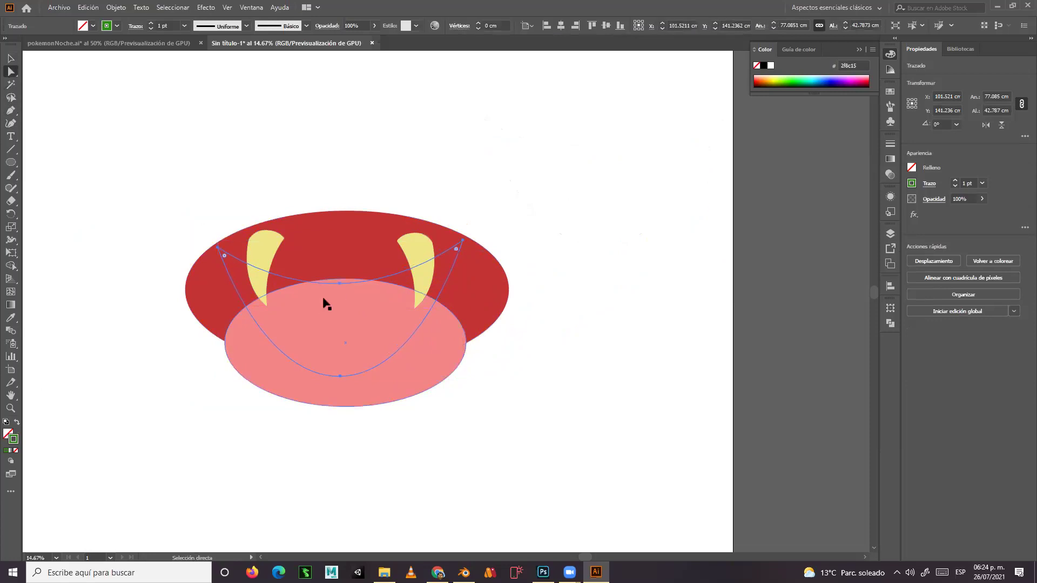
pyautogui.click(339, 375)
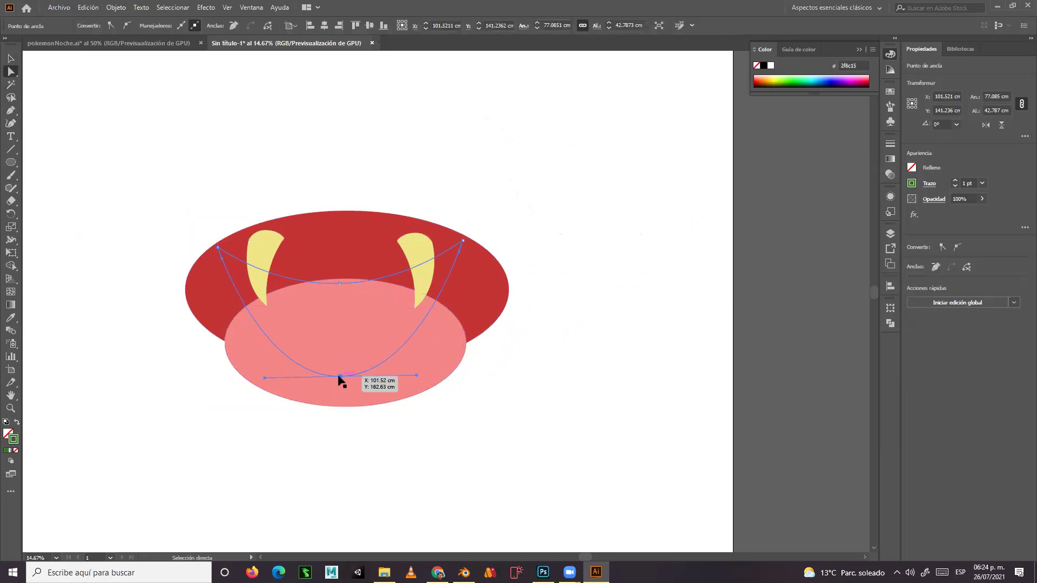
pyautogui.moveTo(258, 380); pyautogui.dragTo(211, 373)
pyautogui.moveTo(417, 378); pyautogui.dragTo(456, 380)
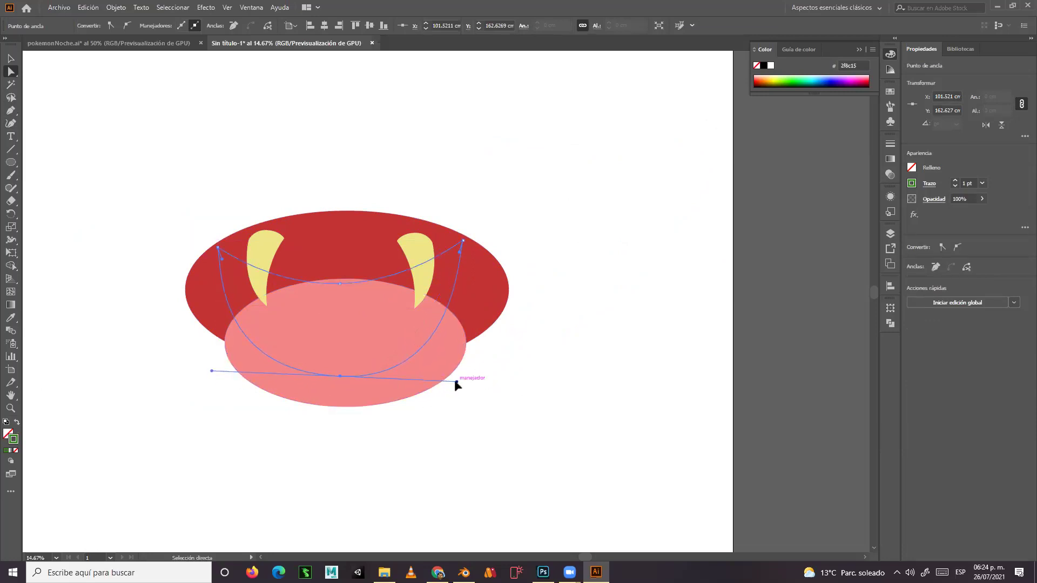
pyautogui.moveTo(340, 283); pyautogui.dragTo(338, 267)
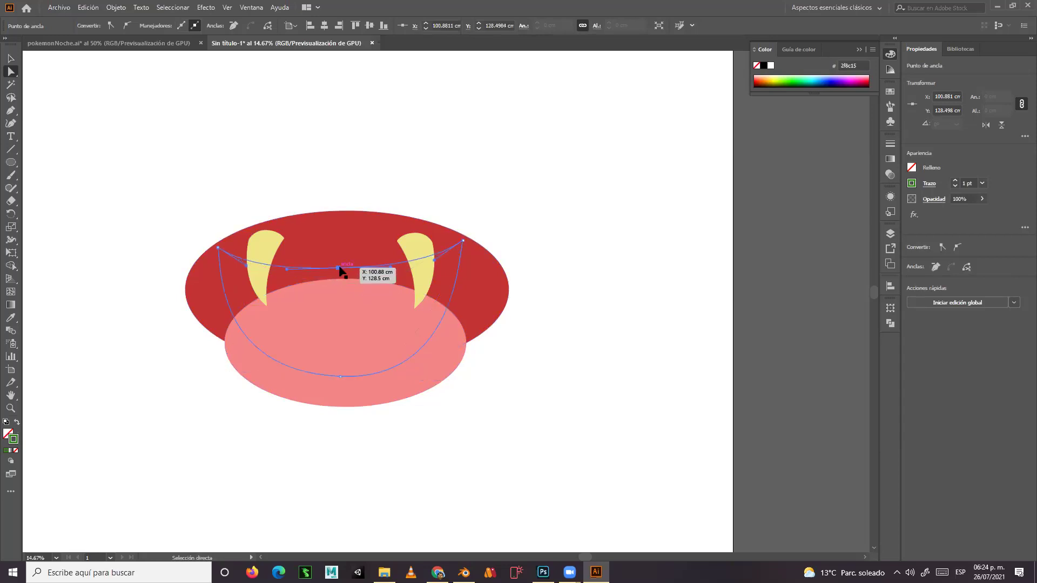
pyautogui.click(11, 58)
pyautogui.click(500, 276)
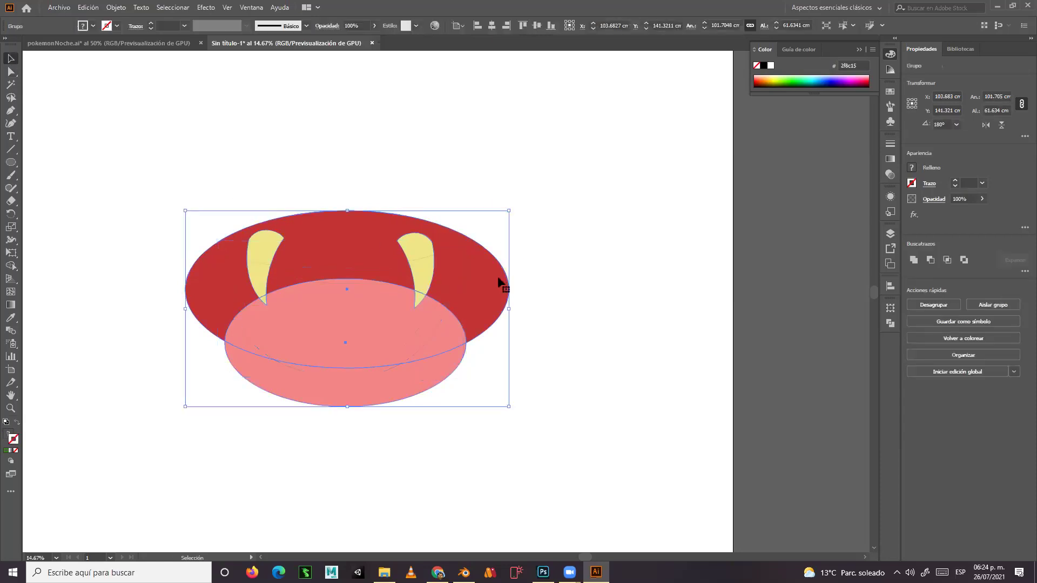
pyautogui.rightClick(498, 277)
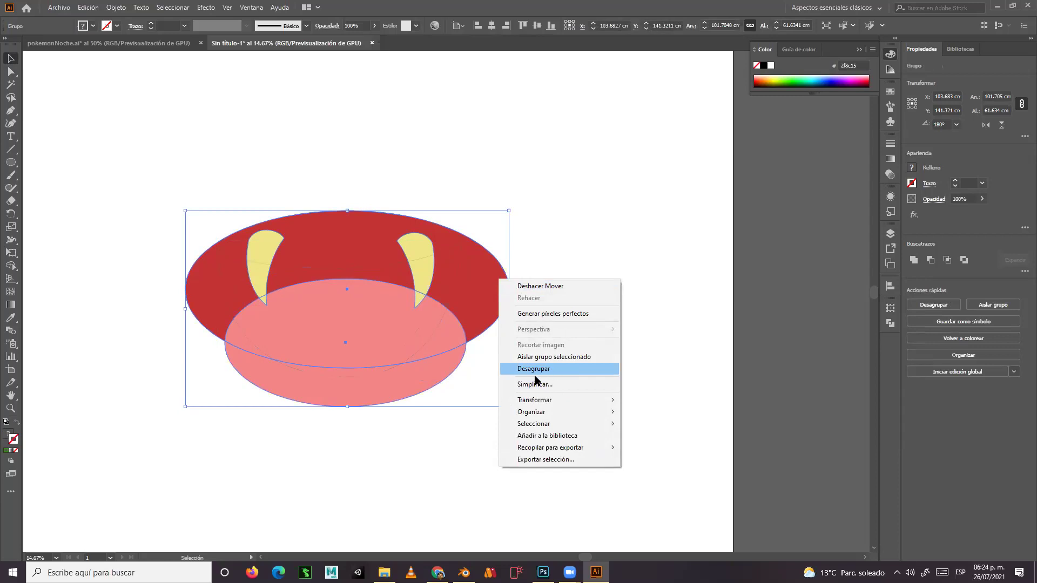
pyautogui.click(564, 235)
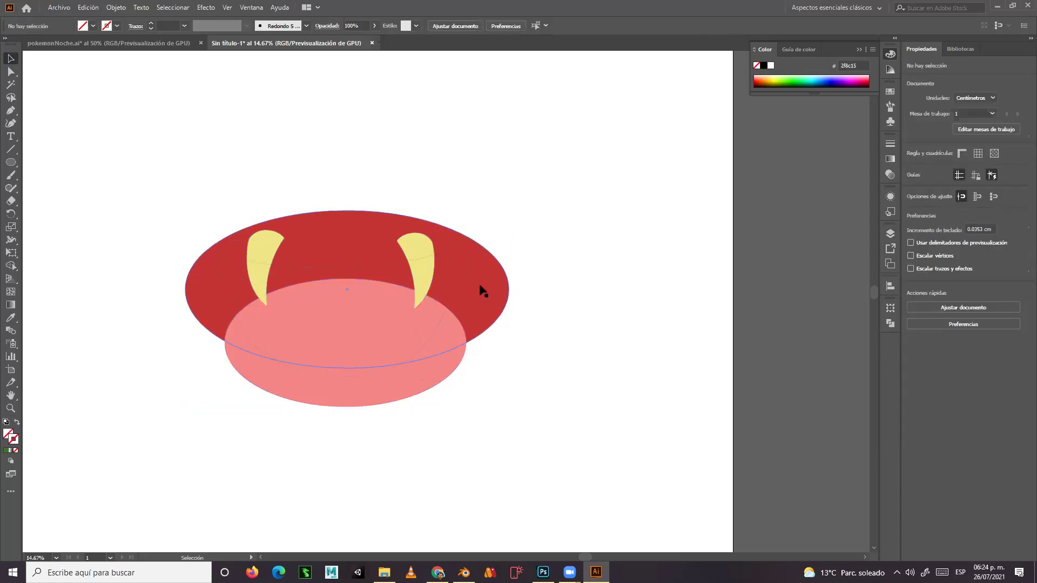
# Set the smile outline's stroke weight to 17 pt.
pyautogui.click(451, 296)
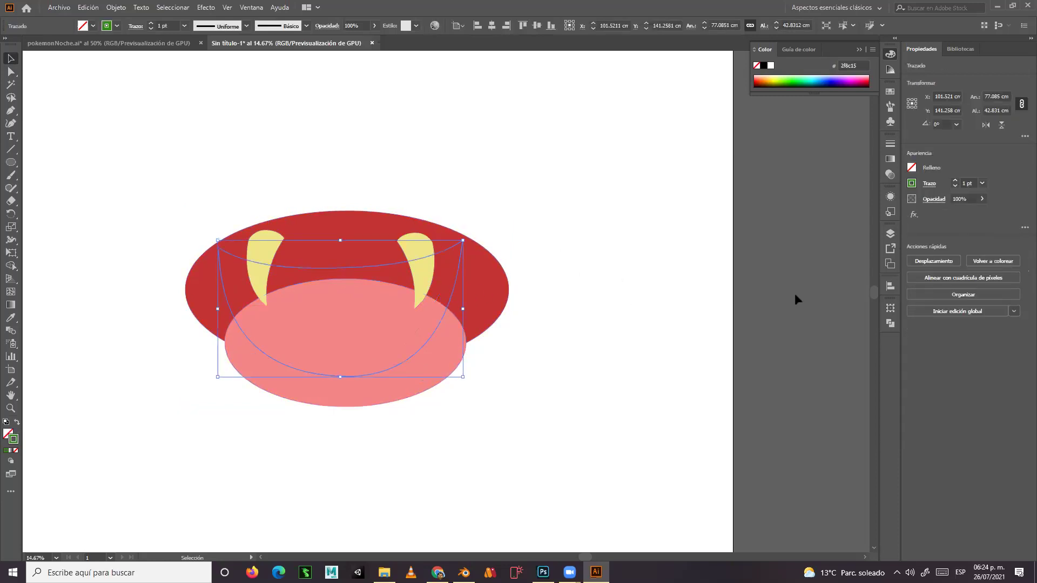
pyautogui.click(954, 180)
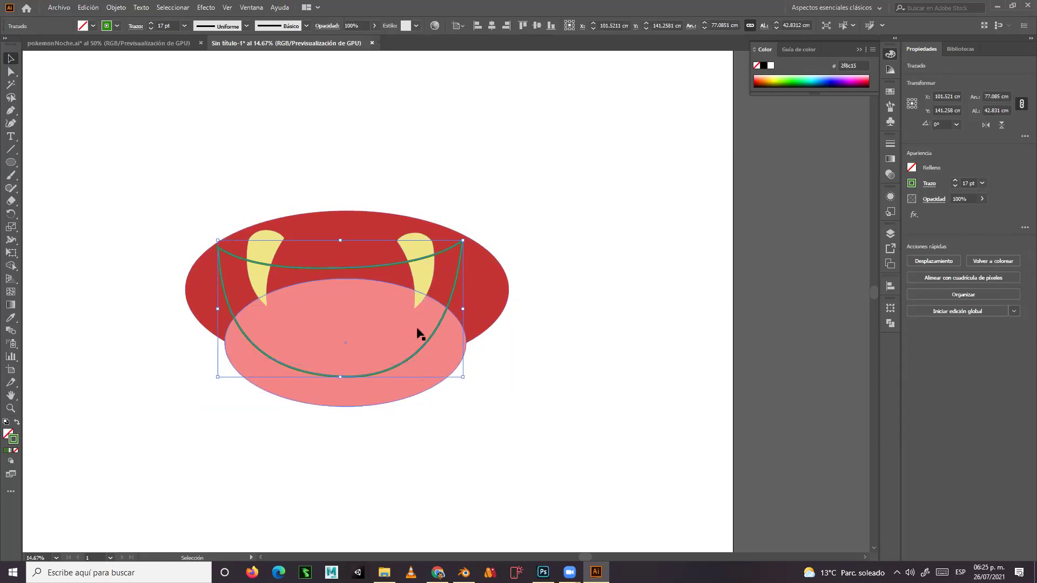
pyautogui.click(536, 208)
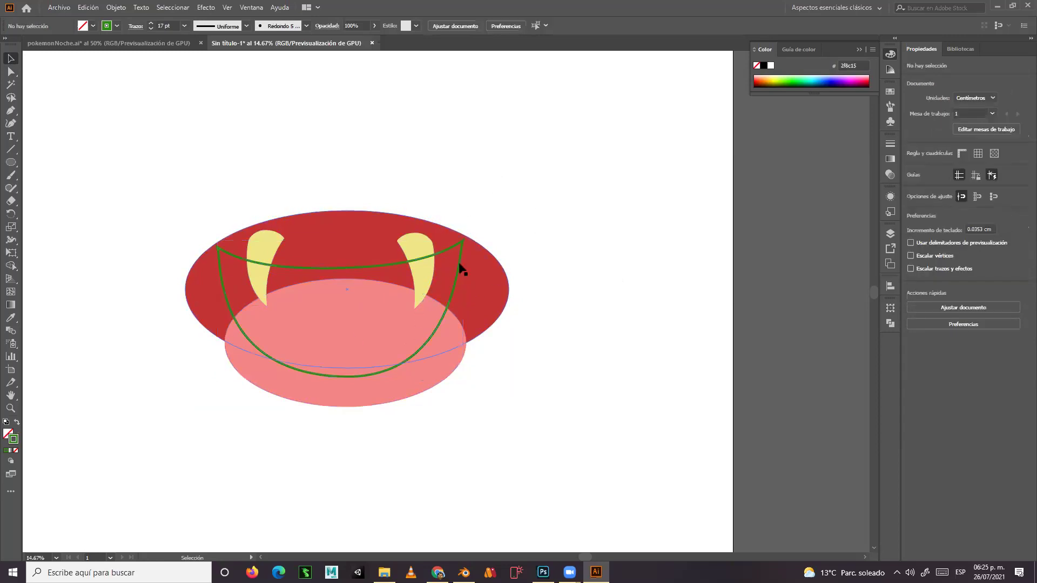
# Create a clipping mask from the smile outline and the mouth group to crop the ellipses and fangs.
pyautogui.click(486, 270)
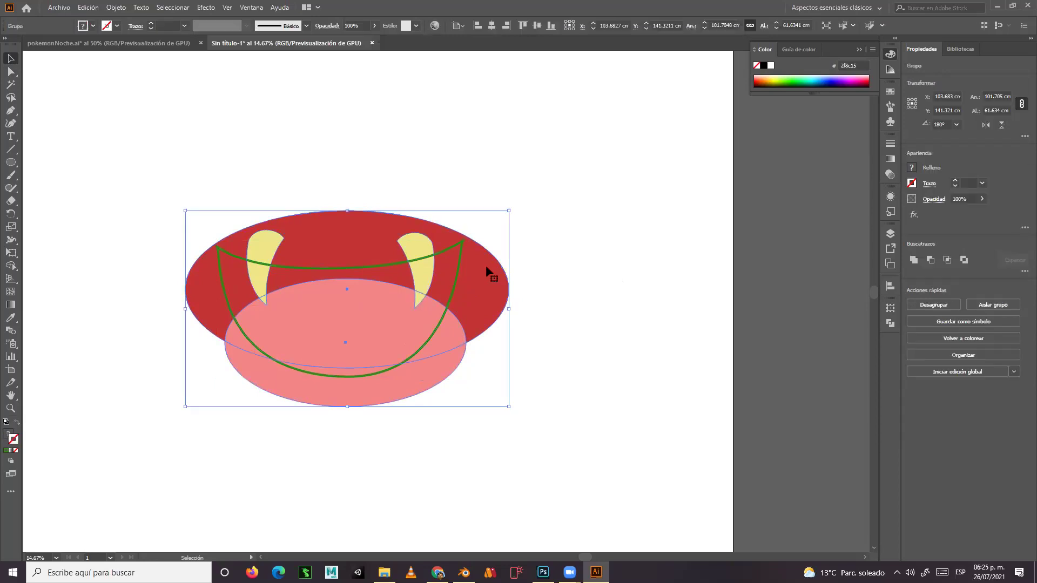
pyautogui.keyDown('shift'); pyautogui.click(455, 281); pyautogui.keyUp('shift')
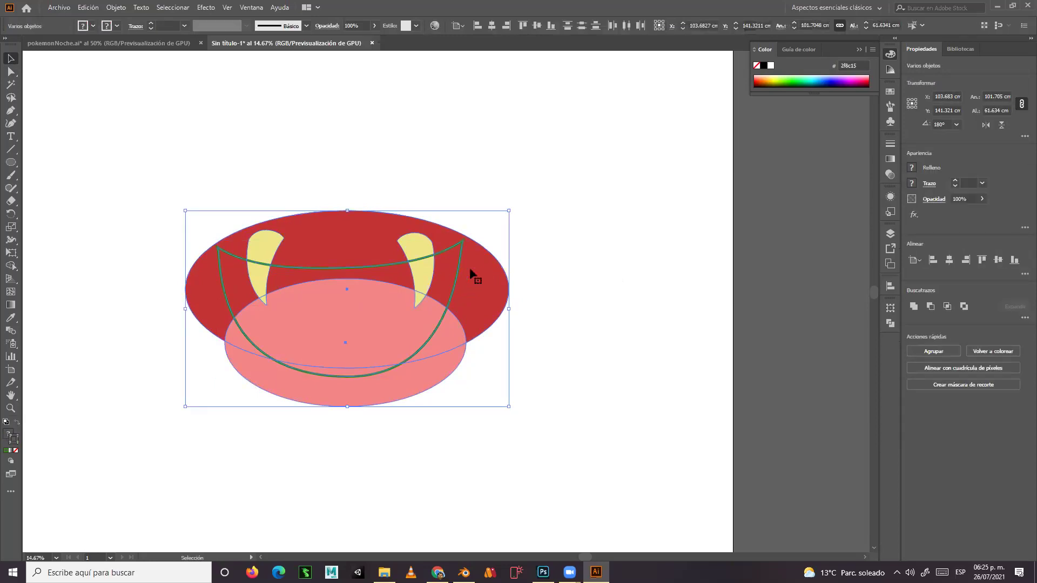
pyautogui.rightClick(474, 267)
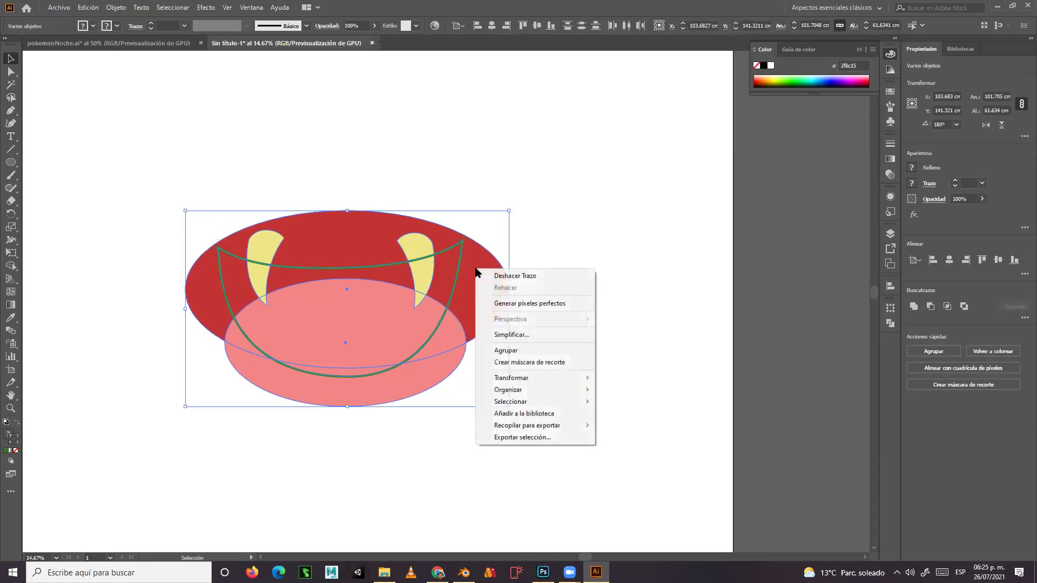
pyautogui.click(506, 364)
pyautogui.click(560, 312)
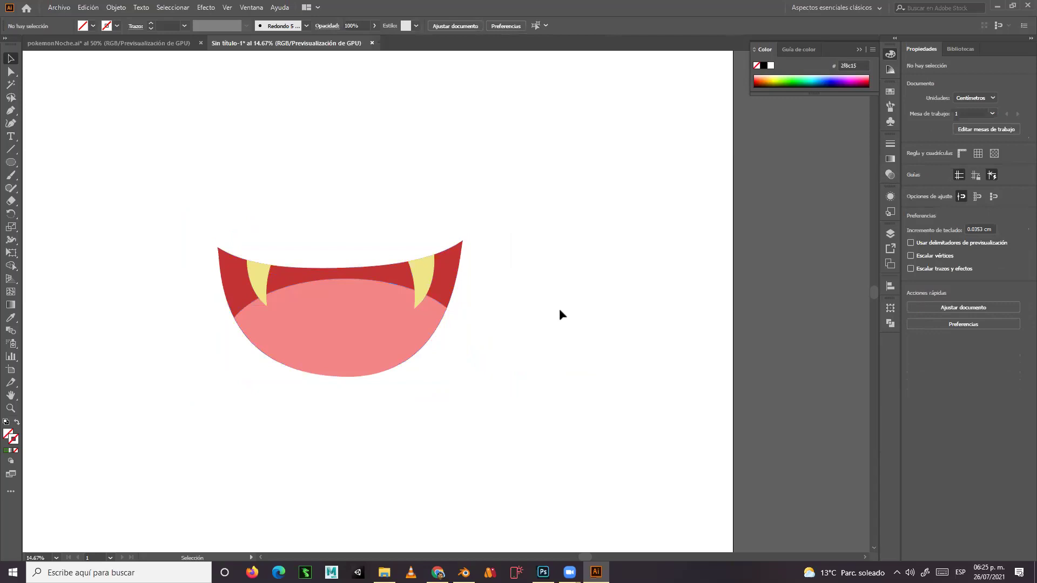
# Move the masked mouth to about X 110 cm, Y 147 cm.
pyautogui.moveTo(367, 329); pyautogui.dragTo(358, 354)
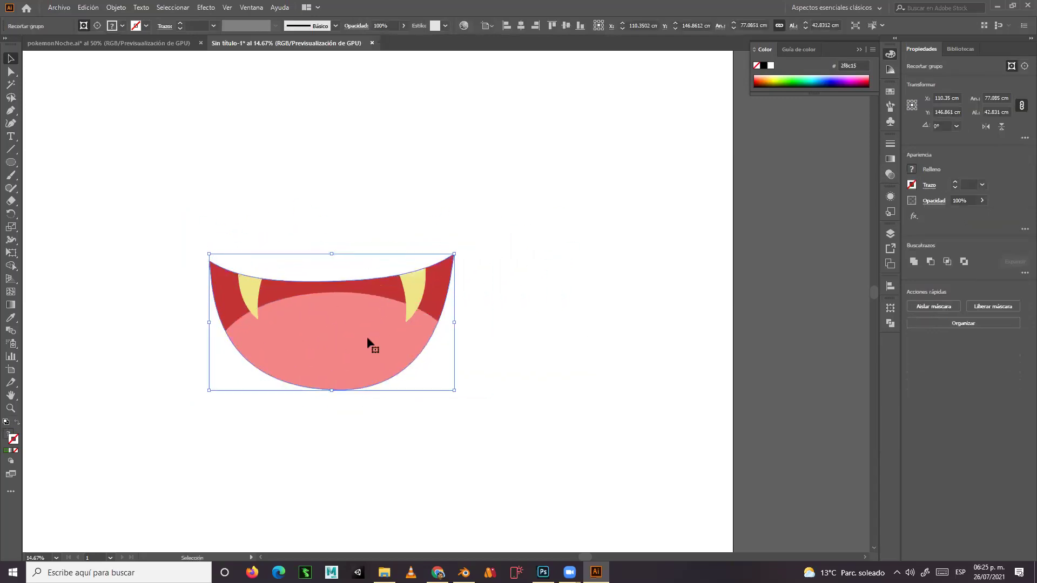
pyautogui.click(432, 179)
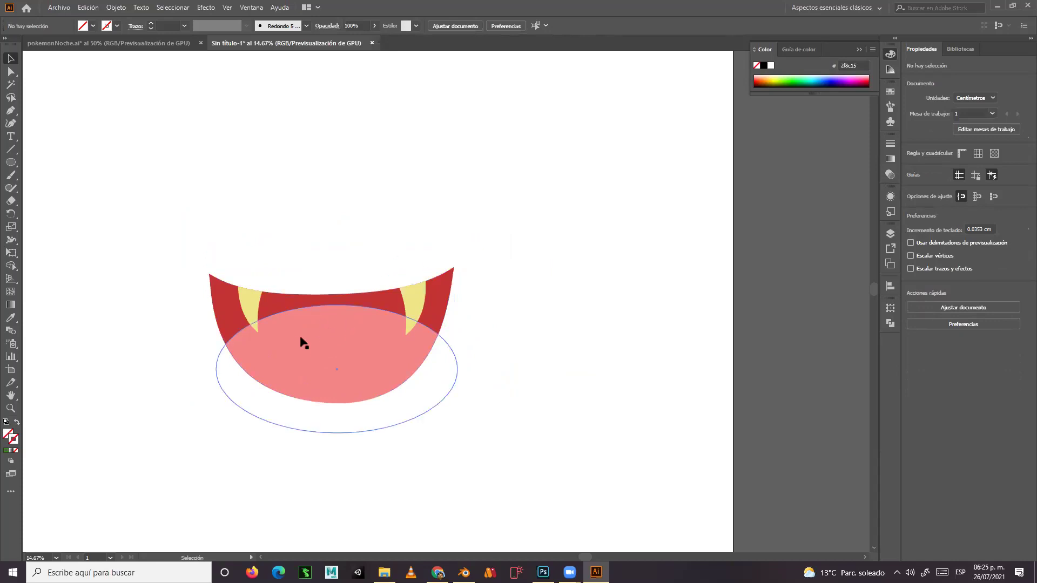
# Examine the cropped edges of the mouth, fangs and tongue up close and as a whole.
pyautogui.click(10, 409)
pyautogui.moveTo(226, 270); pyautogui.dragTo(454, 387)
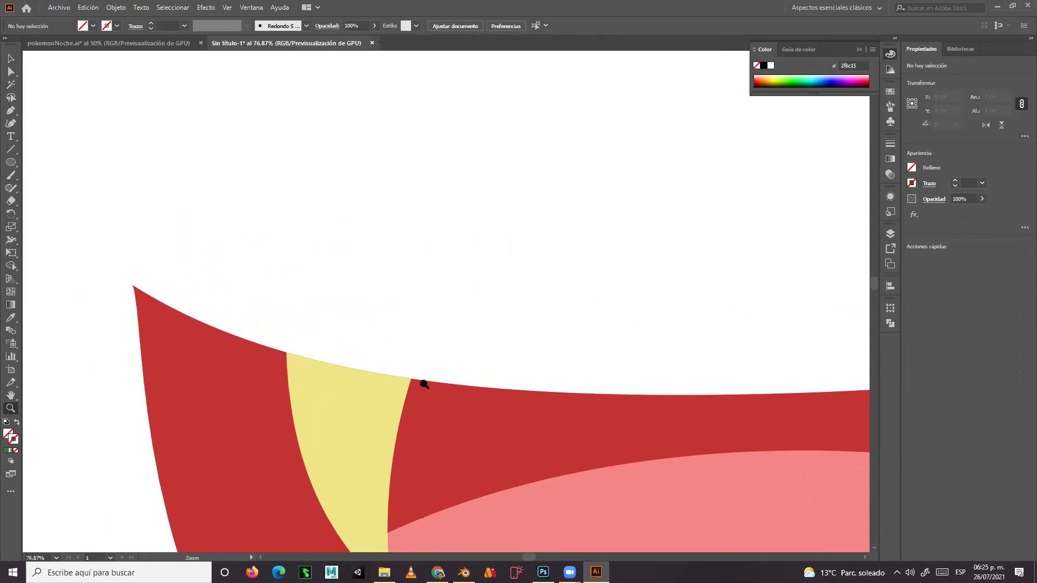
pyautogui.moveTo(572, 434); pyautogui.dragTo(398, 428)
pyautogui.moveTo(631, 387); pyautogui.dragTo(448, 250)
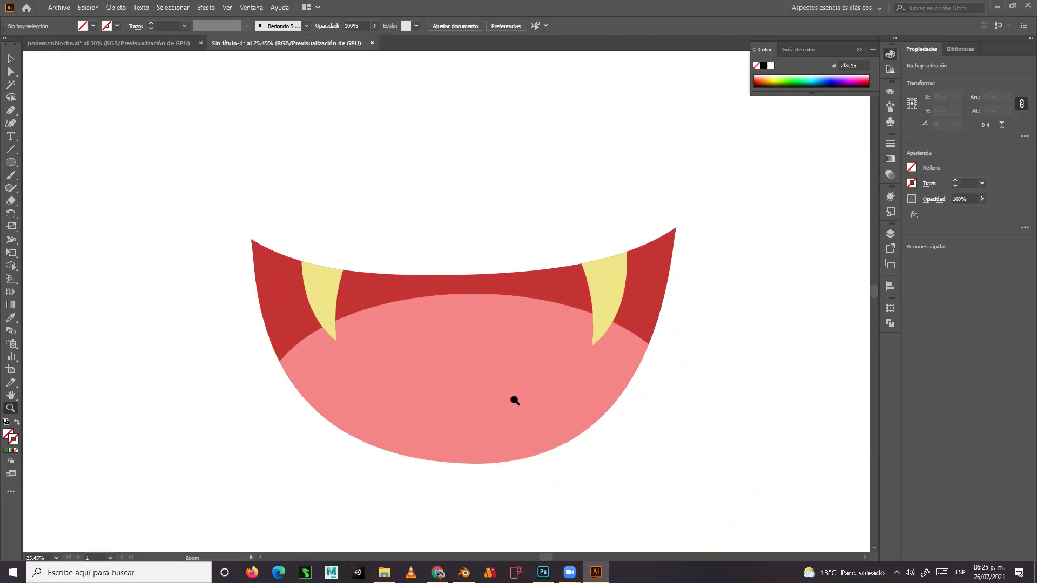
pyautogui.keyDown('alt'); pyautogui.click(484, 361); pyautogui.keyUp('alt')
pyautogui.moveTo(412, 365); pyautogui.dragTo(414, 412)
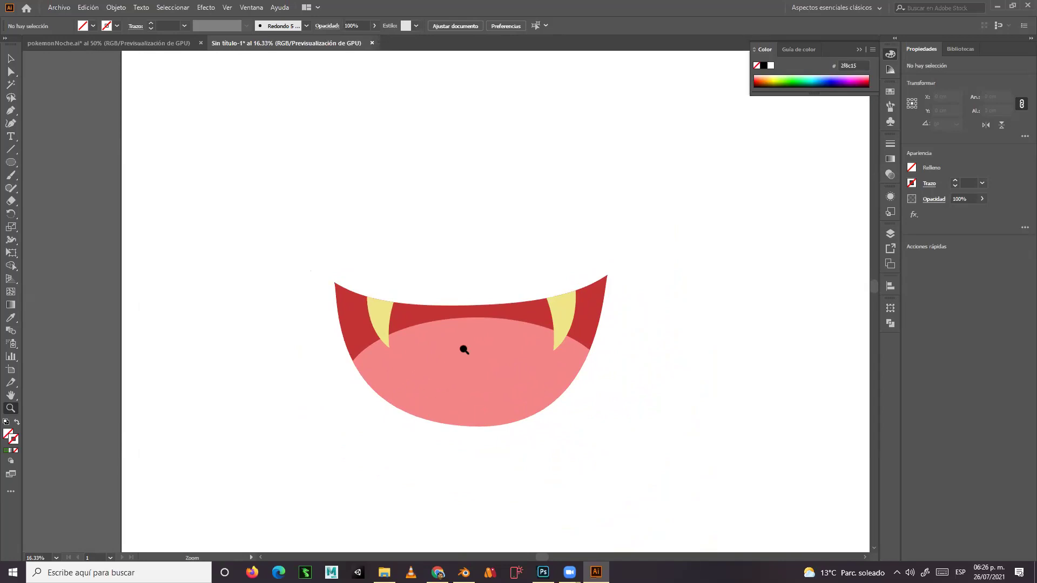
pyautogui.moveTo(479, 349)
pyautogui.mouseDown()
pyautogui.moveTo(380, 340)
pyautogui.moveTo(497, 351)
pyautogui.moveTo(435, 338)
pyautogui.moveTo(469, 337)
pyautogui.mouseUp()
# Undo the mouth's move, its clipping mask and the outline's last stroke weight change, leaving nothing selected.
pyautogui.press('v')
pyautogui.click(468, 332)
pyautogui.hotkey('ctrl', 'z')
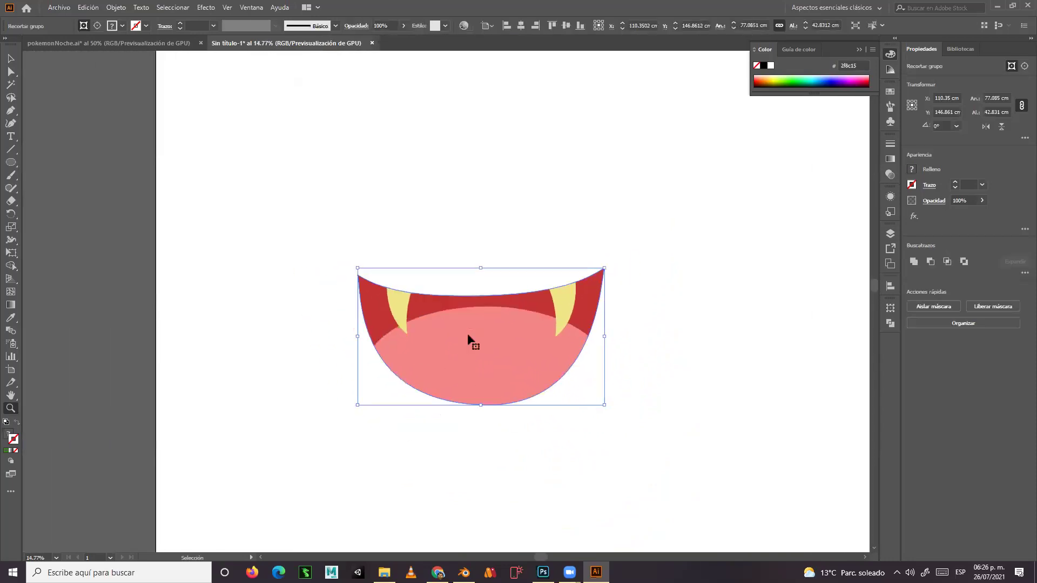
pyautogui.hotkey('ctrl', 'z')
pyautogui.hotkey('ctrl', 'z')
pyautogui.press('z')
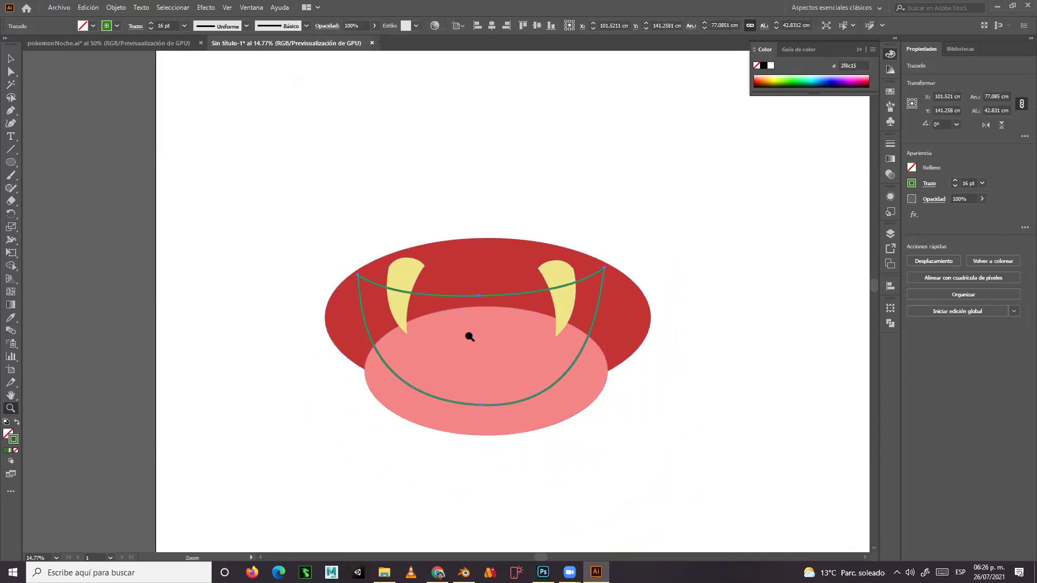
pyautogui.click(11, 58)
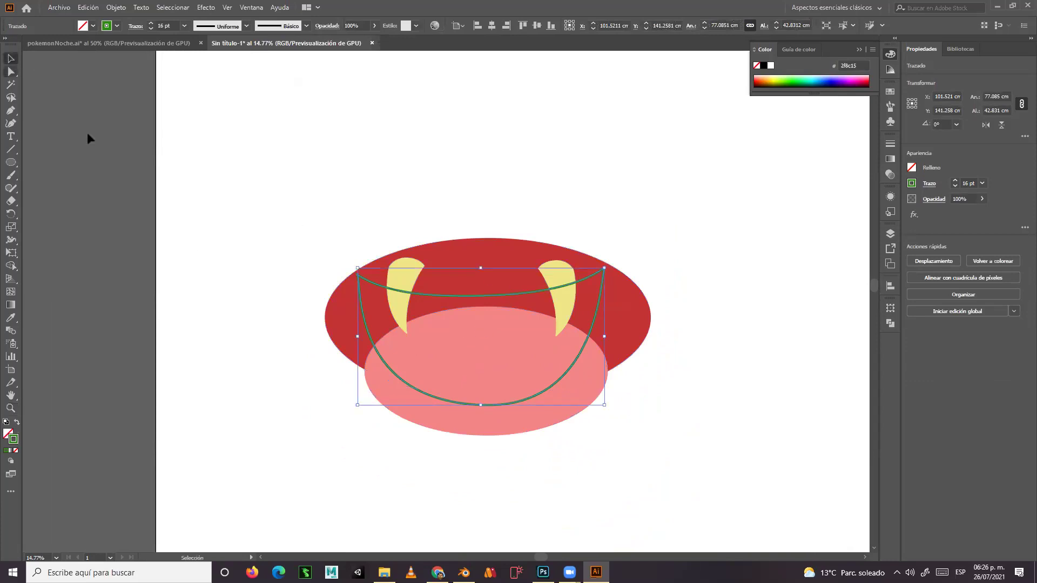
pyautogui.click(419, 216)
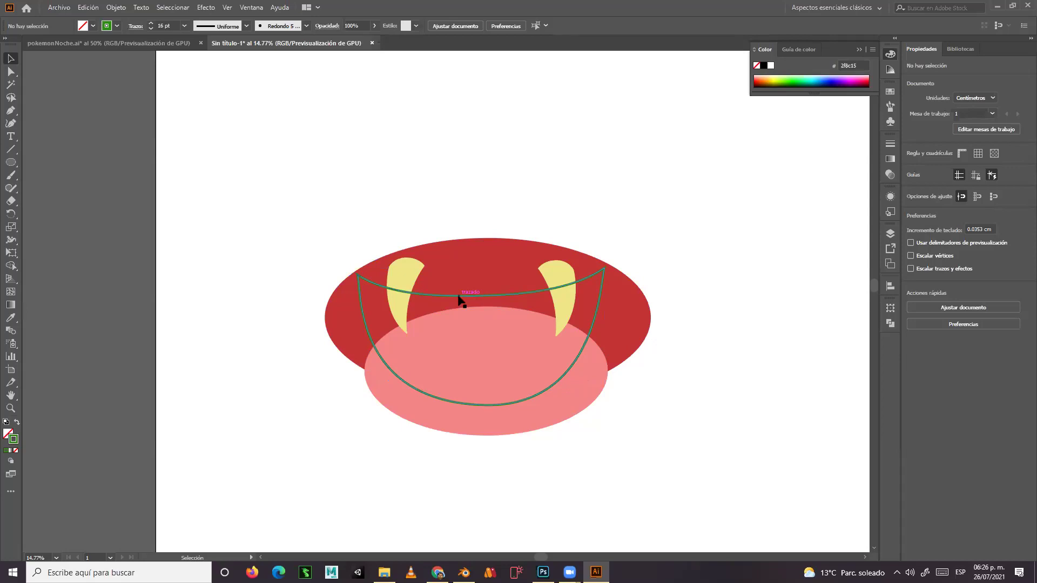
# Move the smile outline clear of the mouth shapes, to about X 52 cm, Y 86 cm, and place it back over them.
pyautogui.click(458, 299)
pyautogui.moveTo(459, 299); pyautogui.dragTo(296, 120)
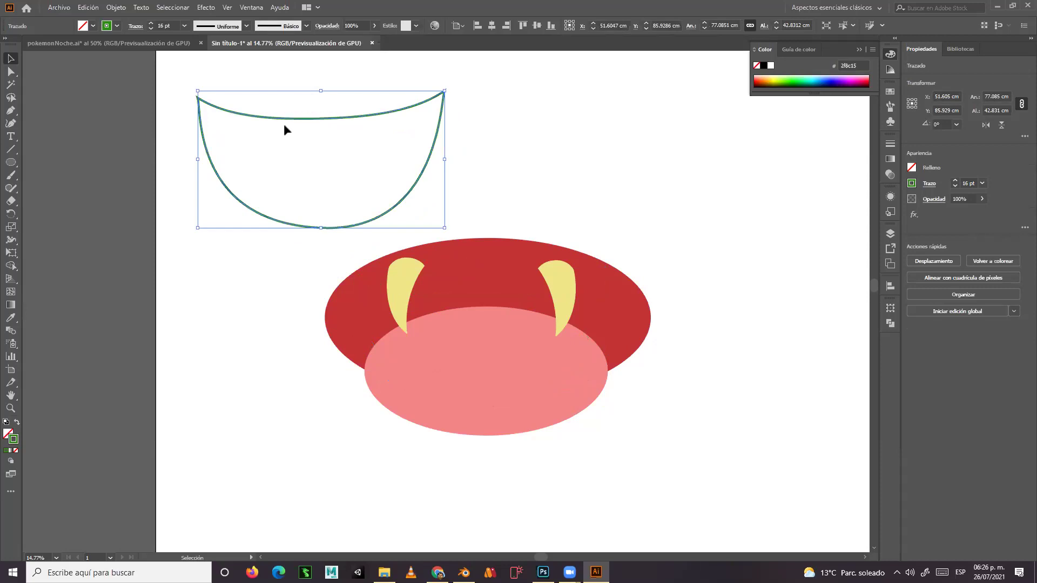
pyautogui.moveTo(294, 120); pyautogui.dragTo(455, 290)
# Create a clipping mask from the smile outline, both ellipses and the fangs to crop the mouth.
pyautogui.moveTo(273, 212); pyautogui.dragTo(405, 312)
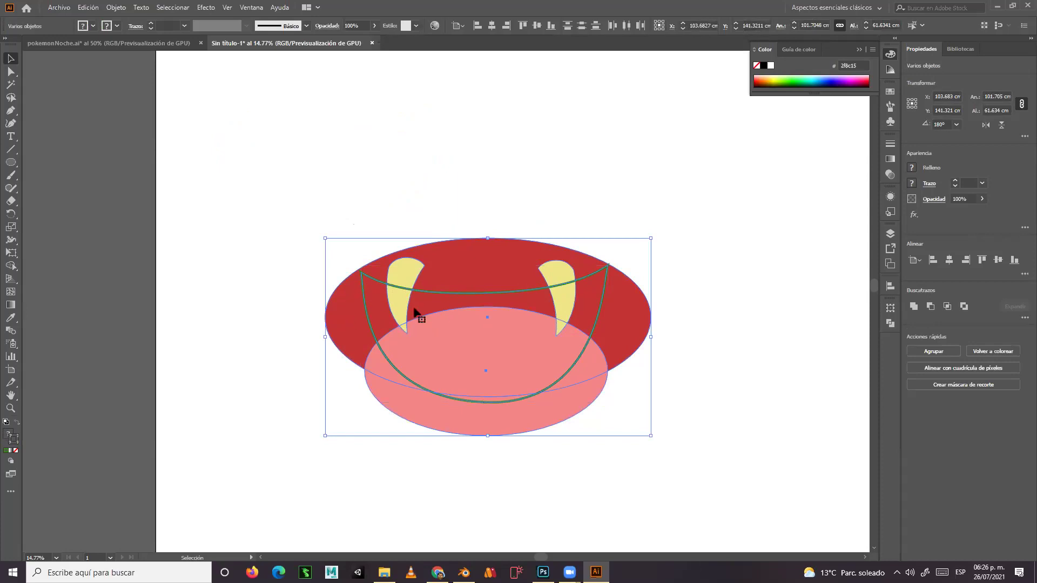
pyautogui.rightClick(471, 278)
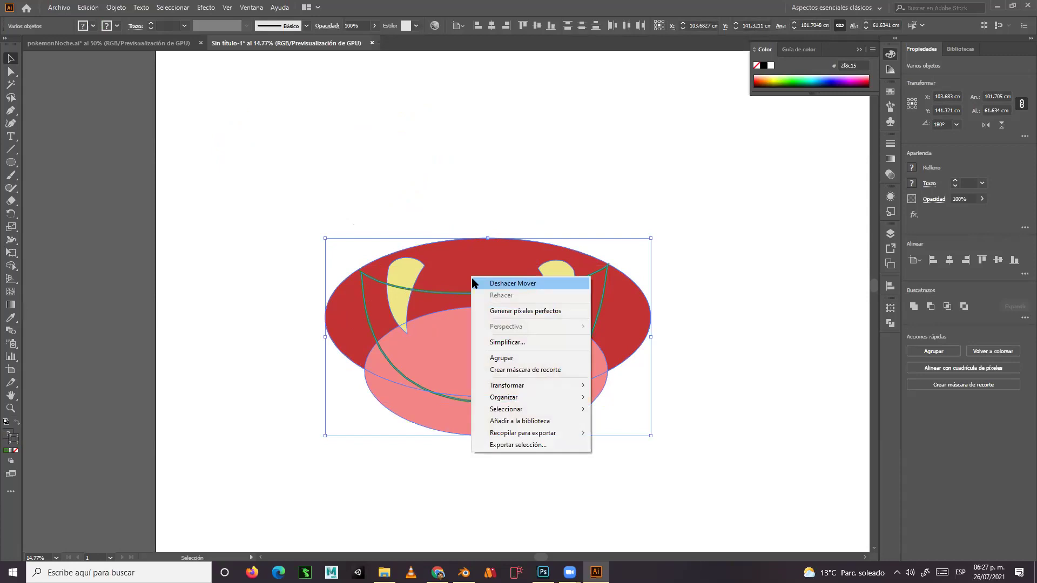
pyautogui.click(535, 371)
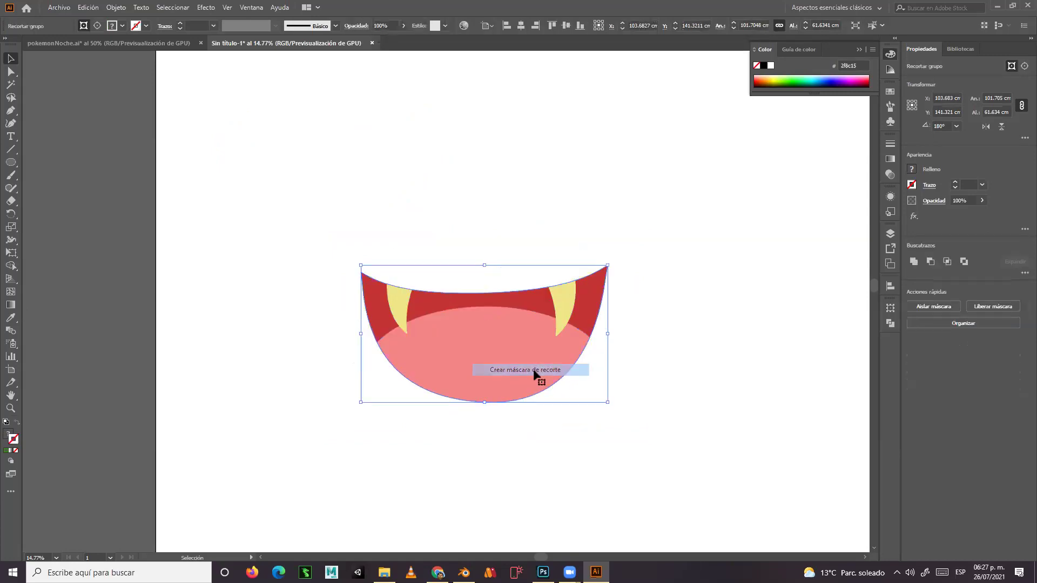
pyautogui.click(622, 170)
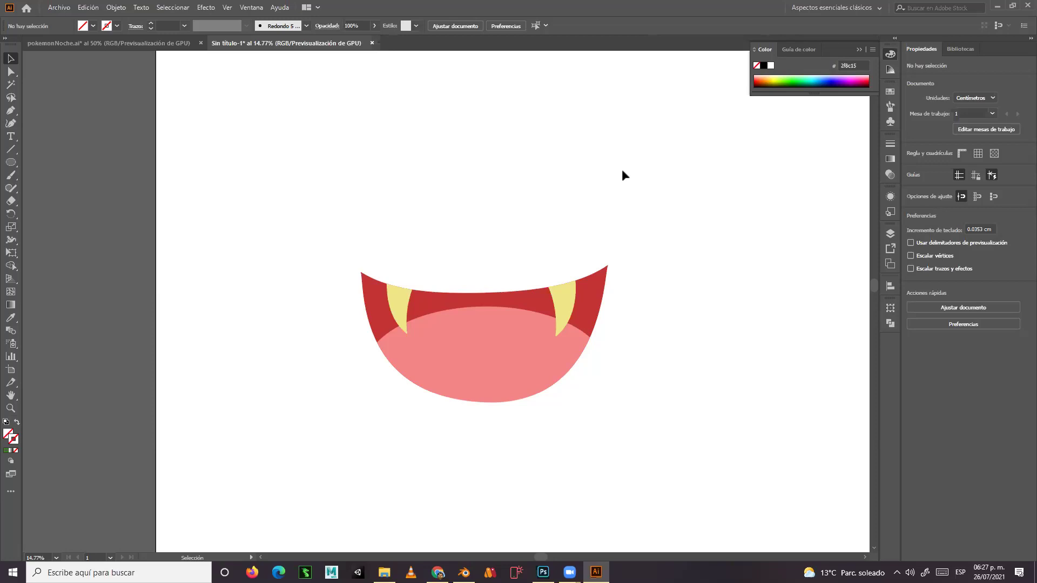
# Draw two overlapping ellipses above the mouth: an upright one about 41 × 53 cm and a wide one about 81 × 53 cm.
pyautogui.hotkey('ctrl', '-')
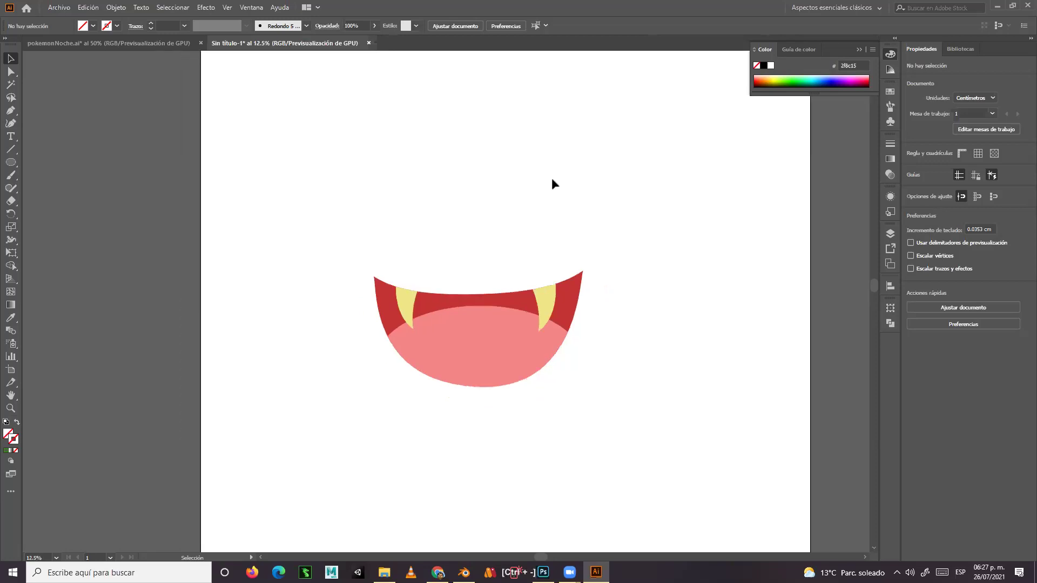
pyautogui.hotkey('ctrl', '-')
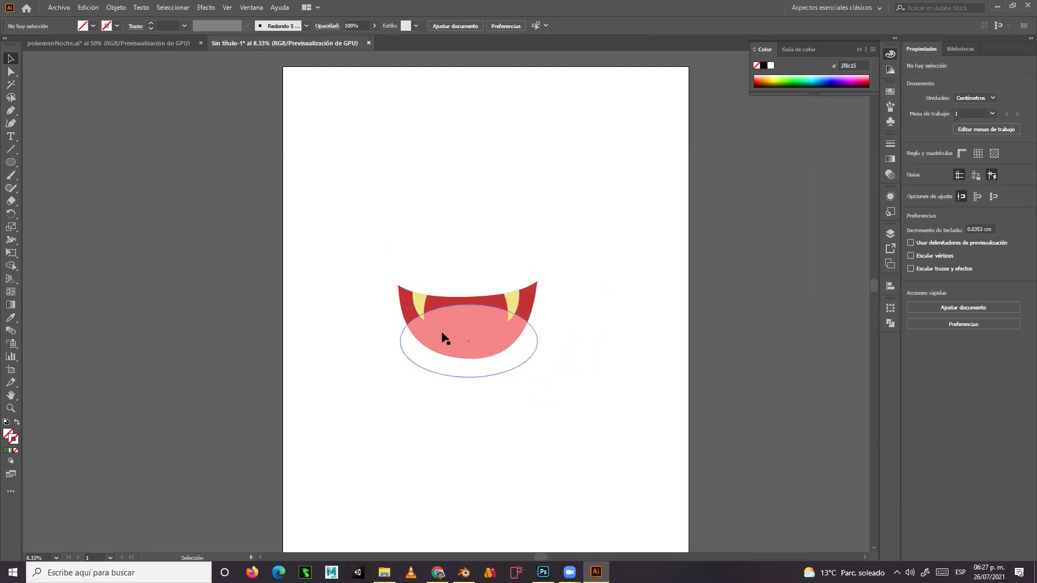
pyautogui.press('l')
pyautogui.moveTo(306, 95); pyautogui.dragTo(381, 190)
pyautogui.moveTo(468, 136); pyautogui.dragTo(321, 231)
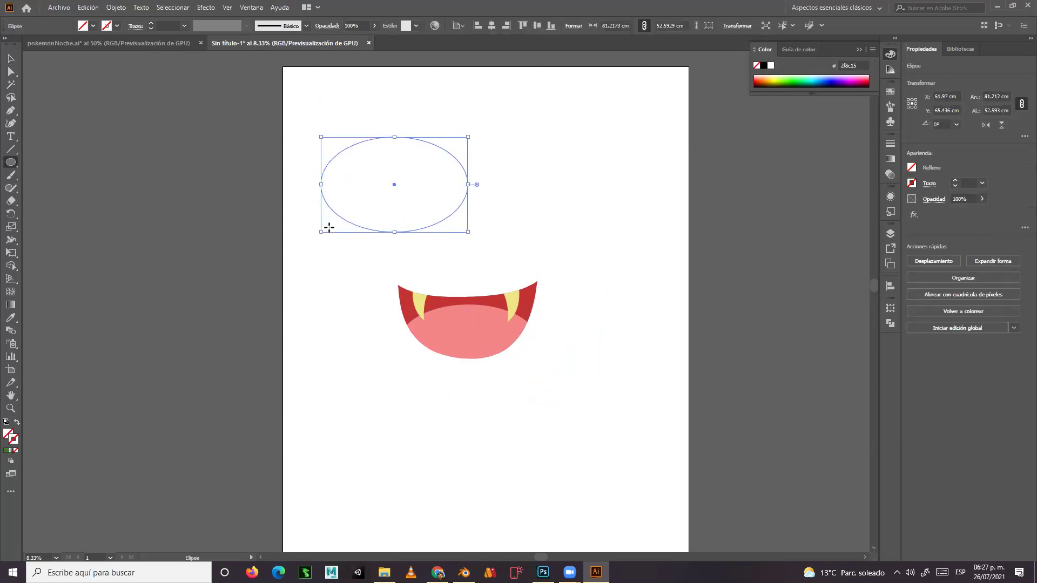
# Fill the wide ellipse with the tongue's pink and the upright ellipse with the mouth's dark red using the Eyedropper.
pyautogui.click(11, 317)
pyautogui.click(457, 330)
pyautogui.click(10, 58)
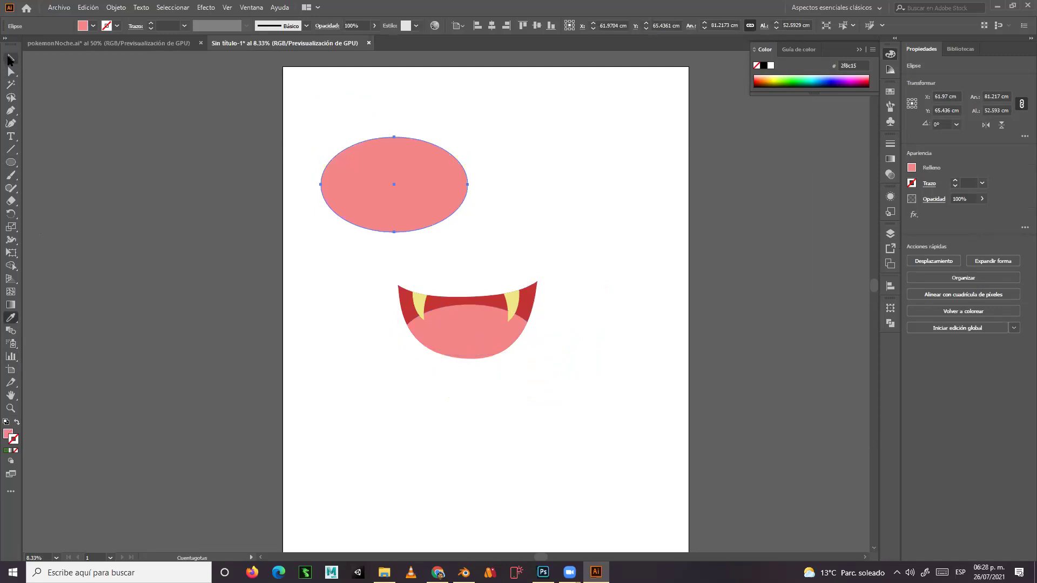
pyautogui.press('l')
pyautogui.moveTo(306, 190); pyautogui.dragTo(381, 95)
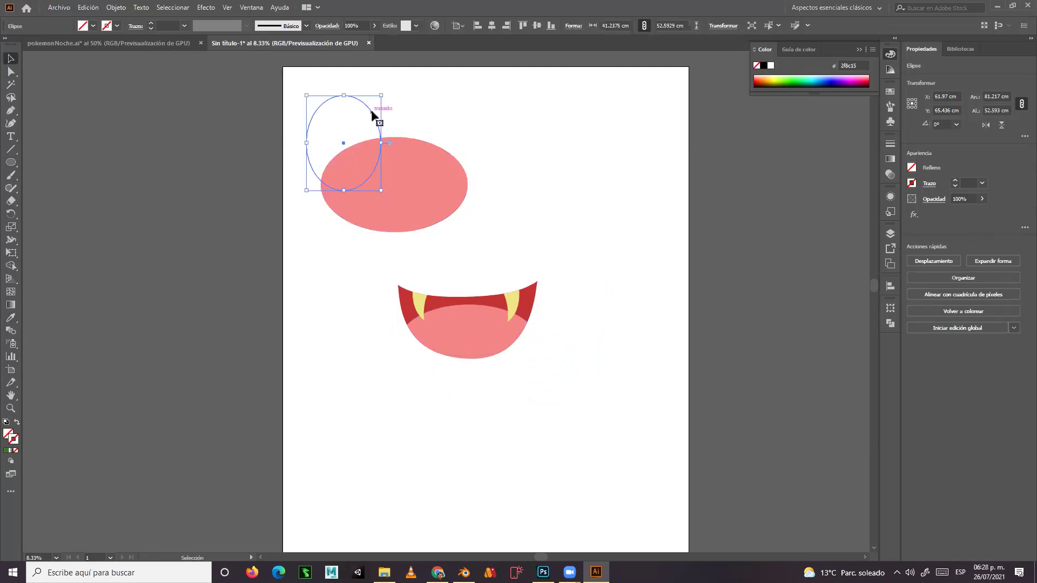
pyautogui.click(11, 318)
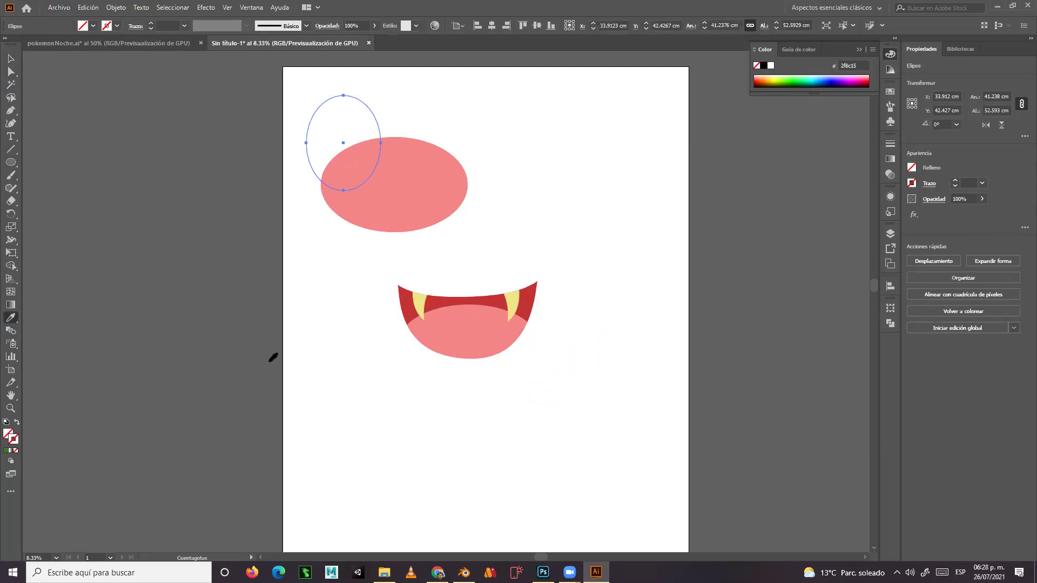
pyautogui.click(401, 303)
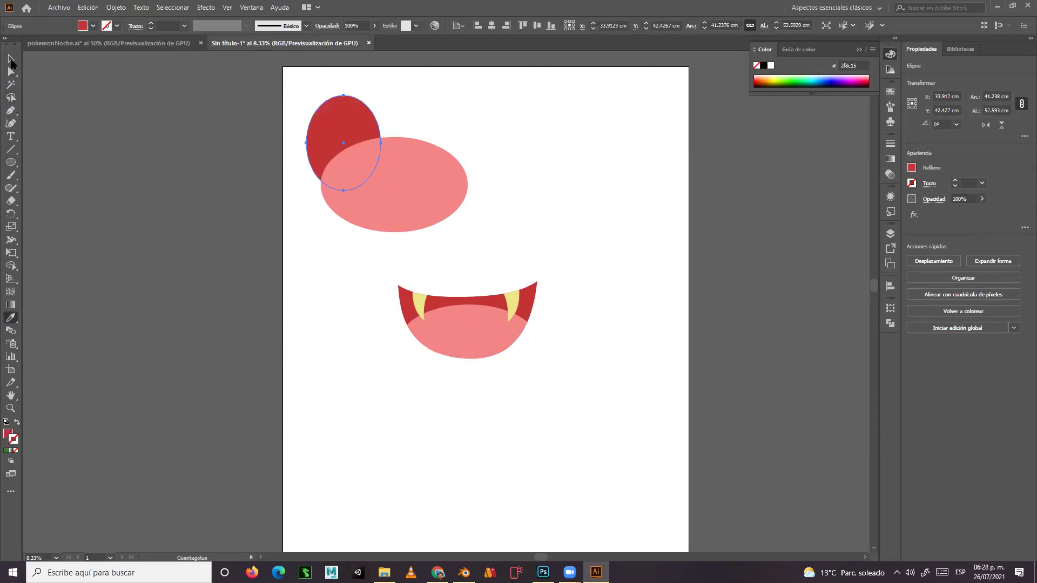
pyautogui.click(10, 58)
pyautogui.click(251, 231)
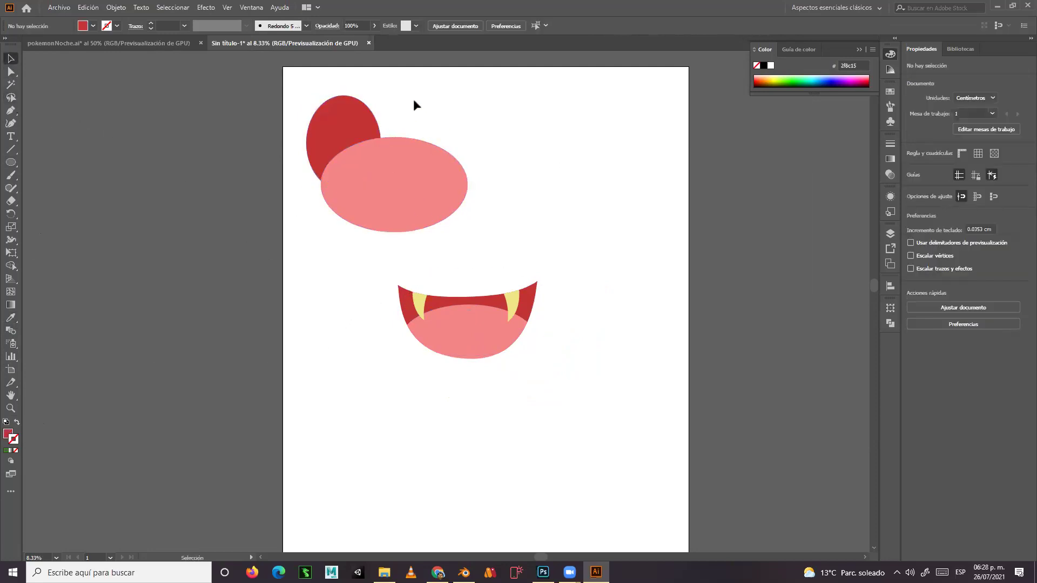
# Crop the red ellipse to the pink ellipse with a clipping mask, and delete the resulting shape.
pyautogui.moveTo(413, 117); pyautogui.dragTo(369, 158)
pyautogui.rightClick(349, 130)
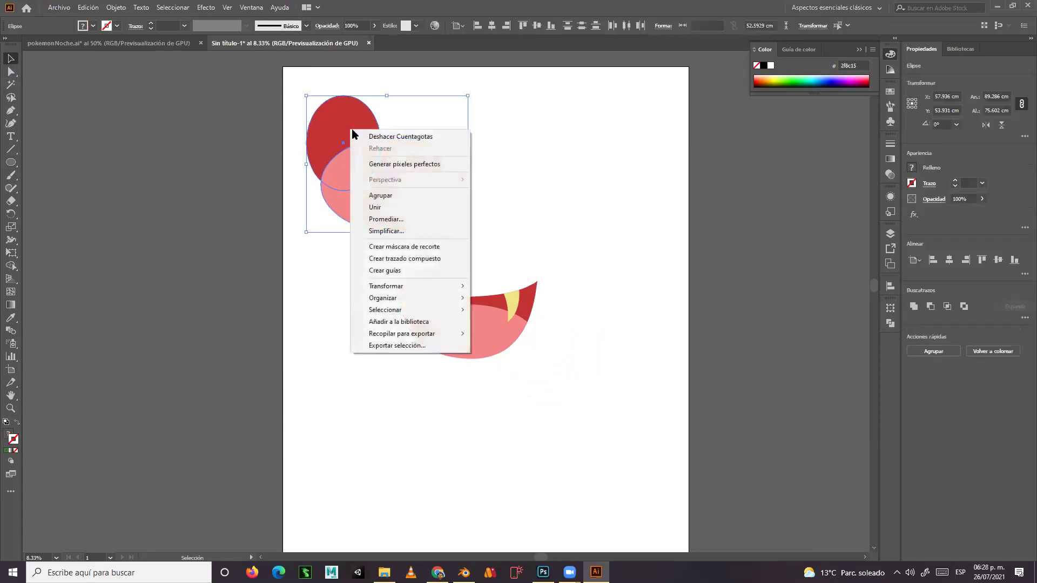
pyautogui.click(406, 247)
pyautogui.click(404, 144)
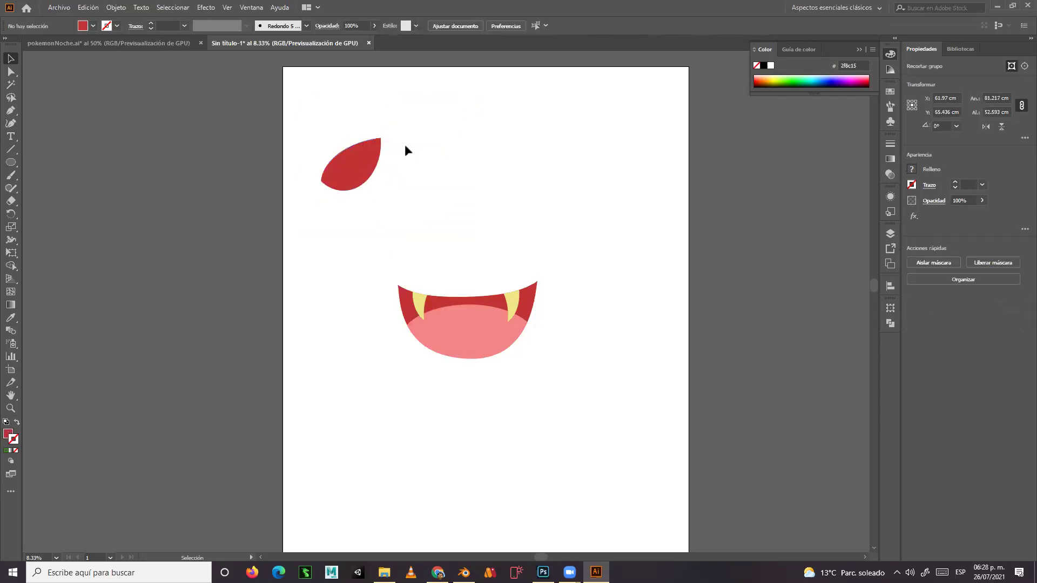
pyautogui.click(351, 163)
pyautogui.press('Delete')
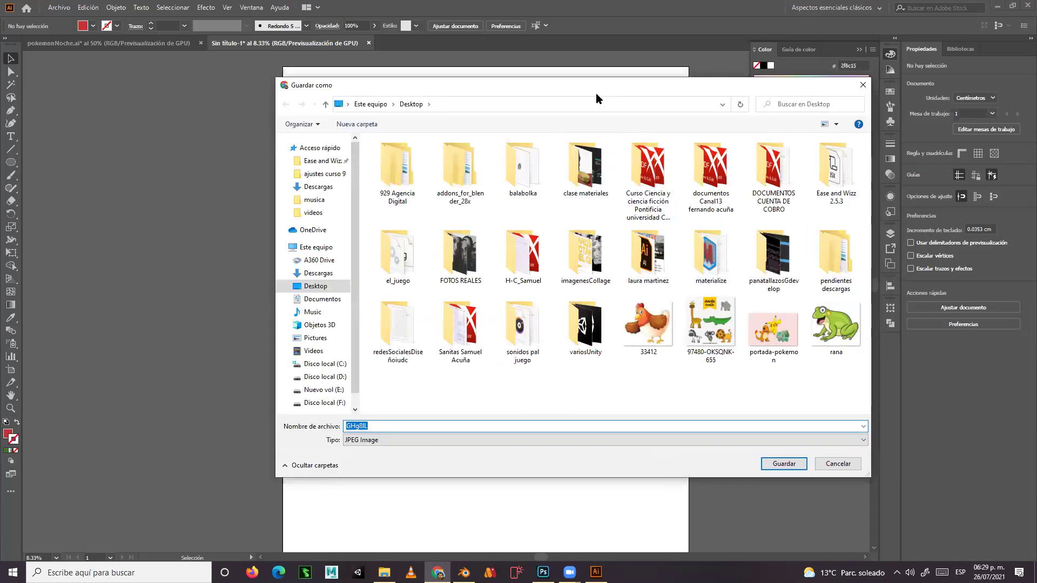
# Save the browser image to the Desktop as a JPEG under its suggested file name.
pyautogui.press('Return')
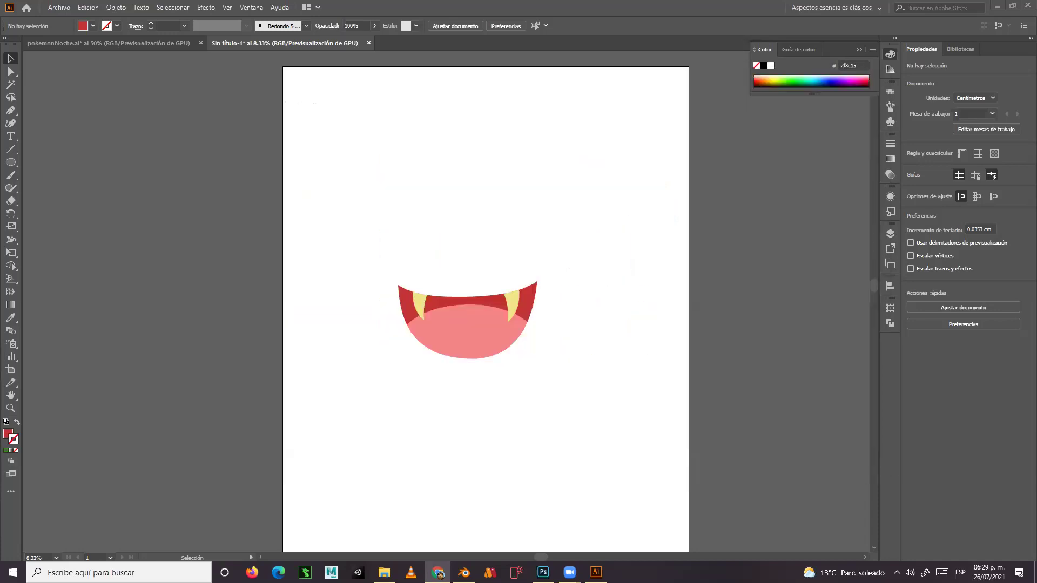
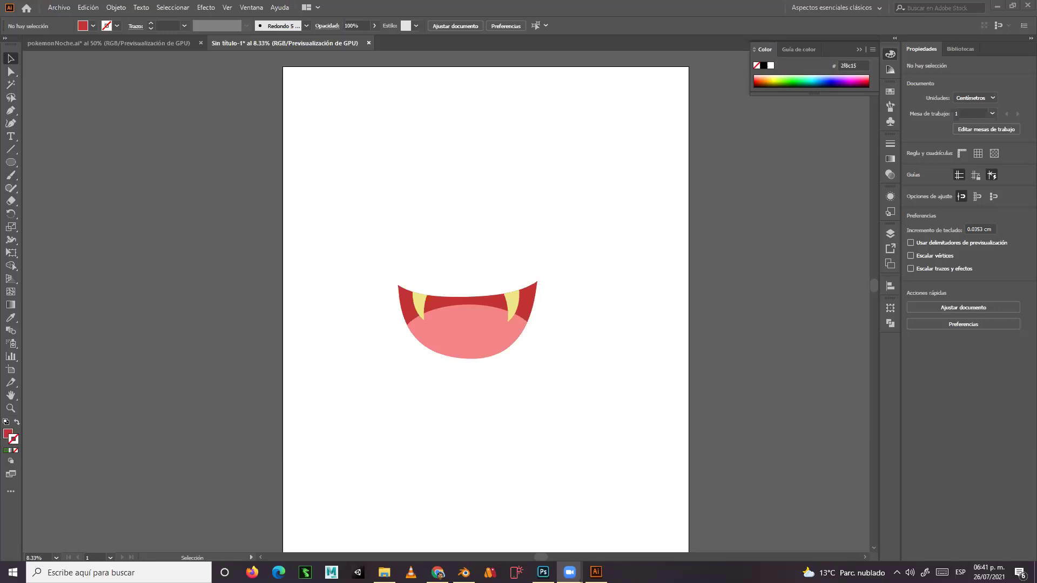
# Switch to the pokemonNoche.ai drawing.
pyautogui.click(130, 43)
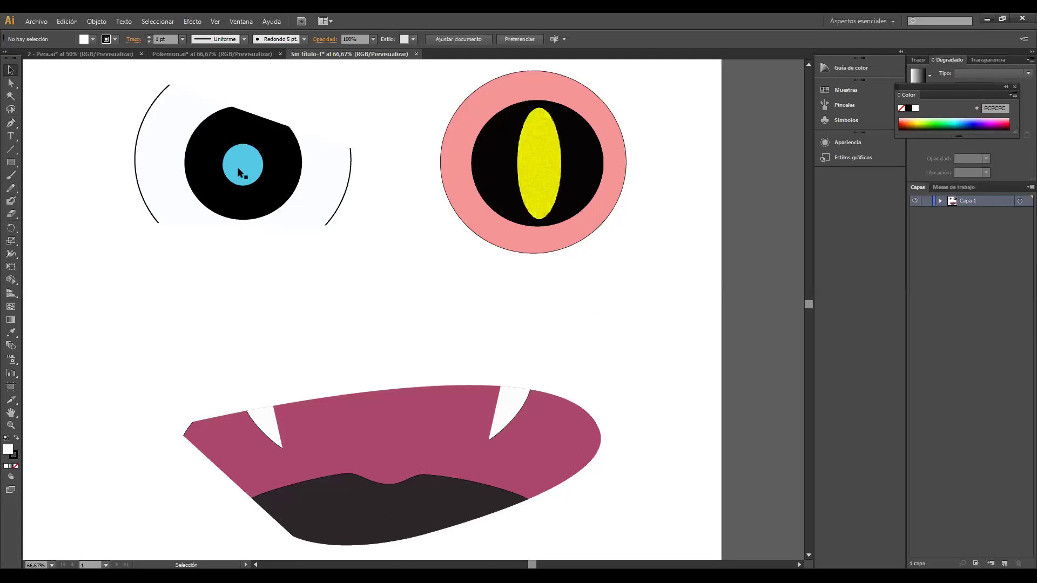
# In the eyes-and-mouth document, shift the blue-pupil eye slightly downward and the yellow-slit eye to about X 1496 px, Y 471 px.
pyautogui.moveTo(265, 191); pyautogui.dragTo(266, 221)
pyautogui.click(542, 173)
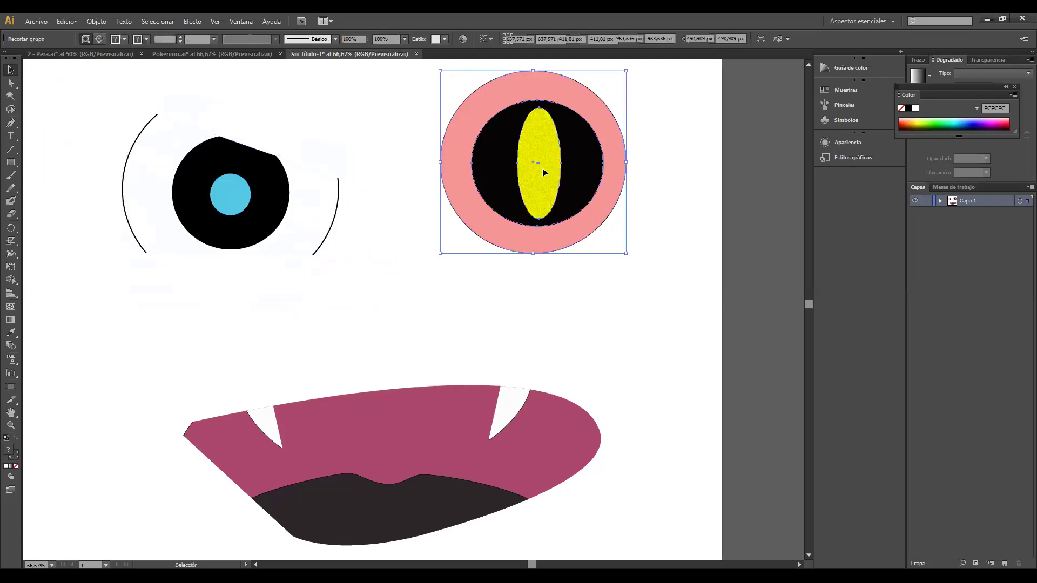
pyautogui.moveTo(619, 165); pyautogui.dragTo(580, 132)
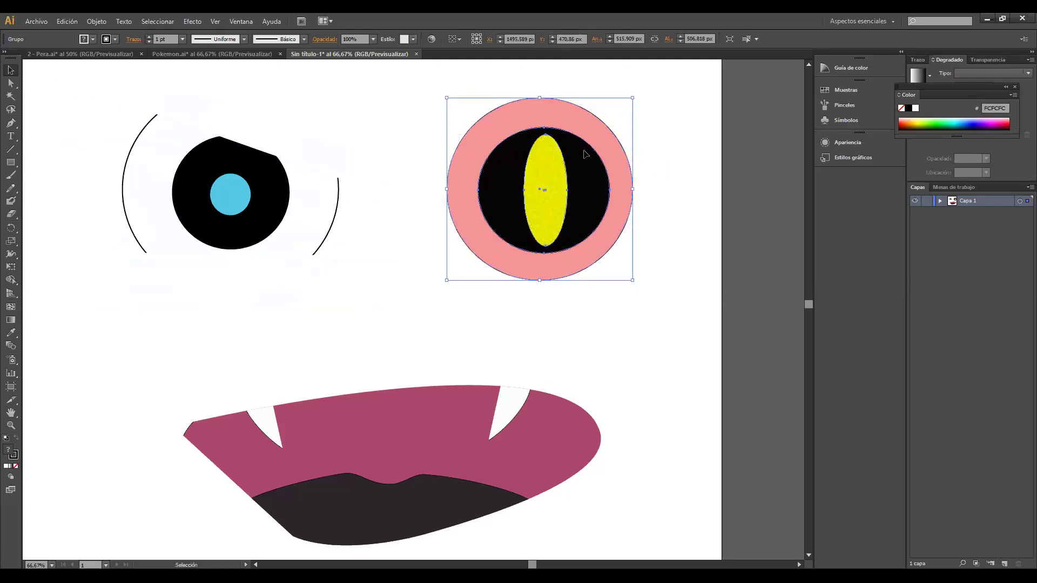
pyautogui.click(636, 403)
pyautogui.click(558, 443)
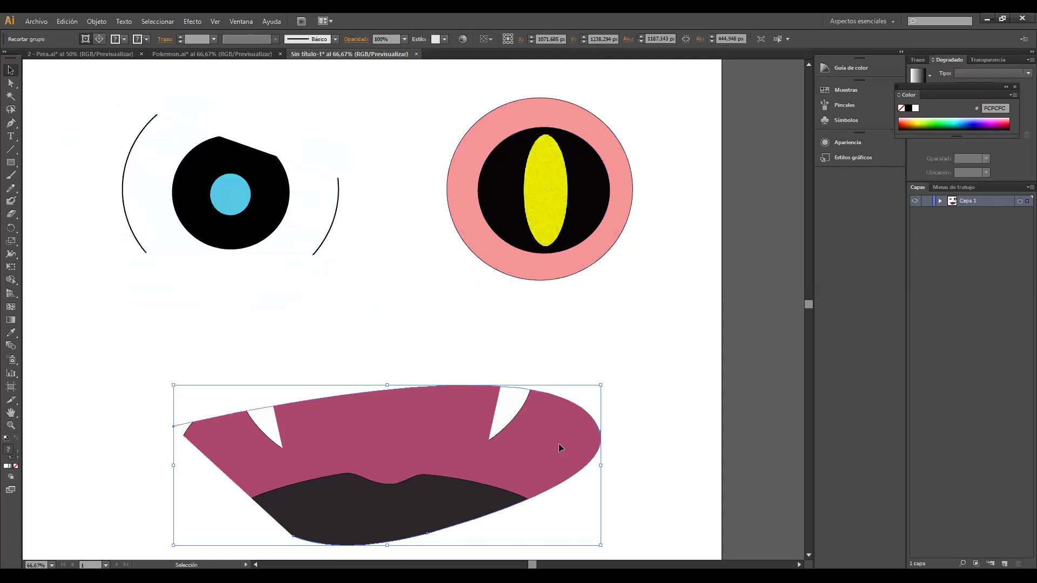
pyautogui.scroll(-5, 559, 444)
pyautogui.scroll(3, 559, 445)
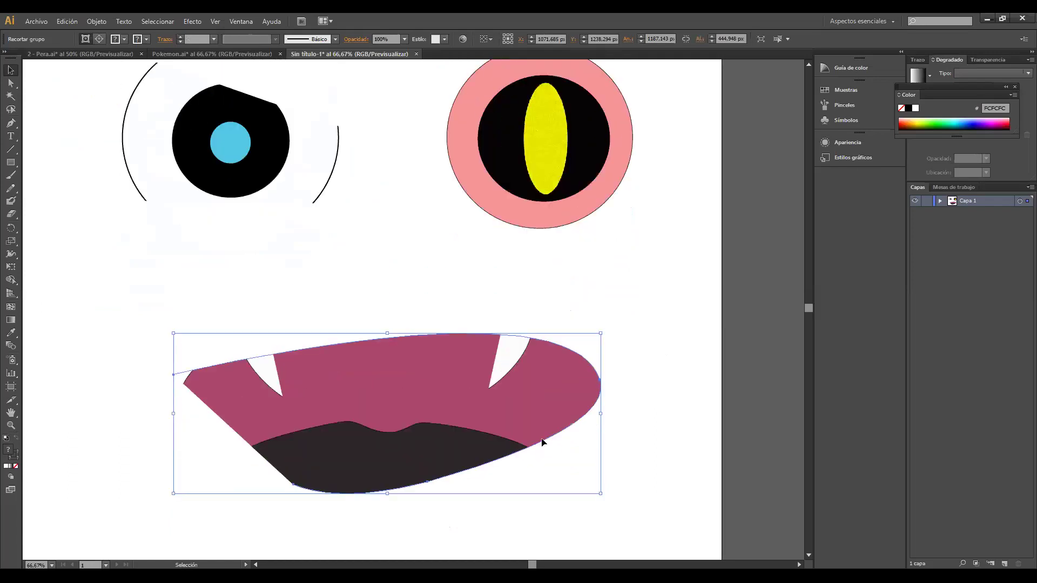
pyautogui.click(418, 272)
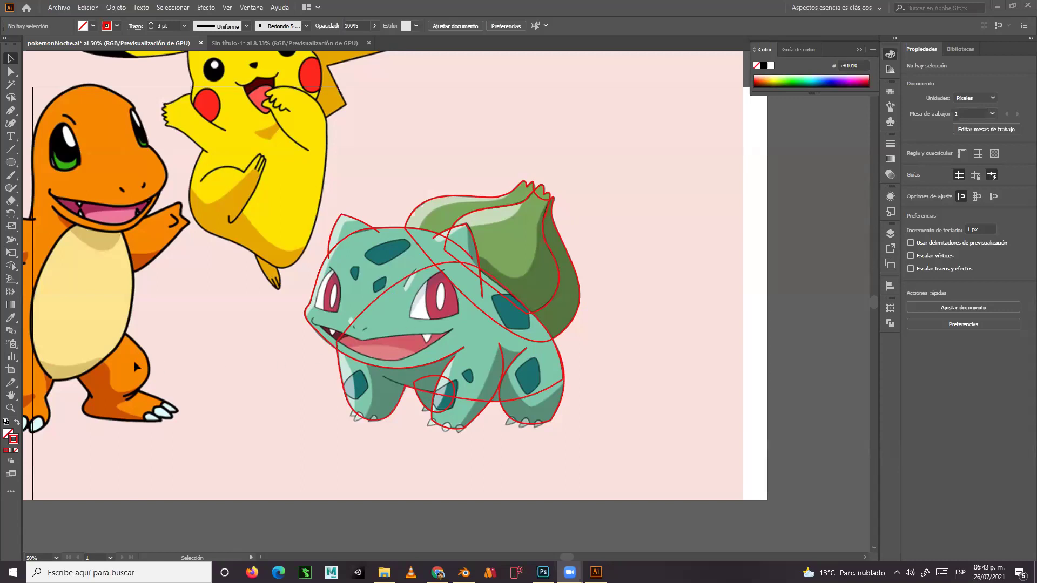
# In pokemonNoche.ai, lock the layers from cabeza down to capuyo1 and add a new layer above cabeza.
pyautogui.click(10, 409)
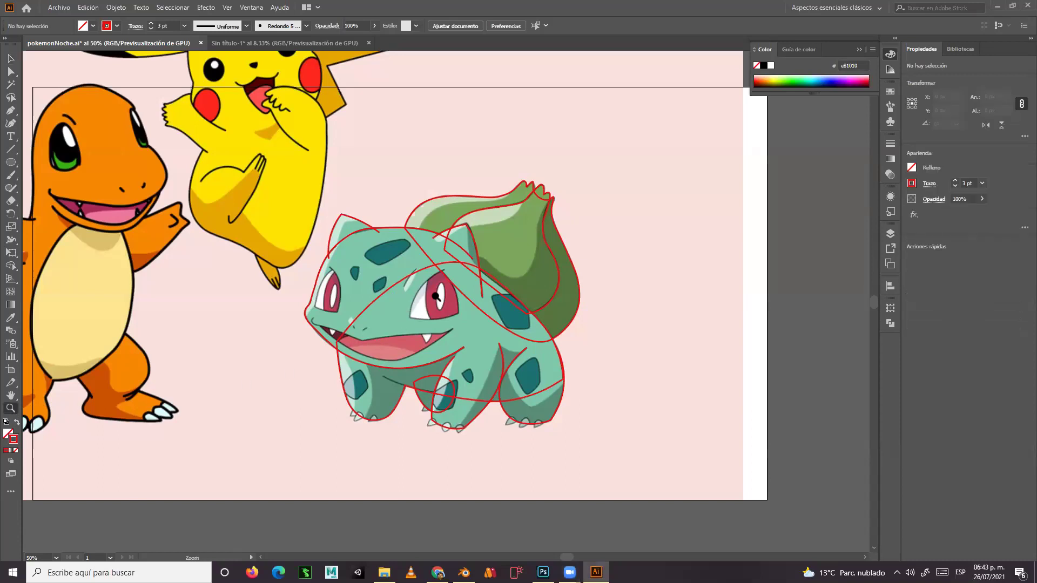
pyautogui.click(890, 234)
pyautogui.moveTo(769, 245); pyautogui.dragTo(767, 338)
pyautogui.click(840, 246)
pyautogui.click(846, 418)
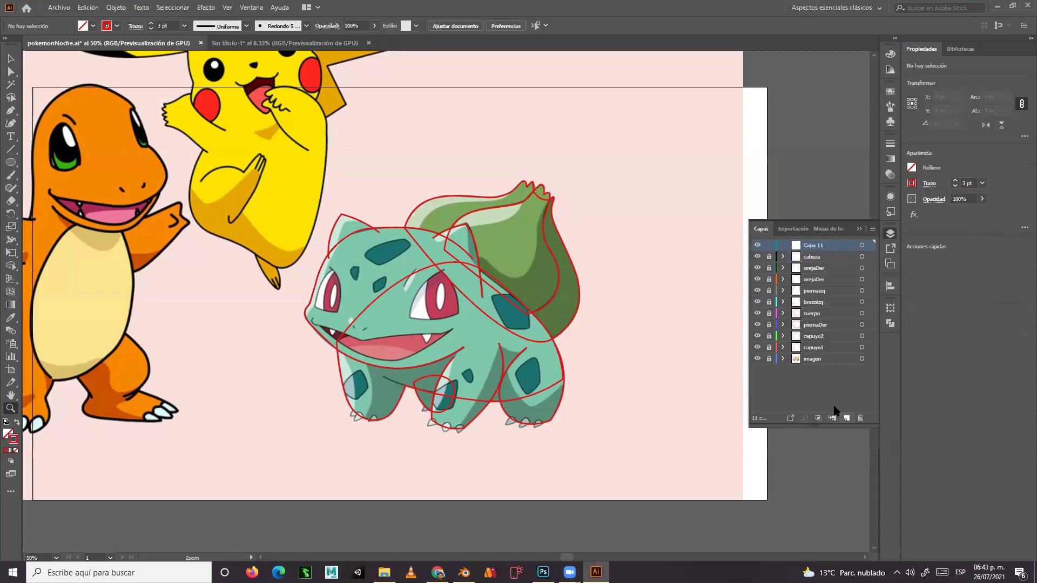
# On the new layer, draw a closed straight-sided polygon with the Pen tool loosely around Bulbasaur's larger eye, outside its black outline.
pyautogui.moveTo(446, 301); pyautogui.dragTo(660, 358)
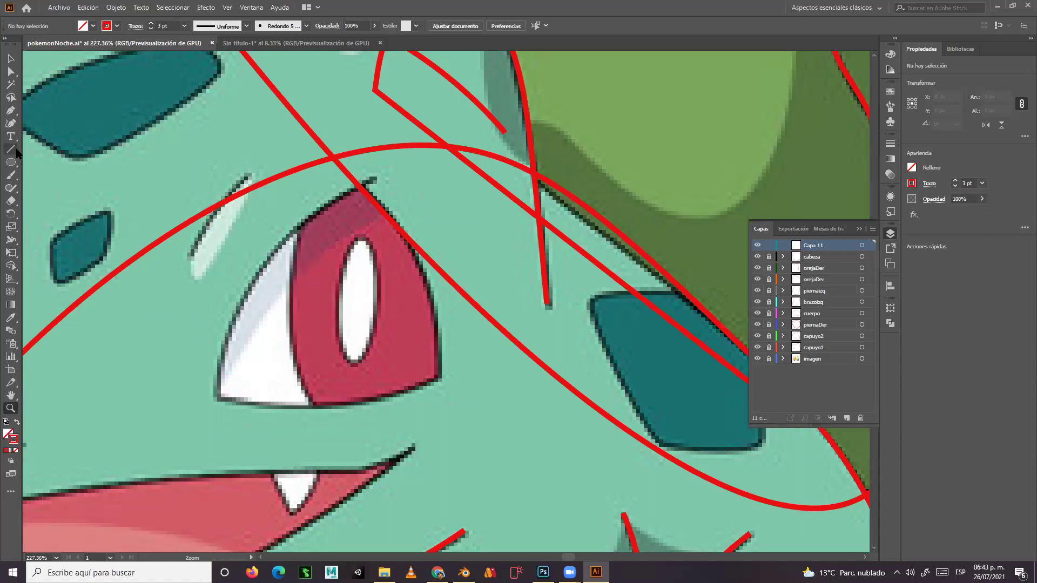
pyautogui.click(10, 110)
pyautogui.click(189, 307)
pyautogui.click(367, 139)
pyautogui.click(485, 252)
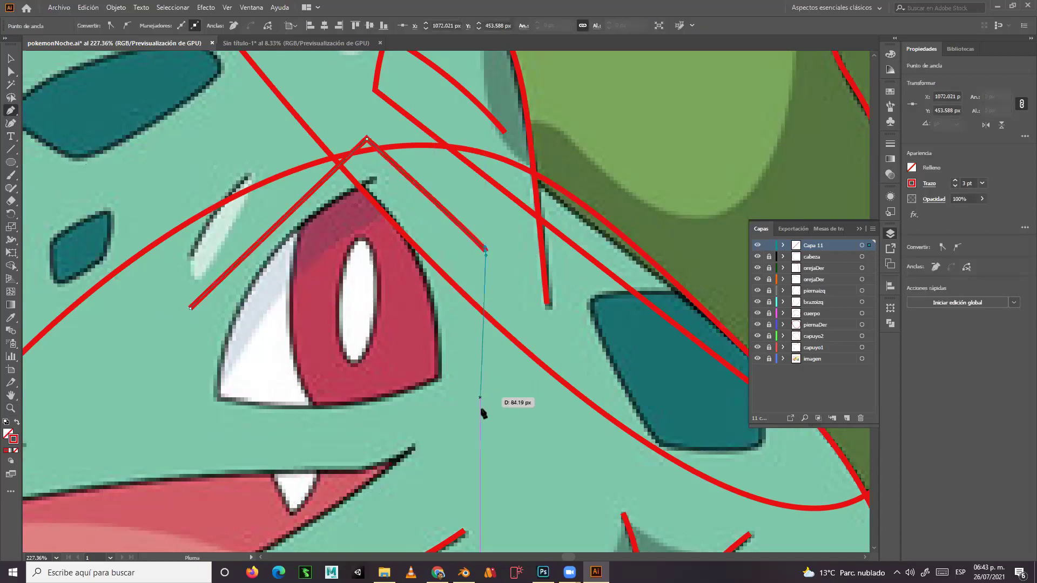
pyautogui.click(480, 410)
pyautogui.click(309, 440)
pyautogui.click(201, 425)
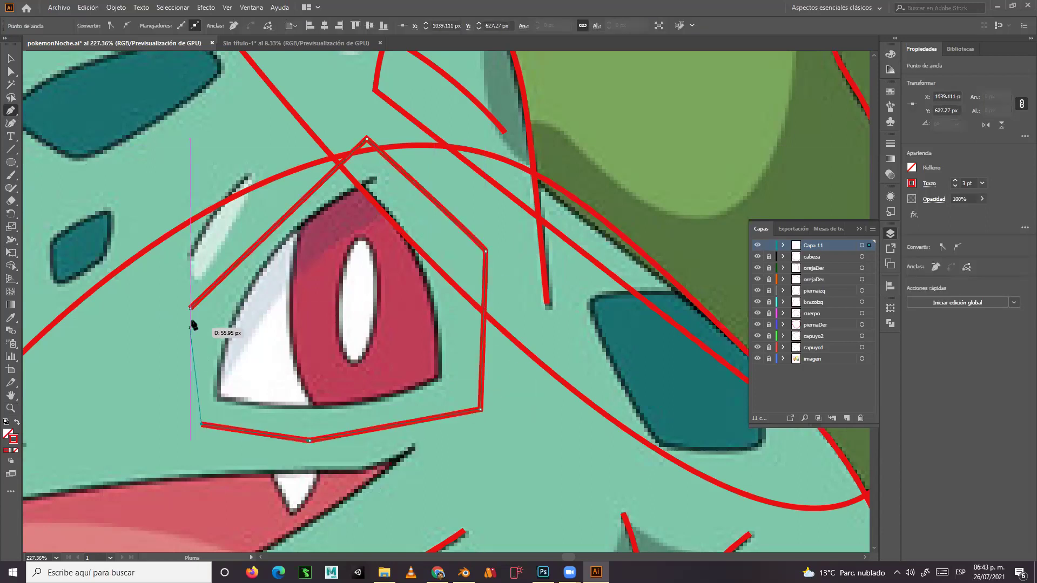
pyautogui.click(190, 308)
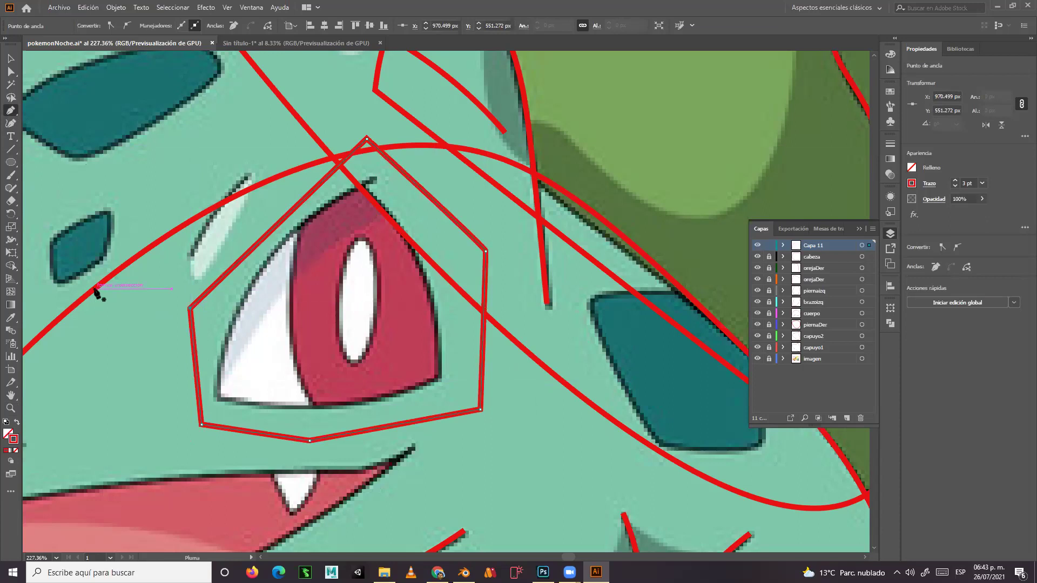
# Recolour the polygon around the eye as a white outline with no fill.
pyautogui.click(17, 422)
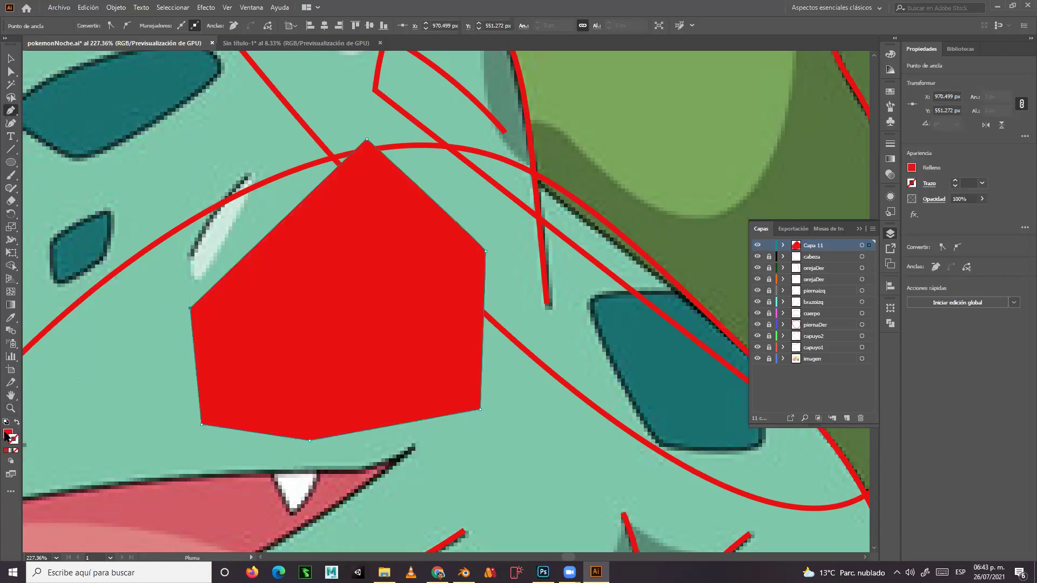
pyautogui.doubleClick(7, 434)
pyautogui.moveTo(96, 224); pyautogui.dragTo(65, 186)
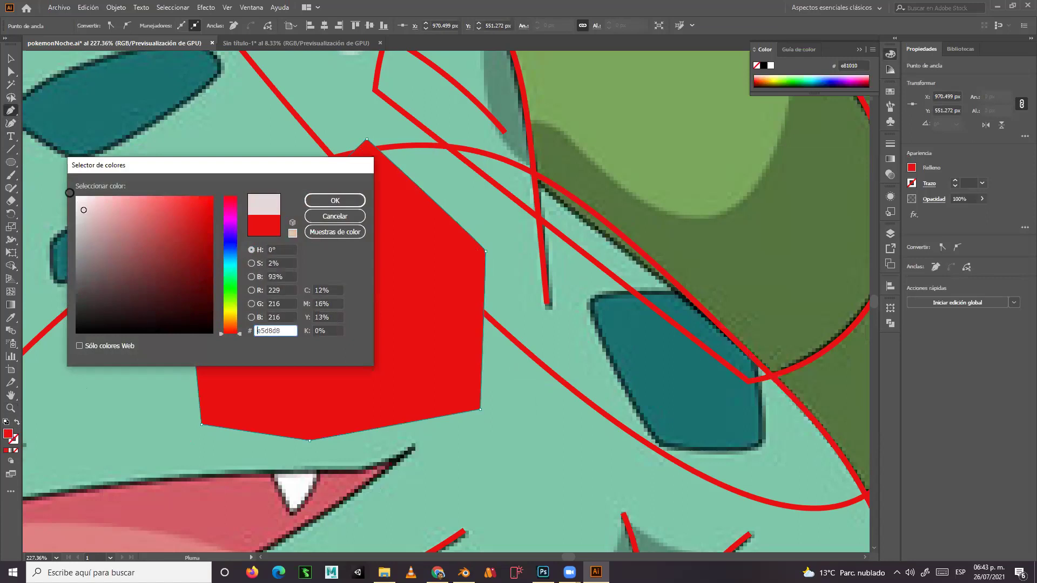
pyautogui.click(322, 202)
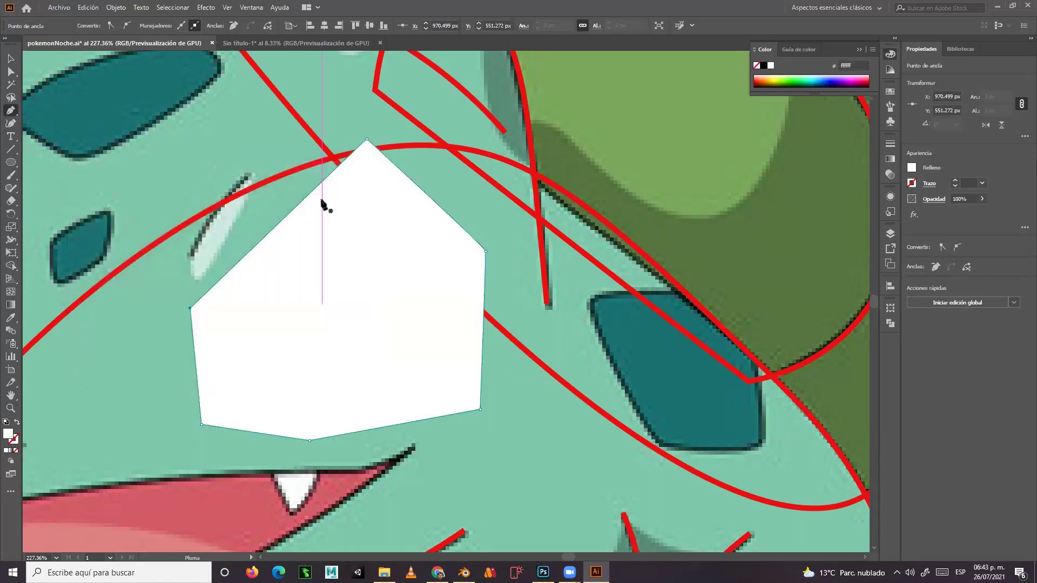
pyautogui.click(11, 59)
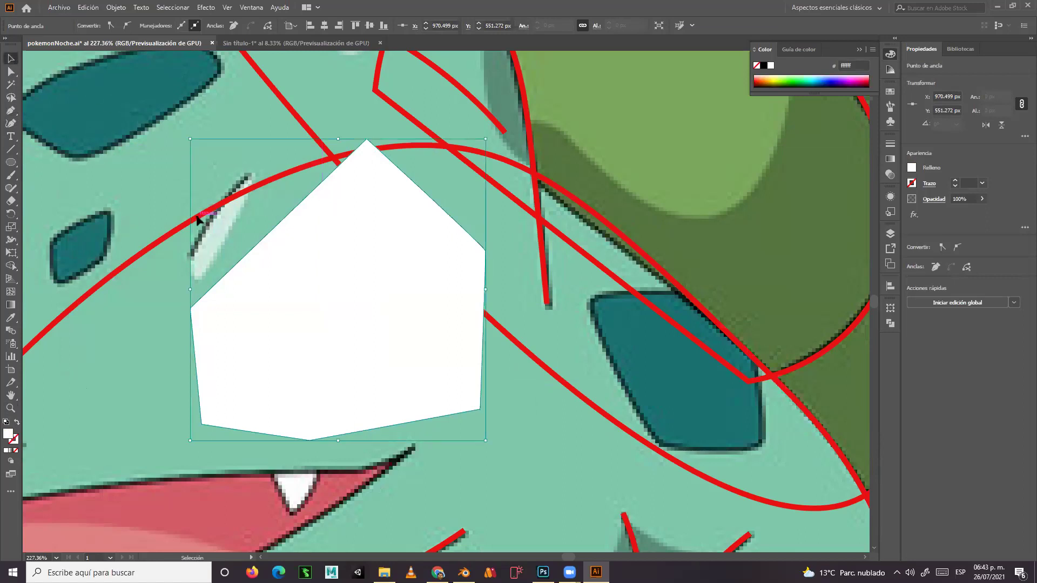
pyautogui.click(16, 422)
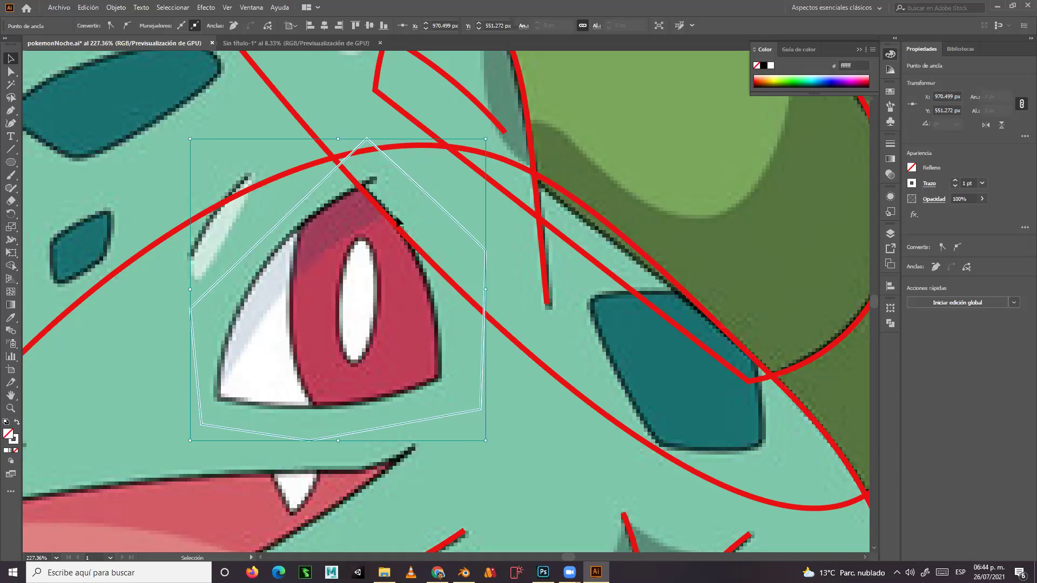
# Try to trace the shadow band across the eye's upper part as a closed shape with the Pen tool.
pyautogui.click(10, 110)
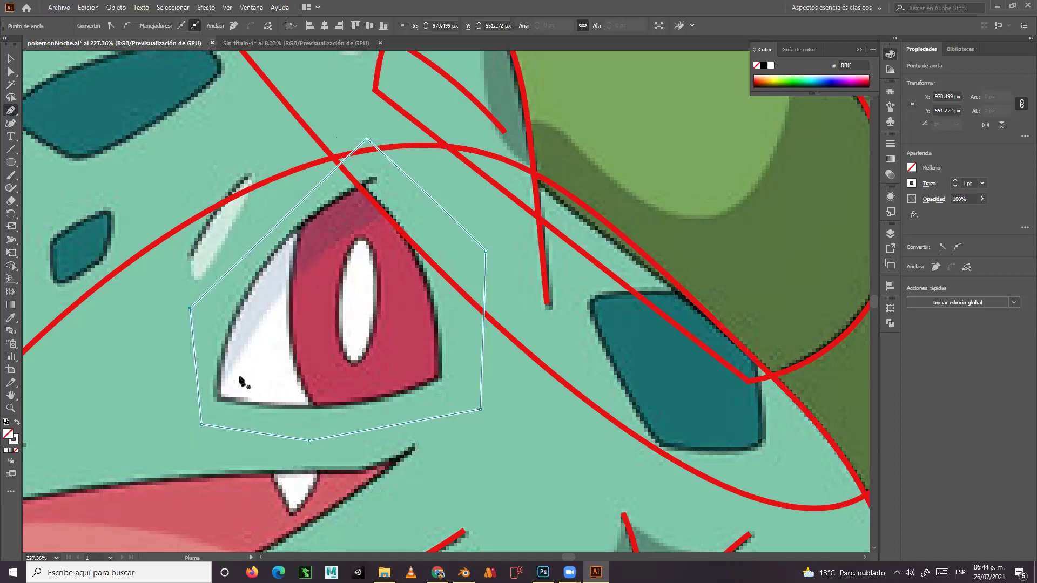
pyautogui.click(212, 408)
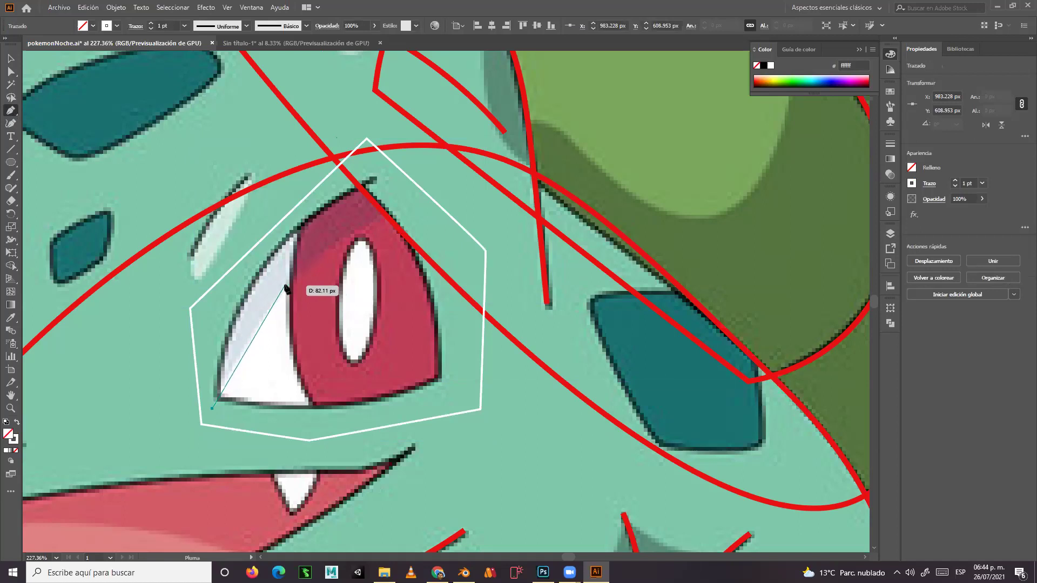
pyautogui.moveTo(285, 284); pyautogui.dragTo(318, 259)
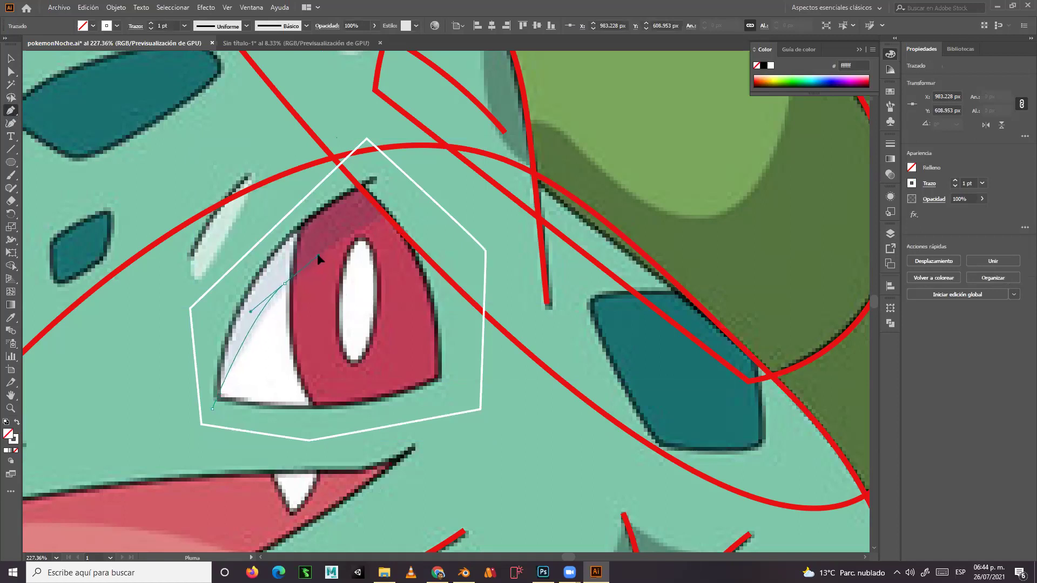
pyautogui.click(395, 203)
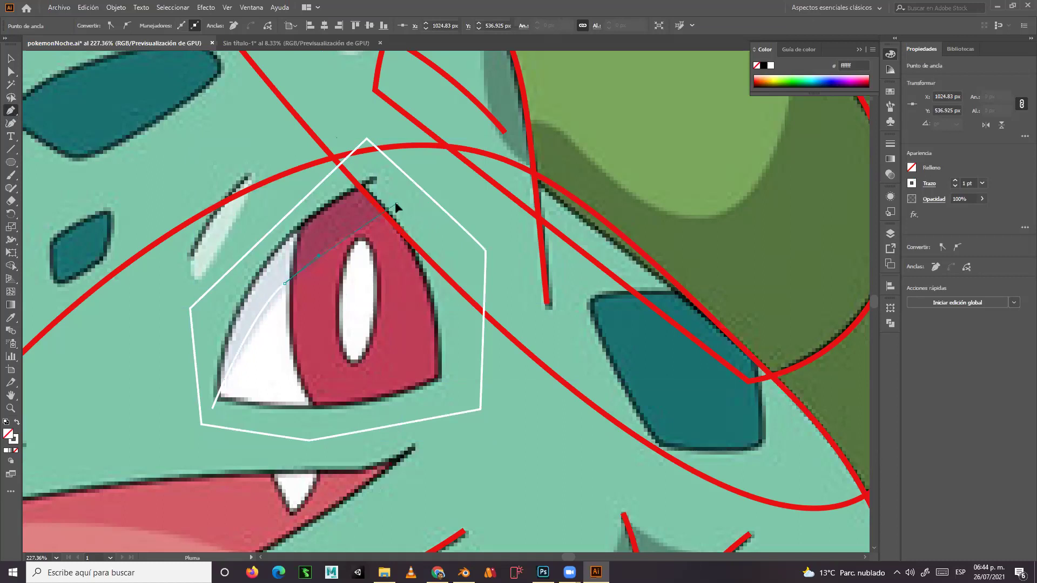
pyautogui.click(365, 159)
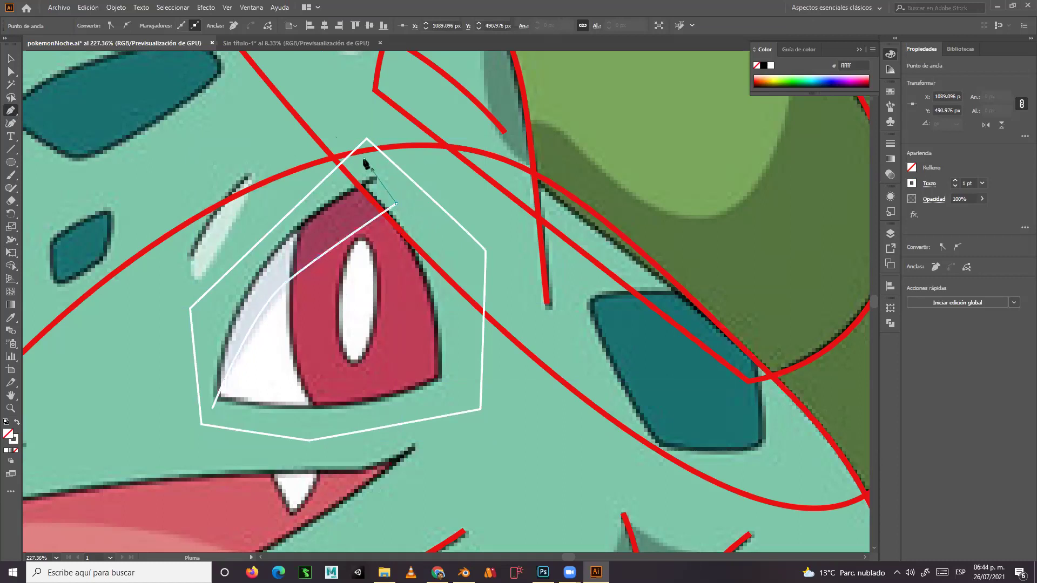
pyautogui.click(245, 219)
pyautogui.click(204, 274)
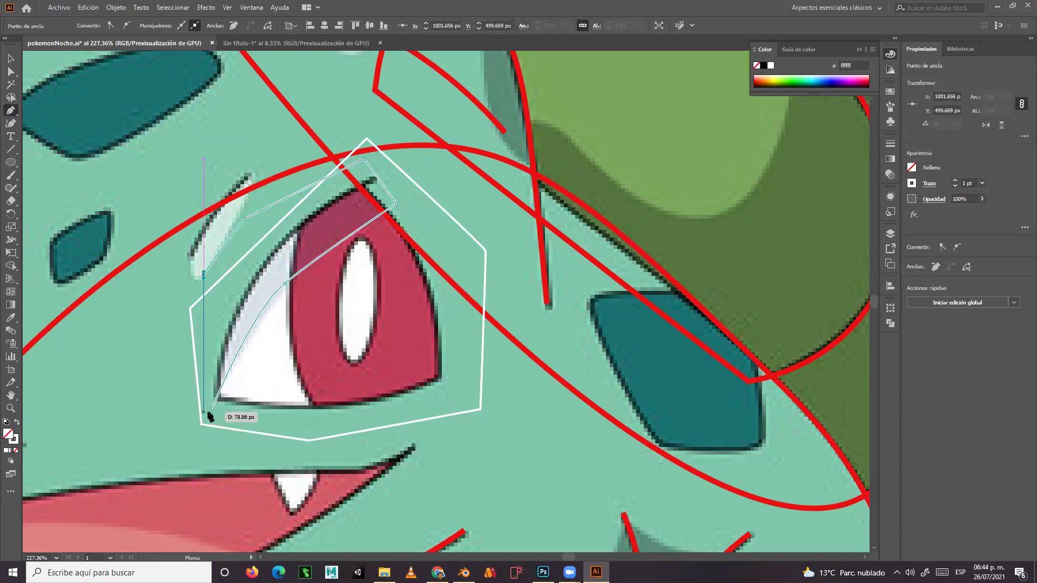
pyautogui.click(213, 406)
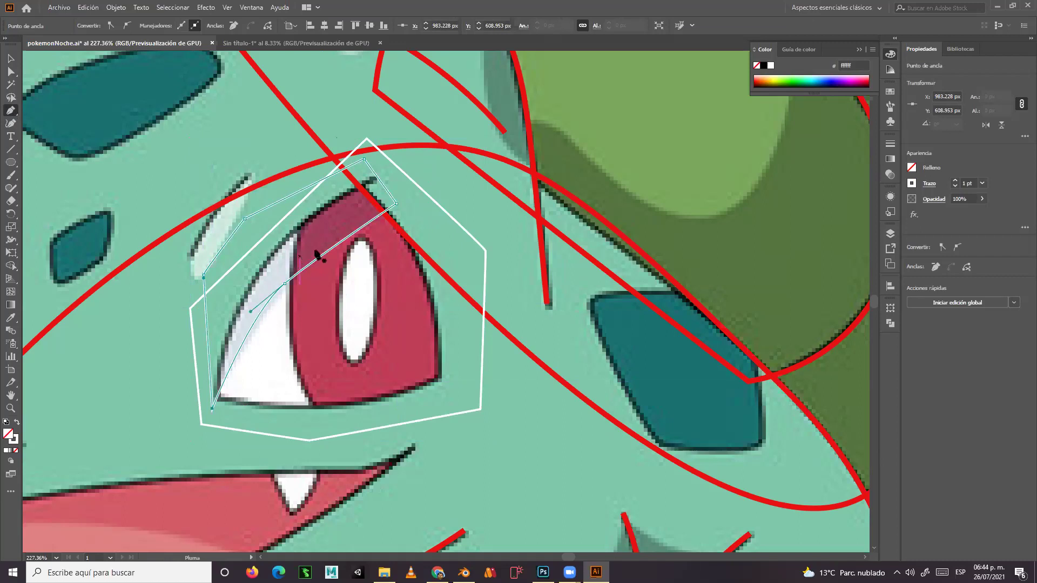
pyautogui.press('v')
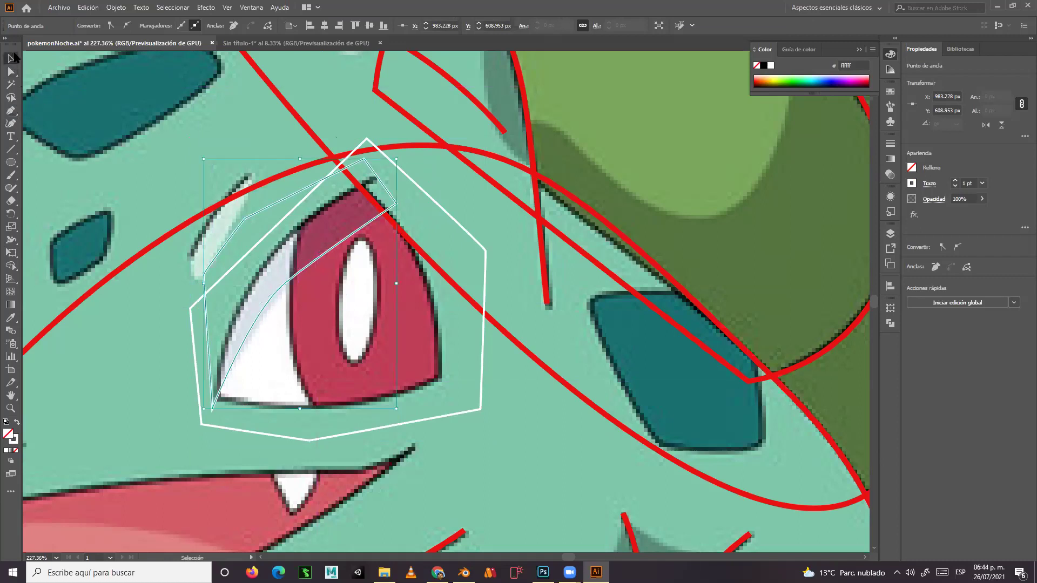
pyautogui.click(193, 220)
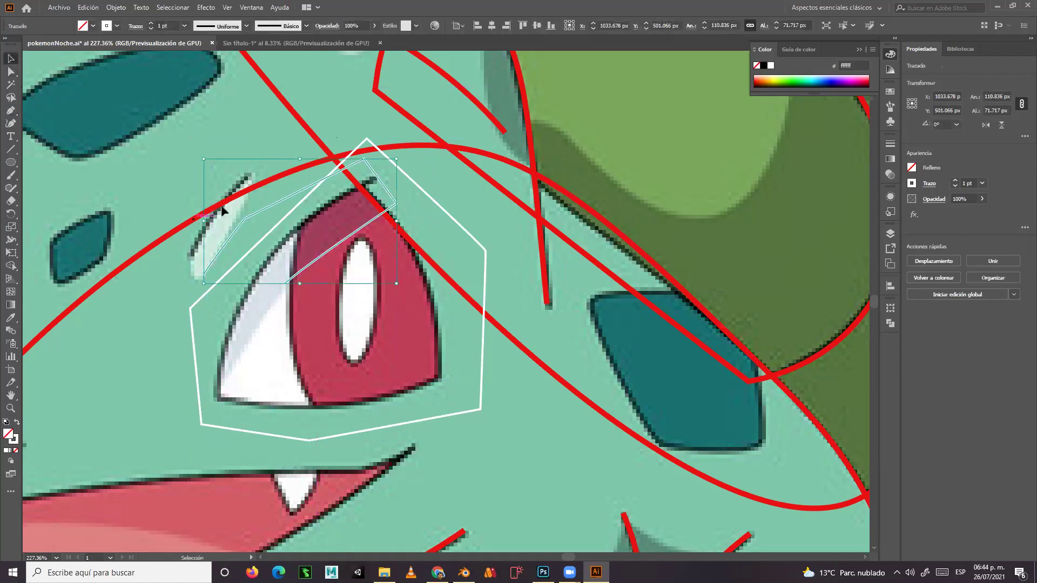
pyautogui.click(188, 136)
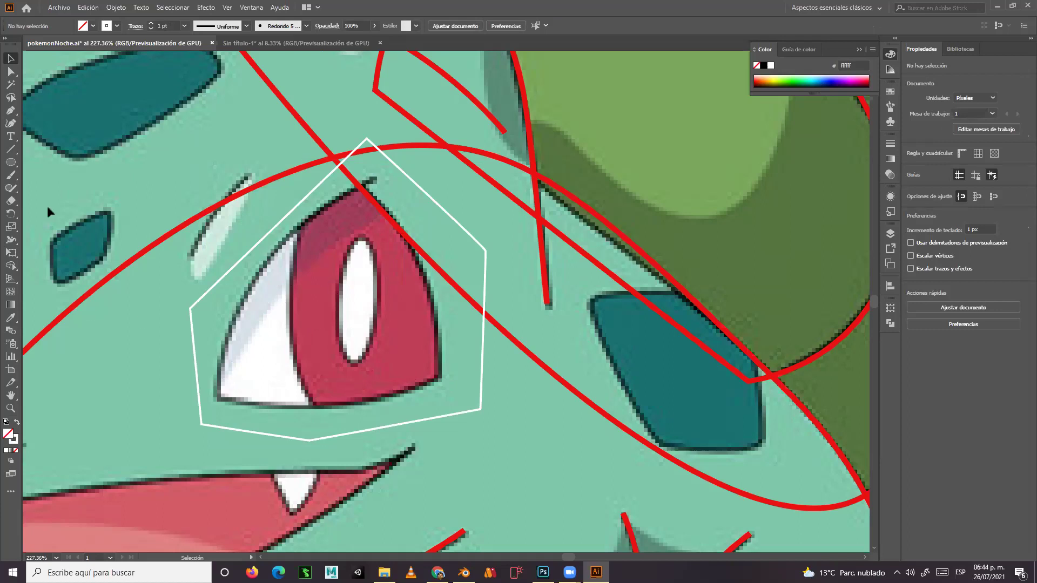
# Draw a closed Pen tool shape for the red iris, following its curved inner edge and extending past the eye's outer outline.
pyautogui.click(10, 110)
pyautogui.click(302, 212)
pyautogui.click(290, 282)
pyautogui.click(292, 325)
pyautogui.click(293, 369)
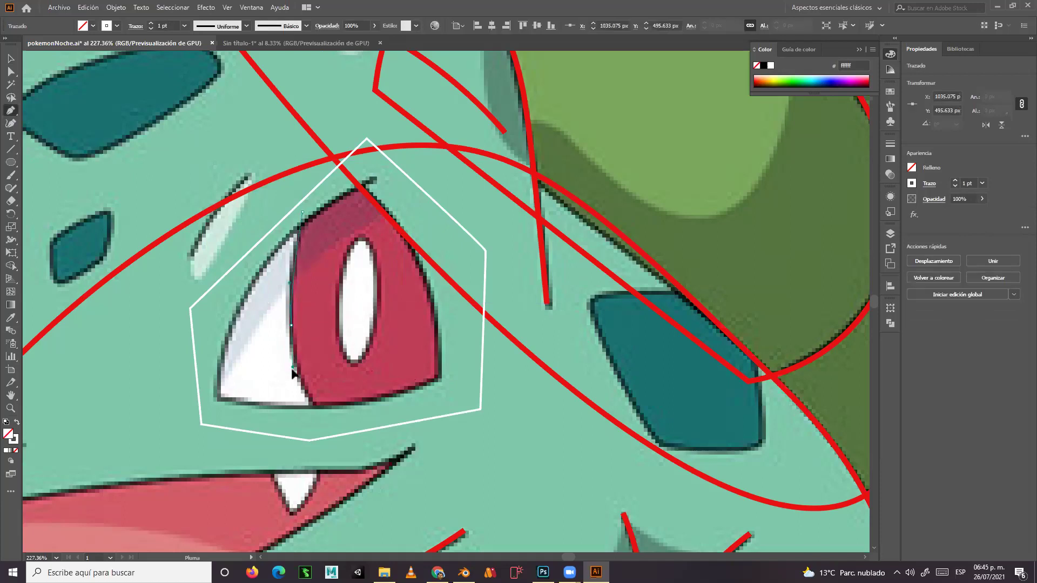
pyautogui.moveTo(296, 377); pyautogui.dragTo(381, 414)
pyautogui.moveTo(452, 392); pyautogui.dragTo(458, 380)
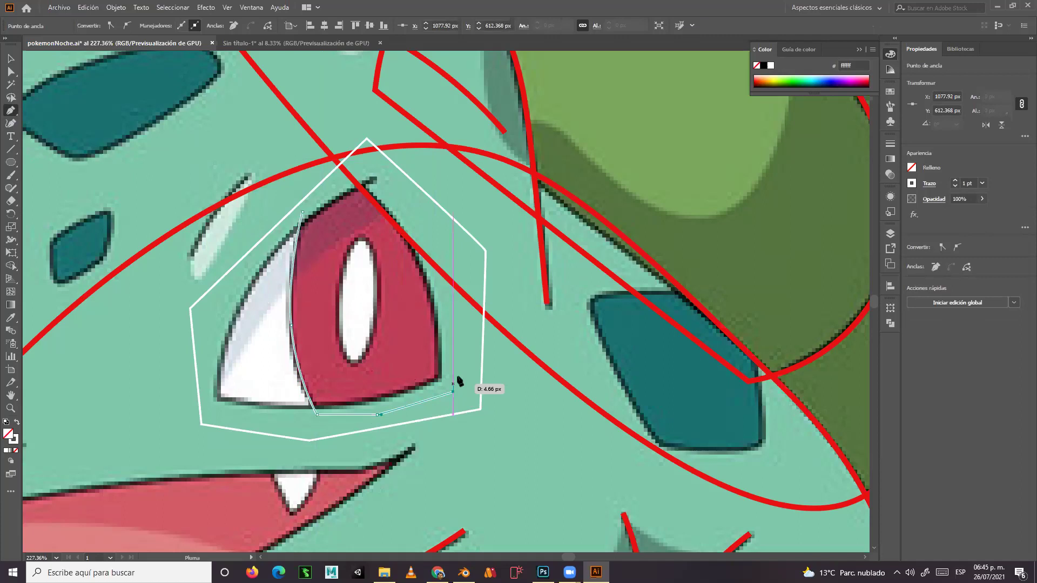
pyautogui.click(454, 293)
pyautogui.moveTo(432, 217); pyautogui.dragTo(425, 213)
pyautogui.click(369, 162)
pyautogui.click(302, 211)
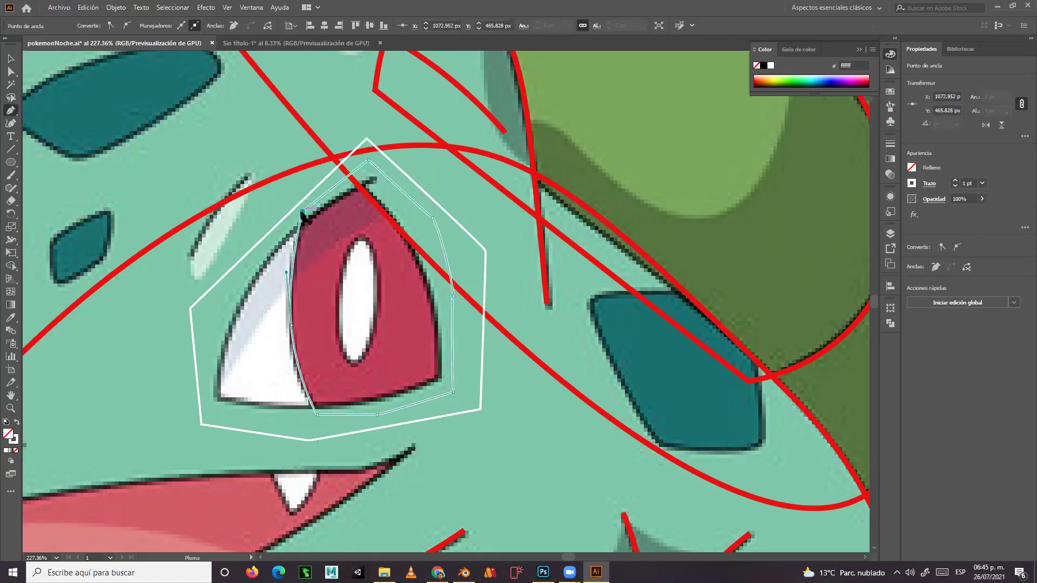
# Draw an ellipse of about 23 × 75 px over the white pupil, tilt it about 4° clockwise and align it with the pupil.
pyautogui.click(11, 163)
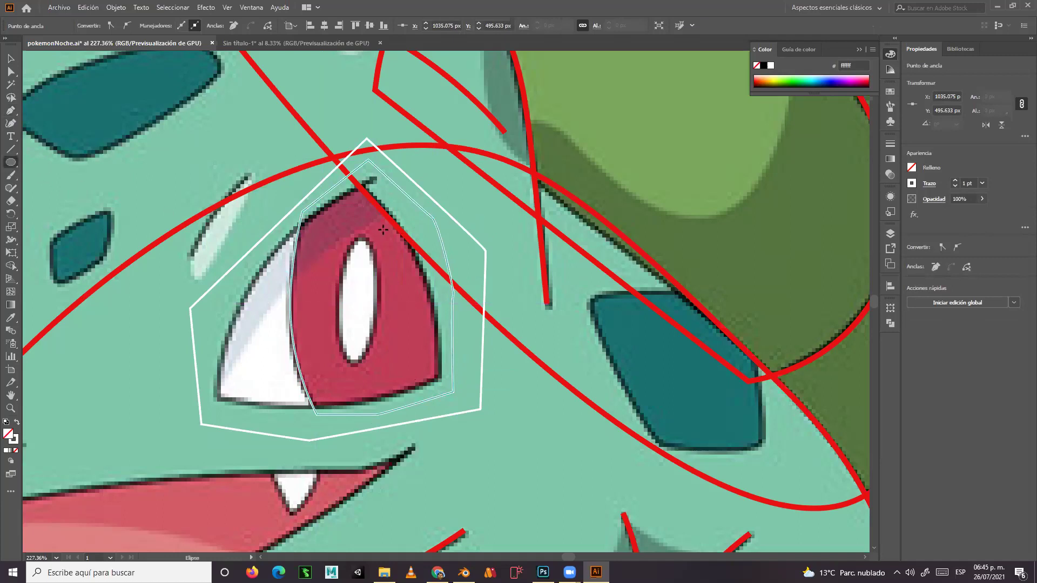
pyautogui.moveTo(368, 268); pyautogui.dragTo(338, 361)
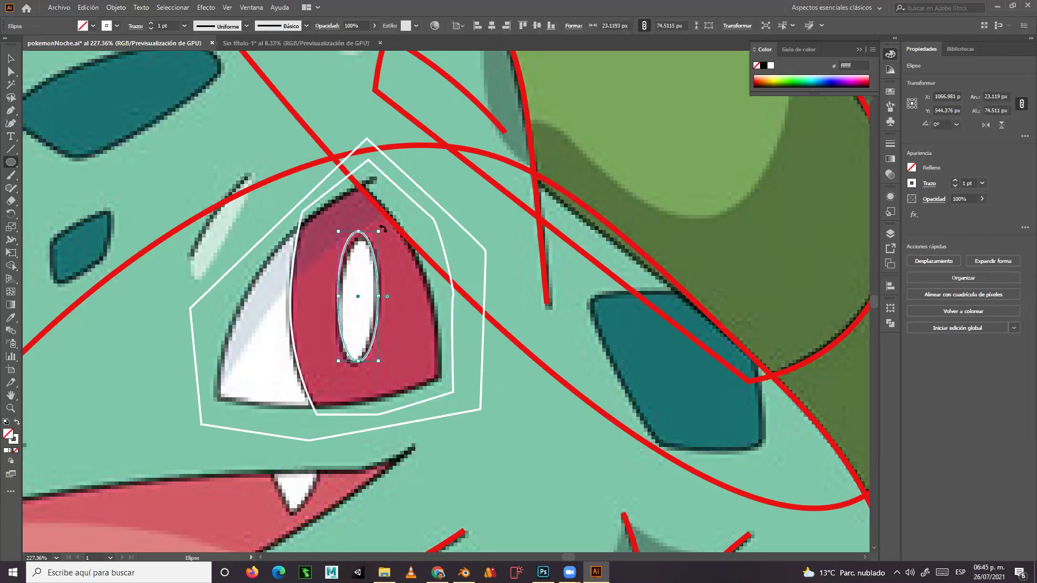
pyautogui.moveTo(385, 232); pyautogui.dragTo(389, 234)
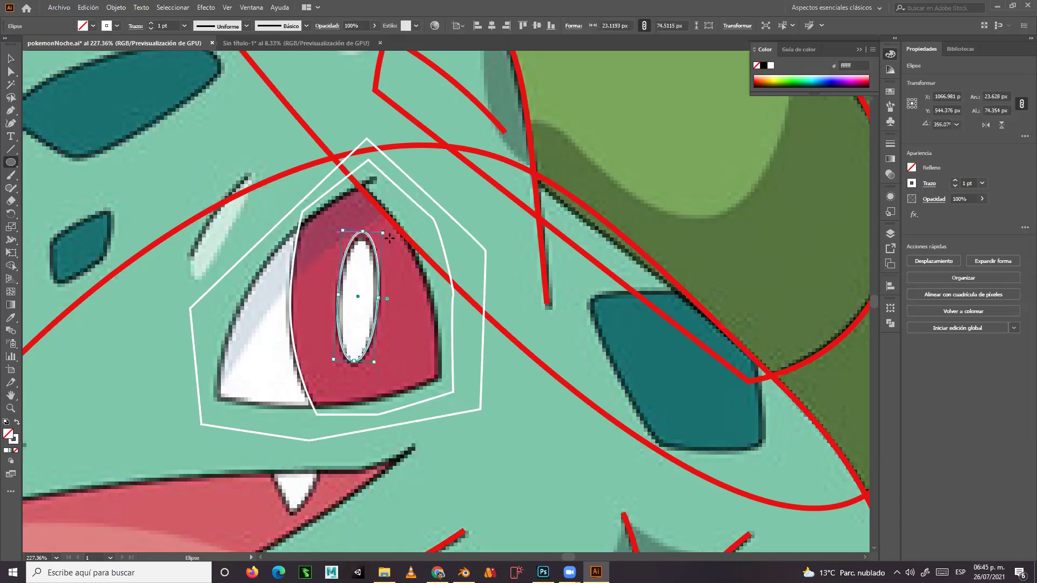
pyautogui.press('v')
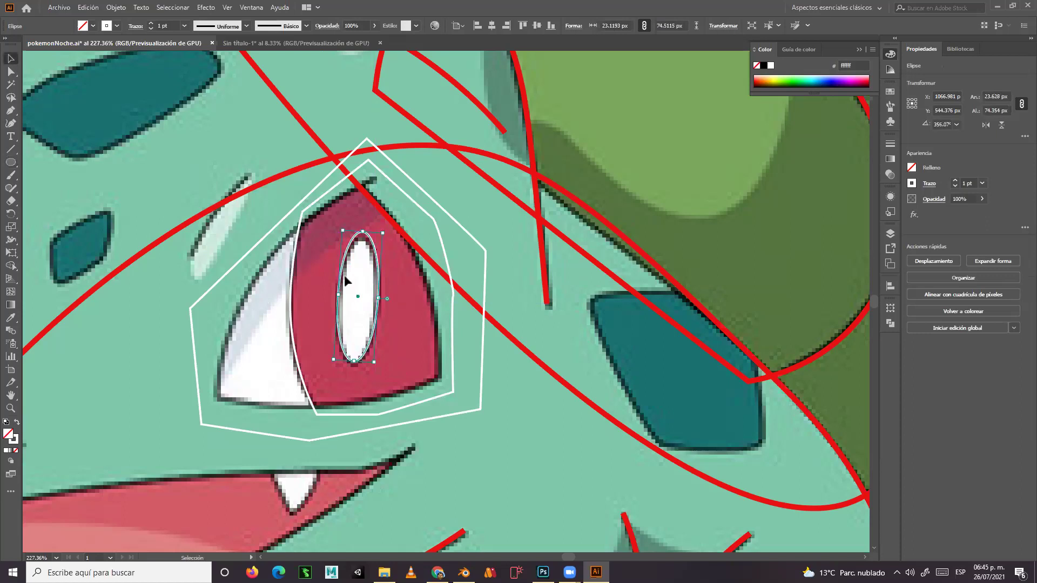
pyautogui.moveTo(369, 252); pyautogui.dragTo(371, 260)
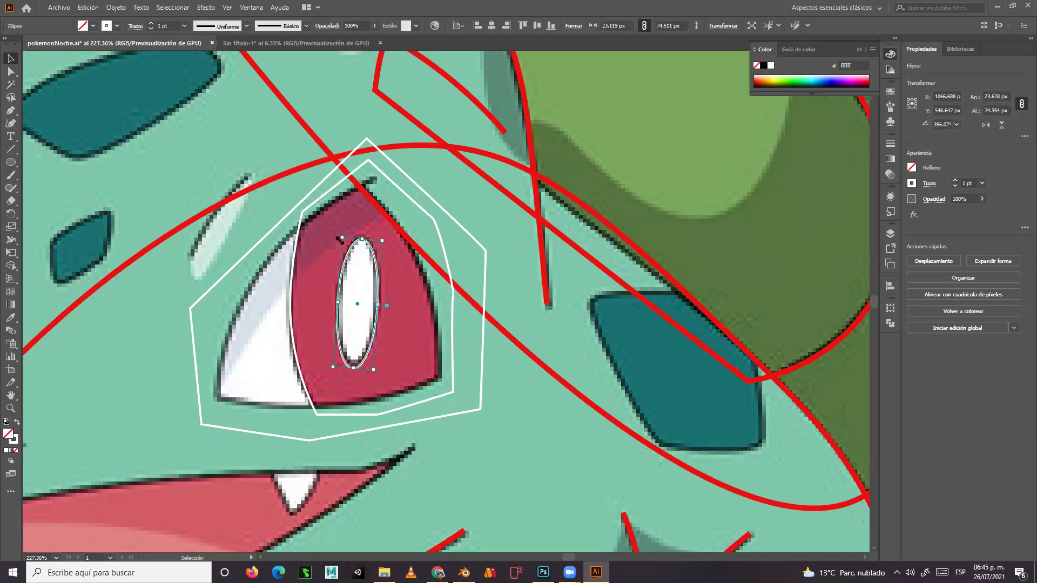
# Draw the eye's shadow as a closed Curvature tool shape from the lower inner corner across the iris and around above the eye.
pyautogui.click(11, 123)
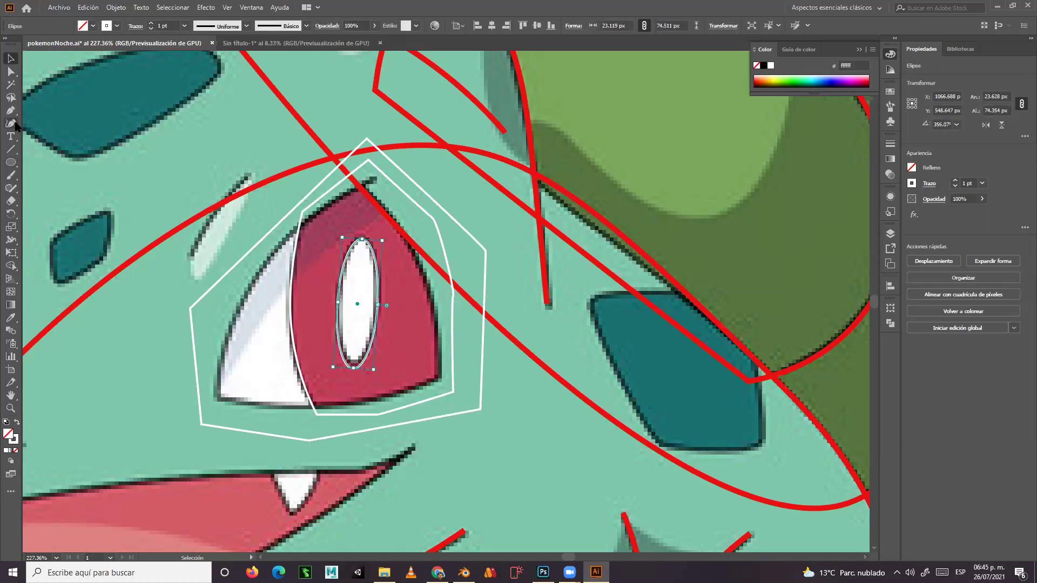
pyautogui.click(211, 408)
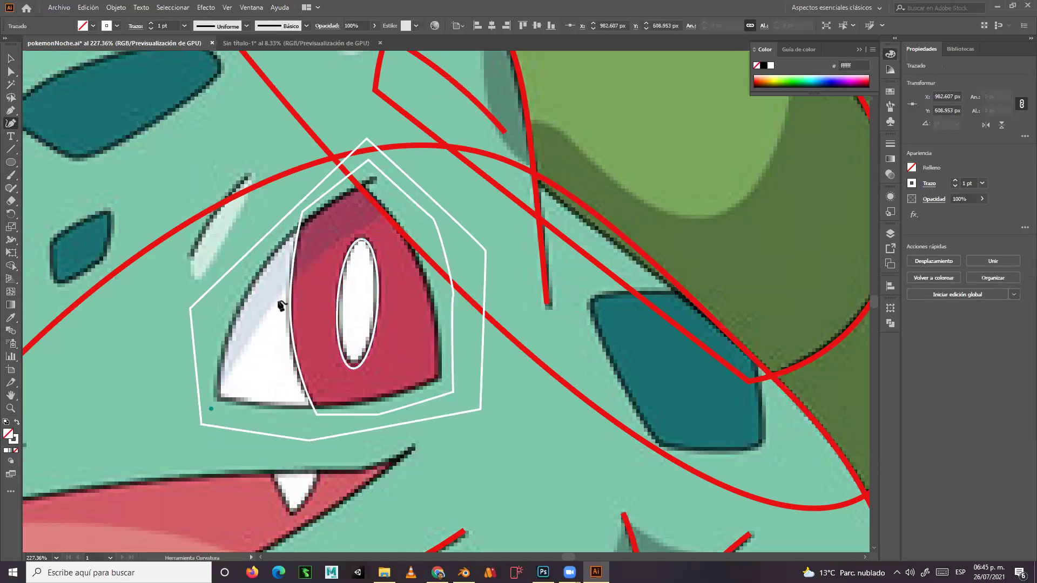
pyautogui.click(286, 286)
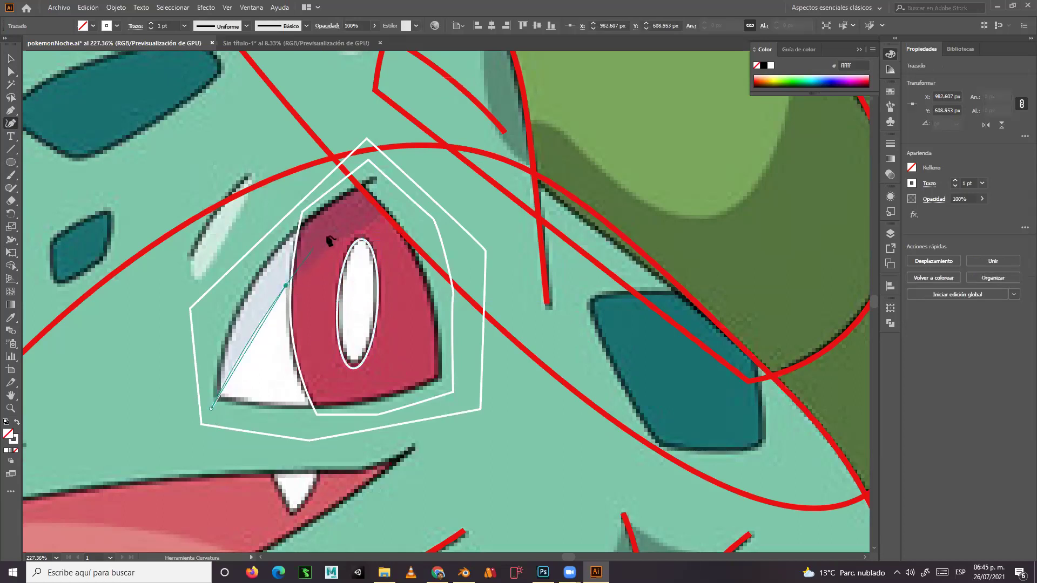
pyautogui.click(399, 210)
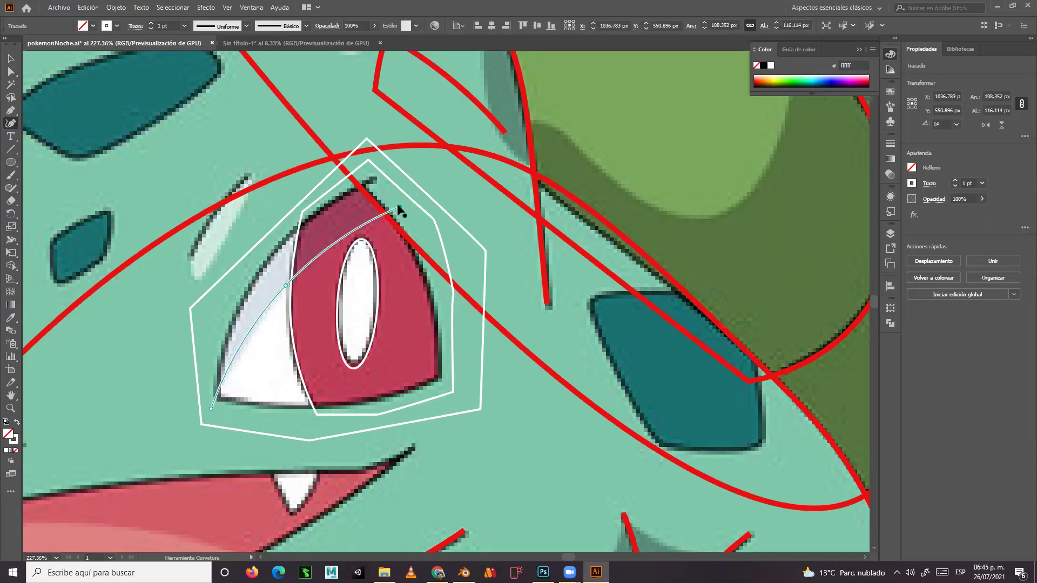
pyautogui.click(365, 152)
pyautogui.click(243, 211)
pyautogui.click(203, 314)
pyautogui.click(211, 409)
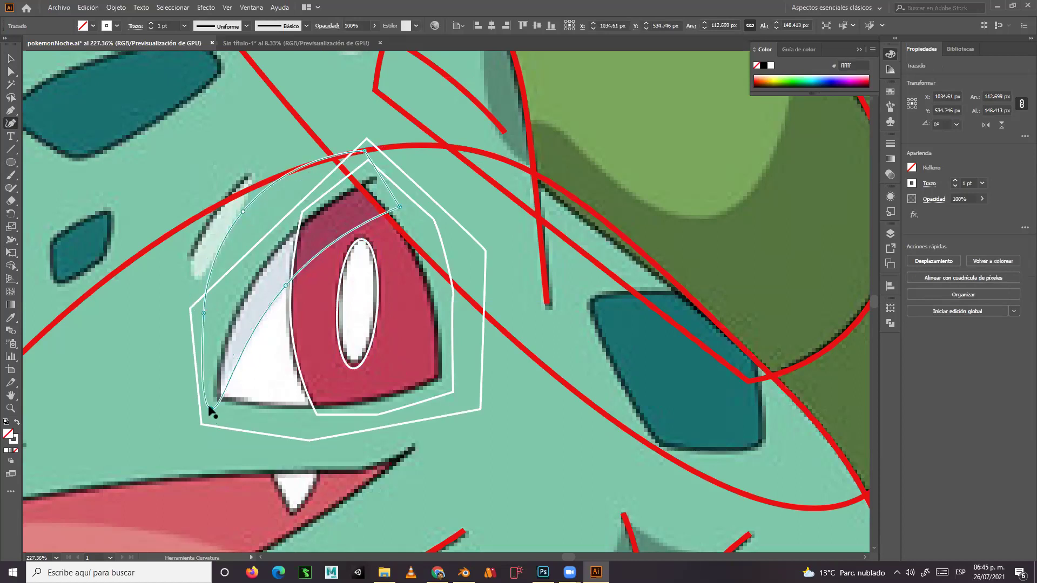
# Give the pupil ellipse a white fill and no stroke.
pyautogui.click(11, 61)
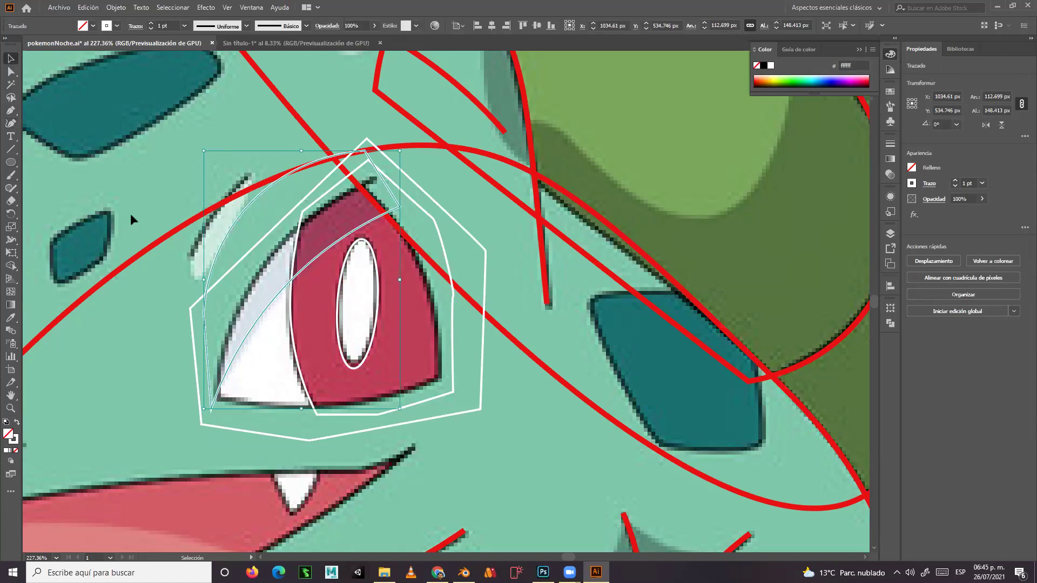
pyautogui.click(372, 350)
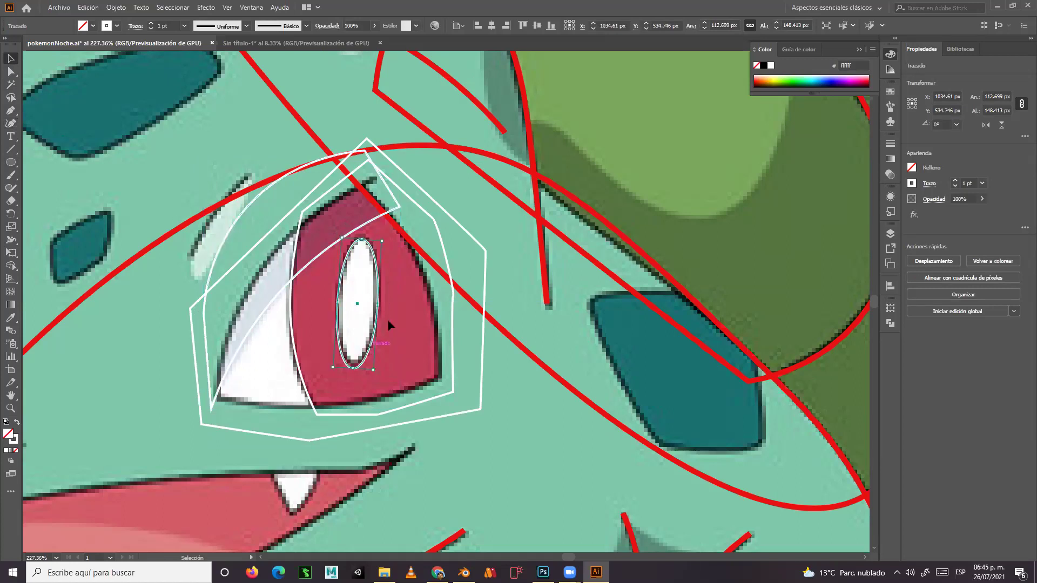
pyautogui.click(17, 423)
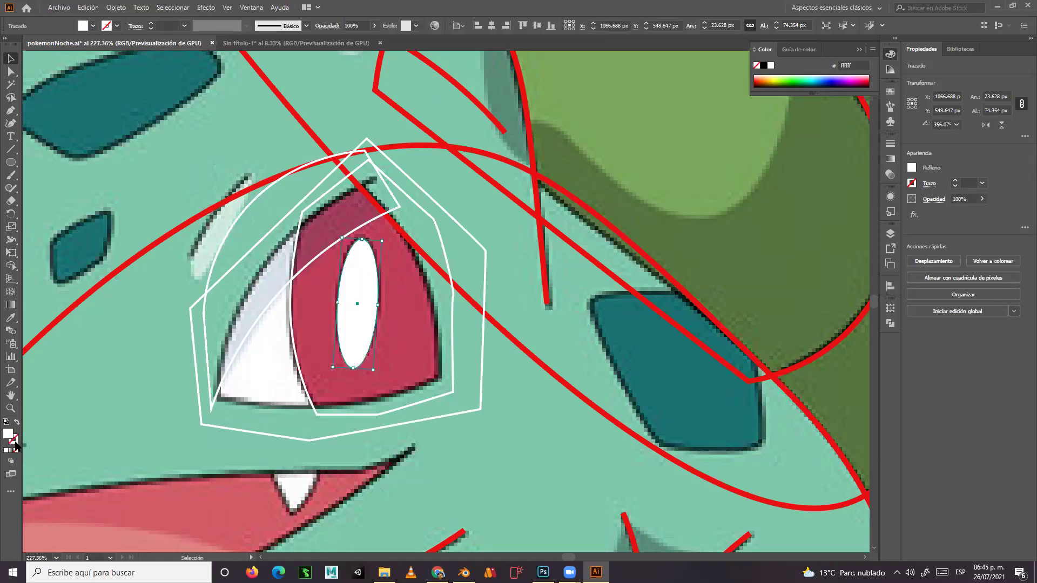
# Give the white pupil ellipse a black 000000 stroke with a weight of 2 pt.
pyautogui.doubleClick(15, 441)
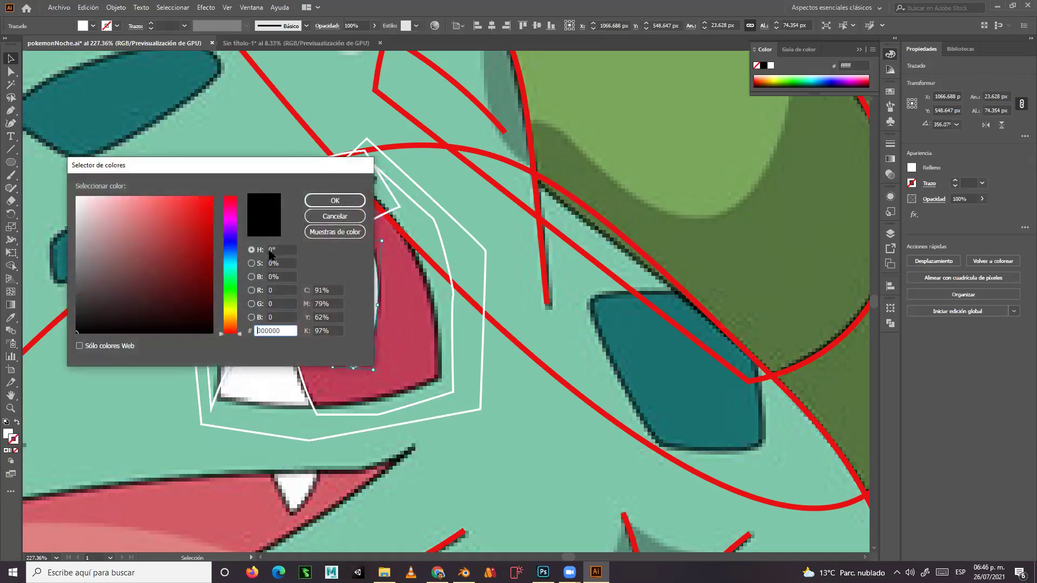
pyautogui.click(333, 201)
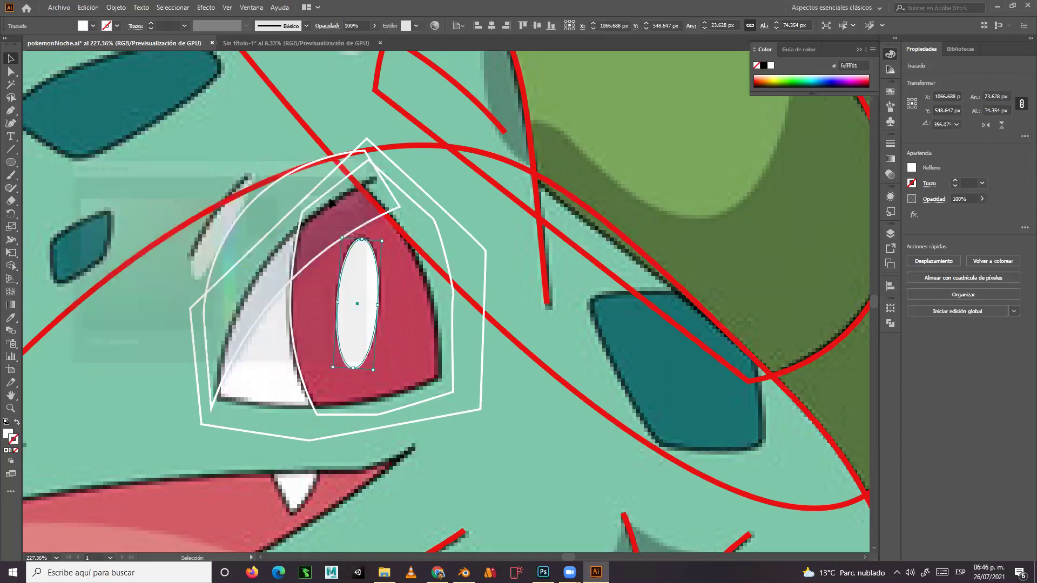
pyautogui.doubleClick(18, 442)
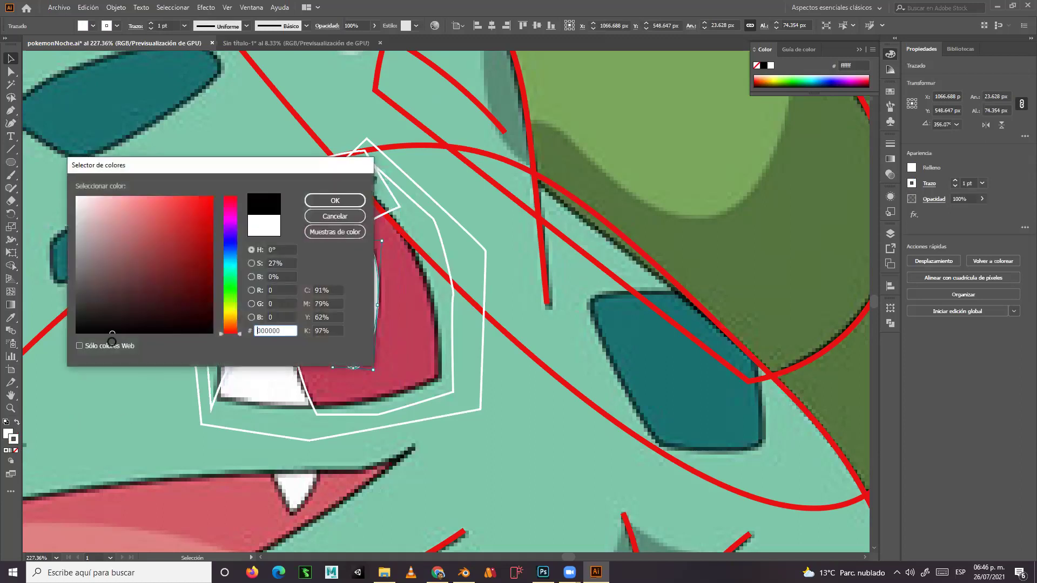
pyautogui.click(349, 201)
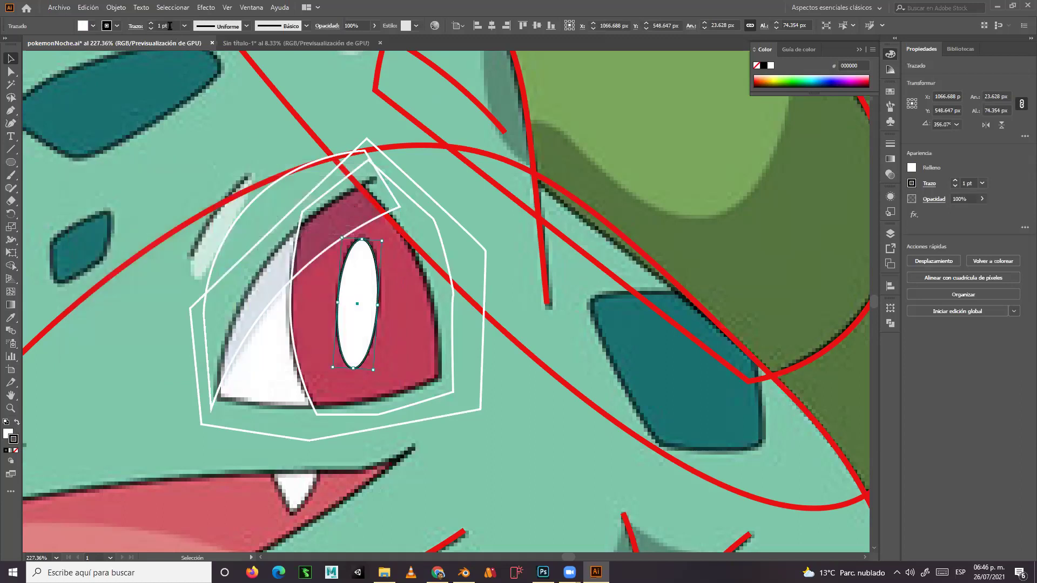
pyautogui.click(151, 24)
pyautogui.click(151, 24)
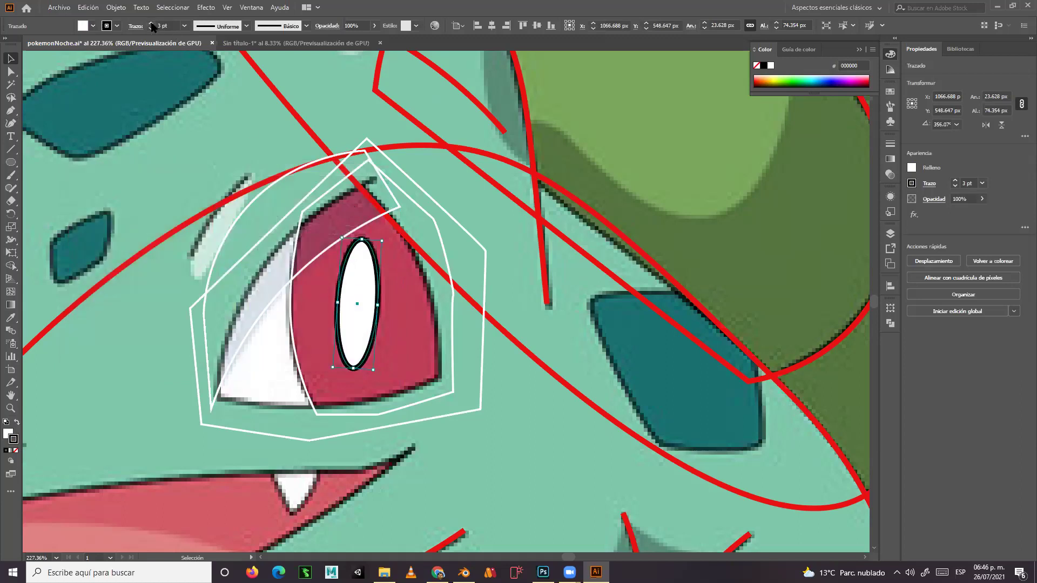
pyautogui.click(151, 28)
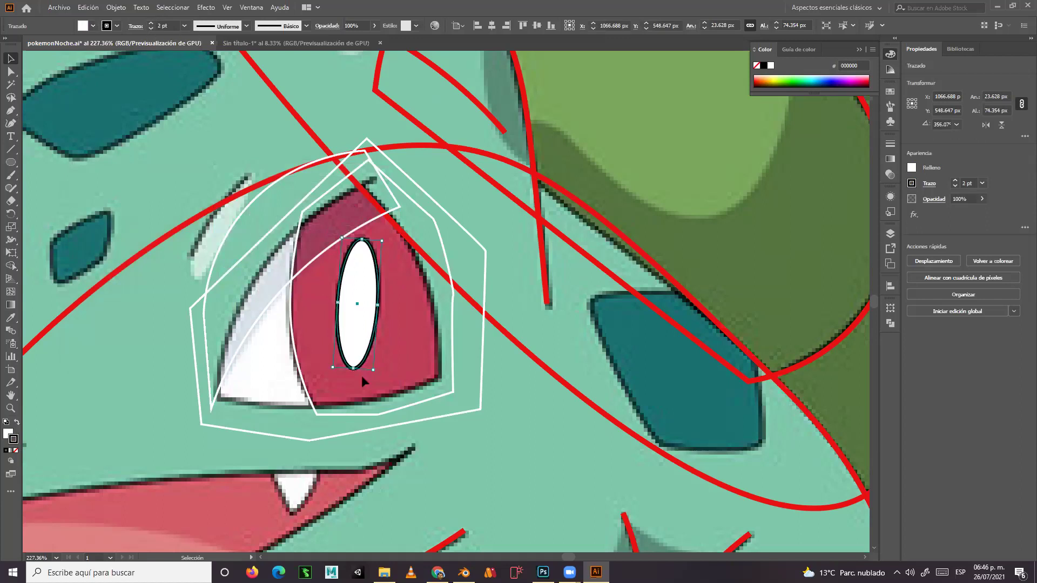
# Fill the iris shape with the red sampled from the iris in the reference image using the Eyedropper.
pyautogui.click(306, 385)
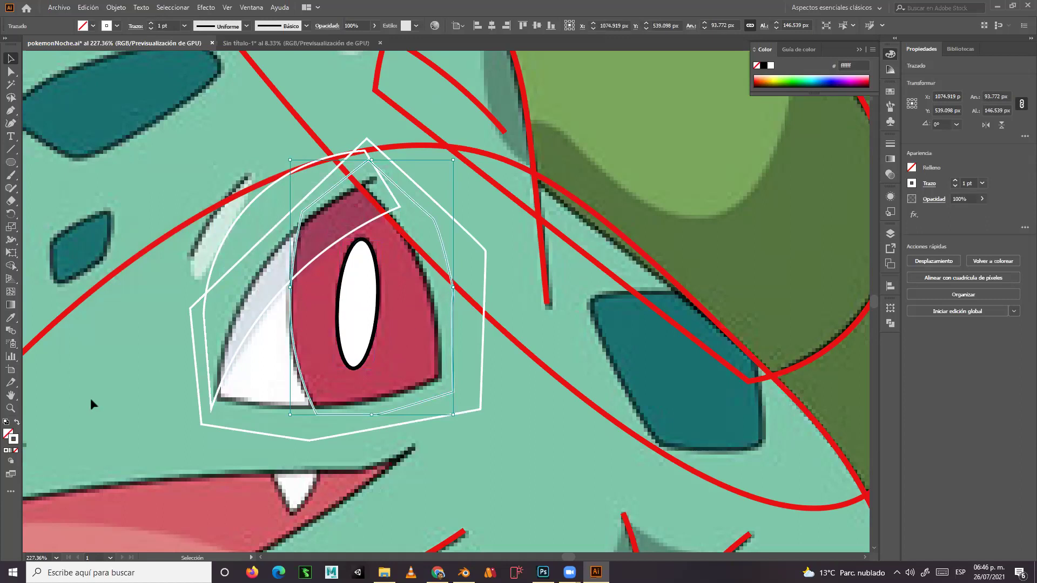
pyautogui.click(12, 318)
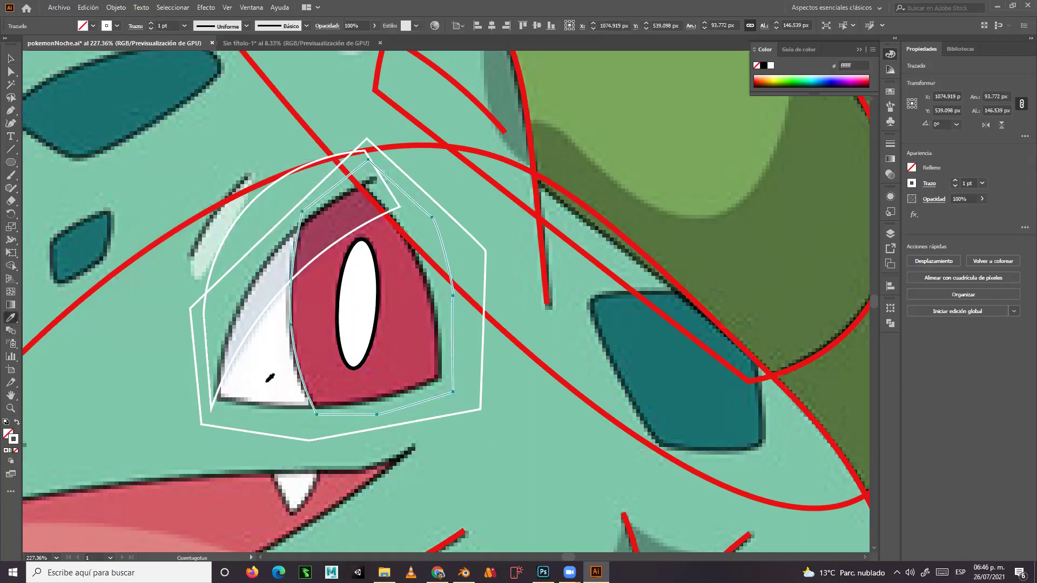
pyautogui.click(411, 312)
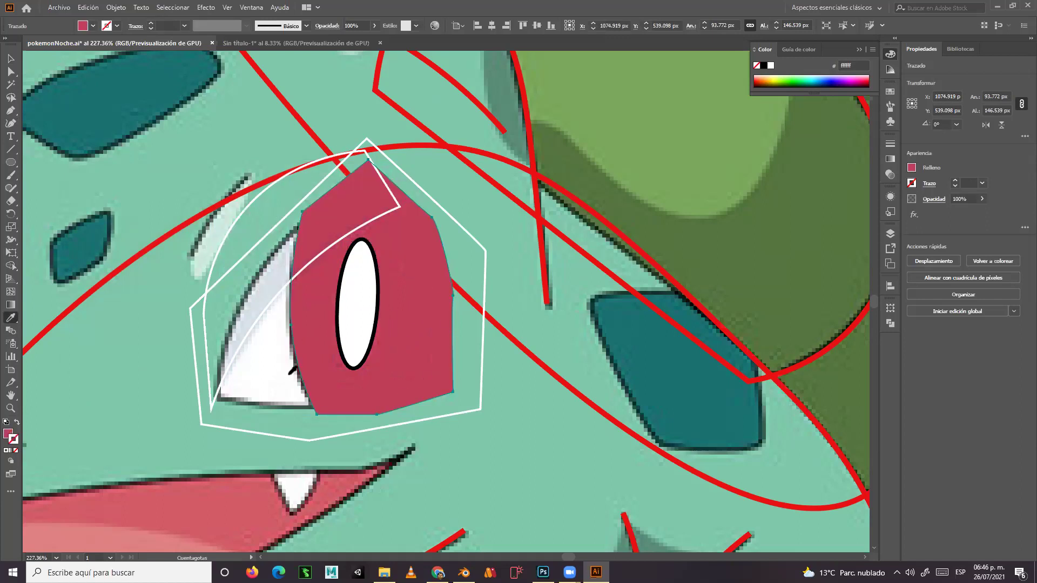
pyautogui.click(11, 58)
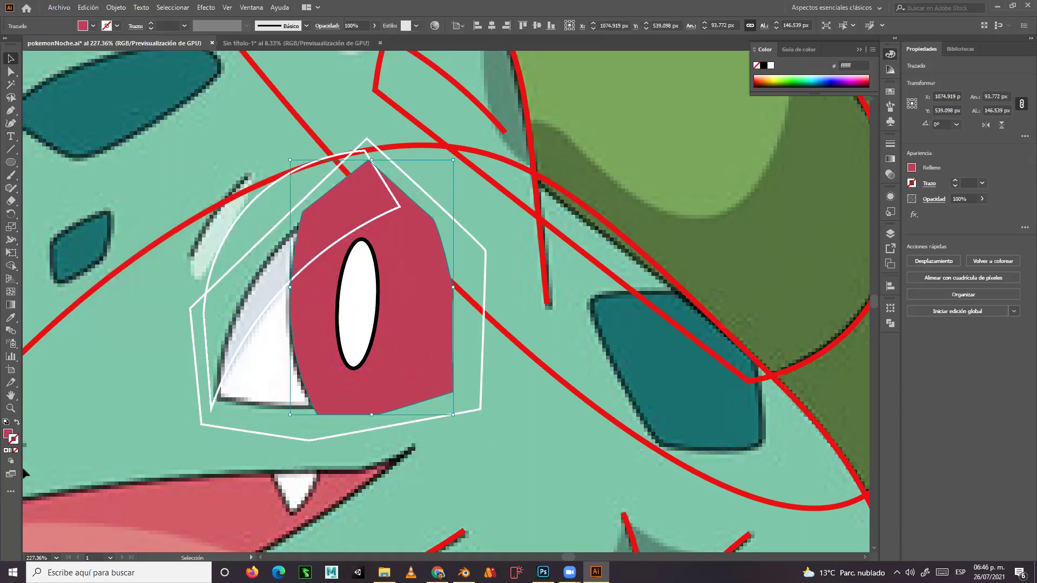
# Give the red iris shape a black 000000 stroke with a weight of 2 pt.
pyautogui.doubleClick(16, 442)
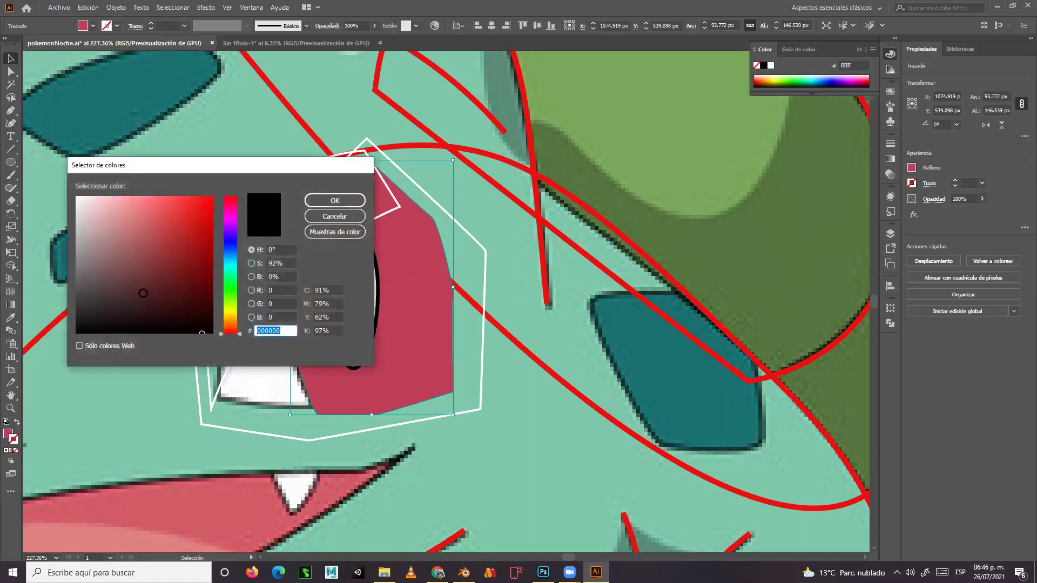
pyautogui.press('Return')
pyautogui.doubleClick(15, 442)
pyautogui.click(105, 333)
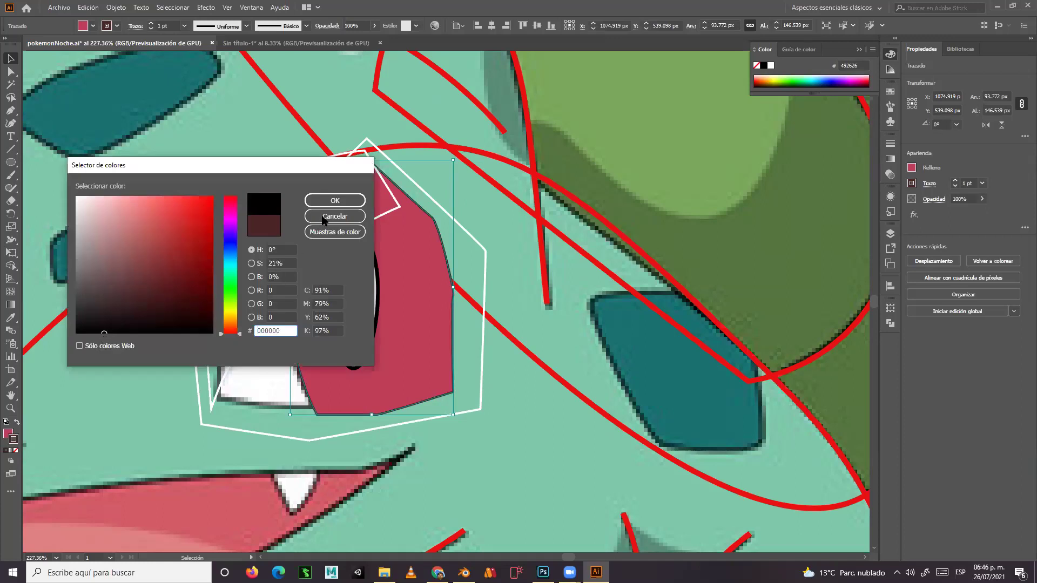
pyautogui.click(339, 201)
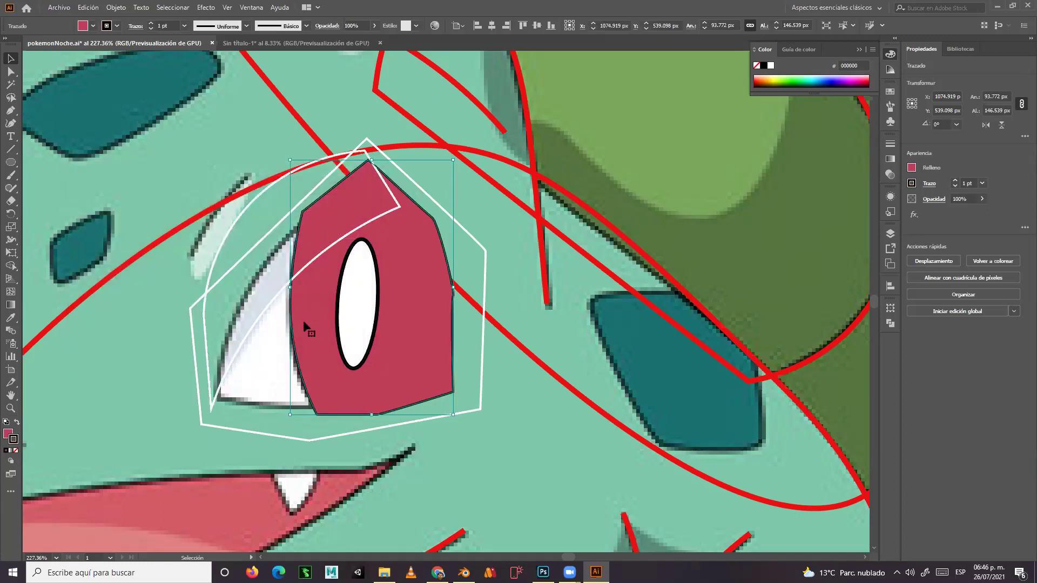
pyautogui.click(151, 24)
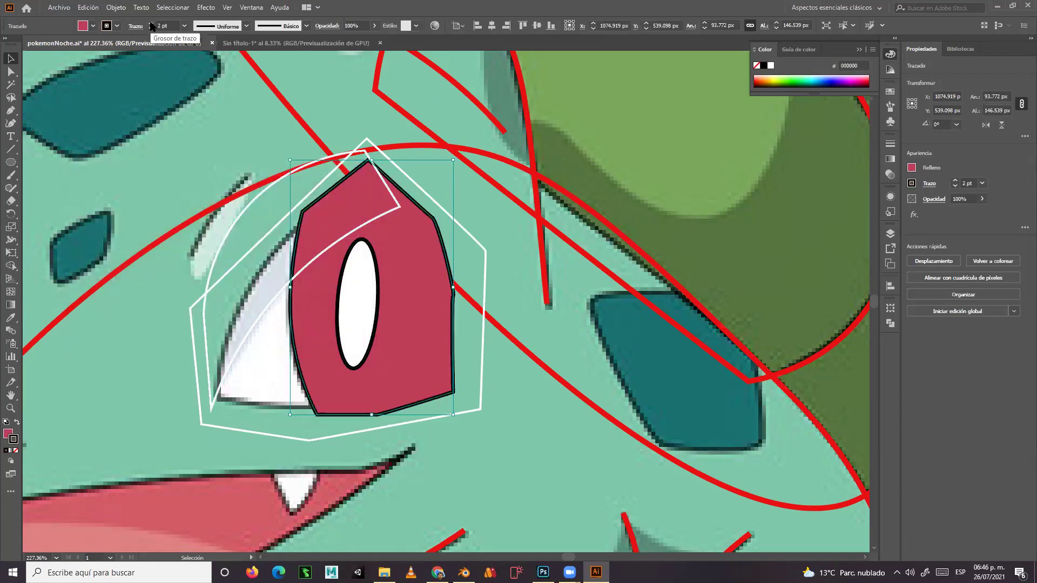
# Remove the stroke from the curved shadow shape above the eye and fill it with near-black 070202.
pyautogui.click(273, 301)
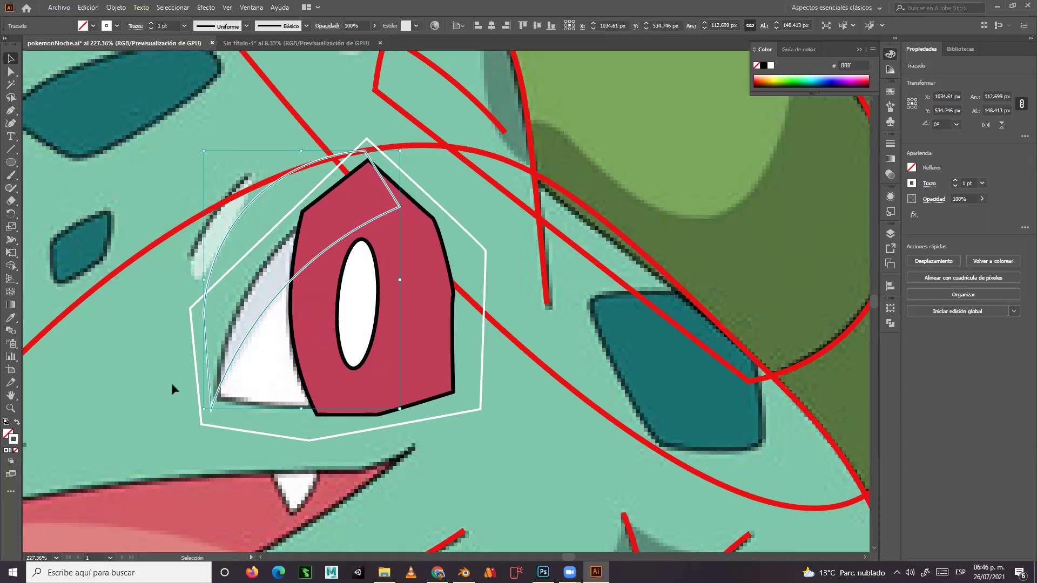
pyautogui.click(7, 432)
pyautogui.click(15, 451)
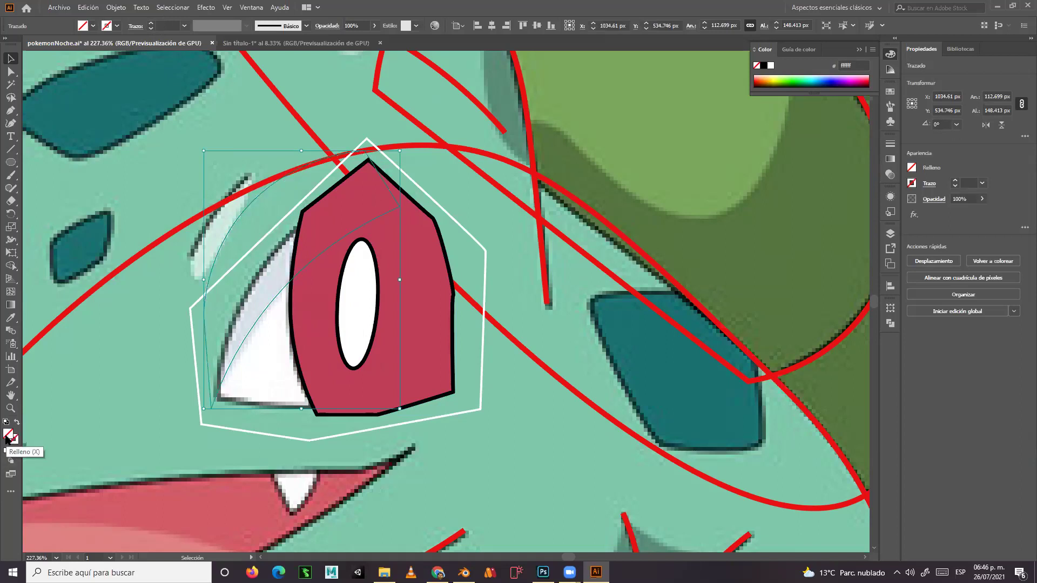
pyautogui.doubleClick(8, 435)
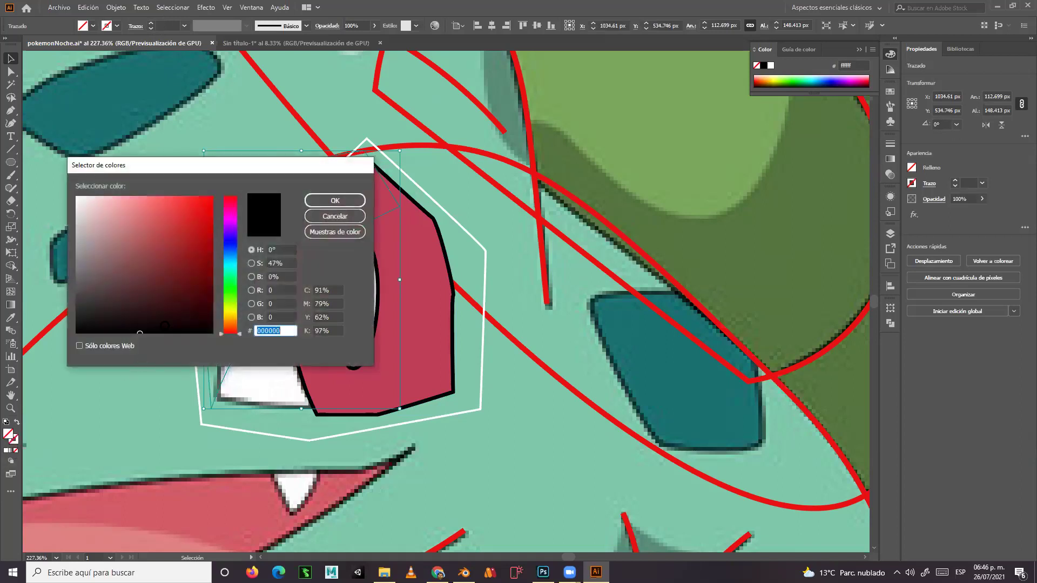
pyautogui.write('ffffff')
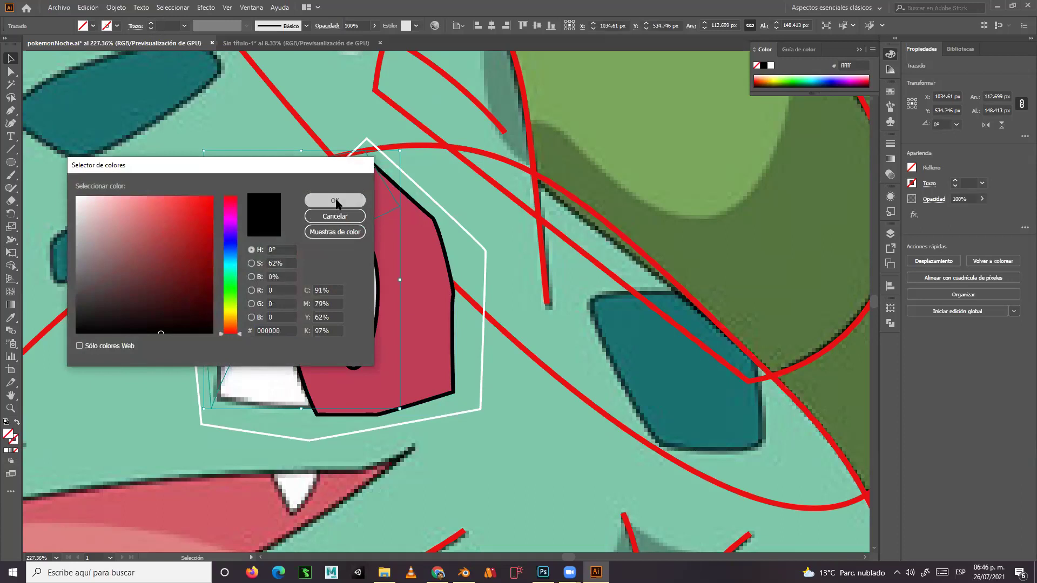
pyautogui.click(334, 200)
pyautogui.doubleClick(8, 435)
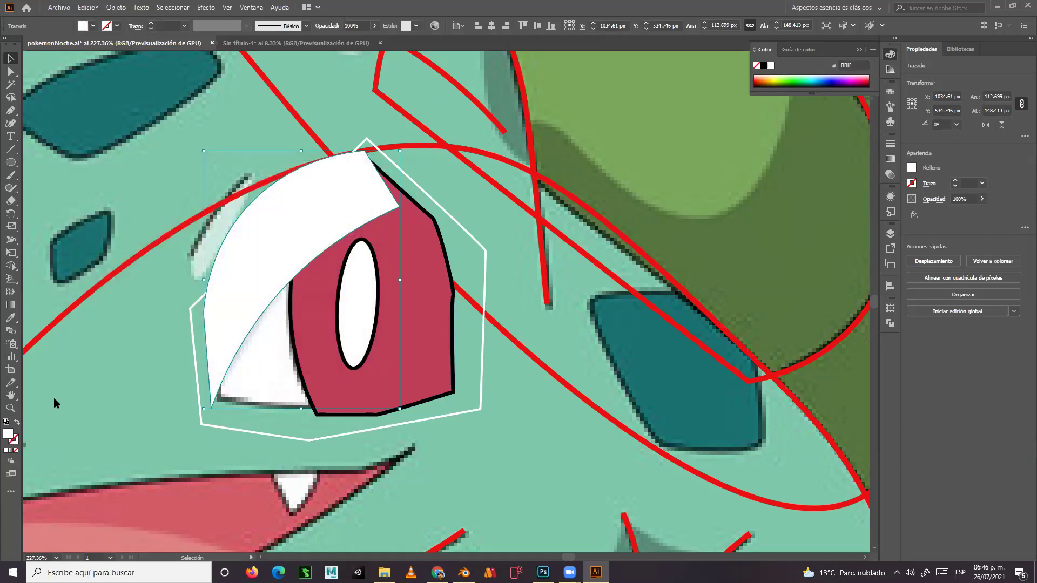
pyautogui.click(170, 328)
pyautogui.click(169, 329)
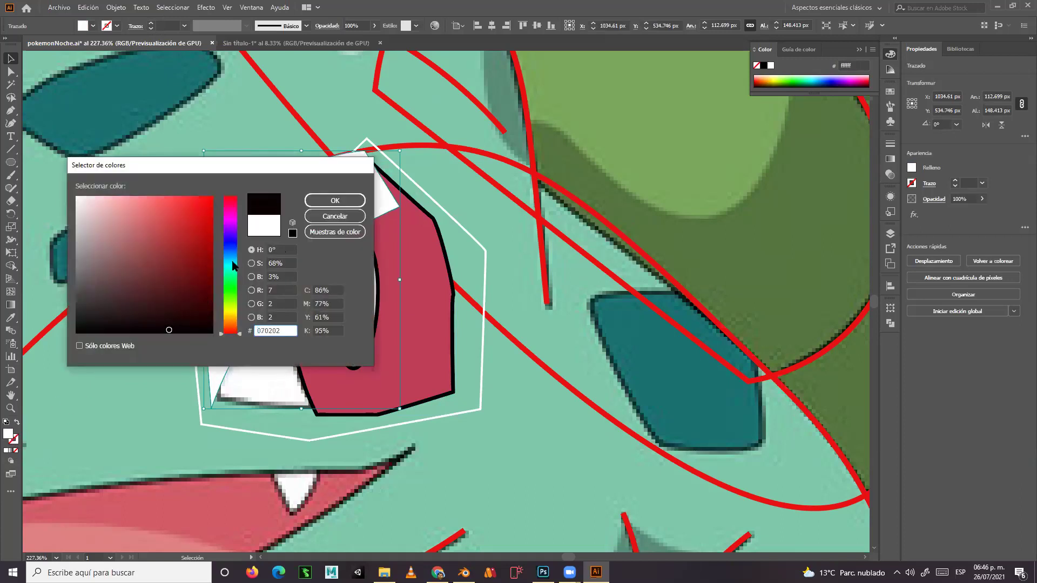
pyautogui.click(320, 199)
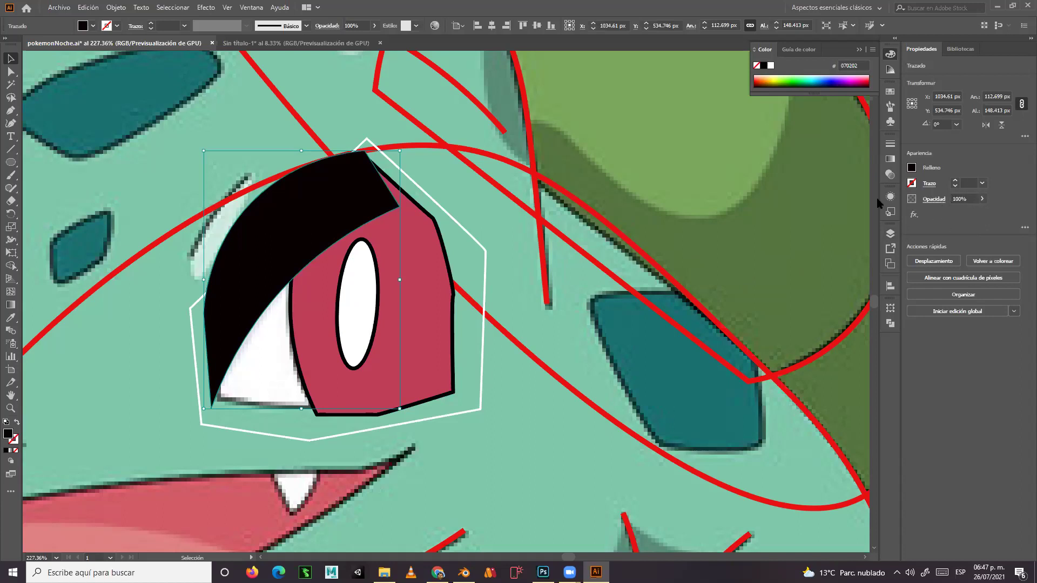
# Reduce the shadow shape's opacity to 15%.
pyautogui.click(374, 25)
pyautogui.click(349, 39)
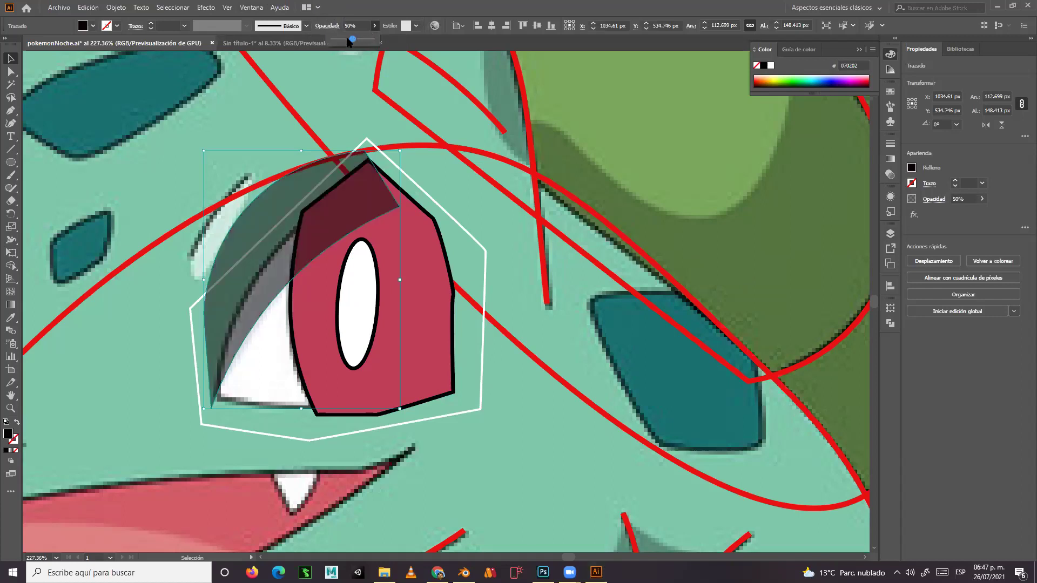
pyautogui.click(346, 40)
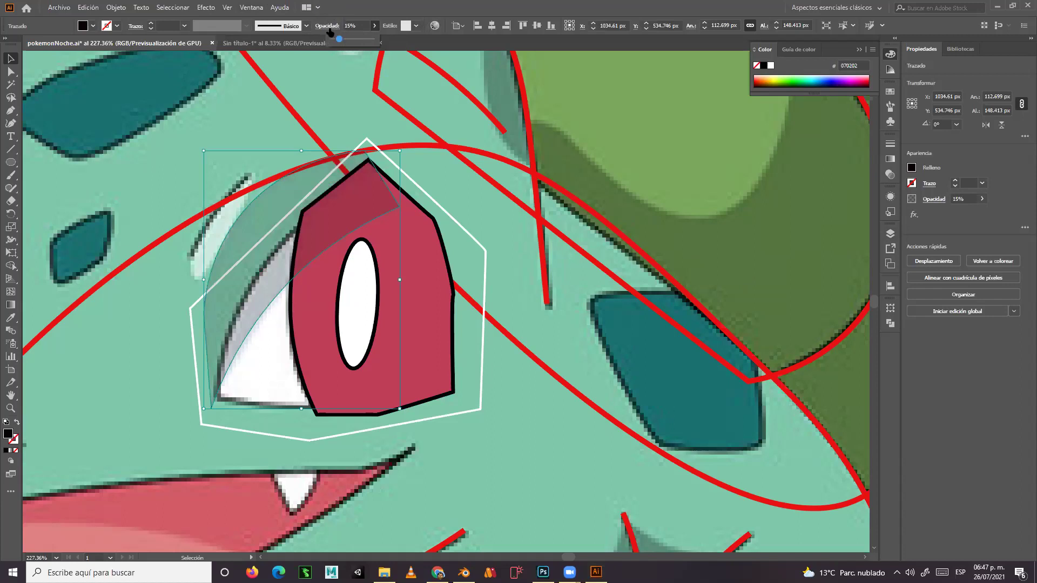
pyautogui.click(351, 15)
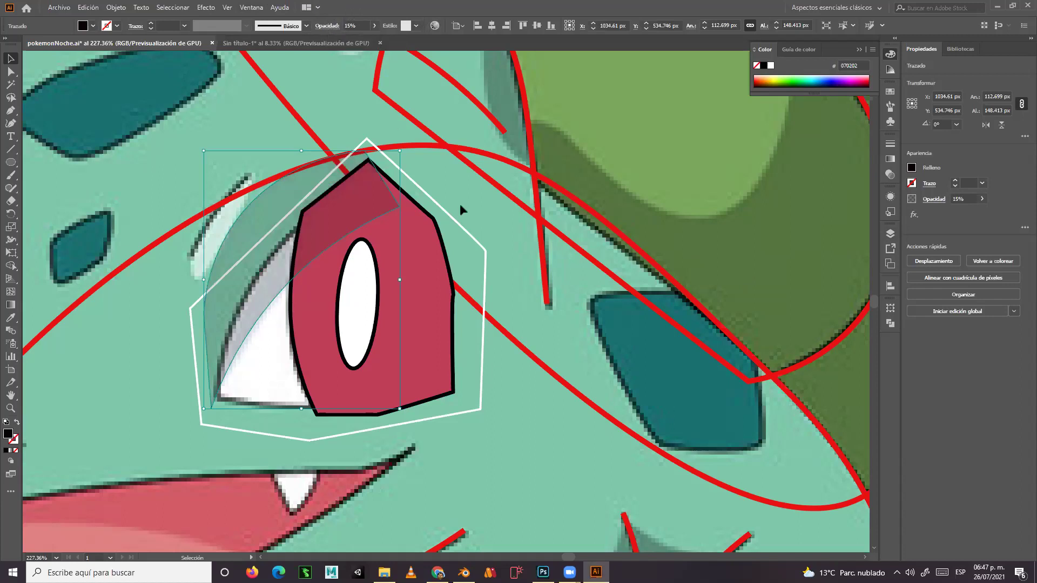
# Give the outer eye shape a white fill without stroke, and group it with the shadow, iris and pupil.
pyautogui.click(482, 325)
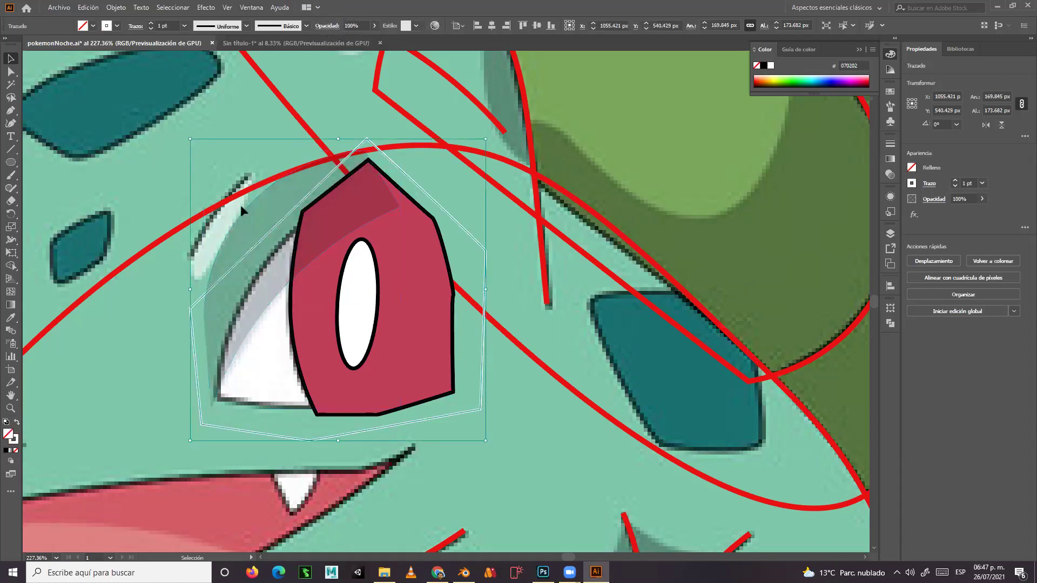
pyautogui.click(18, 424)
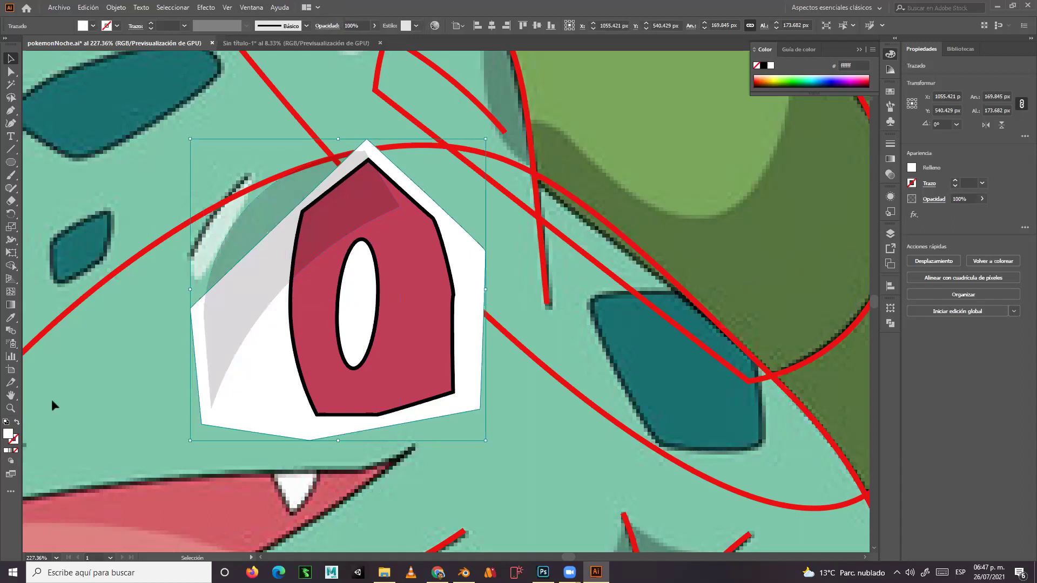
pyautogui.keyDown('shift'); pyautogui.click(246, 334); pyautogui.keyUp('shift')
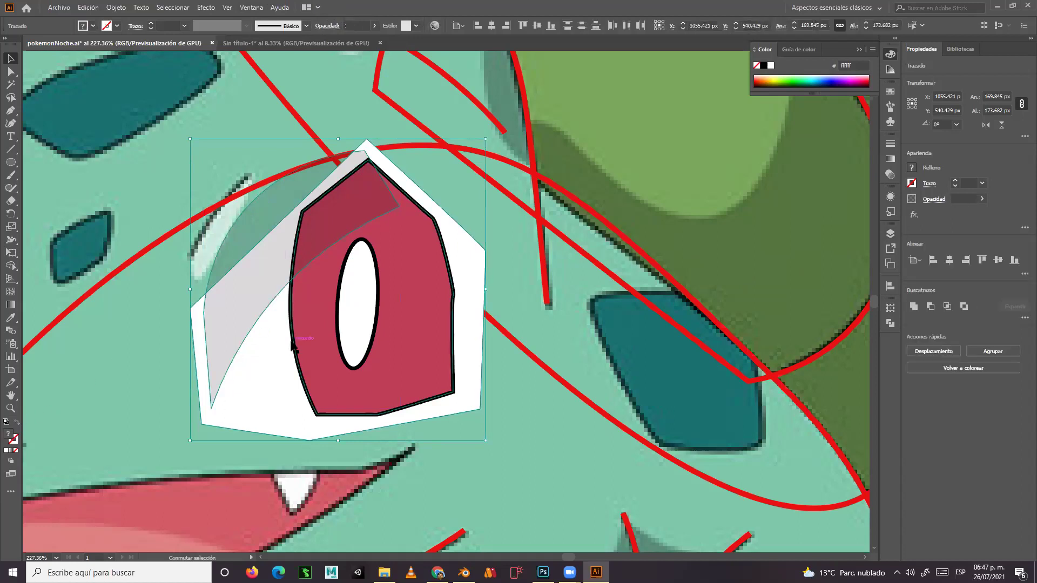
pyautogui.press('a')
pyautogui.press('v')
pyautogui.hotkey('ctrl', 'g')
# Try moving the grouped eye shapes freely away from the reference eye, and undo those moves.
pyautogui.rightClick(339, 327)
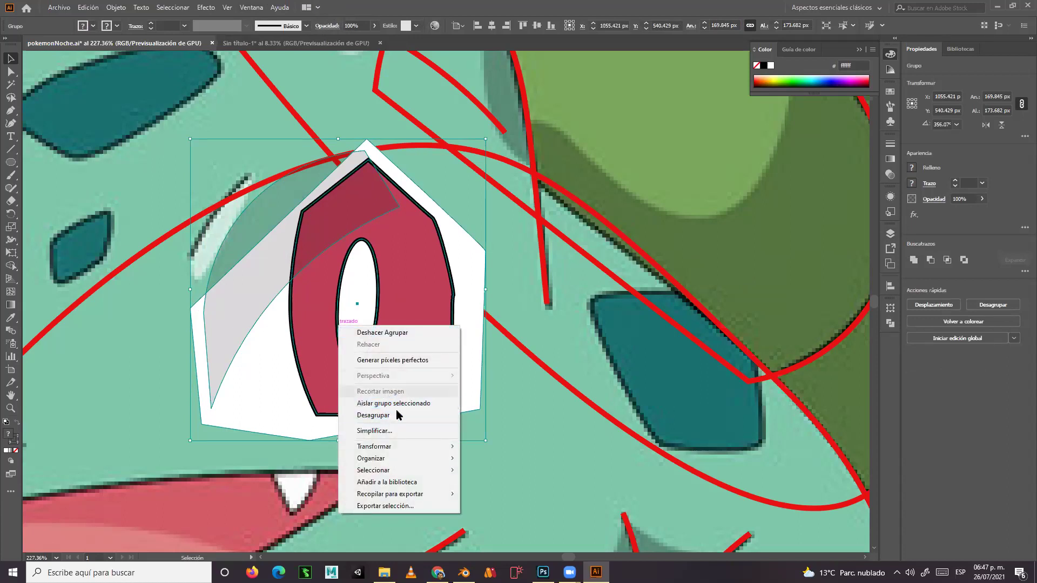
pyautogui.click(542, 264)
pyautogui.click(505, 289)
pyautogui.moveTo(382, 338); pyautogui.dragTo(507, 266)
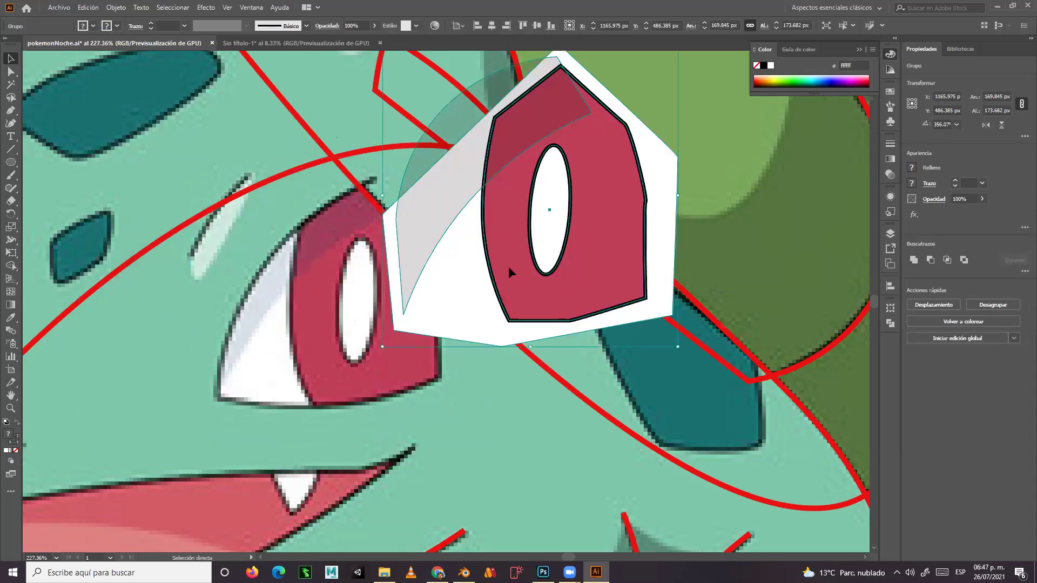
pyautogui.hotkey('ctrl', 'z')
pyautogui.hotkey('ctrl', 'z')
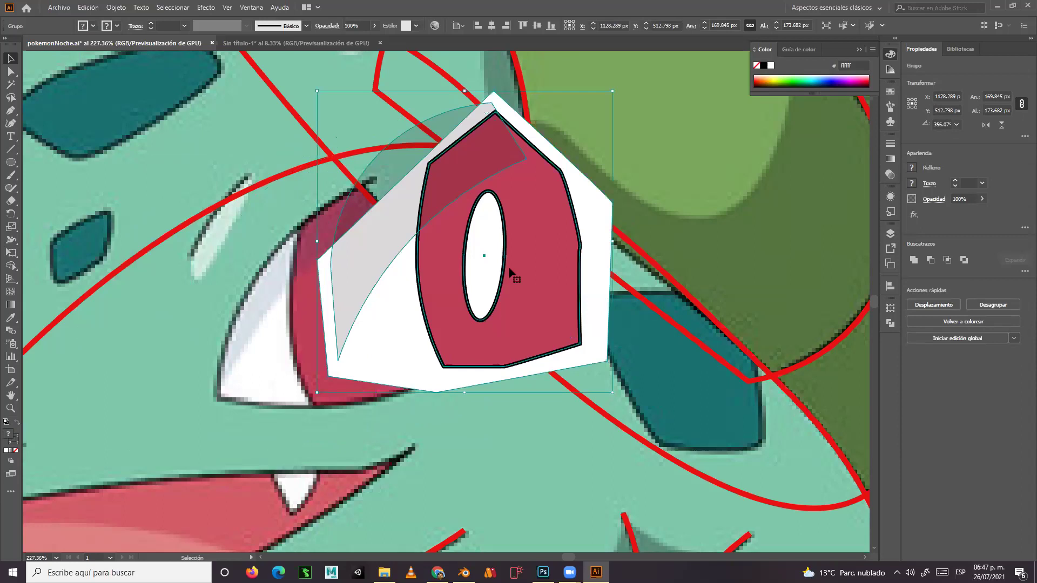
pyautogui.hotkey('ctrl', 'z')
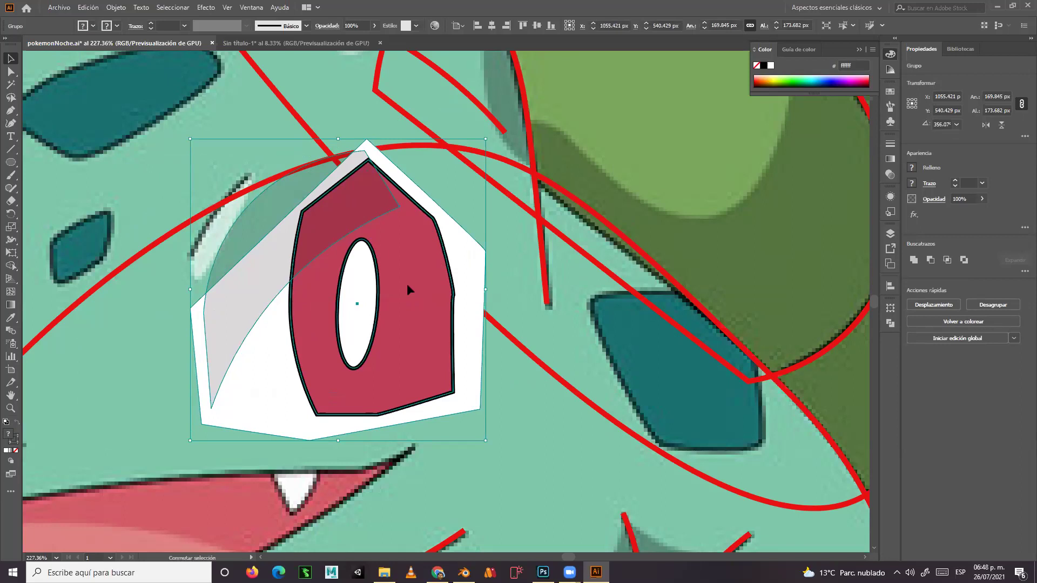
# Move the grouped eye shapes horizontally 150 px to the right, clear of the reference eye.
pyautogui.press('shift')
pyautogui.hotkey('shift', 'Right')
pyautogui.hotkey('shift', 'Right')
pyautogui.hotkey('shift', 'Right')
pyautogui.hotkey('shift', 'Right')
pyautogui.hotkey('shift', 'Right')
pyautogui.hotkey('shift', 'Right')
pyautogui.hotkey('shift', 'Right')
pyautogui.hotkey('shift', 'Right')
pyautogui.hotkey('shift', 'Right')
pyautogui.hotkey('shift', 'Right')
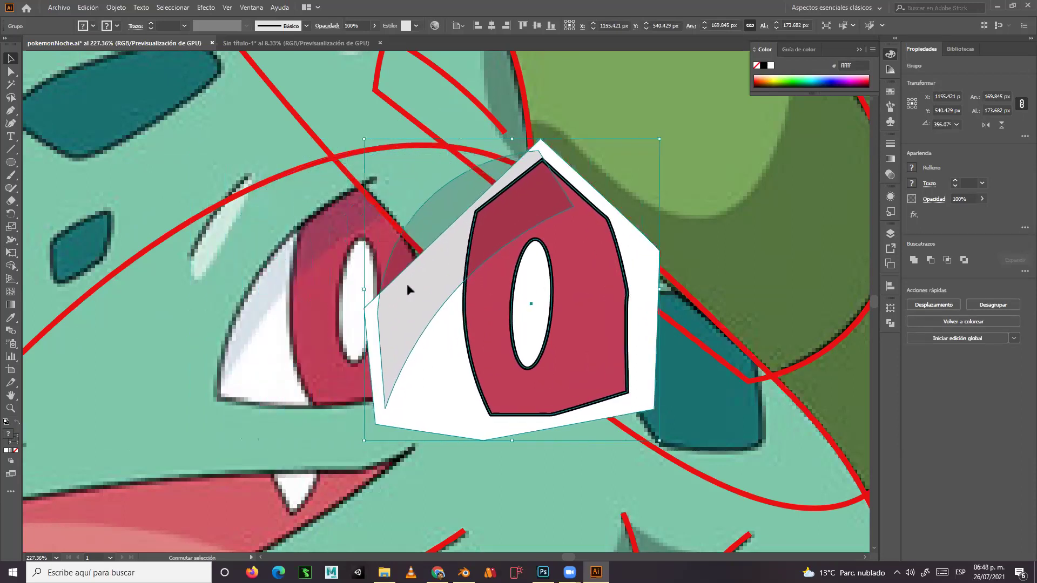
pyautogui.hotkey('shift', 'Right')
pyautogui.hotkey('shift', 'Right')
pyautogui.hotkey('shift', 'Right')
pyautogui.hotkey('shift', 'Right')
pyautogui.hotkey('shift', 'Right')
pyautogui.hotkey('shift', 'Right')
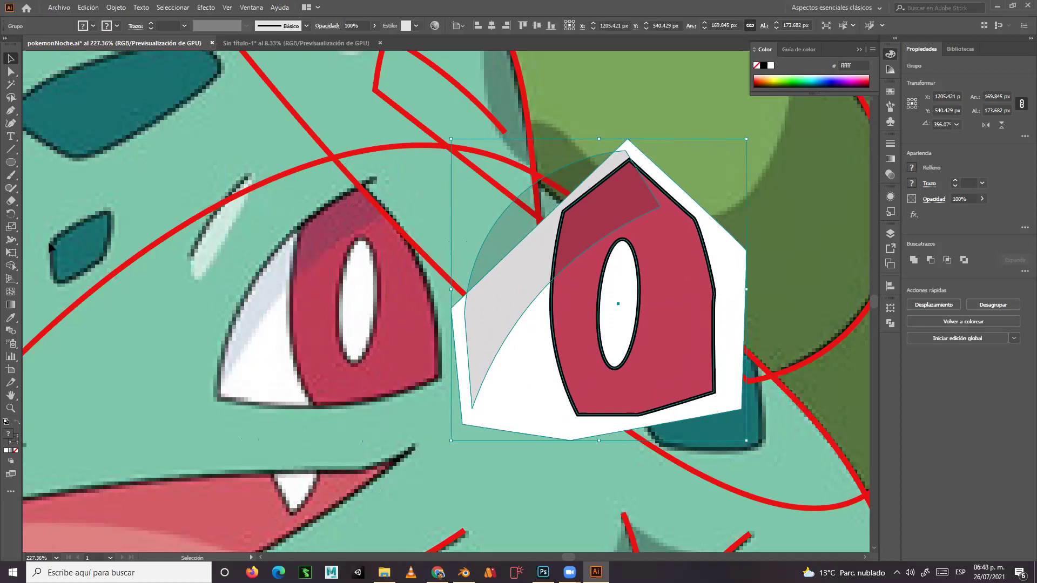
# Trace the reference eye's outer contour with the Curvature tool as a closed shape about 128 px wide and 128 px high.
pyautogui.click(11, 124)
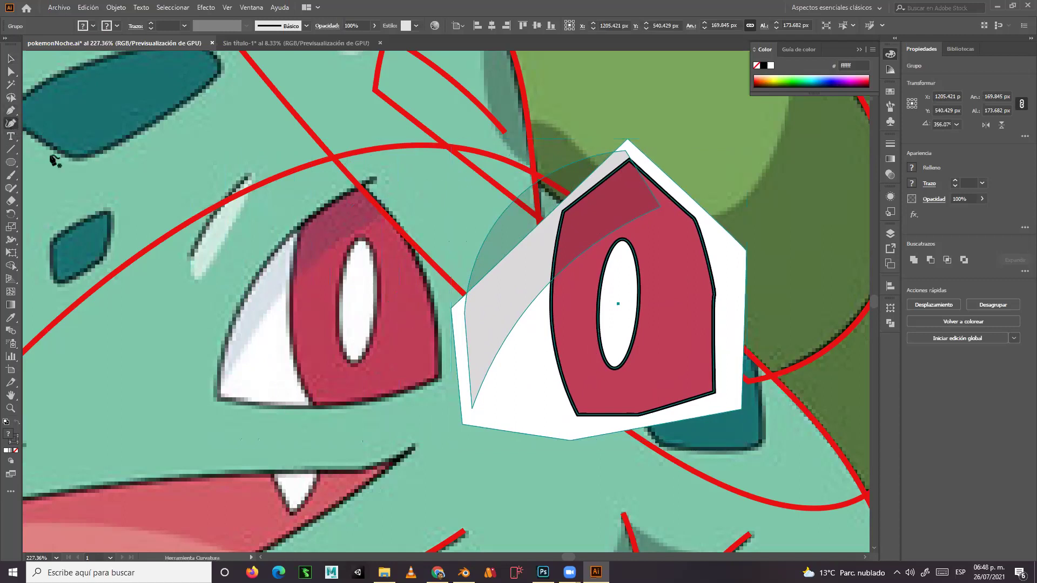
pyautogui.click(218, 402)
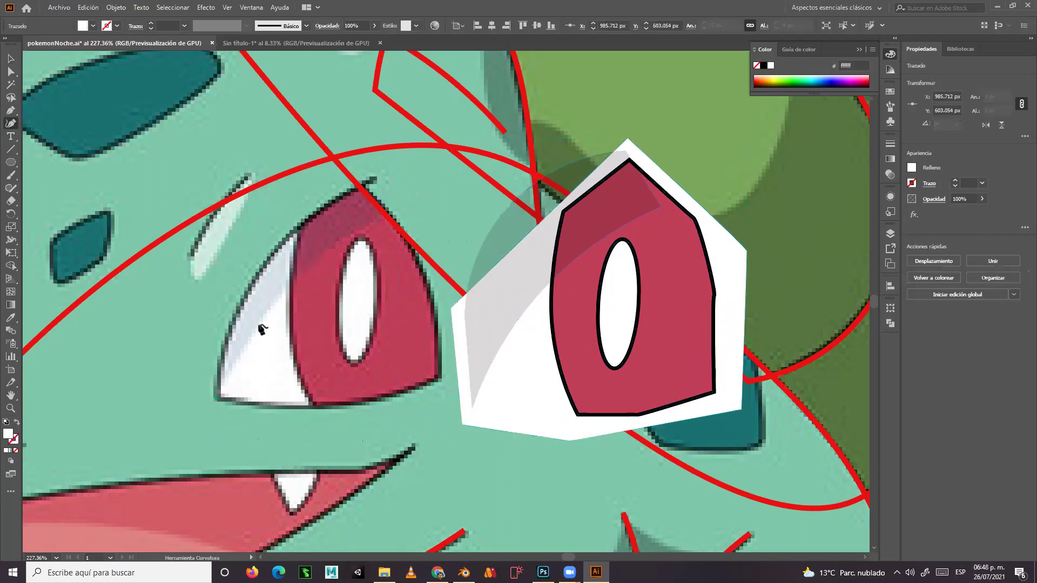
pyautogui.click(261, 268)
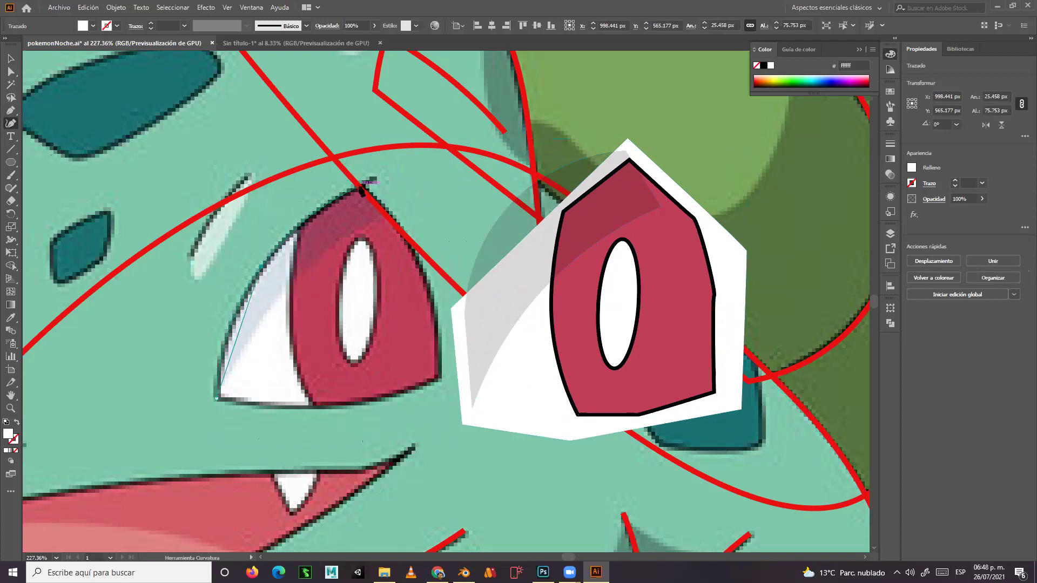
pyautogui.click(361, 186)
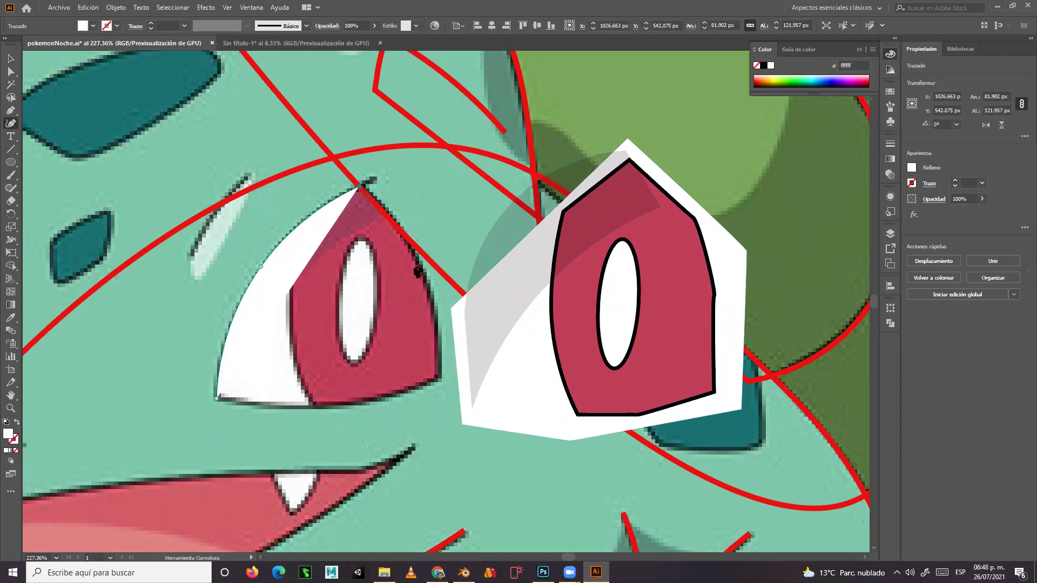
pyautogui.click(424, 275)
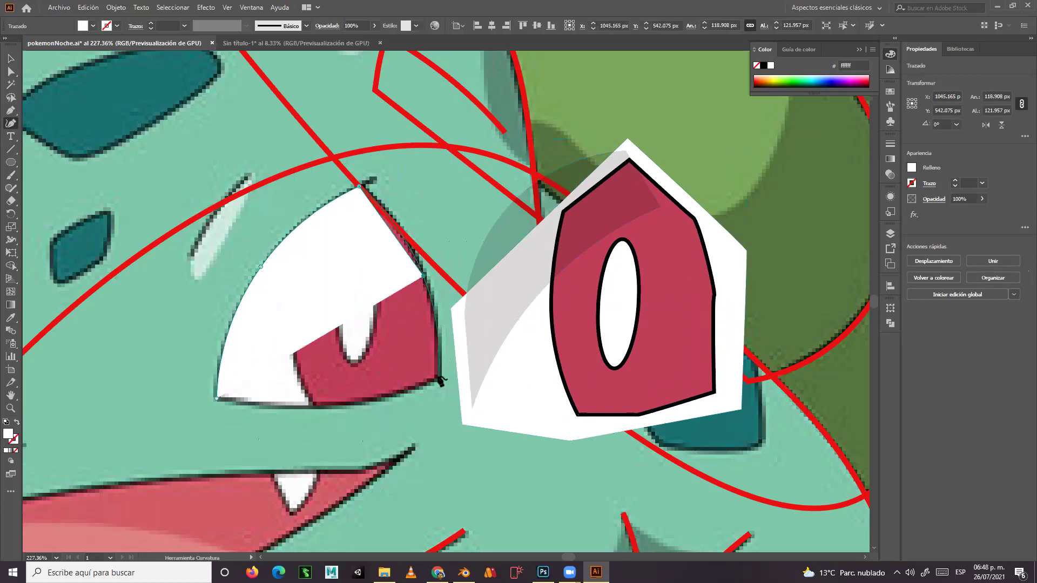
pyautogui.click(438, 377)
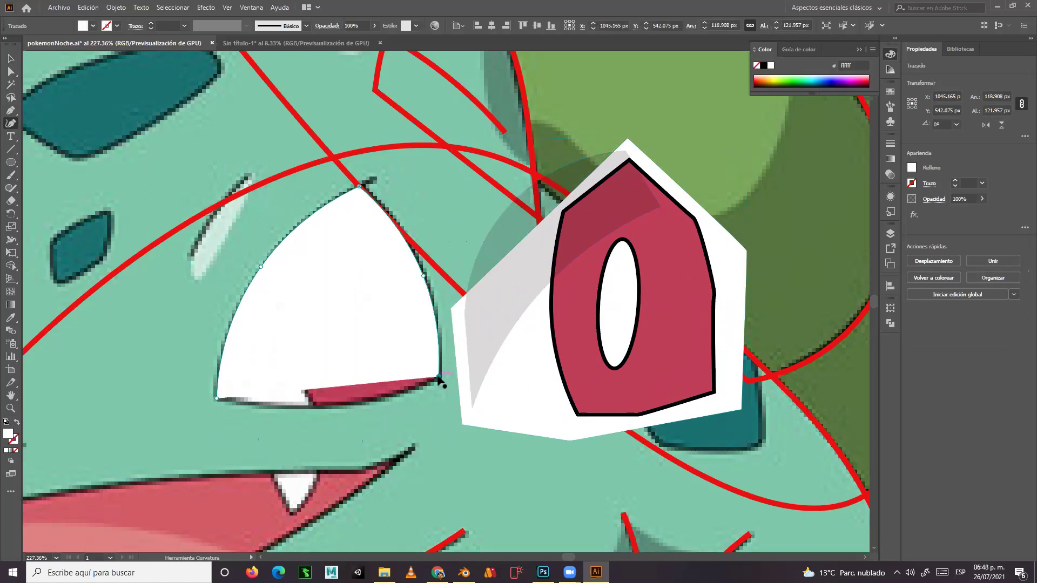
pyautogui.click(330, 407)
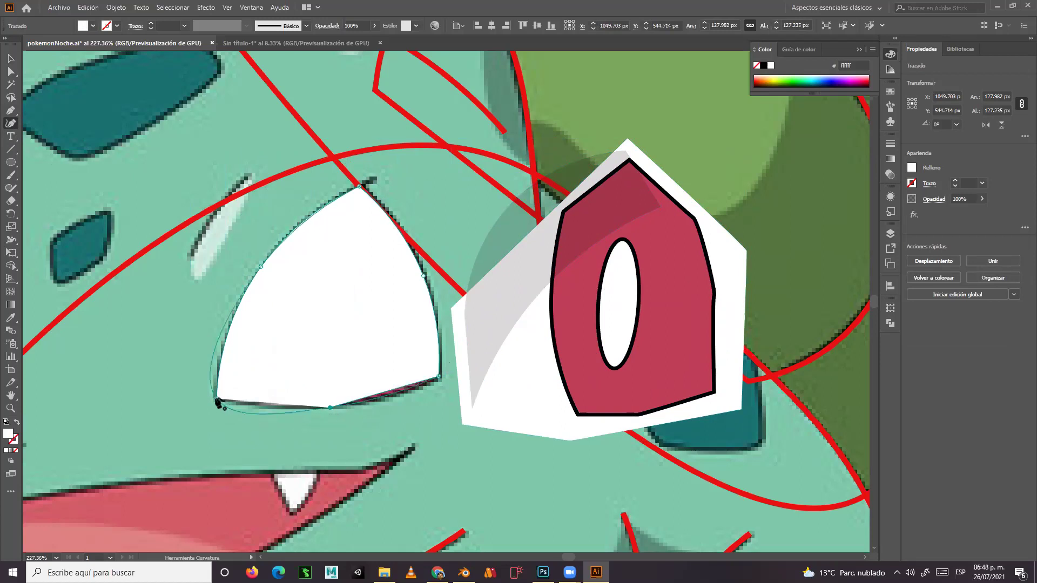
pyautogui.click(217, 400)
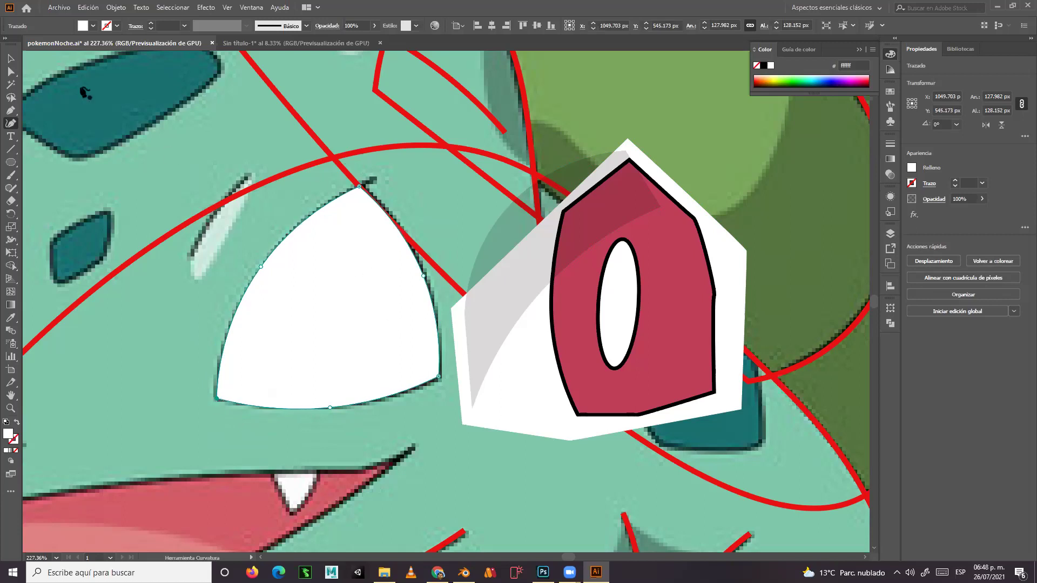
# Fill the newly traced eye outline with the red colour cc2929.
pyautogui.click(11, 58)
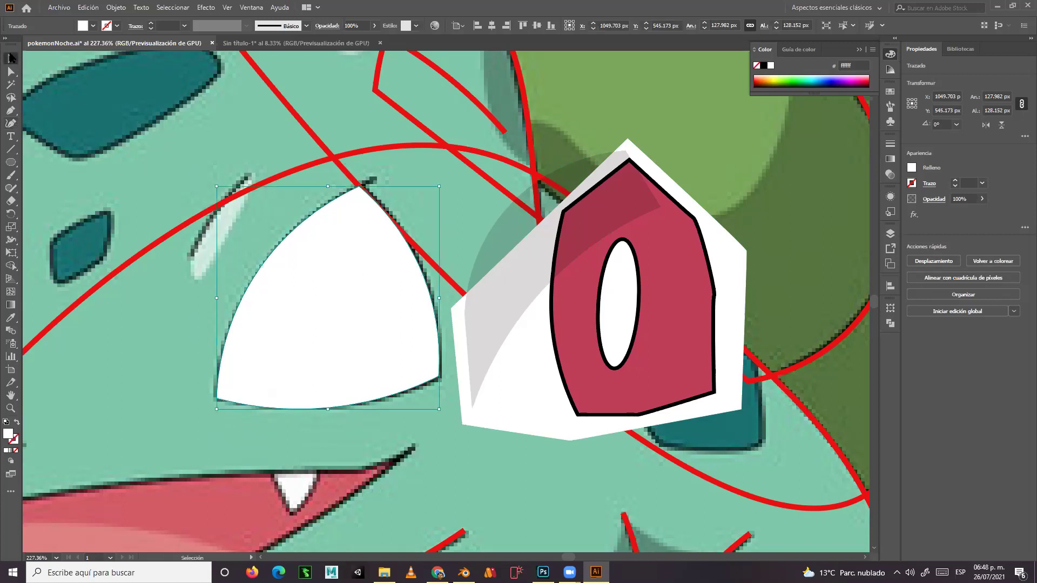
pyautogui.doubleClick(8, 433)
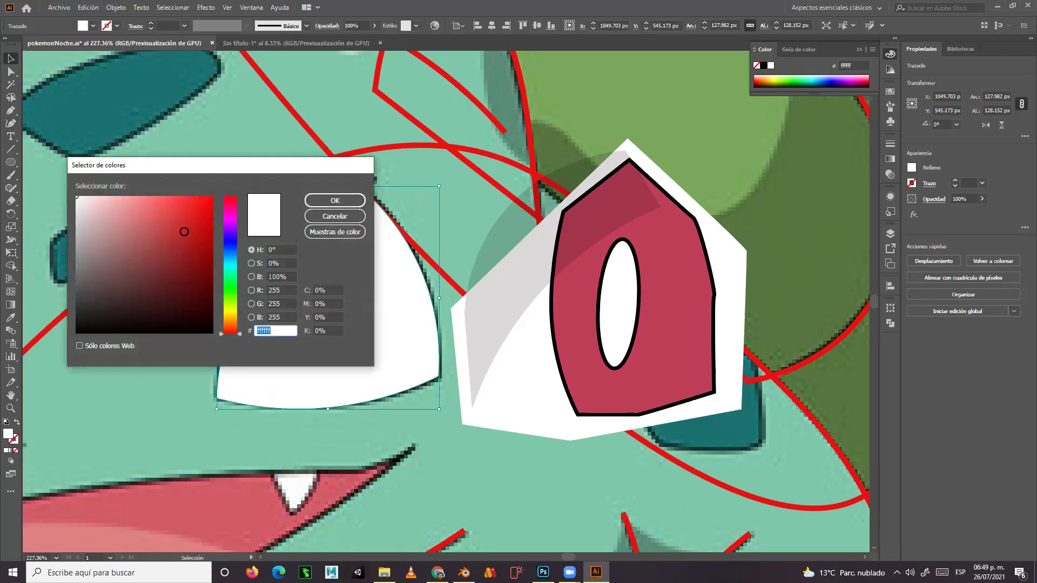
pyautogui.write('cc2929')
pyautogui.click(340, 200)
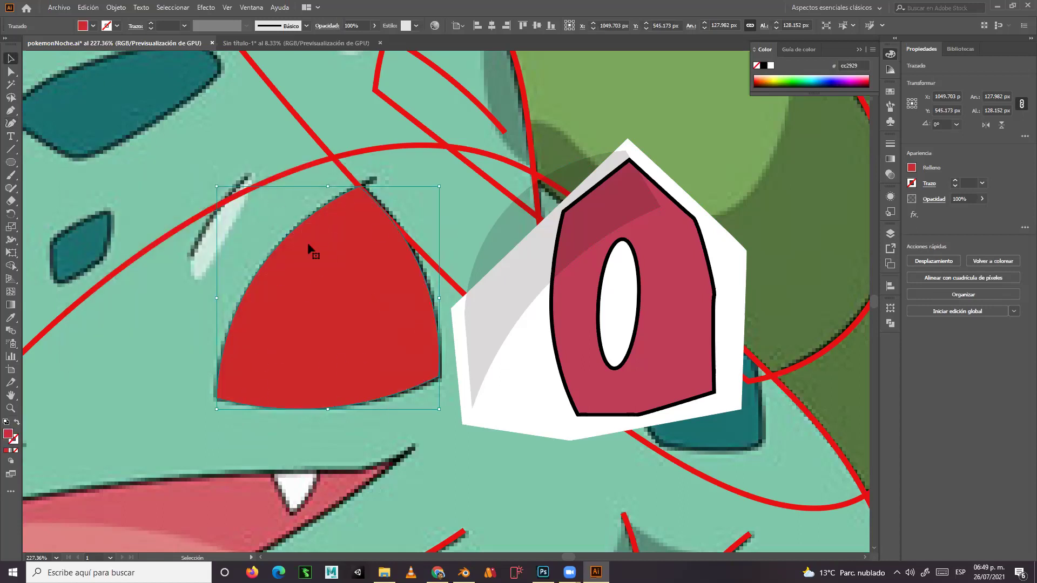
# Move the grouped eye shapes horizontally 160 px to the left, back over the reference eye and the red outline.
pyautogui.click(484, 283)
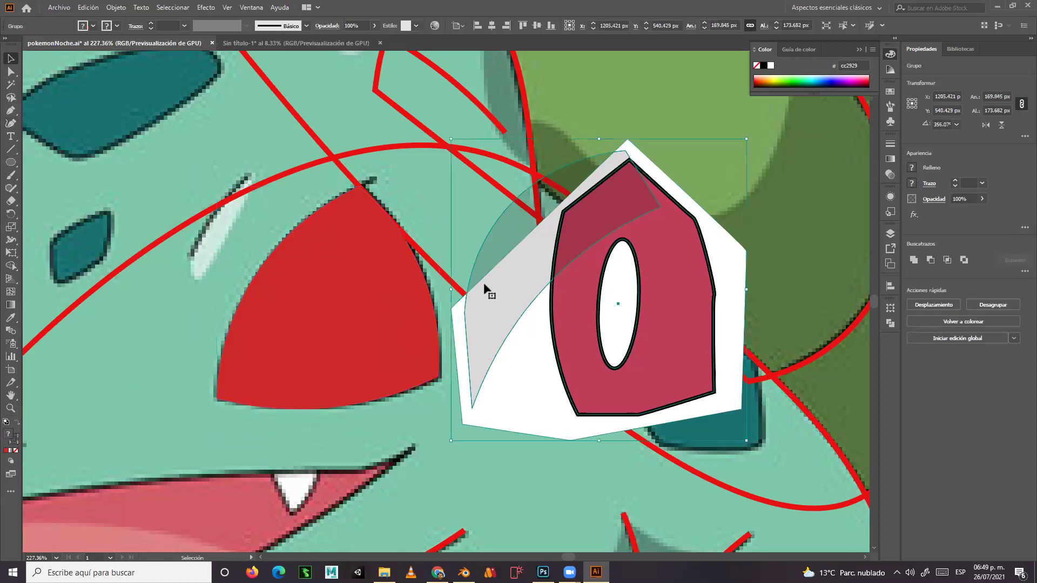
pyautogui.hotkey('shift', 'Left')
pyautogui.hotkey('shift', 'Left')
pyautogui.hotkey('shift', 'Left')
pyautogui.hotkey('shift', 'Left')
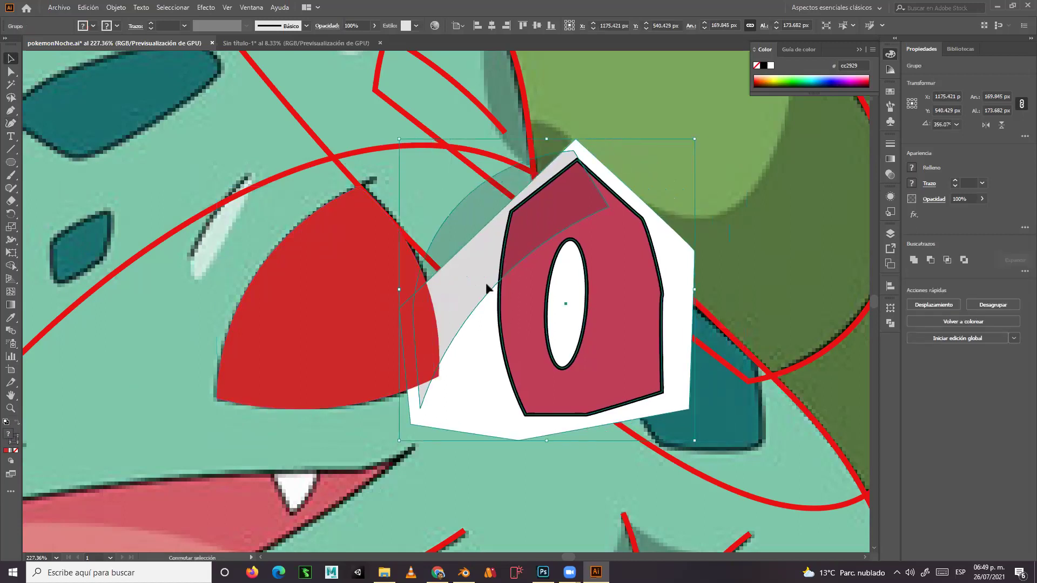
pyautogui.hotkey('shift', 'Left')
pyautogui.hotkey('shift', 'Left')
pyautogui.hotkey('shift', 'Left')
pyautogui.hotkey('shift', 'Left')
pyautogui.hotkey('shift', 'Left')
pyautogui.hotkey('shift', 'Left')
pyautogui.hotkey('shift', 'Left')
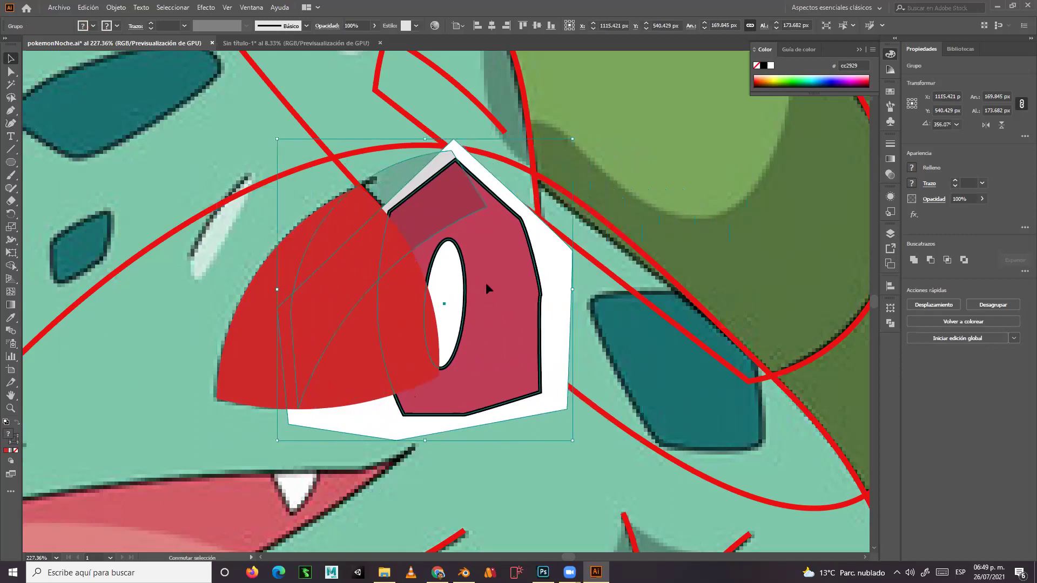
pyautogui.hotkey('shift', 'Left')
pyautogui.hotkey('shift', 'Left')
pyautogui.hotkey('shift', 'Left')
pyautogui.hotkey('shift', 'Left')
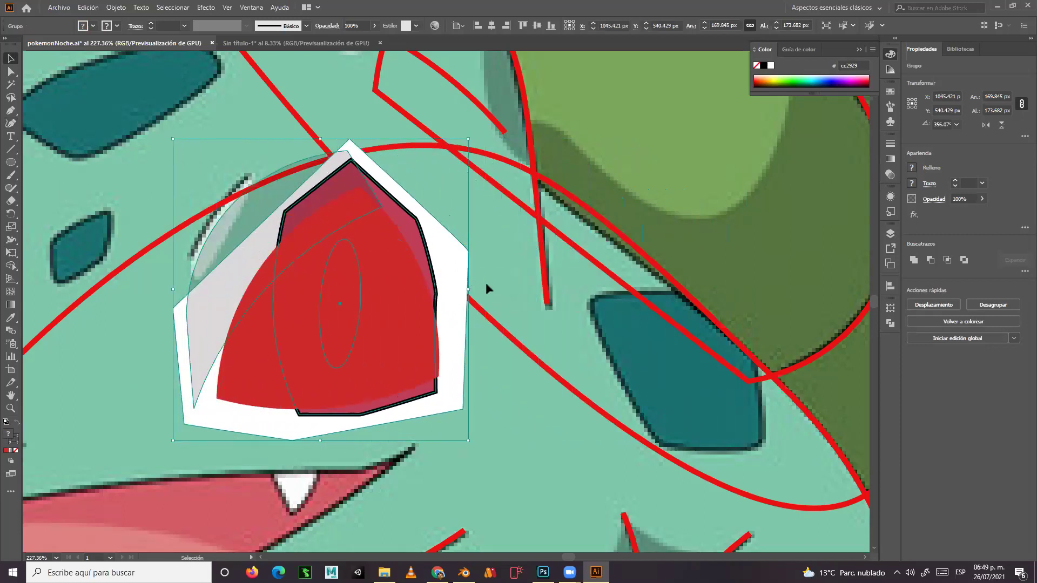
pyautogui.click(513, 282)
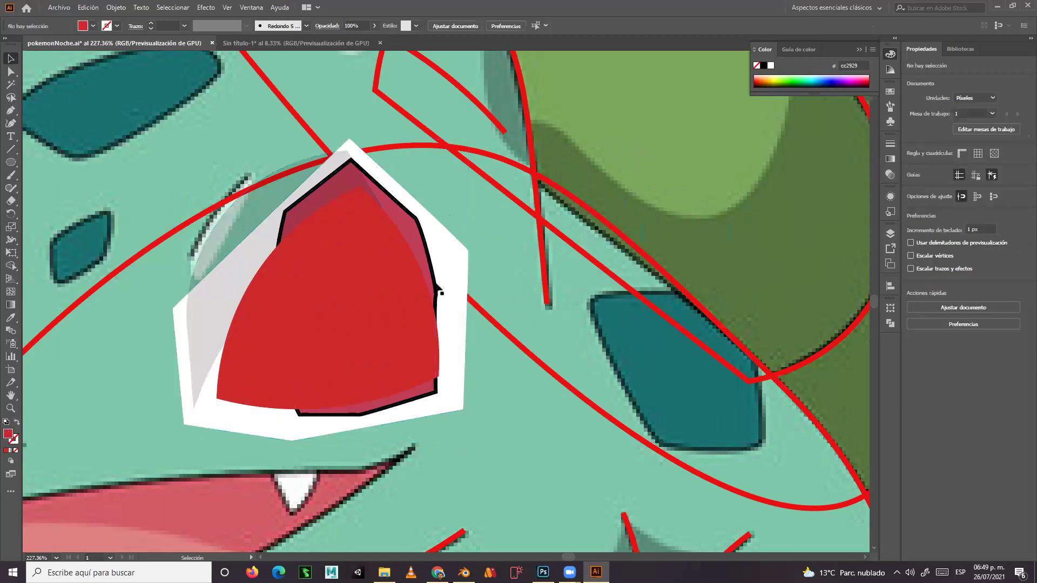
# Make a clipping mask from the red eye outline and the grouped eye shapes.
pyautogui.click(394, 280)
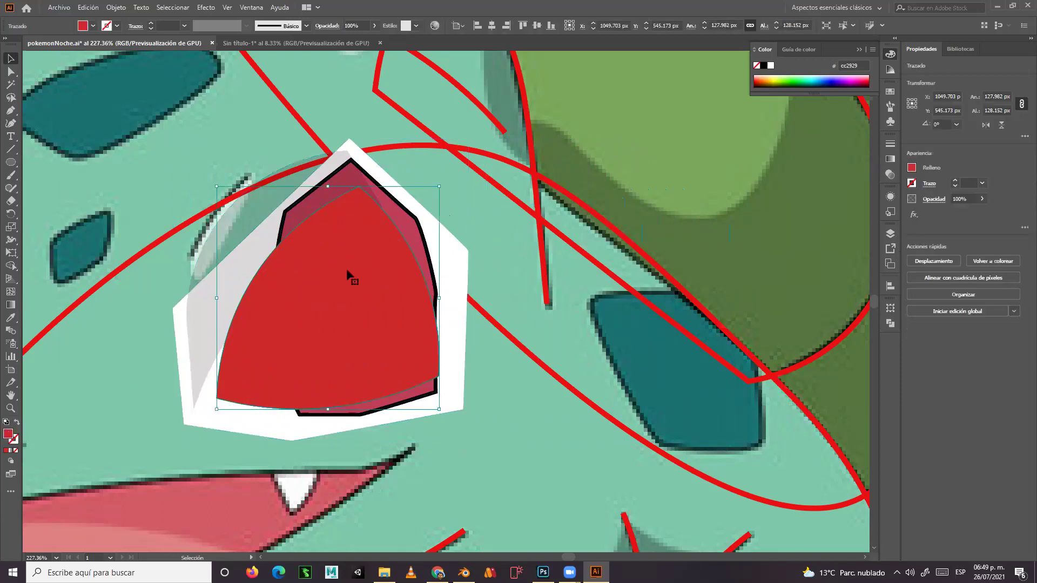
pyautogui.keyDown('shift'); pyautogui.click(459, 262); pyautogui.keyUp('shift')
pyautogui.rightClick(459, 260)
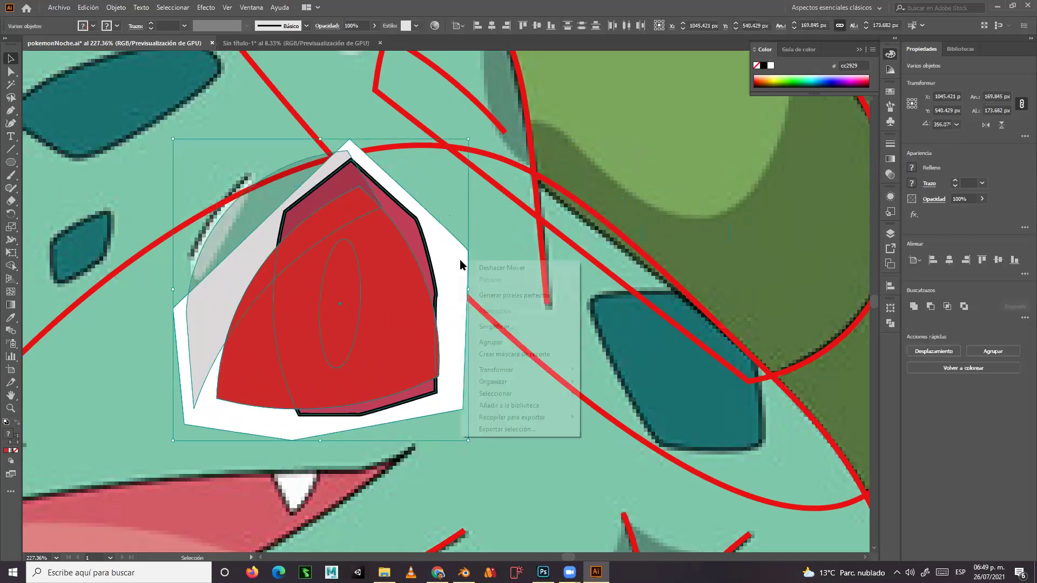
pyautogui.click(483, 354)
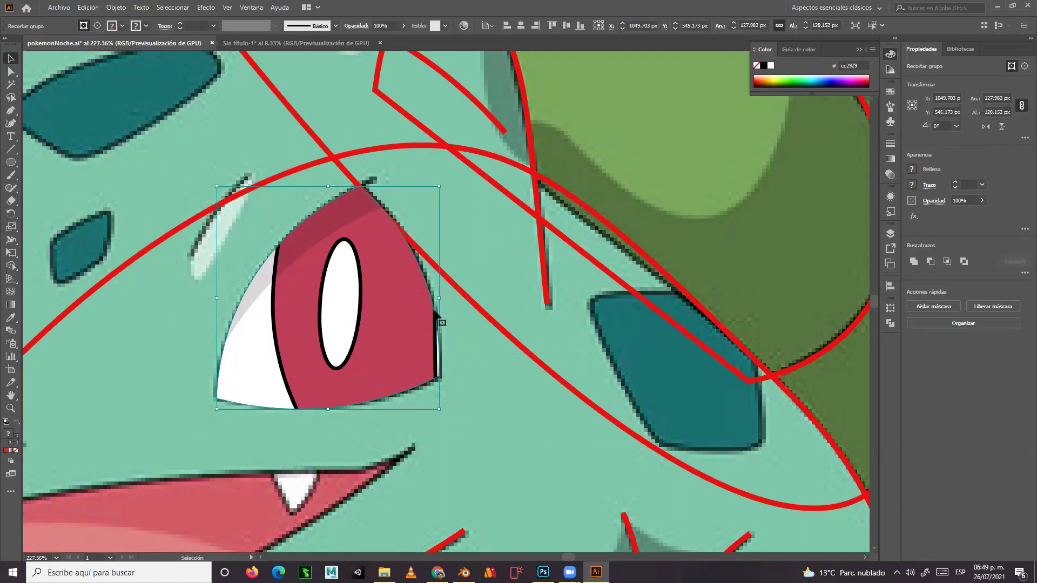
# Inside the clipped group, move the iris's lower-right and right-hand anchor points outward past the eye outline, and exit isolation mode.
pyautogui.doubleClick(422, 352)
pyautogui.doubleClick(427, 354)
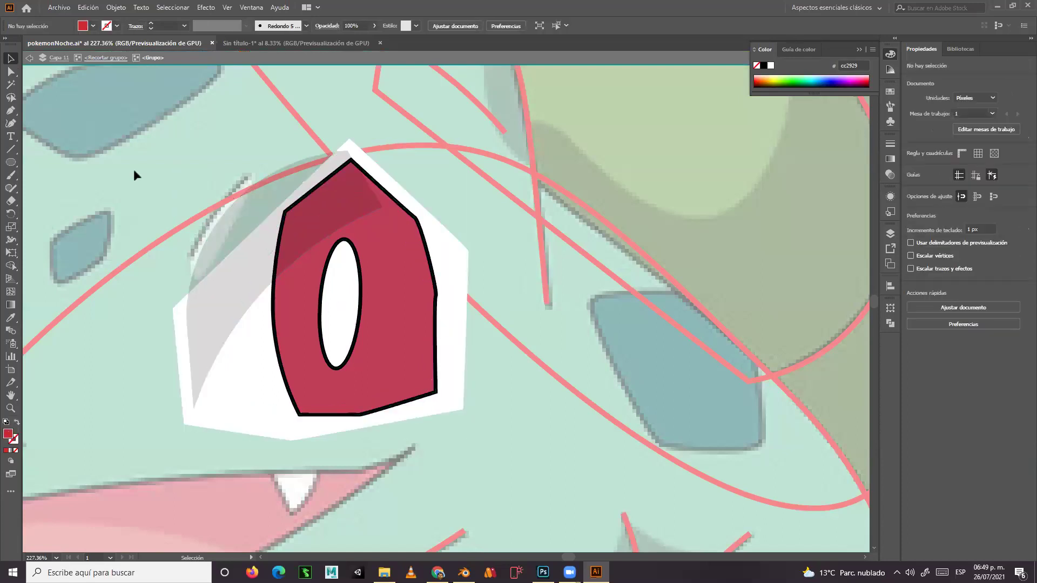
pyautogui.click(10, 71)
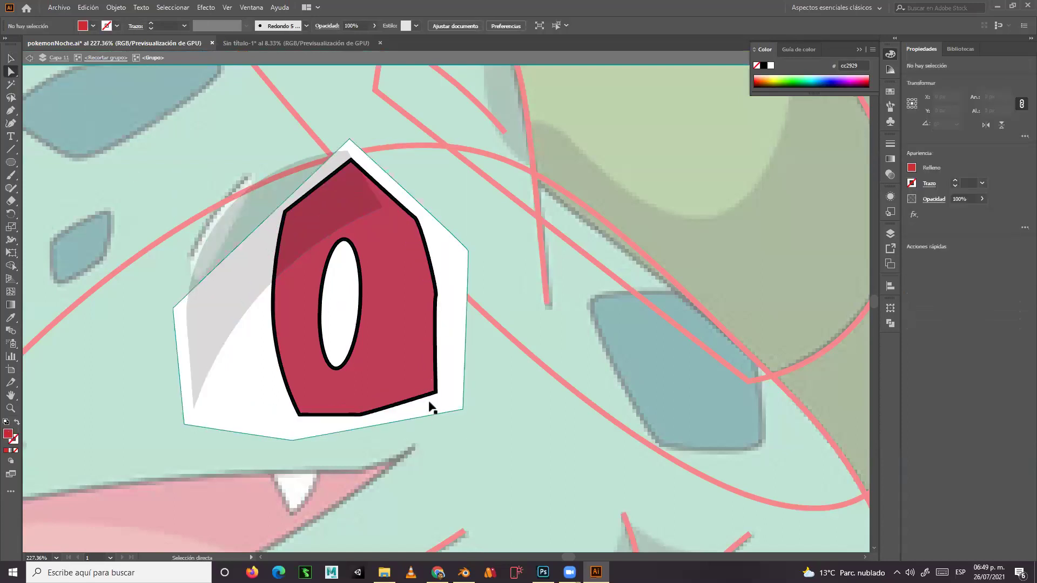
pyautogui.moveTo(434, 395); pyautogui.dragTo(453, 400)
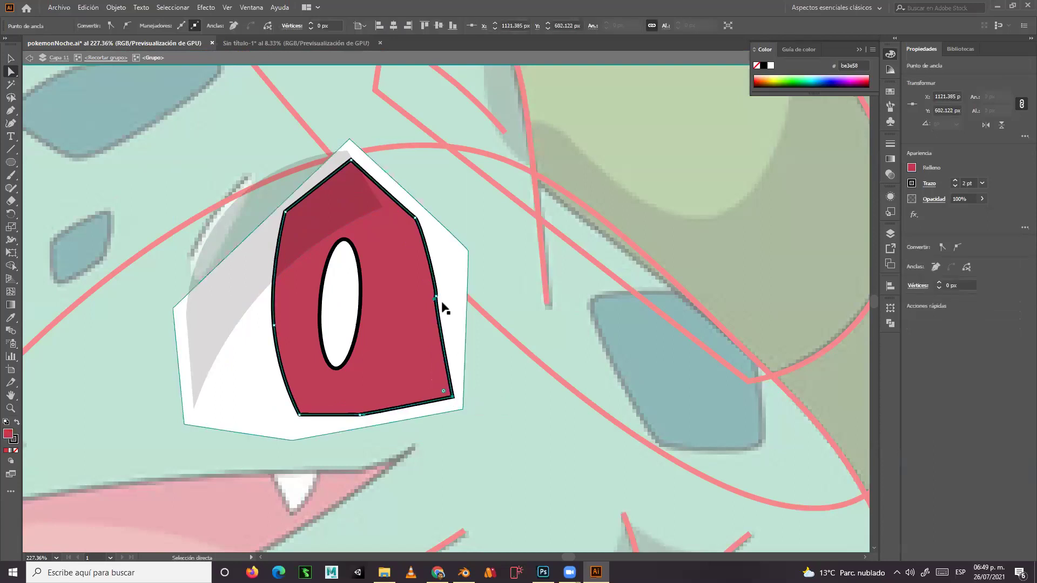
pyautogui.moveTo(435, 297); pyautogui.dragTo(460, 292)
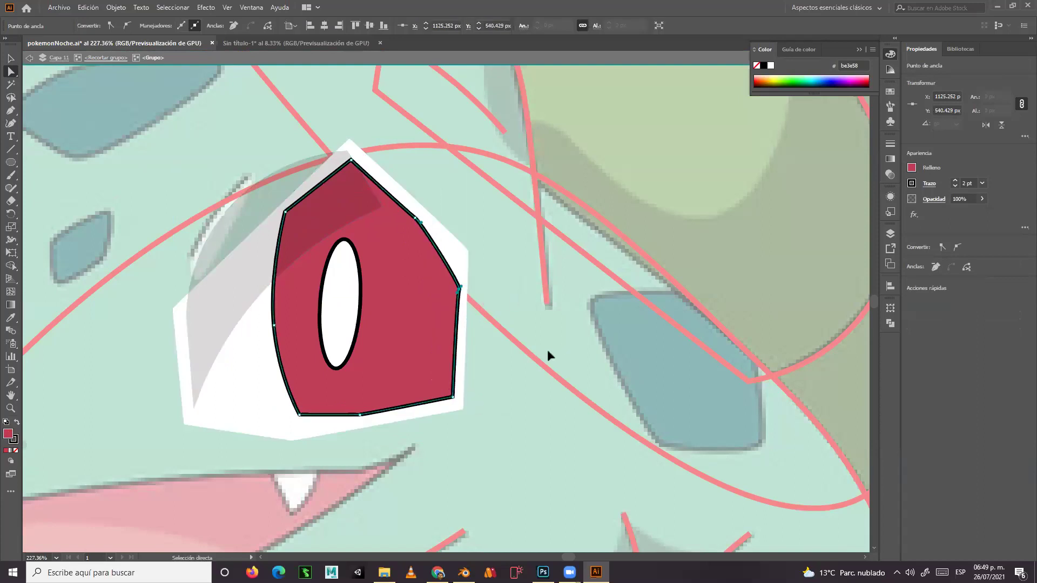
pyautogui.click(30, 58)
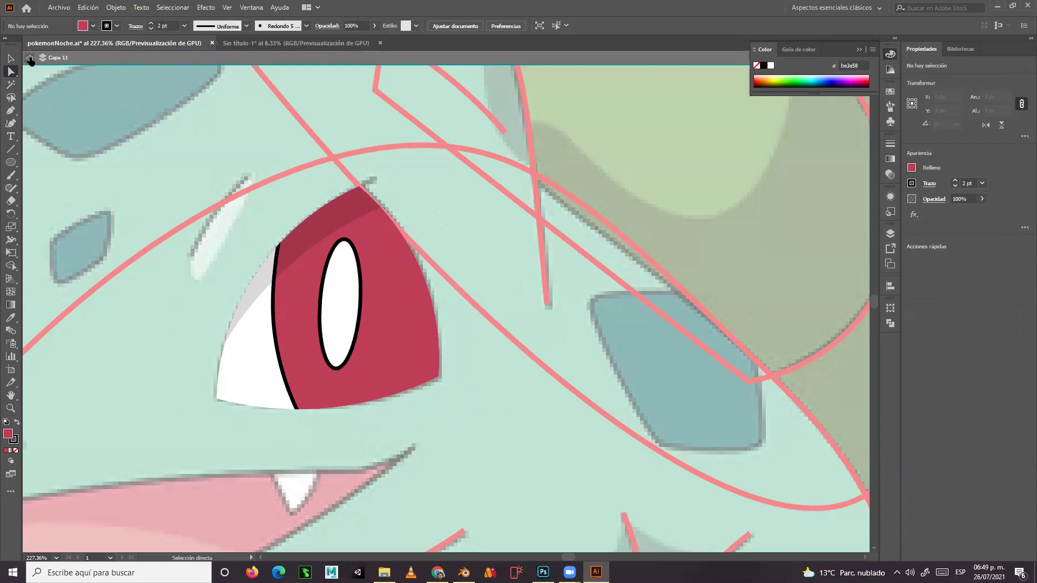
pyautogui.click(30, 59)
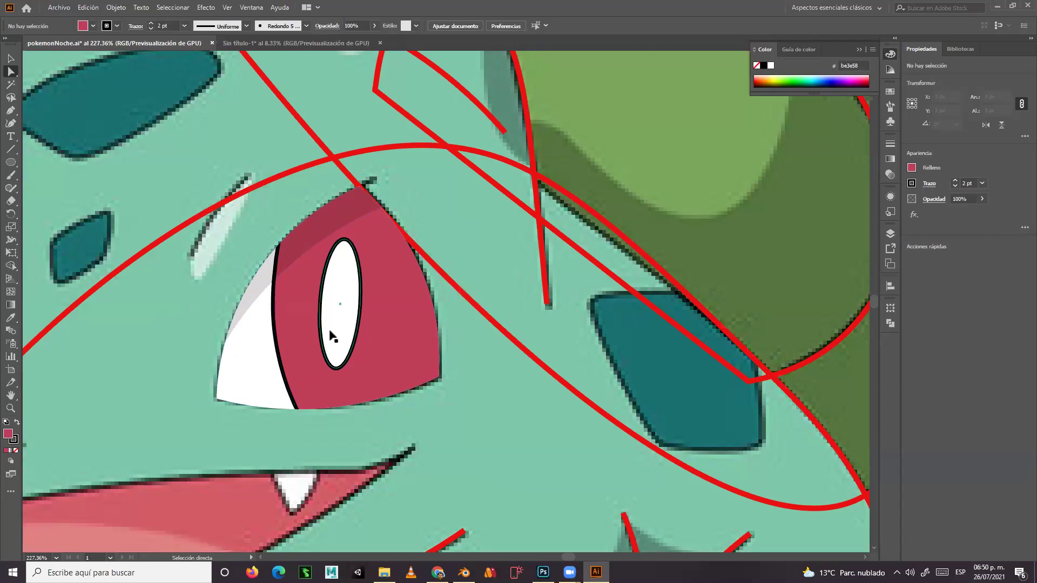
# Draw two overlapping ellipses without fill over Bulbasaur's other eye, about 102 × 150 px and 93 × 205 px.
pyautogui.hotkey('ctrl', '-')
pyautogui.hotkey('ctrl', '-')
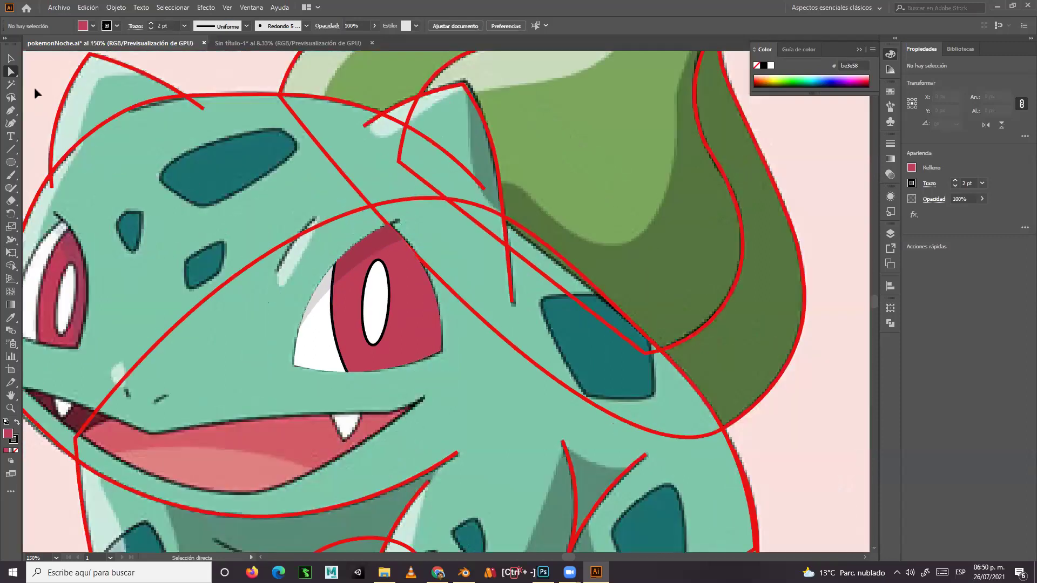
pyautogui.click(11, 59)
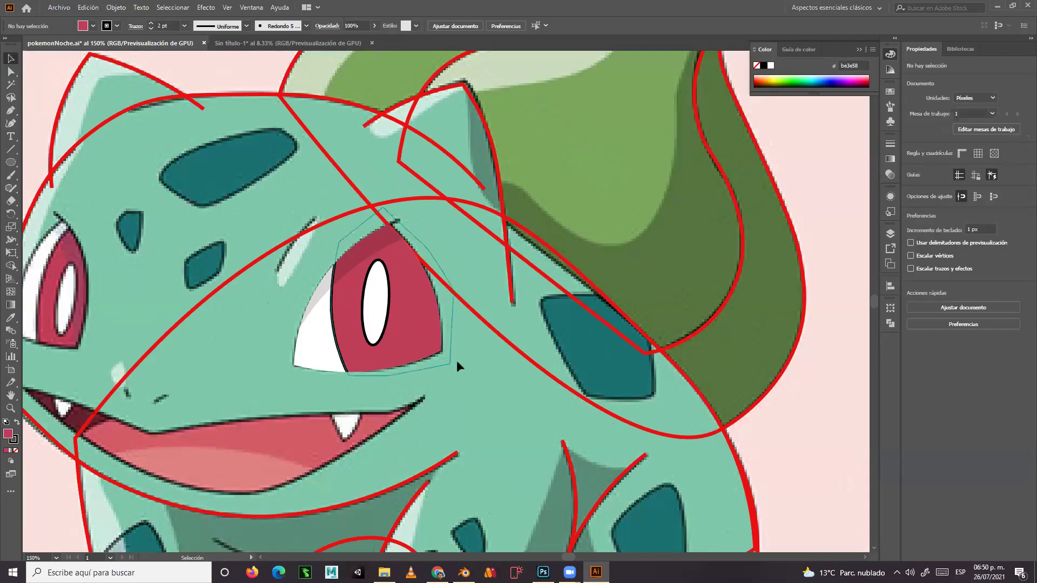
pyautogui.moveTo(439, 349); pyautogui.dragTo(597, 341)
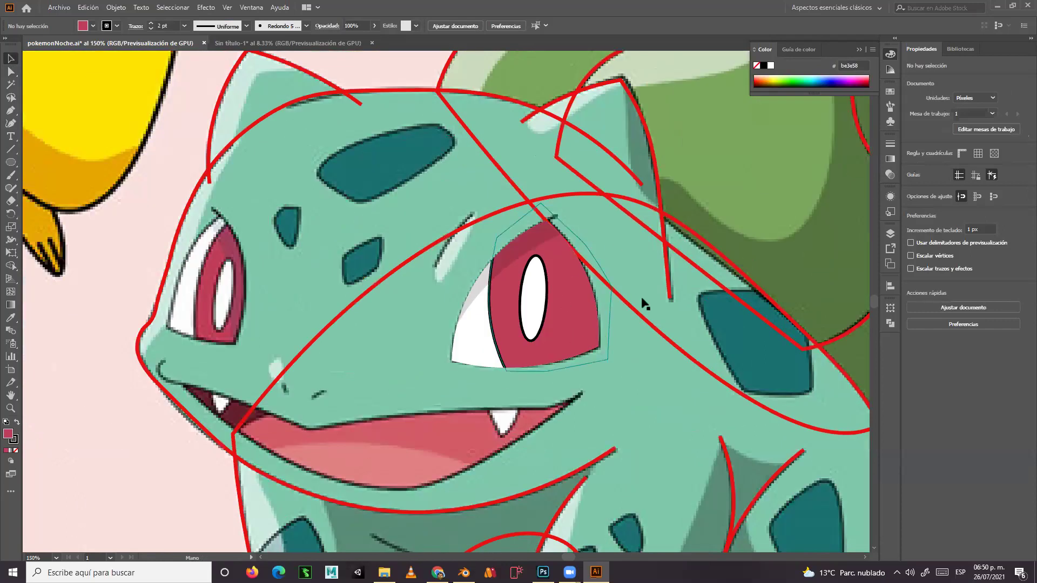
pyautogui.moveTo(643, 278); pyautogui.dragTo(700, 284)
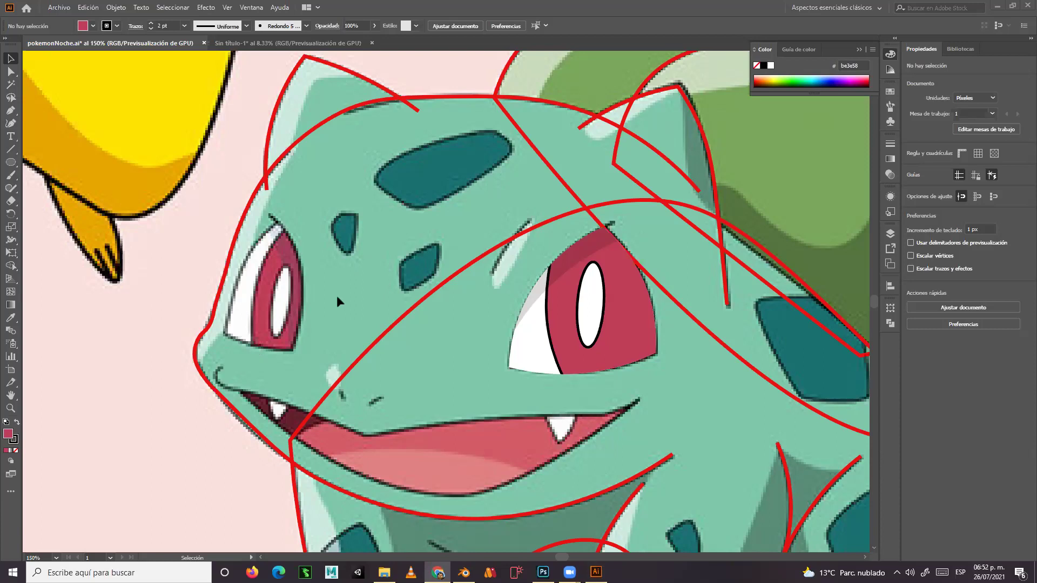
pyautogui.click(10, 407)
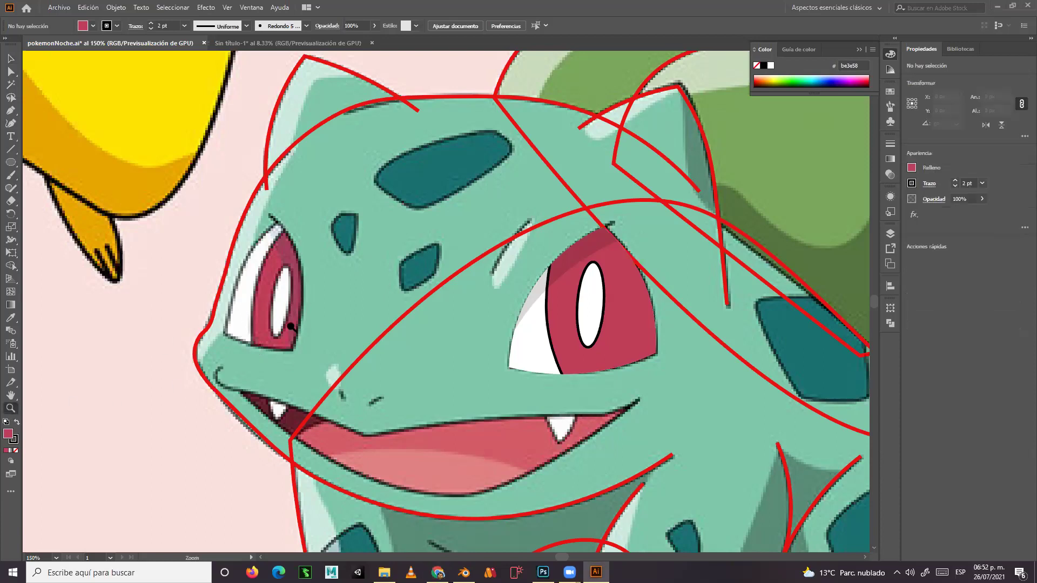
pyautogui.click(290, 326)
pyautogui.click(433, 280)
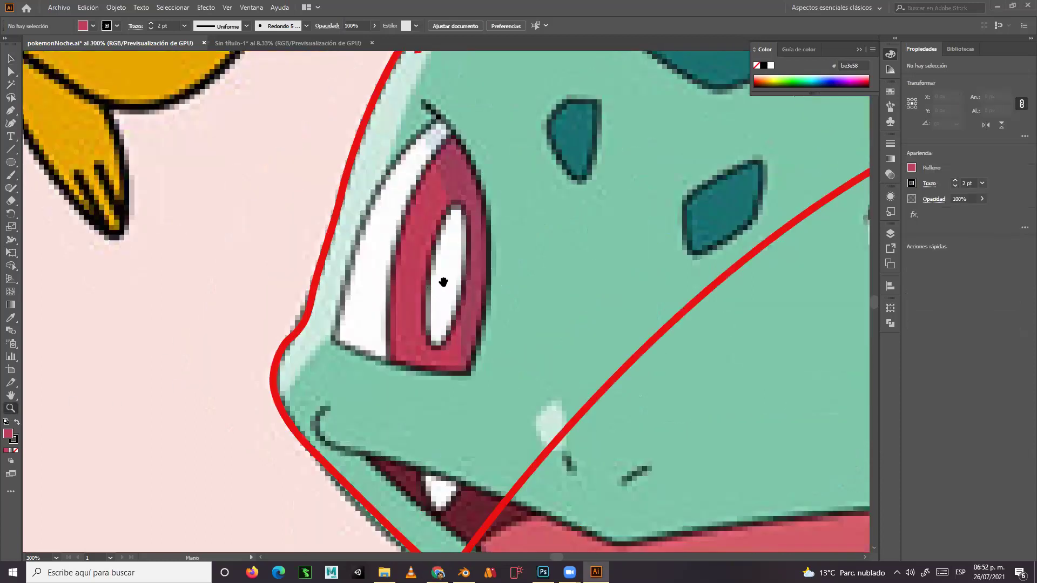
pyautogui.moveTo(443, 282); pyautogui.dragTo(364, 301)
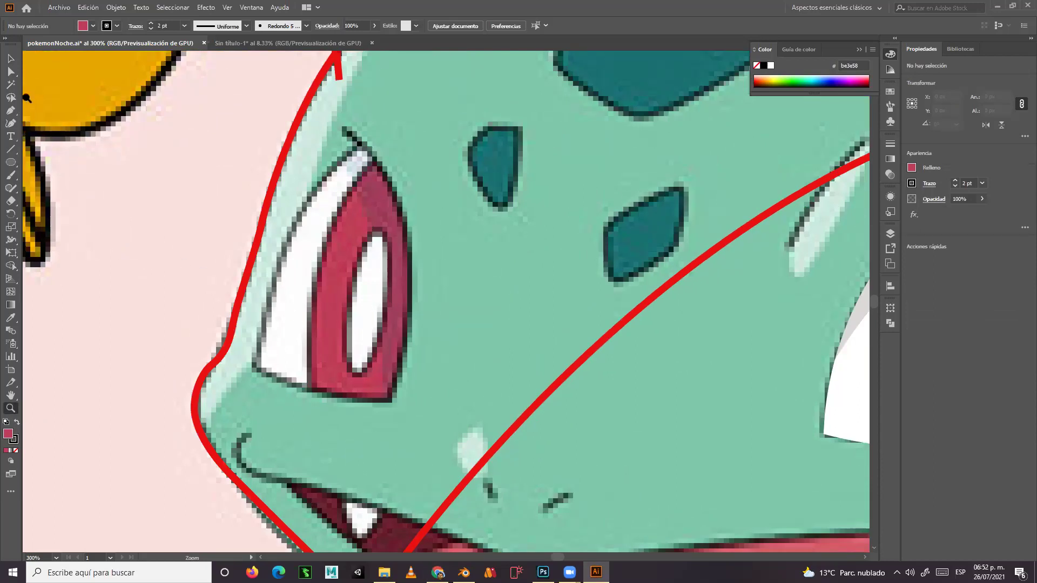
pyautogui.click(9, 163)
pyautogui.click(16, 450)
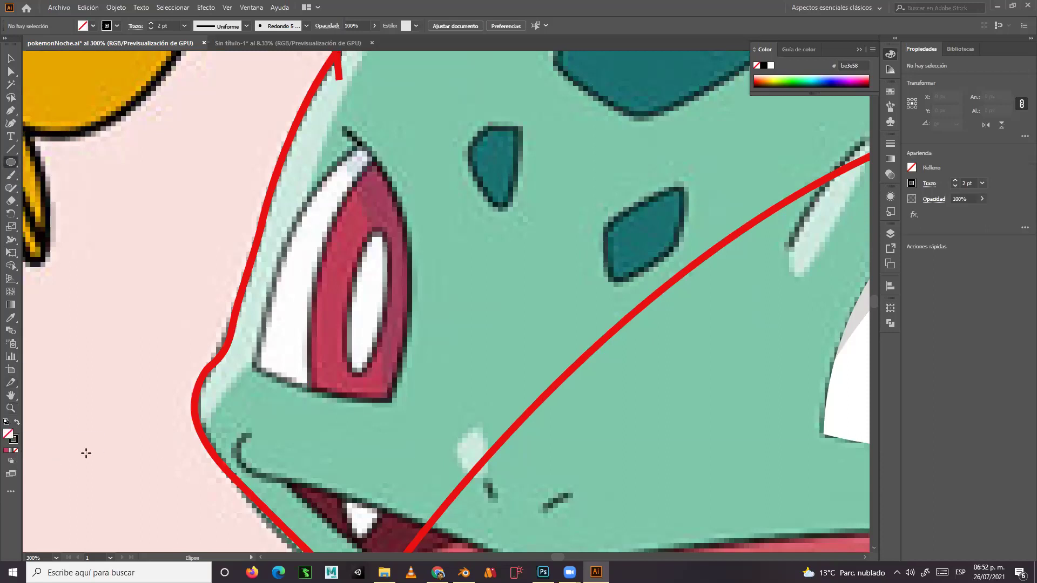
pyautogui.moveTo(456, 103); pyautogui.dragTo(223, 448)
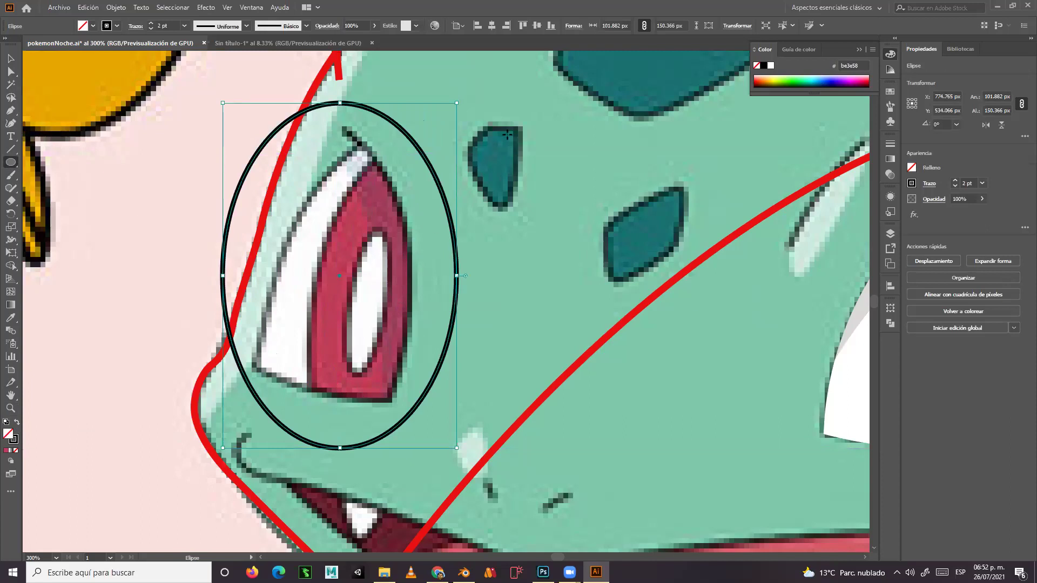
pyautogui.moveTo(521, 112); pyautogui.dragTo(307, 515)
pyautogui.scroll(1, 470, 284)
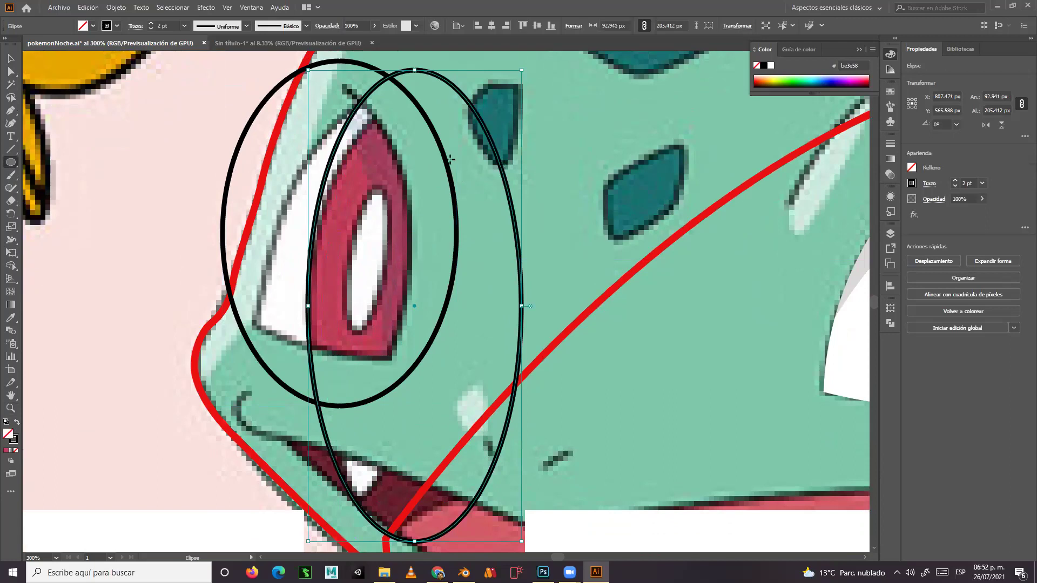
# Shorten the tall iris ellipse to about 192 px and fit a tilted ellipse about 17 × 64 px over the white pupil.
pyautogui.moveTo(415, 75); pyautogui.dragTo(415, 101)
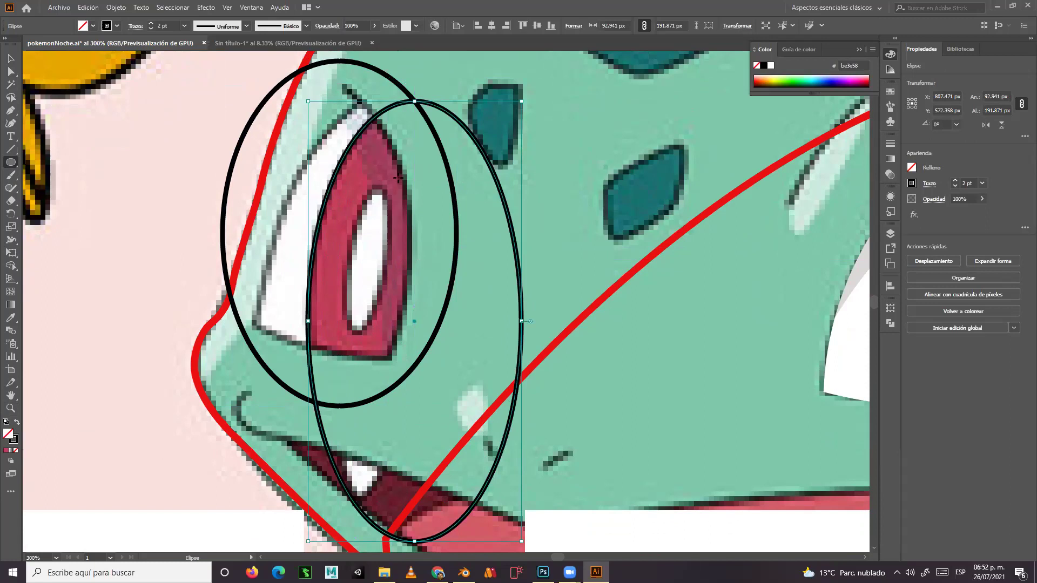
pyautogui.moveTo(399, 186); pyautogui.dragTo(361, 332)
pyautogui.moveTo(406, 183); pyautogui.dragTo(409, 189)
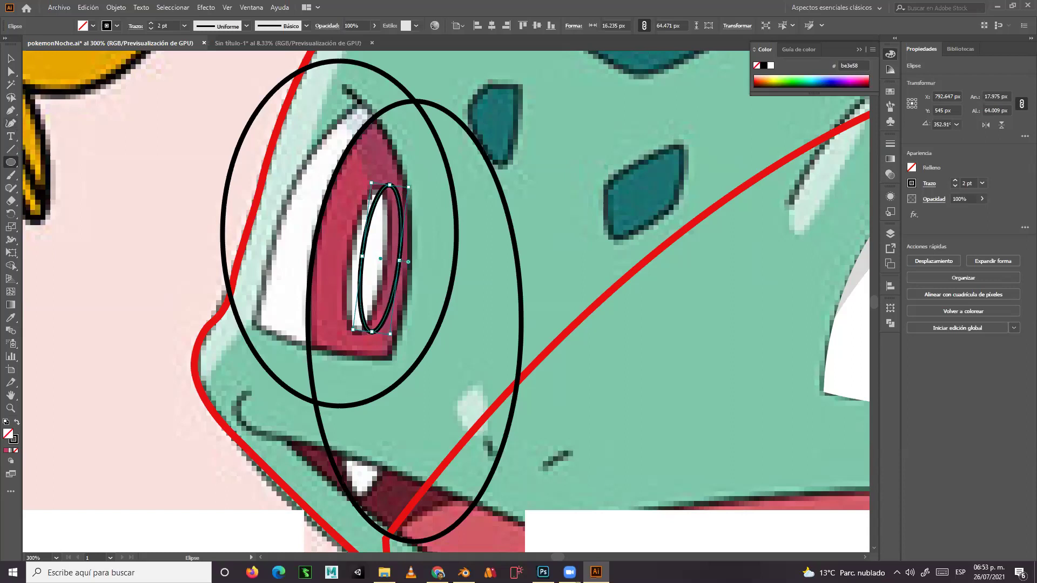
pyautogui.click(11, 58)
pyautogui.moveTo(377, 202); pyautogui.dragTo(366, 208)
pyautogui.moveTo(347, 259); pyautogui.dragTo(350, 259)
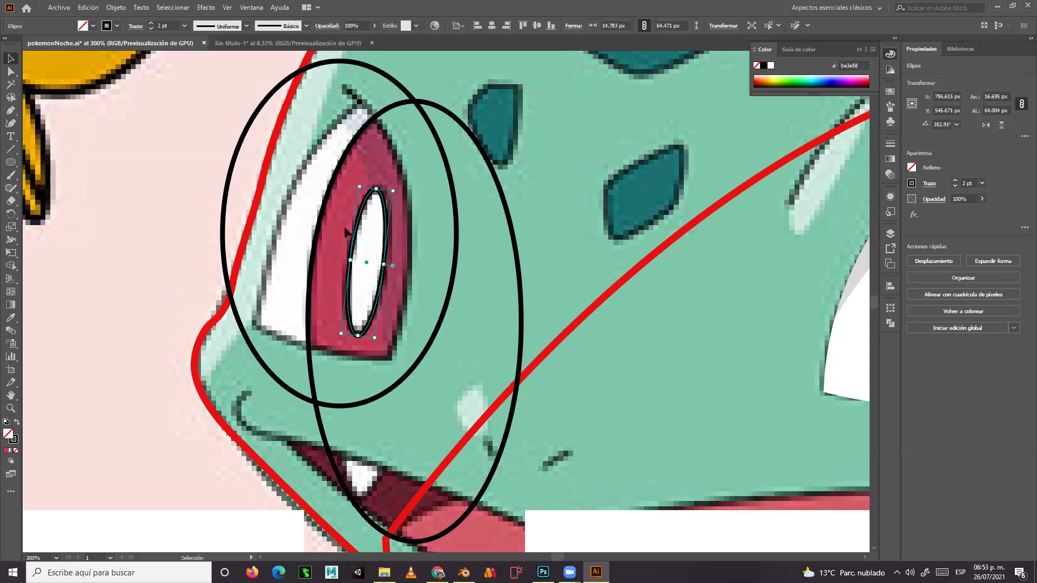
# Draw a closed shadow shape about 77 × 127 px with the Curvature tool, running down the iris and bulging past the eye's right side.
pyautogui.click(10, 123)
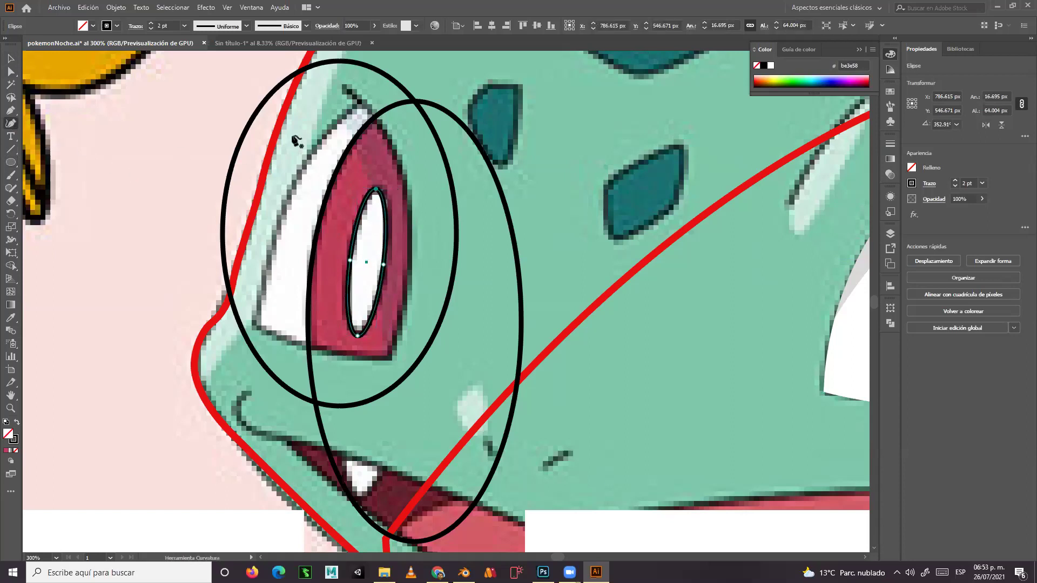
pyautogui.click(320, 97)
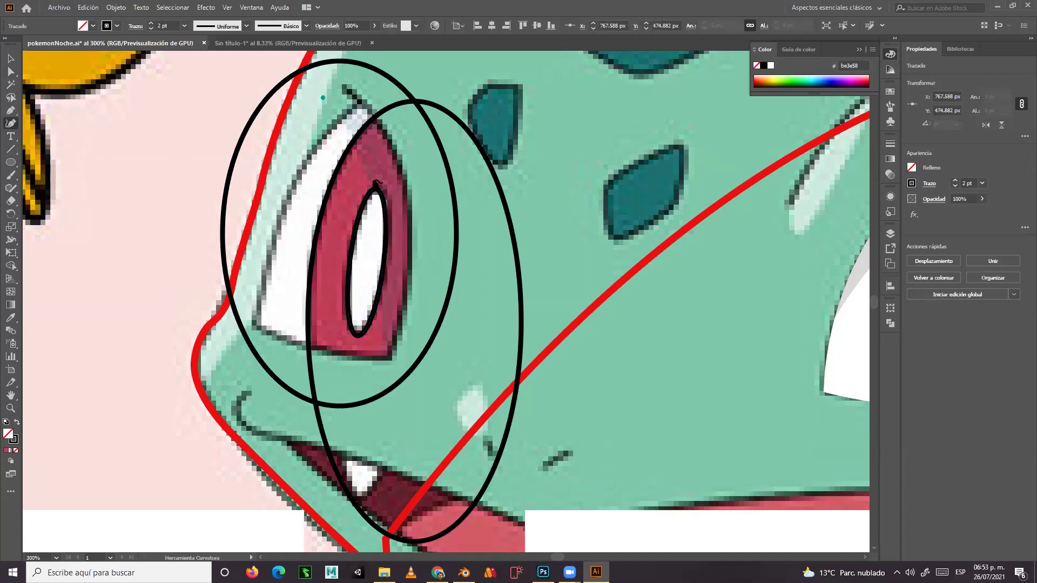
pyautogui.click(366, 175)
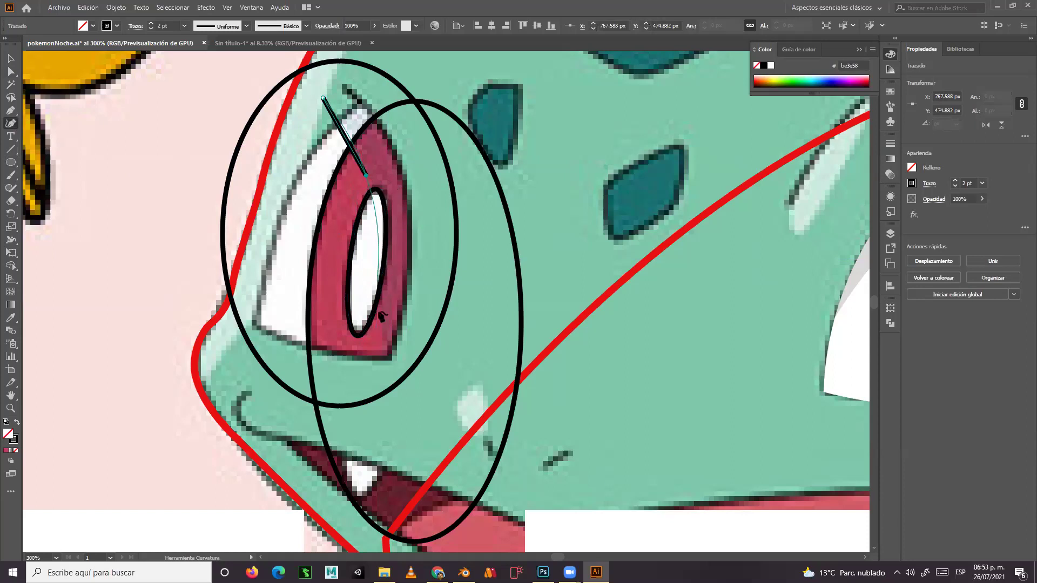
pyautogui.click(387, 380)
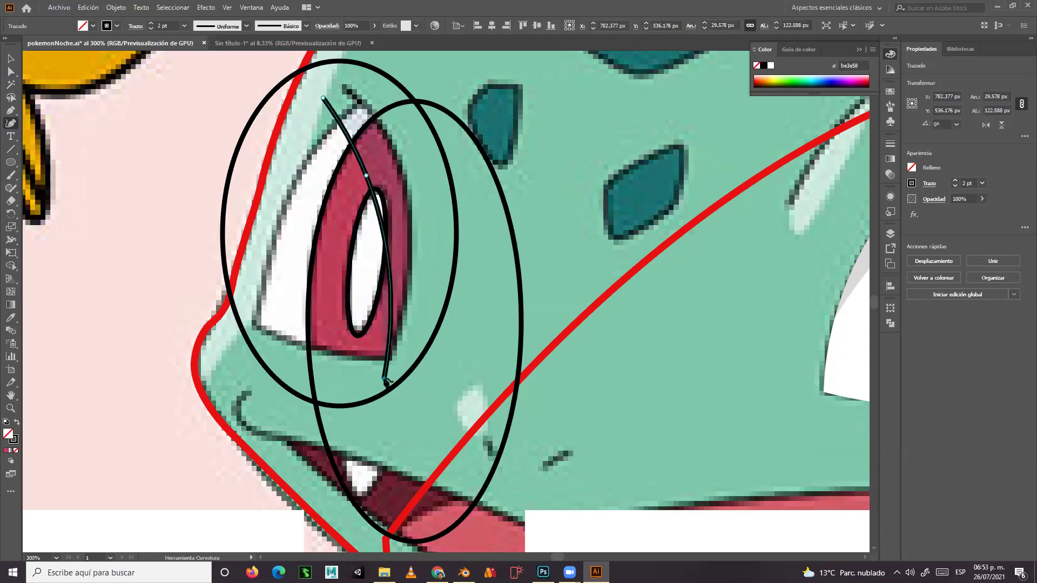
pyautogui.click(438, 381)
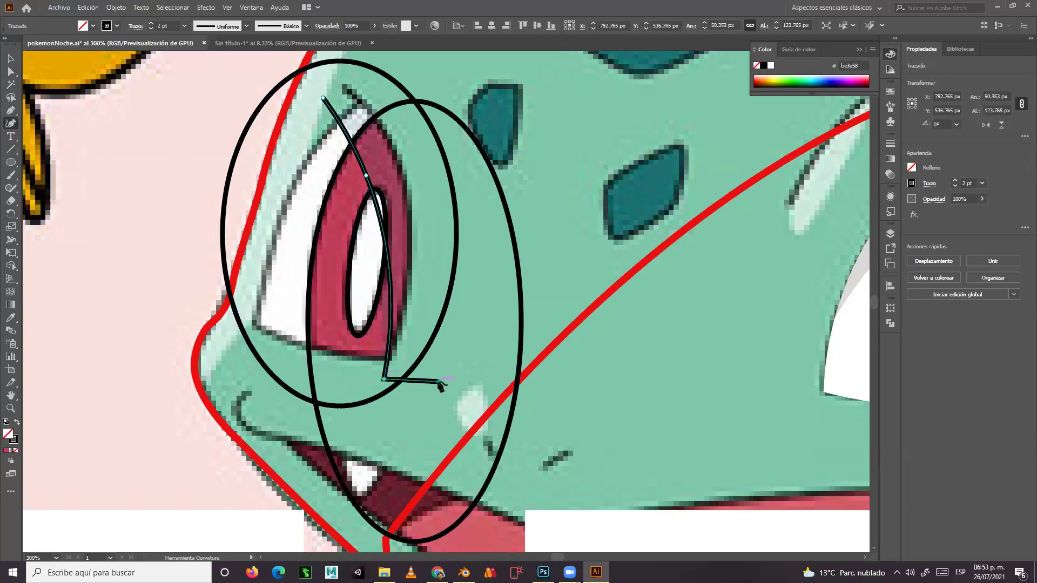
pyautogui.click(455, 132)
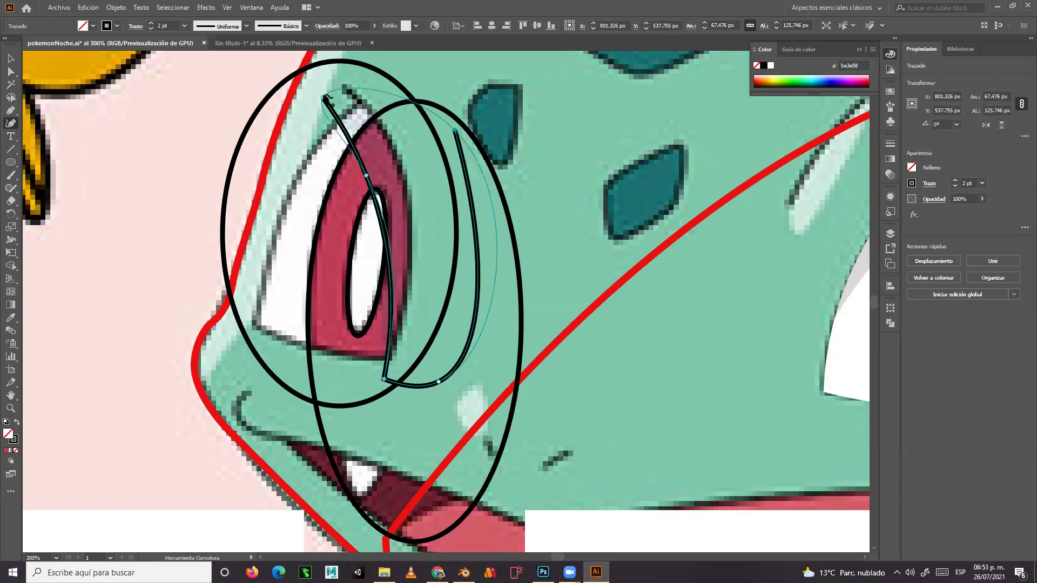
pyautogui.click(326, 98)
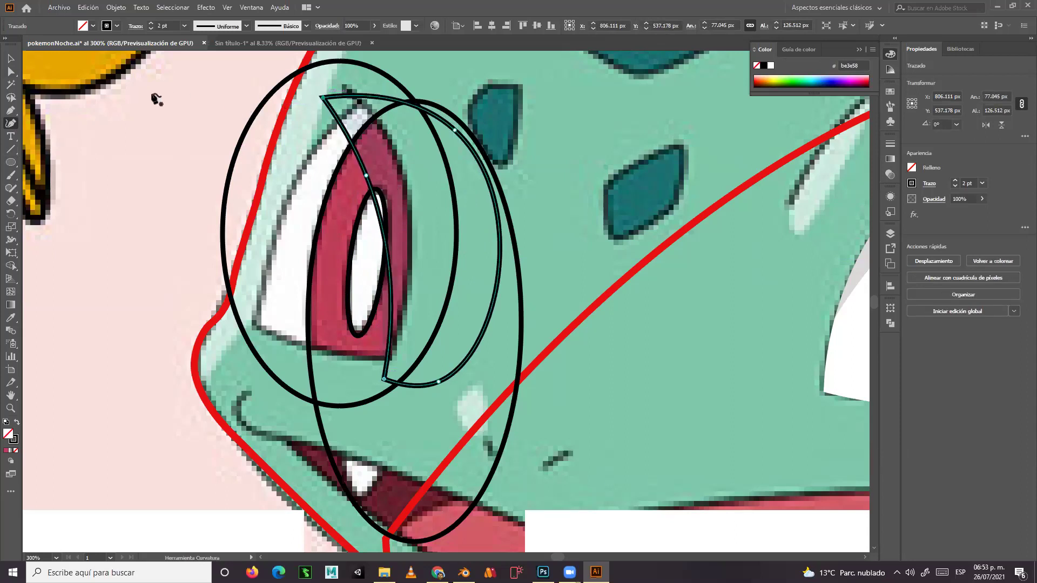
# Give the shadow shape a black fill without stroke at 17% opacity and deselect it.
pyautogui.click(11, 58)
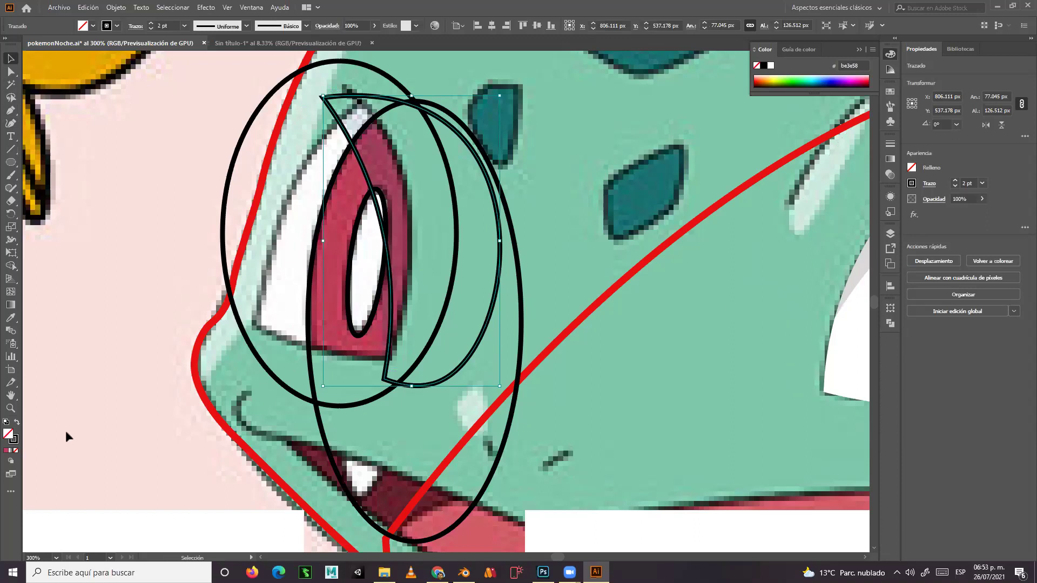
pyautogui.click(16, 424)
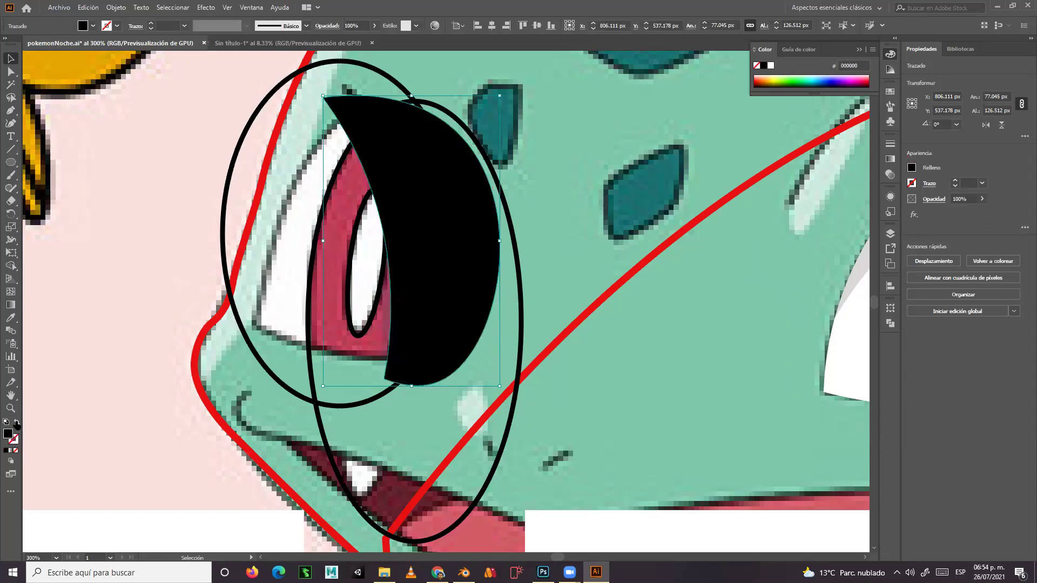
pyautogui.click(353, 26)
pyautogui.write('17')
pyautogui.press('Return')
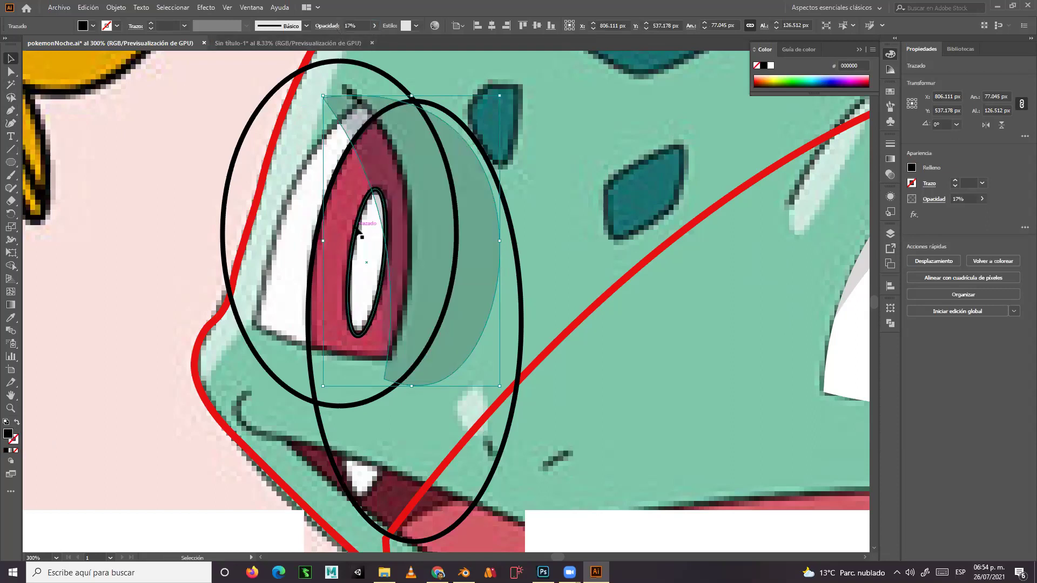
pyautogui.click(189, 359)
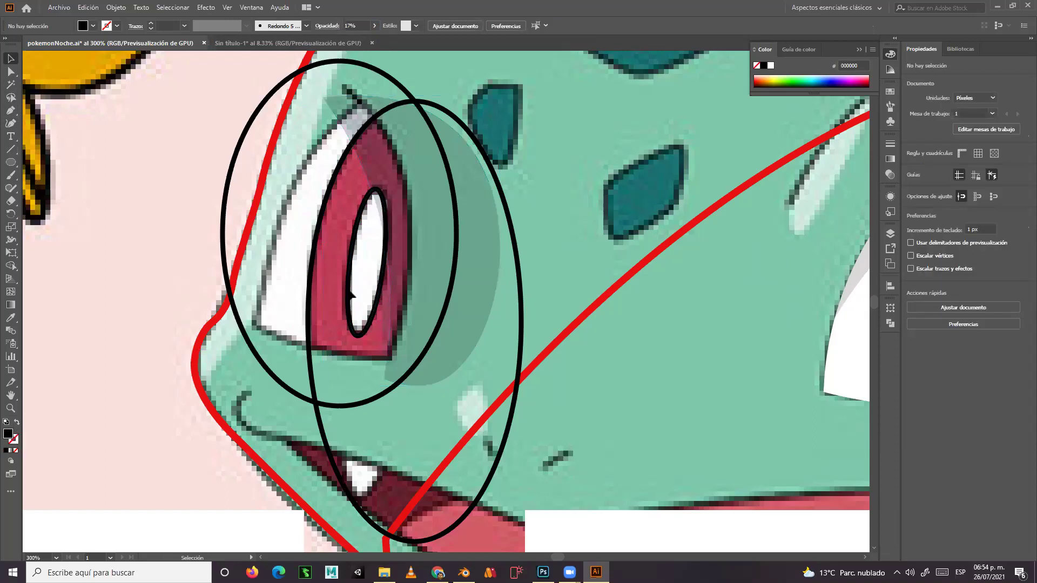
# Choose white (ffffff) as the colour for the narrow pupil ellipse.
pyautogui.click(351, 301)
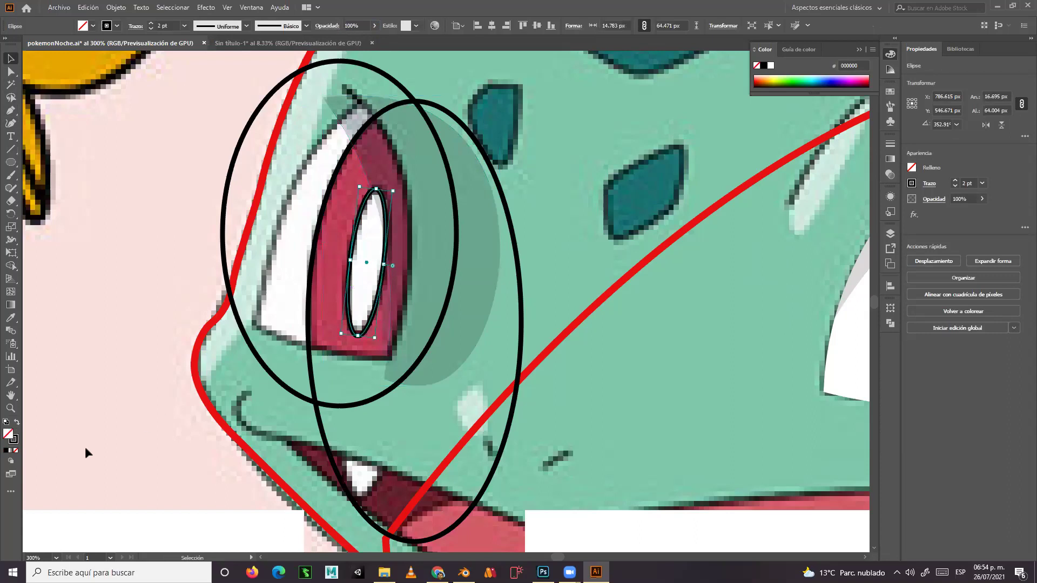
pyautogui.doubleClick(13, 438)
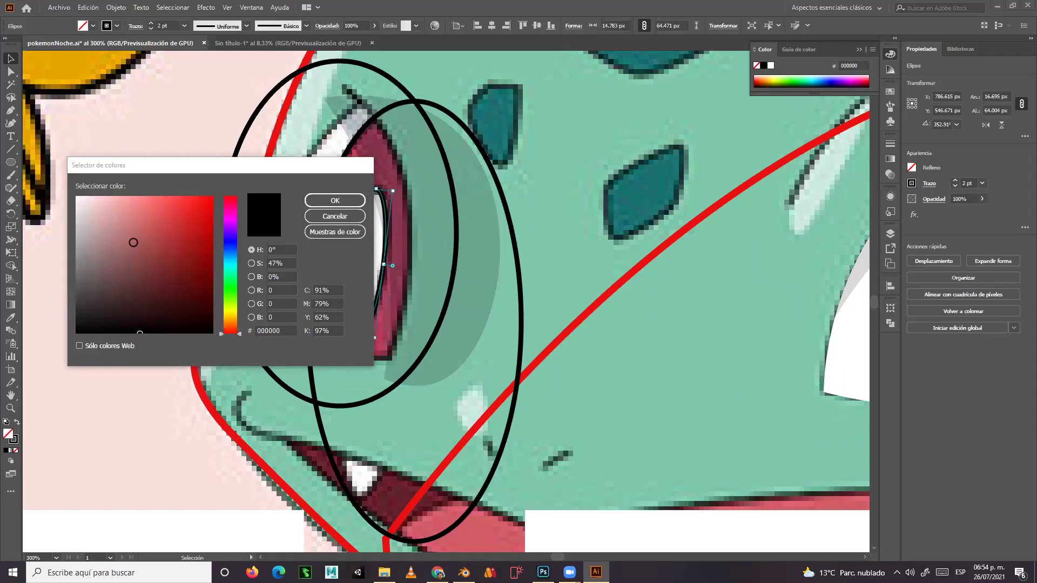
pyautogui.moveTo(123, 243); pyautogui.dragTo(72, 187)
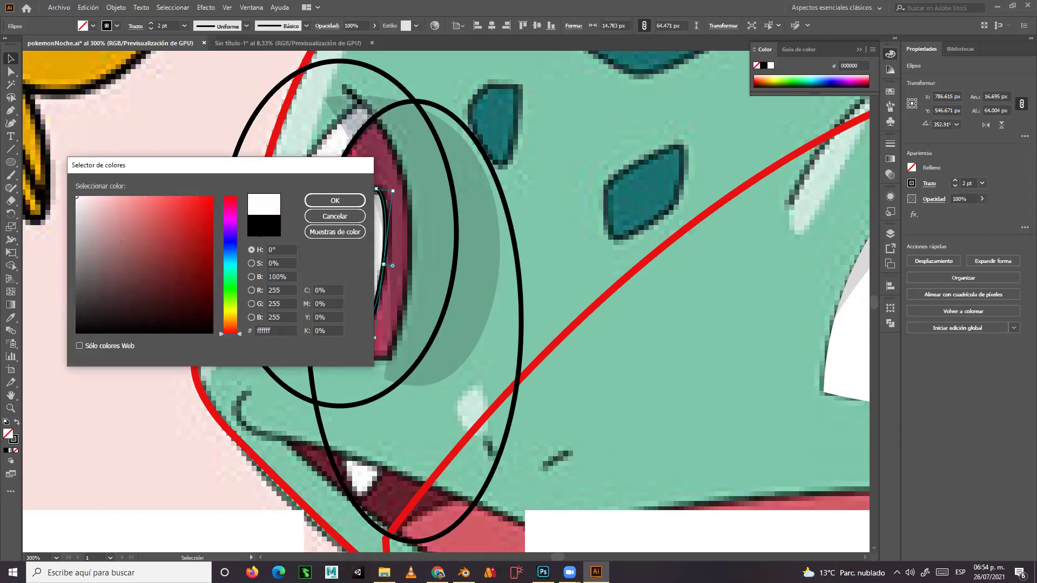
pyautogui.click(314, 201)
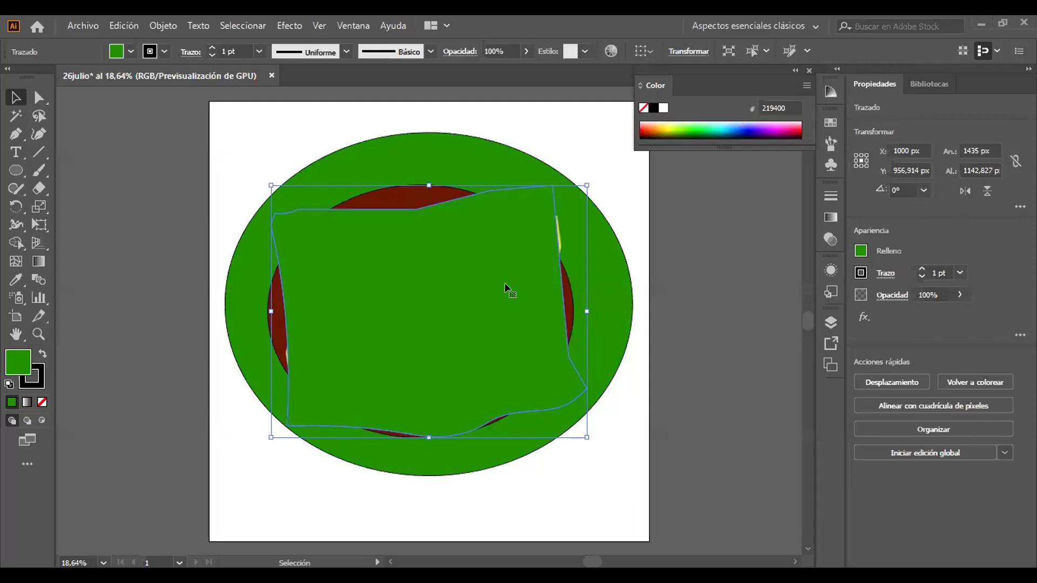
# In the 26julio document, undo the edits and drawing of the green path covering the monster mouth and teeth, and clear the selection.
pyautogui.hotkey('ctrl', 'z')
pyautogui.hotkey('ctrl', 'z')
pyautogui.hotkey('ctrl', 'z')
pyautogui.hotkey('ctrl', 'z')
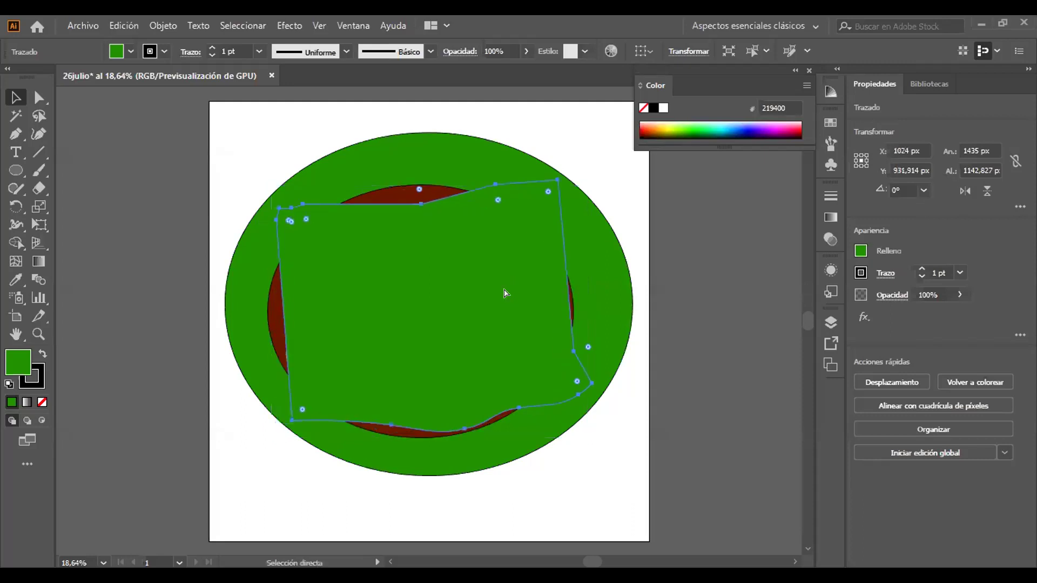
pyautogui.hotkey('ctrl', 'z')
pyautogui.hotkey('ctrl', 'z')
pyautogui.hotkey('ctrl', 'z')
pyautogui.hotkey('ctrl', 'z')
pyautogui.hotkey('ctrl', 'z')
pyautogui.hotkey('ctrl', 'z')
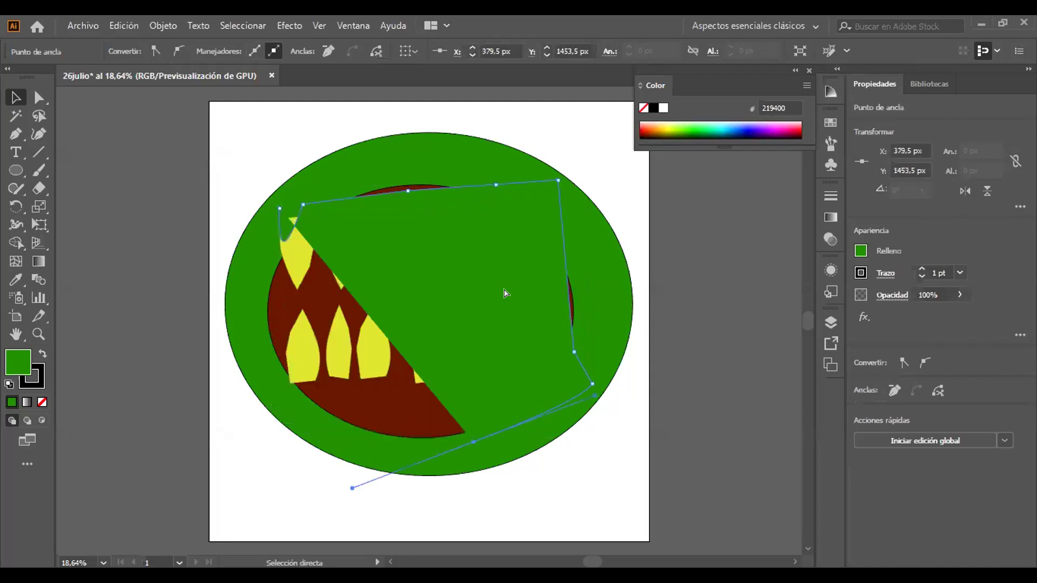
pyautogui.hotkey('ctrl', 'z')
pyautogui.hotkey('ctrl', 'z')
pyautogui.hotkey('ctrl', 'z')
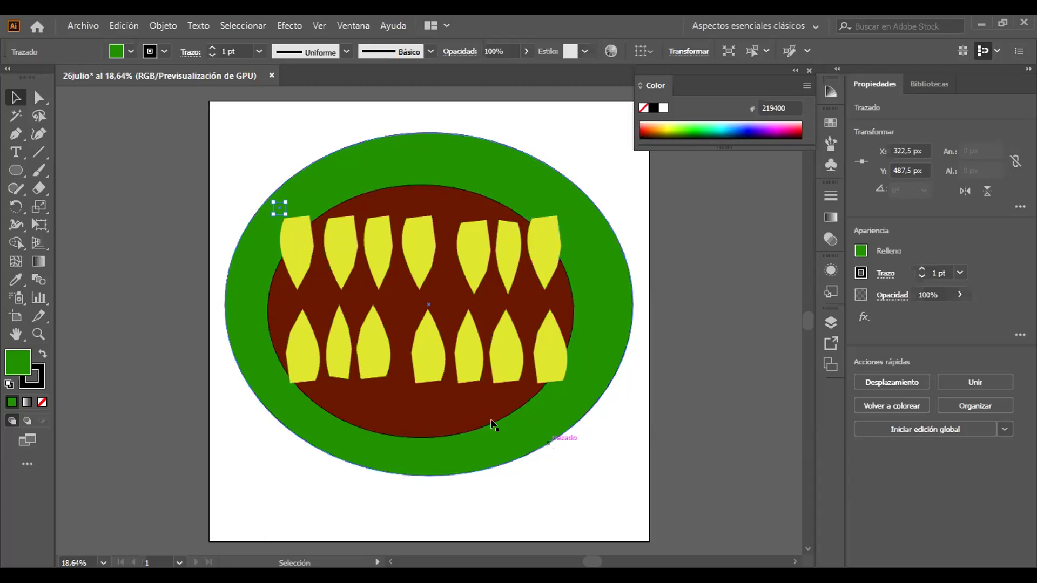
pyautogui.click(200, 131)
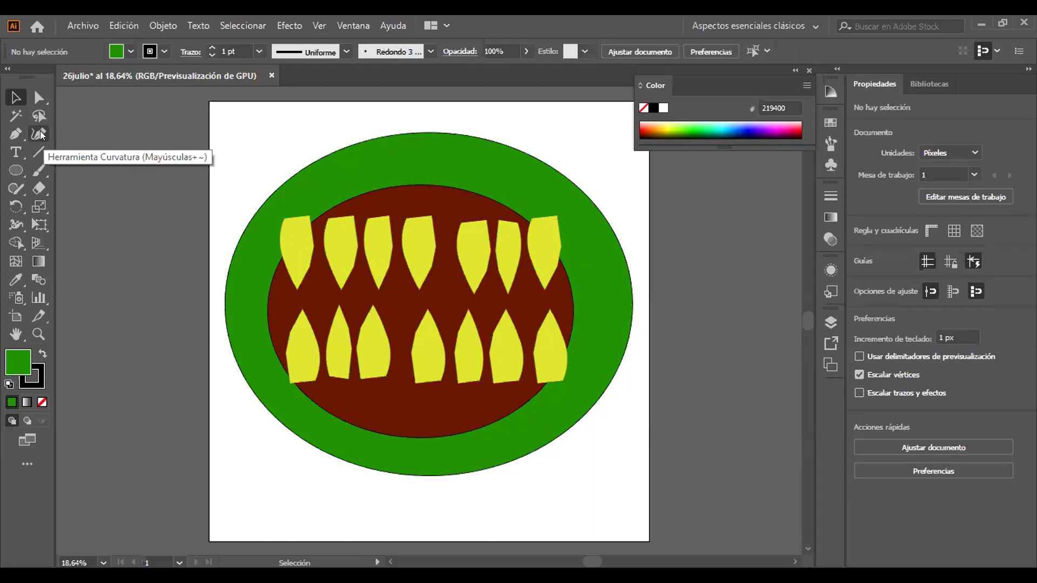
pyautogui.press('p')
pyautogui.click(264, 211)
pyautogui.click(367, 193)
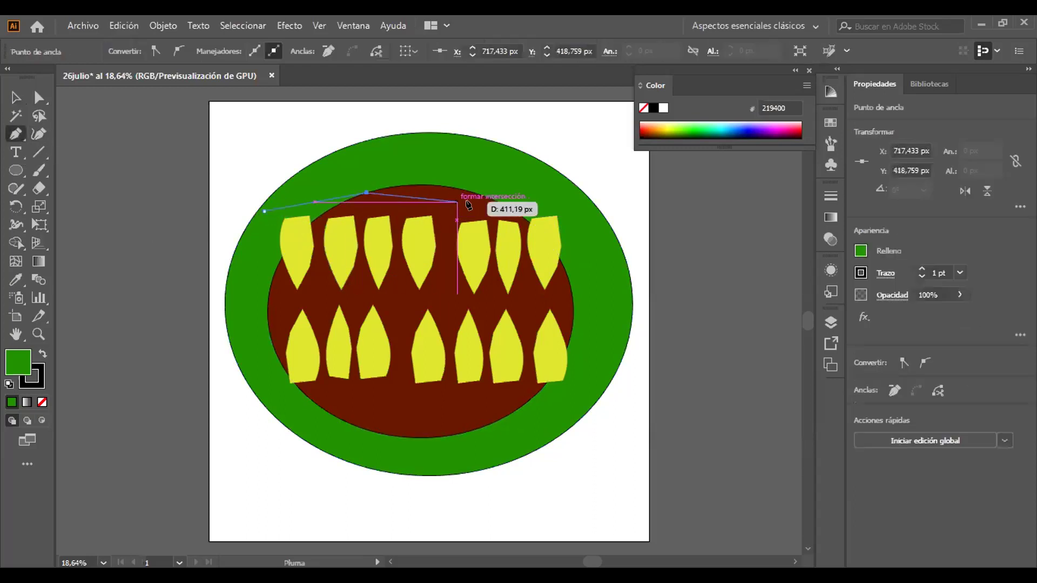
pyautogui.click(503, 193)
pyautogui.click(533, 184)
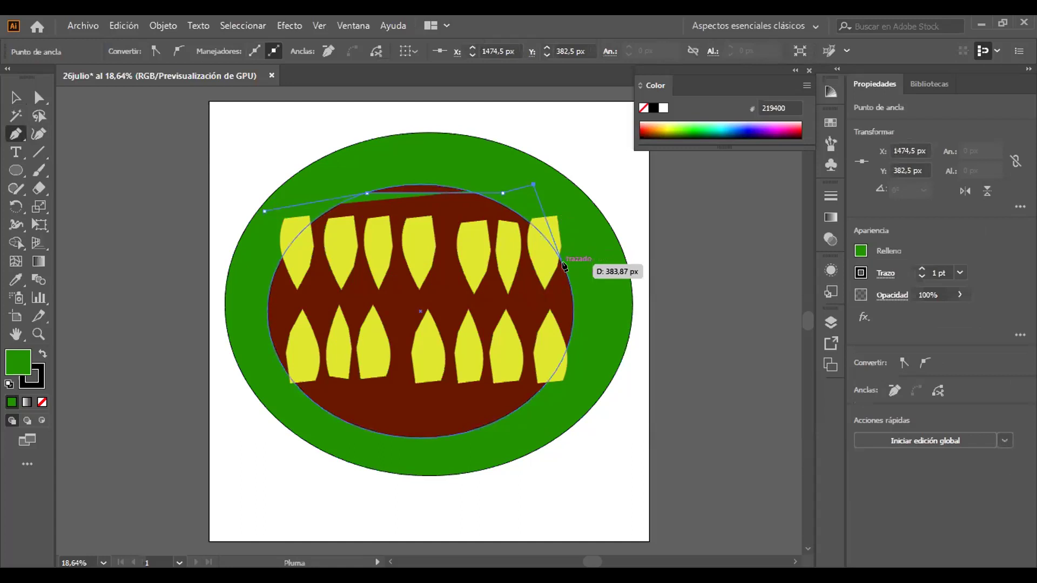
pyautogui.hotkey('ctrl', 'z')
pyautogui.hotkey('ctrl', 'z')
pyautogui.hotkey('ctrl', 'z')
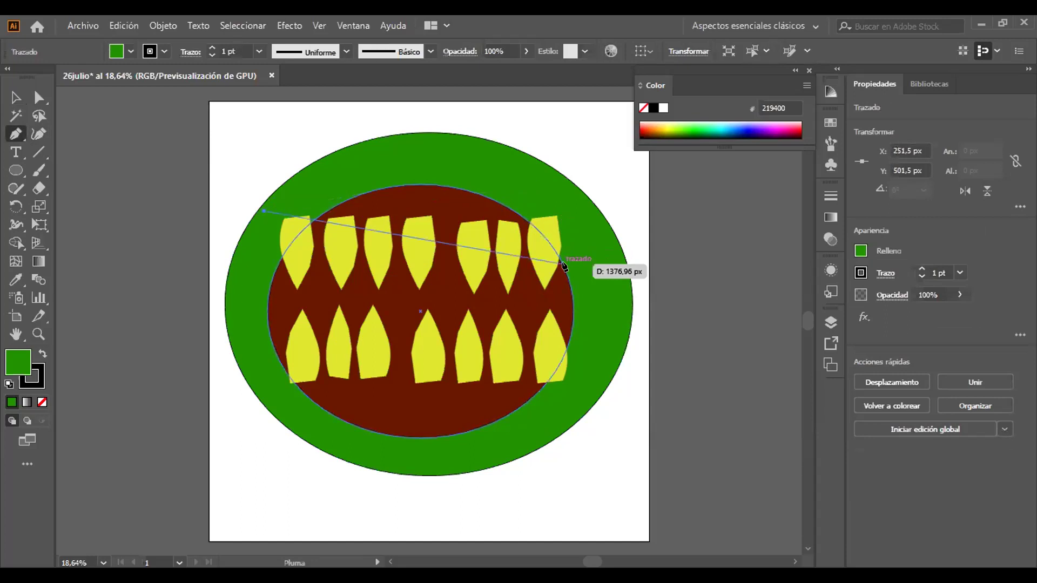
pyautogui.hotkey('ctrl', 'z')
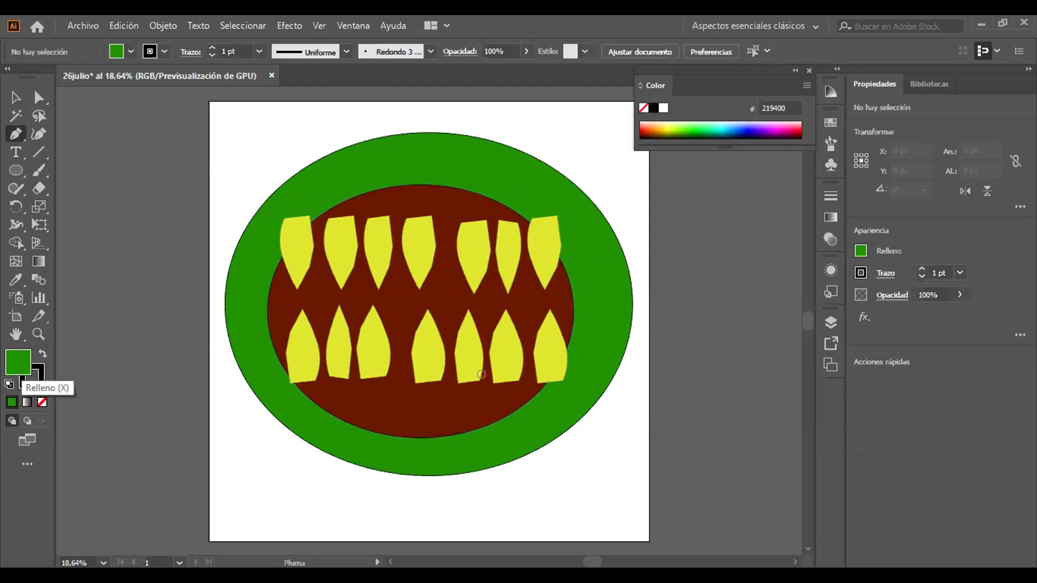
# Set the fill colour to near-black 040C01 for drawing with the Pen tool and check the document's layers.
pyautogui.doubleClick(30, 375)
pyautogui.click(681, 204)
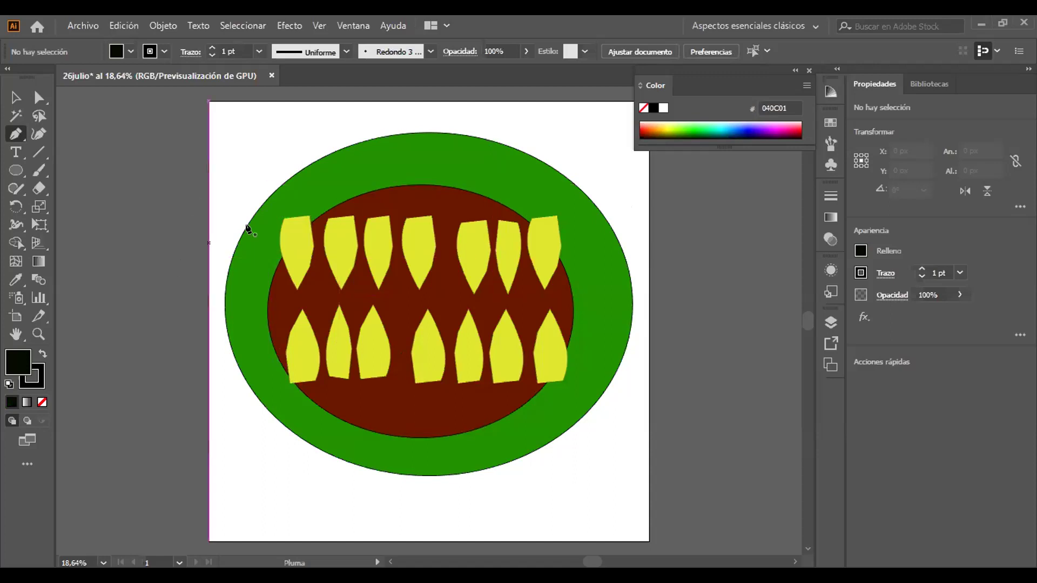
pyautogui.click(15, 97)
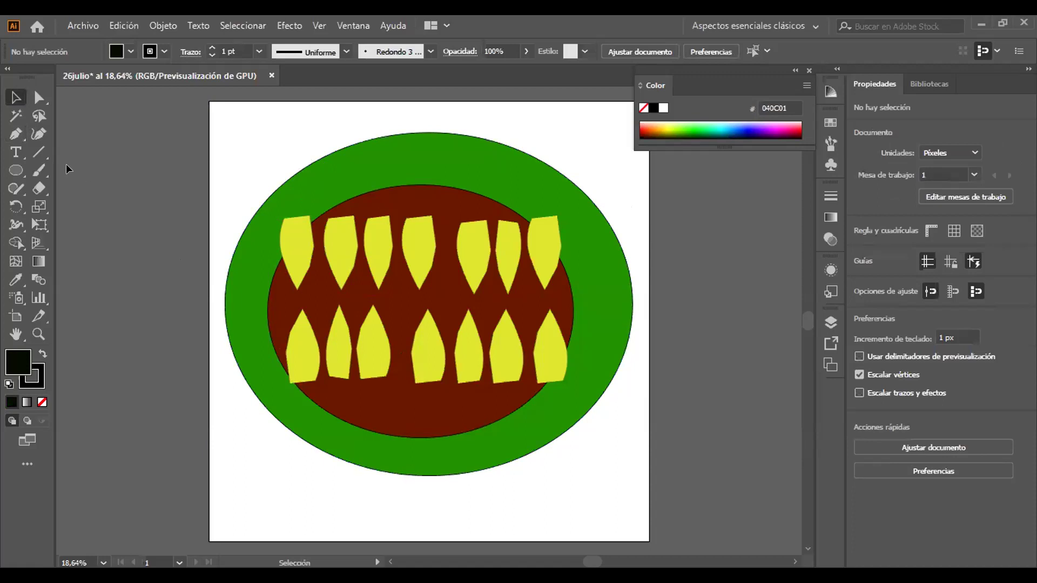
pyautogui.click(16, 133)
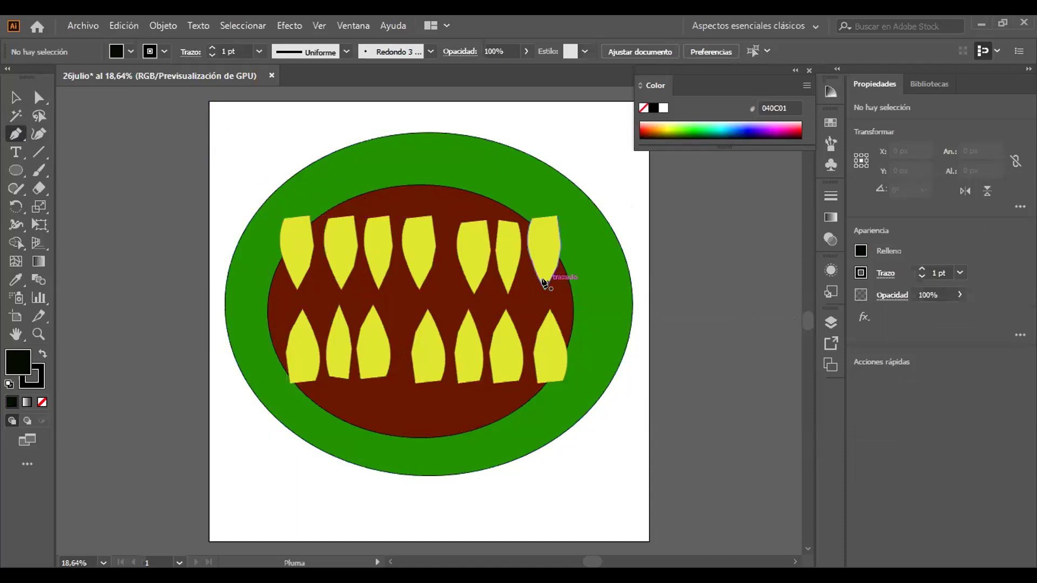
pyautogui.click(830, 323)
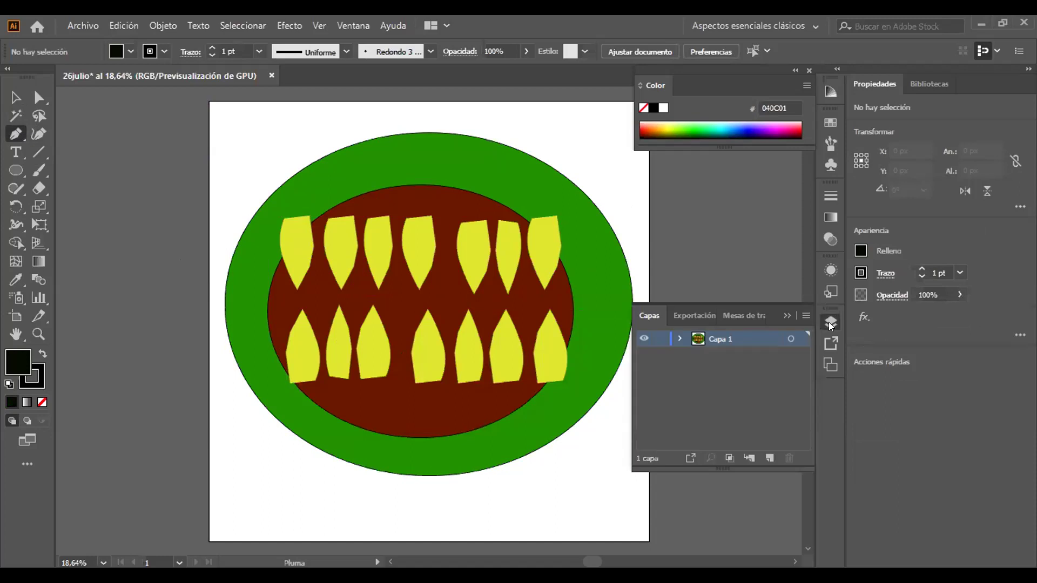
pyautogui.click(782, 310)
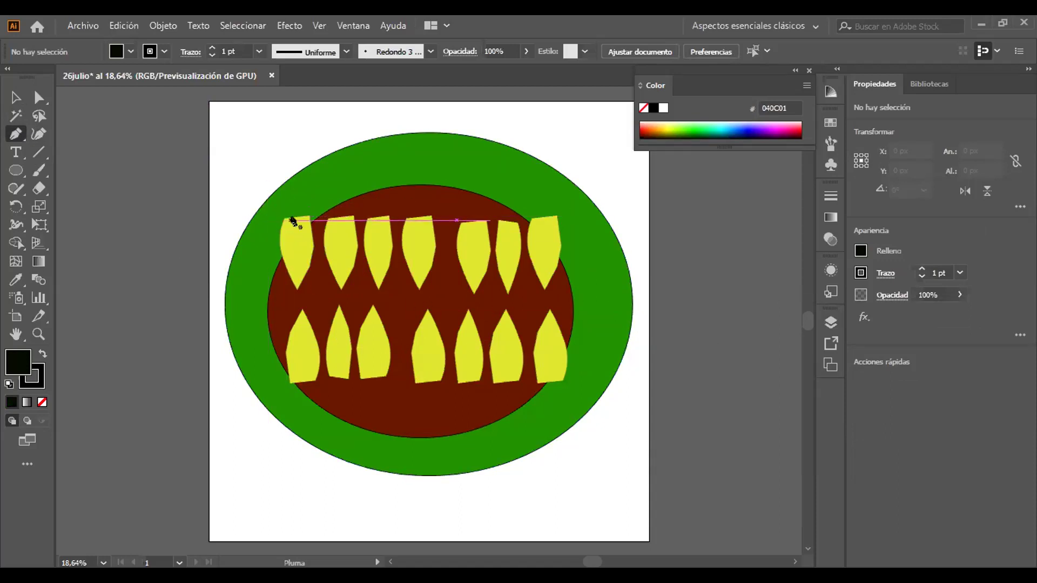
pyautogui.click(268, 208)
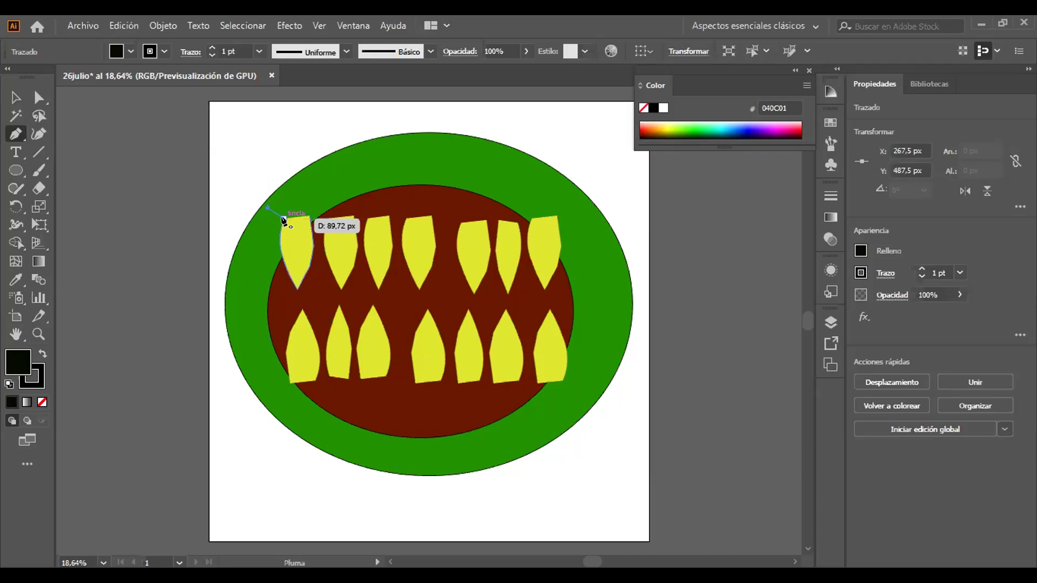
pyautogui.click(282, 218)
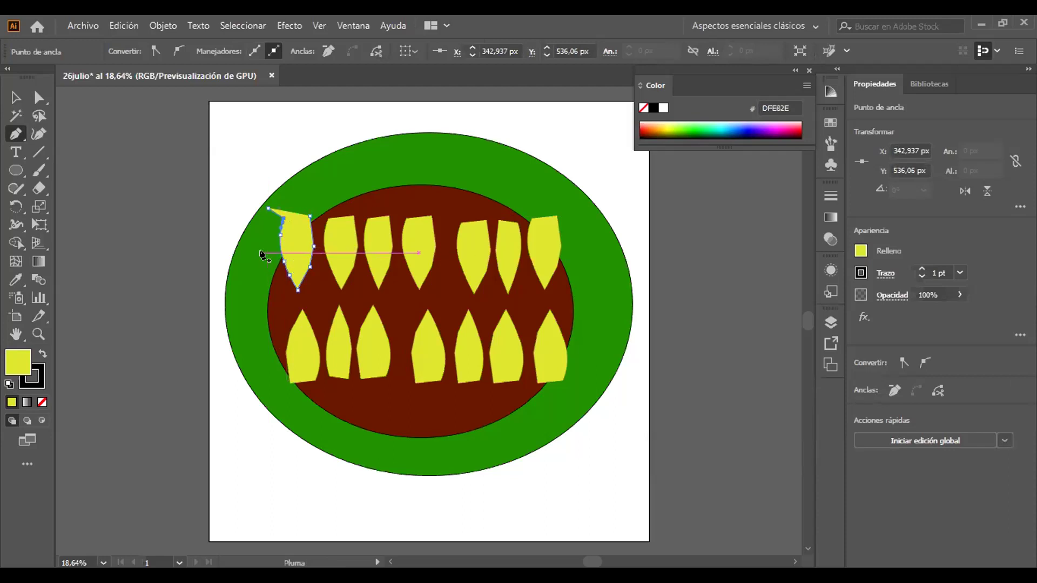
pyautogui.hotkey('ctrl', 'z')
pyautogui.hotkey('ctrl', 'z')
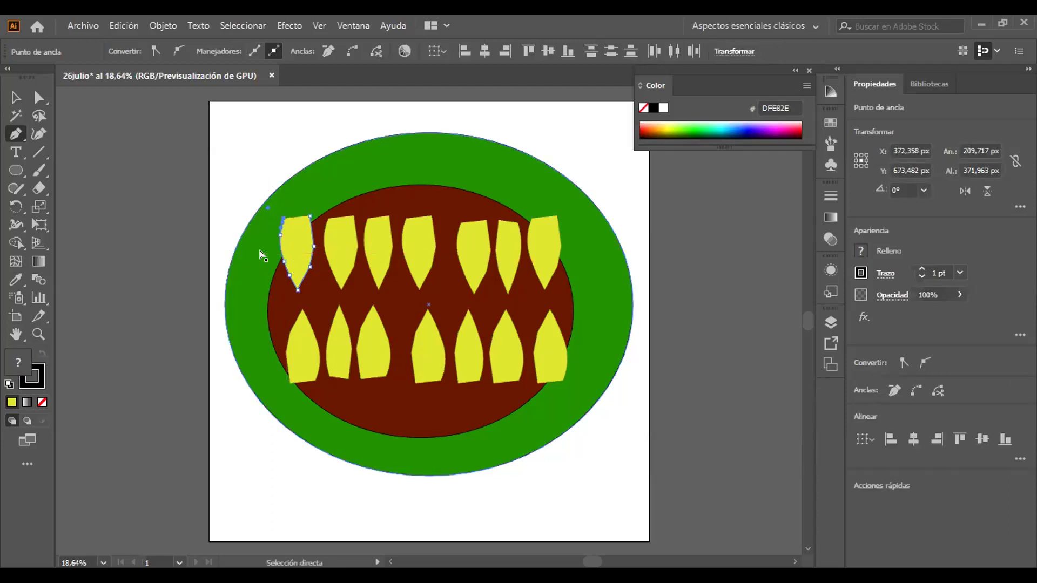
pyautogui.click(15, 97)
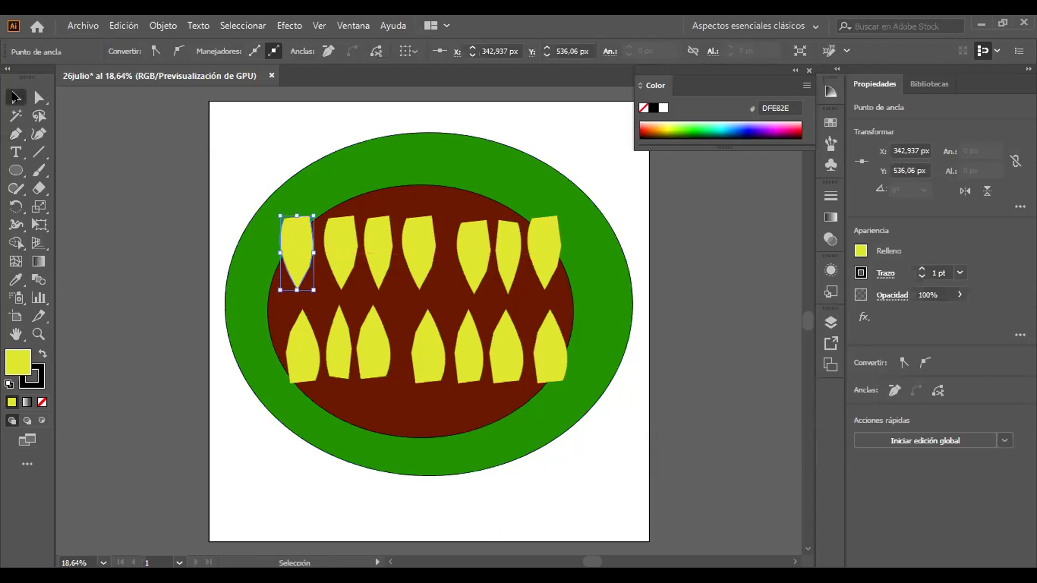
# Clear the selection and add a new layer, Capa 2, above Capa 1.
pyautogui.click(260, 134)
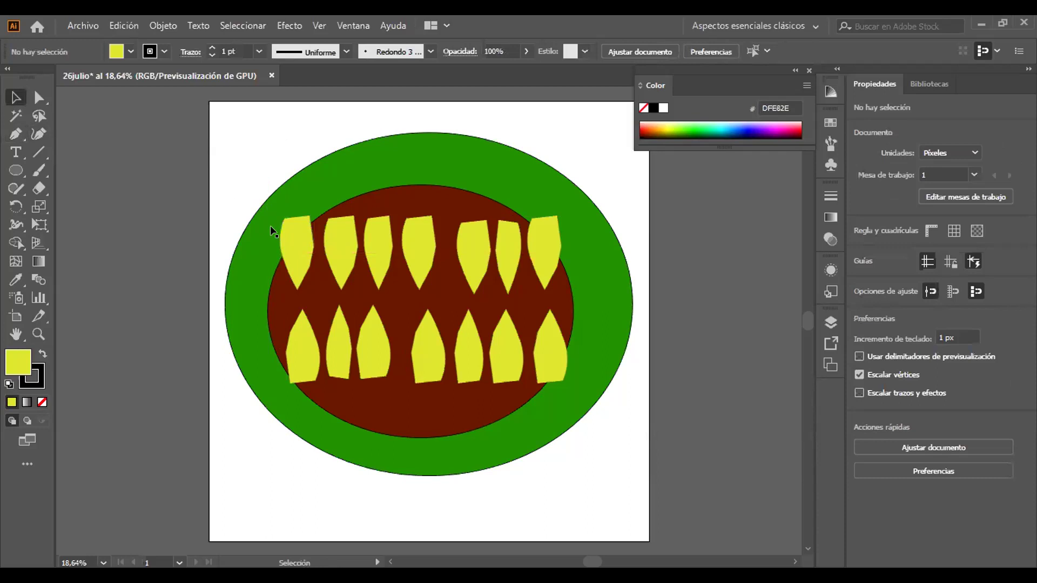
pyautogui.click(831, 322)
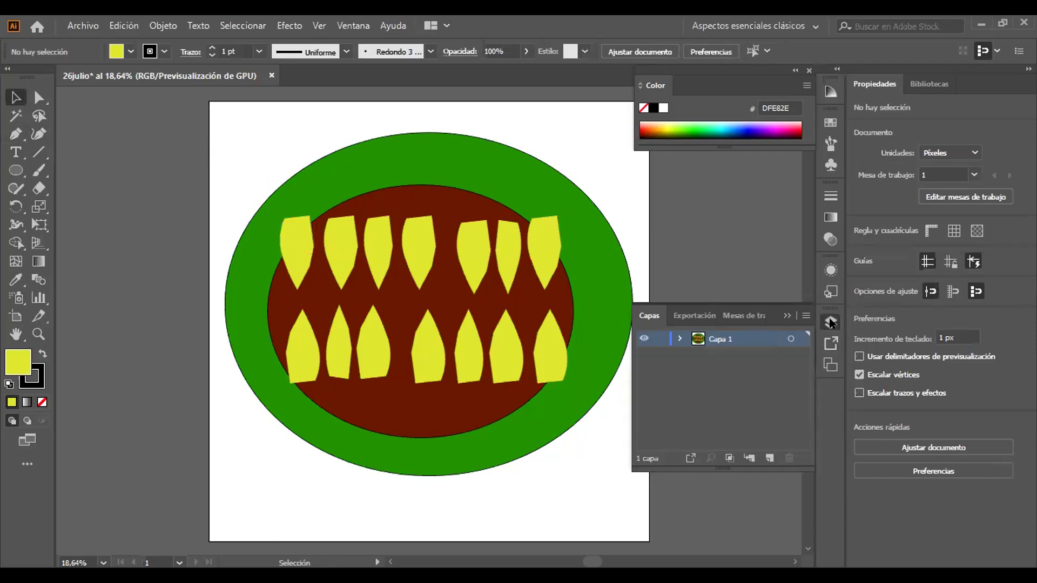
pyautogui.click(768, 458)
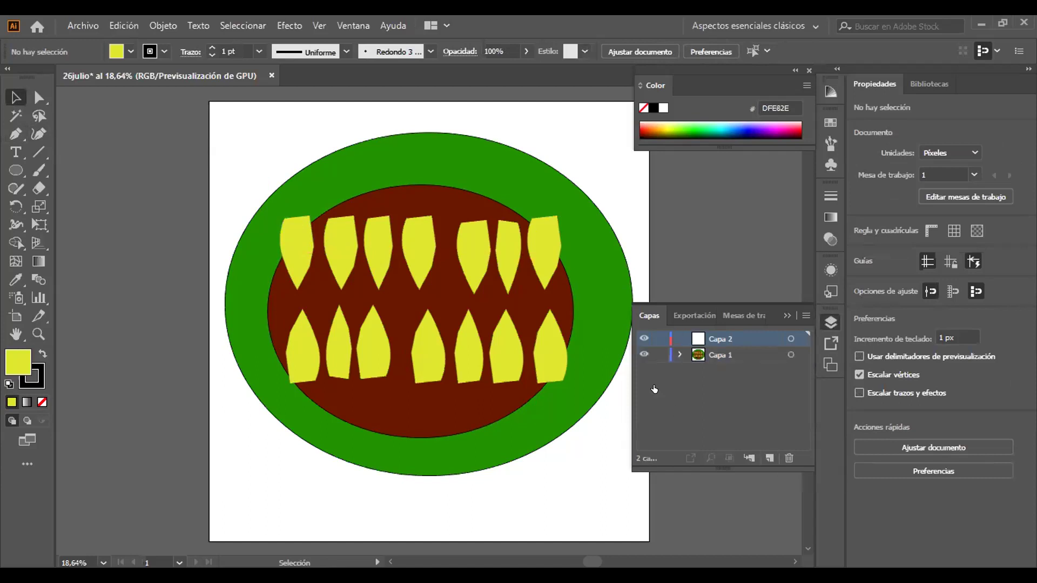
# Select the mouth and teeth group on Capa 1 and move it slightly down and to the left on the artboard.
pyautogui.click(652, 350)
pyautogui.click(653, 353)
pyautogui.click(744, 354)
pyautogui.click(418, 326)
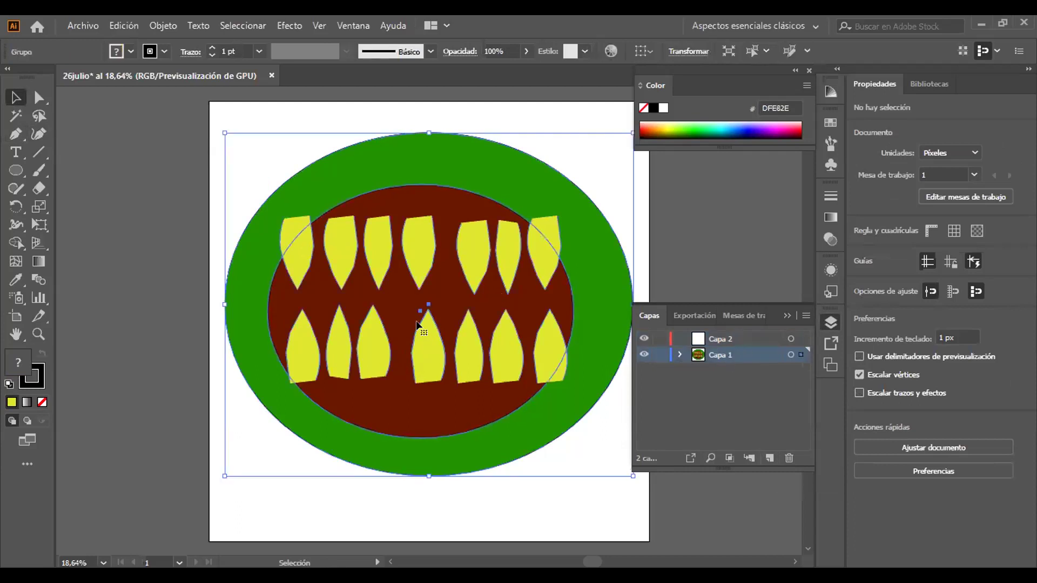
pyautogui.moveTo(422, 312)
pyautogui.mouseDown()
pyautogui.moveTo(400, 241)
pyautogui.moveTo(409, 320)
pyautogui.mouseUp()
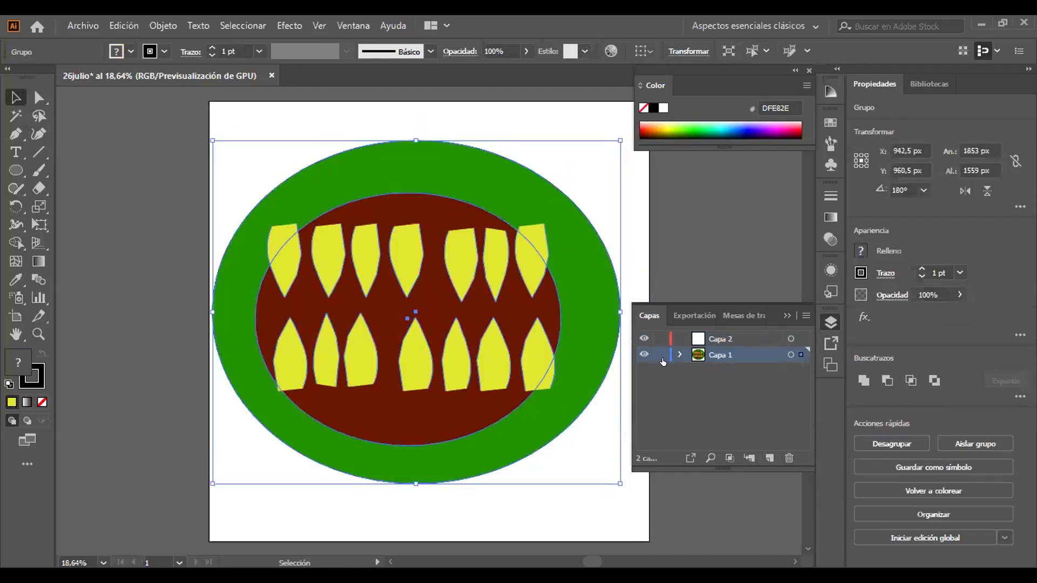
# Lock Capa 1 and make Capa 2 the active layer.
pyautogui.click(661, 355)
pyautogui.hotkey('ctrl', 'z')
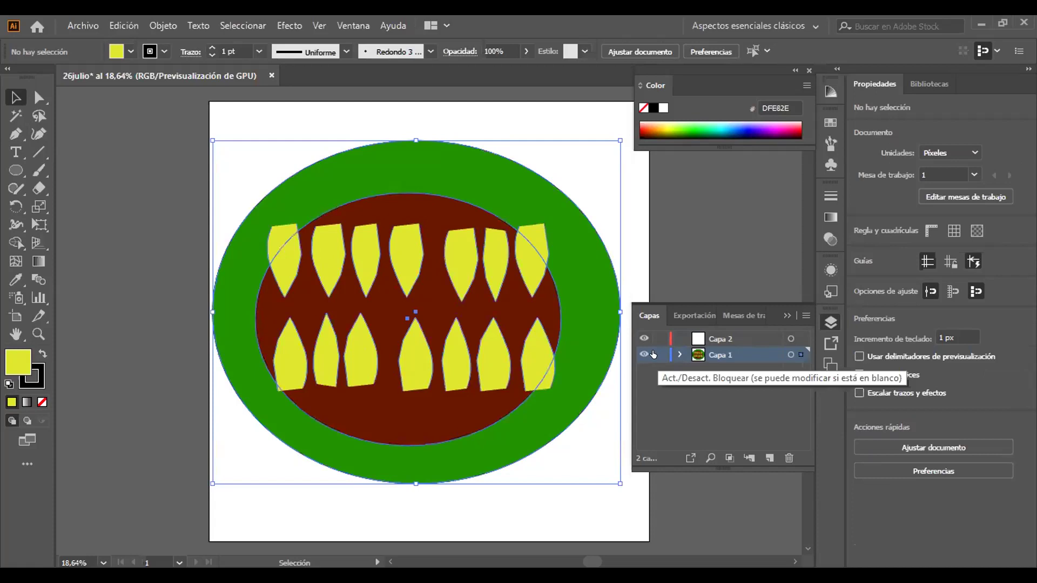
pyautogui.click(760, 334)
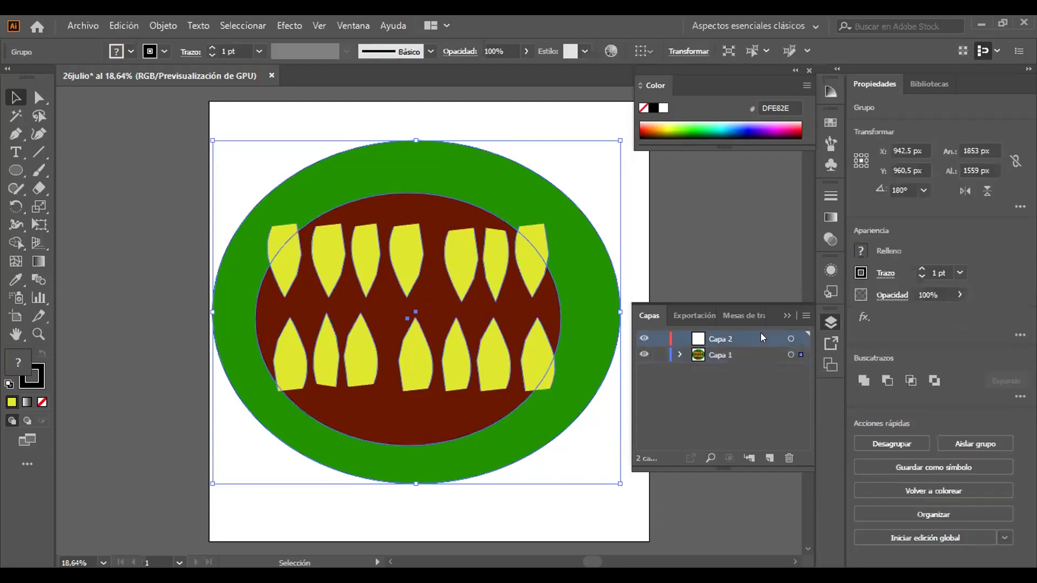
pyautogui.click(655, 349)
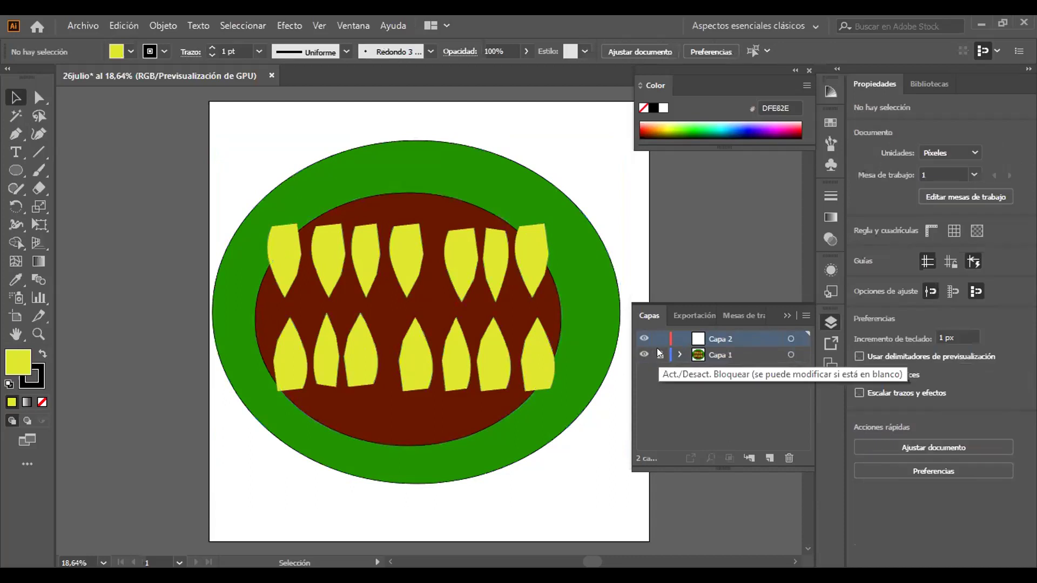
pyautogui.click(659, 352)
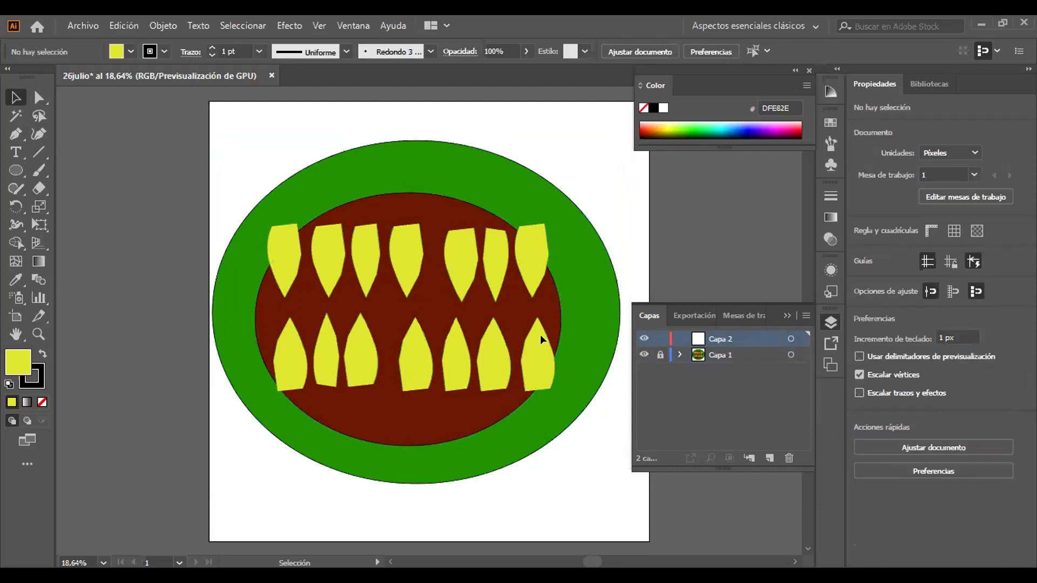
# Draw a closed yellow smile shape about 1490 by 749 px across the teeth on Capa 2 with the Curvature tool.
pyautogui.click(7, 133)
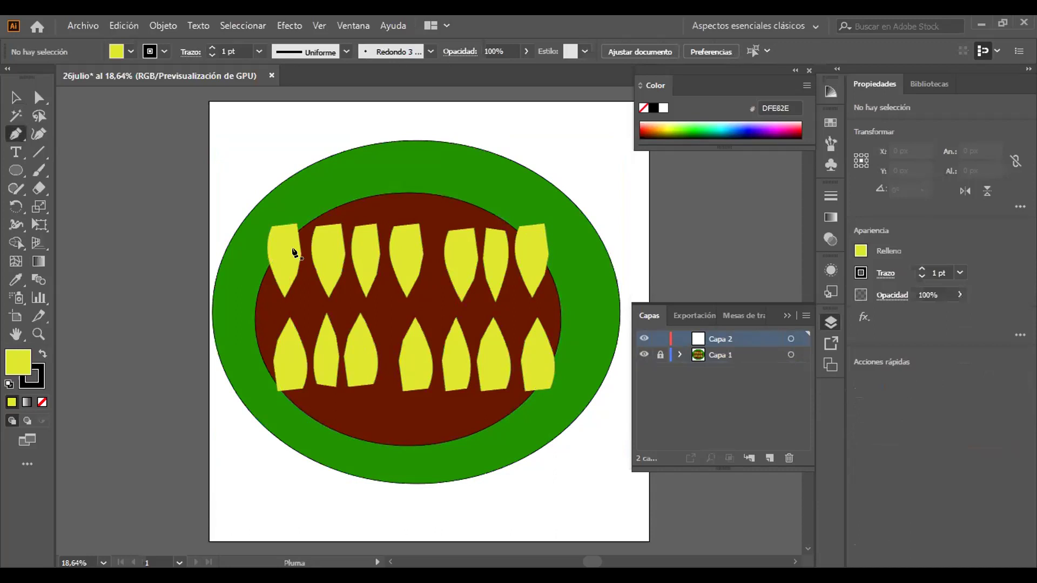
pyautogui.click(43, 134)
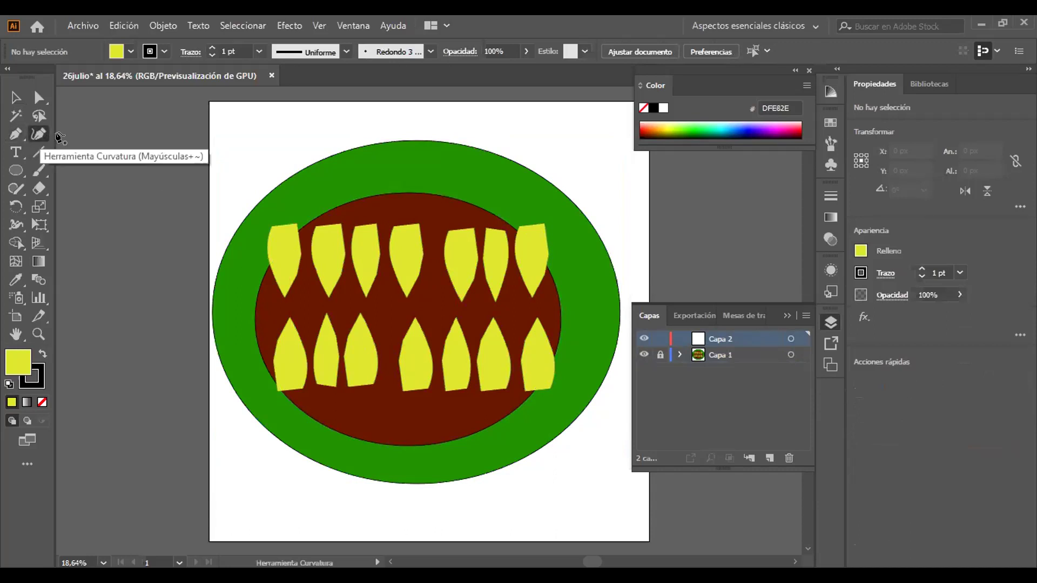
pyautogui.click(247, 229)
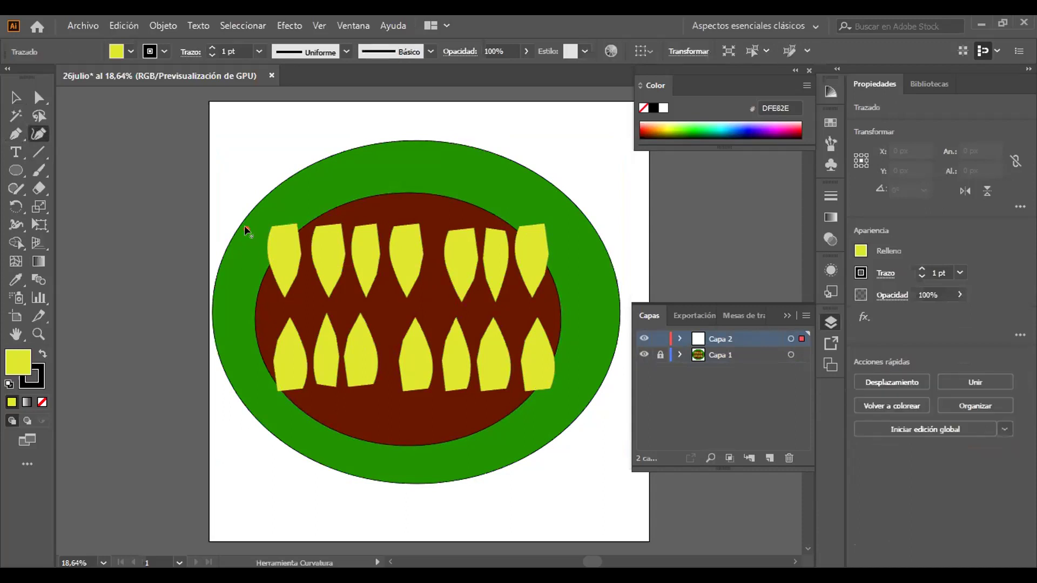
pyautogui.click(405, 262)
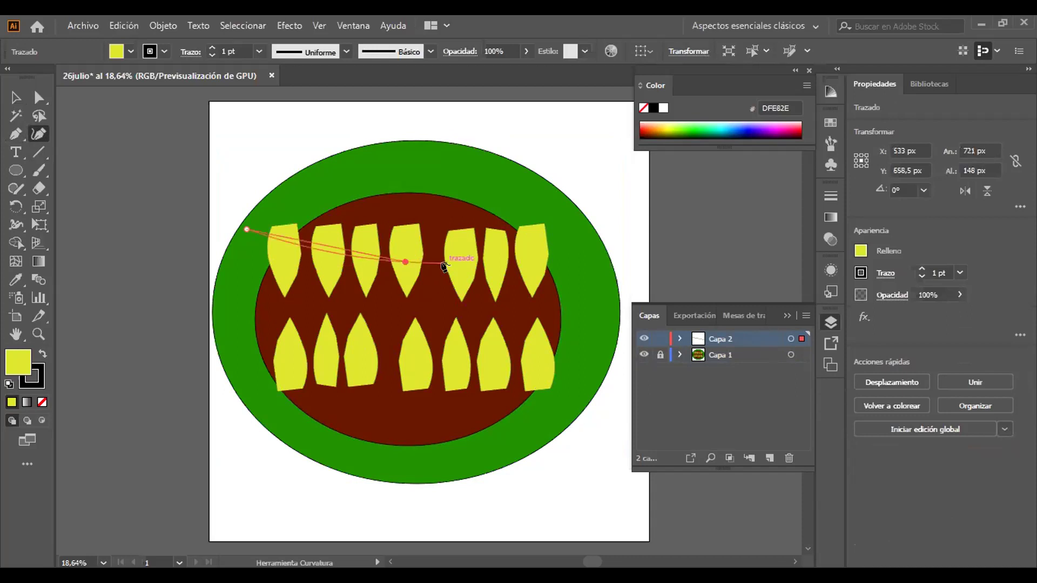
pyautogui.click(569, 221)
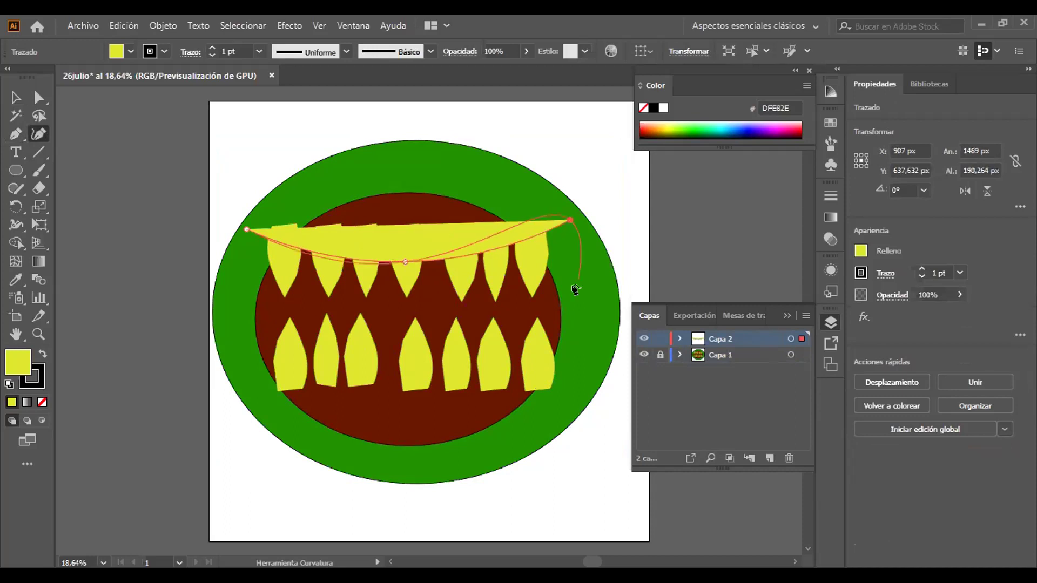
pyautogui.click(406, 383)
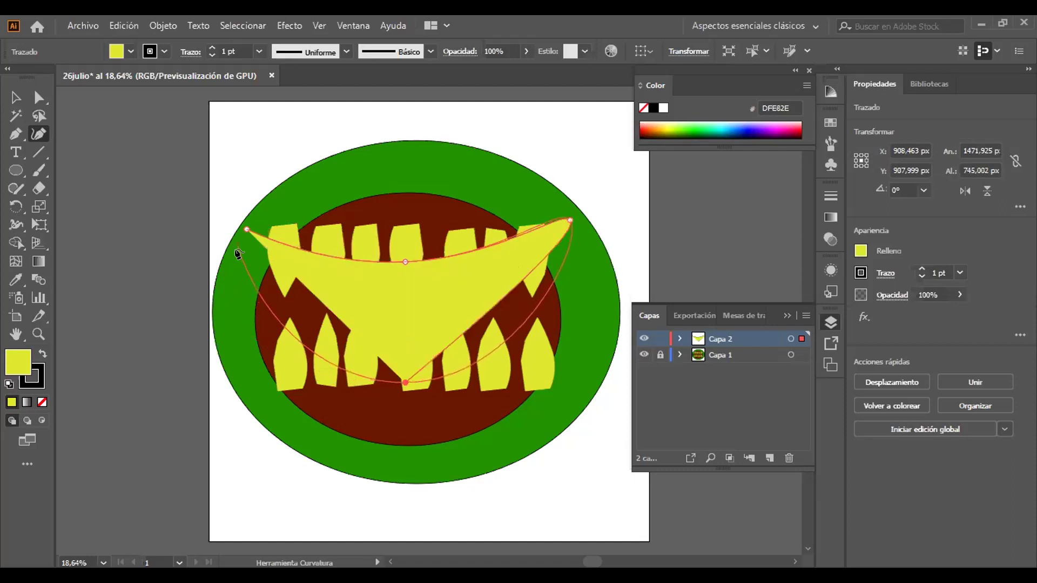
pyautogui.click(244, 231)
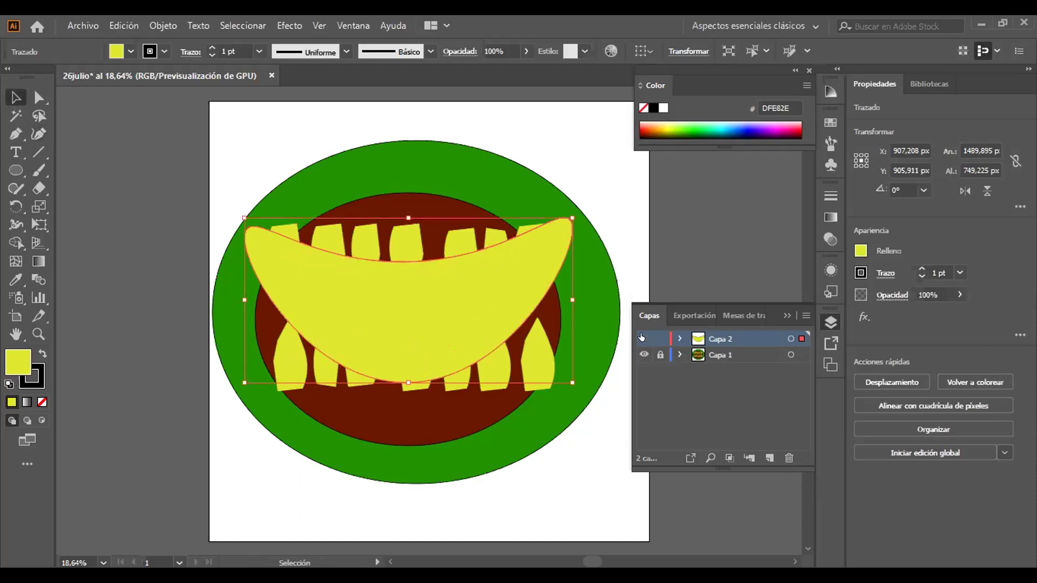
# Hide Capa 2 and unlock Capa 1 to select its mouth and teeth group.
pyautogui.click(642, 338)
pyautogui.click(660, 355)
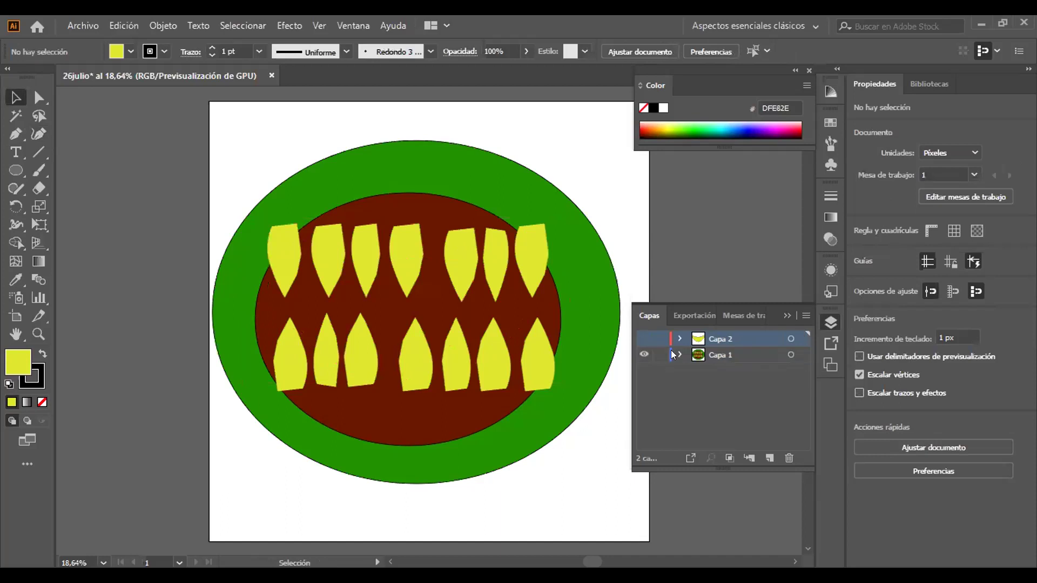
pyautogui.click(286, 241)
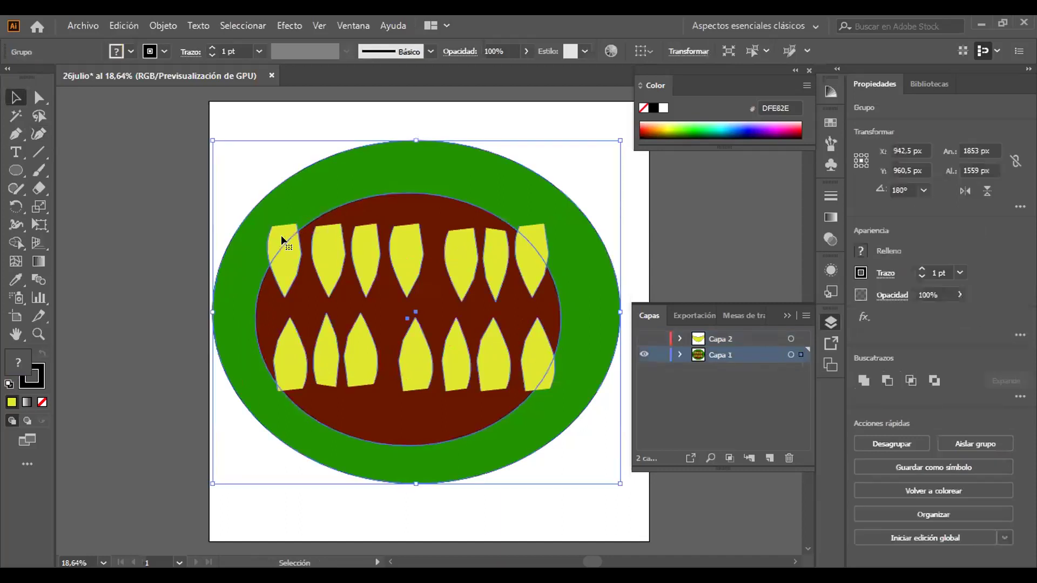
pyautogui.moveTo(286, 240); pyautogui.dragTo(498, 156)
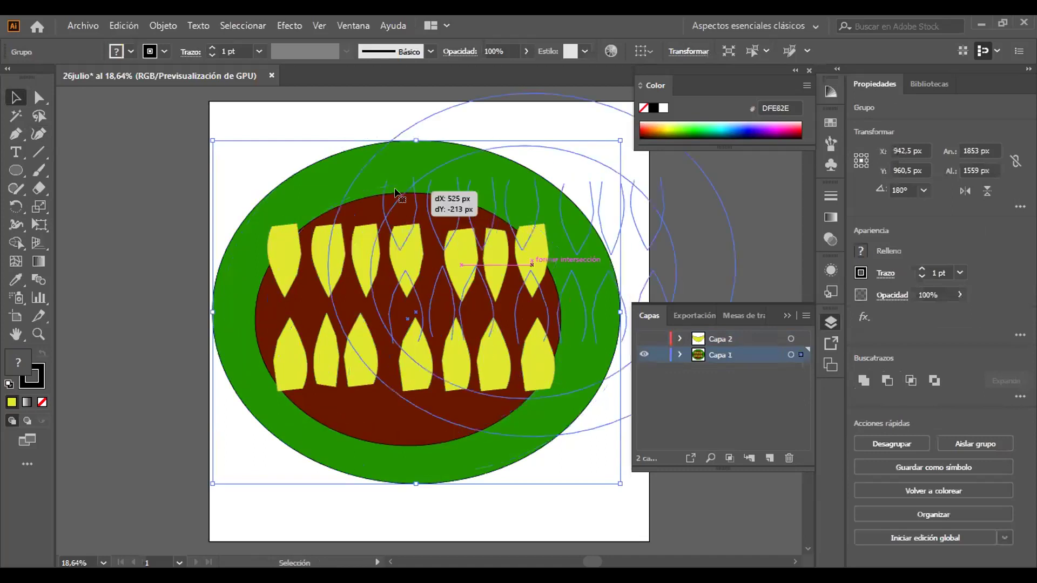
pyautogui.moveTo(395, 192); pyautogui.dragTo(394, 194)
pyautogui.press('a')
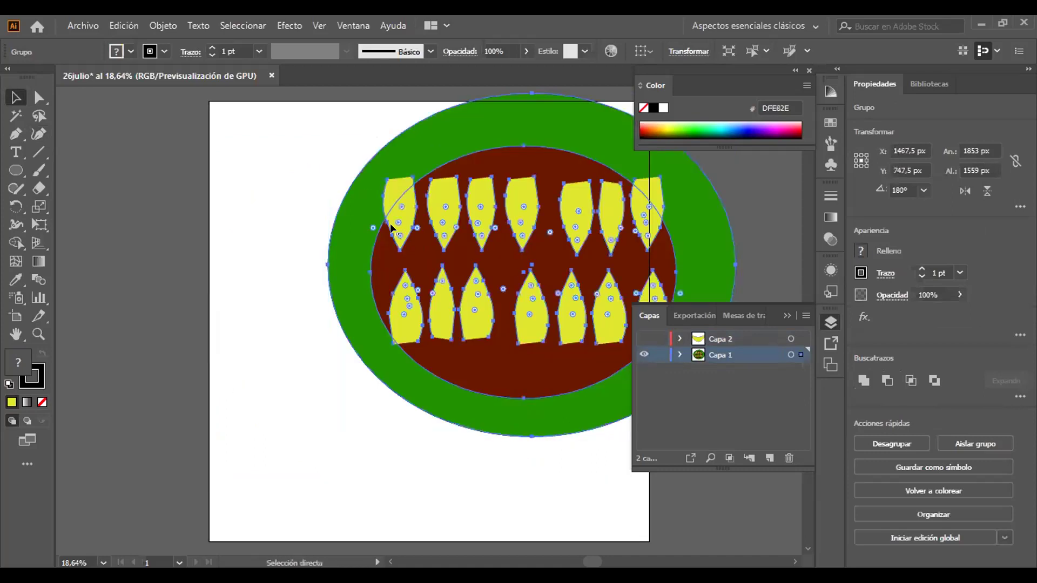
pyautogui.hotkey('ctrl', 'z')
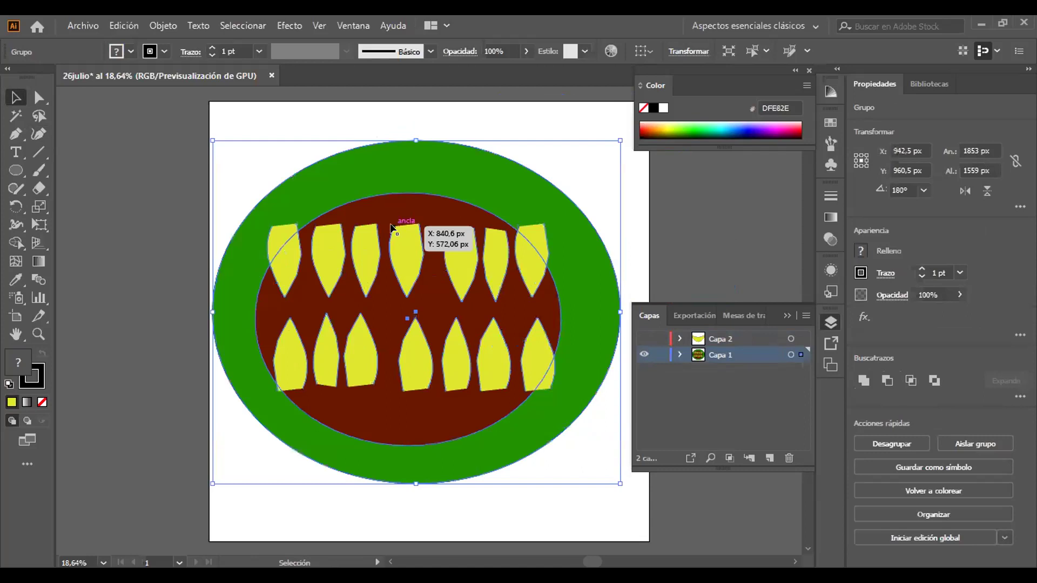
# Show Capa 2 again and add its smile shape to the selection with the mouth and teeth group.
pyautogui.click(641, 338)
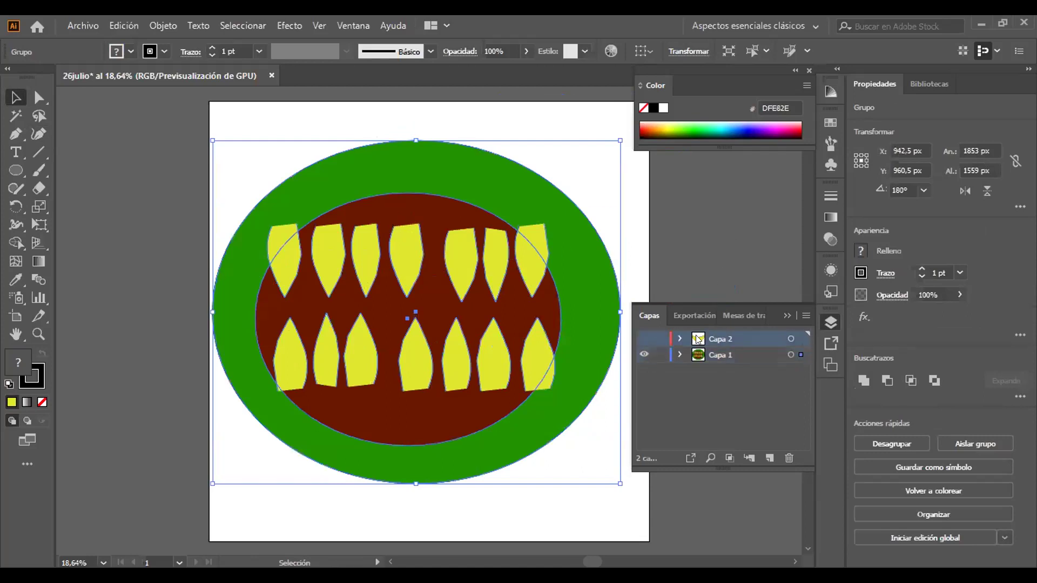
pyautogui.click(638, 339)
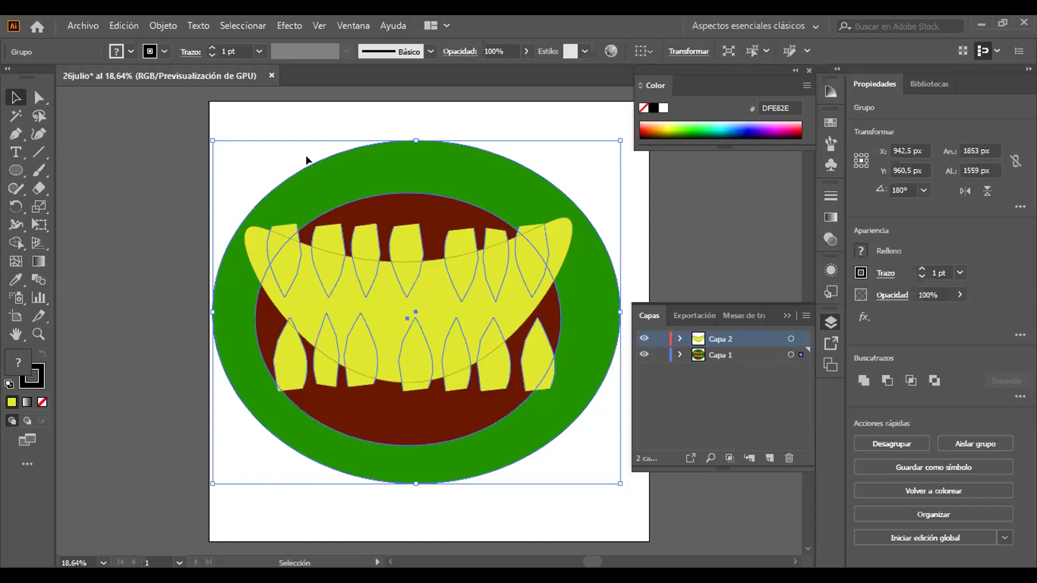
pyautogui.keyDown('shift'); pyautogui.click(248, 262); pyautogui.keyUp('shift')
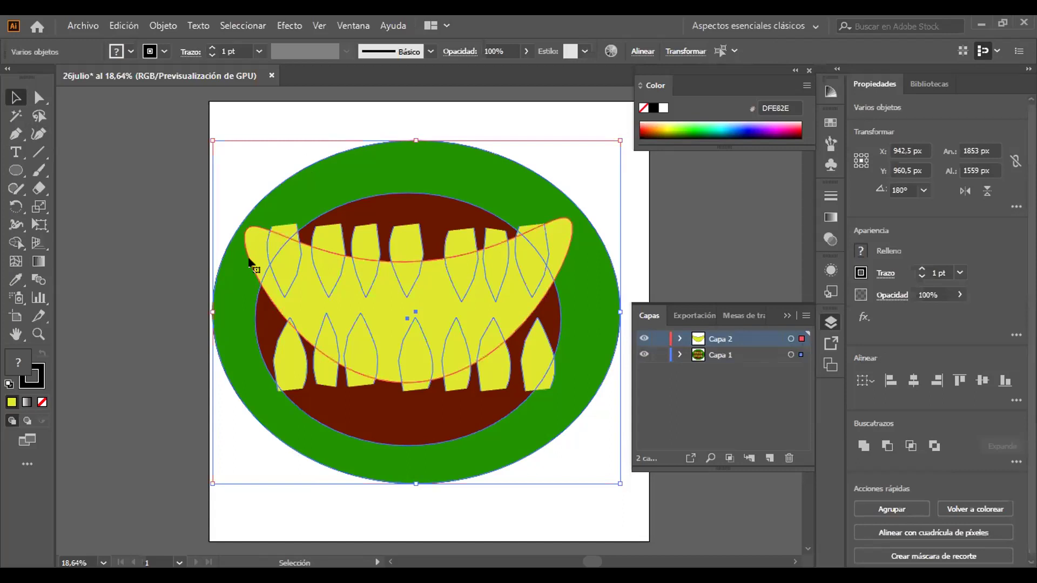
# Create a clipping mask that crops the green mouth artwork and teeth to the yellow smile shape, and deselect it.
pyautogui.rightClick(250, 263)
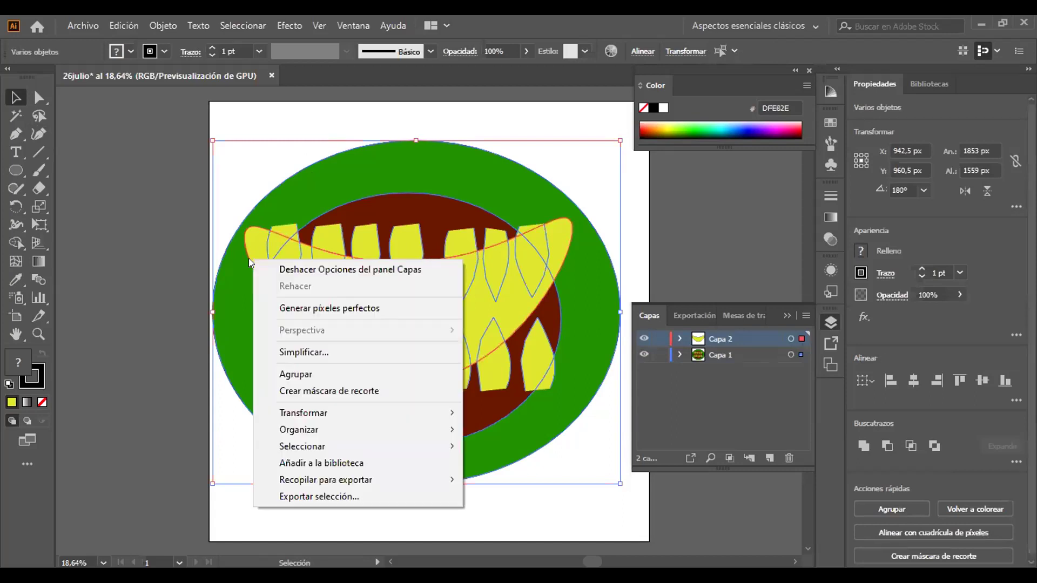
pyautogui.click(331, 391)
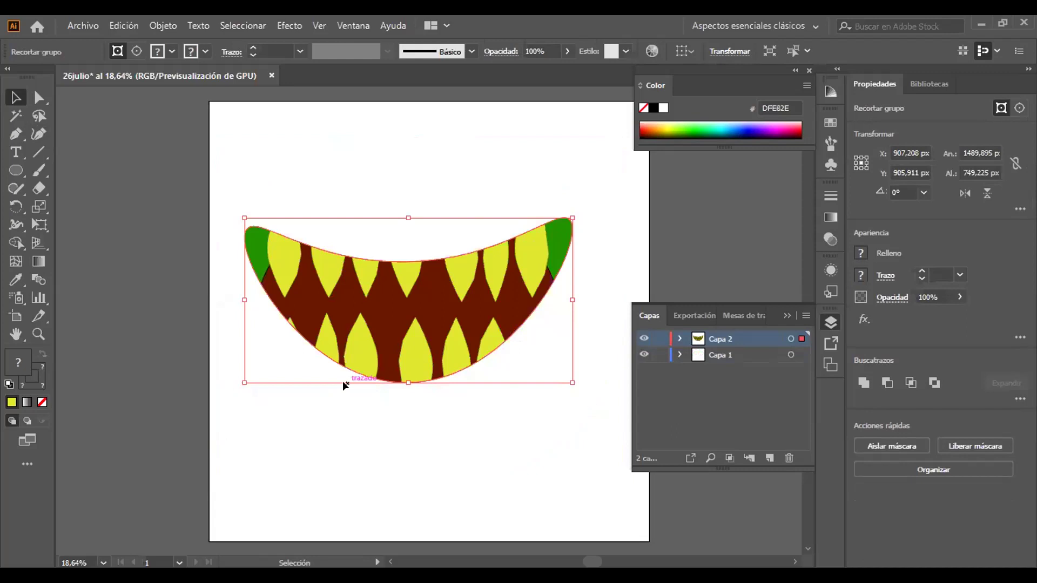
pyautogui.click(469, 157)
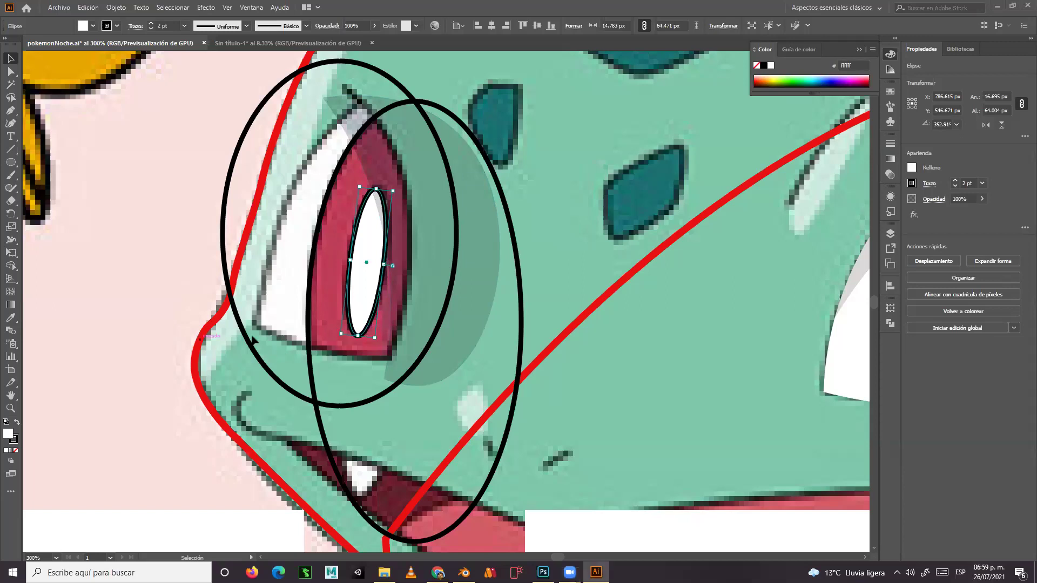
# Delete the existing pupil, shadow, outer eye and iris shapes drawn over the reference character's eye.
pyautogui.click(376, 336)
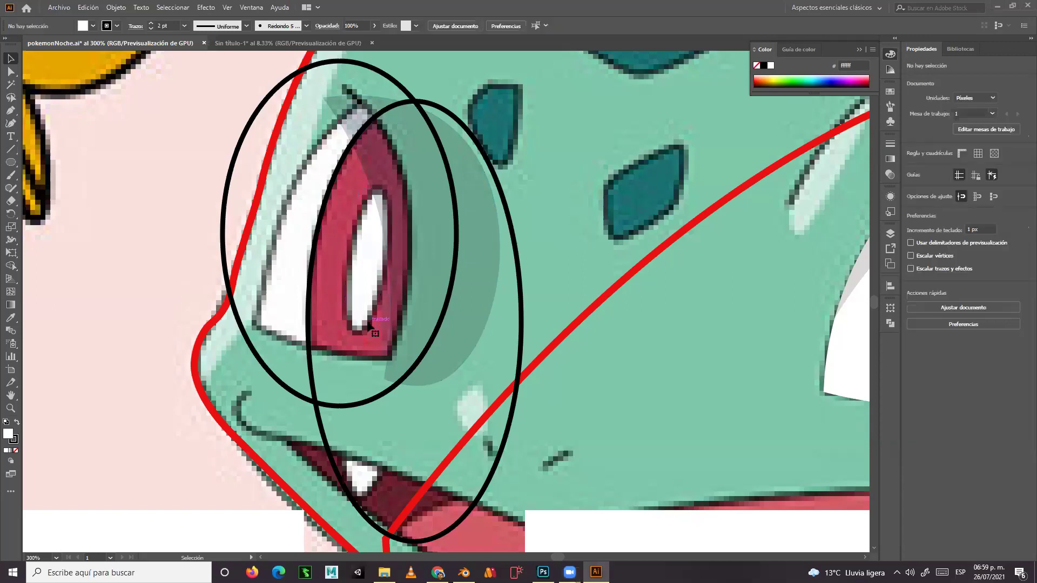
pyautogui.click(412, 376)
pyautogui.press('Delete')
pyautogui.click(411, 372)
pyautogui.press('Delete')
pyautogui.click(313, 365)
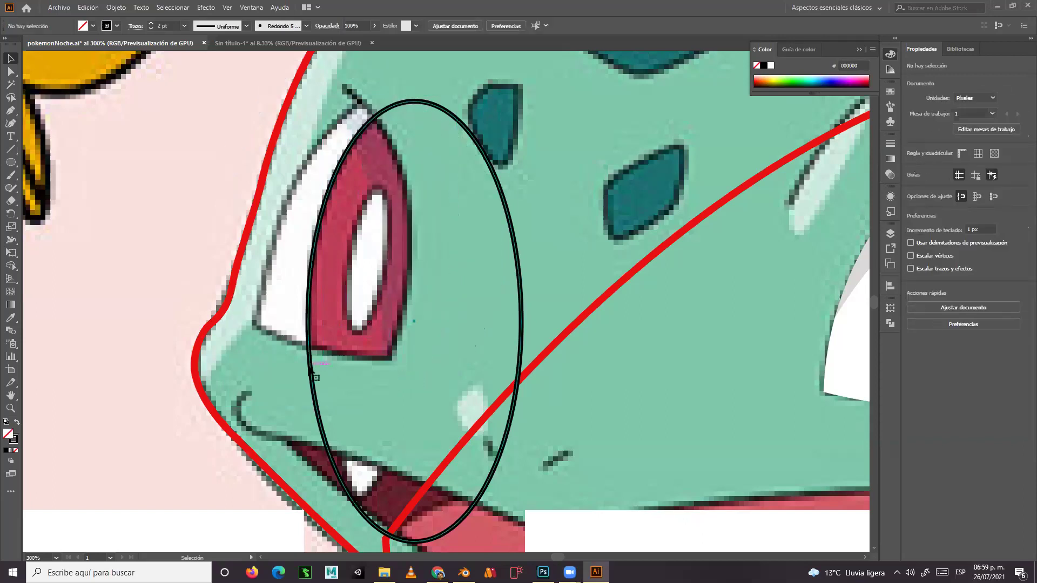
pyautogui.press('Delete')
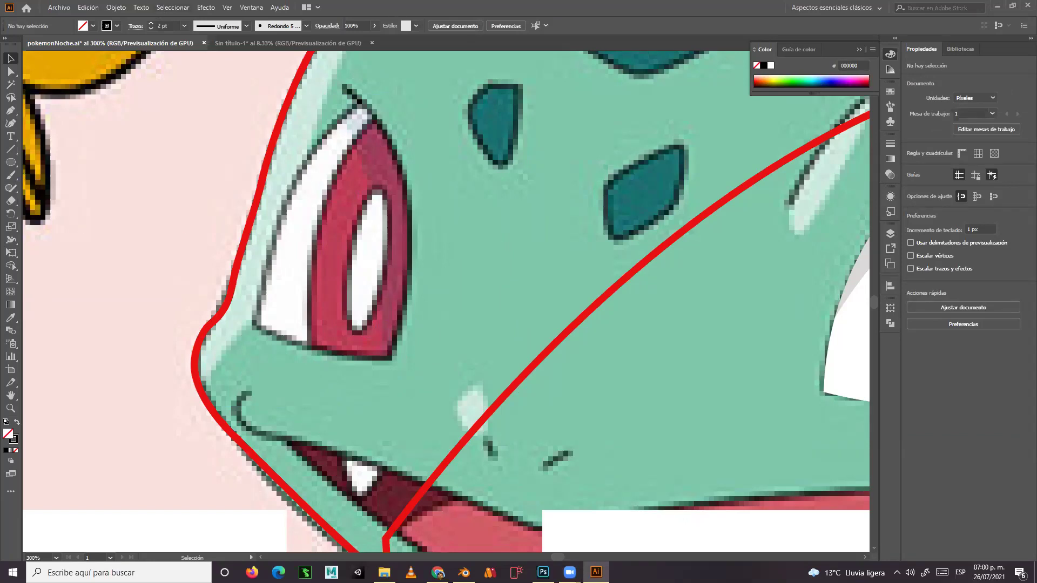
# Draw an ellipse about 138 × 151 px around the eye and an overlapping tall iris ellipse about 108 × 193 px.
pyautogui.click(9, 165)
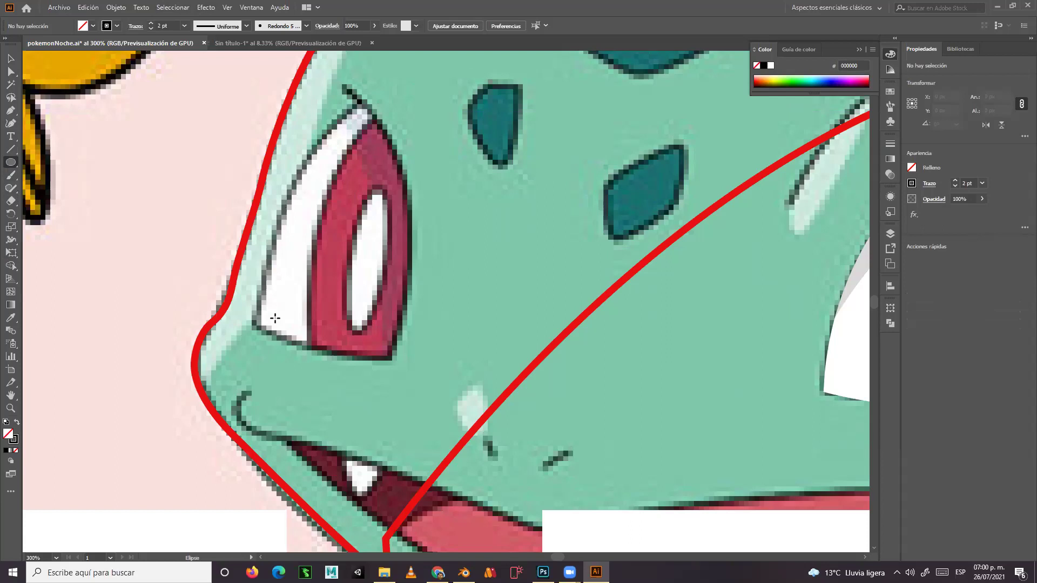
pyautogui.moveTo(190, 63)
pyautogui.mouseDown()
pyautogui.moveTo(218, 138)
pyautogui.moveTo(500, 389)
pyautogui.moveTo(507, 409)
pyautogui.mouseUp()
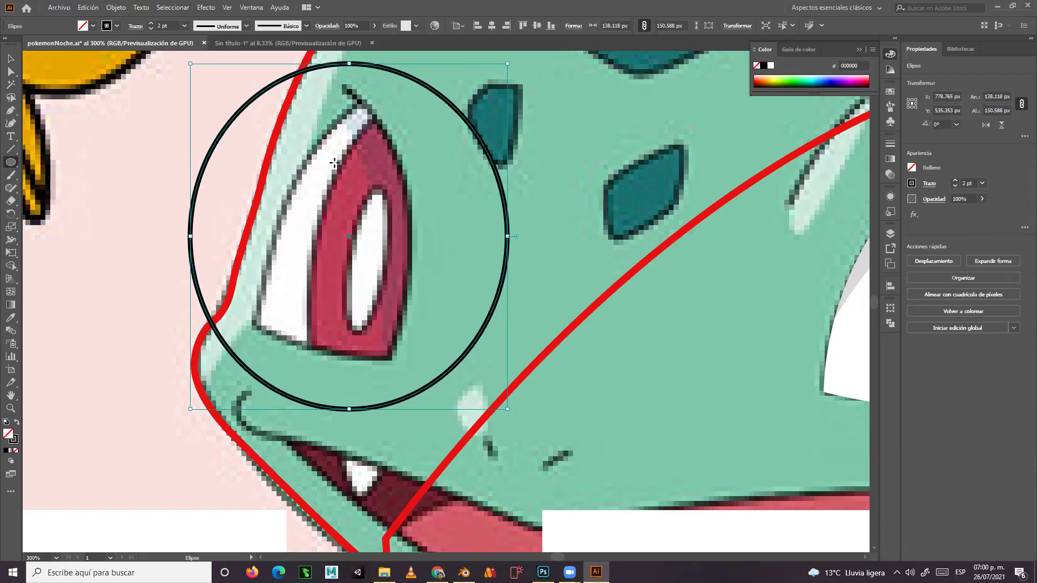
pyautogui.moveTo(557, 83)
pyautogui.mouseDown()
pyautogui.moveTo(556, 162)
pyautogui.moveTo(314, 485)
pyautogui.moveTo(310, 526)
pyautogui.mouseUp()
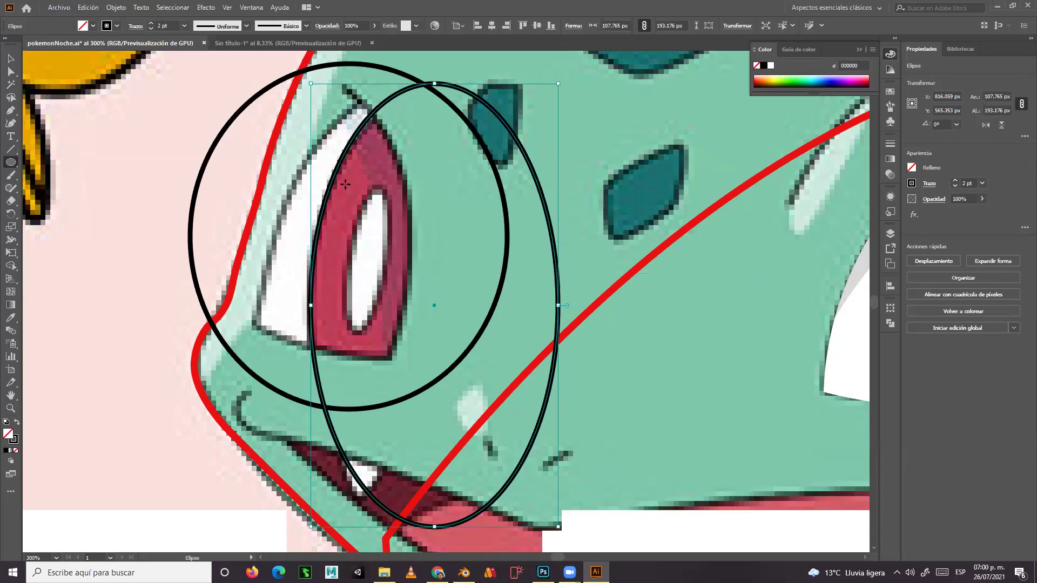
# Draw a narrow pupil ellipse, tilt it about 7° clockwise and fit it to the reference pupil at about 15 × 63 px.
pyautogui.moveTo(345, 184); pyautogui.dragTo(374, 331)
pyautogui.press('v')
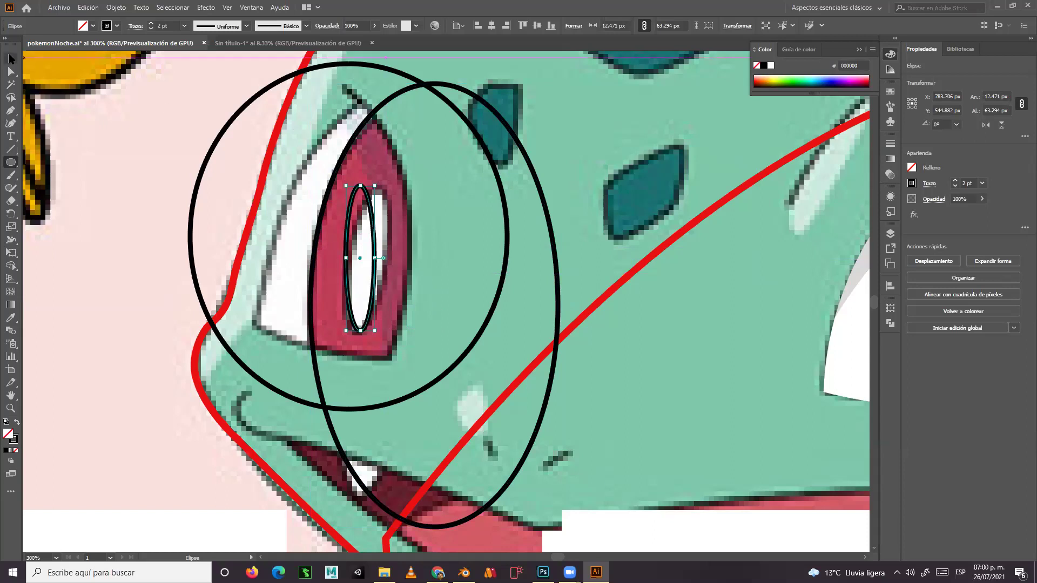
pyautogui.moveTo(376, 184); pyautogui.dragTo(386, 220)
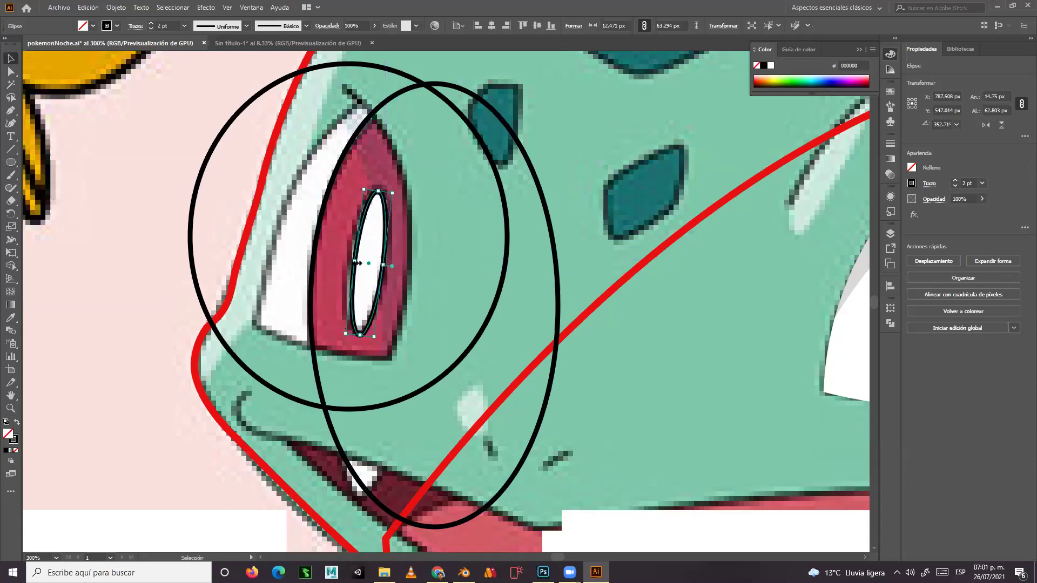
pyautogui.moveTo(354, 261); pyautogui.dragTo(350, 261)
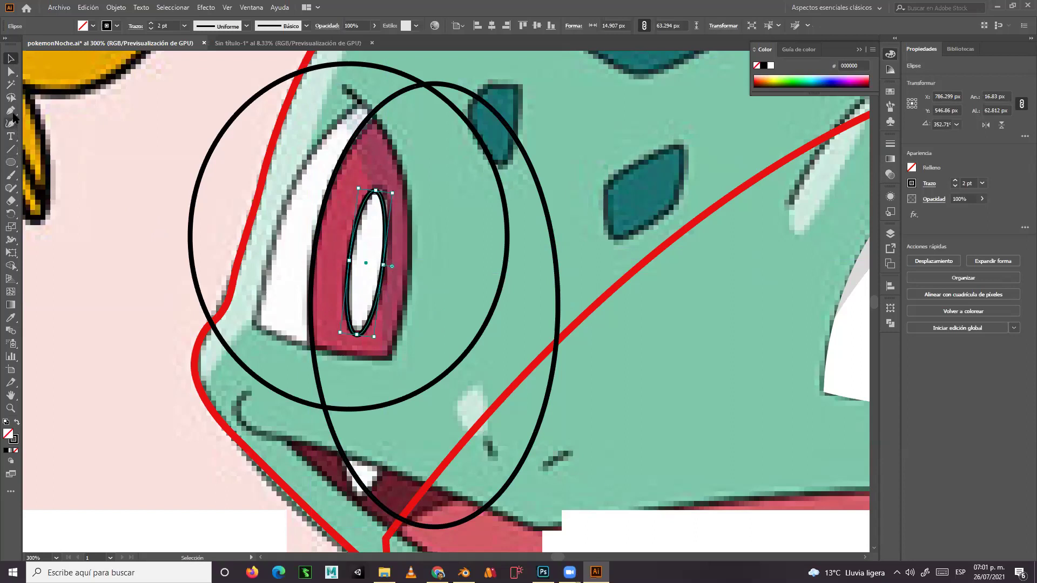
# Draw a closed curved shadow shape about 66 × 127 px over the far side of the eye with the Curvature tool.
pyautogui.click(323, 110)
pyautogui.click(367, 179)
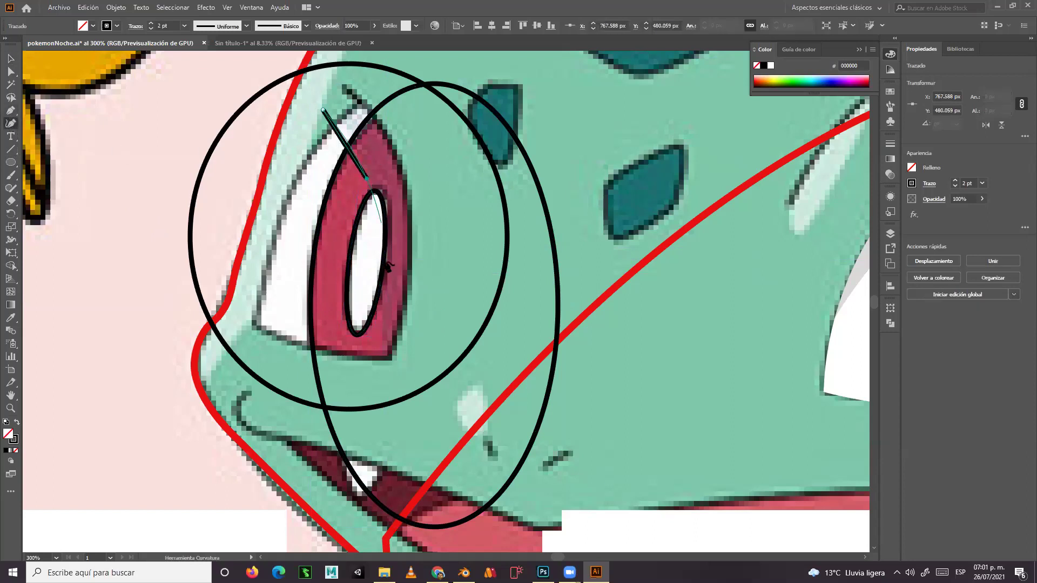
pyautogui.click(385, 377)
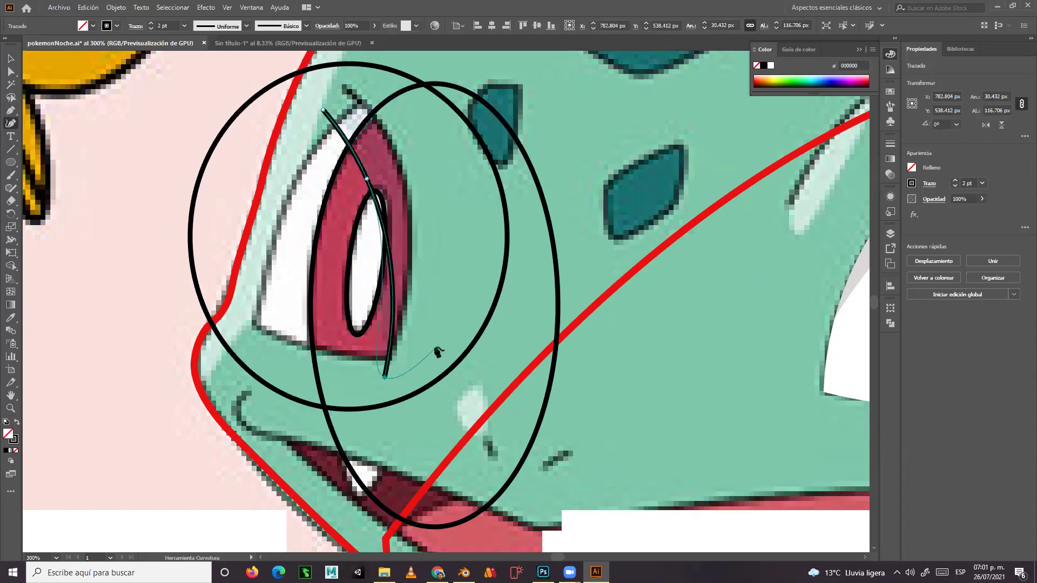
pyautogui.click(458, 313)
pyautogui.click(456, 170)
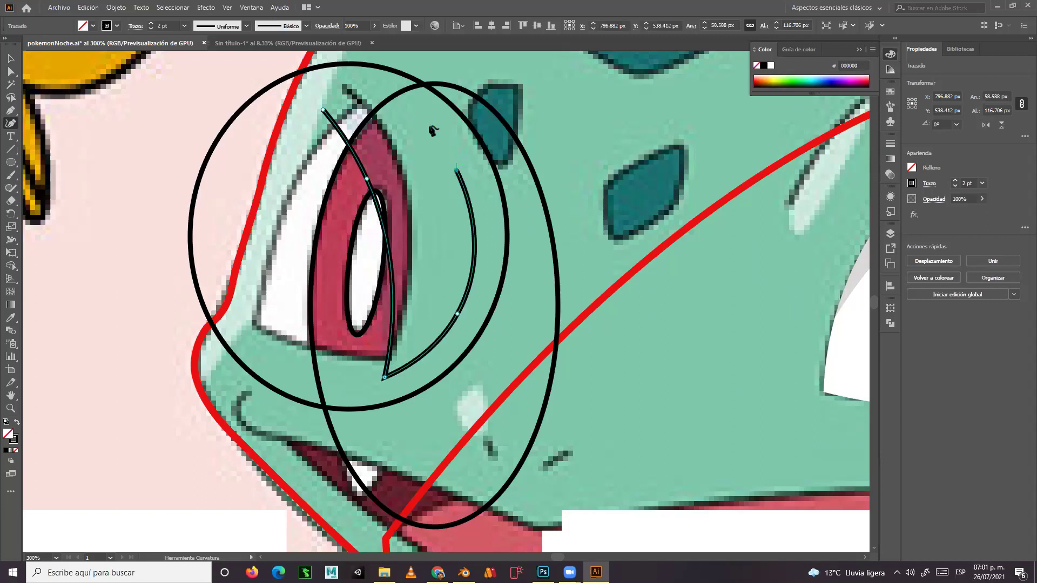
pyautogui.click(379, 85)
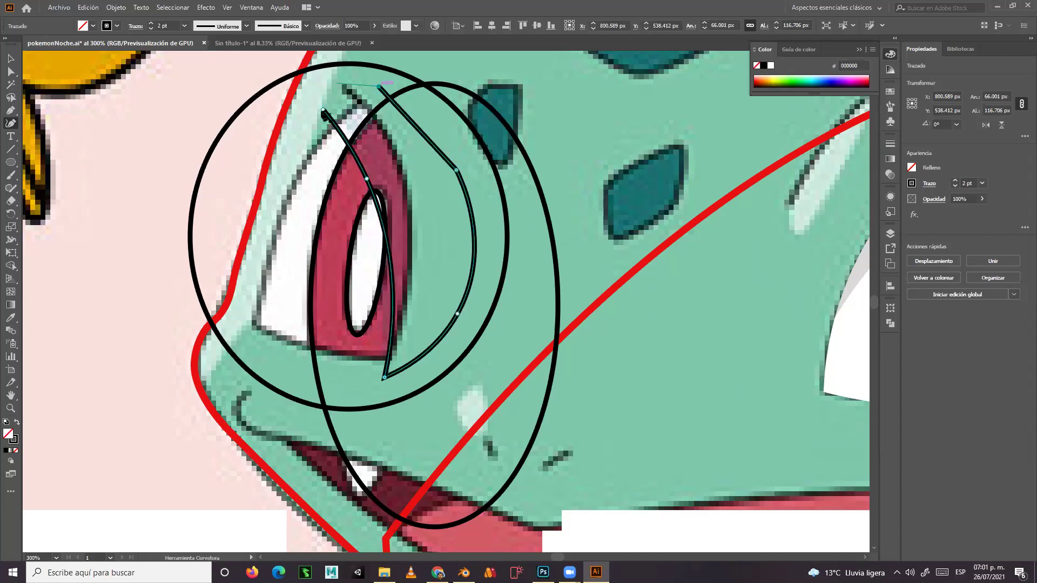
pyautogui.click(322, 110)
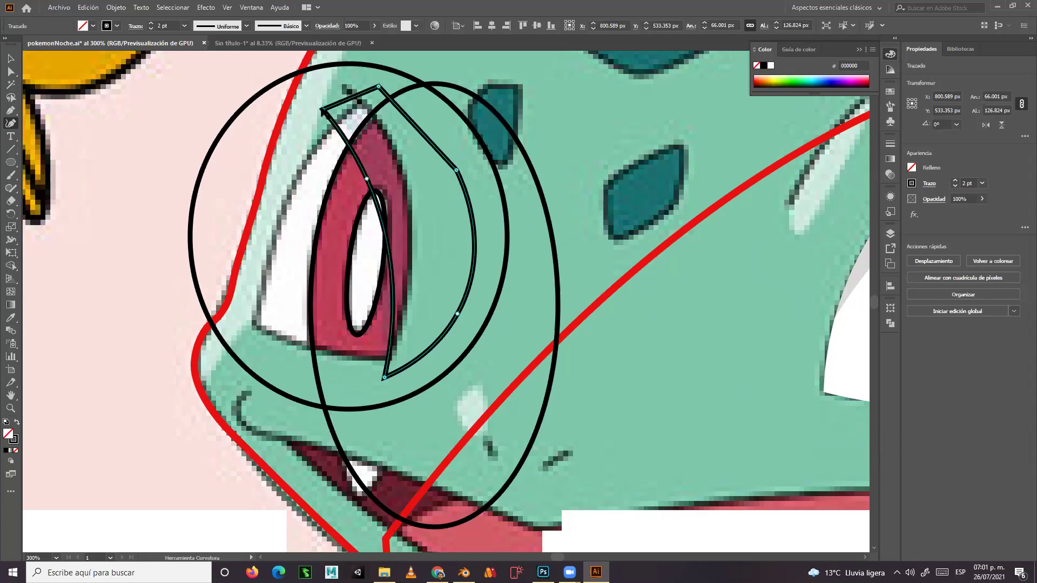
# Swap the shadow shape's fill and stroke to make it solid black, and set its opacity to 17%.
pyautogui.click(11, 58)
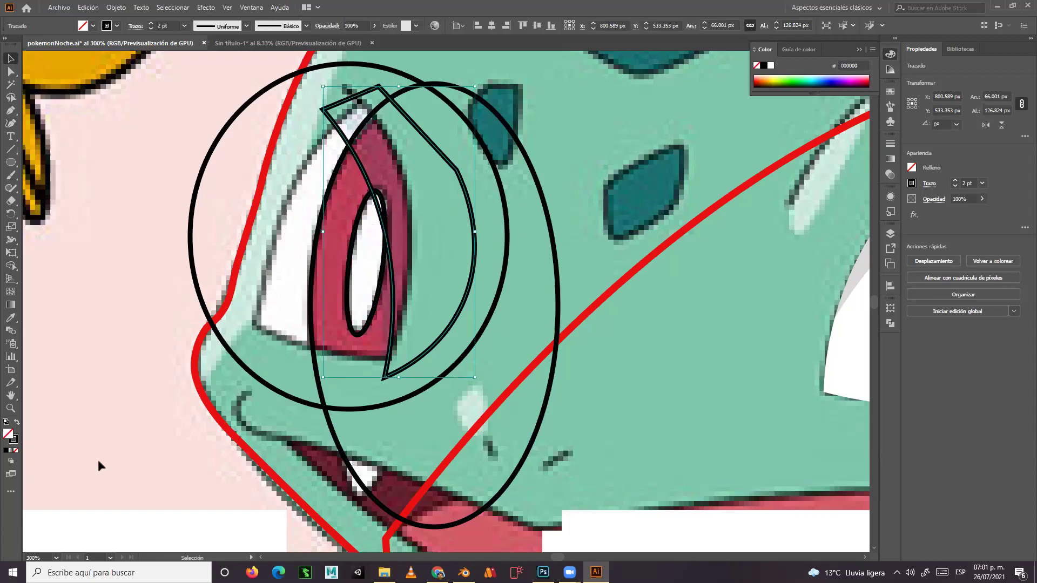
pyautogui.click(17, 423)
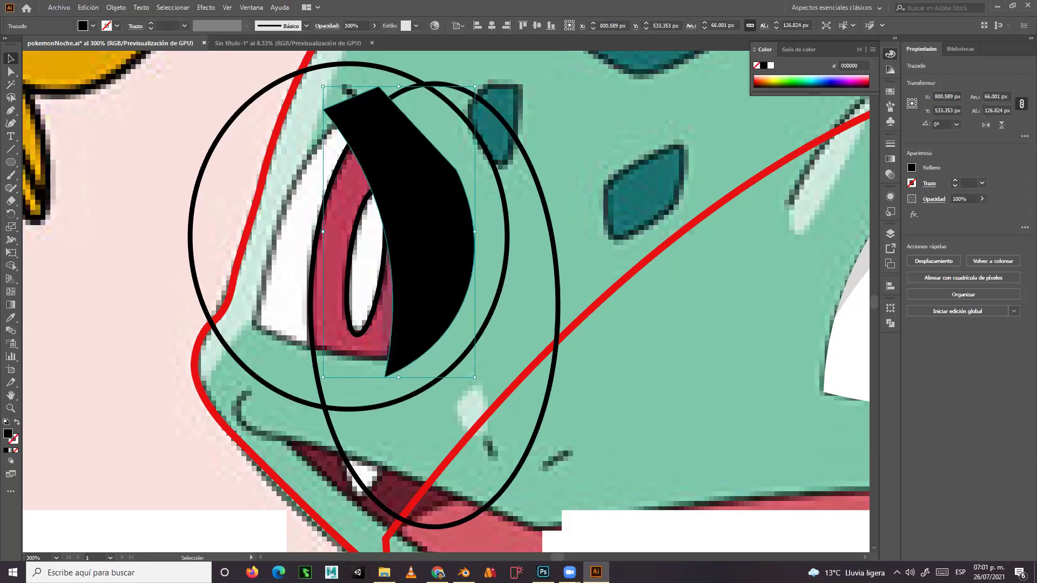
pyautogui.click(971, 198)
pyautogui.write('17')
pyautogui.press('Return')
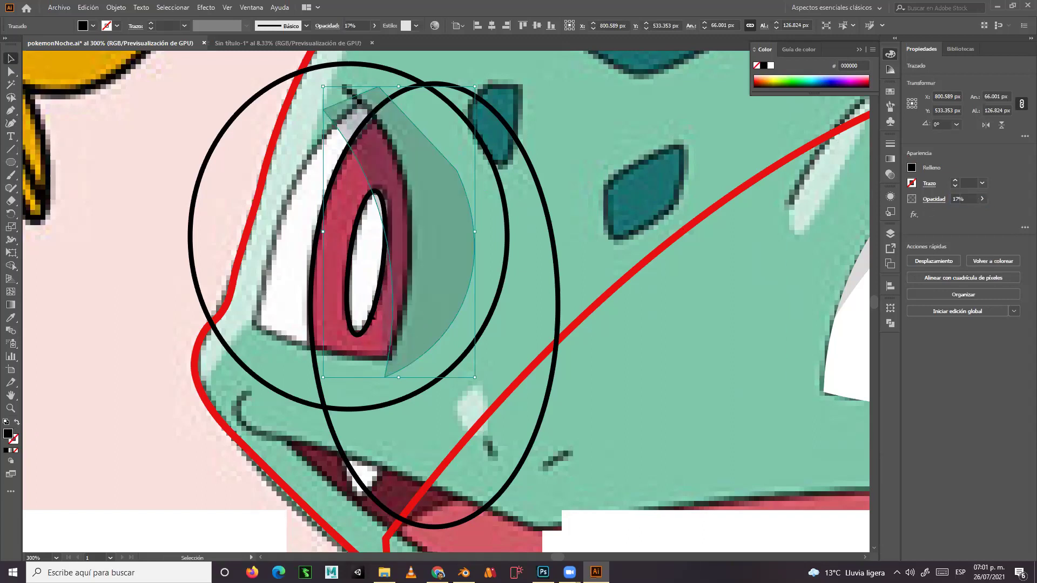
# Fill the narrow pupil ellipse with near-white fcfcfc.
pyautogui.click(378, 311)
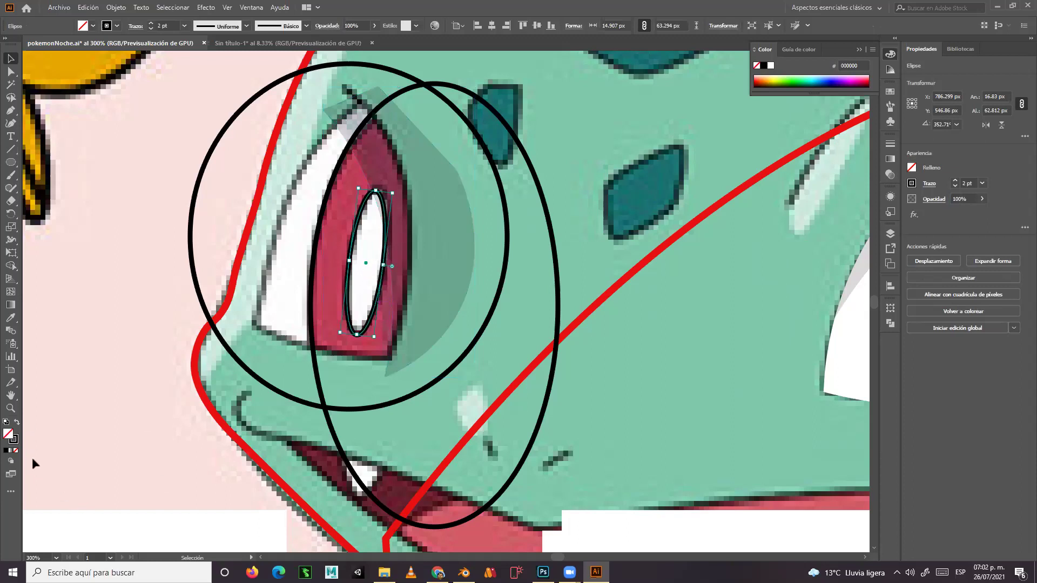
pyautogui.doubleClick(8, 434)
pyautogui.moveTo(101, 317); pyautogui.dragTo(75, 197)
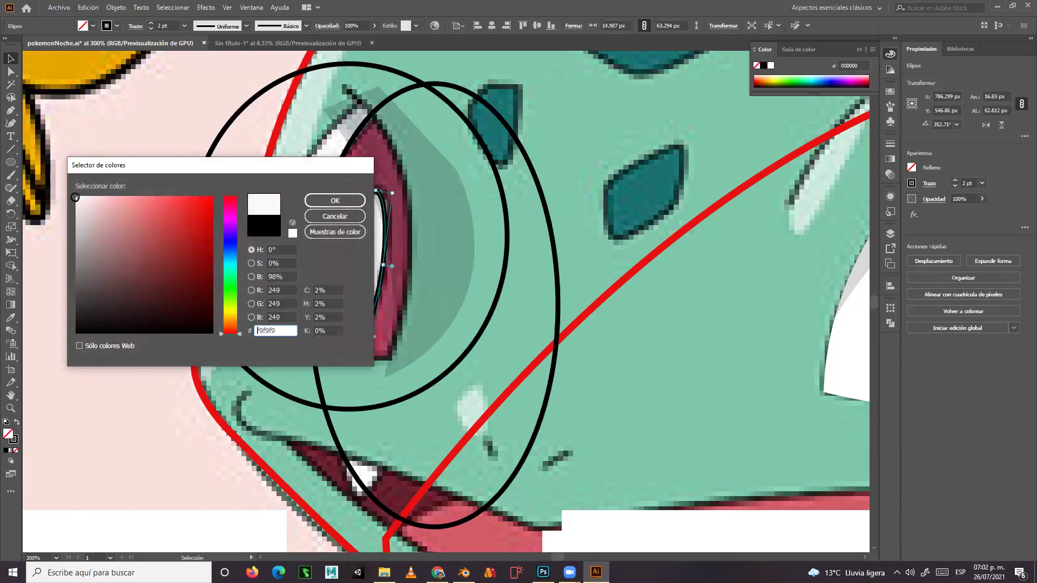
pyautogui.click(334, 200)
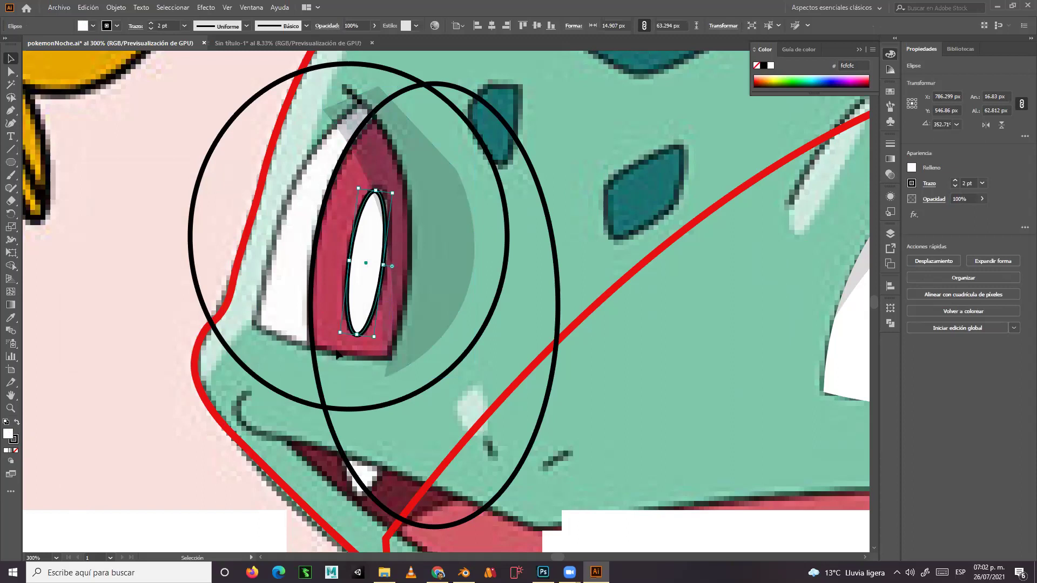
# Fill the tall iris ellipse with the reference iris red be3e58 using the Eyedropper, undoing the mistaken pink sample.
pyautogui.click(316, 349)
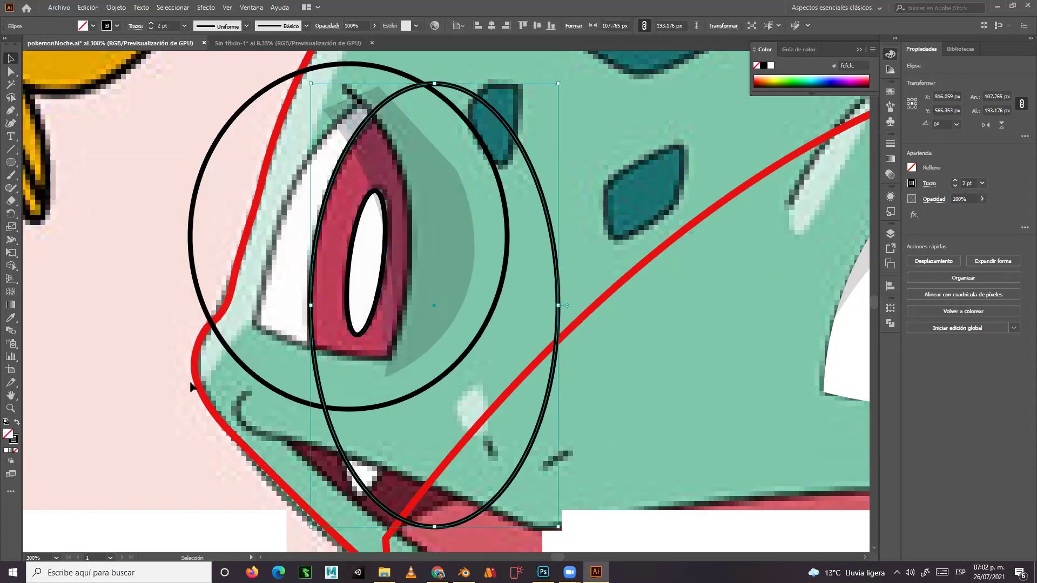
pyautogui.click(11, 320)
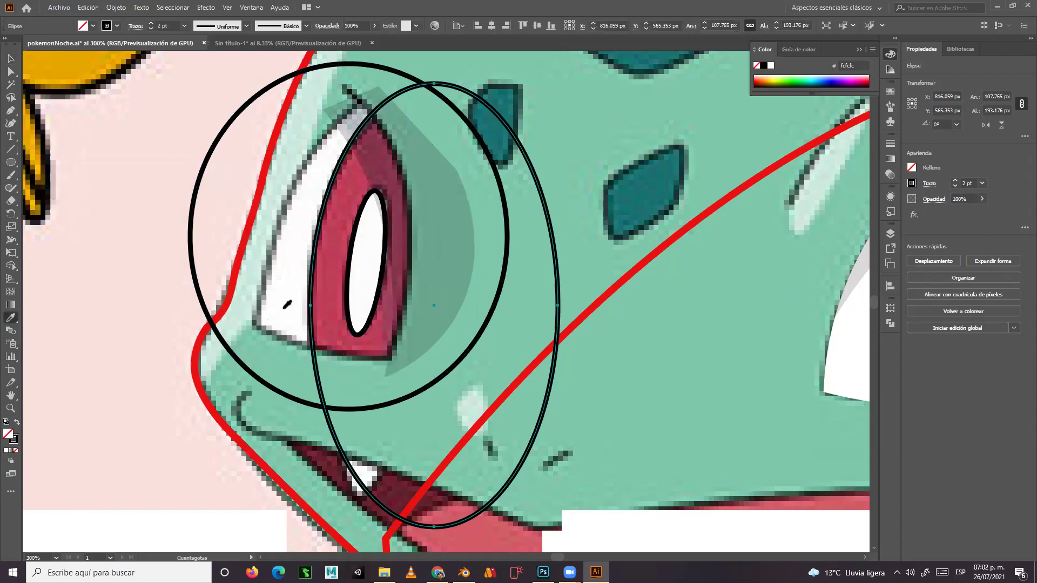
pyautogui.click(328, 286)
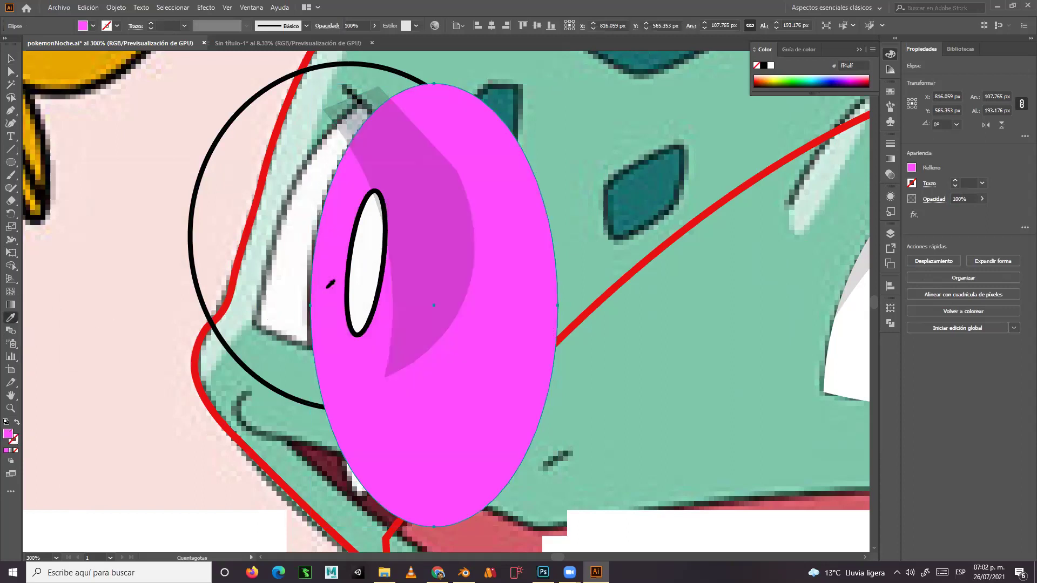
pyautogui.hotkey('ctrl', 'z')
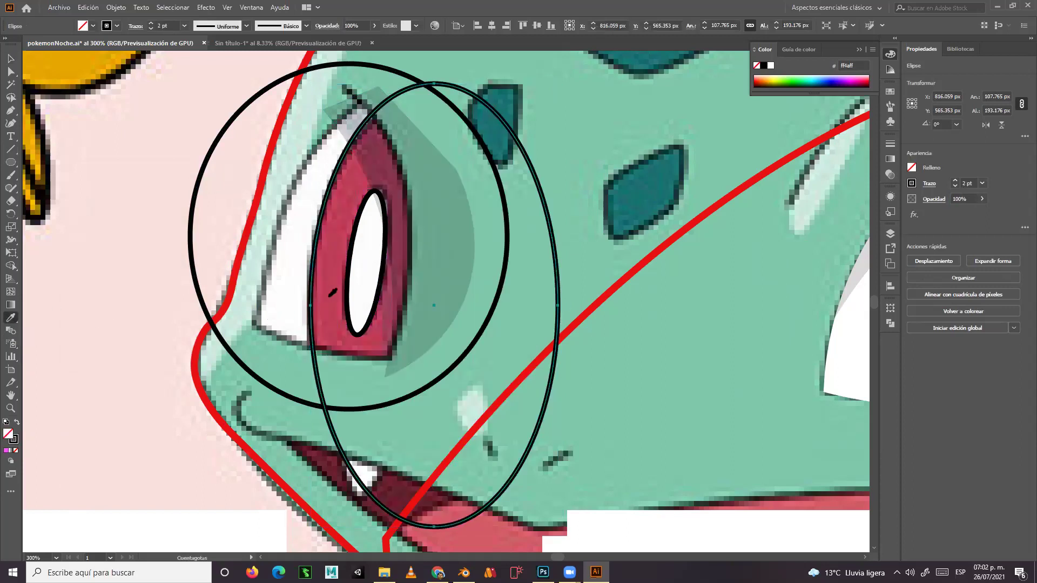
pyautogui.click(331, 294)
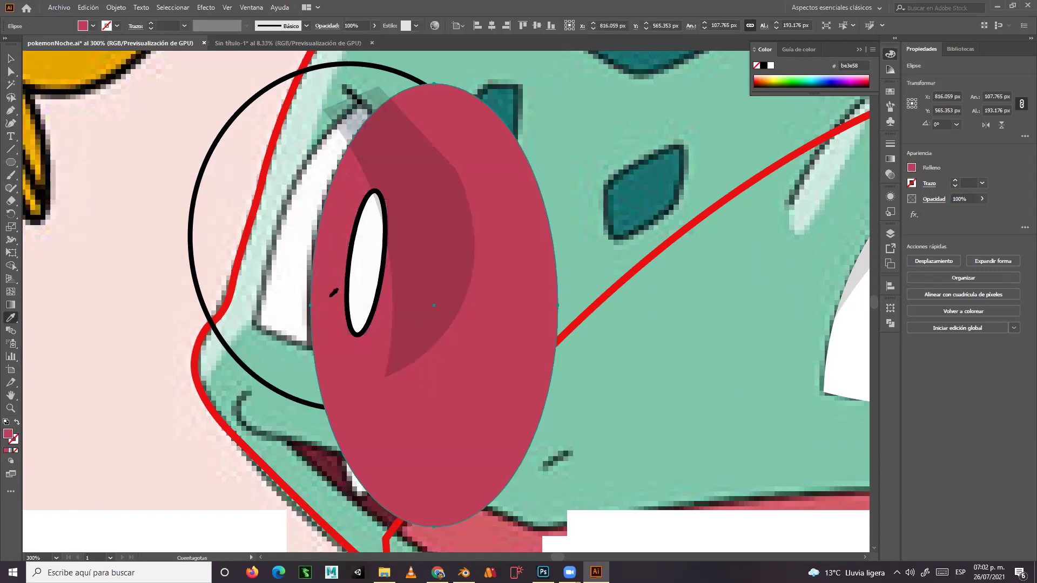
# Give the iris ellipse a near-black 070303 stroke with a weight of 2 pt.
pyautogui.click(11, 61)
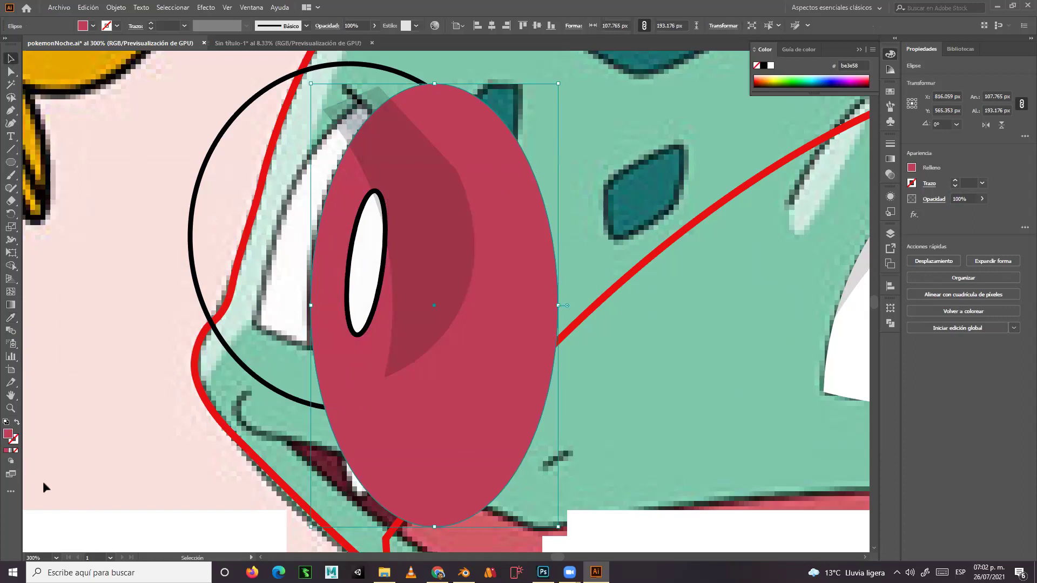
pyautogui.doubleClick(15, 442)
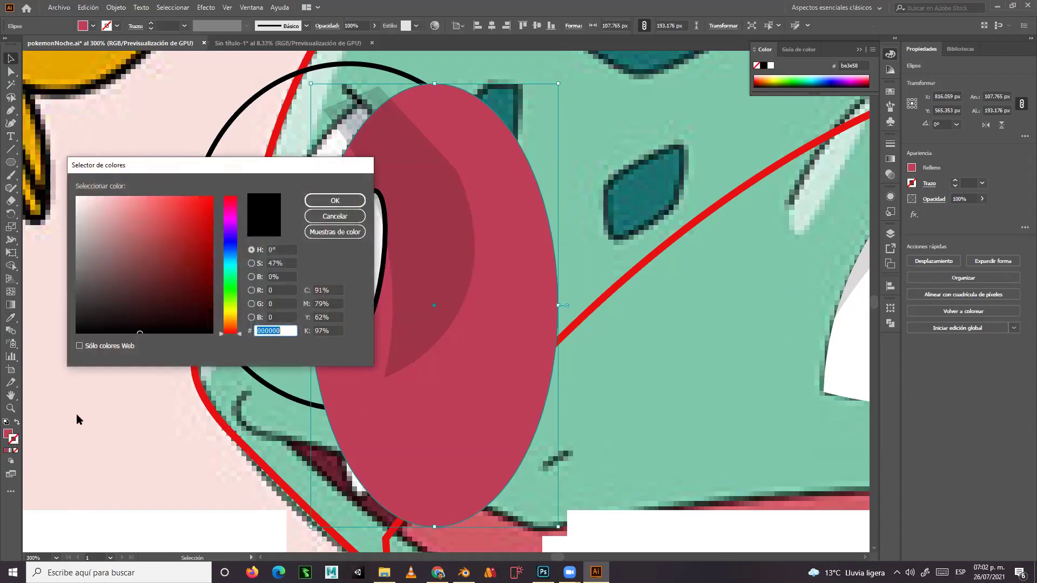
pyautogui.click(355, 199)
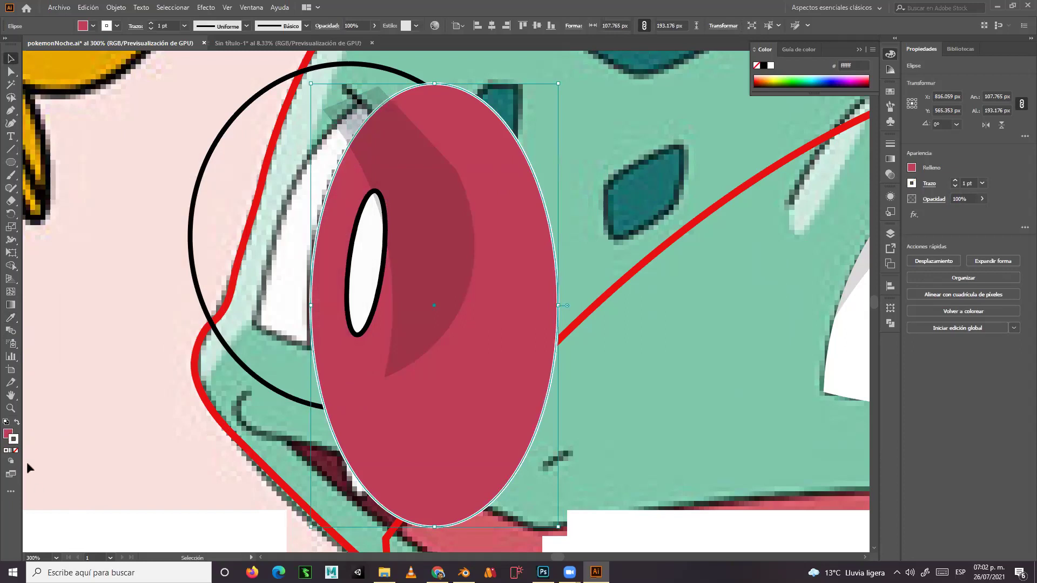
pyautogui.doubleClick(16, 443)
pyautogui.click(163, 330)
pyautogui.click(319, 202)
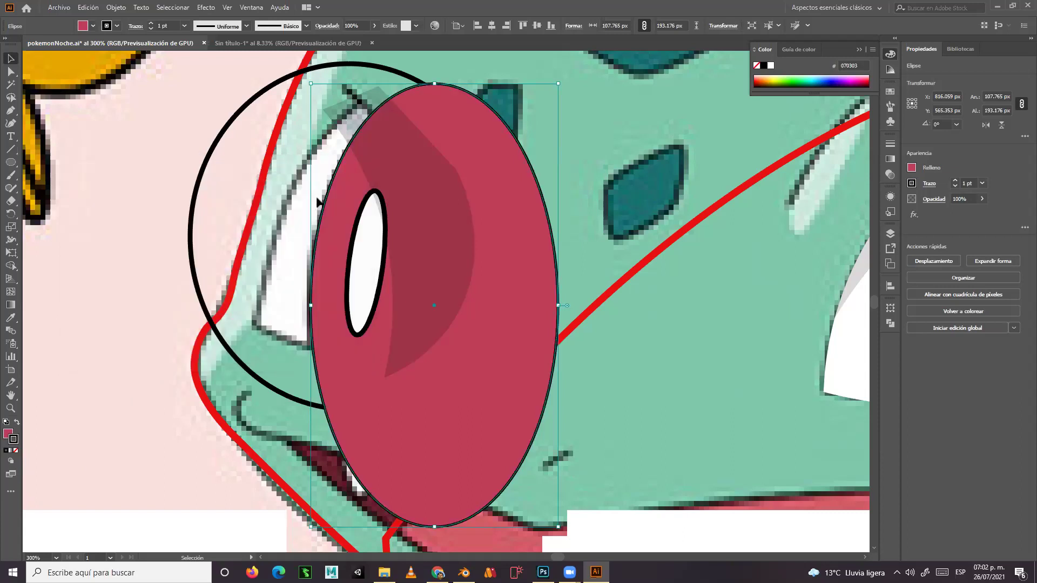
pyautogui.click(955, 180)
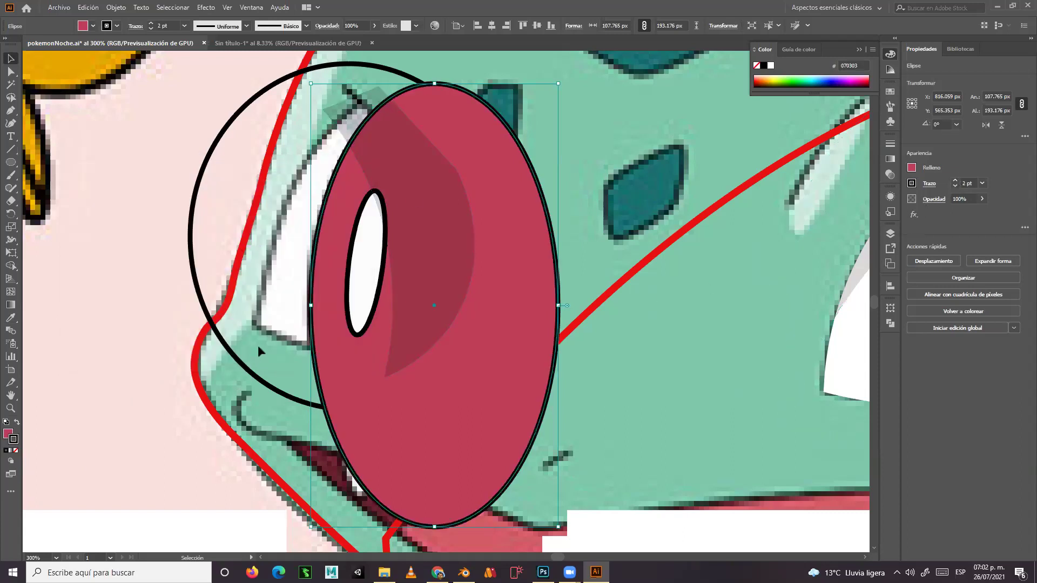
# Fill the large round eyeball ellipse with pure white ffffff.
pyautogui.click(381, 406)
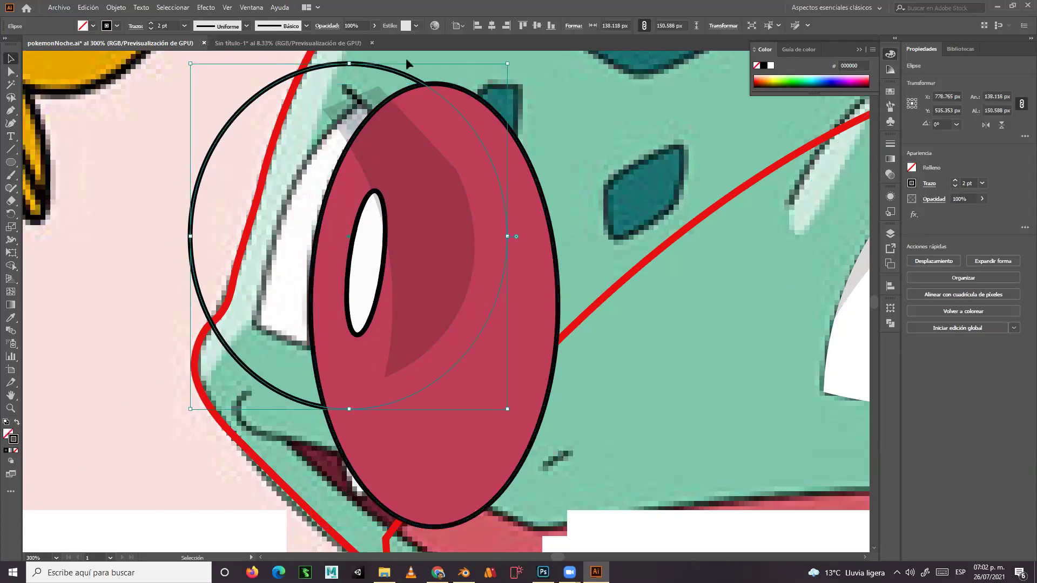
pyautogui.doubleClick(10, 438)
pyautogui.click(77, 197)
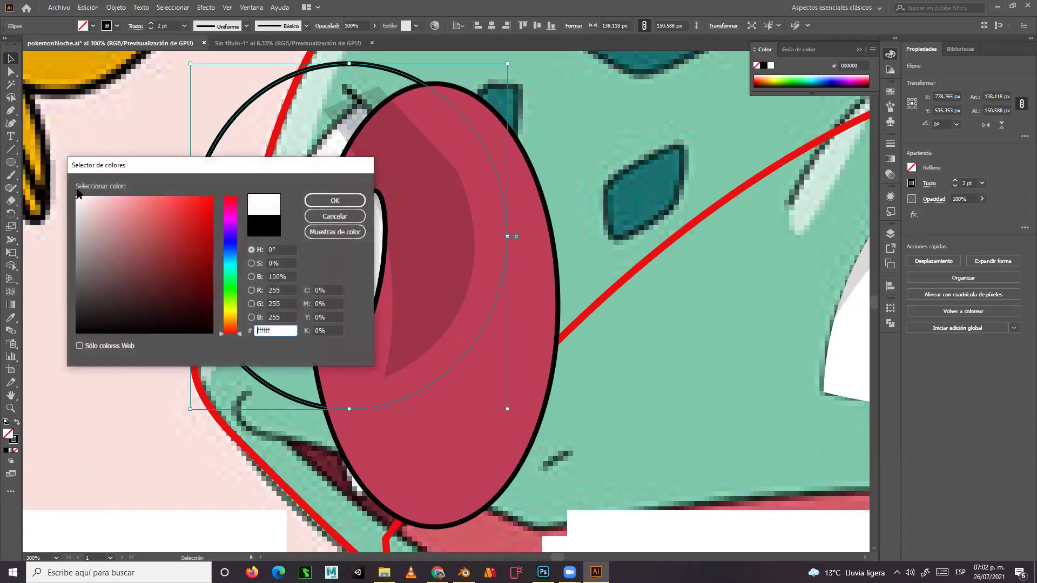
pyautogui.click(318, 201)
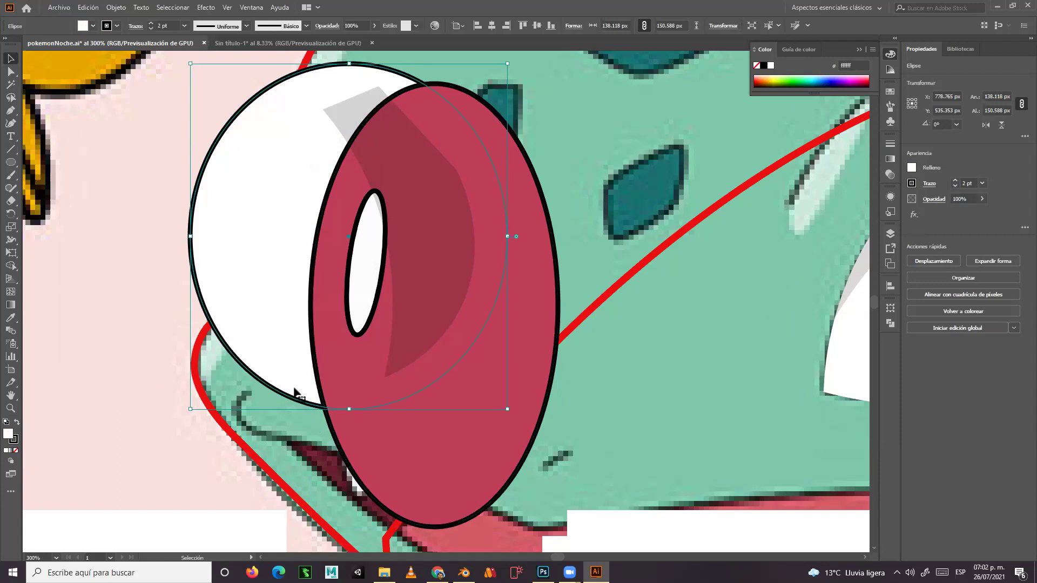
# Group the eyeball, iris and pupil ellipses together with the translucent shadow shape.
pyautogui.keyDown('shift'); pyautogui.click(347, 345); pyautogui.keyUp('shift')
pyautogui.keyDown('shift'); pyautogui.click(354, 327); pyautogui.keyUp('shift')
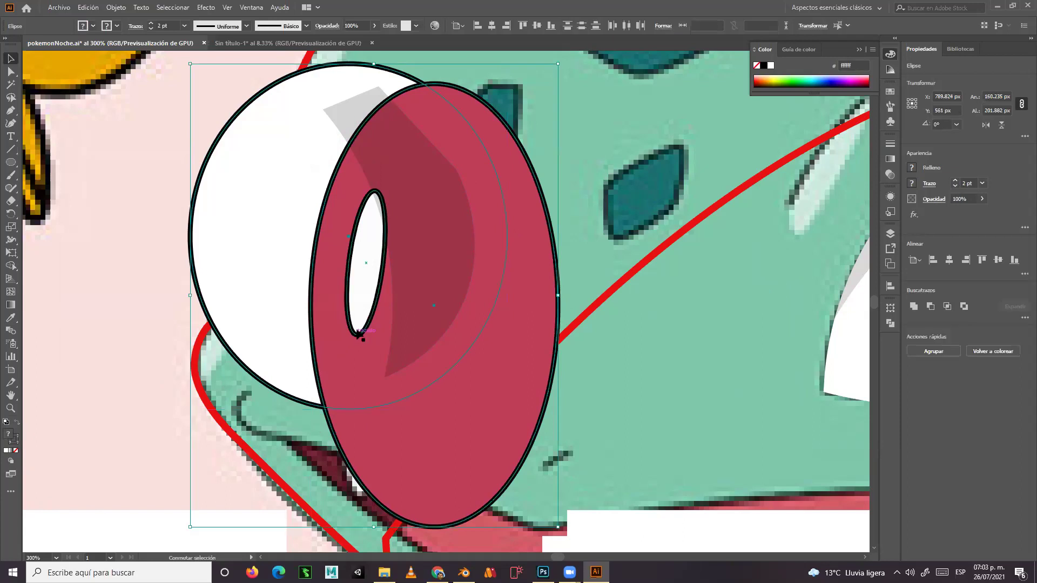
pyautogui.keyDown('shift'); pyautogui.click(401, 339); pyautogui.keyUp('shift')
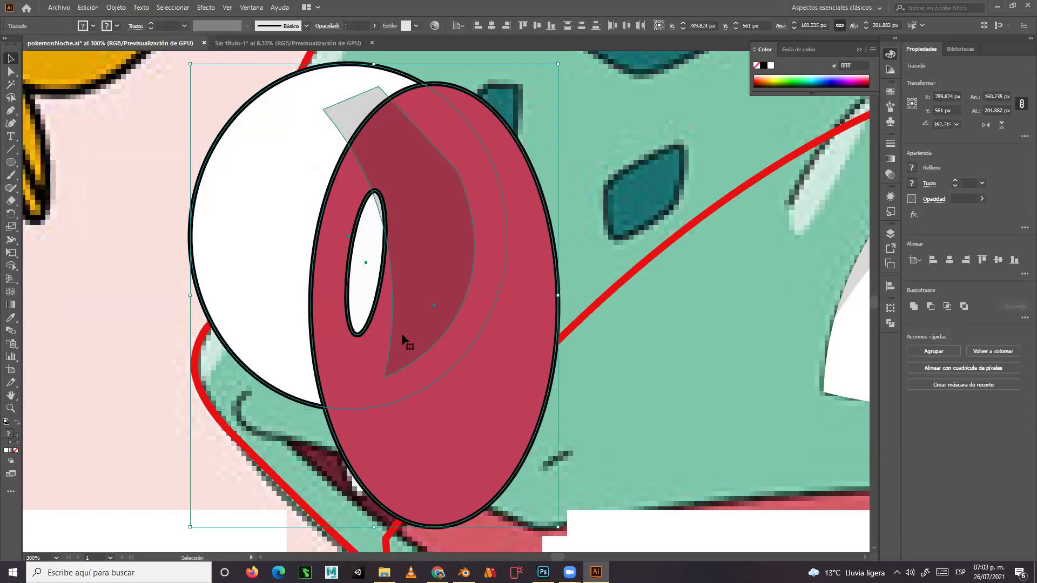
pyautogui.press('a')
pyautogui.press('v')
pyautogui.click(105, 394)
pyautogui.moveTo(284, 323); pyautogui.dragTo(413, 354)
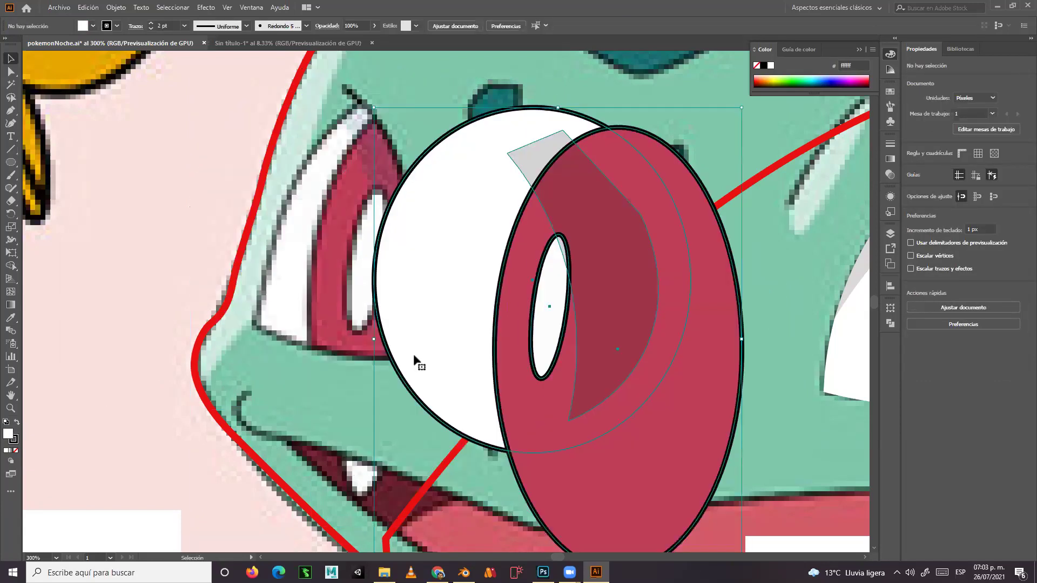
pyautogui.hotkey('ctrl', 'z')
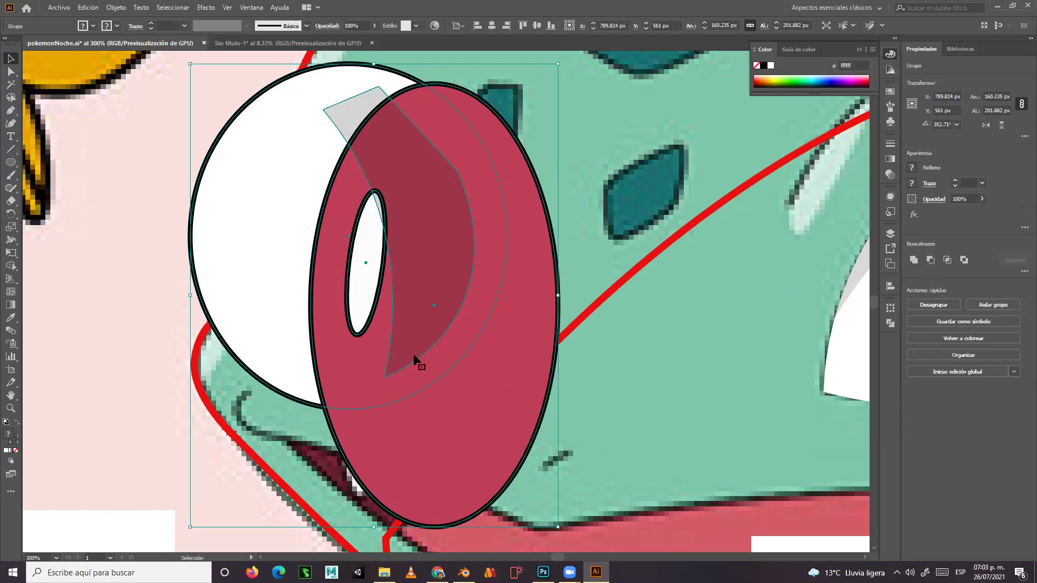
# Move the grouped eye pieces 100 px horizontally to the right, clear of the reference eye.
pyautogui.press('shift')
pyautogui.hotkey('shift', 'Right')
pyautogui.hotkey('shift', 'Right')
pyautogui.hotkey('shift', 'Right')
pyautogui.hotkey('shift', 'Right')
pyautogui.hotkey('shift', 'Right')
pyautogui.hotkey('shift', 'Right')
pyautogui.hotkey('shift', 'Right')
pyautogui.hotkey('shift', 'Right')
pyautogui.hotkey('shift', 'Right')
pyautogui.hotkey('shift', 'Right')
pyautogui.hotkey('shift', 'Right')
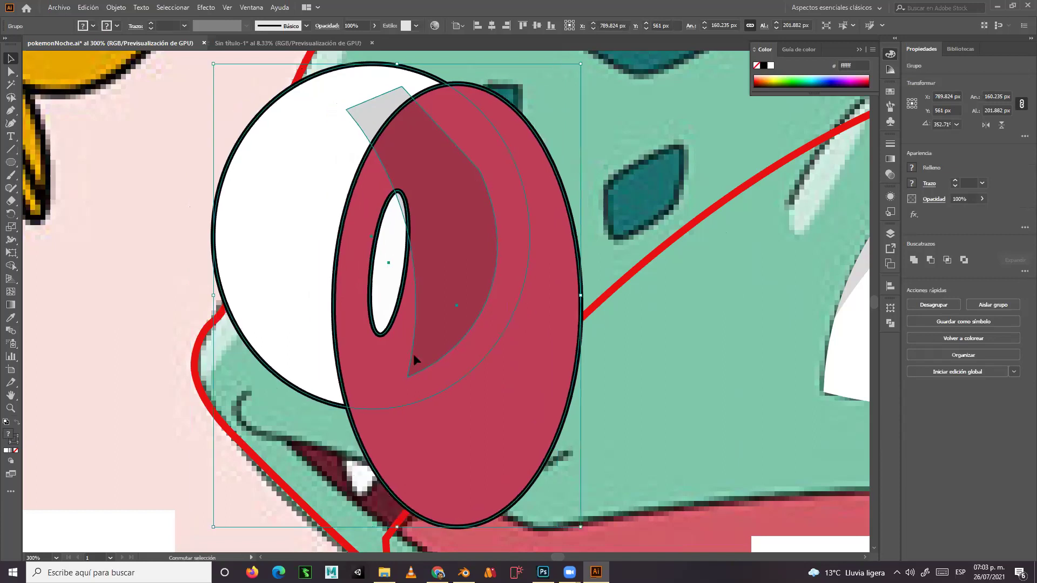
pyautogui.hotkey('shift', 'Right')
pyautogui.hotkey('shift', 'Right')
pyautogui.hotkey('shift', 'Right')
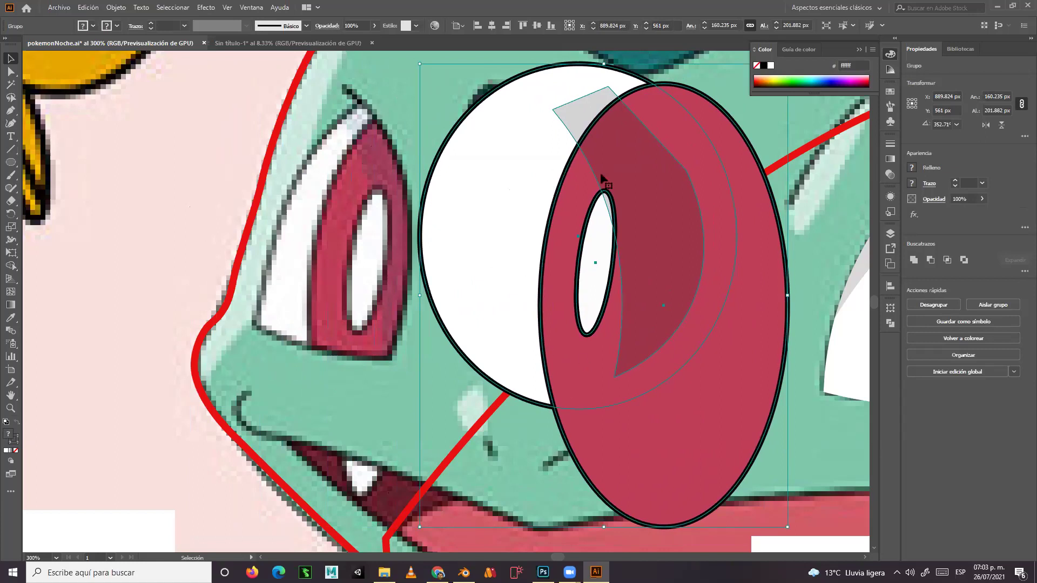
# Trace a closed outline about 68 by 112 px around the character's left reference eye with the Curvature tool.
pyautogui.click(11, 124)
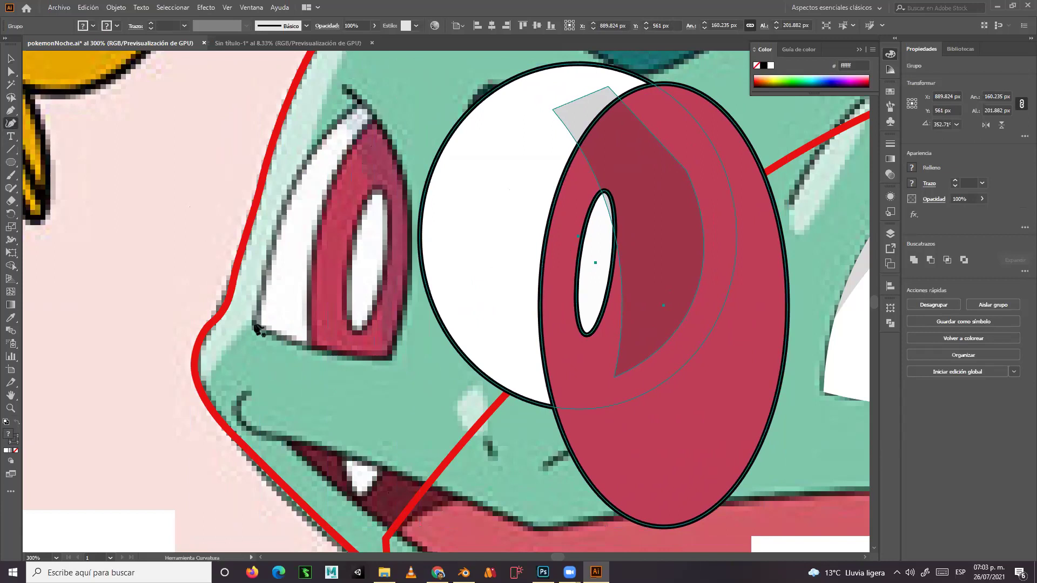
pyautogui.click(255, 325)
pyautogui.click(285, 204)
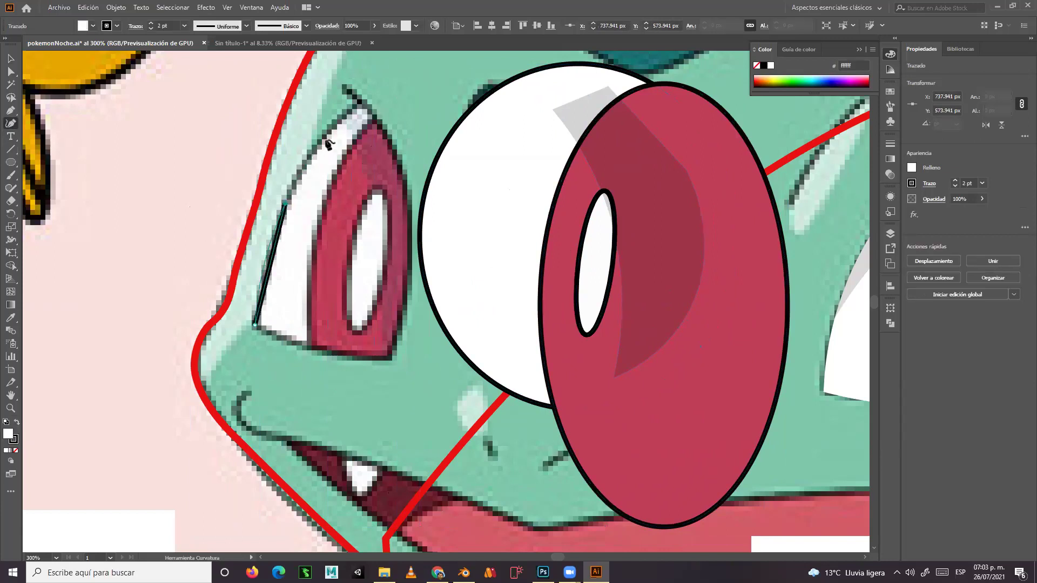
pyautogui.click(359, 102)
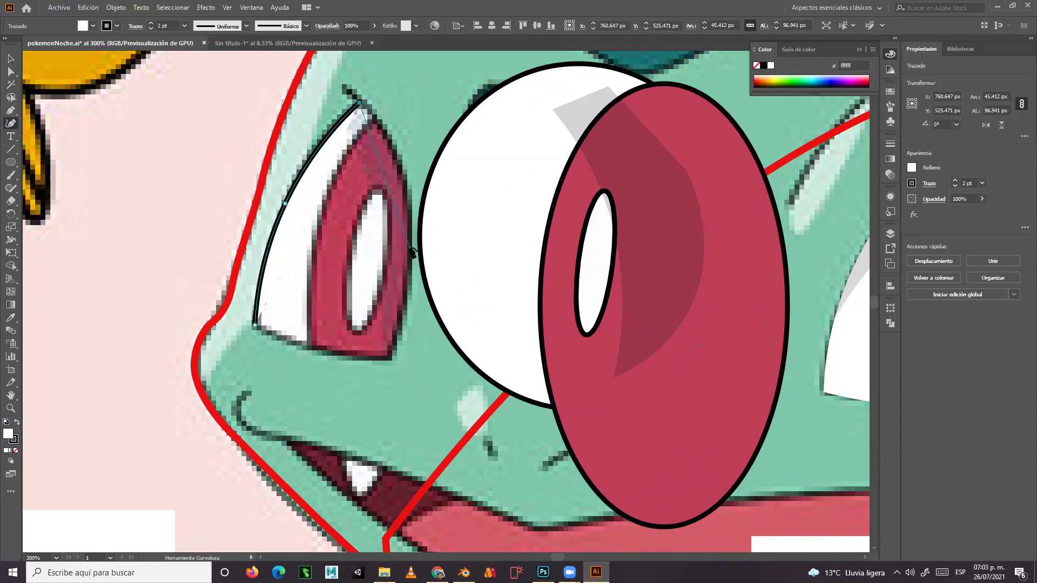
pyautogui.click(409, 249)
pyautogui.click(394, 362)
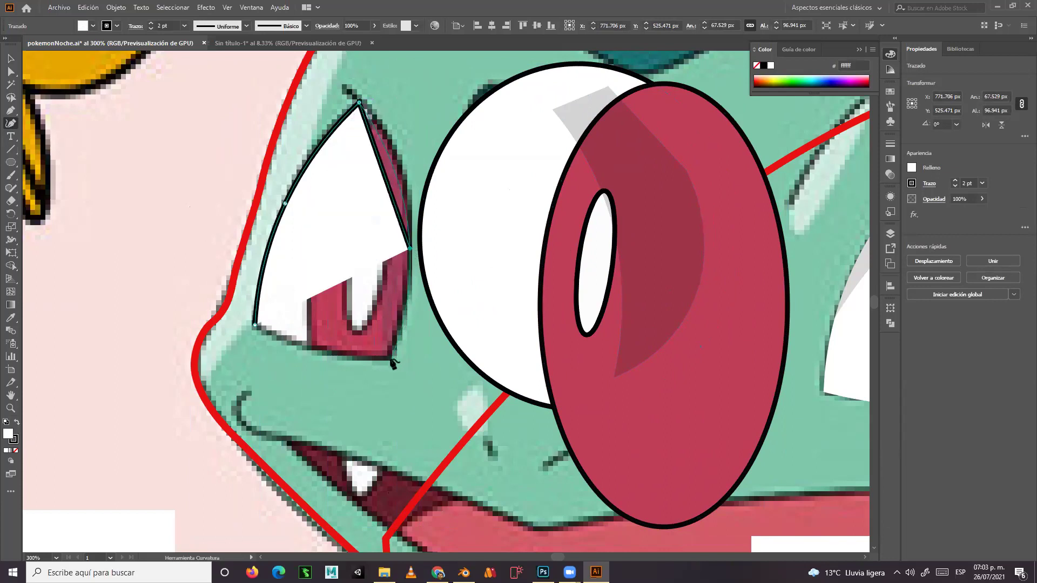
pyautogui.click(391, 359)
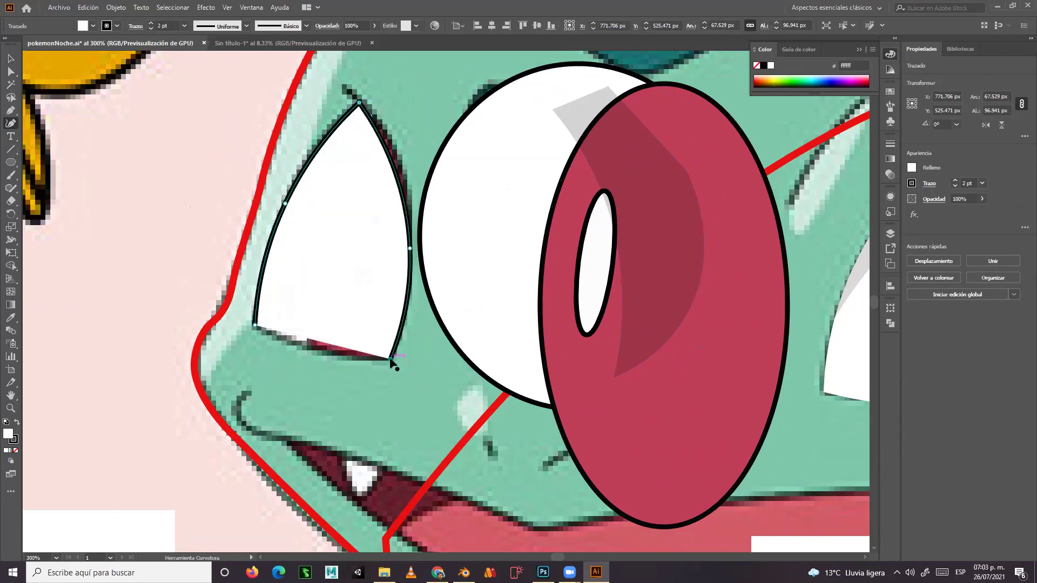
pyautogui.click(312, 351)
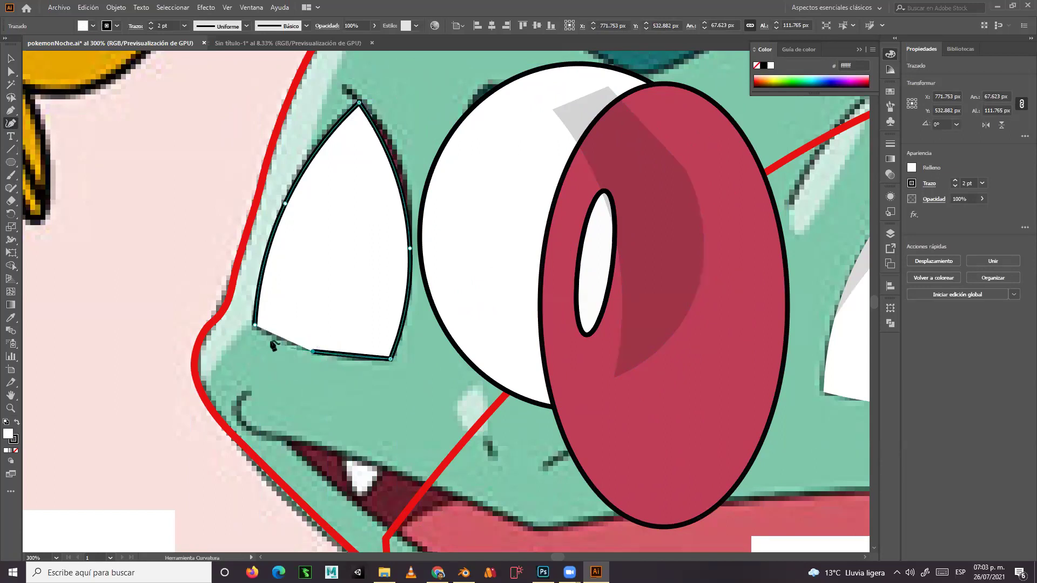
pyautogui.click(255, 325)
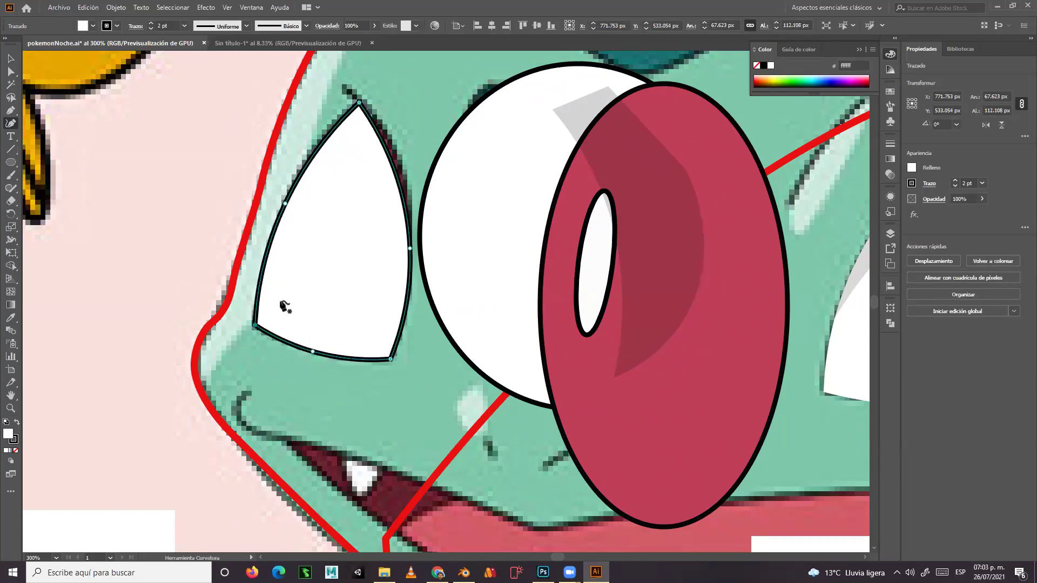
# Move the grouped eye pieces back left over the traced outline, to X 789.824 px.
pyautogui.click(10, 58)
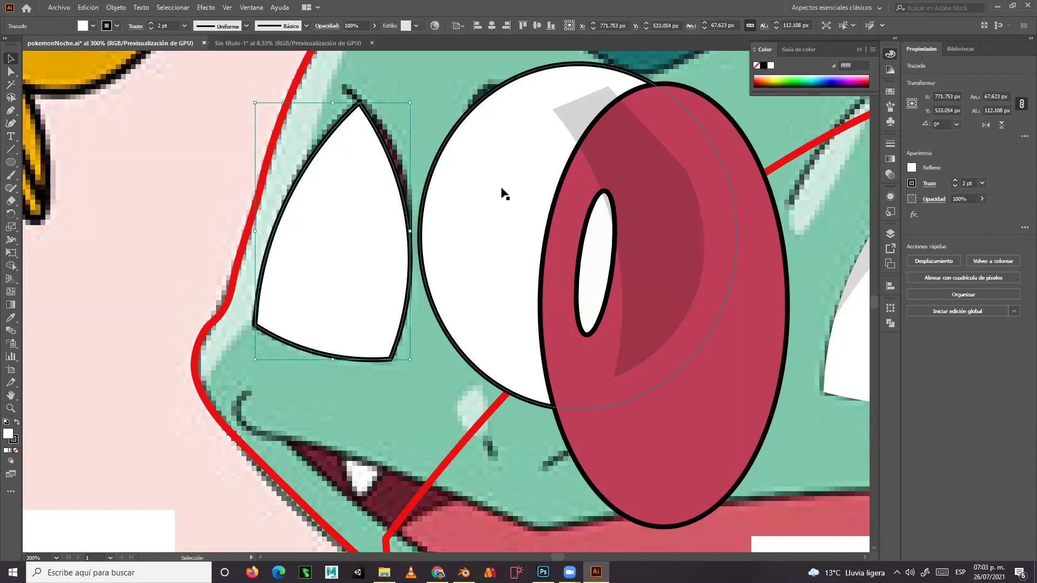
pyautogui.click(502, 189)
pyautogui.hotkey('shift', 'Left')
pyautogui.hotkey('shift', 'Left')
pyautogui.hotkey('shift', 'Left')
pyautogui.hotkey('shift', 'Left')
pyautogui.hotkey('shift', 'Left')
pyautogui.hotkey('shift', 'Left')
pyautogui.hotkey('shift', 'Left')
pyautogui.hotkey('shift', 'Left')
pyautogui.hotkey('shift', 'Left')
pyautogui.hotkey('shift', 'Left')
pyautogui.hotkey('shift', 'Left')
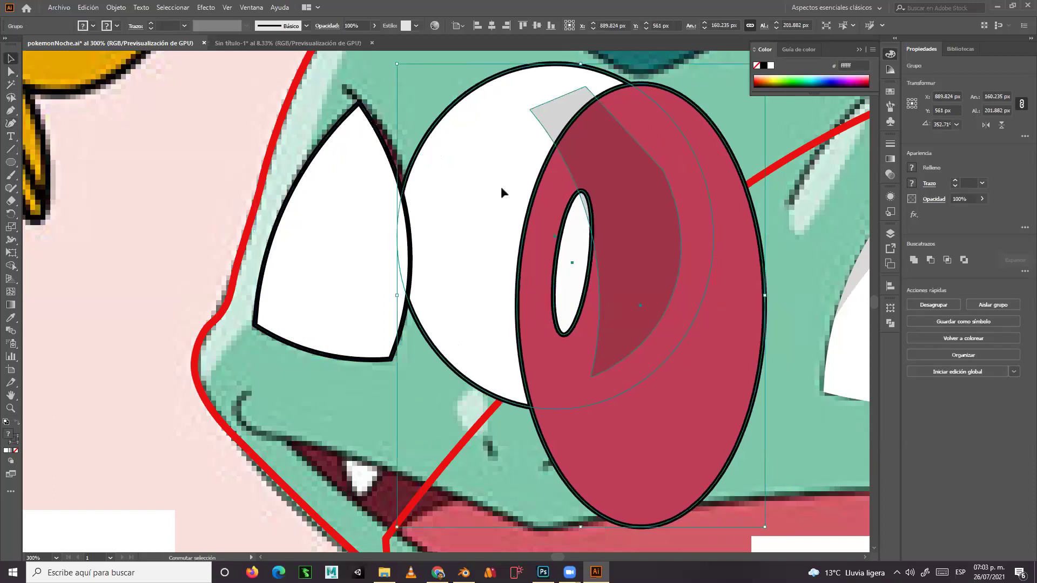
pyautogui.hotkey('shift', 'Left')
pyautogui.hotkey('shift', 'Left')
pyautogui.hotkey('shift', 'Left')
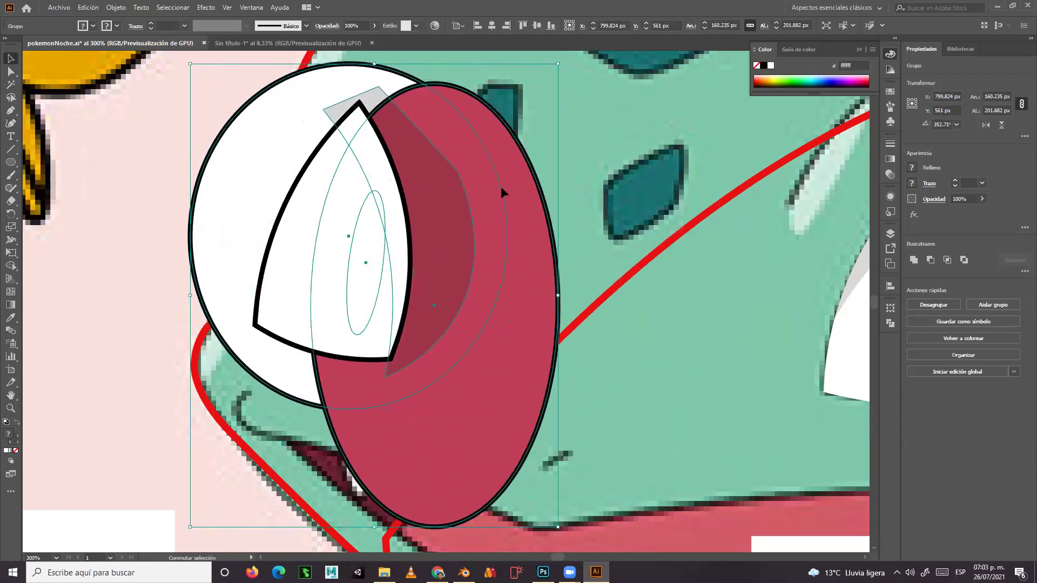
pyautogui.hotkey('shift', 'Right')
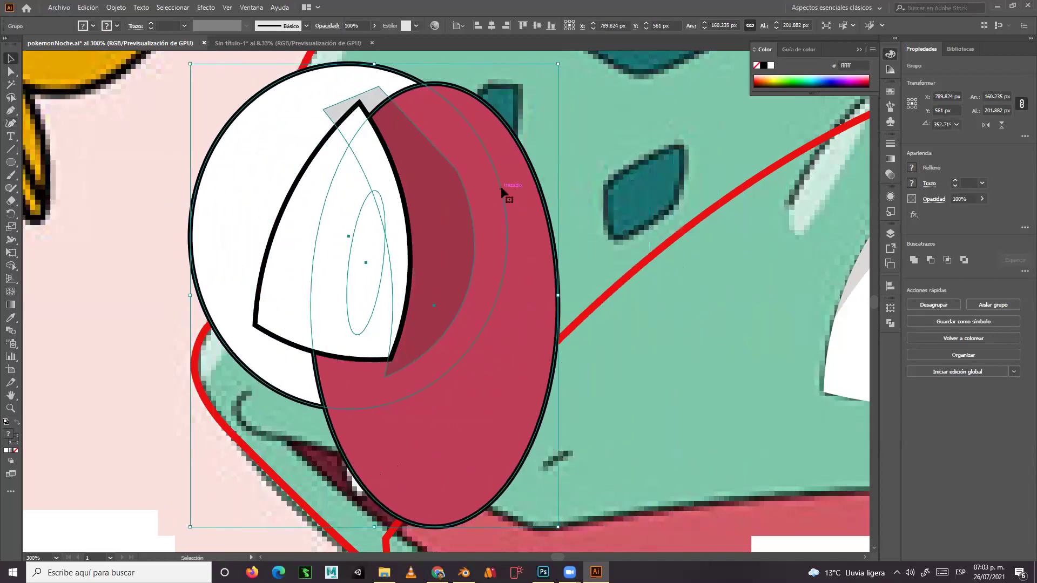
pyautogui.click(112, 326)
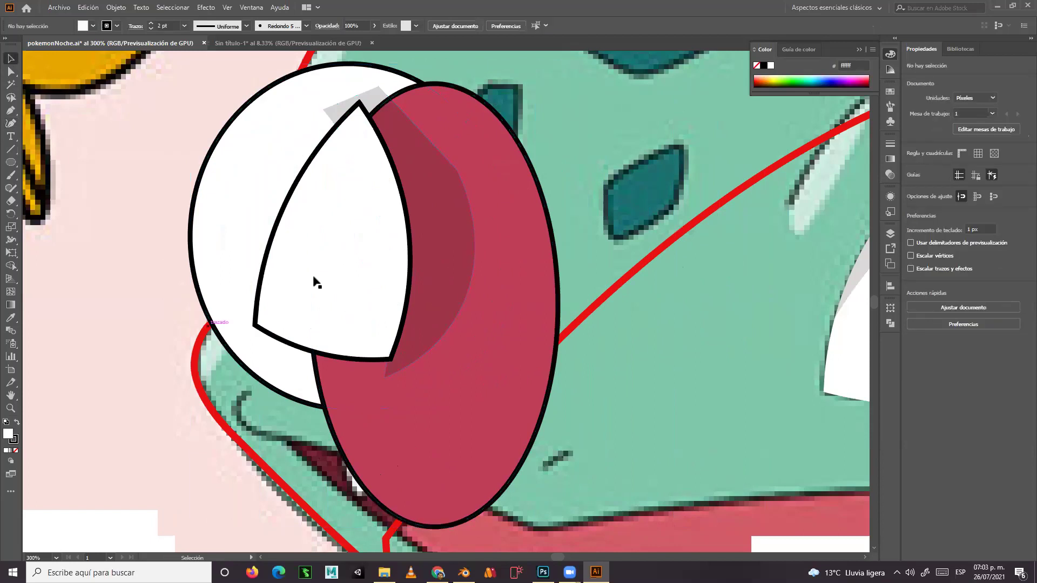
# Create a clipping mask from the traced eye outline and the grouped eye pieces.
pyautogui.click(281, 215)
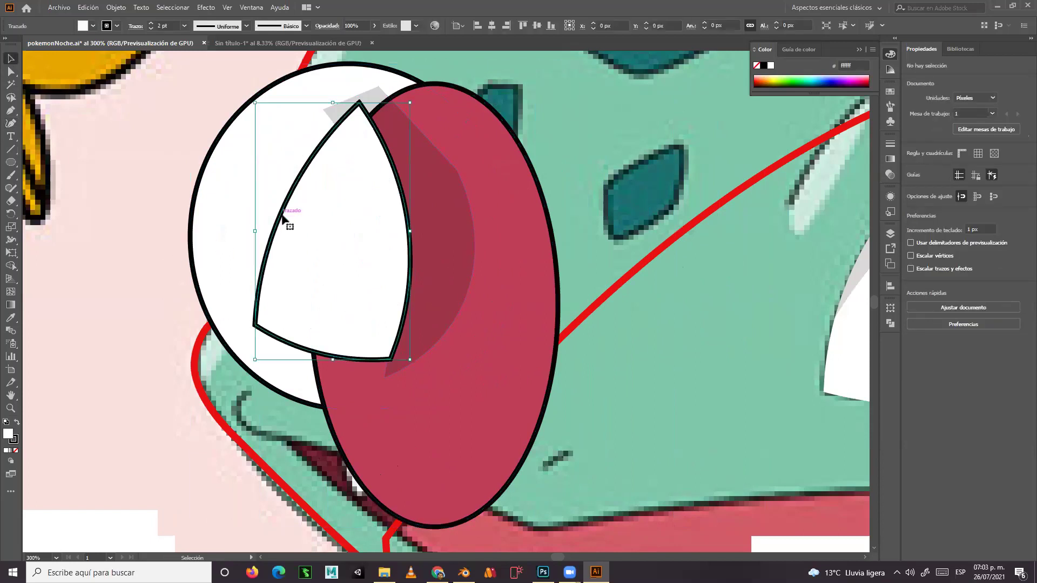
pyautogui.keyDown('shift'); pyautogui.click(201, 181); pyautogui.keyUp('shift')
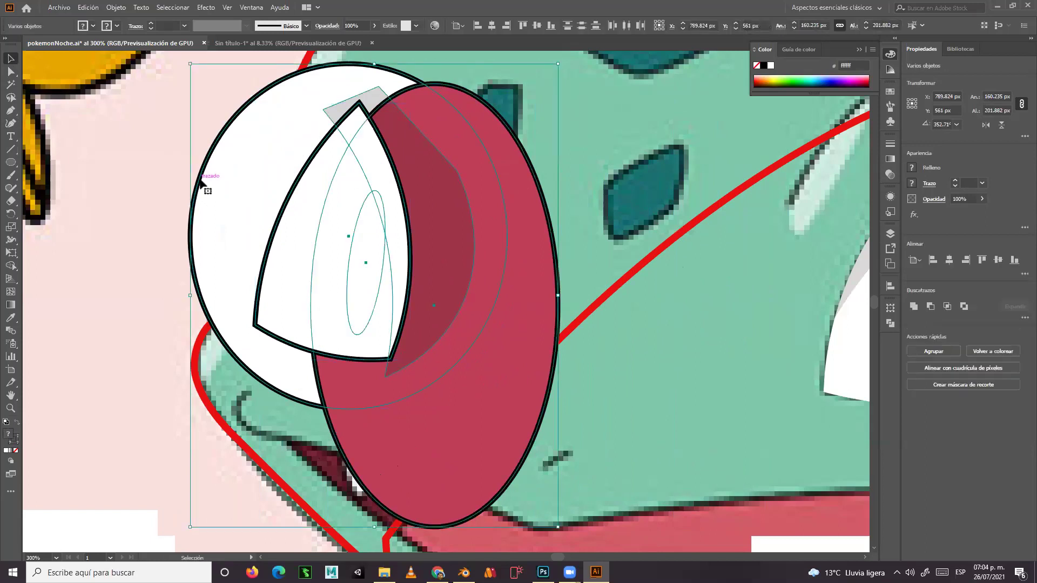
pyautogui.rightClick(200, 182)
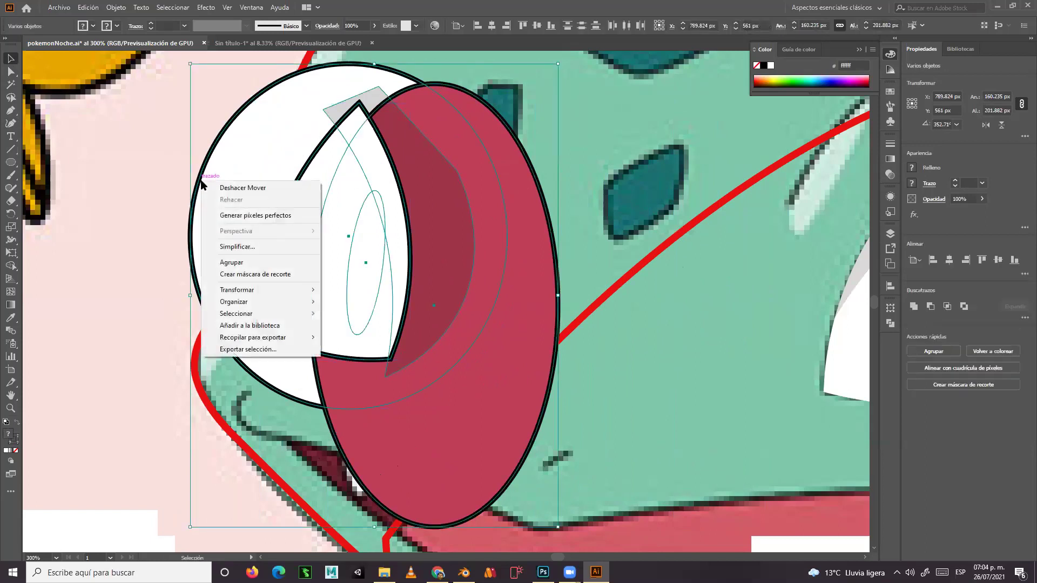
pyautogui.click(281, 274)
pyautogui.click(139, 261)
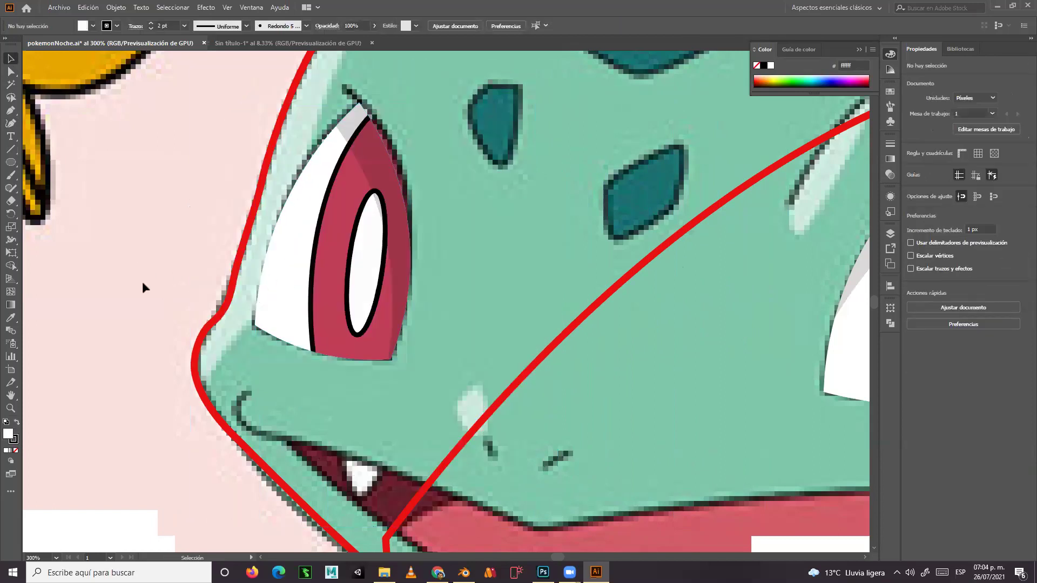
pyautogui.hotkey('ctrl', '-')
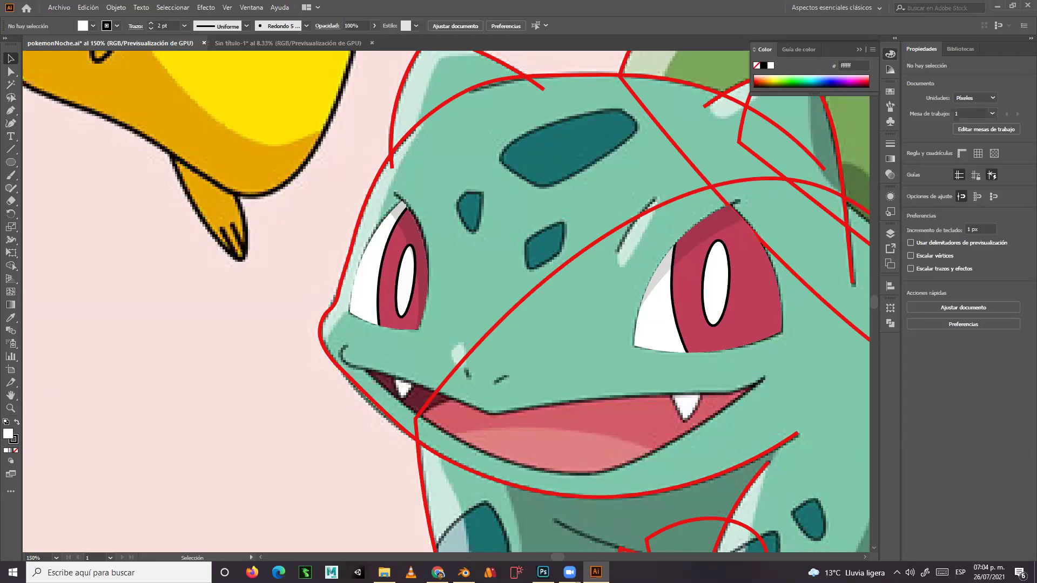
# Examine the left purple eye of the character in Pokemon.ai up close, including its outline and inner shapes.
pyautogui.click(438, 572)
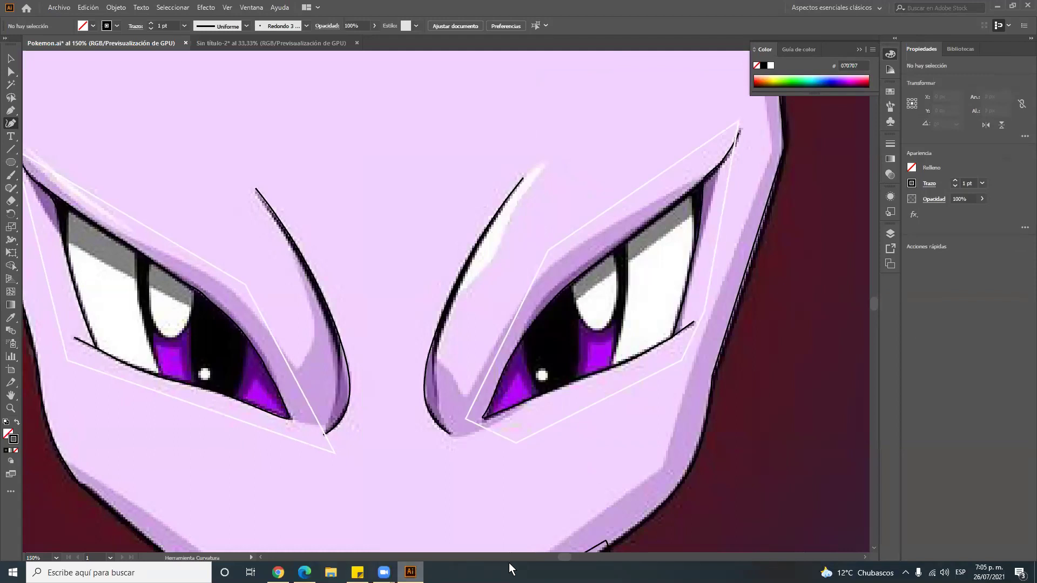
pyautogui.moveTo(559, 556); pyautogui.dragTo(549, 557)
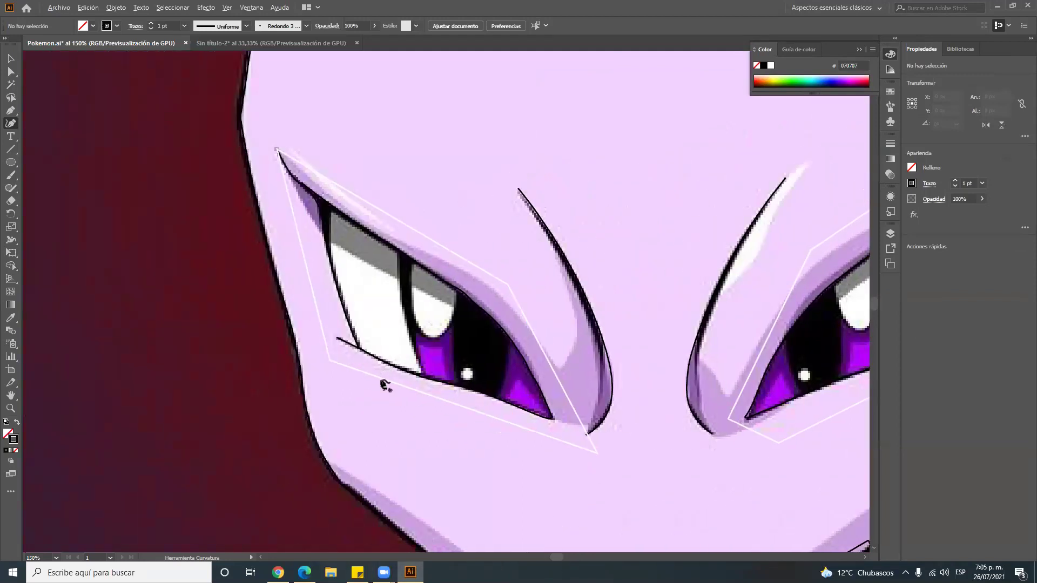
pyautogui.scroll(2, 377, 403)
pyautogui.scroll(3, 465, 297)
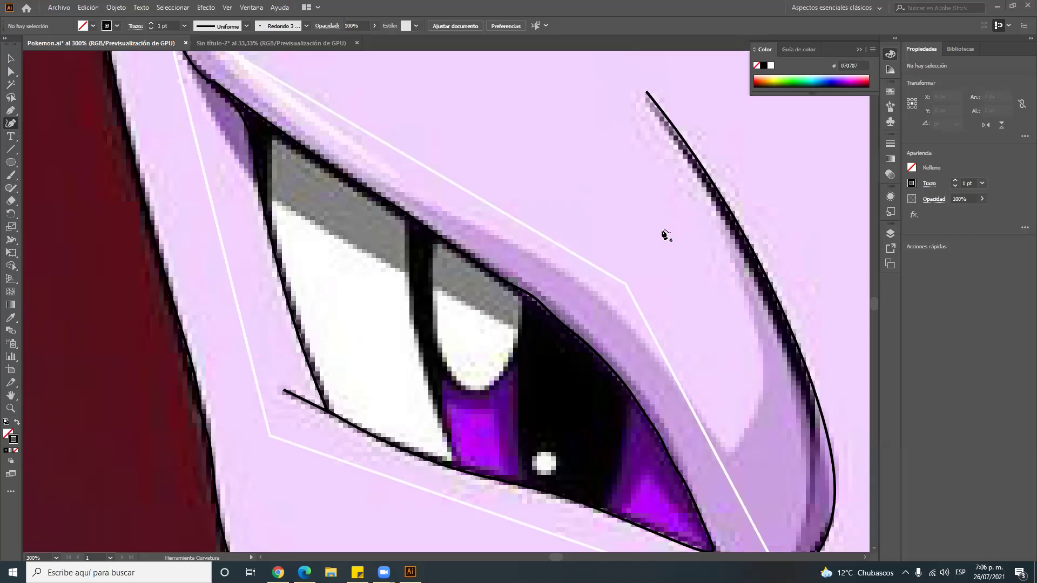
pyautogui.press('space')
pyautogui.scroll(-2, 532, 213)
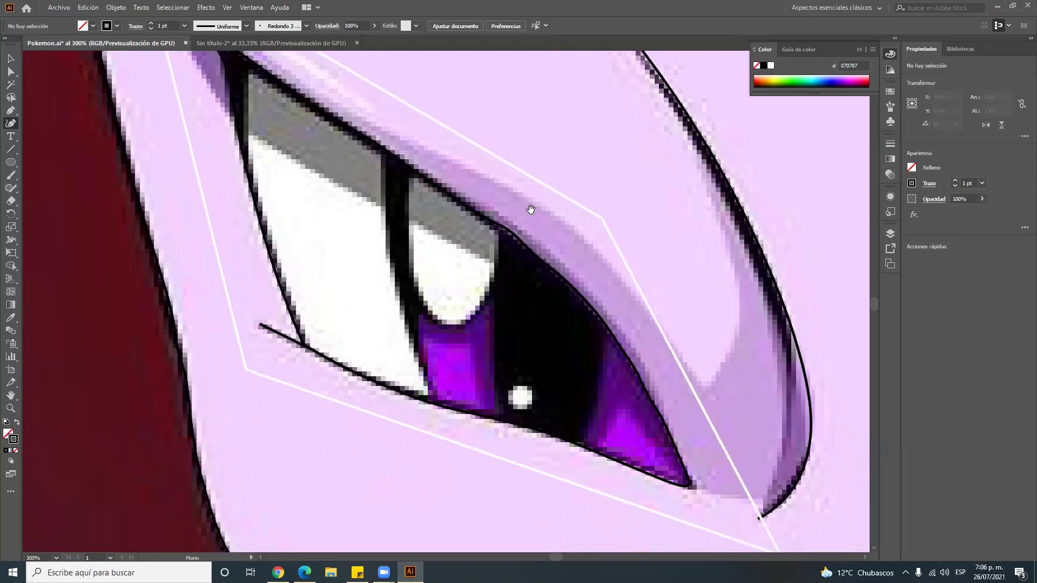
pyautogui.scroll(-2, 562, 307)
pyautogui.moveTo(562, 307); pyautogui.dragTo(533, 351)
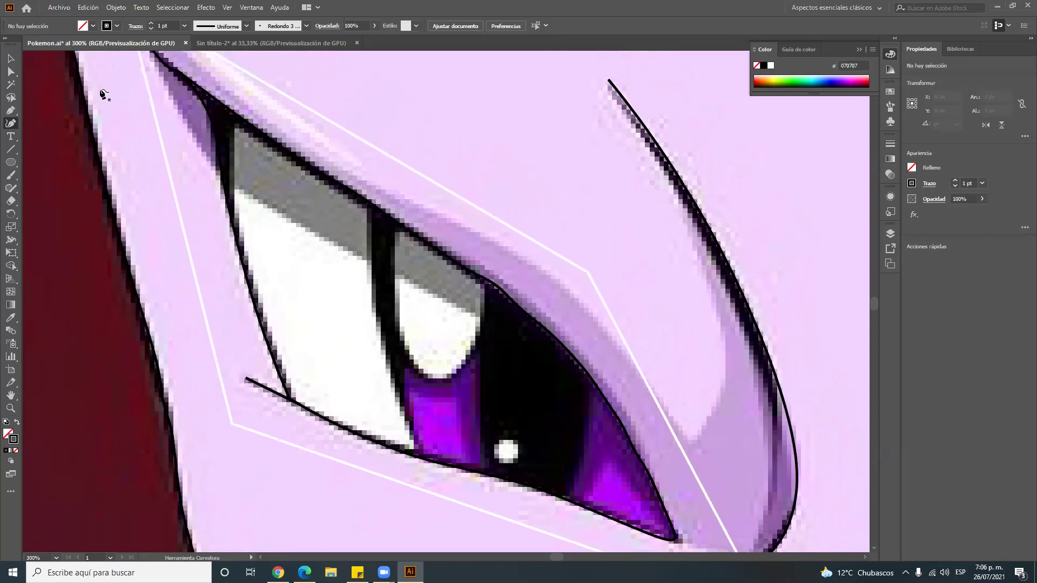
pyautogui.click(10, 61)
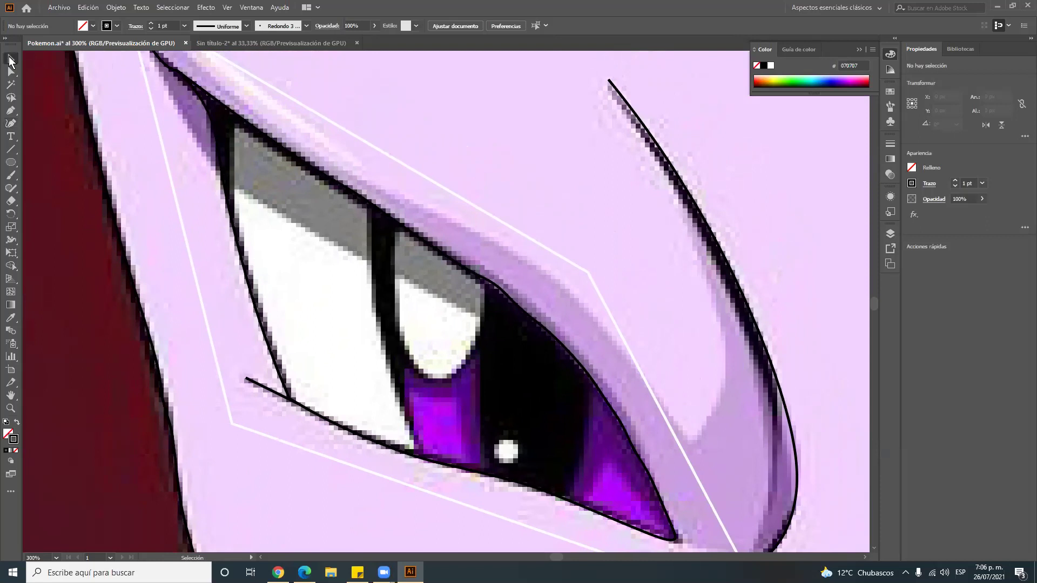
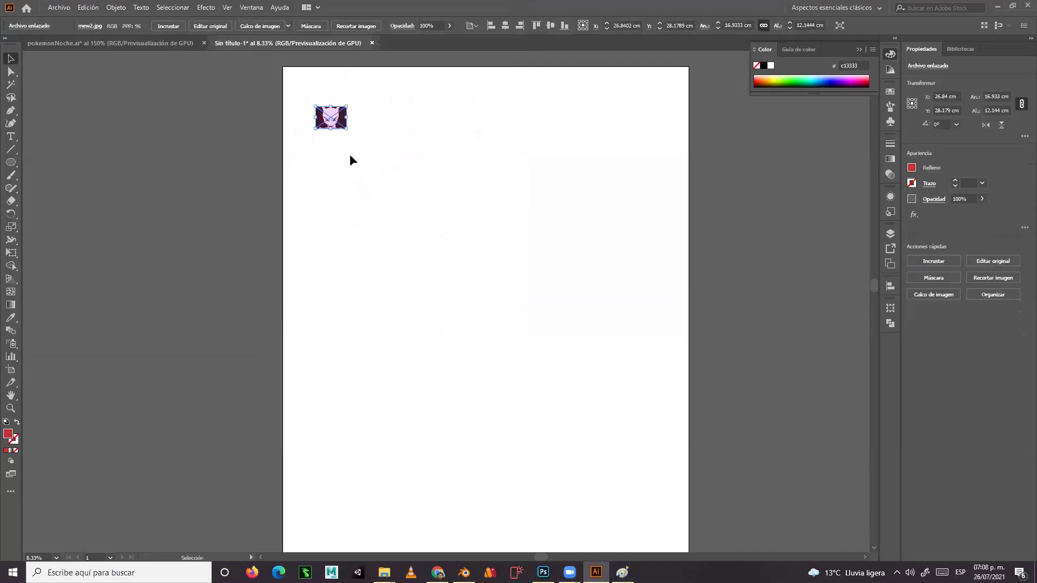
# Enlarge the linked character image proportionally to about 180 by 129 cm on the page.
pyautogui.moveTo(372, 156); pyautogui.dragTo(637, 346)
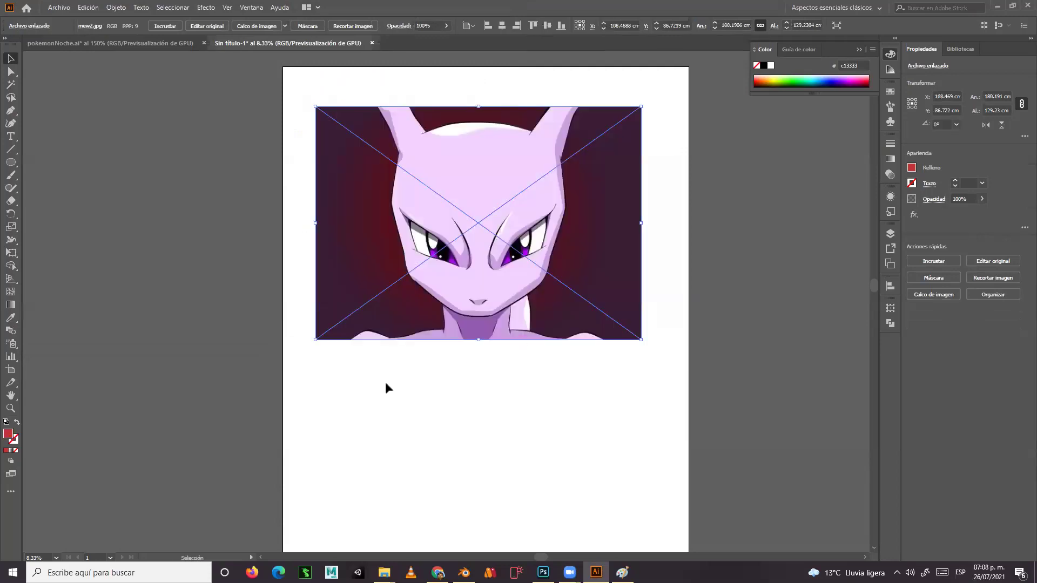
pyautogui.click(10, 408)
pyautogui.click(417, 248)
pyautogui.moveTo(426, 282); pyautogui.dragTo(379, 392)
# Add a new layer above the image's layer and lock Capa 1.
pyautogui.click(886, 239)
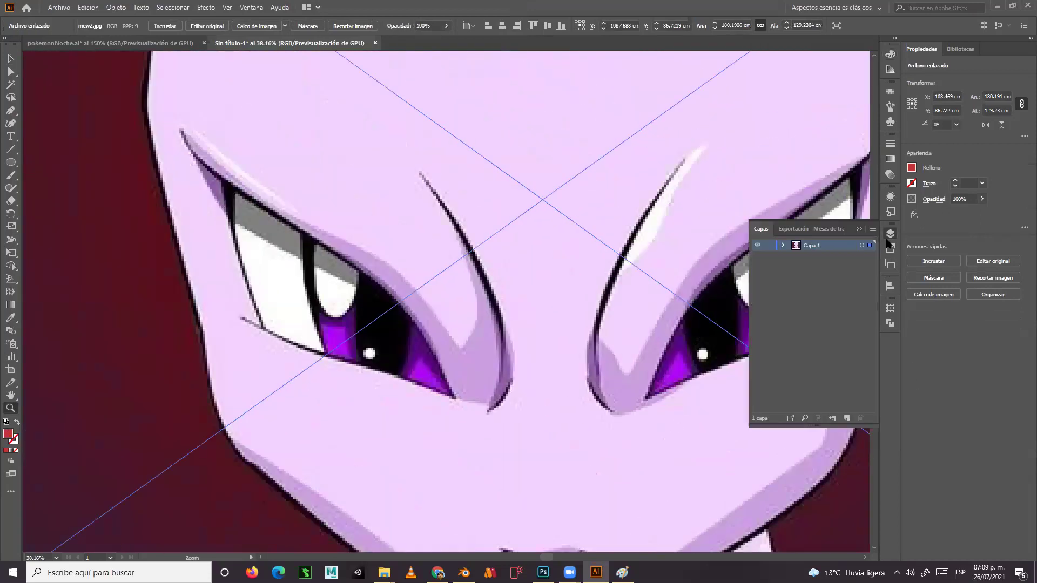
pyautogui.click(847, 418)
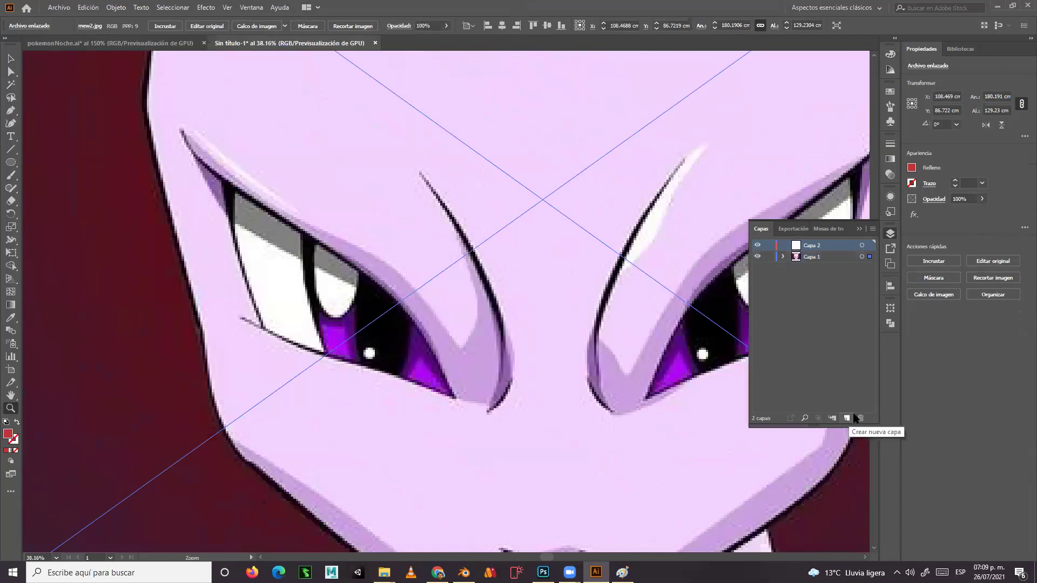
pyautogui.click(769, 257)
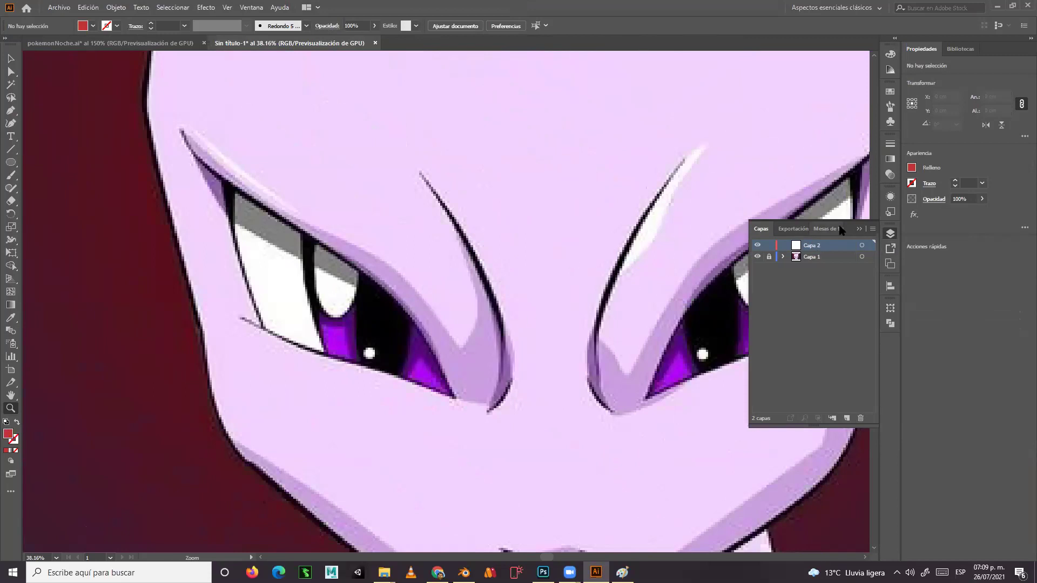
pyautogui.click(859, 230)
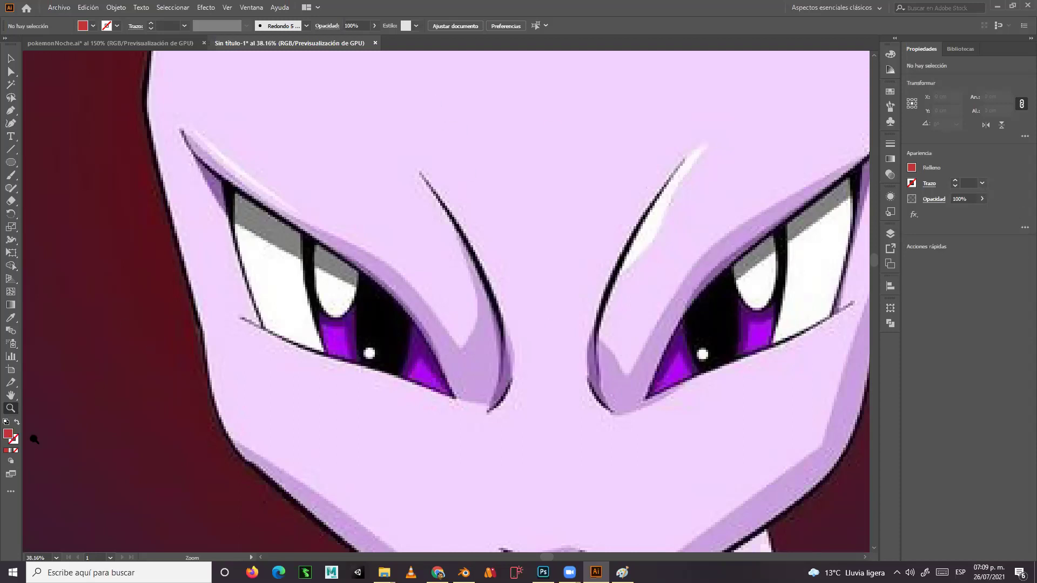
# Swap fill and stroke to get a red outline without fill, and draw an ellipse about 44.6 by 41 cm around the left eye.
pyautogui.click(16, 424)
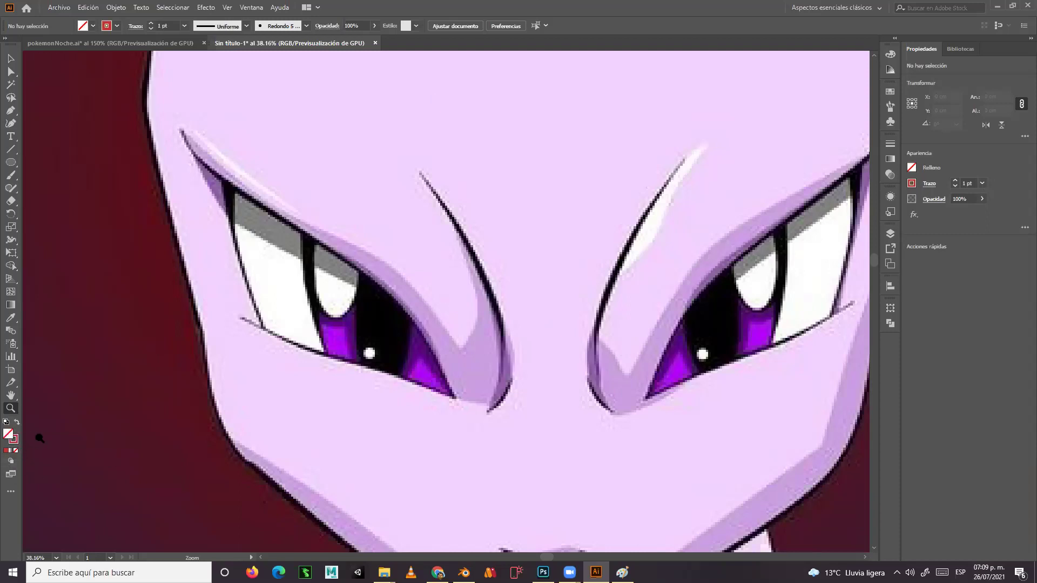
pyautogui.click(11, 162)
pyautogui.moveTo(182, 127); pyautogui.dragTo(548, 462)
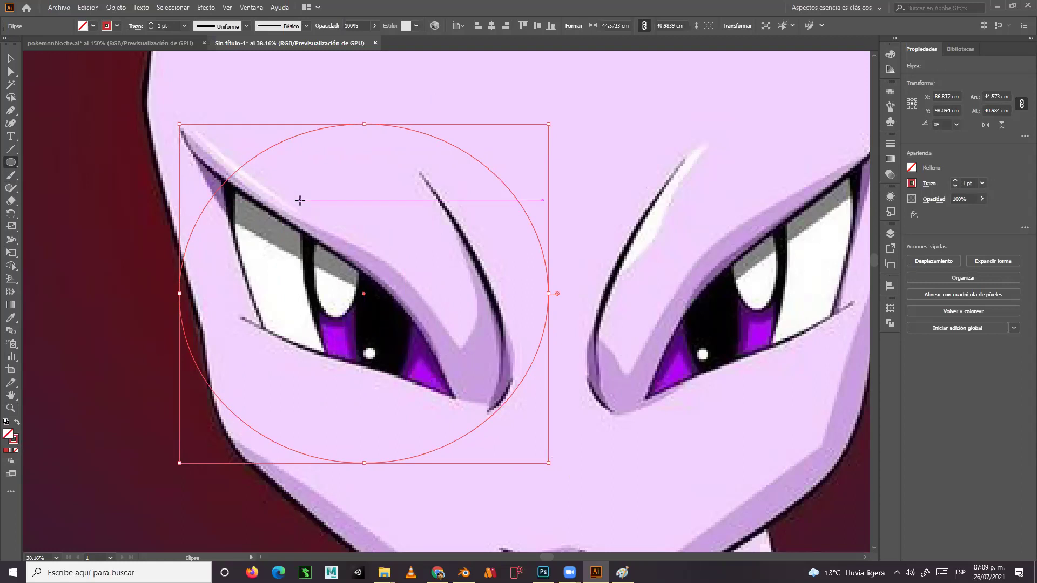
# Draw a closed shape about 21.3 by 25 cm around the left eye's iris with the Curvature tool, following the iris's outer edge.
pyautogui.click(10, 123)
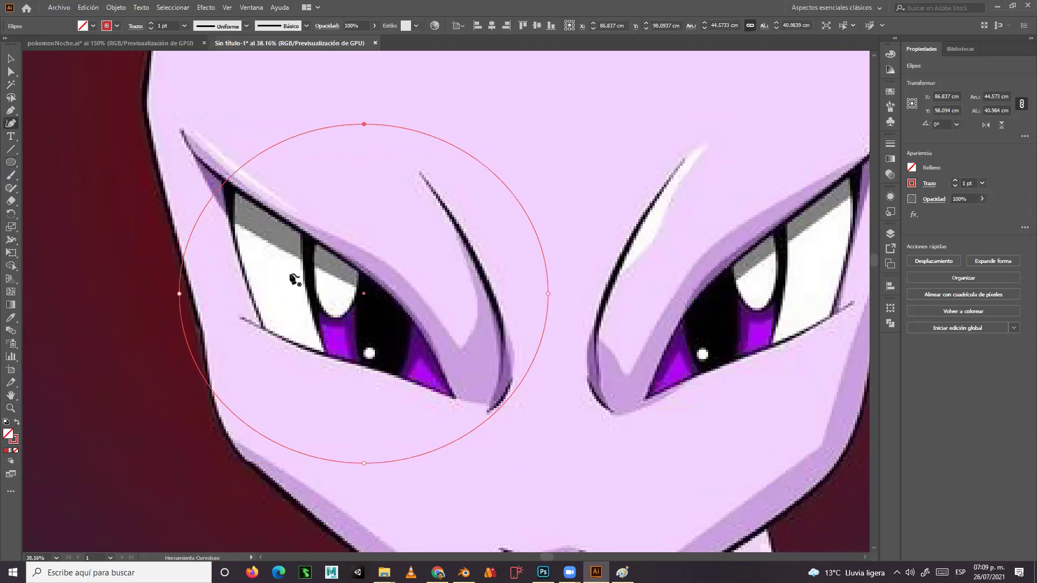
pyautogui.click(306, 211)
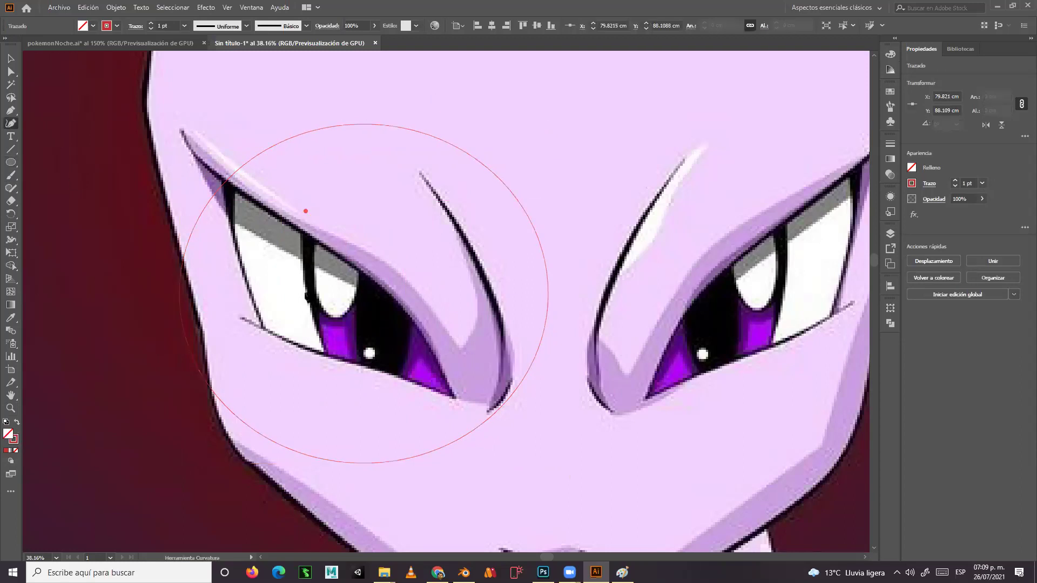
pyautogui.click(308, 300)
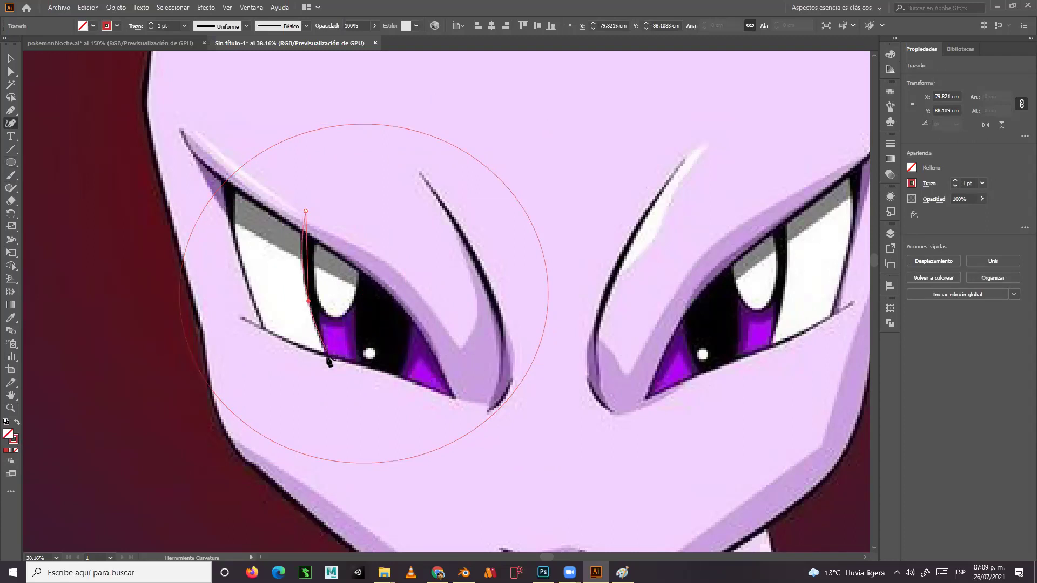
pyautogui.click(344, 390)
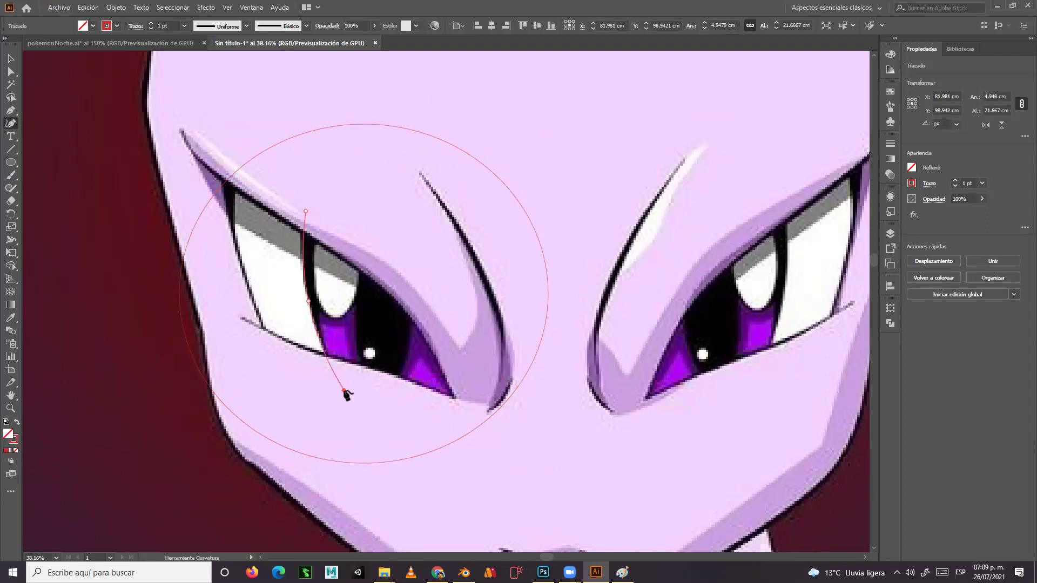
pyautogui.click(468, 417)
pyautogui.click(478, 403)
pyautogui.click(413, 240)
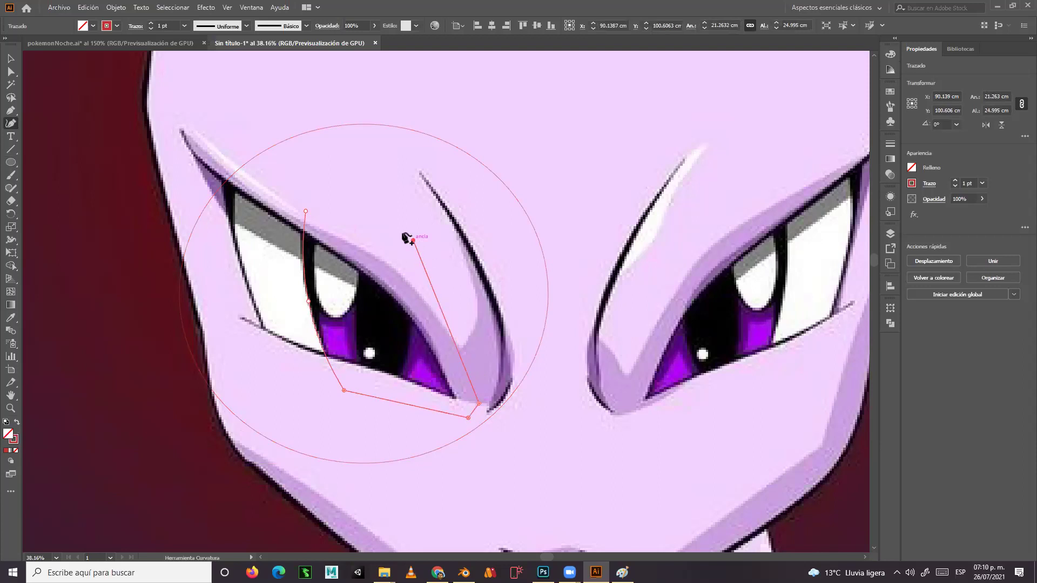
pyautogui.click(306, 212)
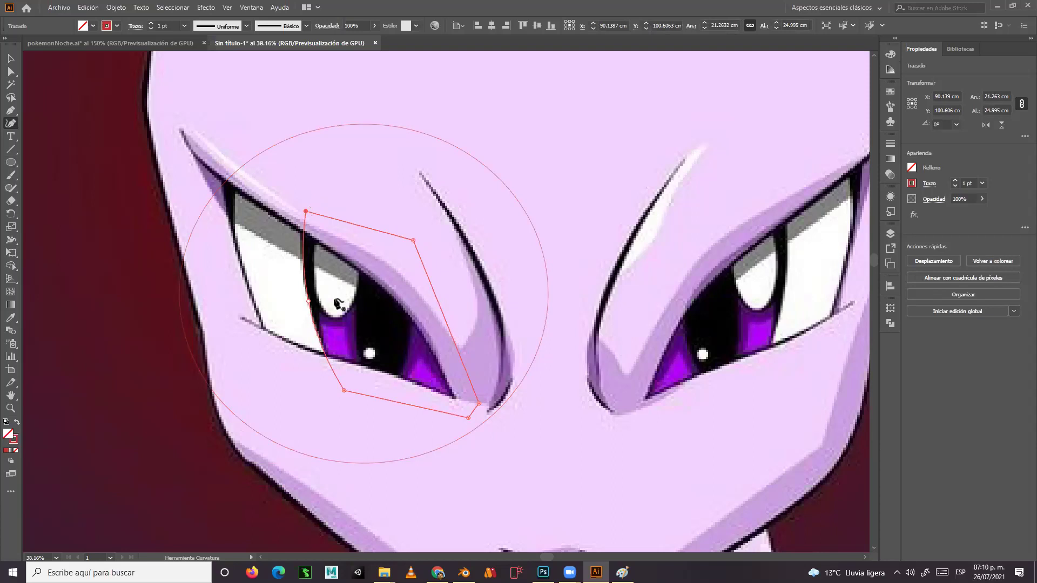
# Draw an upright ellipse about 5.6 by 12.8 cm over the large white highlight in the left iris.
pyautogui.click(10, 408)
pyautogui.moveTo(338, 321); pyautogui.dragTo(337, 321)
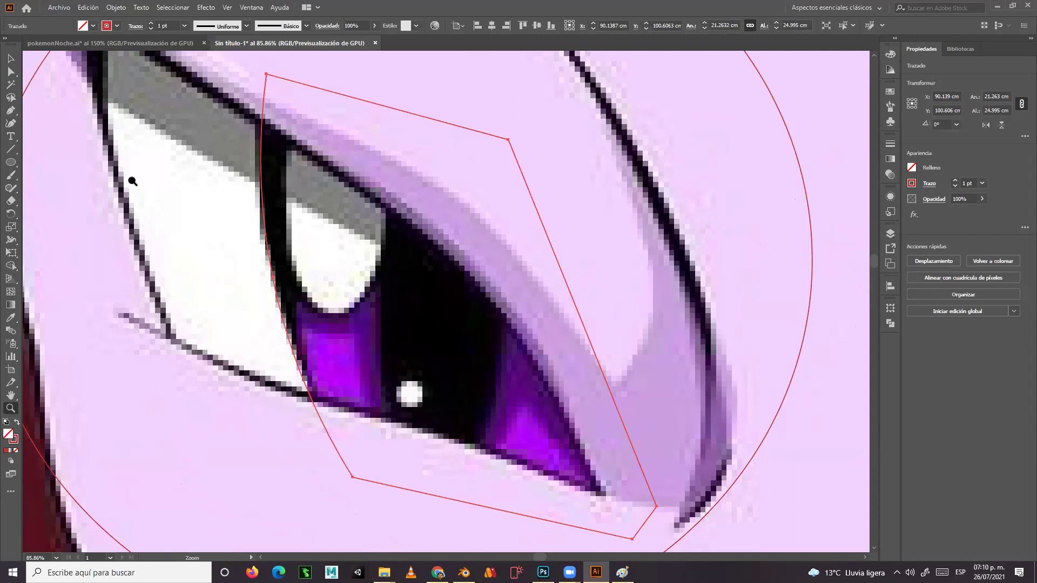
pyautogui.click(10, 111)
pyautogui.click(11, 162)
pyautogui.scroll(3, 300, 300)
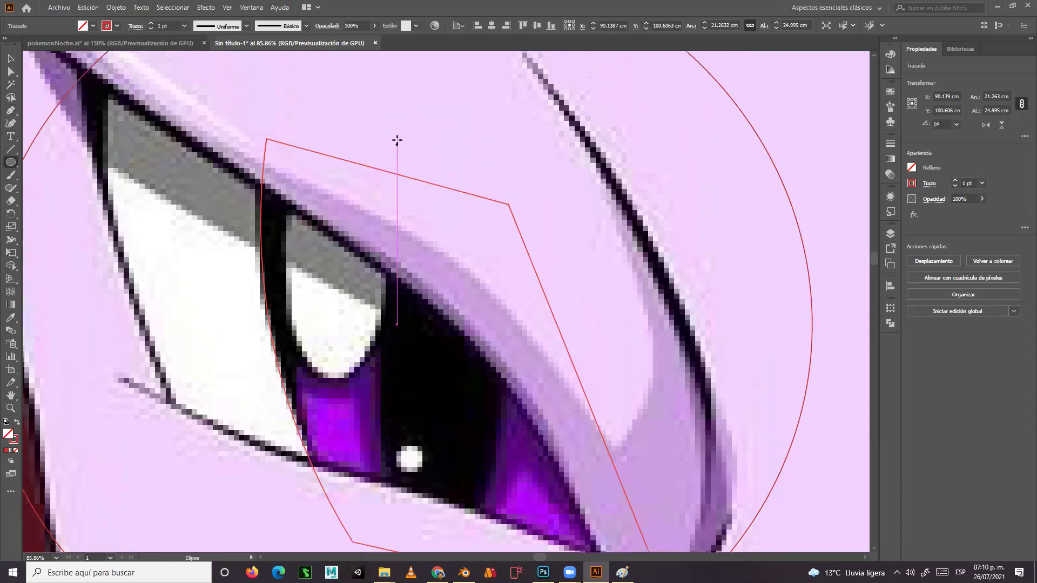
pyautogui.moveTo(397, 135); pyautogui.dragTo(282, 378)
pyautogui.moveTo(399, 258); pyautogui.dragTo(389, 258)
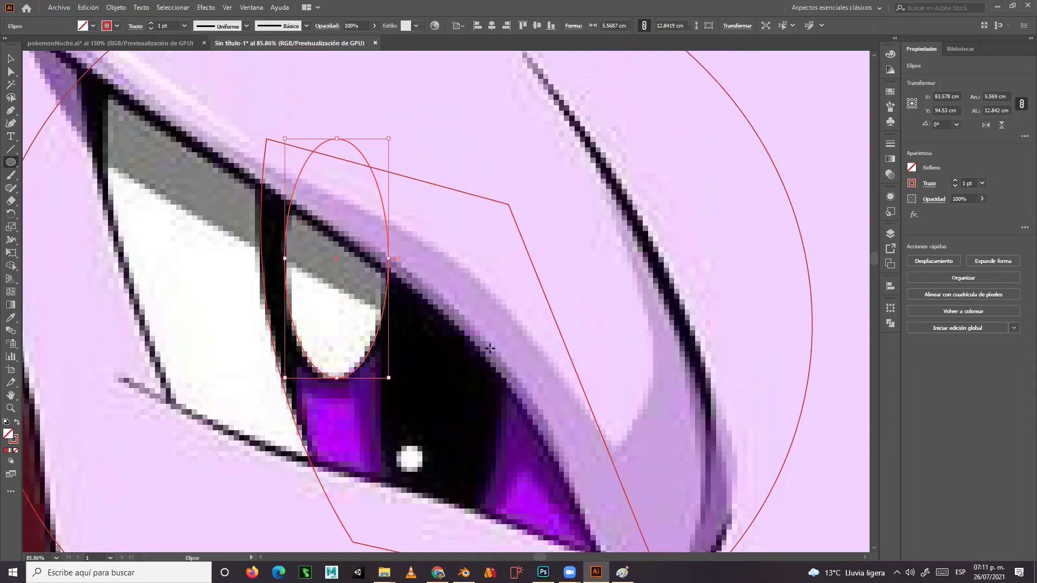
# Draw a tall ellipse about 6.3 by 24.3 cm over the black pupil and a circle about 1.6 cm wide over its small white glint.
pyautogui.scroll(-2, 492, 335)
pyautogui.moveTo(520, 212); pyautogui.dragTo(380, 536)
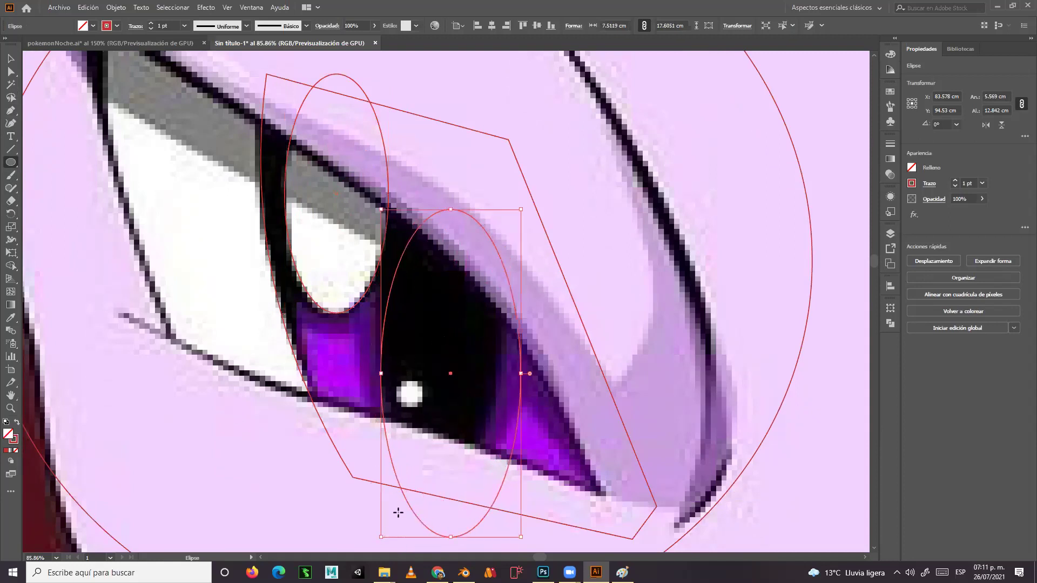
pyautogui.moveTo(520, 374); pyautogui.dragTo(497, 378)
pyautogui.moveTo(440, 212); pyautogui.dragTo(439, 85)
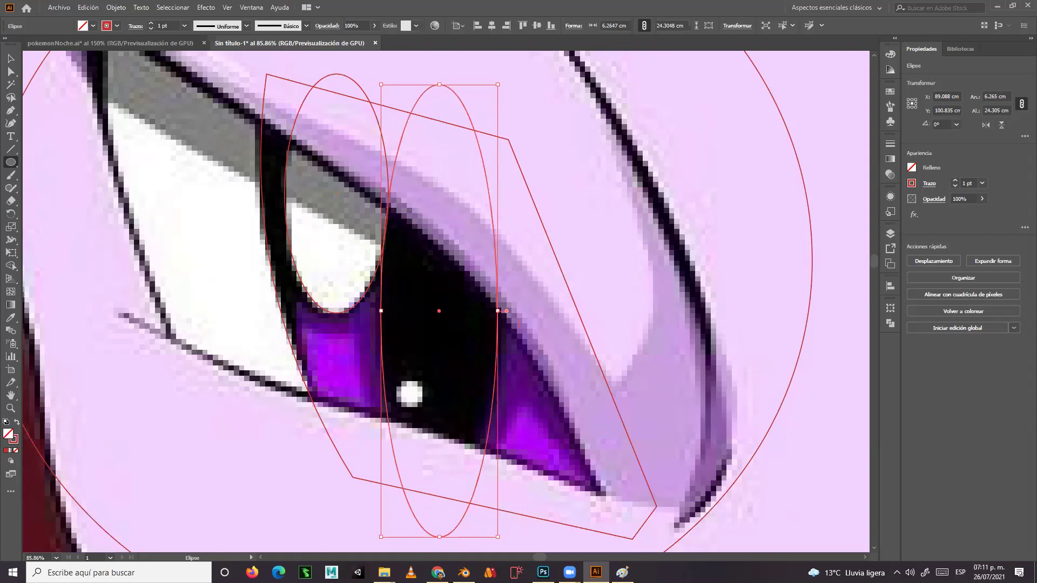
pyautogui.moveTo(395, 379); pyautogui.dragTo(424, 407)
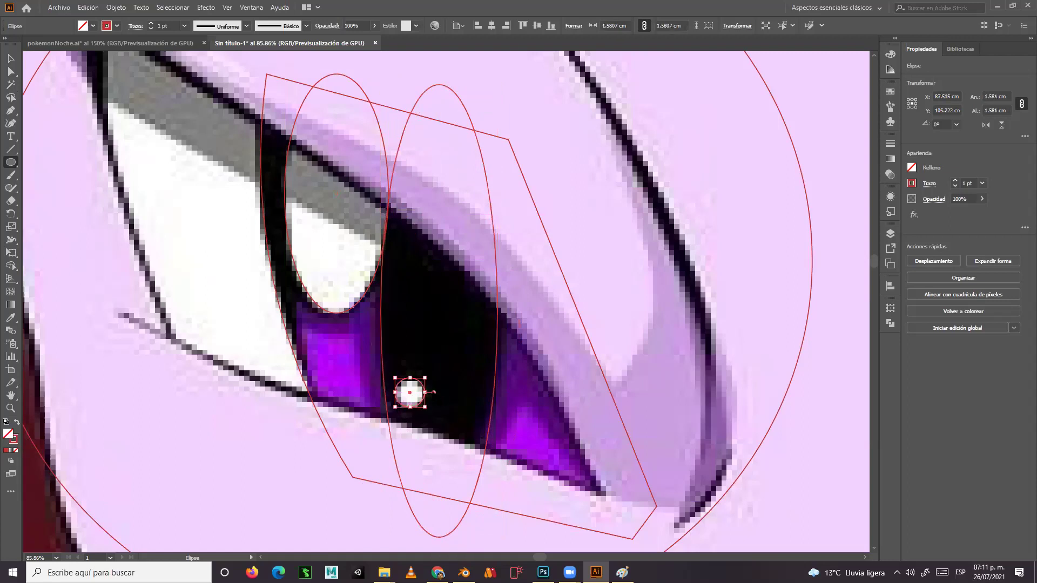
# Start the eye's shadow outline with the Curvature tool, running it above the upper lid from the outer corner to beyond the inner corner.
pyautogui.scroll(2, 459, 359)
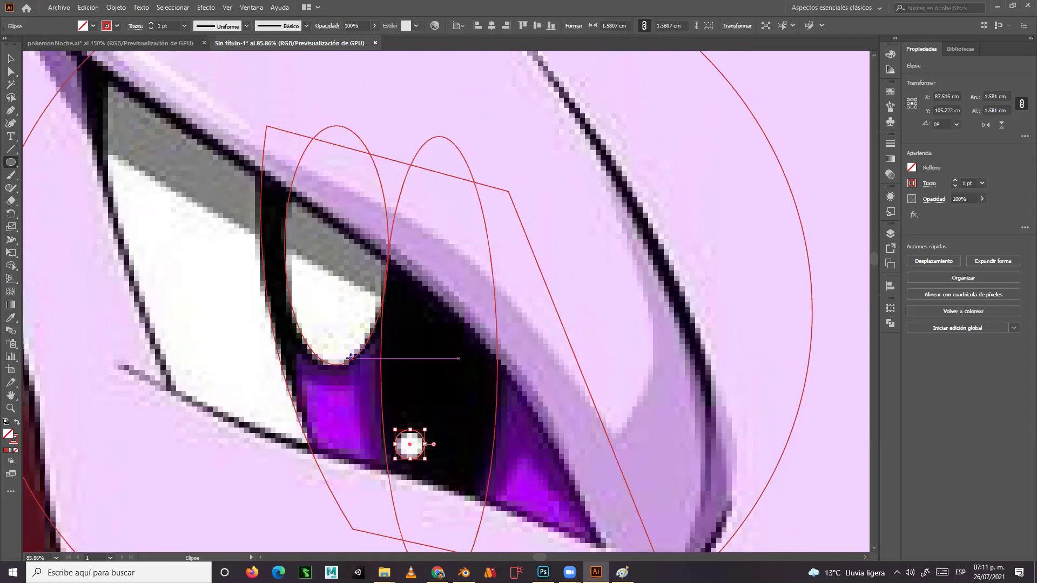
pyautogui.click(11, 123)
pyautogui.scroll(3, 60, 172)
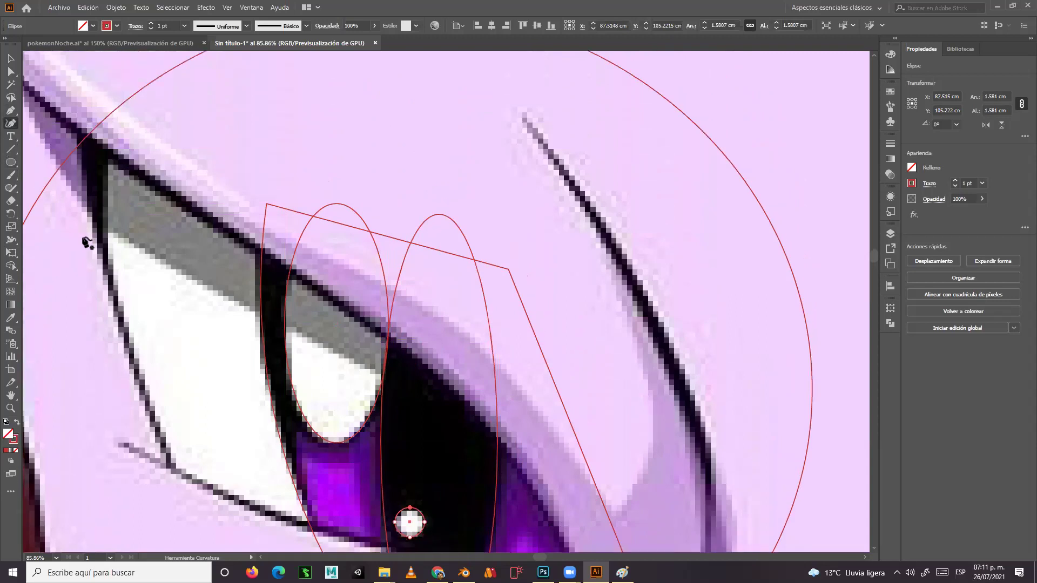
pyautogui.click(58, 181)
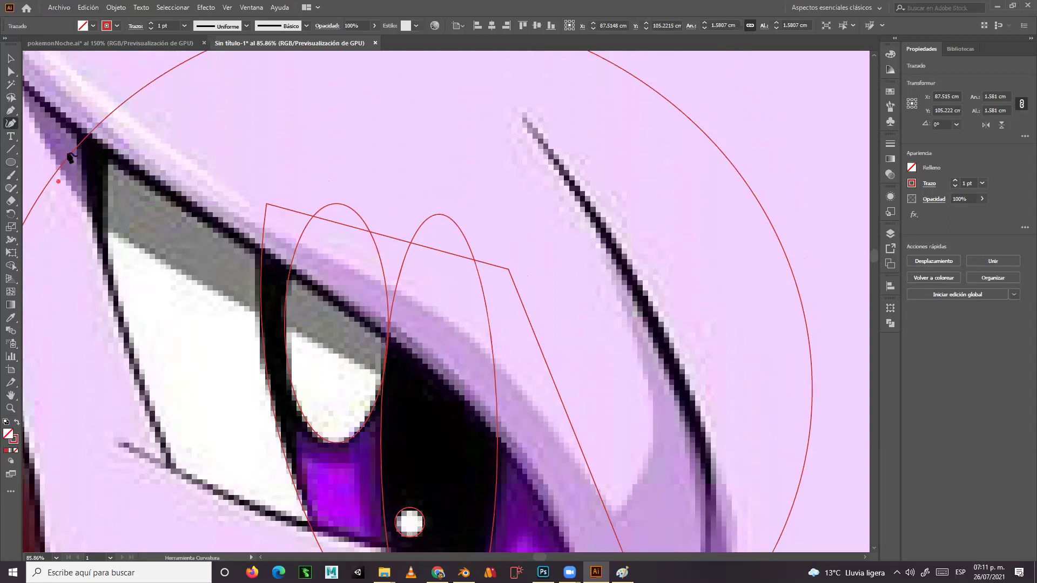
pyautogui.click(88, 95)
pyautogui.click(539, 312)
pyautogui.scroll(-5, 557, 331)
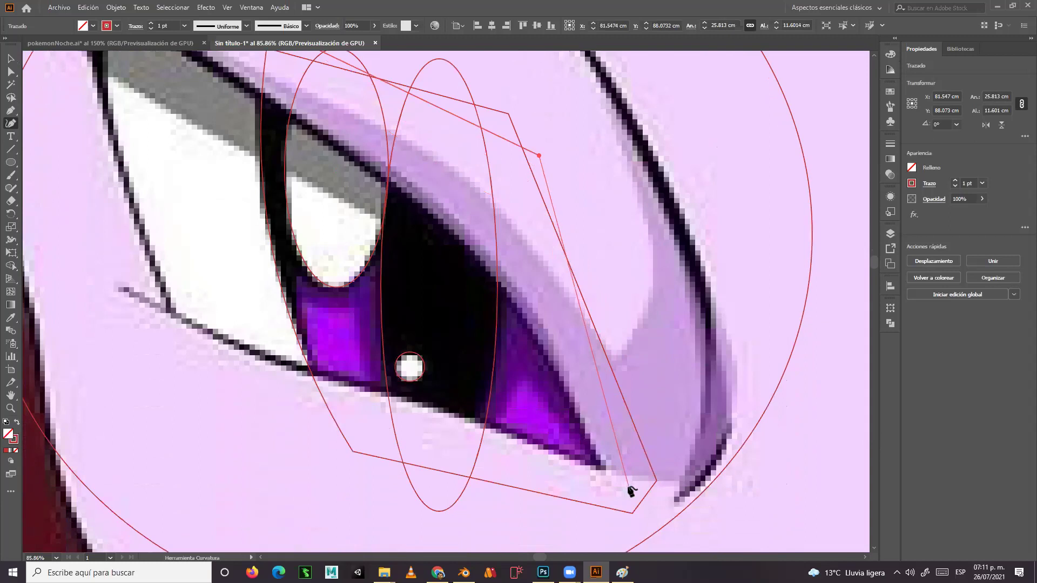
pyautogui.click(628, 486)
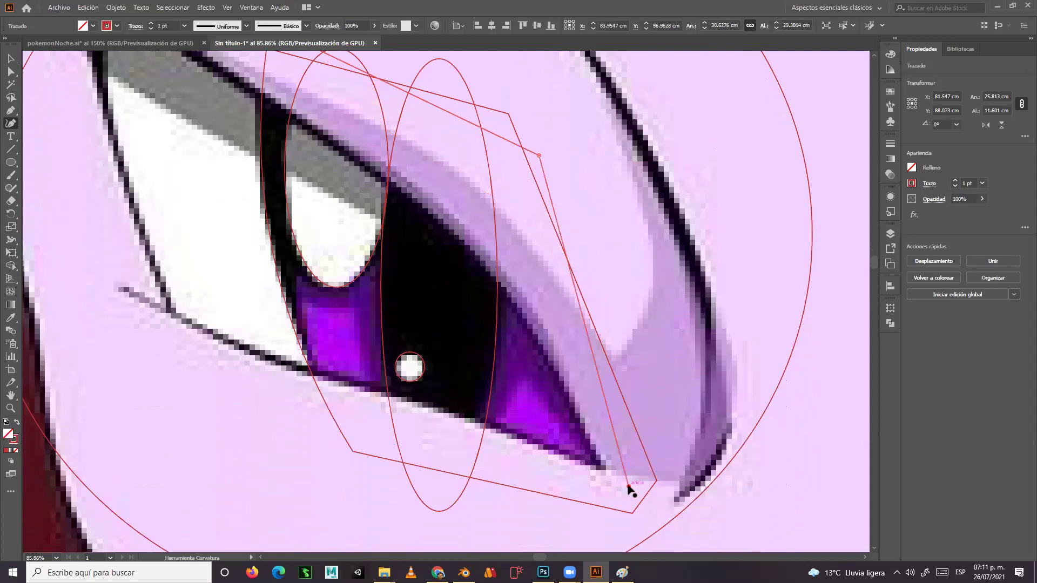
# Continue the shadow outline along the inner bright purple patch, beneath the pupil and up the side of the second purple patch.
pyautogui.click(596, 471)
pyautogui.click(560, 416)
pyautogui.click(520, 374)
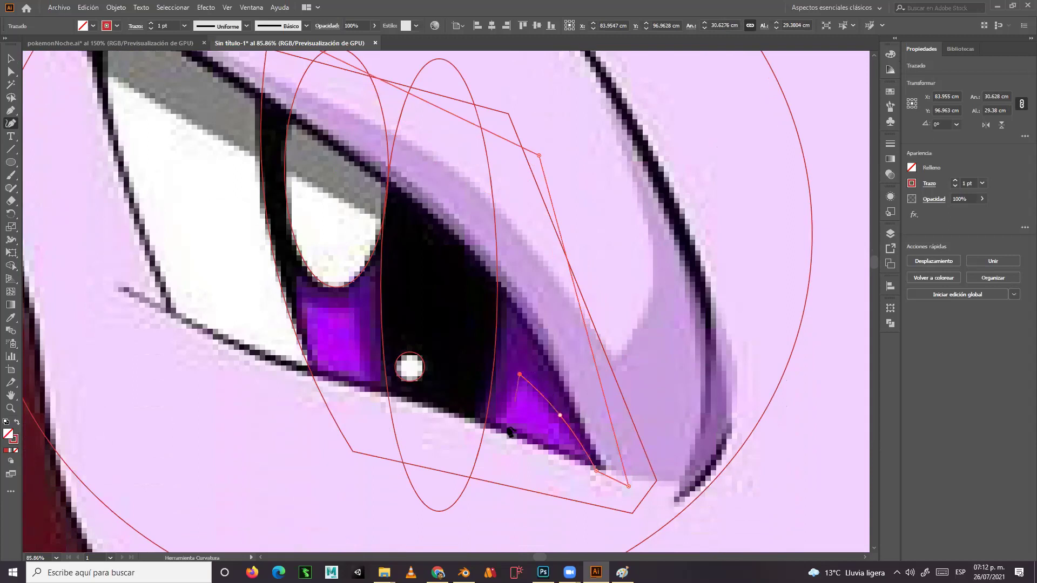
pyautogui.click(451, 457)
pyautogui.click(412, 457)
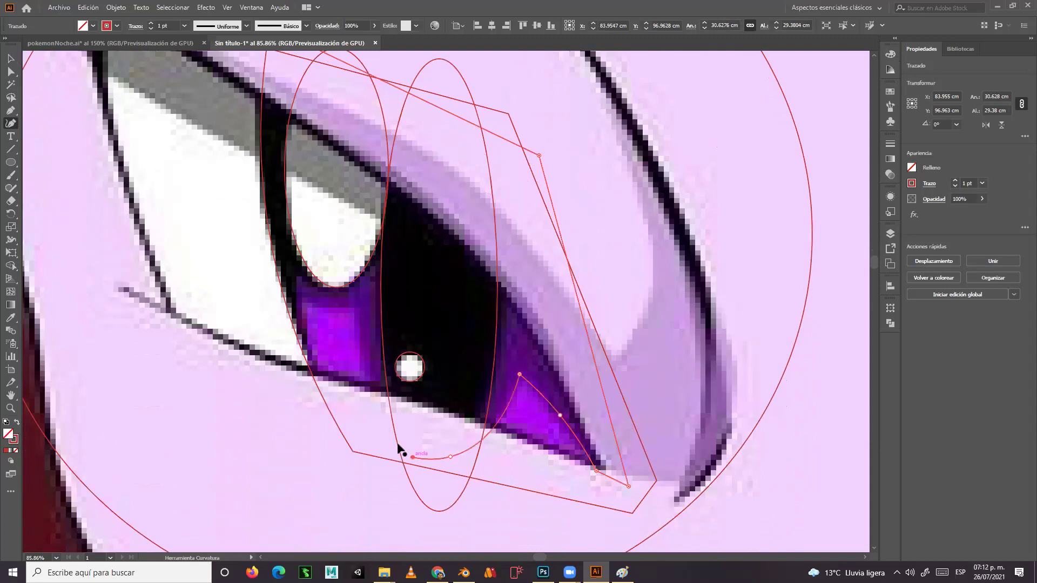
pyautogui.click(365, 393)
pyautogui.click(357, 312)
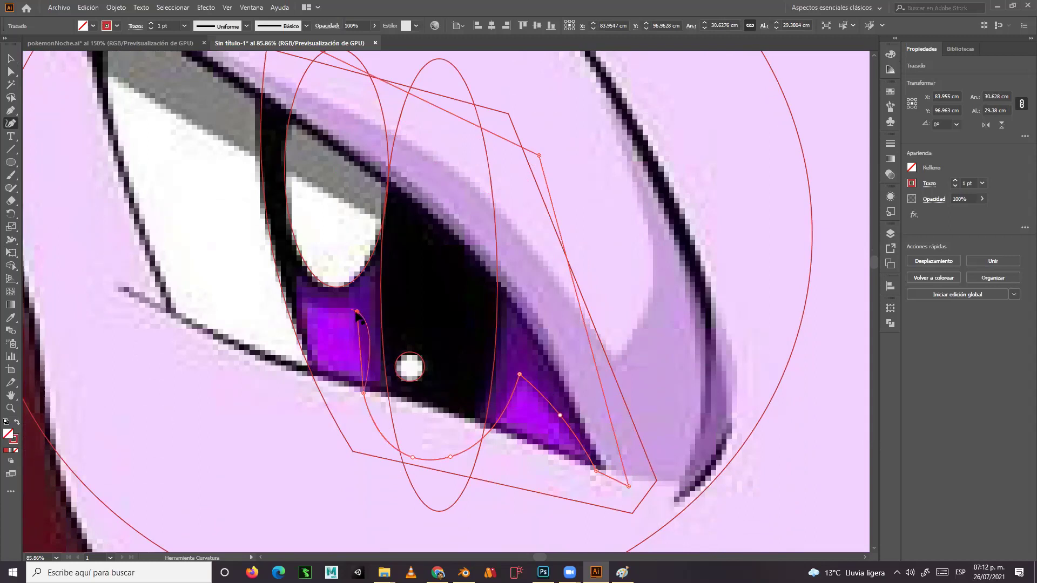
# Carry the shadow outline across the top of the second bright purple patch and down its outer side to below the eye.
pyautogui.click(329, 311)
pyautogui.click(306, 305)
pyautogui.click(314, 348)
pyautogui.click(337, 409)
pyautogui.click(329, 411)
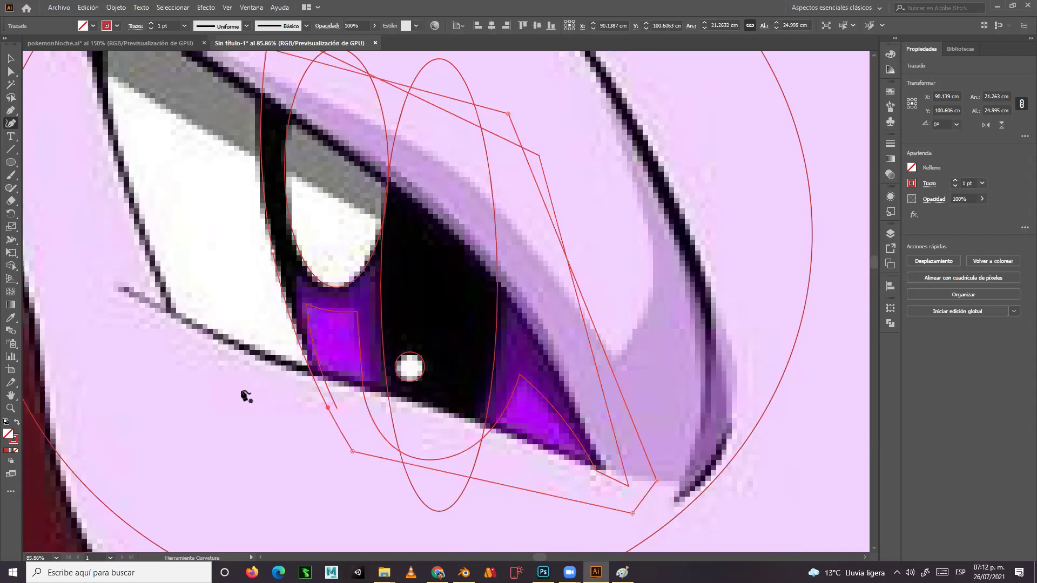
pyautogui.press('v')
pyautogui.hotkey('shift', '`')
pyautogui.hotkey('ctrl', 'z')
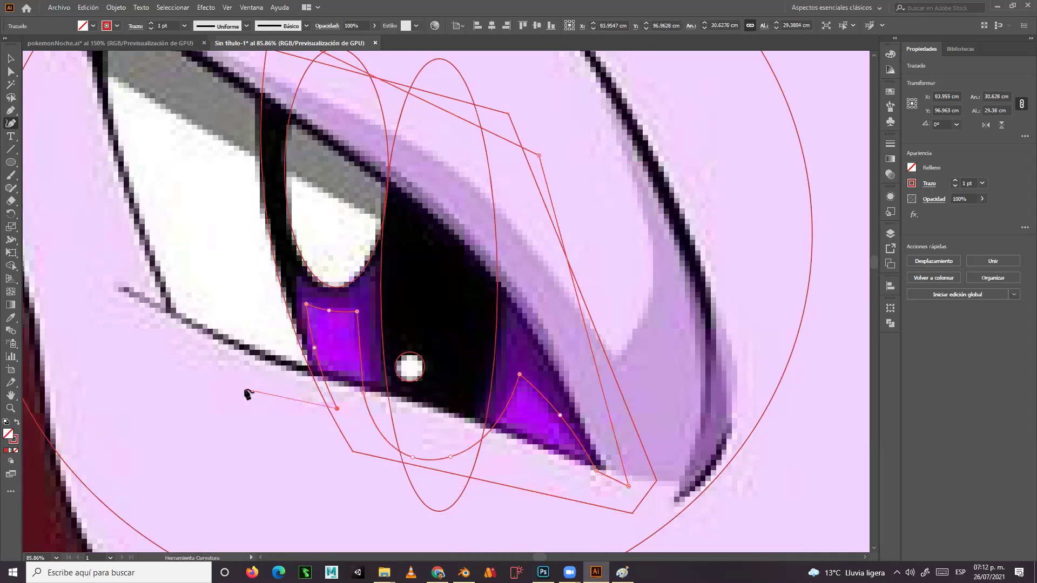
# Complete the shadow outline up the iris's outer edge and along the grey shading's lower edge, closing it at its starting point.
pyautogui.click(319, 408)
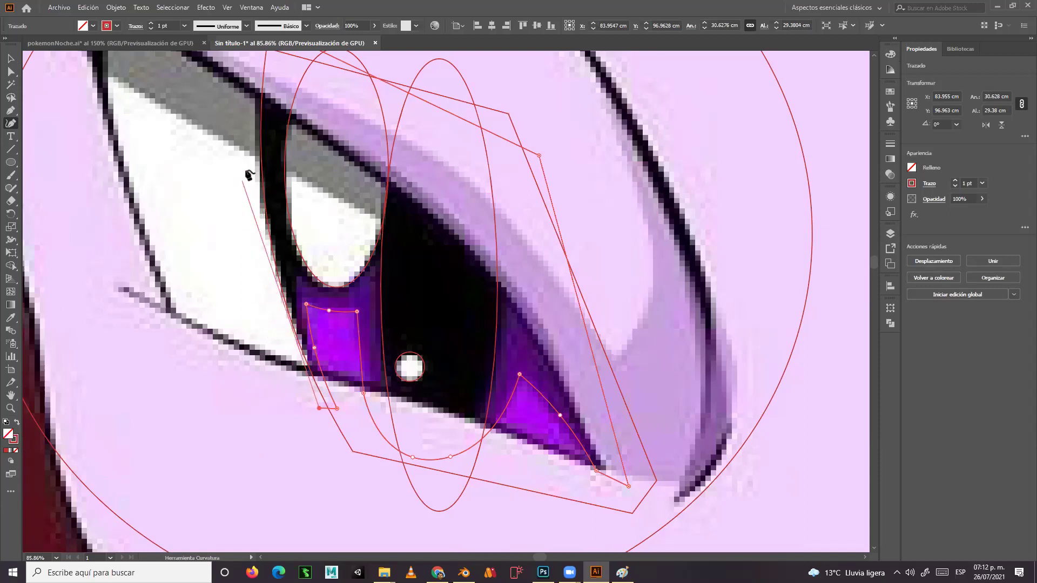
pyautogui.click(267, 261)
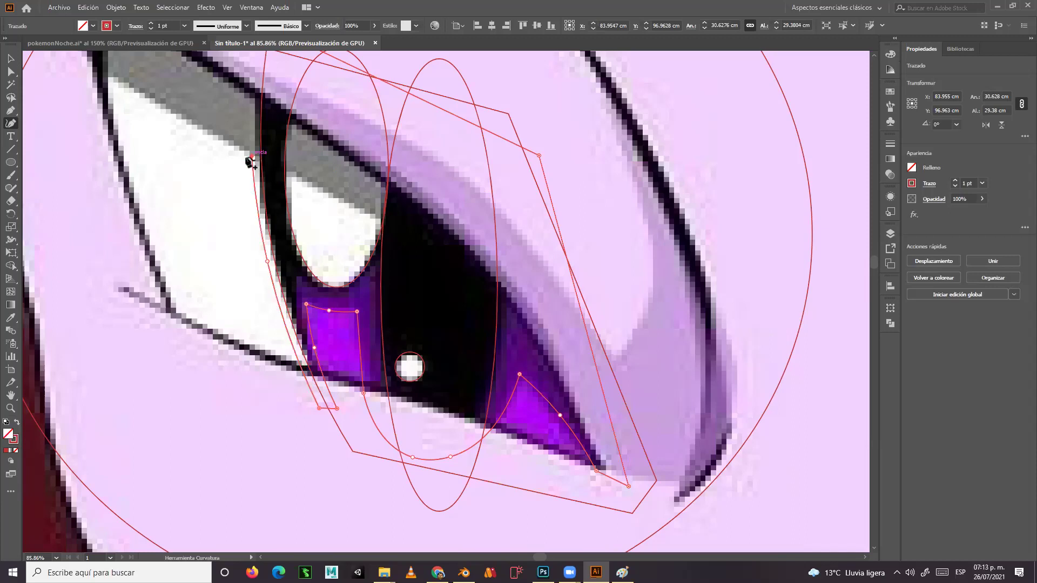
pyautogui.click(252, 156)
pyautogui.scroll(3, 249, 162)
pyautogui.scroll(1, 248, 167)
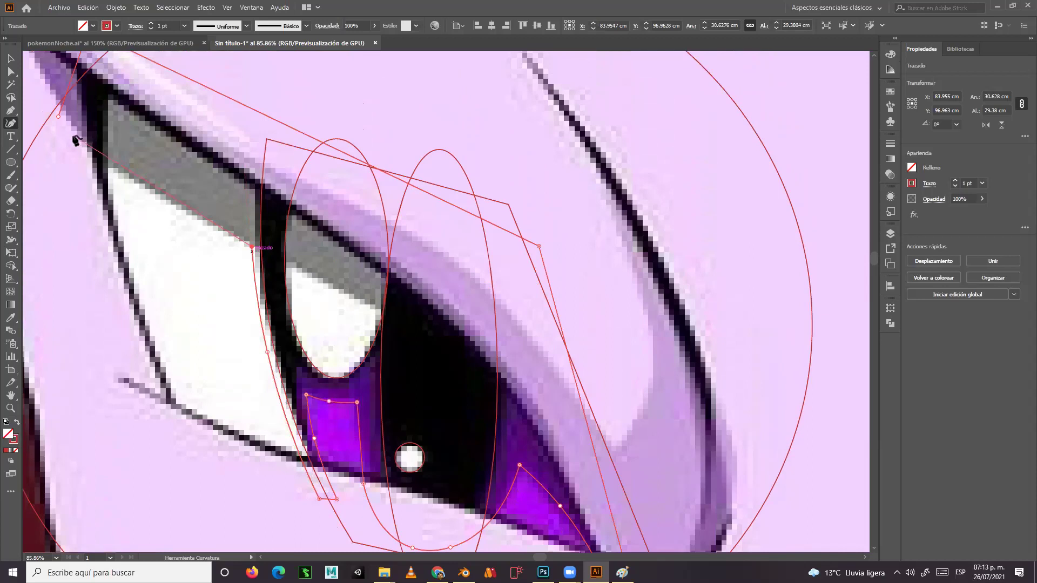
pyautogui.scroll(1, 74, 137)
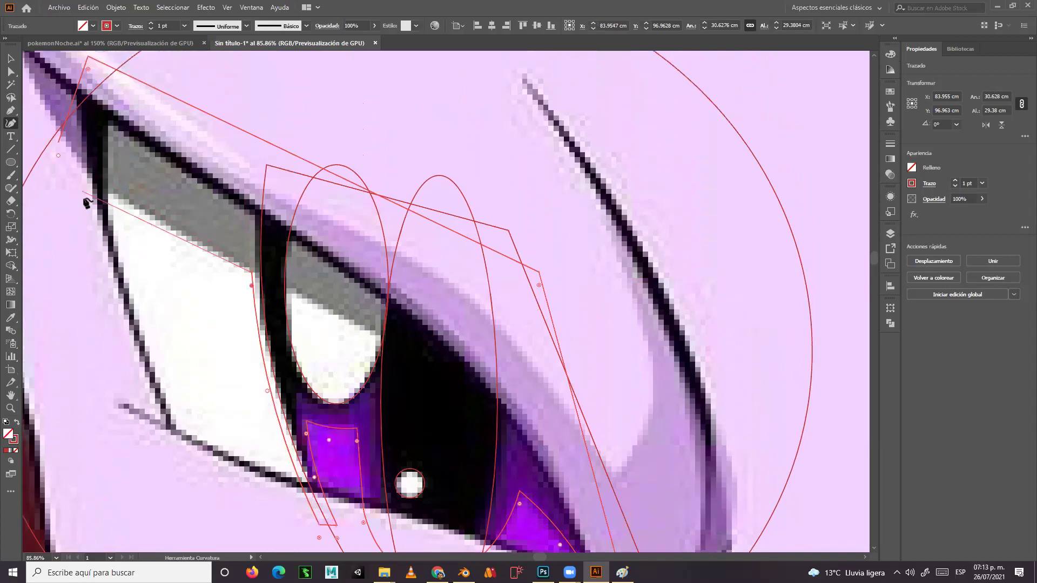
pyautogui.click(61, 145)
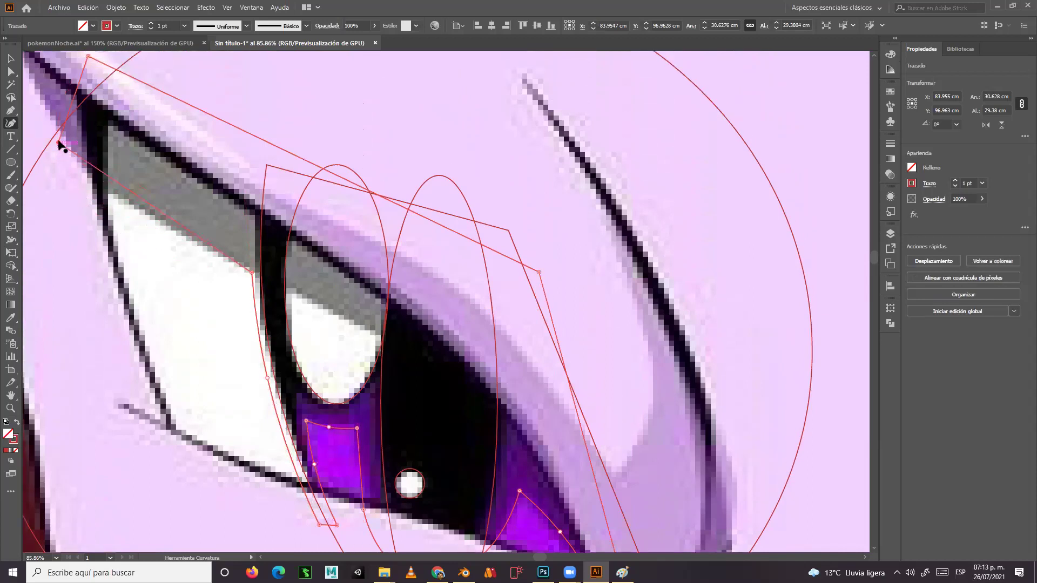
pyautogui.scroll(-3, 187, 223)
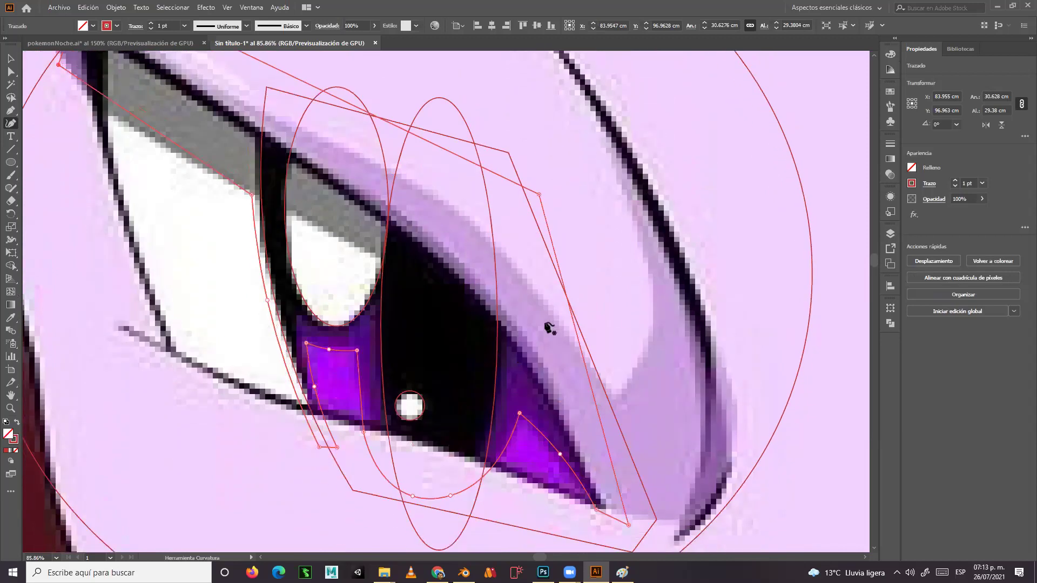
# Give the closed shadow shape a solid black 000000 fill and no stroke.
pyautogui.press('space')
pyautogui.moveTo(446, 301); pyautogui.dragTo(538, 251)
pyautogui.scroll(4, 214, 229)
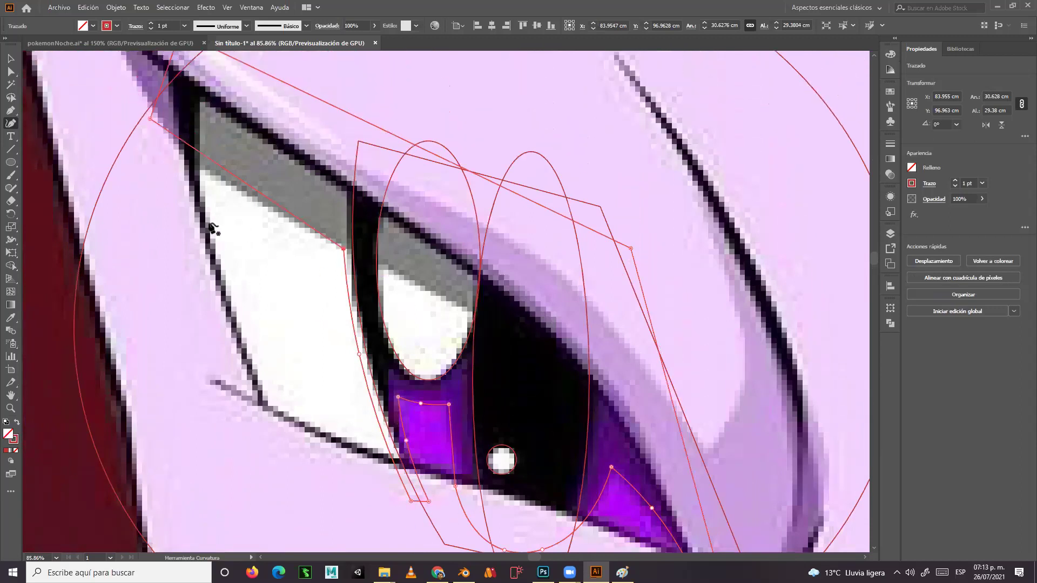
pyautogui.scroll(-2, 575, 330)
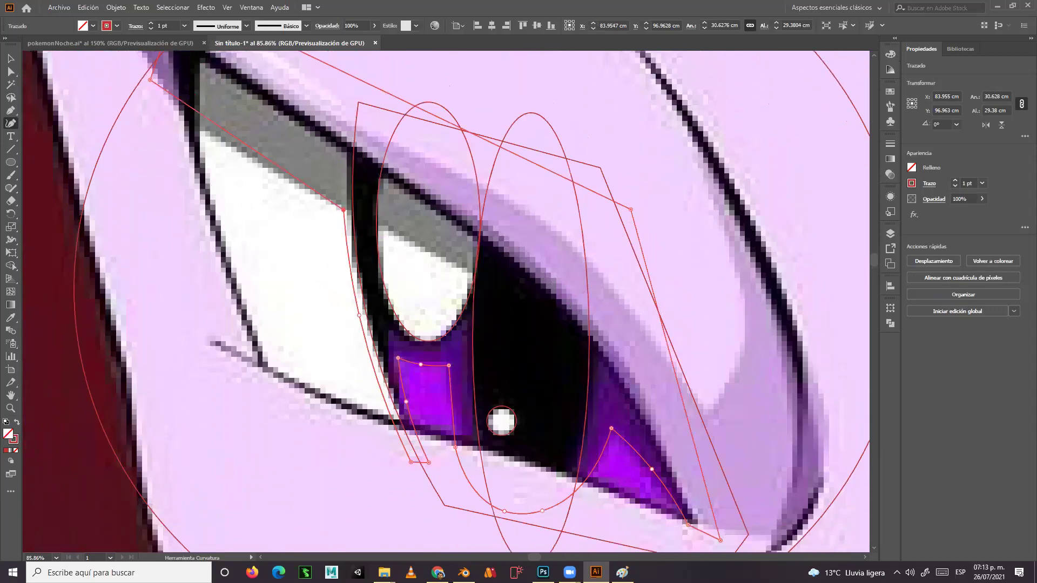
pyautogui.scroll(-2, 561, 297)
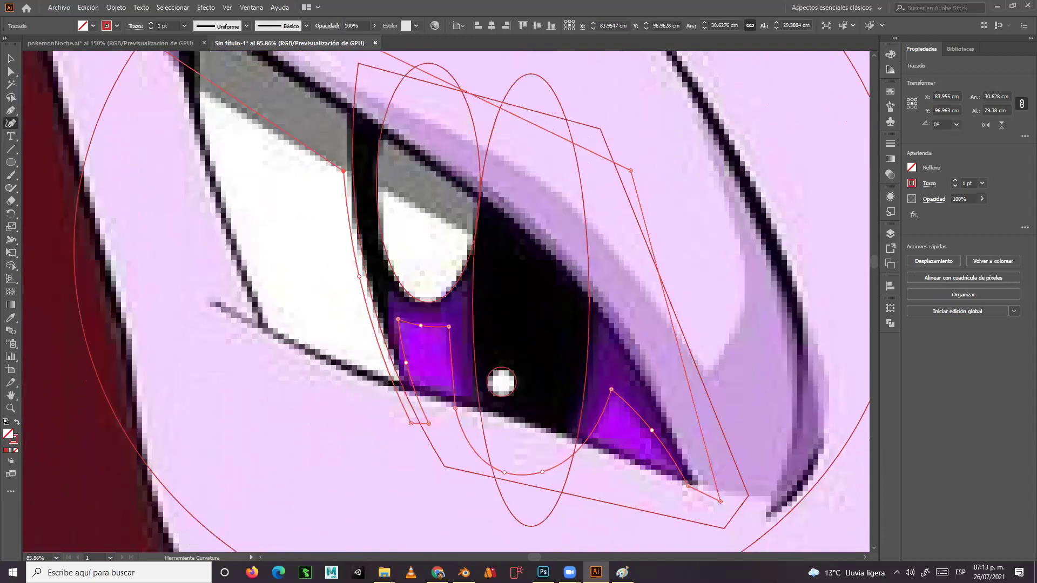
pyautogui.click(10, 58)
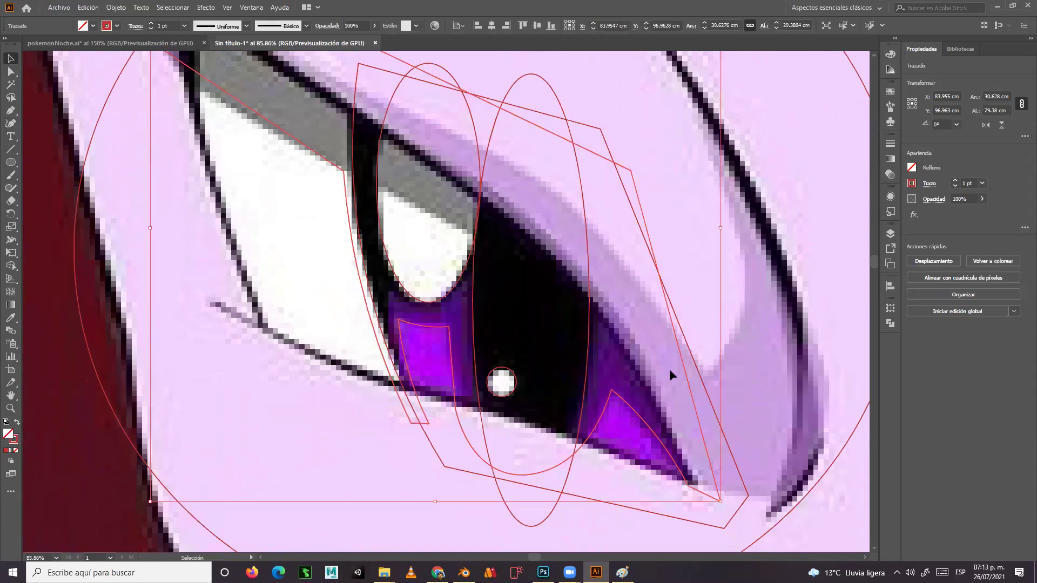
pyautogui.click(17, 422)
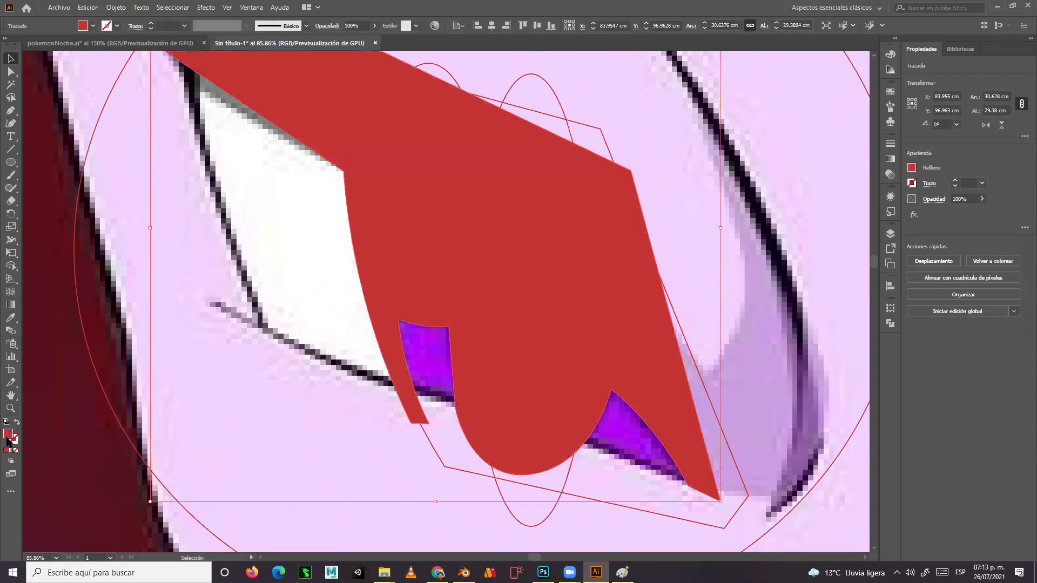
pyautogui.doubleClick(9, 435)
pyautogui.click(130, 331)
pyautogui.moveTo(130, 331); pyautogui.dragTo(131, 334)
pyautogui.click(330, 206)
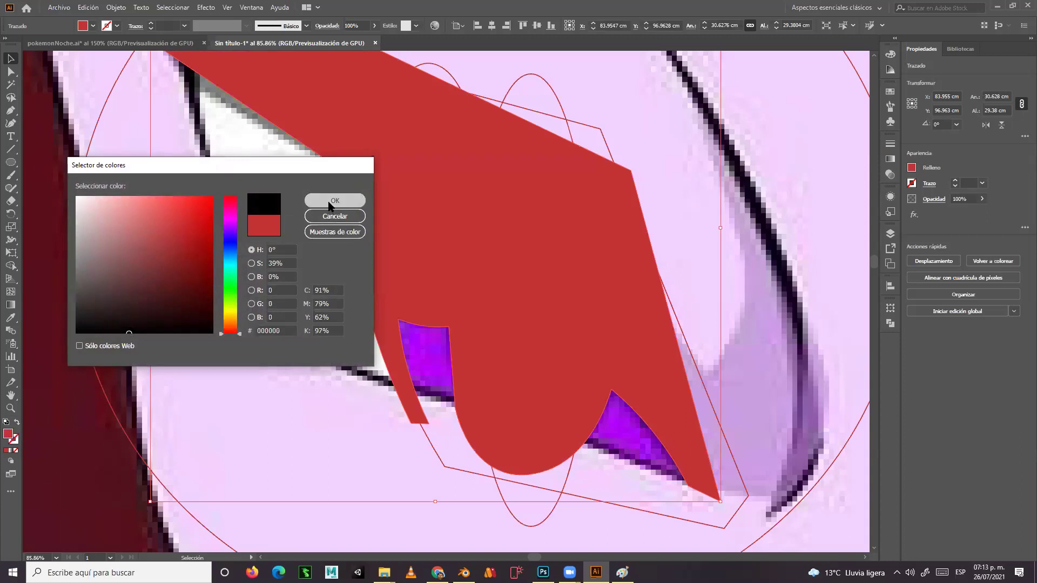
# Set the shadow shape's opacity to 20%.
pyautogui.click(969, 198)
pyautogui.write('20')
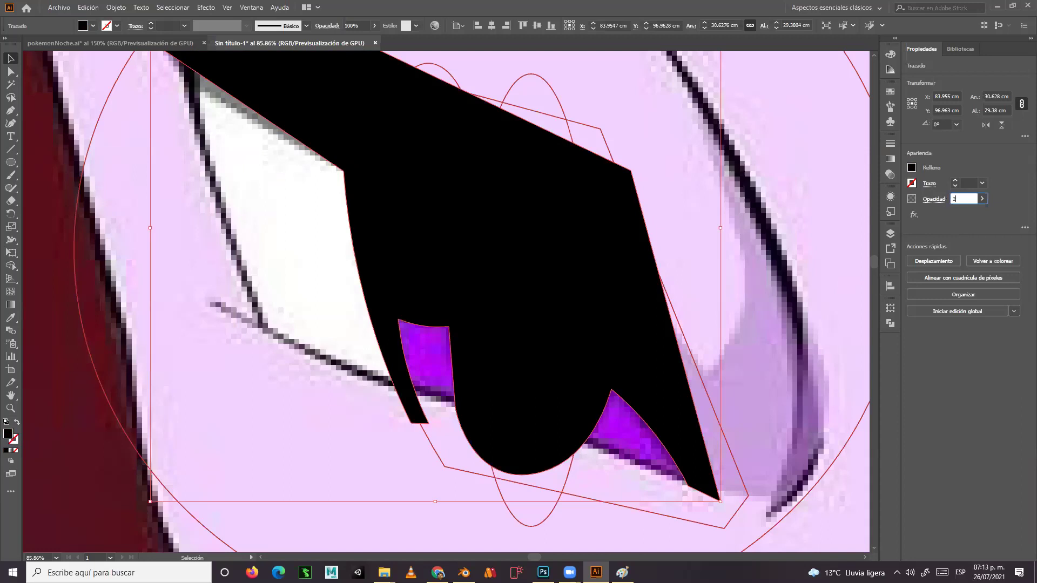
pyautogui.press('Return')
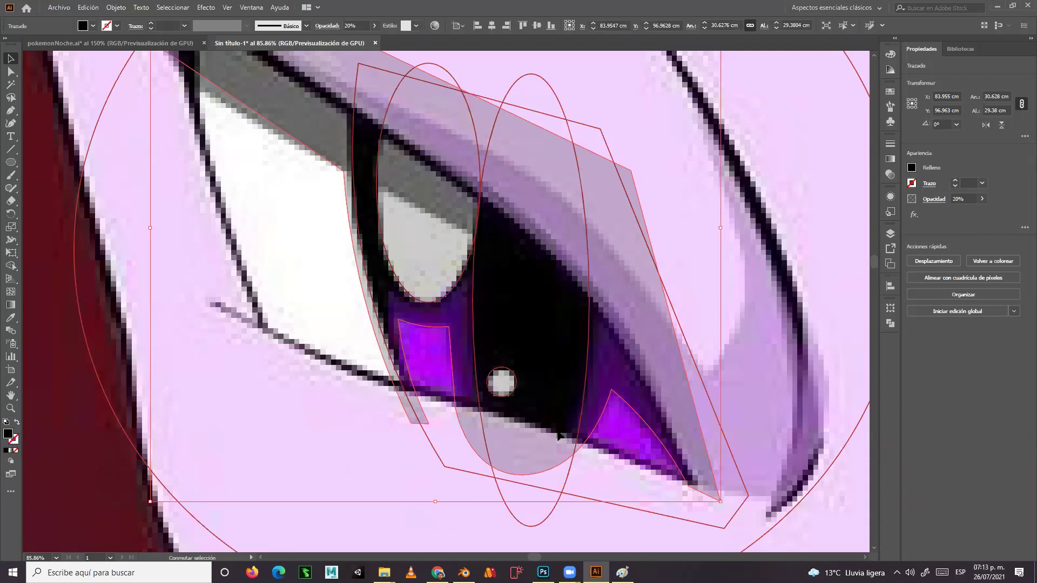
# Nudge the shadow shape horizontally to the right until its X position is 86.777 cm.
pyautogui.hotkey('shift', 'Right')
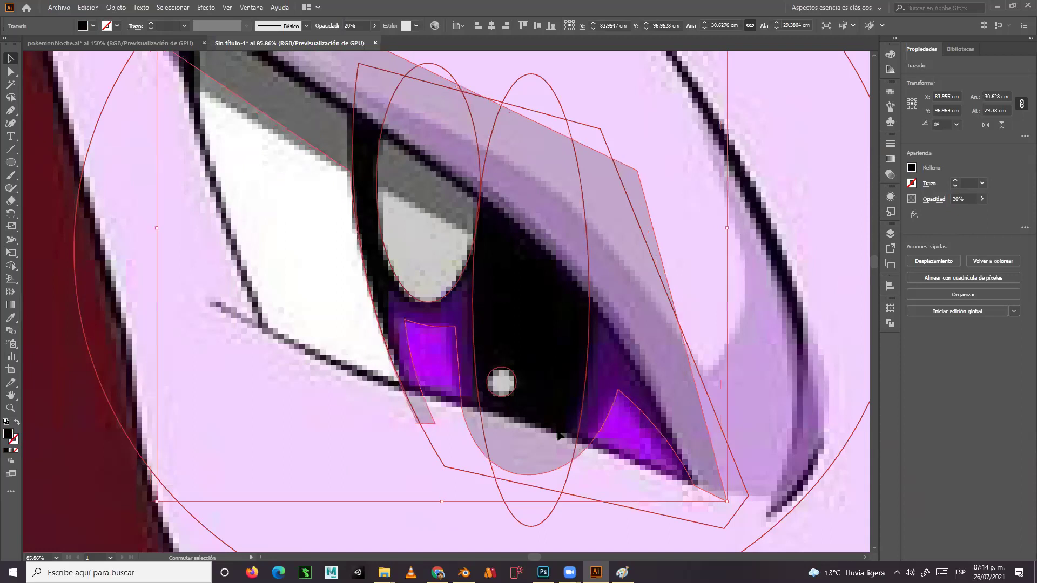
pyautogui.press('Right')
pyautogui.press('Right')
pyautogui.press('Right')
pyautogui.press('Right')
pyautogui.press('Right')
pyautogui.press('Right')
pyautogui.press('Right')
pyautogui.press('Right')
pyautogui.press('Right')
pyautogui.press('Right')
pyautogui.press('Right')
pyautogui.press('Right')
pyautogui.press('Right')
pyautogui.press('Right')
pyautogui.press('Right')
pyautogui.press('Right')
pyautogui.press('Right')
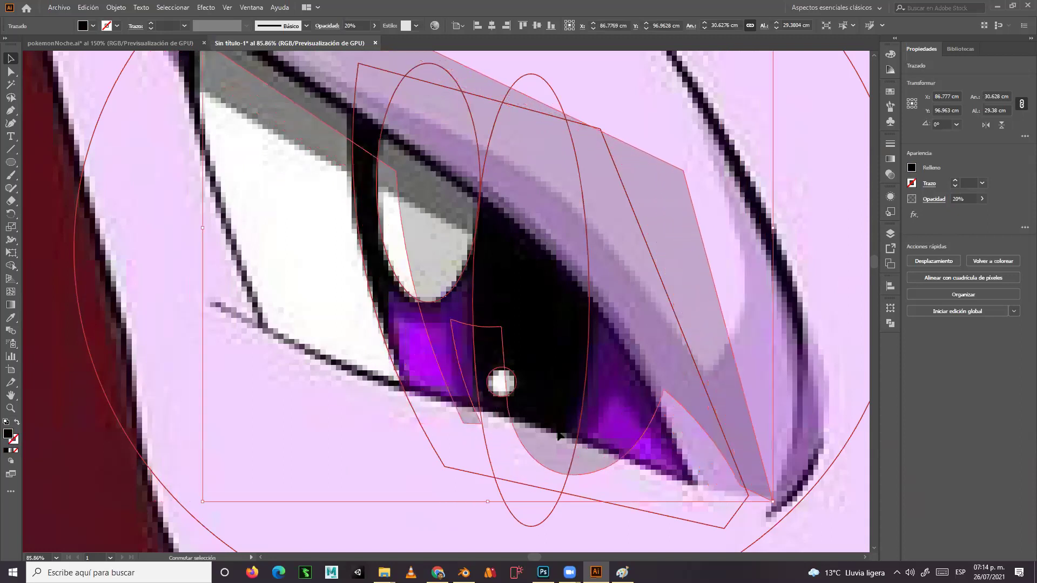
# Fill both the small round highlight and the large oval highlight with white and no stroke.
pyautogui.click(507, 381)
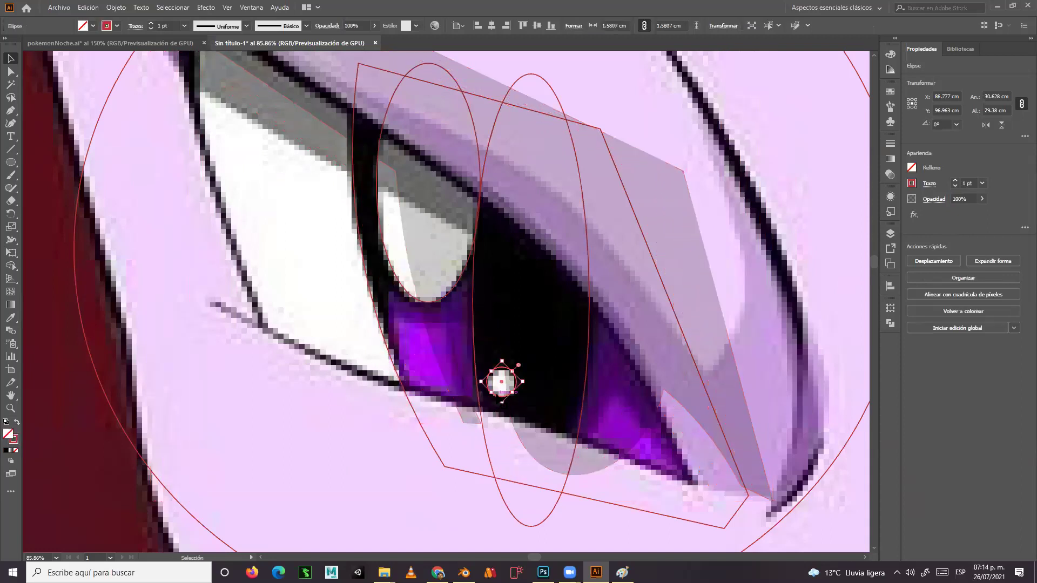
pyautogui.keyDown('shift'); pyautogui.click(415, 293); pyautogui.keyUp('shift')
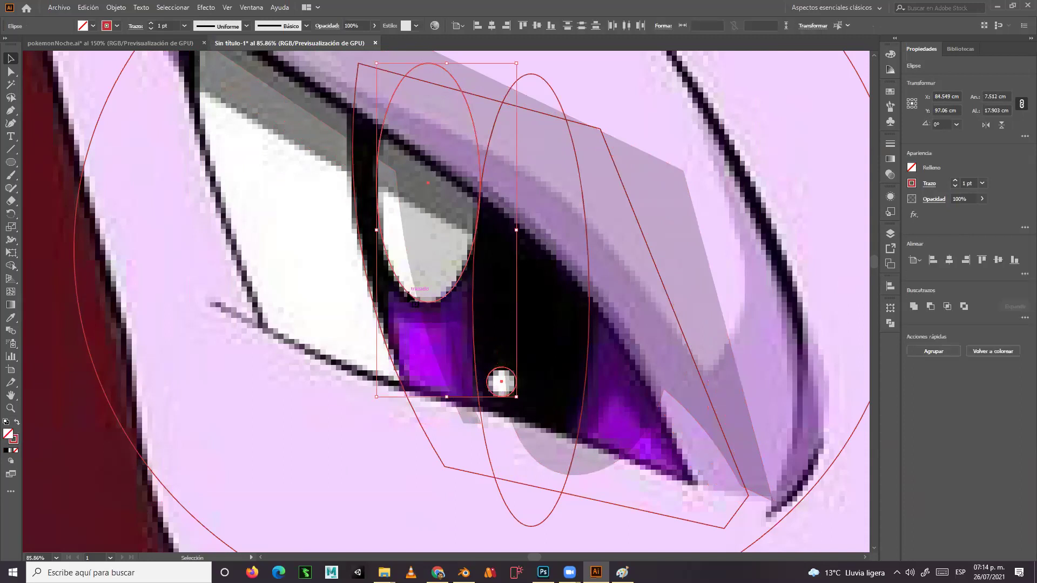
pyautogui.click(16, 422)
pyautogui.doubleClick(9, 435)
pyautogui.moveTo(134, 223)
pyautogui.mouseDown()
pyautogui.moveTo(81, 208)
pyautogui.moveTo(72, 193)
pyautogui.mouseUp()
pyautogui.click(316, 201)
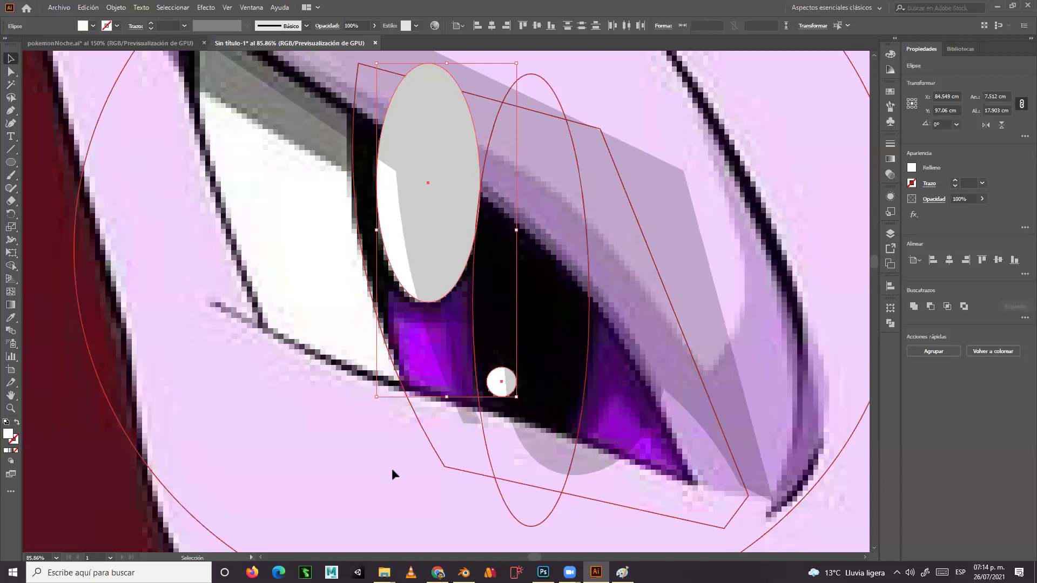
# Try nudging the iris outline about 1 cm to the left and move it back to its original position.
pyautogui.click(424, 434)
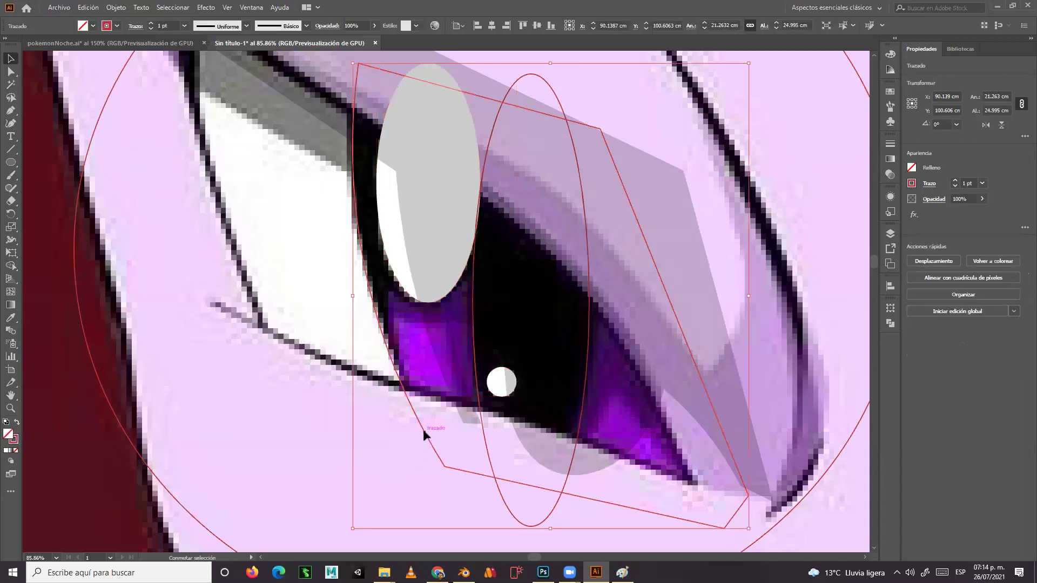
pyautogui.press('Left')
pyautogui.press('Left')
pyautogui.press('Left')
pyautogui.press('Left')
pyautogui.press('Left')
pyautogui.press('Left')
pyautogui.press('Left')
pyautogui.press('Left')
pyautogui.press('Left')
pyautogui.press('Left')
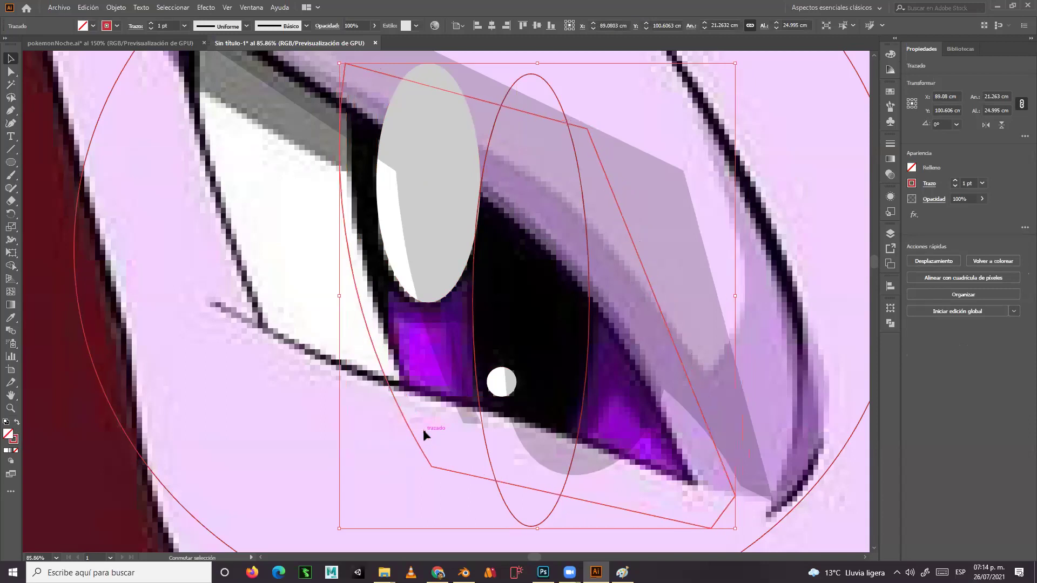
pyautogui.hotkey('shift', 'Right')
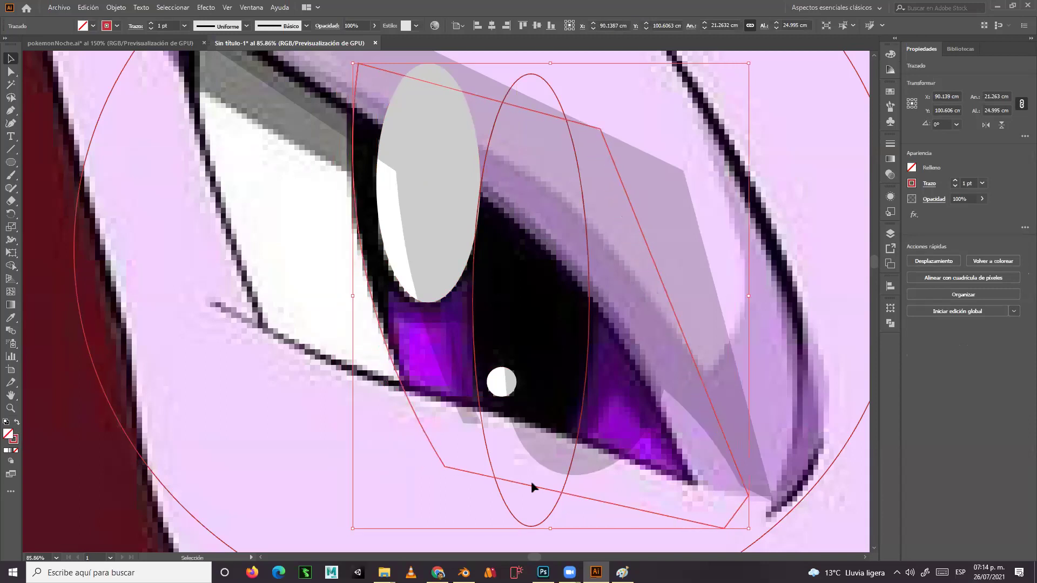
pyautogui.click(484, 471)
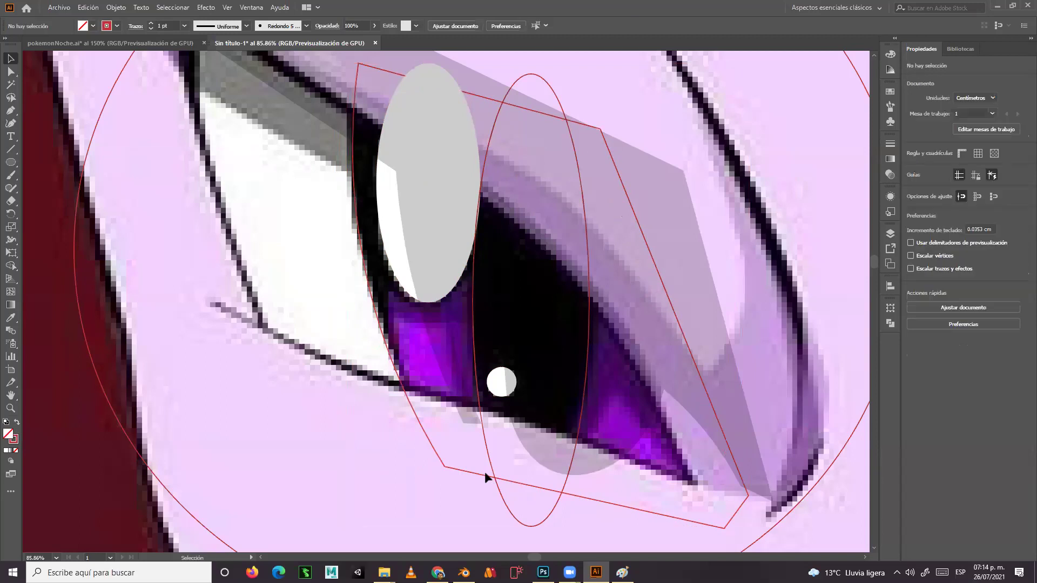
pyautogui.click(733, 515)
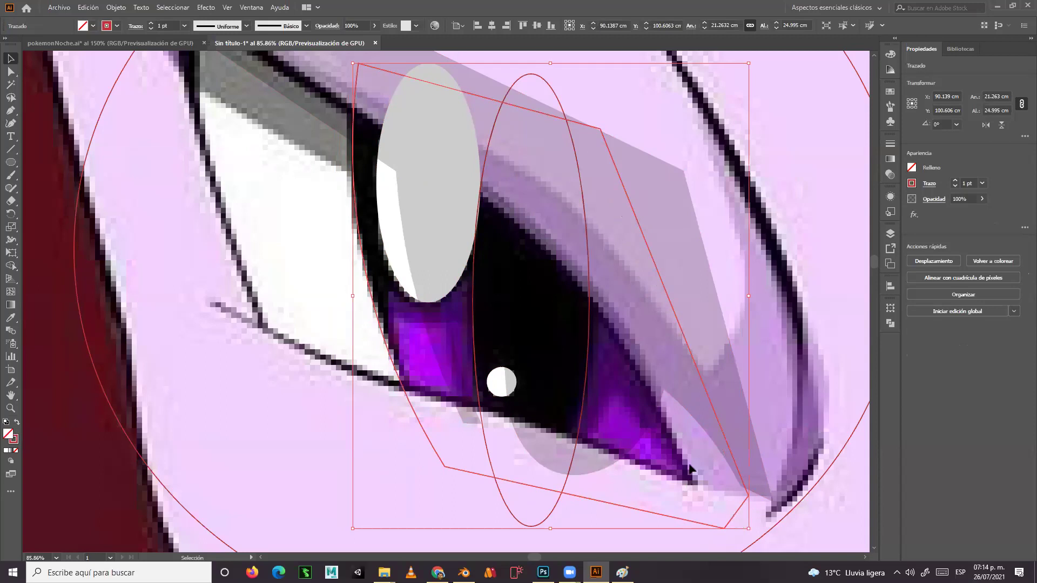
# Nudge the shadow shape to the left over the iris until its X position is 84.307 cm.
pyautogui.click(723, 416)
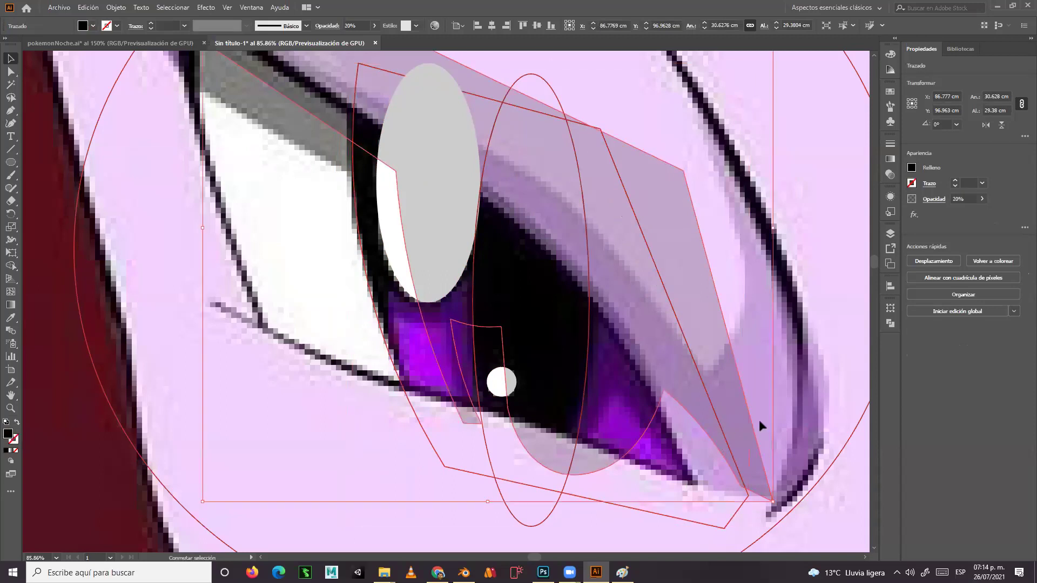
pyautogui.hotkey('shift', 'Left')
pyautogui.hotkey('shift', 'Left')
pyautogui.hotkey('shift', 'Left')
pyautogui.hotkey('shift', 'Left')
pyautogui.hotkey('shift', 'Left')
pyautogui.hotkey('shift', 'Left')
pyautogui.hotkey('shift', 'Left')
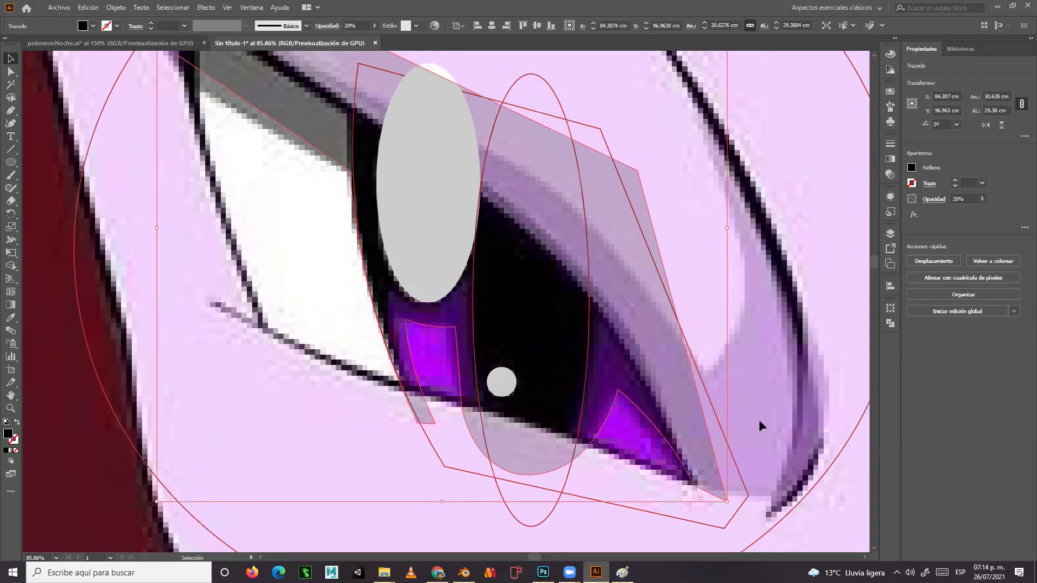
# Fill the iris shape with the bright purple sampled from the reference eye's inner patch.
pyautogui.click(452, 467)
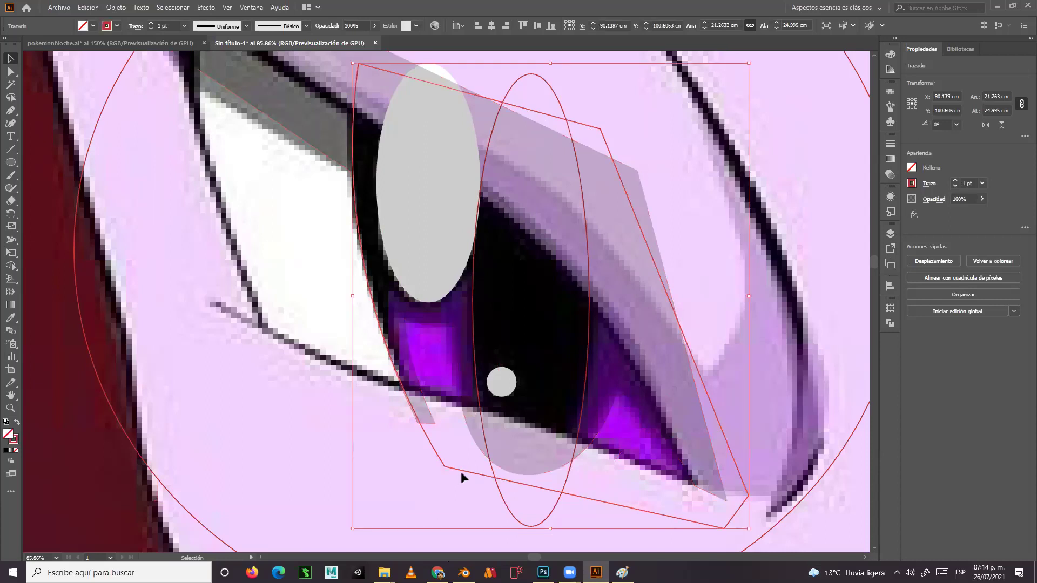
pyautogui.click(13, 320)
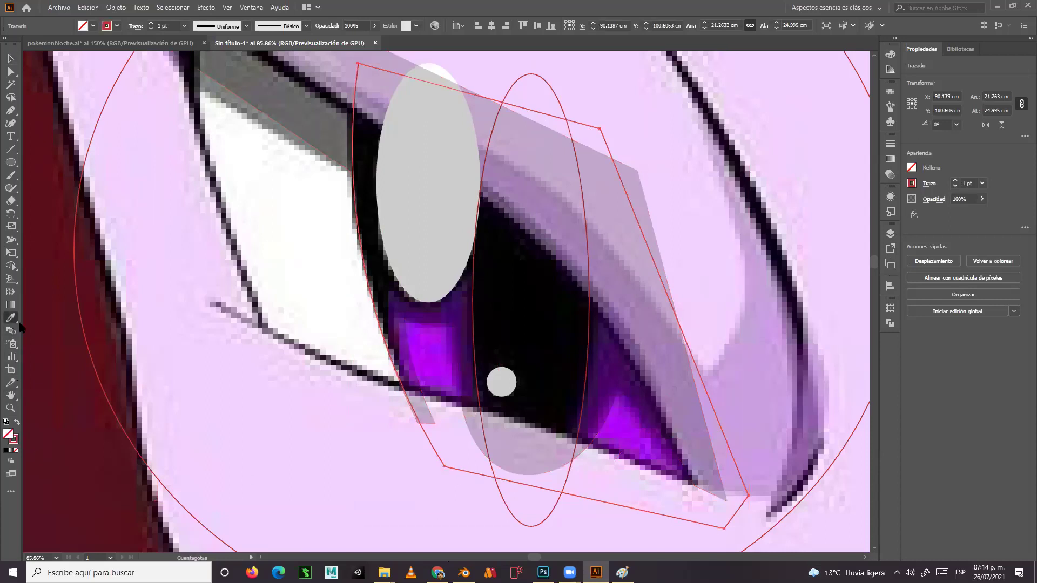
pyautogui.click(417, 349)
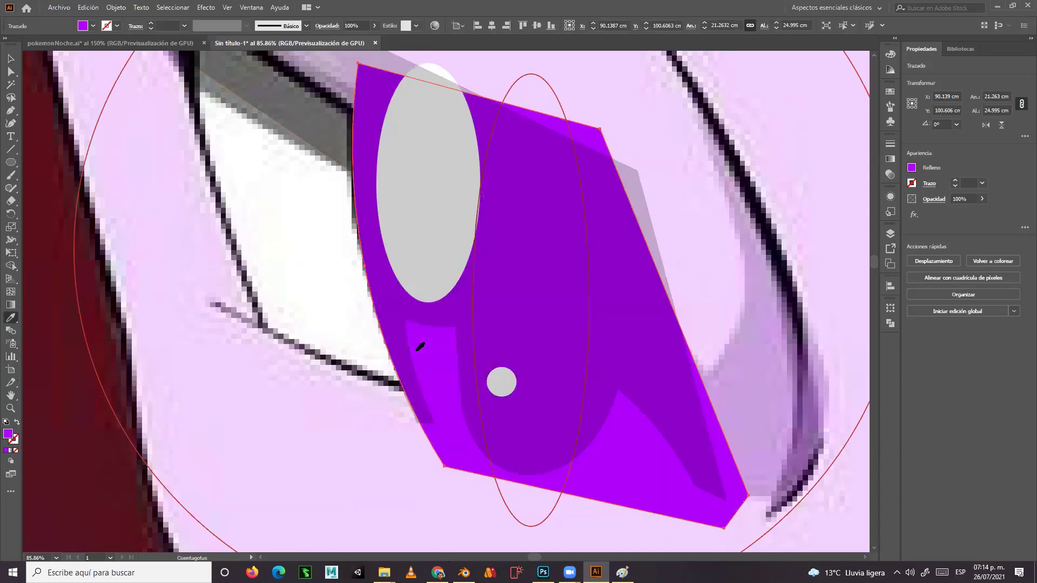
# Fill the tall pupil ellipse with near-black 020202.
pyautogui.click(10, 59)
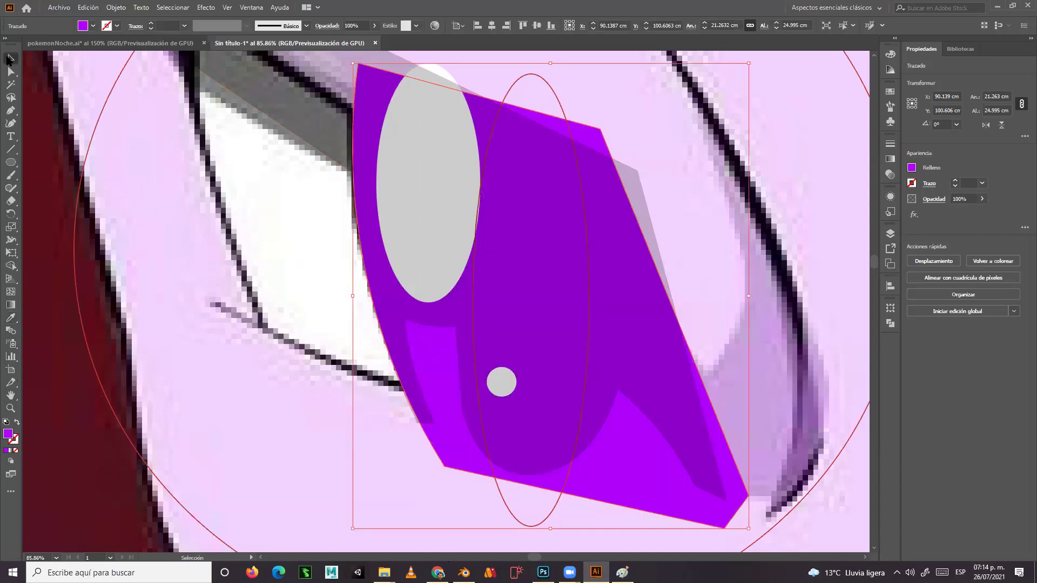
pyautogui.click(500, 494)
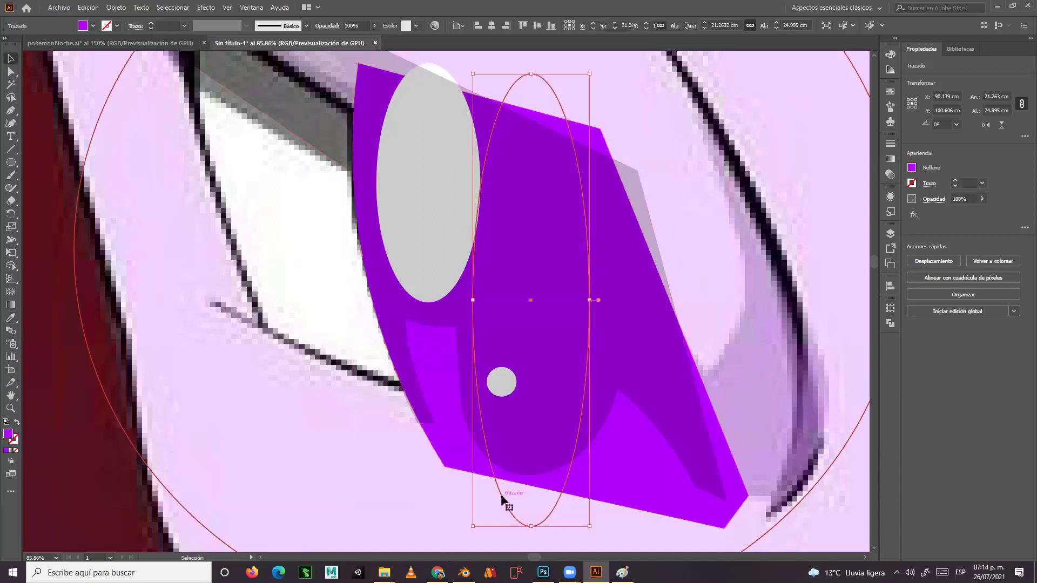
pyautogui.doubleClick(8, 435)
pyautogui.click(119, 333)
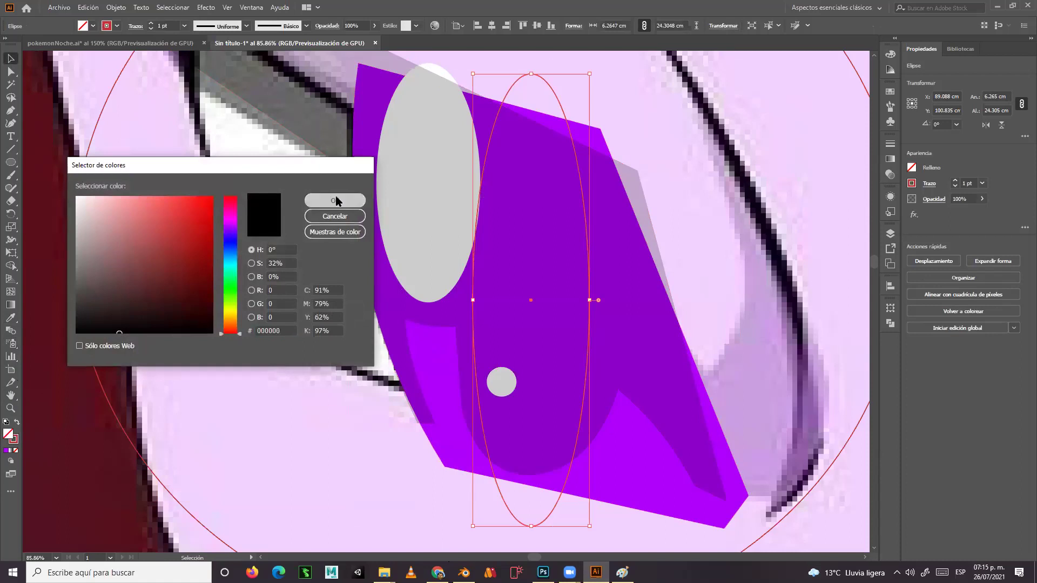
pyautogui.click(335, 200)
pyautogui.doubleClick(10, 436)
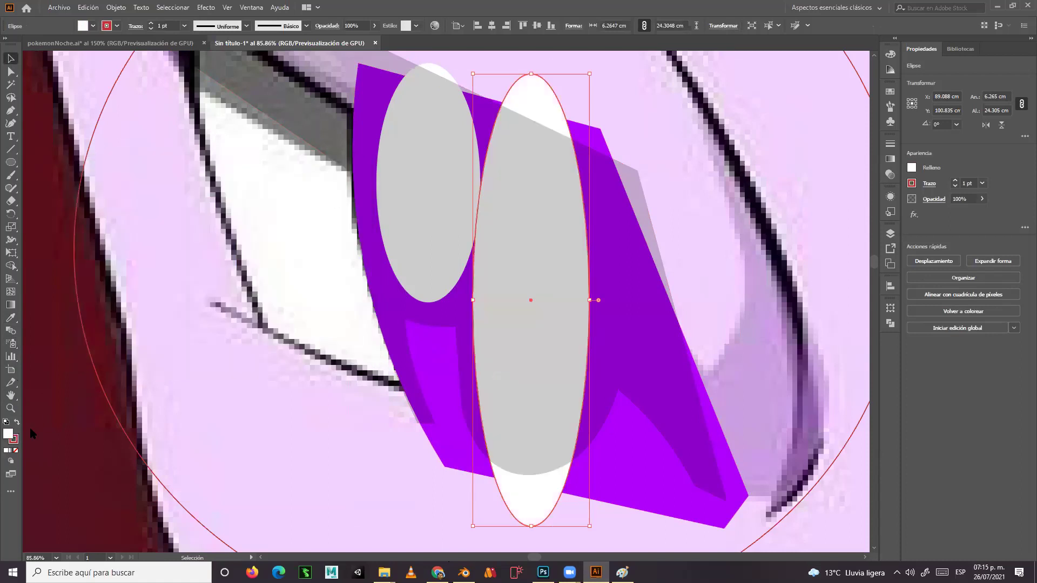
pyautogui.write('000000')
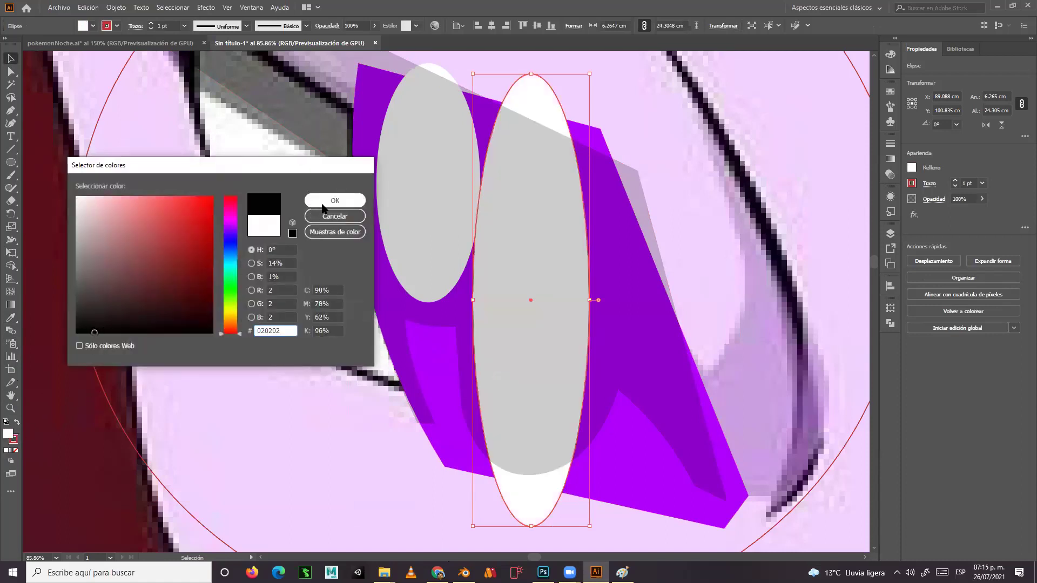
pyautogui.click(324, 208)
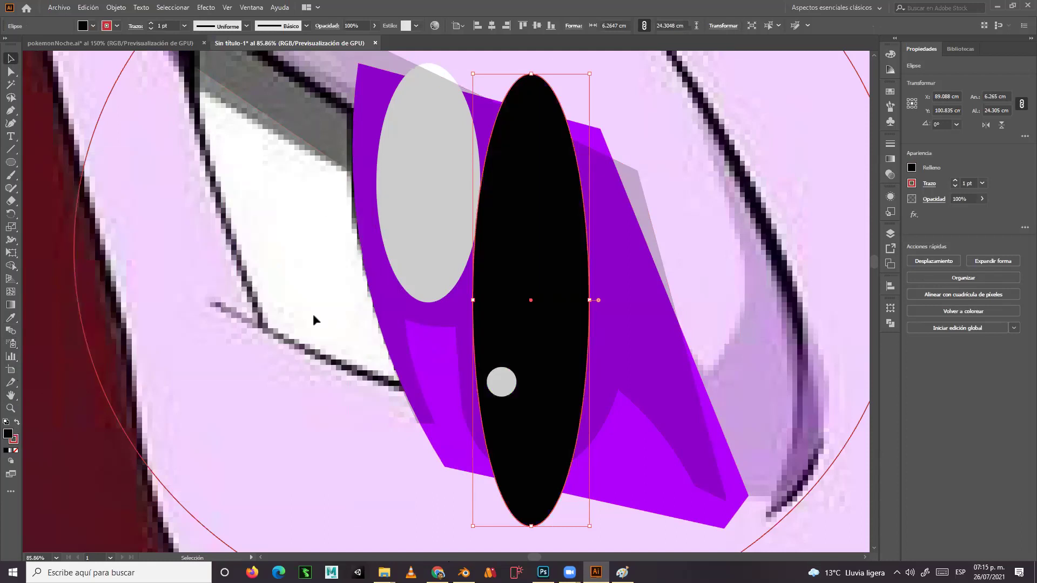
# Fill the large eyeball ellipse with white and remove its stroke.
pyautogui.click(83, 324)
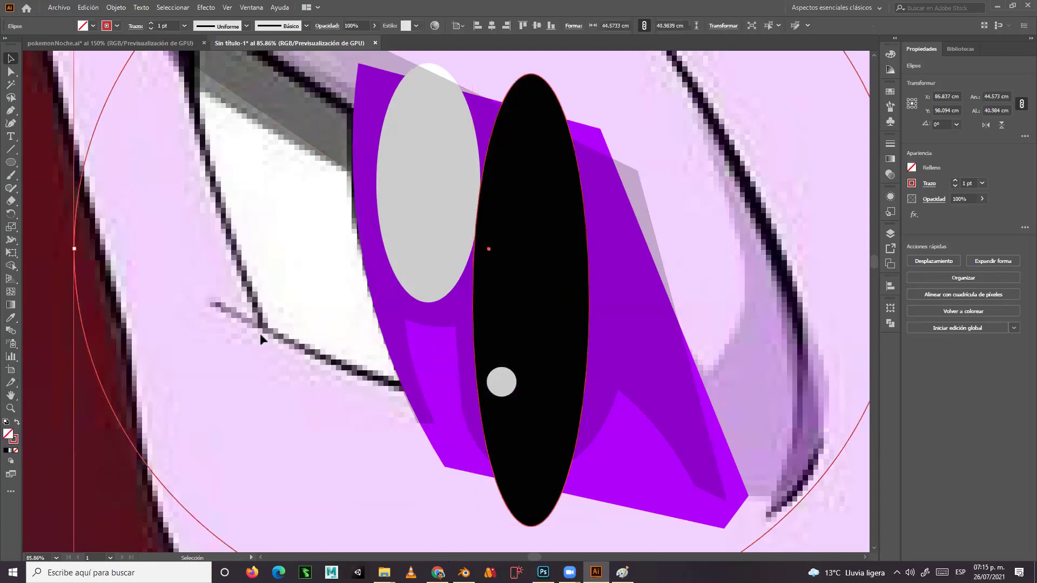
pyautogui.click(17, 422)
pyautogui.doubleClick(8, 433)
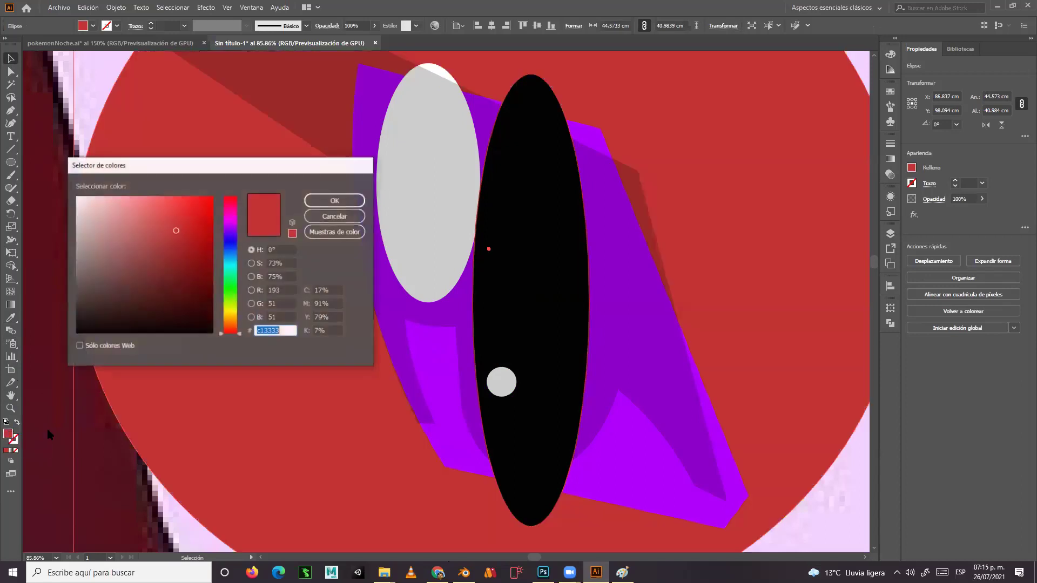
pyautogui.moveTo(88, 229); pyautogui.dragTo(74, 196)
pyautogui.click(336, 200)
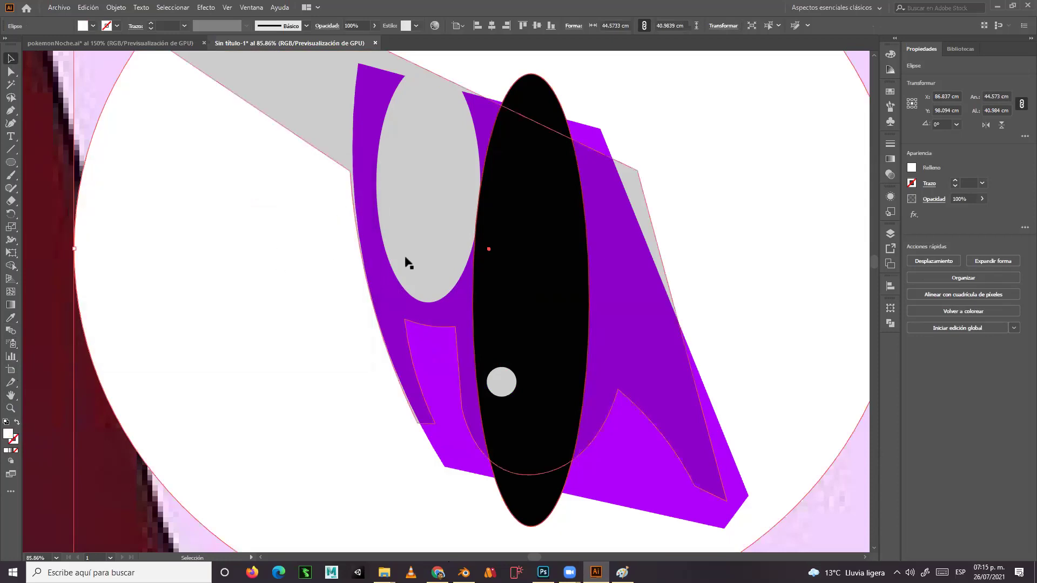
# Group all the shapes of the traced left eye, including the white eyeball ellipse, iris, pupil, shadow and highlights.
pyautogui.scroll(3, 405, 258)
pyautogui.hotkey('ctrl', '-')
pyautogui.hotkey('ctrl', '-')
pyautogui.hotkey('ctrl', '-')
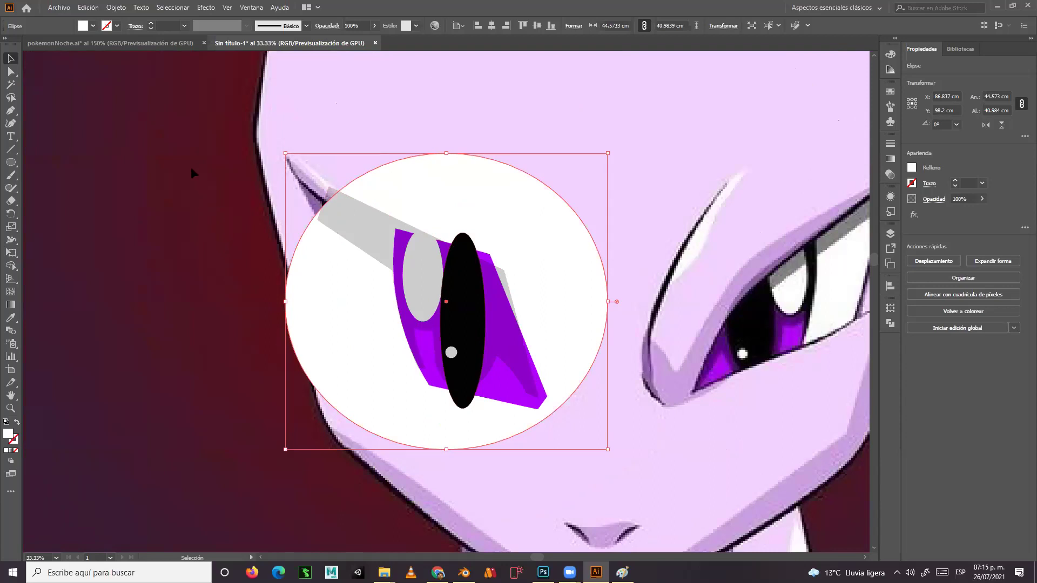
pyautogui.moveTo(179, 130); pyautogui.dragTo(594, 493)
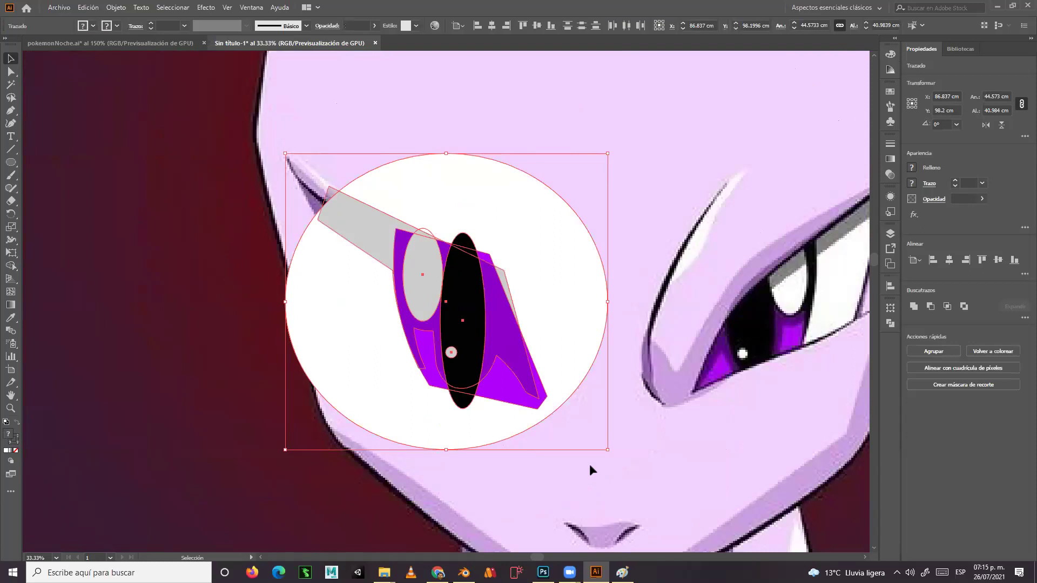
pyautogui.rightClick(494, 334)
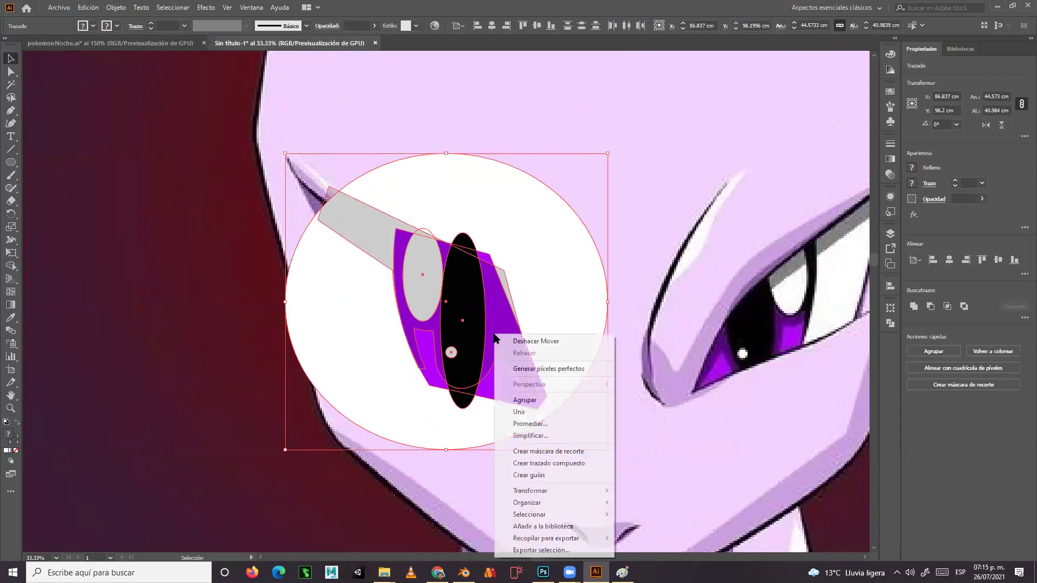
pyautogui.click(533, 402)
pyautogui.click(411, 365)
pyautogui.moveTo(371, 359); pyautogui.dragTo(610, 248)
pyautogui.moveTo(562, 280)
pyautogui.mouseDown()
pyautogui.moveTo(572, 259)
pyautogui.moveTo(342, 313)
pyautogui.mouseUp()
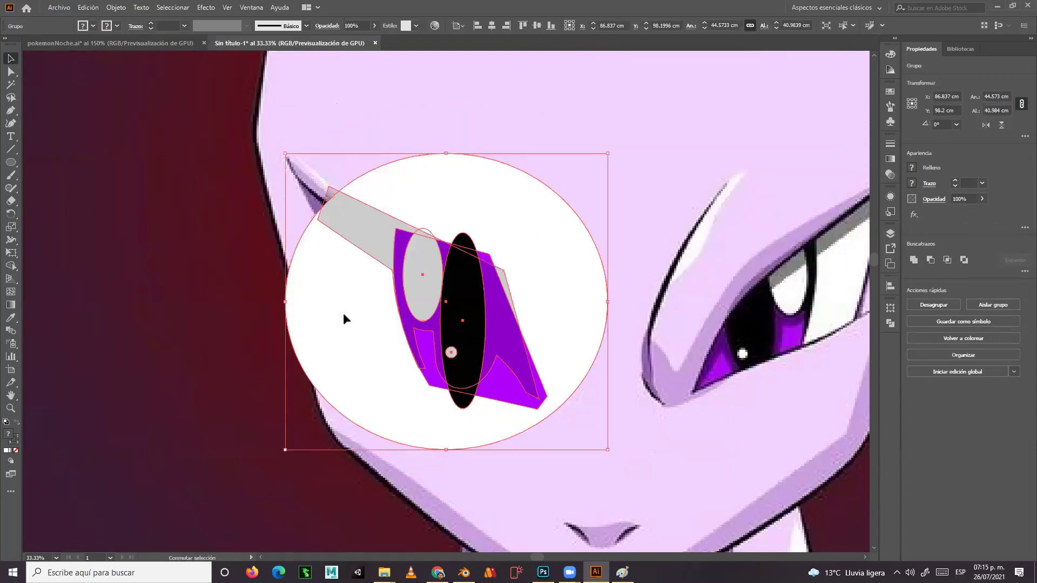
# Move the eye group horizontally left off the reference eye until its X position is 45.209 cm.
pyautogui.press('Left')
pyautogui.press('Left')
pyautogui.press('Left')
pyautogui.press('Left')
pyautogui.press('Left')
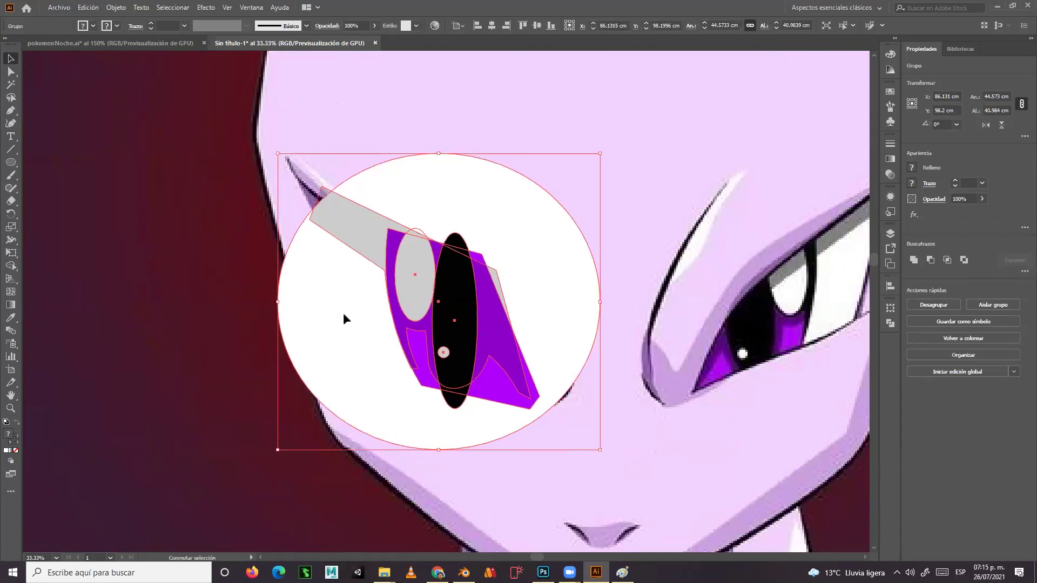
pyautogui.hotkey('shift', 'Left')
pyautogui.hotkey('shift', 'Left')
pyautogui.hotkey('shift', 'Left')
pyautogui.hotkey('shift', 'Left')
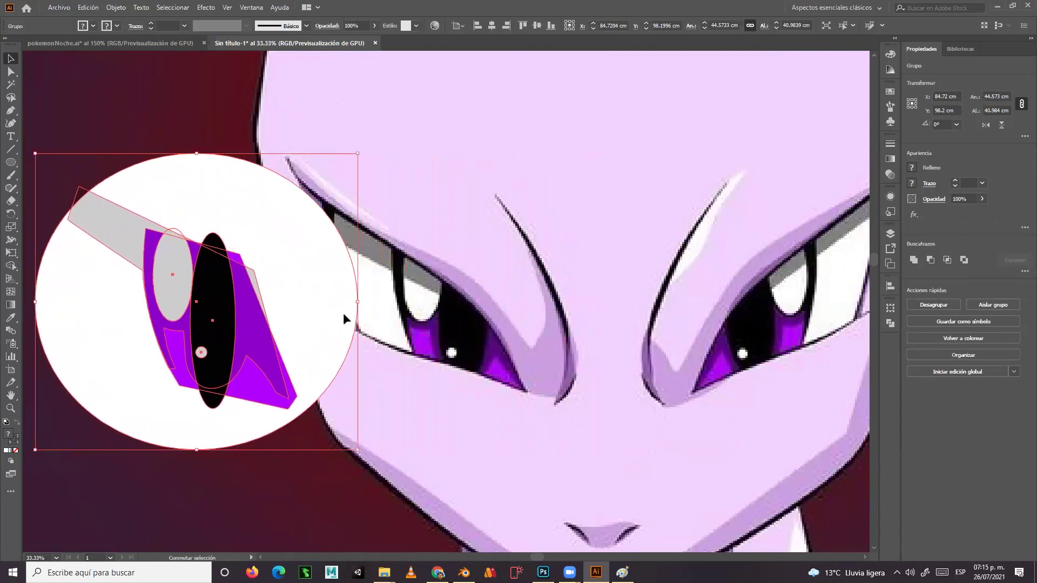
pyautogui.hotkey('shift', 'Left')
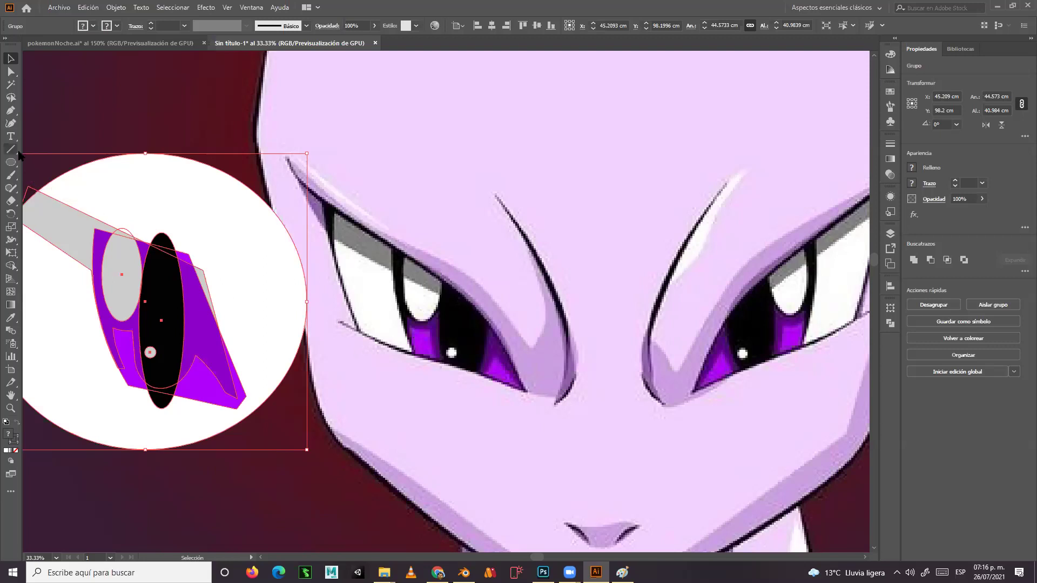
# Trace the reference left eye's upper lid edge down to the inner corner with the Curvature tool, using a white stroke and no fill.
pyautogui.click(11, 123)
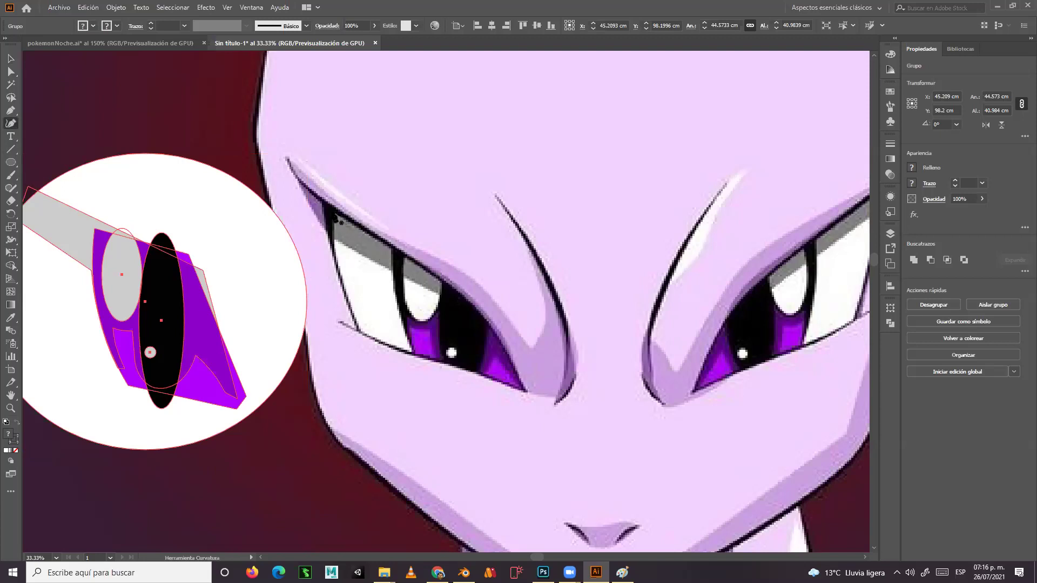
pyautogui.click(332, 212)
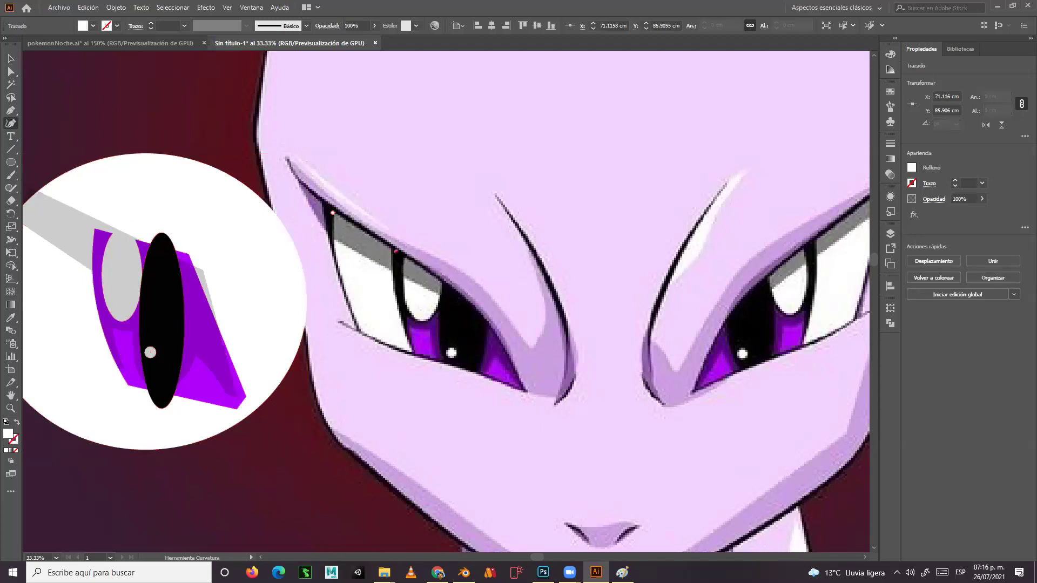
pyautogui.click(396, 251)
pyautogui.click(443, 282)
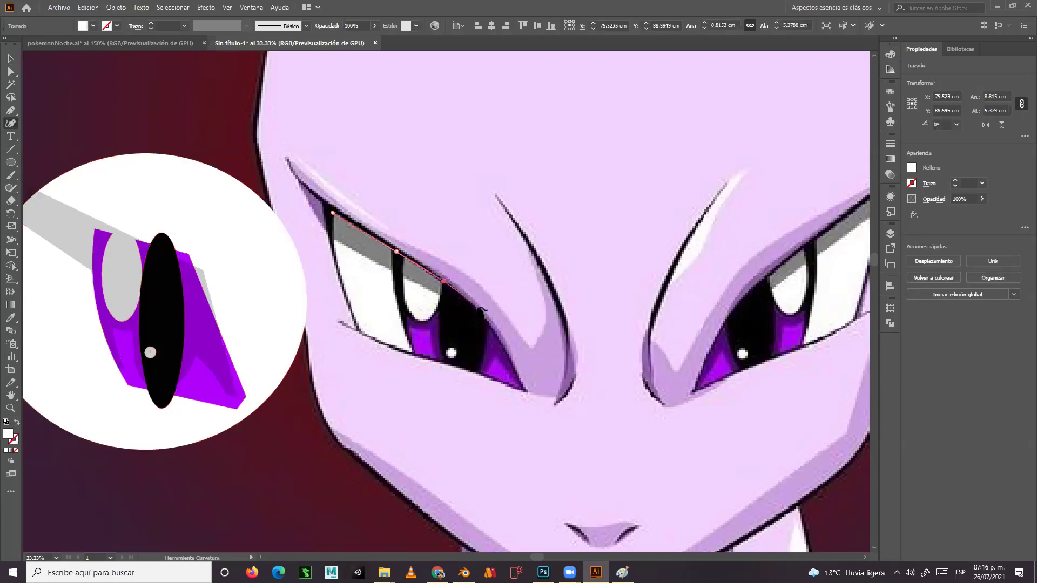
pyautogui.click(477, 310)
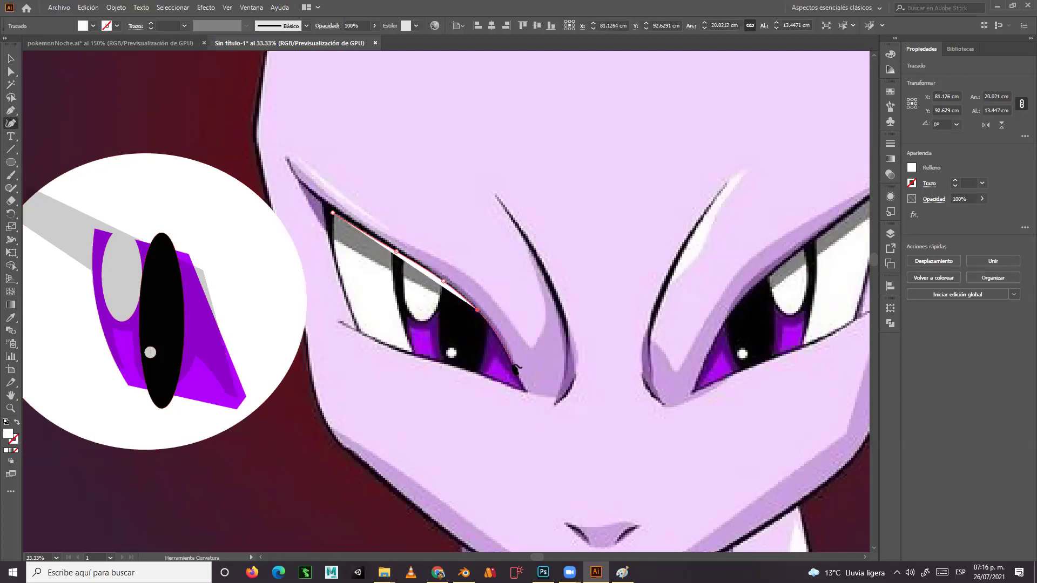
pyautogui.click(512, 365)
pyautogui.click(525, 390)
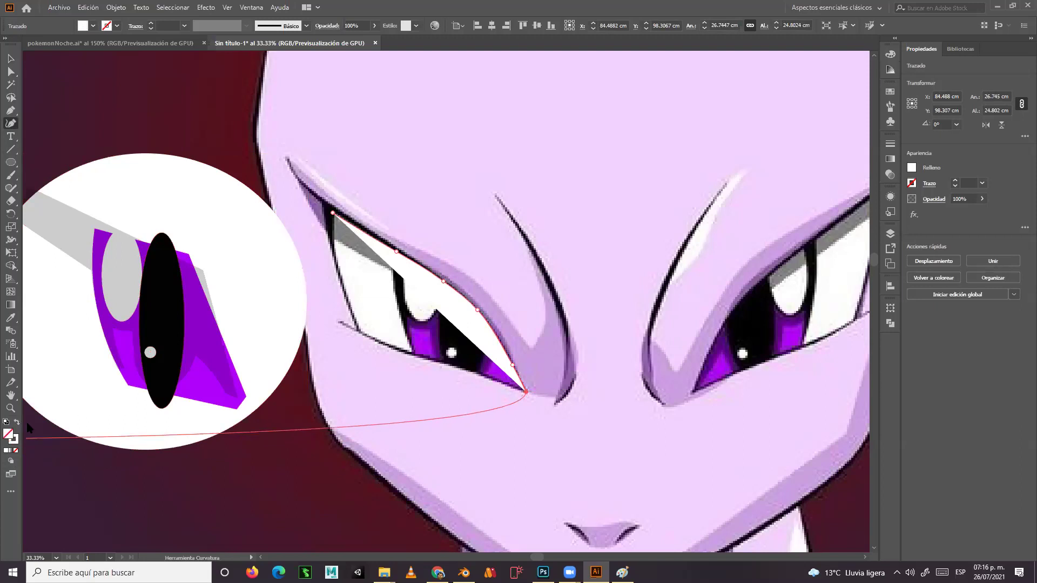
pyautogui.click(17, 422)
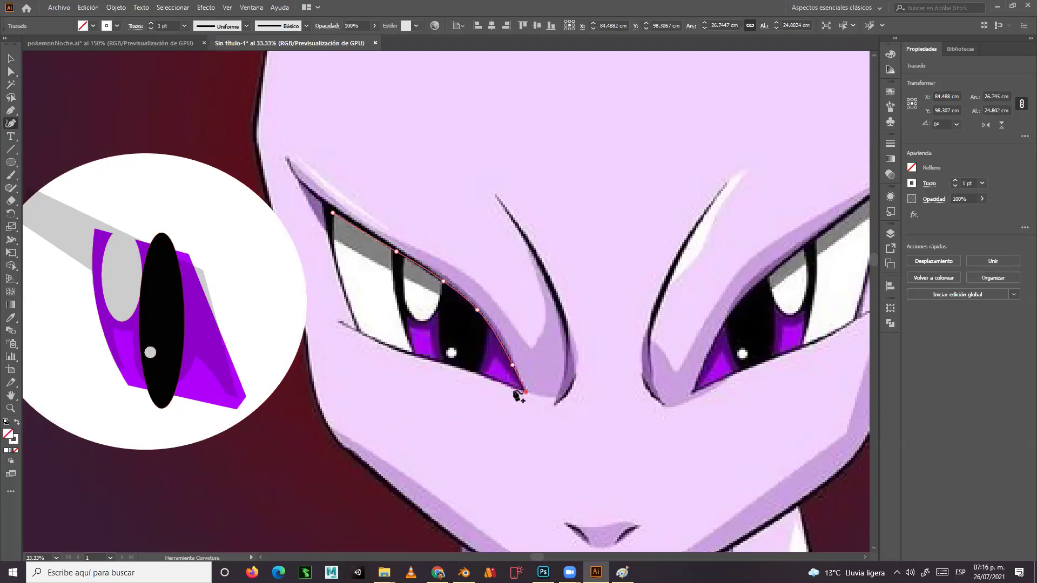
# Continue the path along the lower lid and up the outer edge, closing the eye outline at its starting point.
pyautogui.click(496, 380)
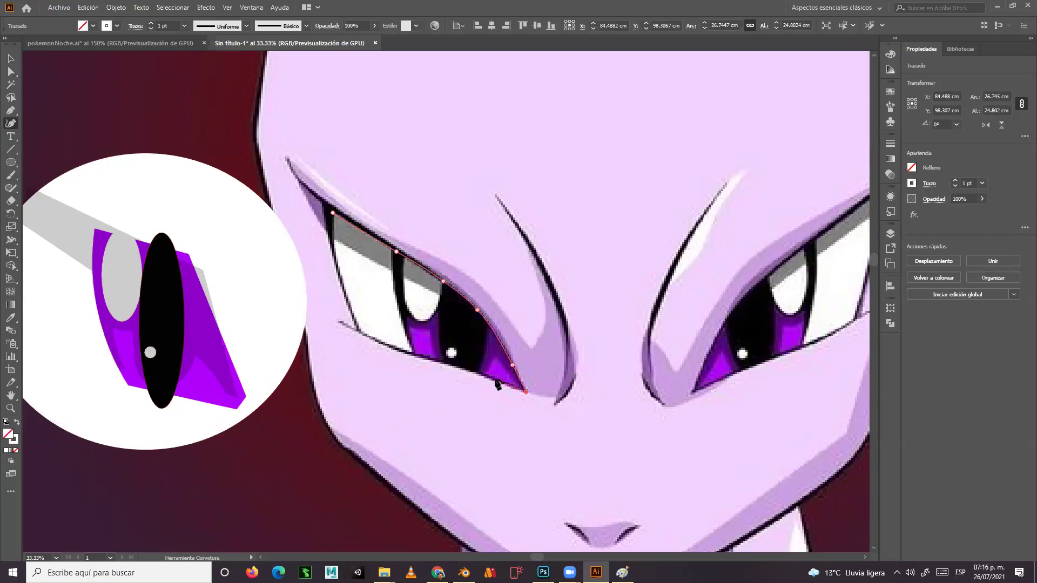
pyautogui.click(452, 365)
pyautogui.click(422, 357)
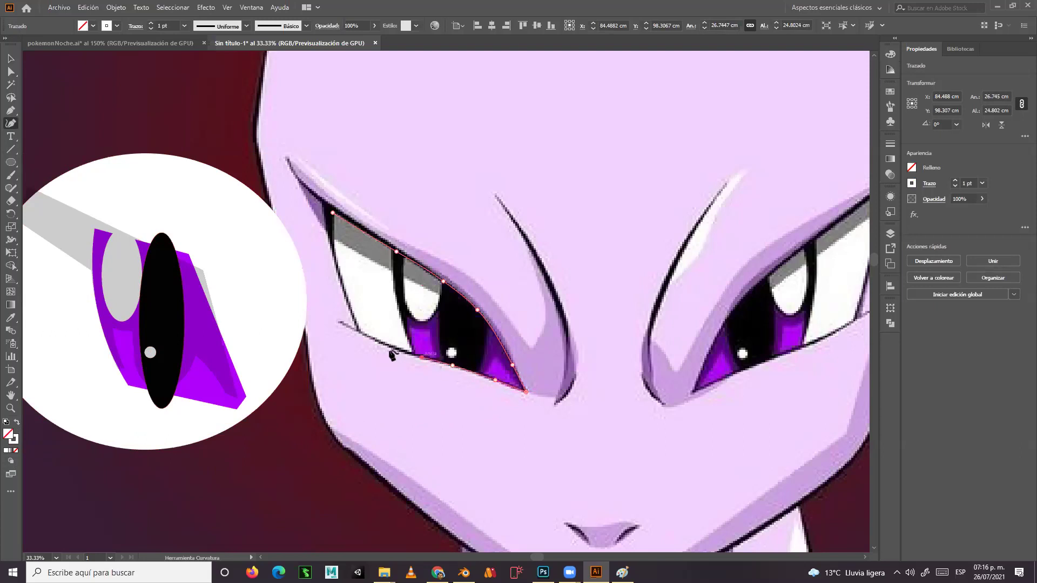
pyautogui.click(358, 331)
pyautogui.click(337, 269)
pyautogui.click(333, 214)
pyautogui.click(333, 213)
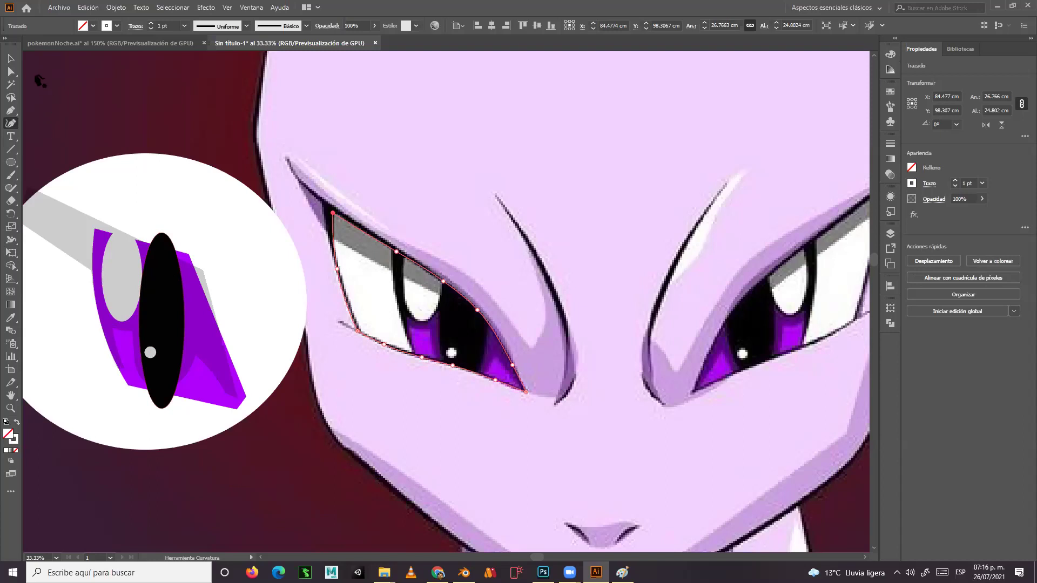
pyautogui.press('v')
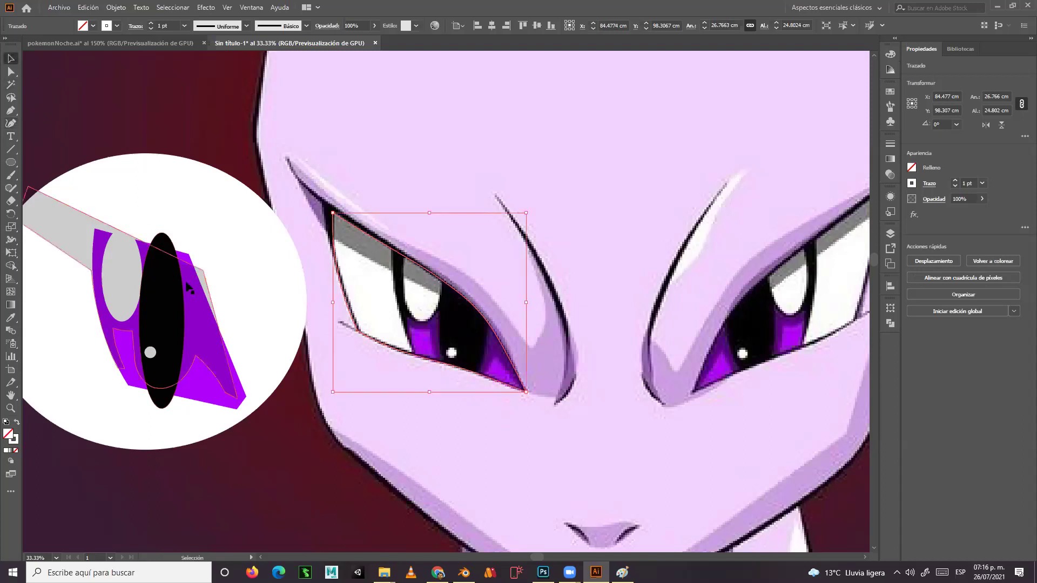
# Lower the eye group's opacity to 60% and move the group back over the reference left eye.
pyautogui.click(225, 267)
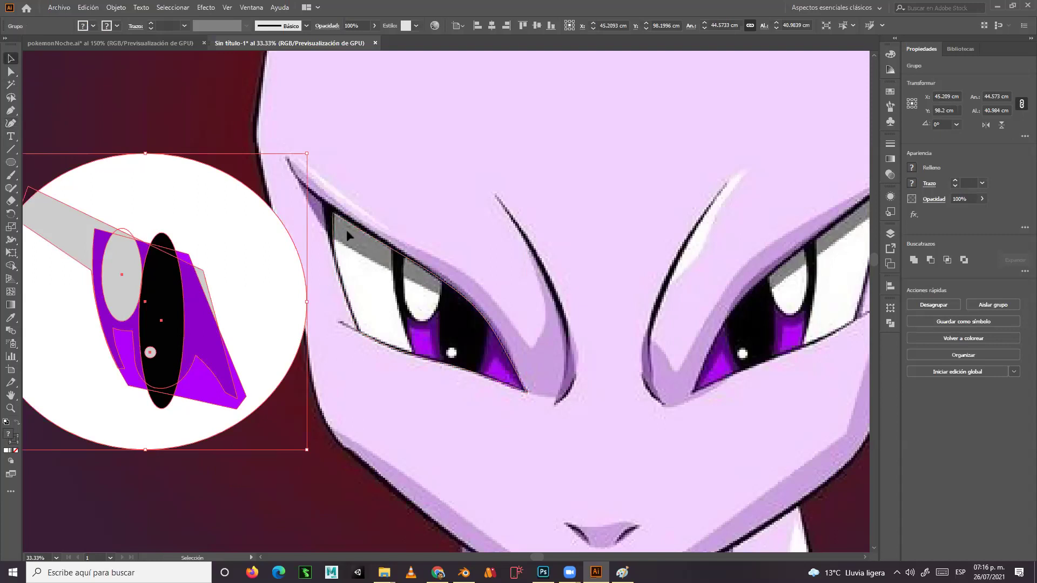
pyautogui.click(375, 25)
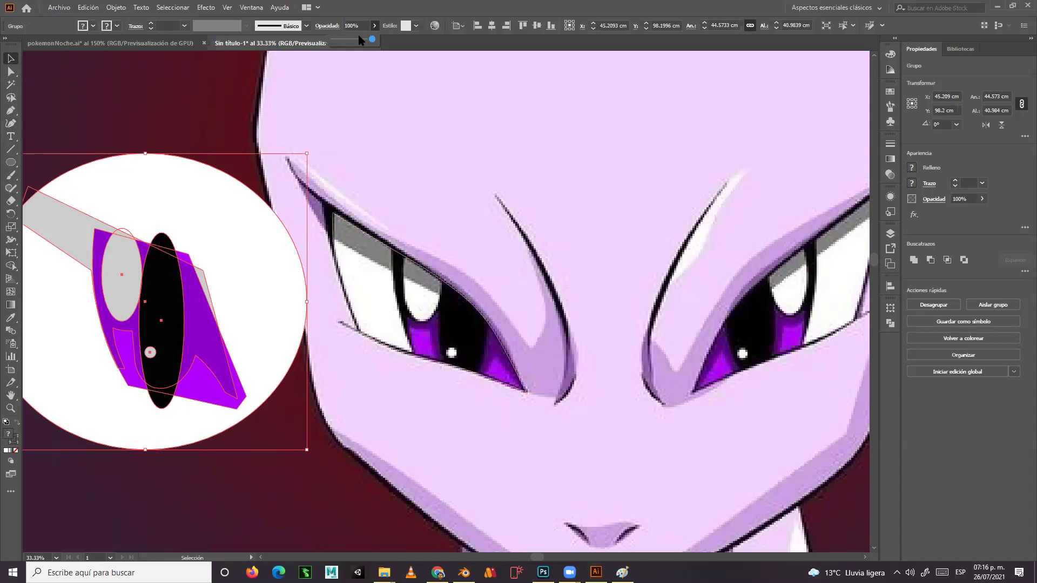
pyautogui.click(347, 40)
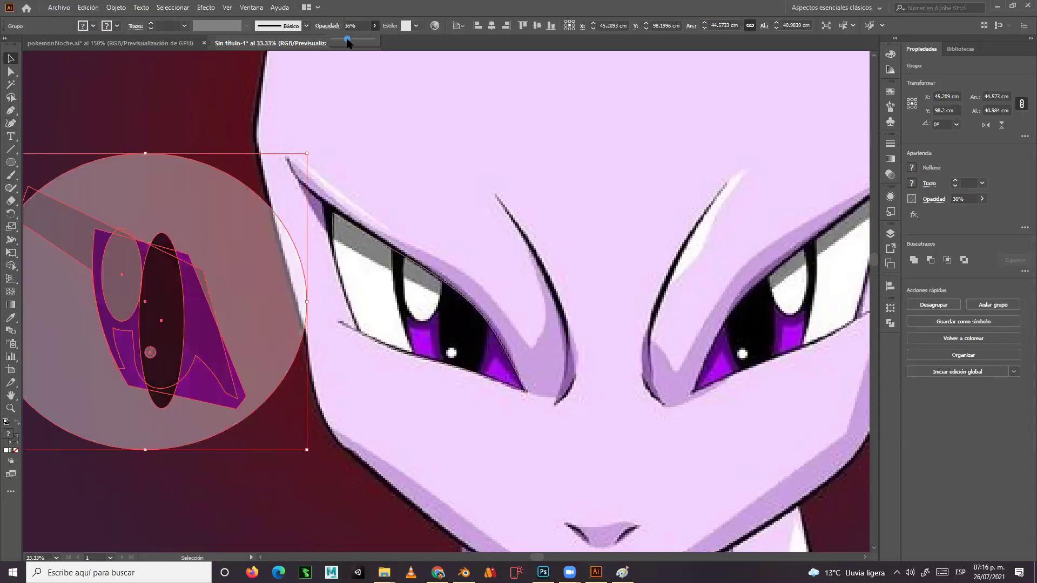
pyautogui.scroll(10, 348, 42)
pyautogui.scroll(-3, 349, 42)
pyautogui.scroll(-1, 348, 42)
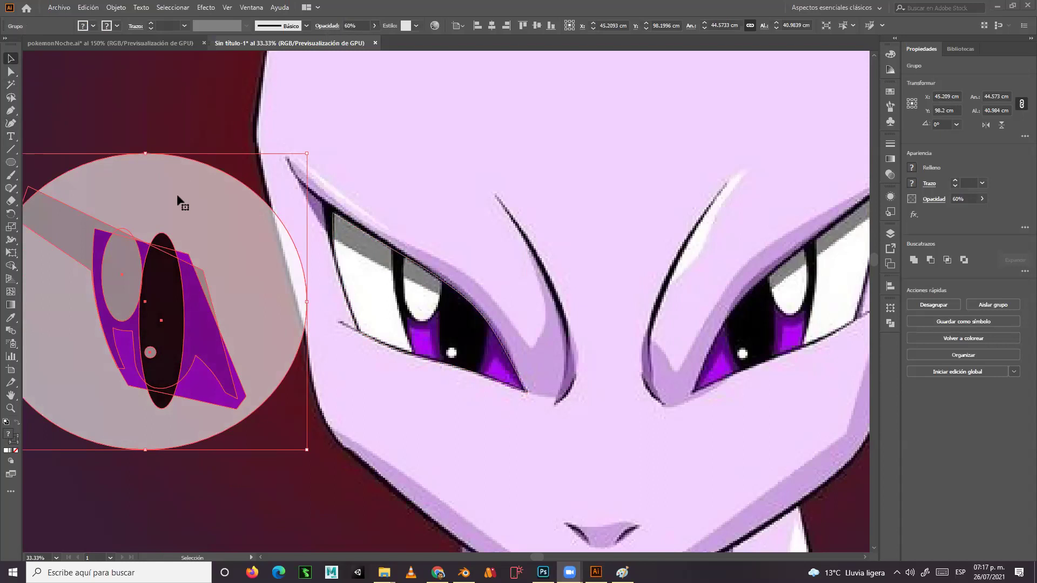
pyautogui.moveTo(175, 203); pyautogui.dragTo(478, 203)
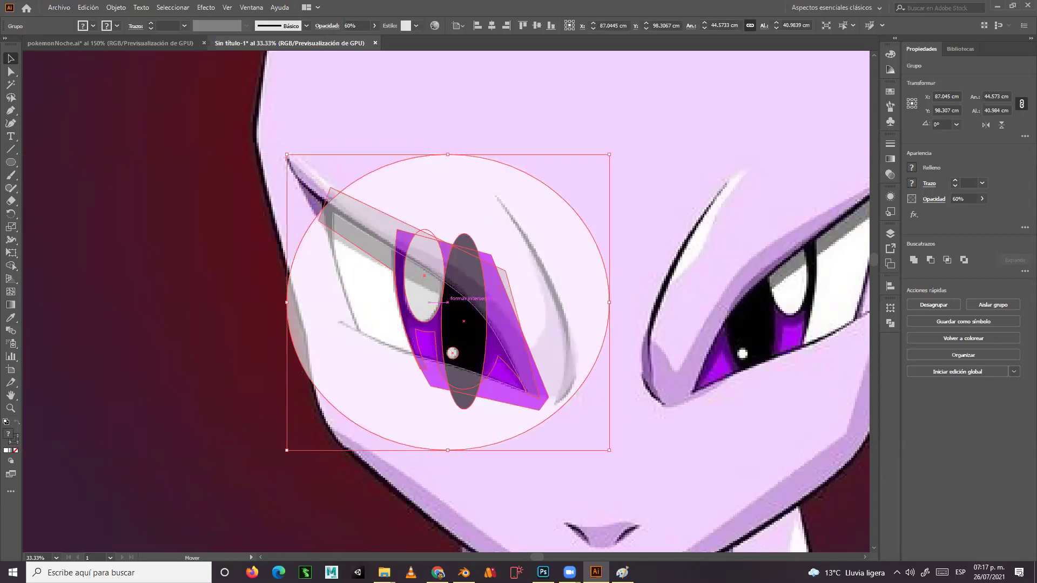
pyautogui.click(192, 296)
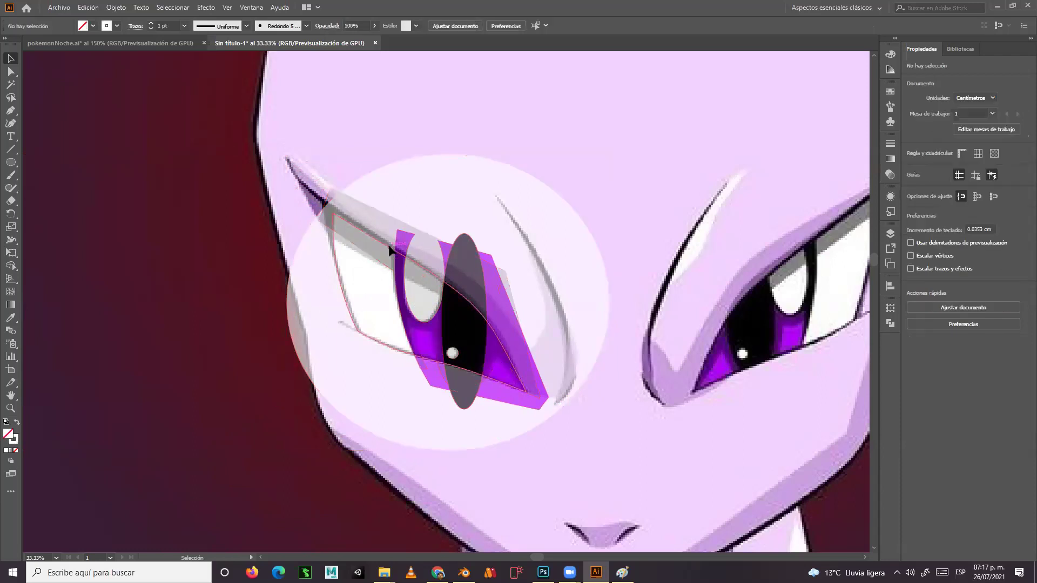
# Clip the eye group to the traced eye outline with a clipping mask, and undo a trial move of the masked eye.
pyautogui.moveTo(389, 249); pyautogui.dragTo(416, 185)
pyautogui.rightClick(416, 178)
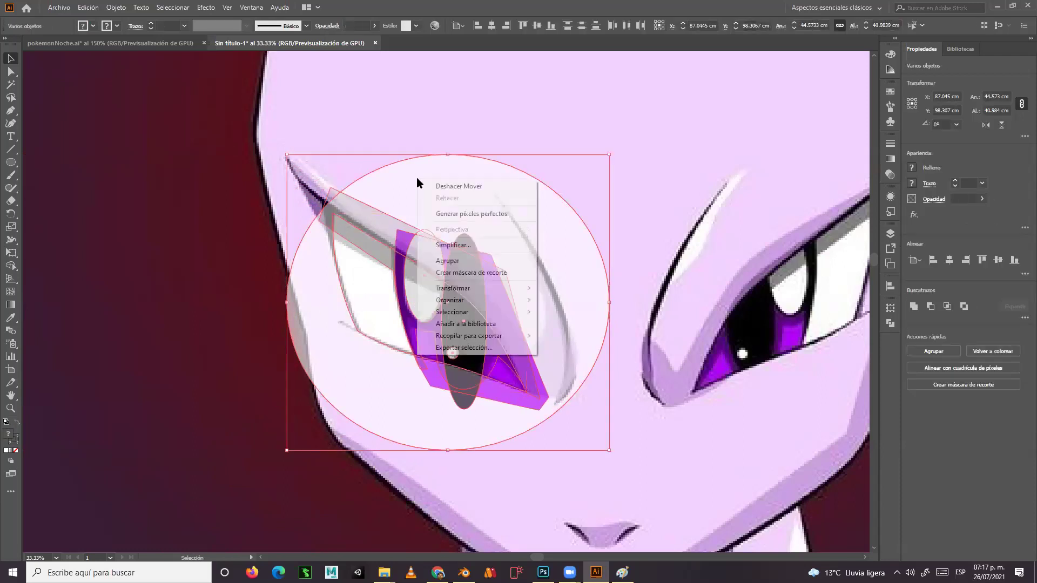
pyautogui.click(458, 273)
pyautogui.click(257, 328)
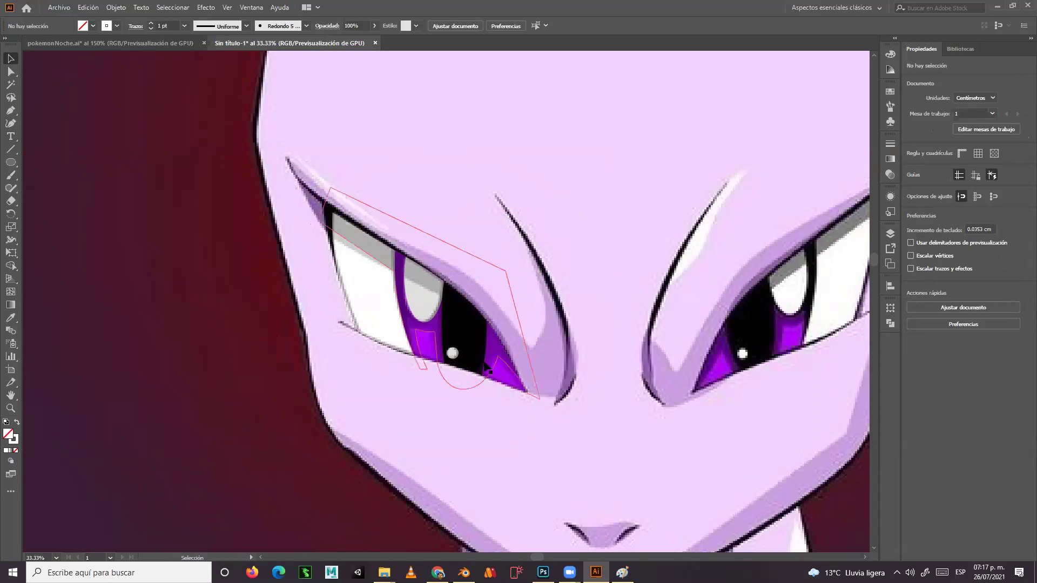
pyautogui.moveTo(377, 327); pyautogui.dragTo(160, 309)
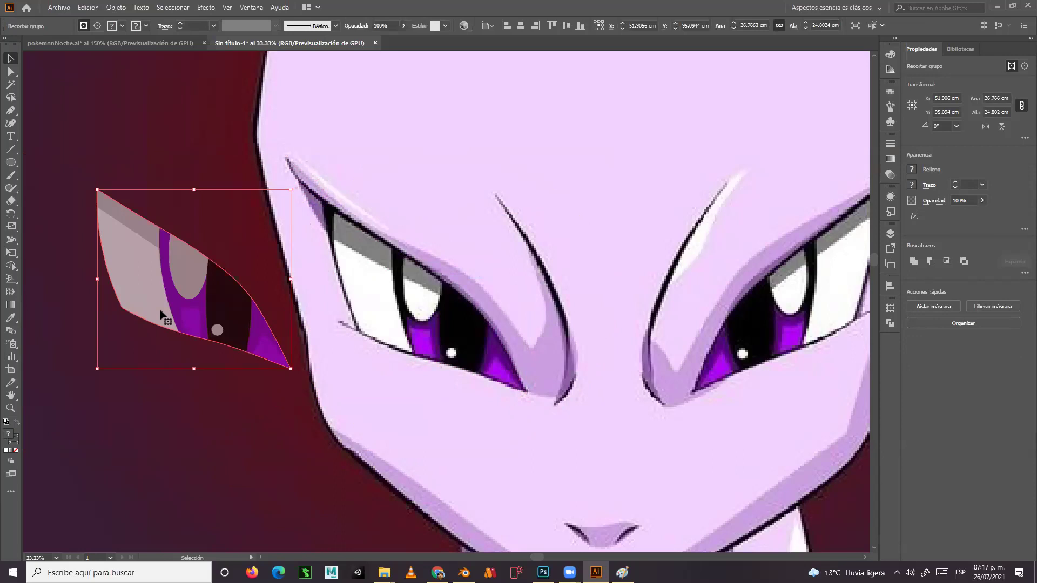
pyautogui.hotkey('ctrl', 'z')
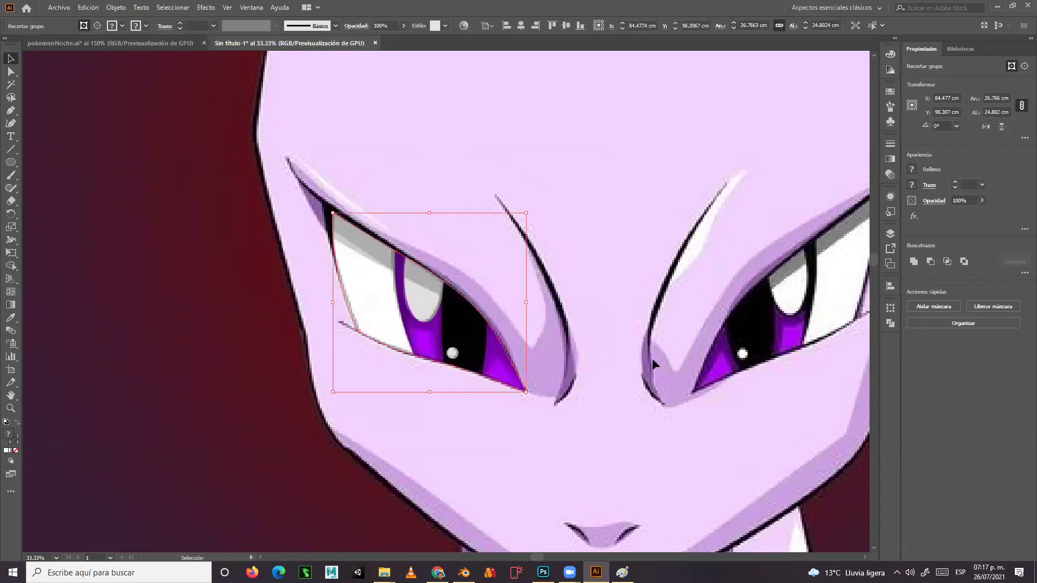
# Restore the eye group inside the clipping mask to 100% opacity in isolation mode, and exit isolation.
pyautogui.doubleClick(417, 334)
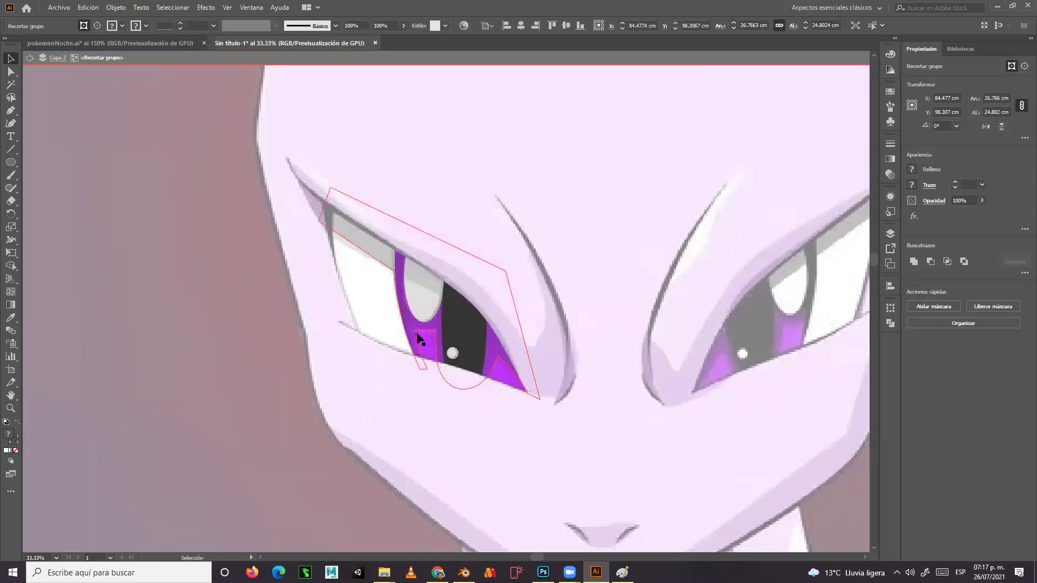
pyautogui.click(417, 335)
pyautogui.click(982, 200)
pyautogui.moveTo(966, 214); pyautogui.dragTo(1013, 258)
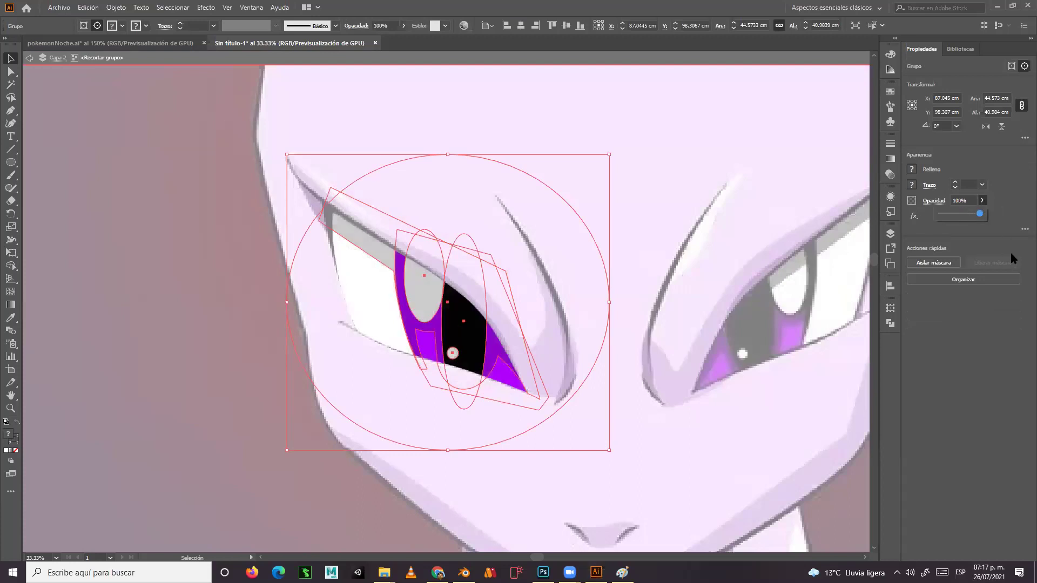
pyautogui.click(29, 58)
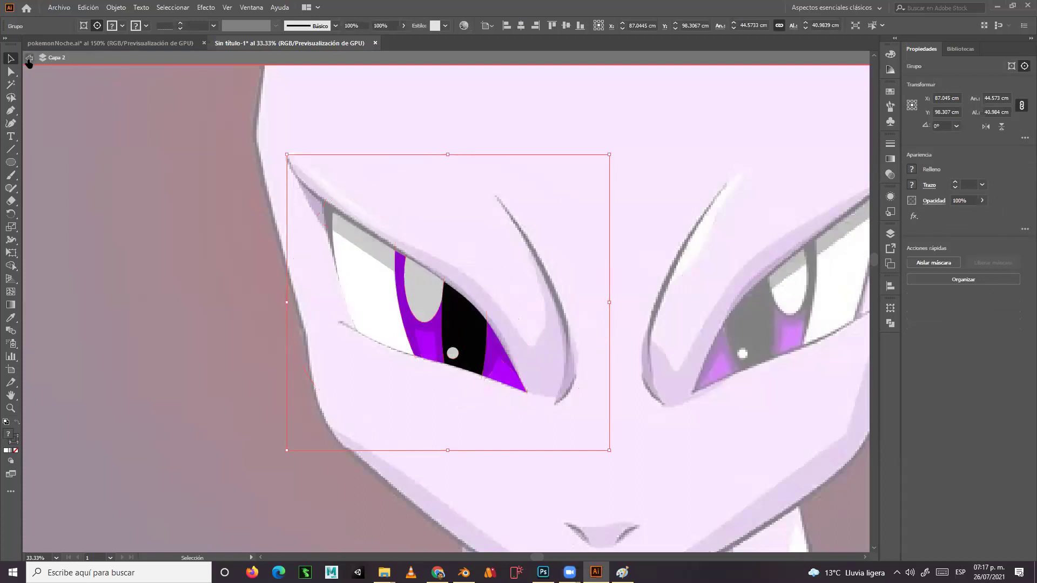
pyautogui.click(30, 61)
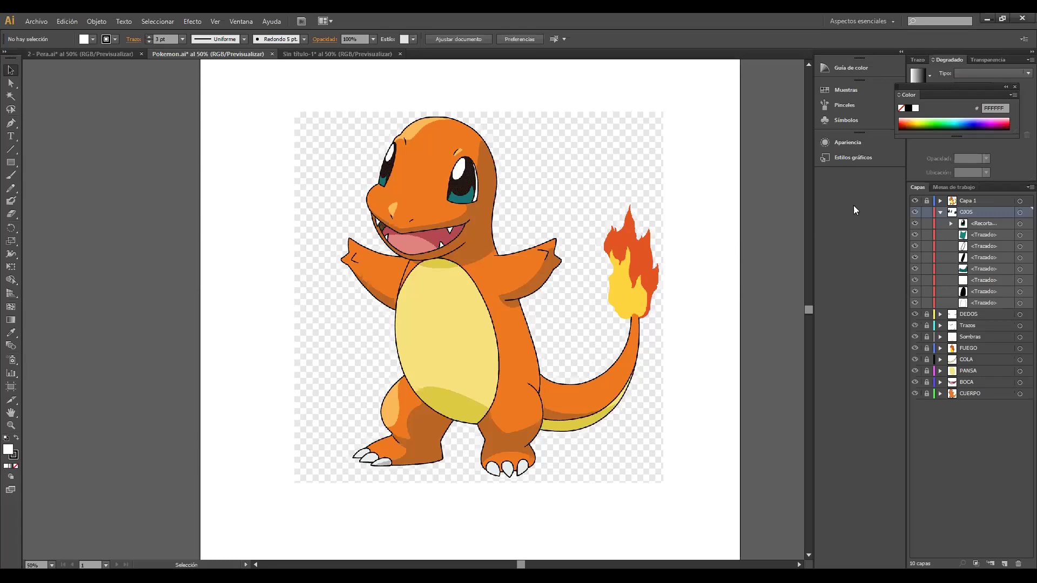
# Hide the reference layer Capa 1 in the Pokemon.ai drawing and show the separate eye beside the head at 200% zoom.
pyautogui.click(915, 200)
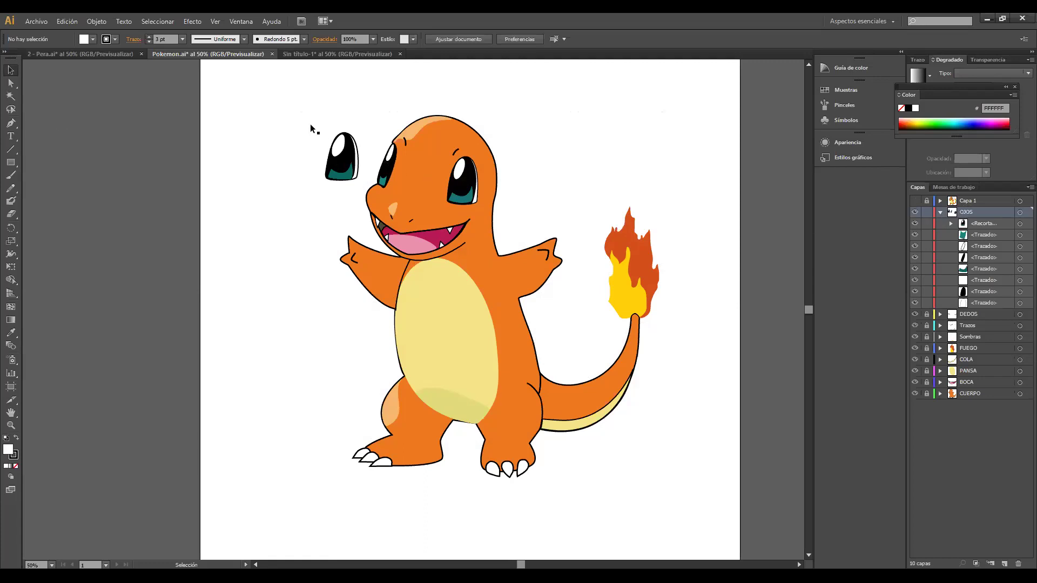
pyautogui.click(11, 425)
pyautogui.click(328, 154)
pyautogui.moveTo(464, 340); pyautogui.dragTo(464, 348)
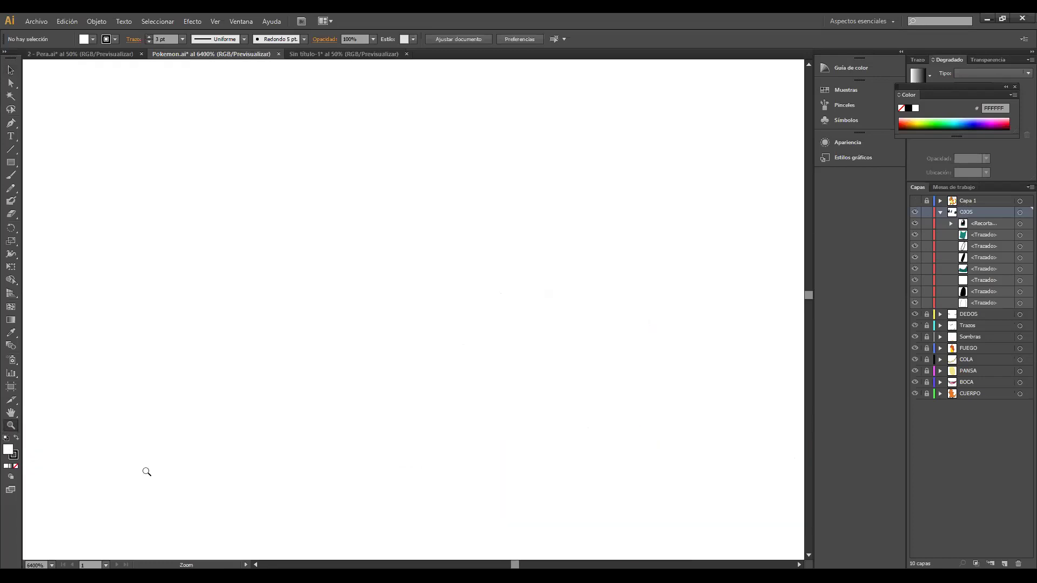
pyautogui.click(47, 565)
pyautogui.click(52, 565)
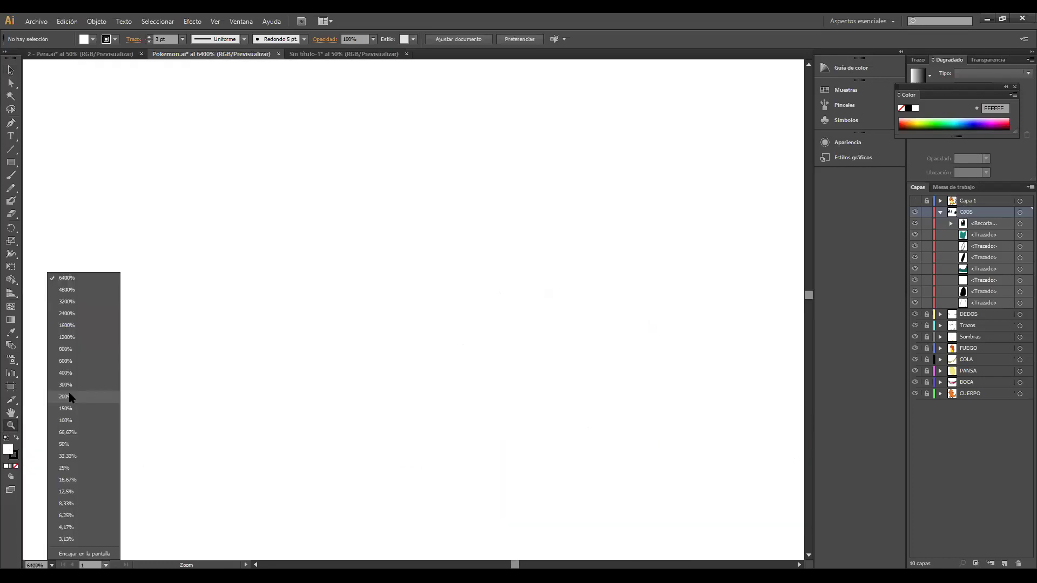
pyautogui.click(72, 398)
pyautogui.press('v')
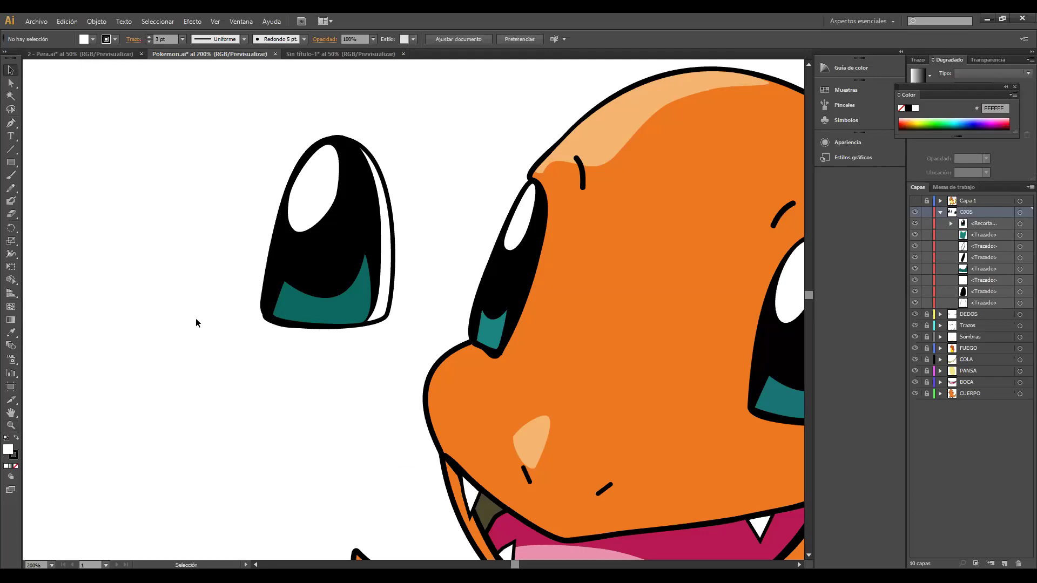
# Select the black path of the separate eye and the masked eye on the orange head to compare their construction.
pyautogui.click(292, 289)
pyautogui.click(344, 223)
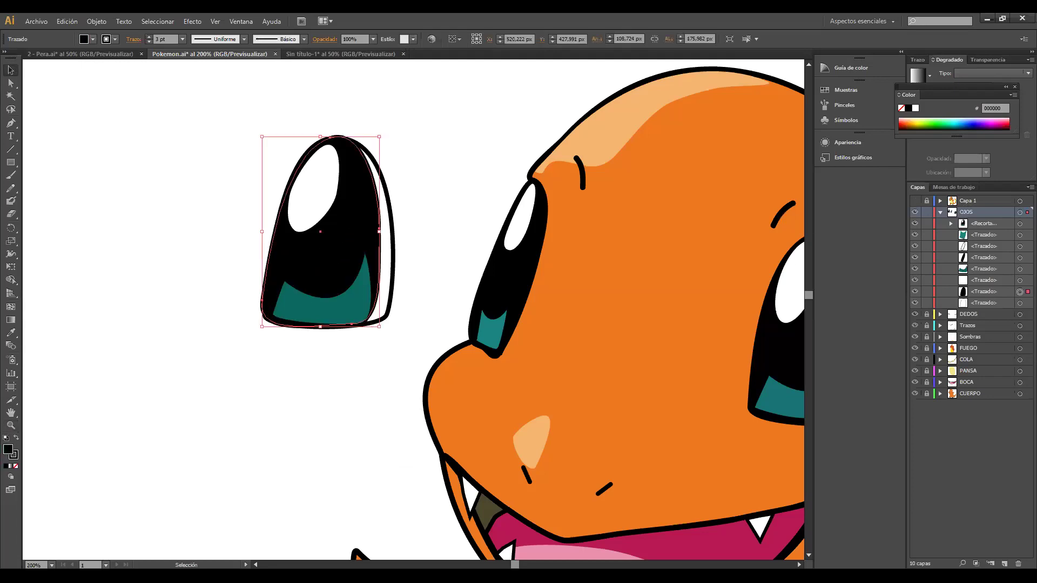
pyautogui.click(317, 448)
pyautogui.hscroll(5, 316, 448)
pyautogui.click(620, 306)
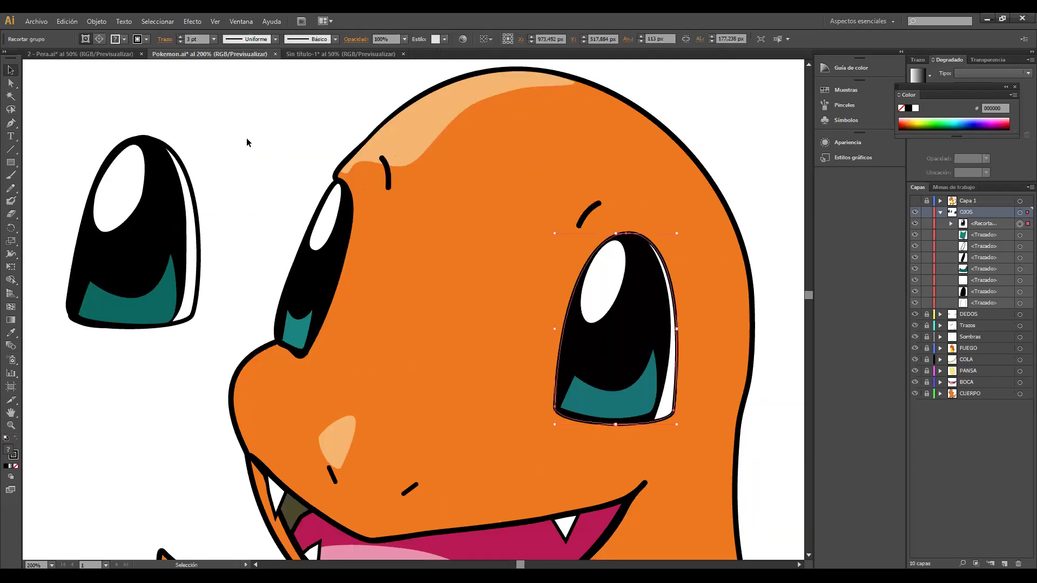
pyautogui.click(97, 22)
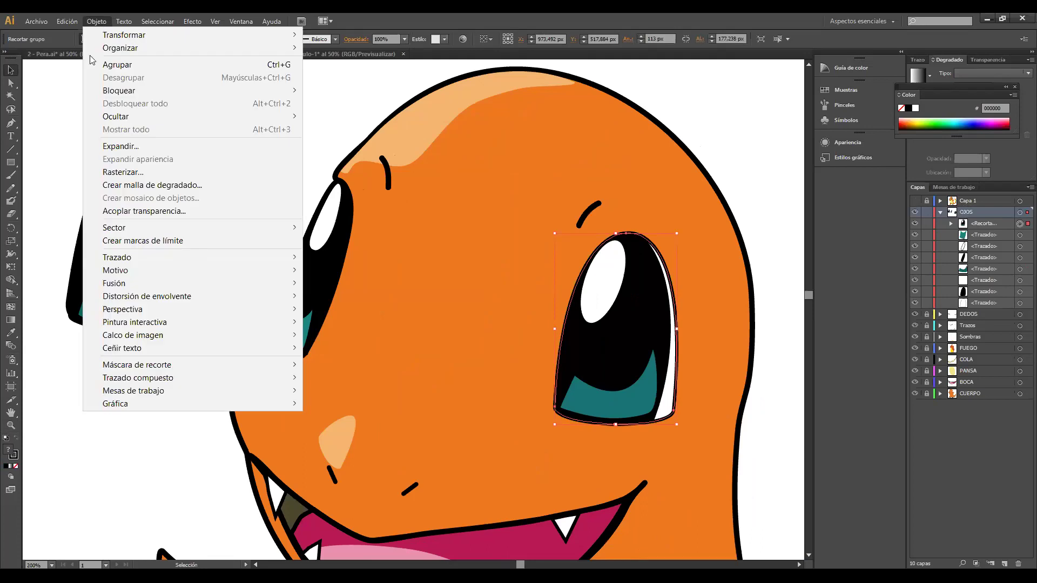
pyautogui.click(103, 462)
pyautogui.click(648, 323)
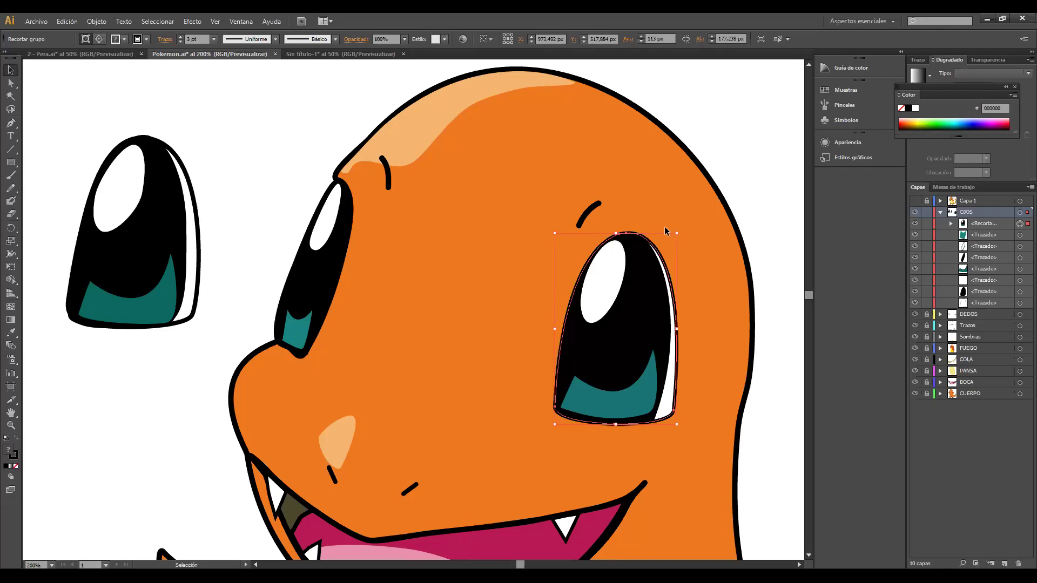
# Expand the masked eye's clip group in the OJOS layer to examine its paths, and collapse it again.
pyautogui.click(950, 223)
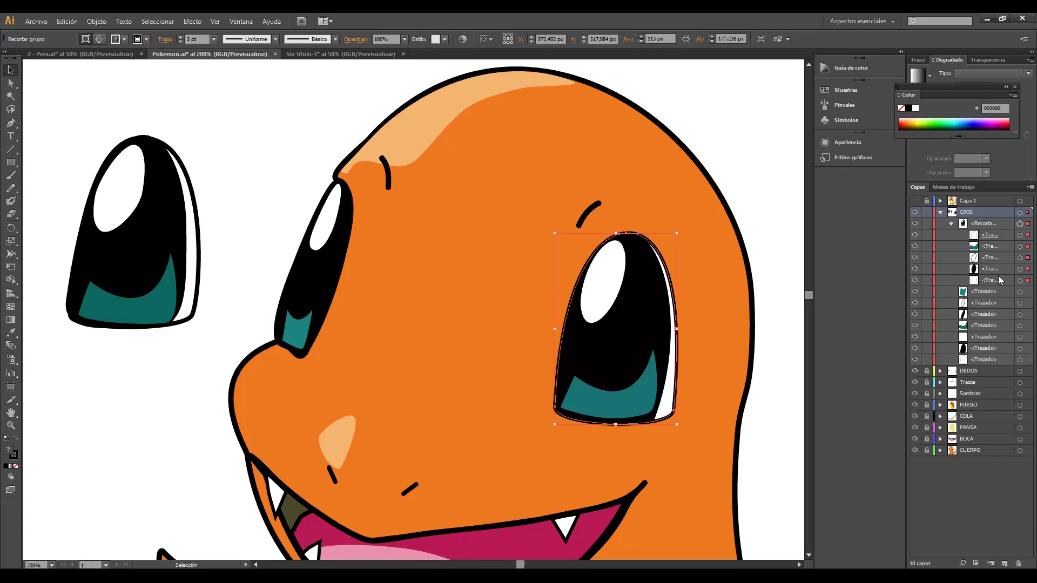
pyautogui.click(955, 224)
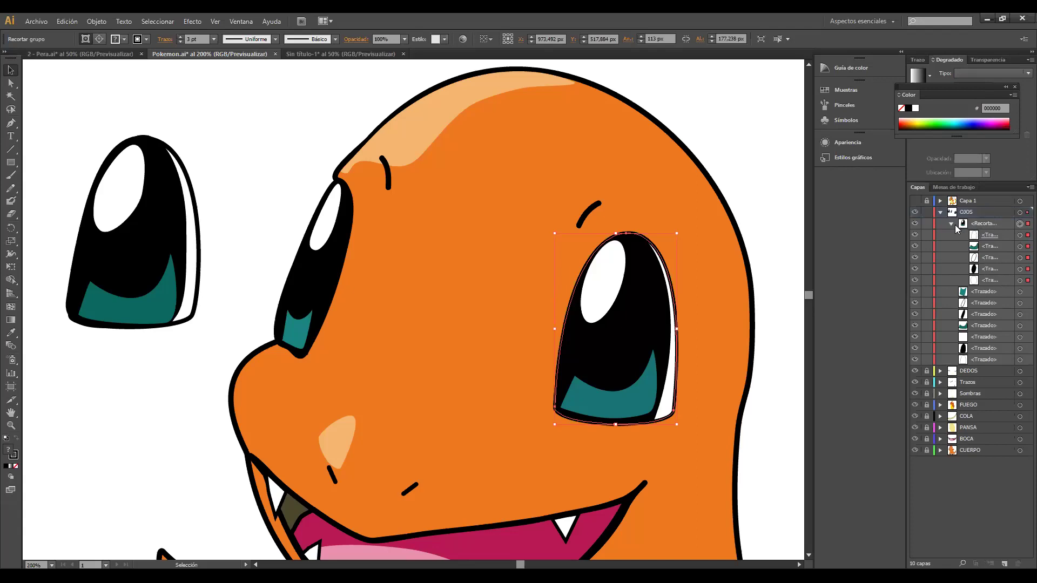
pyautogui.click(951, 224)
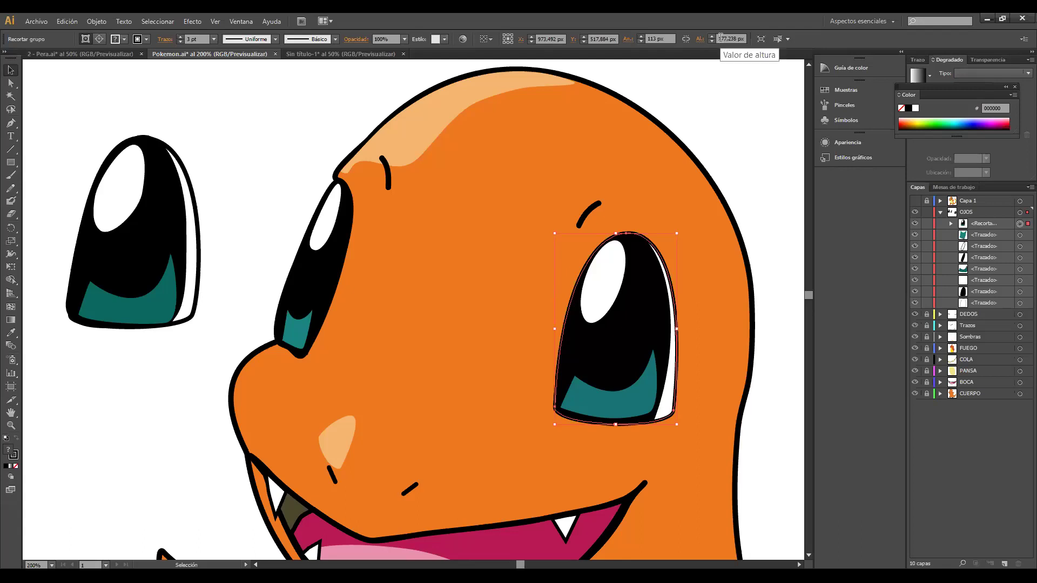
pyautogui.click(760, 39)
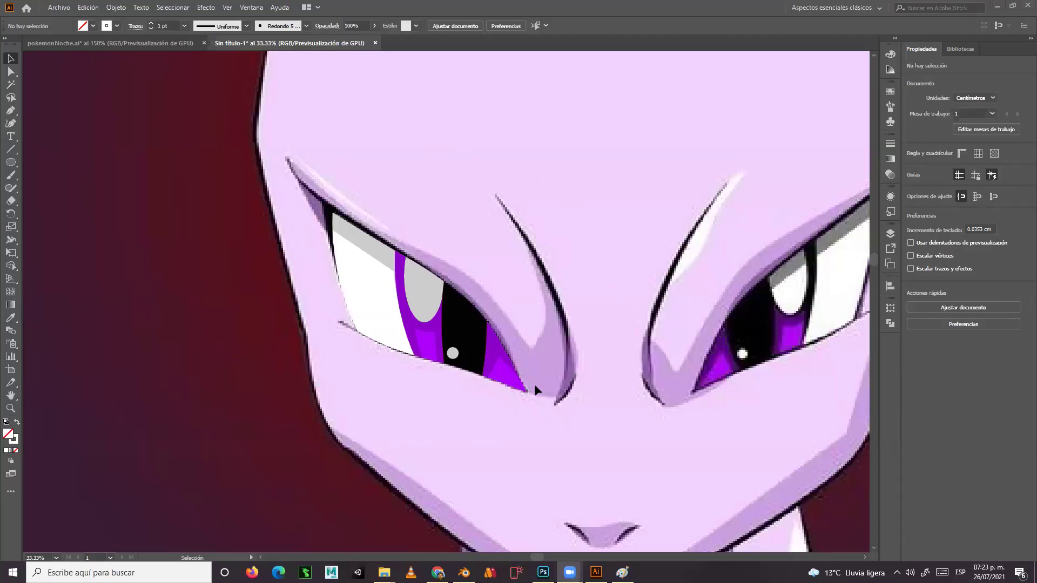
# Move the masked left eye off the lilac character's face and paste a copy of it in front.
pyautogui.scroll(-1, 533, 384)
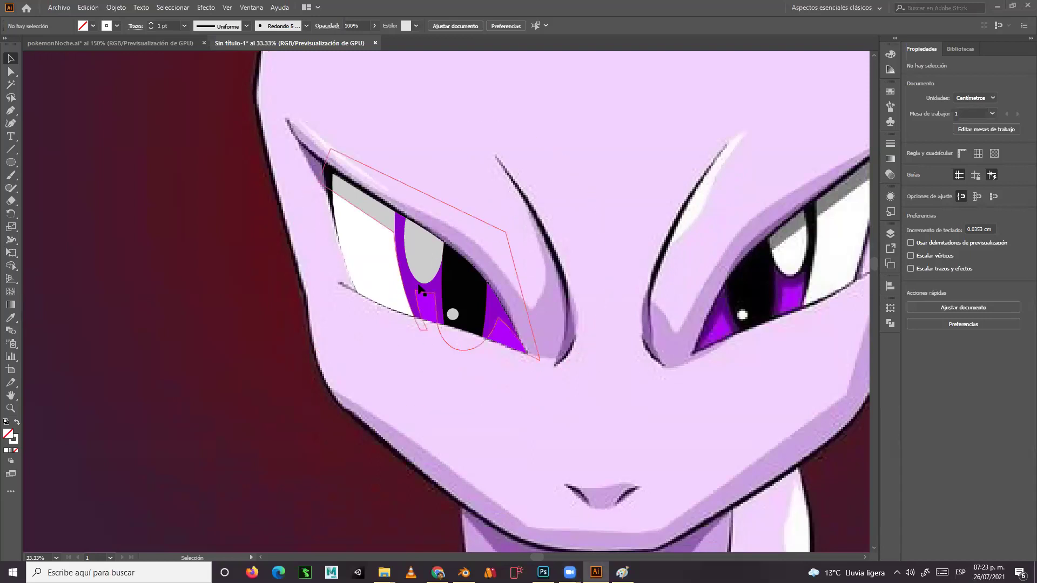
pyautogui.moveTo(422, 288); pyautogui.dragTo(259, 348)
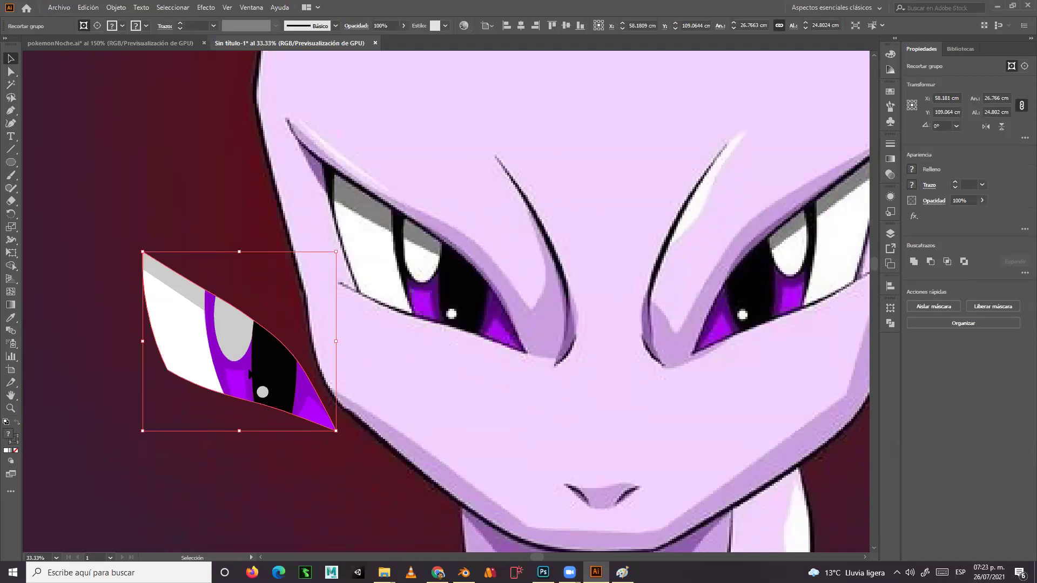
pyautogui.press('a')
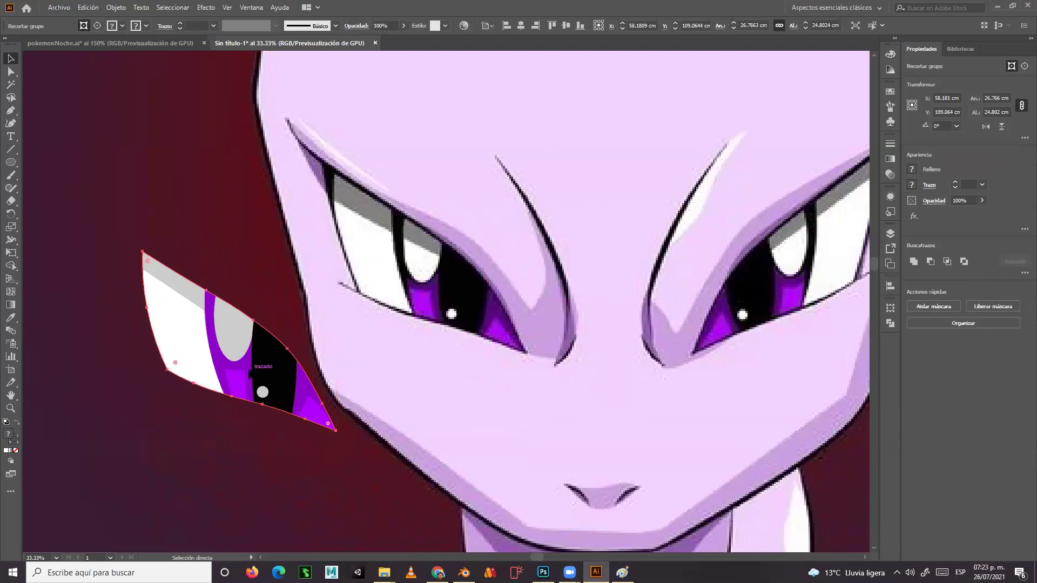
pyautogui.press('v')
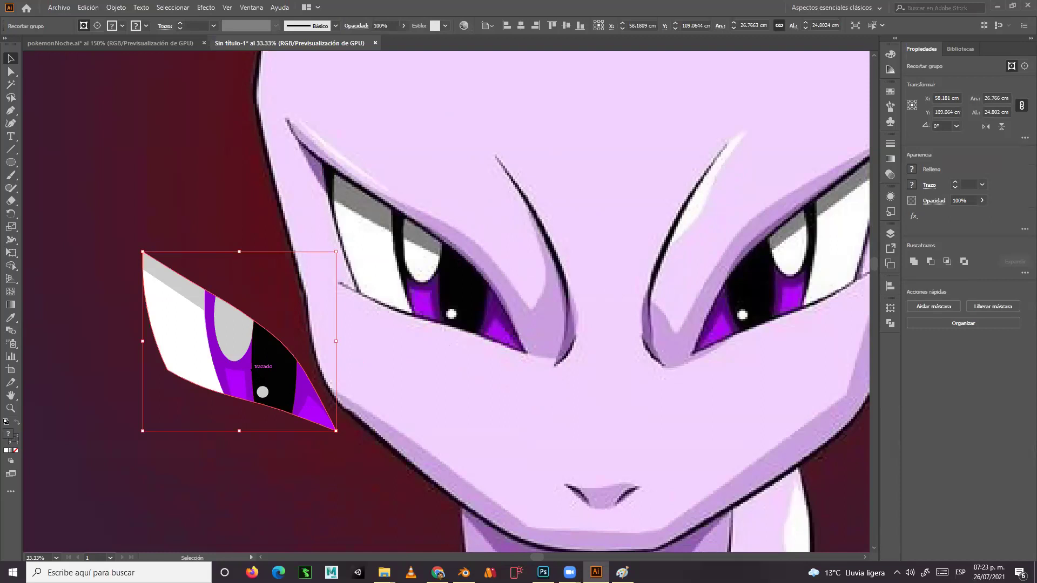
# Reflect the eye copy across the vertical axis onto the reference right eye, and return the original to the left eye.
pyautogui.rightClick(253, 370)
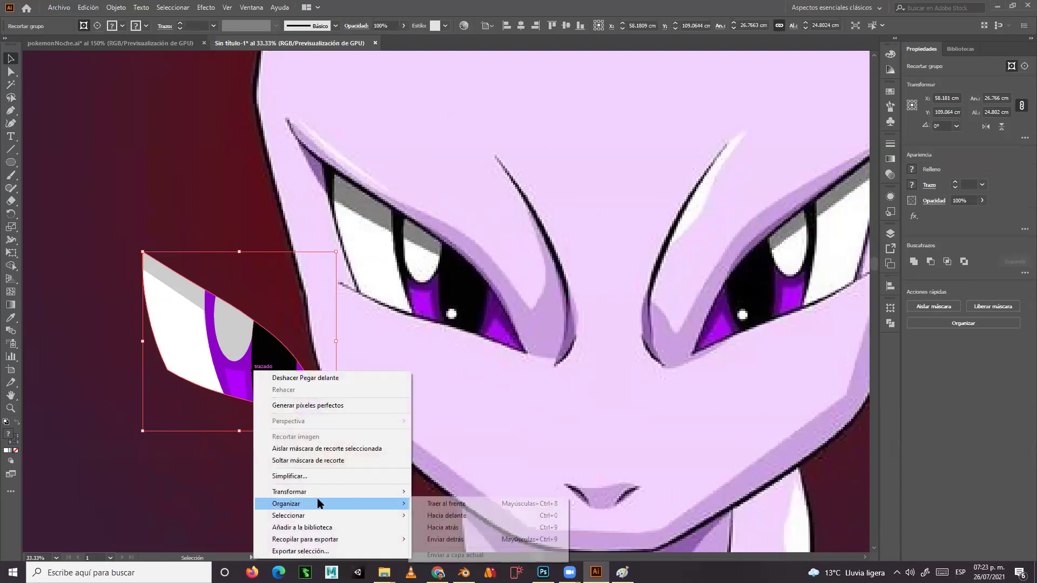
pyautogui.moveTo(371, 492)
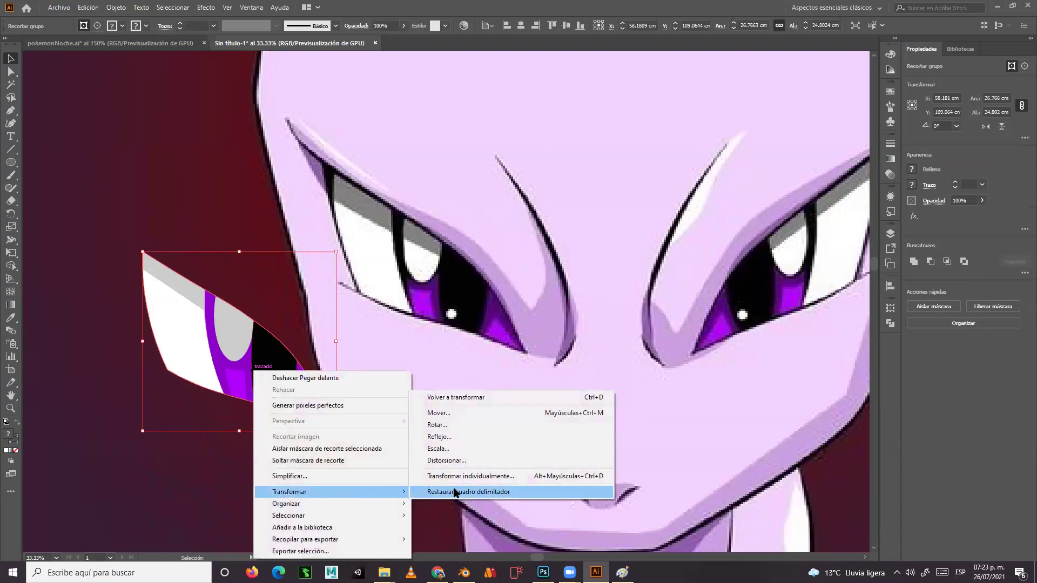
pyautogui.click(451, 437)
pyautogui.click(157, 270)
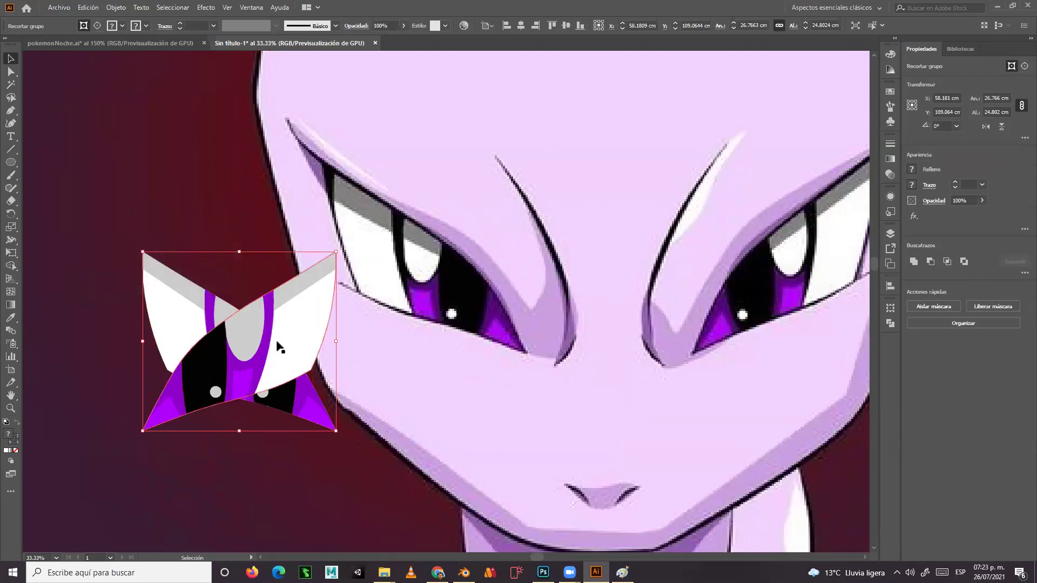
pyautogui.moveTo(210, 336); pyautogui.dragTo(761, 255)
pyautogui.moveTo(271, 402); pyautogui.dragTo(467, 322)
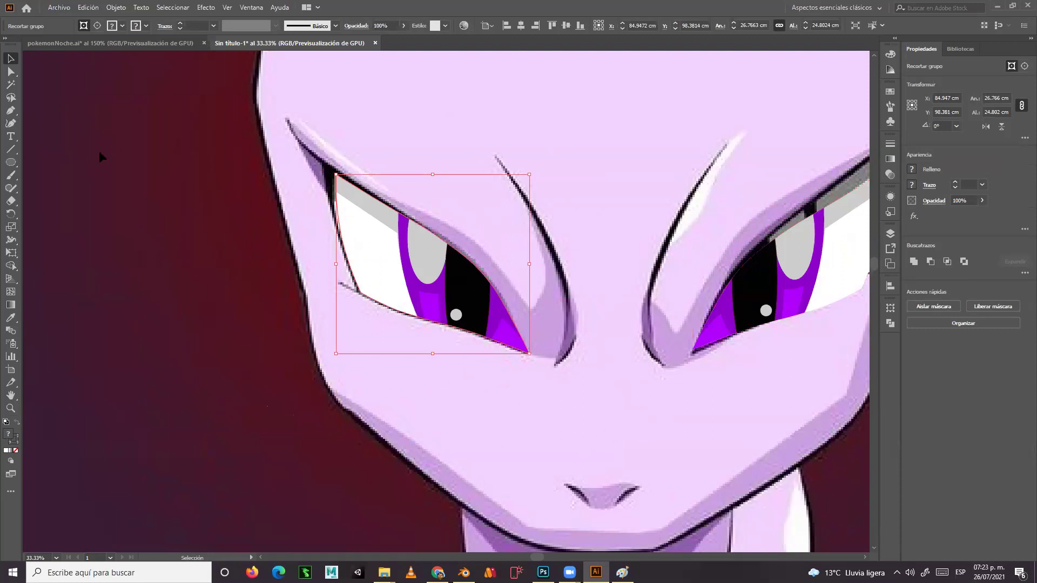
# Switch to the pokemonNoche.ai drawing and move the green character's masked left eye onto the yellow character beside it.
pyautogui.click(102, 46)
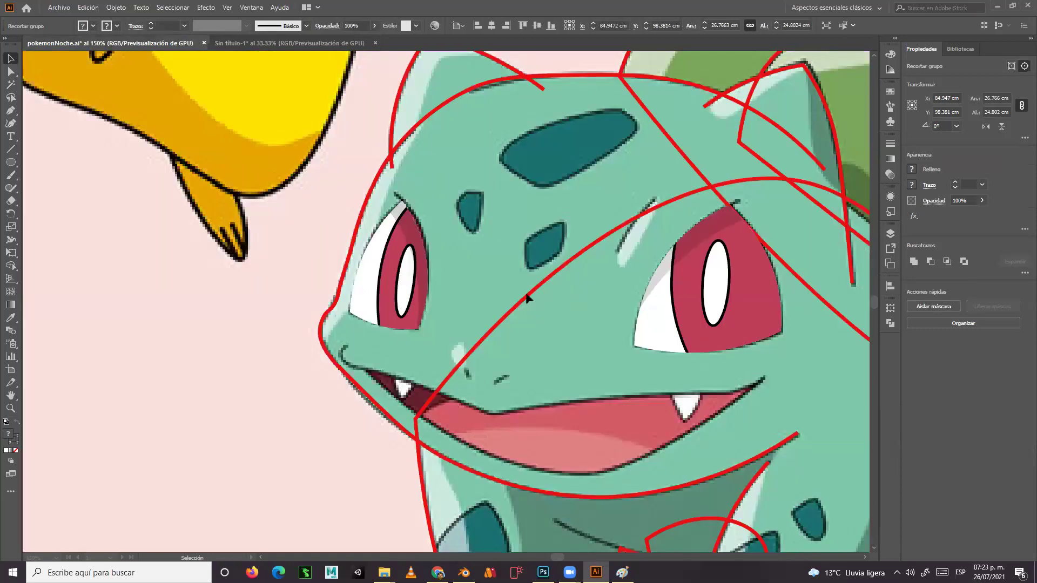
pyautogui.click(683, 287)
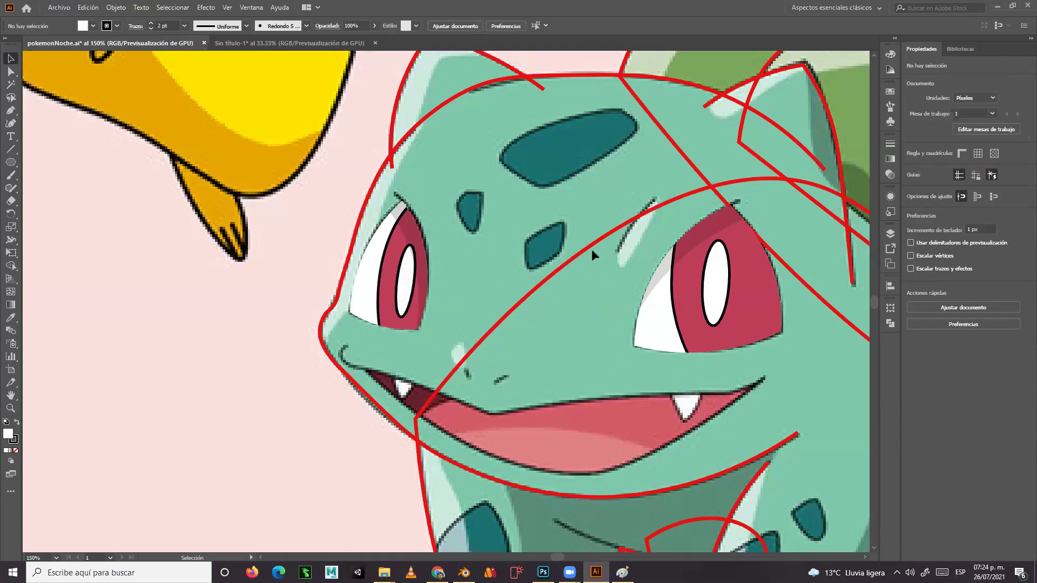
pyautogui.click(399, 308)
pyautogui.moveTo(400, 309); pyautogui.dragTo(81, 99)
# Undo a trial move of the green character's masked right eye and place a duplicate of it beside the head.
pyautogui.moveTo(685, 316); pyautogui.dragTo(287, 407)
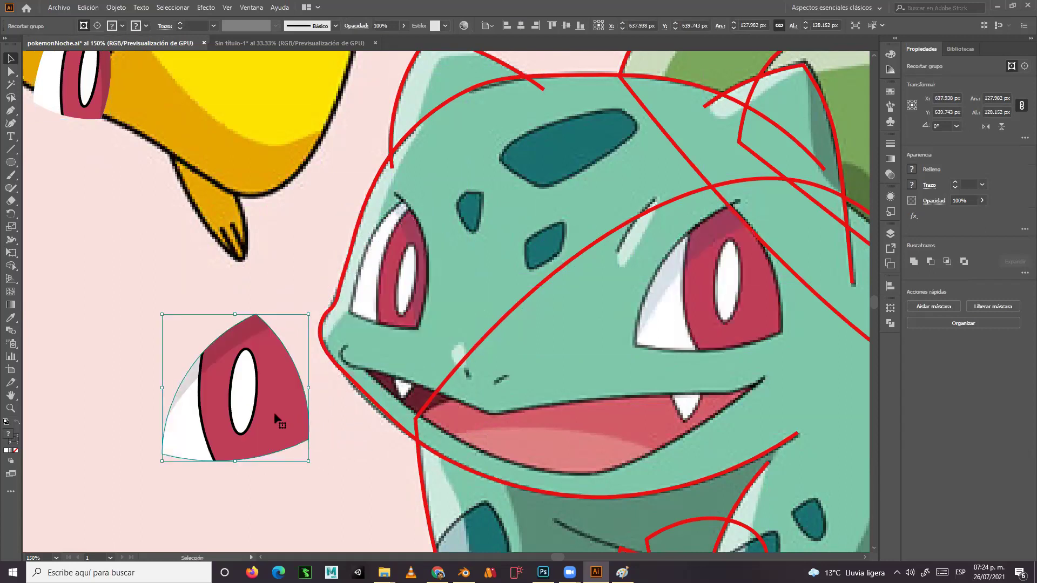
pyautogui.hotkey('ctrl', 'z')
pyautogui.hotkey('ctrl', 'z')
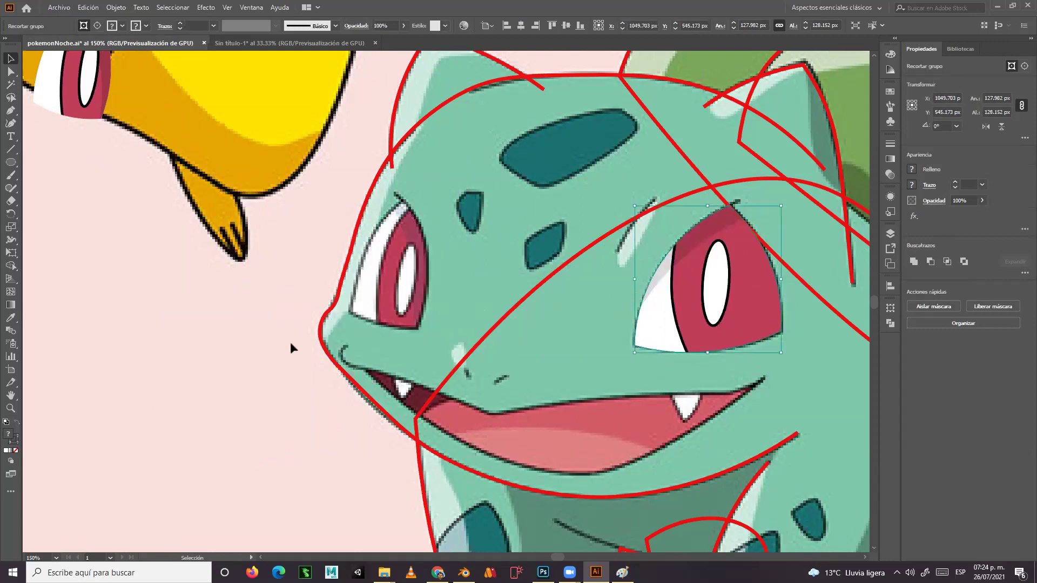
pyautogui.moveTo(711, 321); pyautogui.dragTo(171, 453)
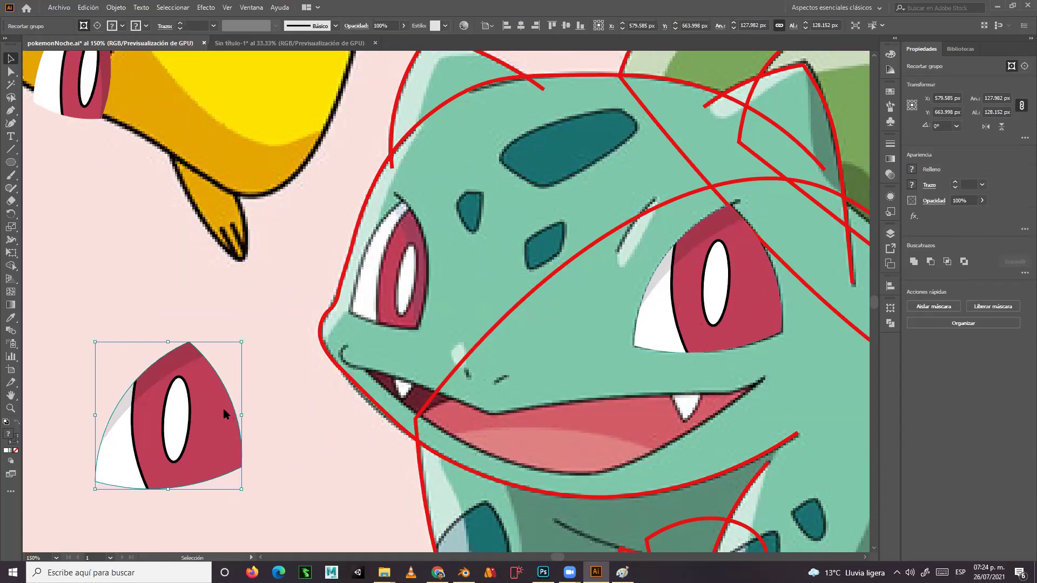
# Try reflecting the duplicate eye across the vertical axis and shifting it, and undo both changes.
pyautogui.rightClick(225, 414)
pyautogui.moveTo(297, 344)
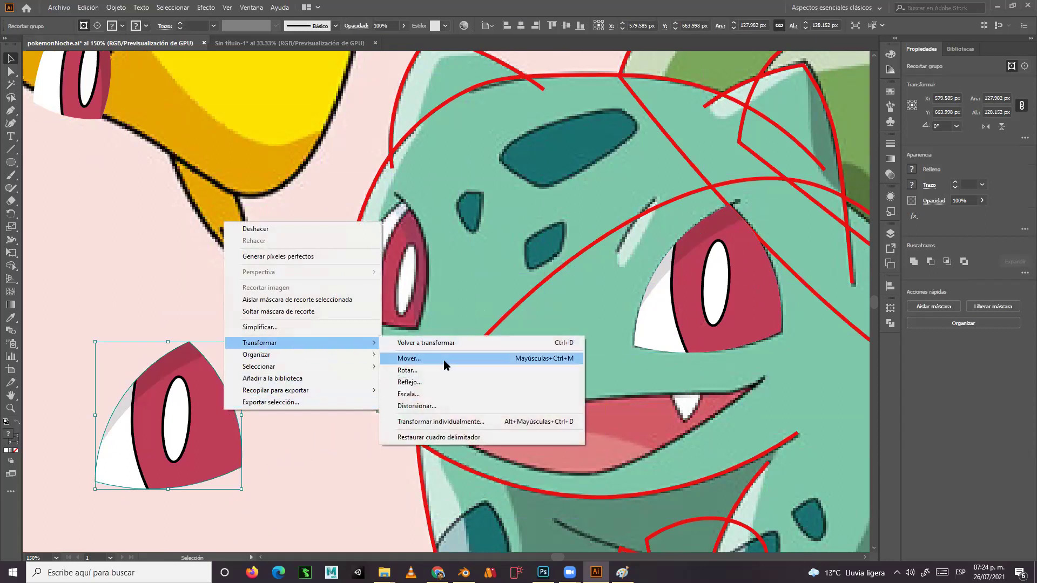
pyautogui.click(421, 382)
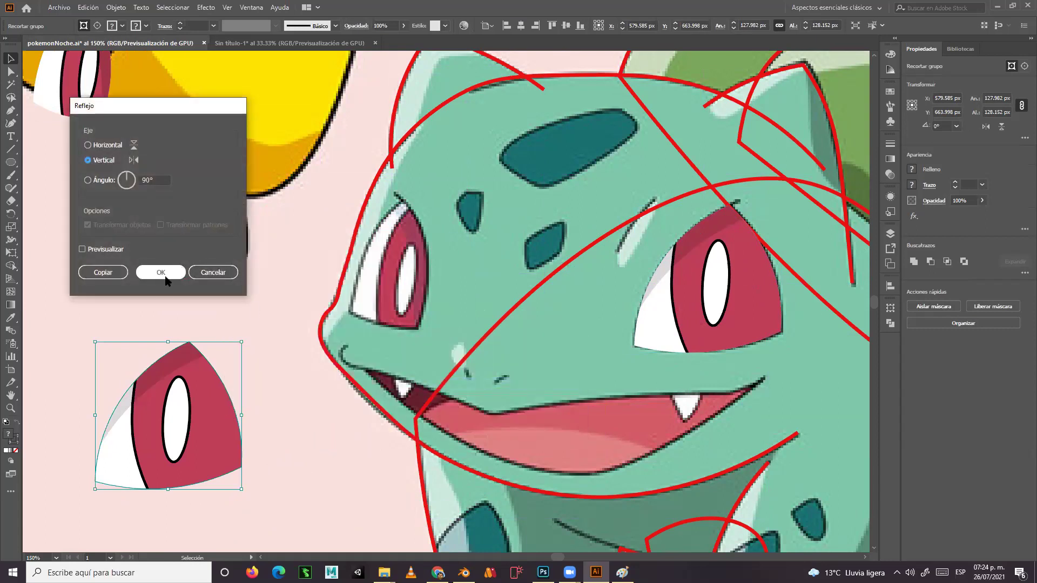
pyautogui.click(161, 272)
pyautogui.moveTo(190, 441); pyautogui.dragTo(225, 420)
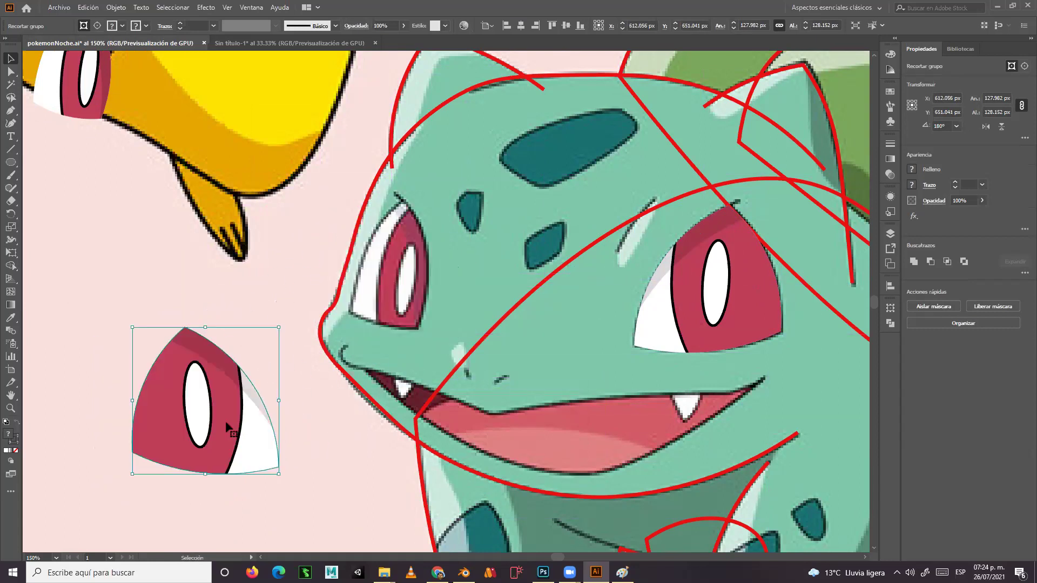
pyautogui.hotkey('ctrl', 'z')
pyautogui.hotkey('ctrl', 'z')
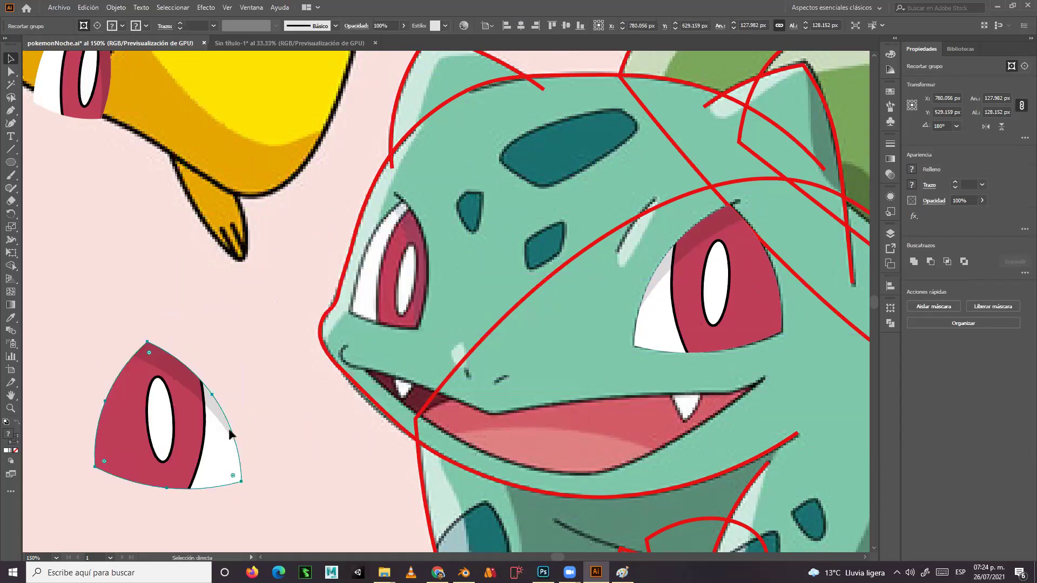
pyautogui.hotkey('ctrl', 'z')
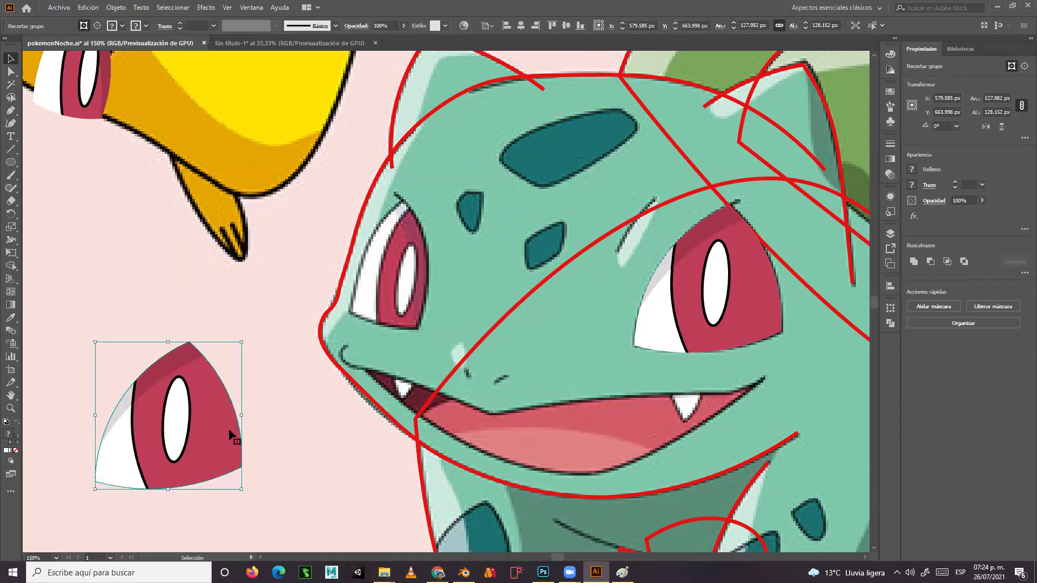
pyautogui.click(237, 315)
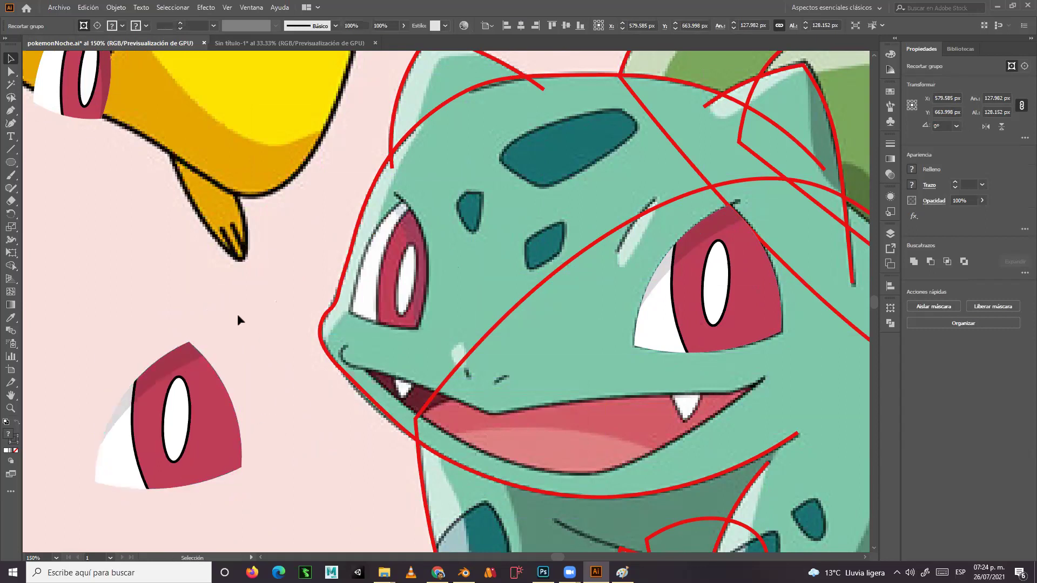
# Isolate the duplicate eye's clip group and reshape its mask path by moving the anchor points inward.
pyautogui.doubleClick(209, 366)
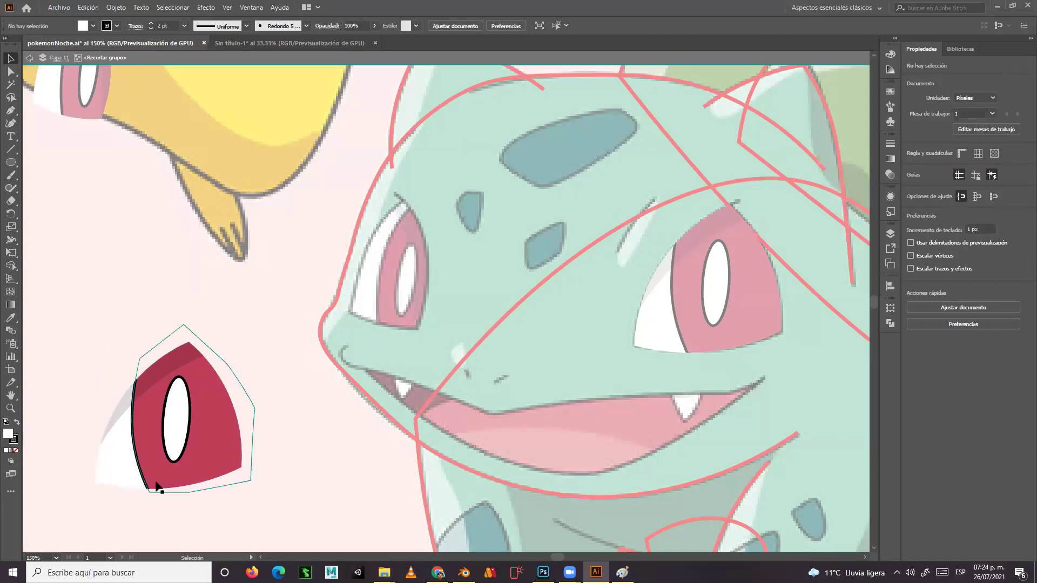
pyautogui.click(10, 71)
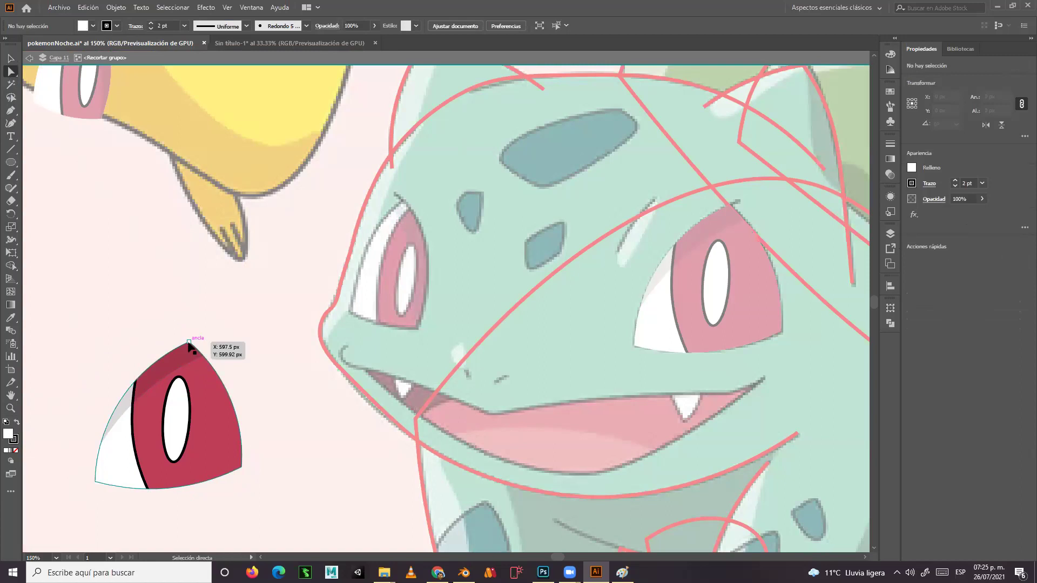
pyautogui.moveTo(189, 341); pyautogui.dragTo(189, 355)
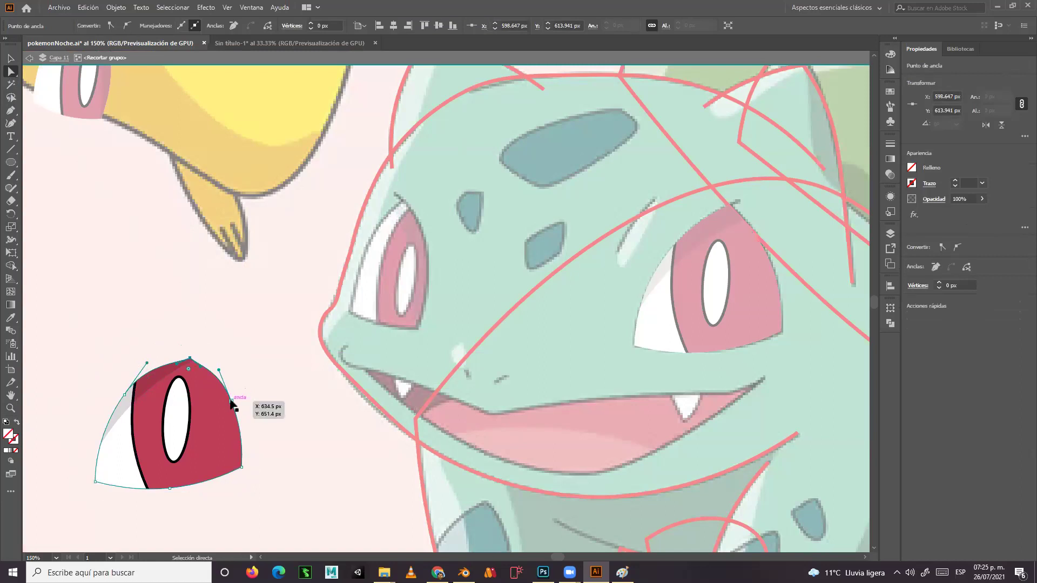
pyautogui.moveTo(225, 398); pyautogui.dragTo(212, 401)
pyautogui.moveTo(233, 471); pyautogui.dragTo(169, 473)
pyautogui.moveTo(96, 481); pyautogui.dragTo(118, 471)
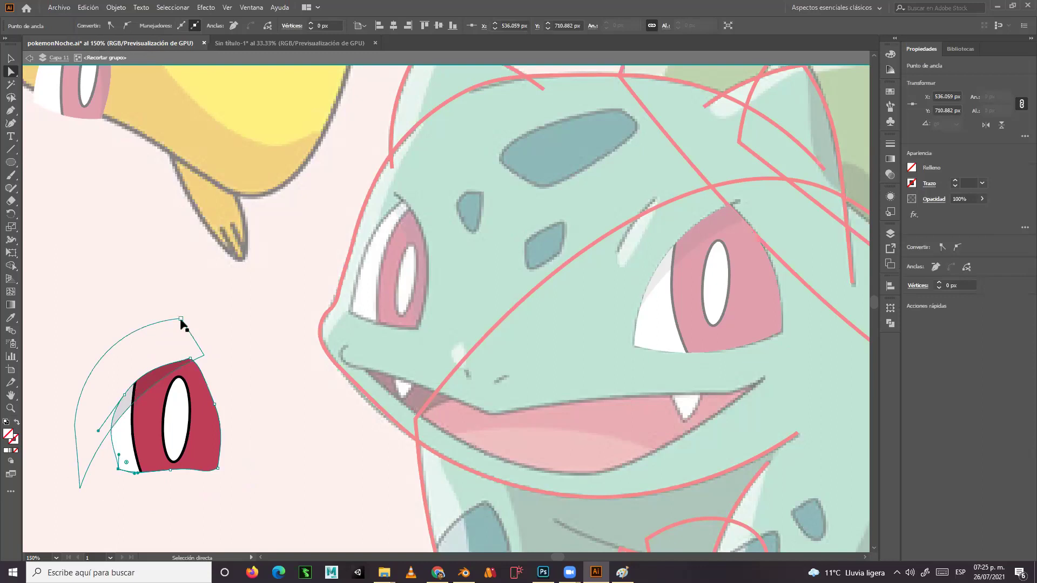
# Undo the anchor-point changes to the duplicate eye's mask path and exit isolation mode.
pyautogui.hotkey('ctrl', 'z')
pyautogui.hotkey('ctrl', 'z')
pyautogui.hotkey('ctrl', 'z')
pyautogui.hotkey('ctrl', 'z')
pyautogui.hotkey('ctrl', 'z')
pyautogui.hotkey('ctrl', 'z')
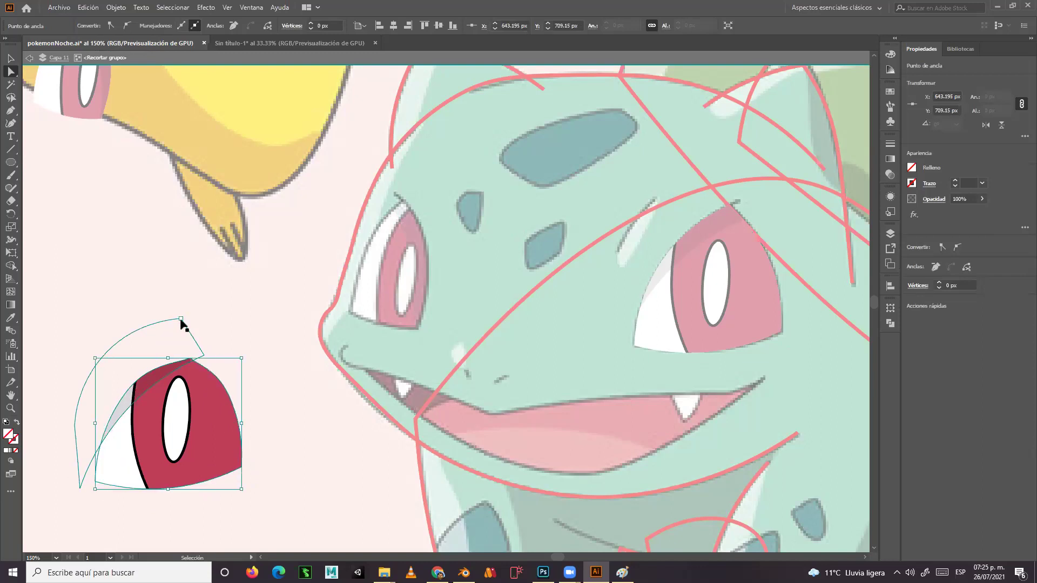
pyautogui.click(181, 323)
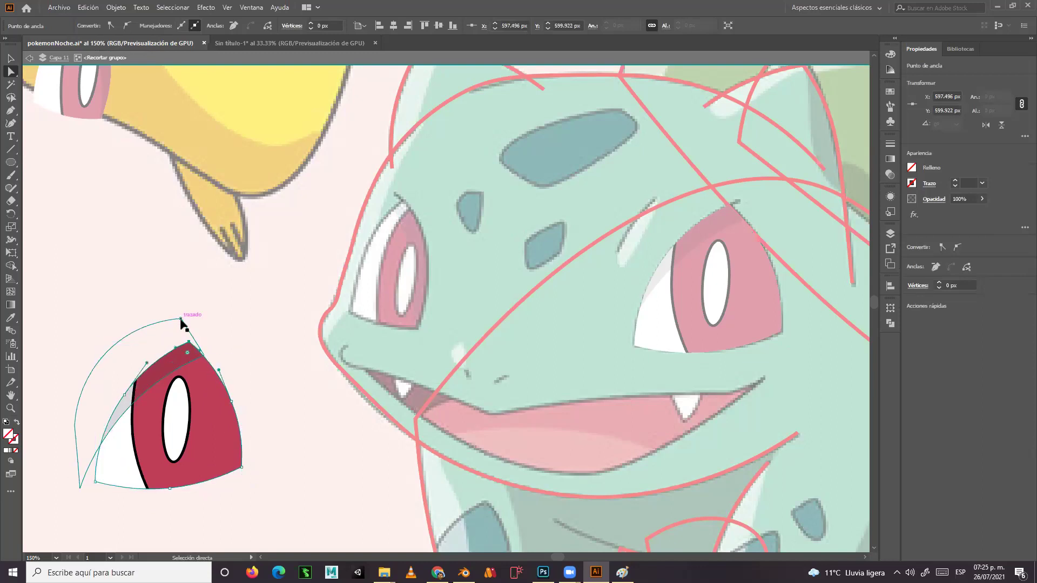
pyautogui.click(11, 57)
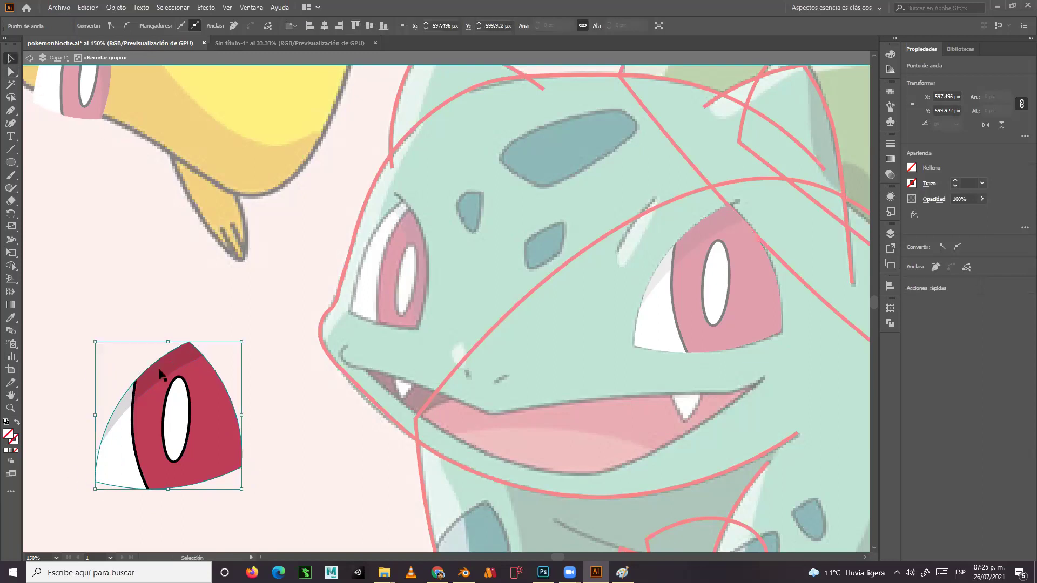
pyautogui.click(29, 58)
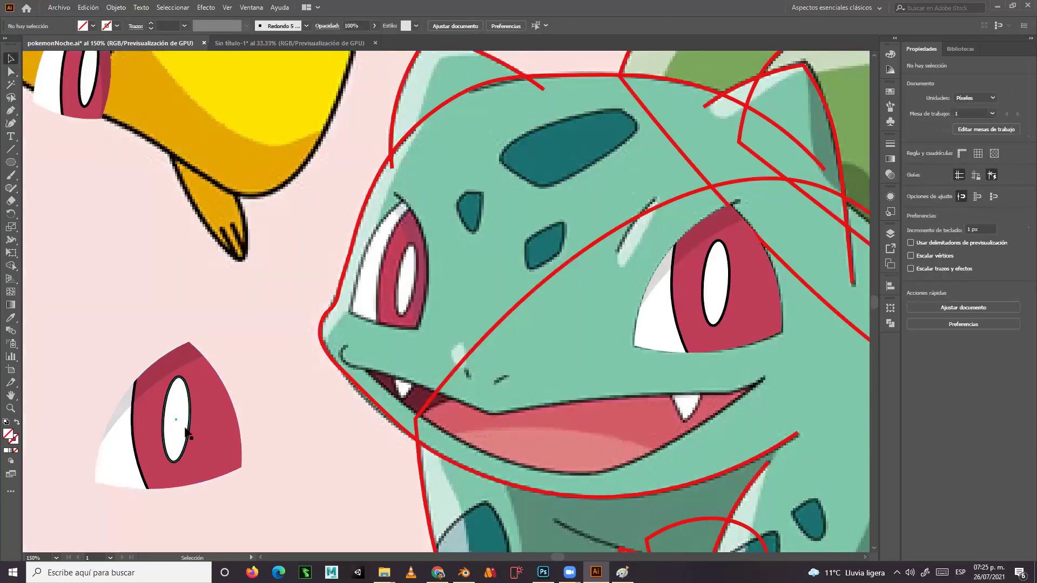
# Move the duplicate eye over the green character's left-hand eye and isolate its clip group.
pyautogui.moveTo(186, 432); pyautogui.dragTo(399, 284)
pyautogui.moveTo(396, 289); pyautogui.dragTo(396, 287)
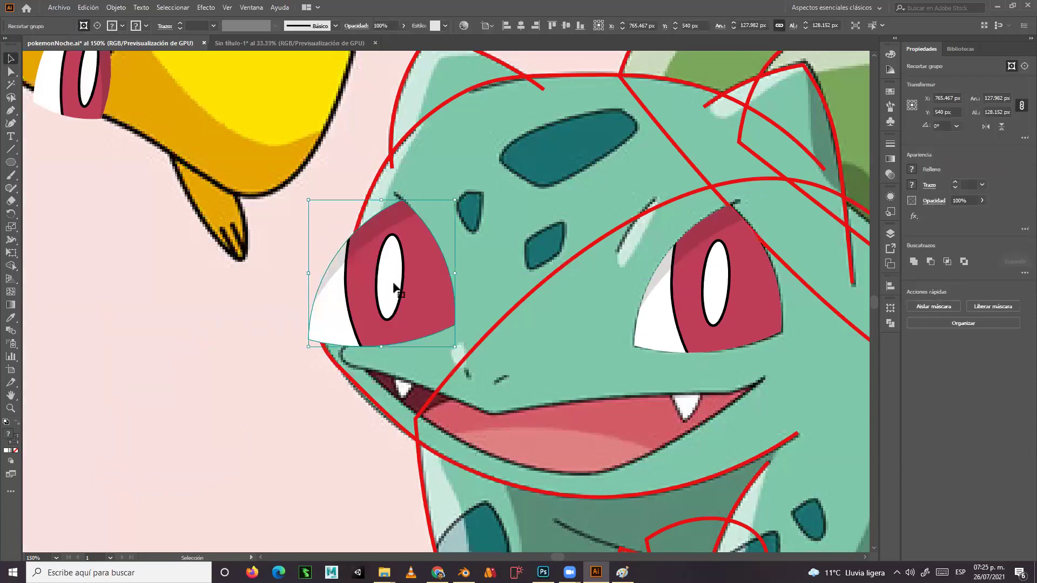
pyautogui.doubleClick(328, 270)
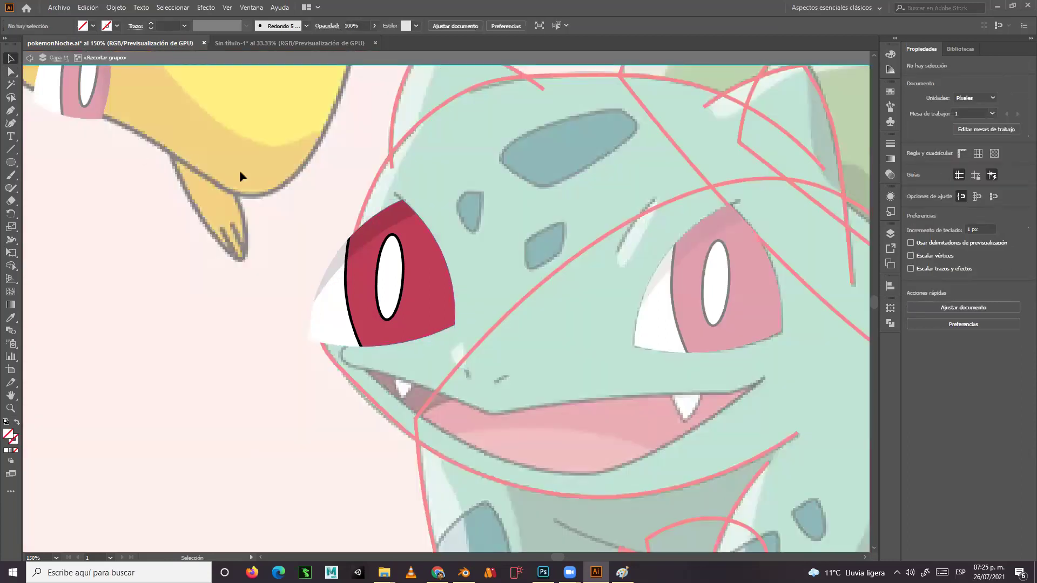
pyautogui.press('z')
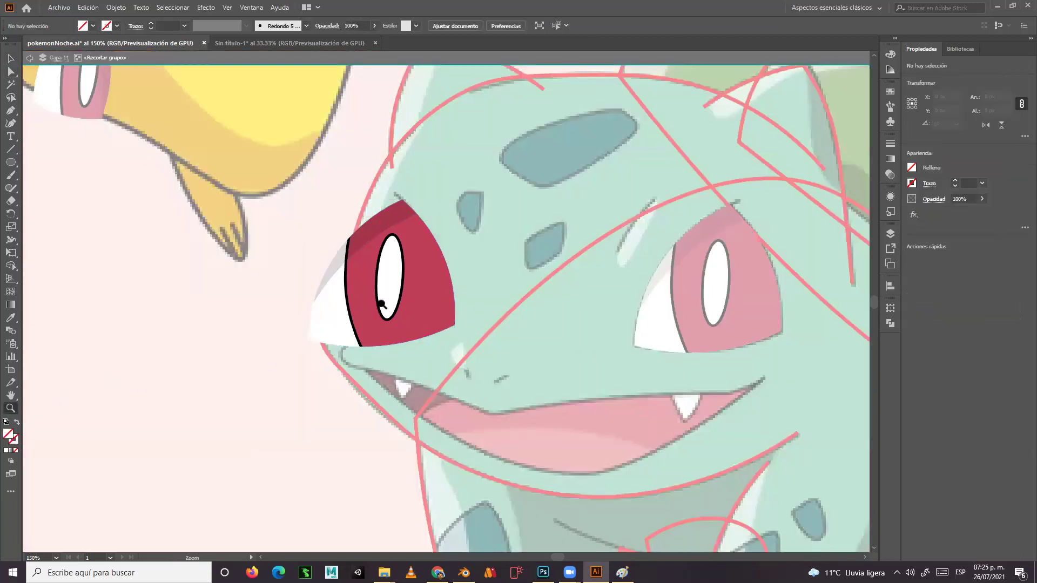
pyautogui.click(383, 303)
pyautogui.click(480, 293)
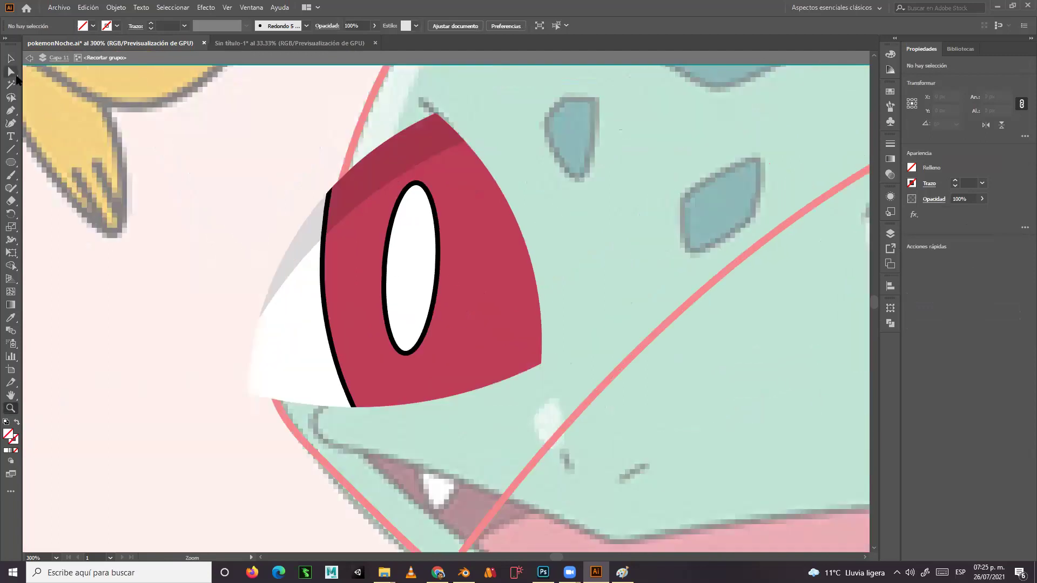
# Reshape the right and lower edges of the duplicate eye's mask path inward to follow the reference eye.
pyautogui.click(14, 76)
pyautogui.moveTo(542, 361); pyautogui.dragTo(473, 372)
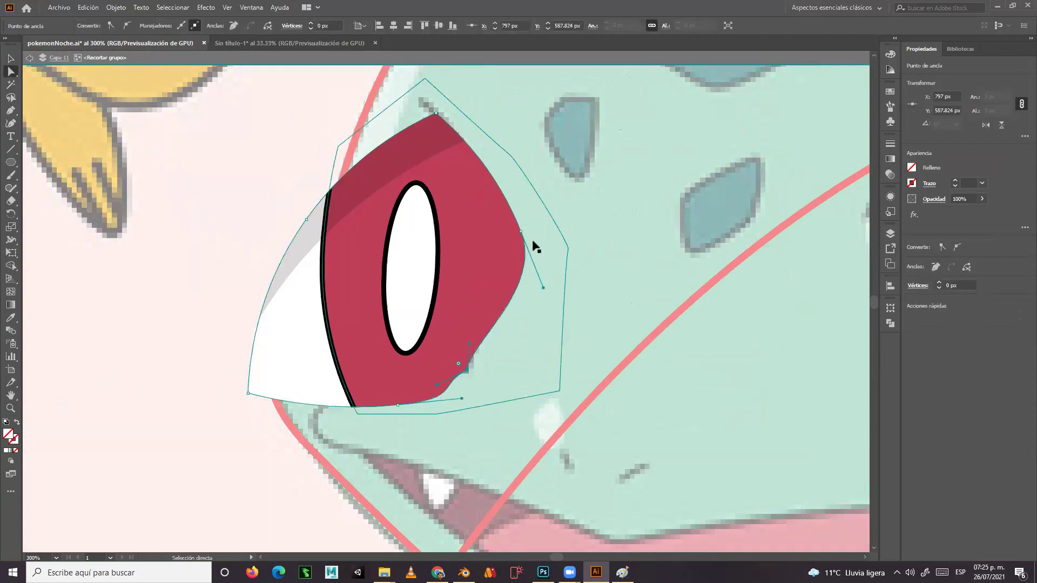
pyautogui.moveTo(520, 234); pyautogui.dragTo(484, 234)
pyautogui.moveTo(467, 168); pyautogui.dragTo(475, 157)
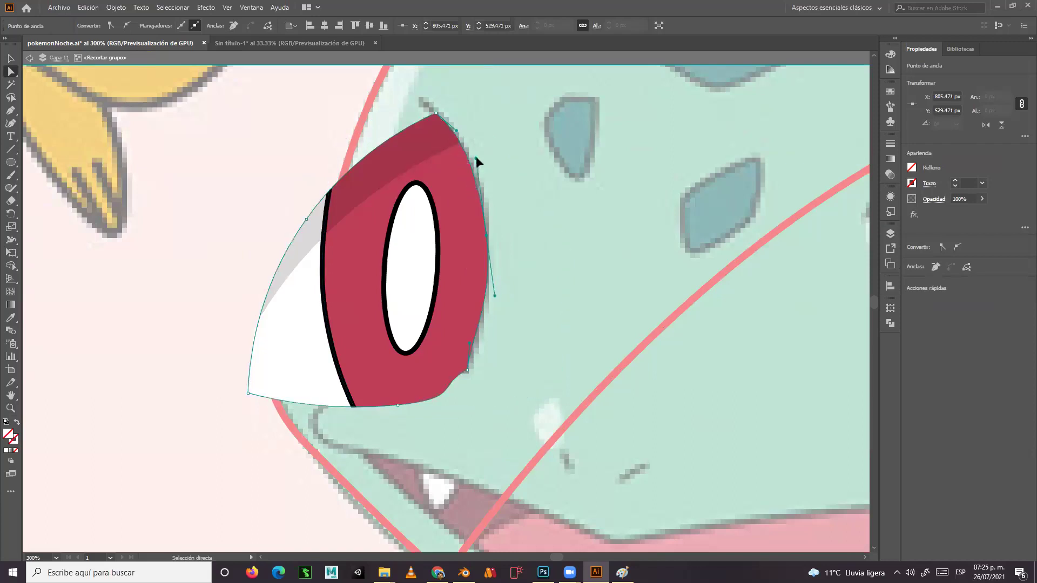
pyautogui.click(477, 341)
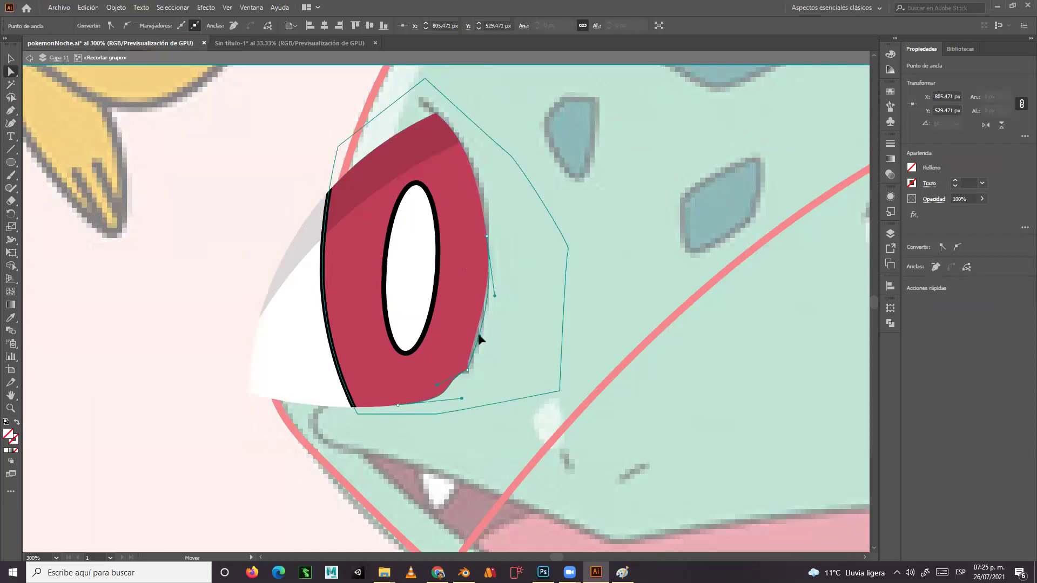
pyautogui.moveTo(397, 409); pyautogui.dragTo(383, 361)
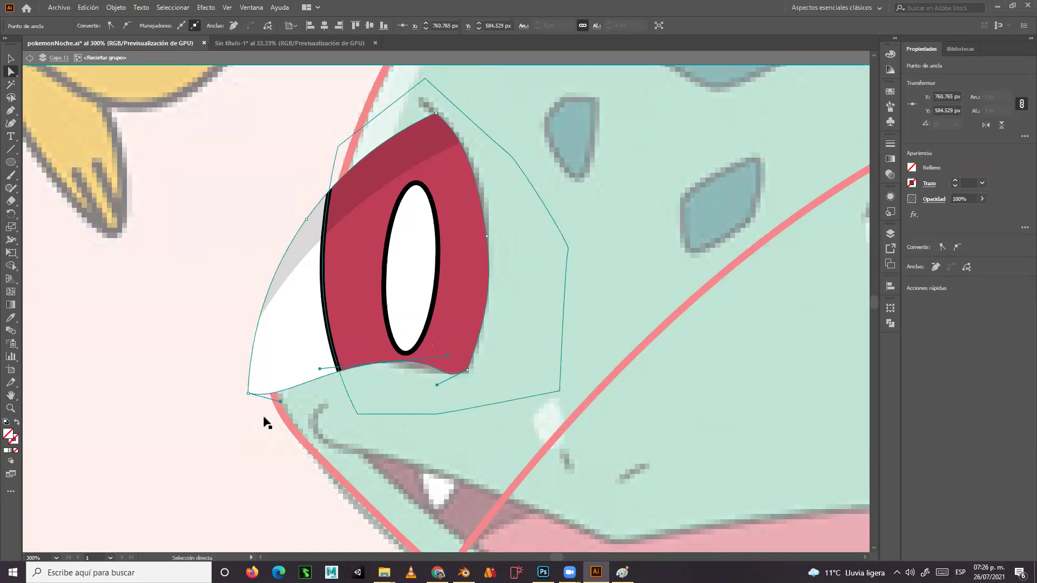
# Pull the mask path's left corner and left edge inward and smooth its lower curve along the reference eye.
pyautogui.moveTo(246, 394); pyautogui.dragTo(331, 343)
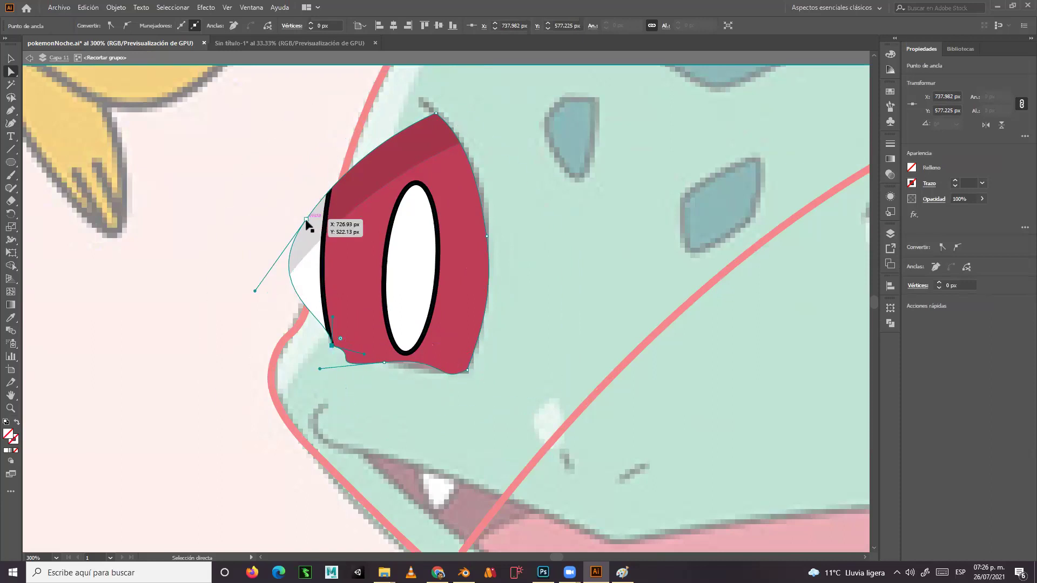
pyautogui.moveTo(306, 220); pyautogui.dragTo(360, 221)
pyautogui.moveTo(309, 294); pyautogui.dragTo(327, 312)
pyautogui.click(384, 362)
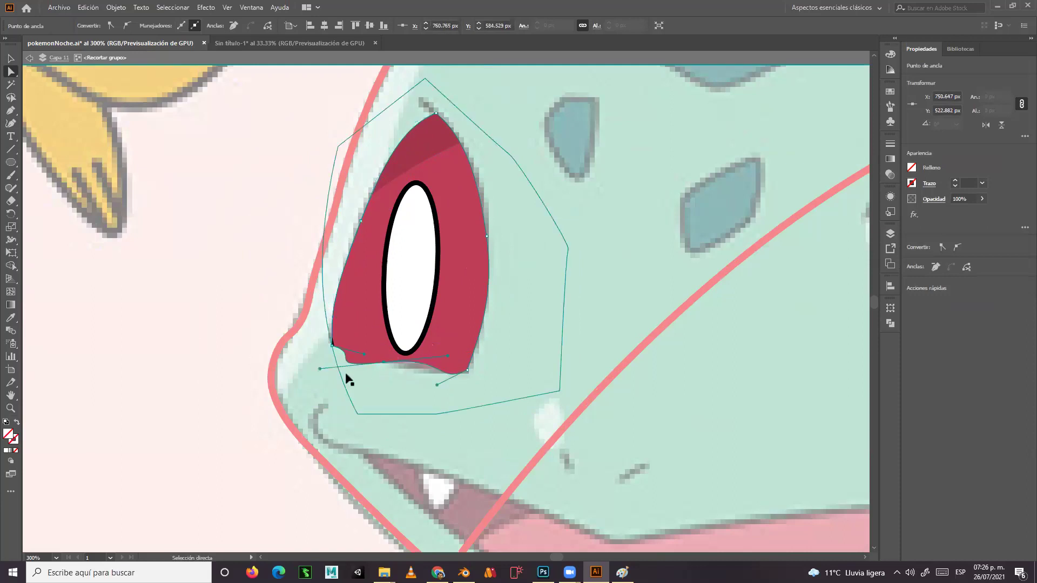
pyautogui.moveTo(358, 358); pyautogui.dragTo(335, 348)
pyautogui.moveTo(436, 384); pyautogui.dragTo(396, 365)
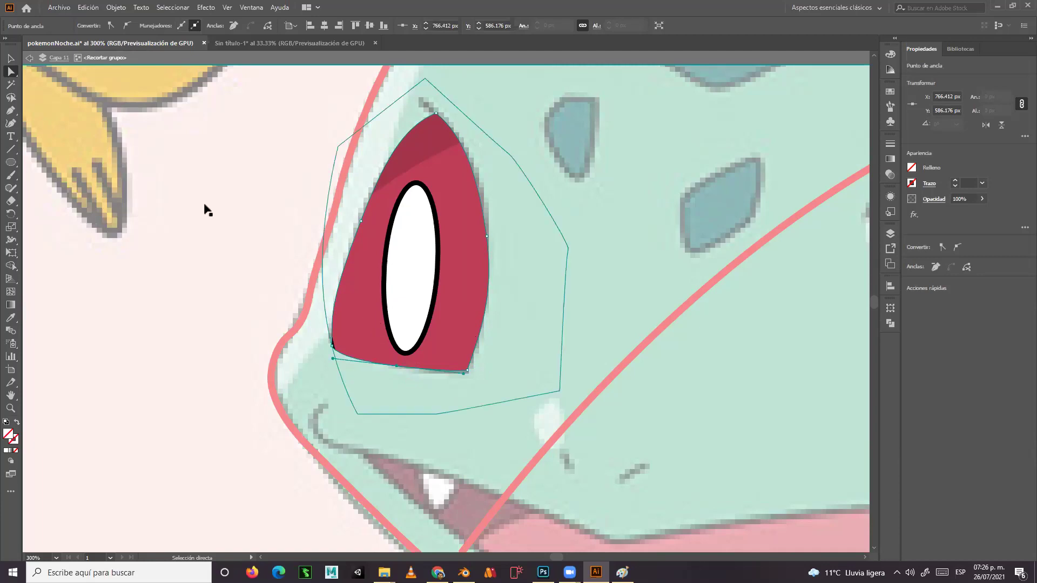
# Isolate the artwork group inside the mask, move the red iris shape to the right, and exit isolation mode.
pyautogui.click(11, 59)
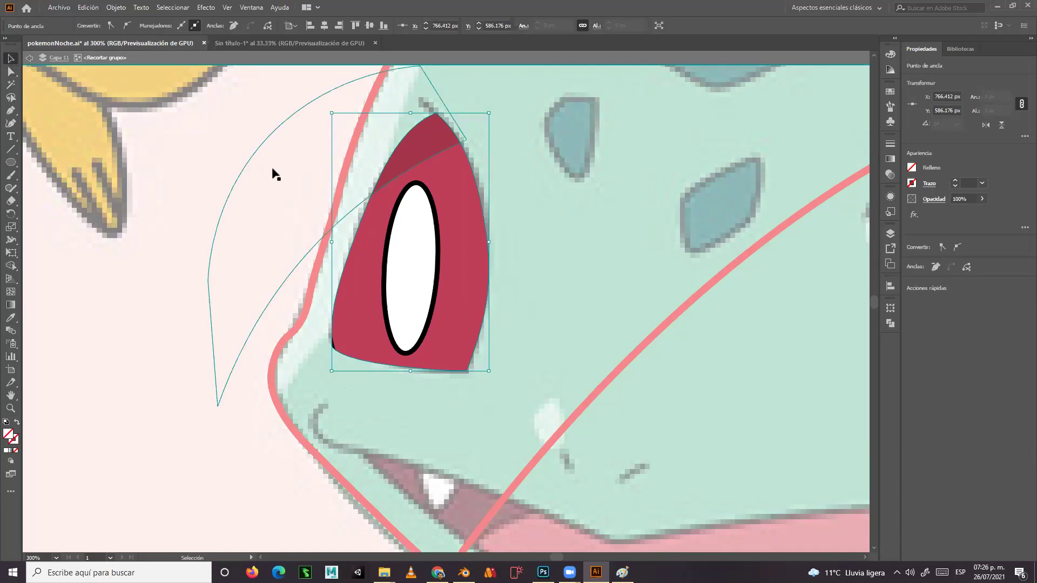
pyautogui.click(356, 273)
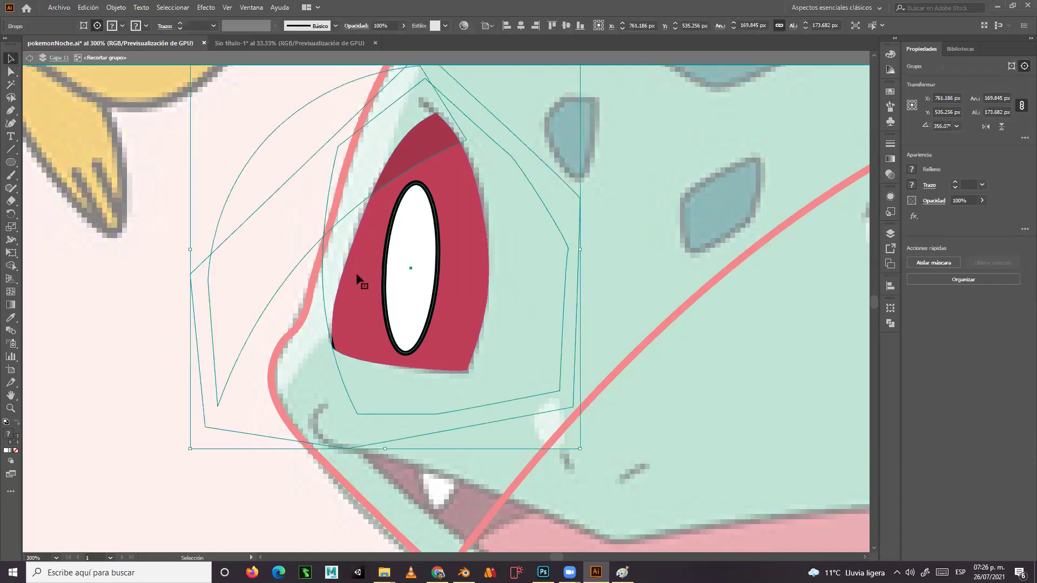
pyautogui.doubleClick(355, 274)
pyautogui.moveTo(358, 278); pyautogui.dragTo(446, 273)
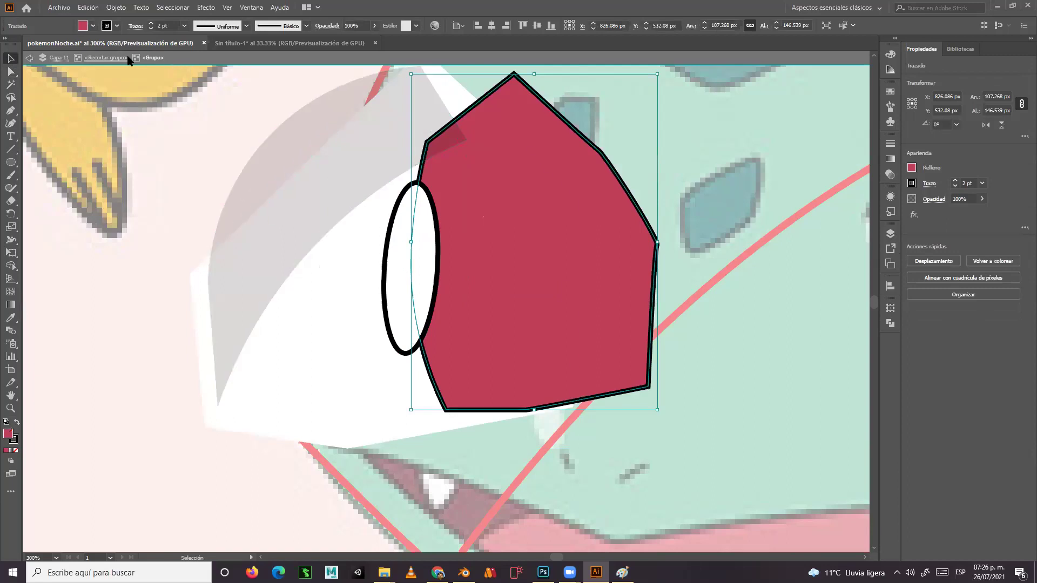
pyautogui.click(31, 58)
pyautogui.click(31, 57)
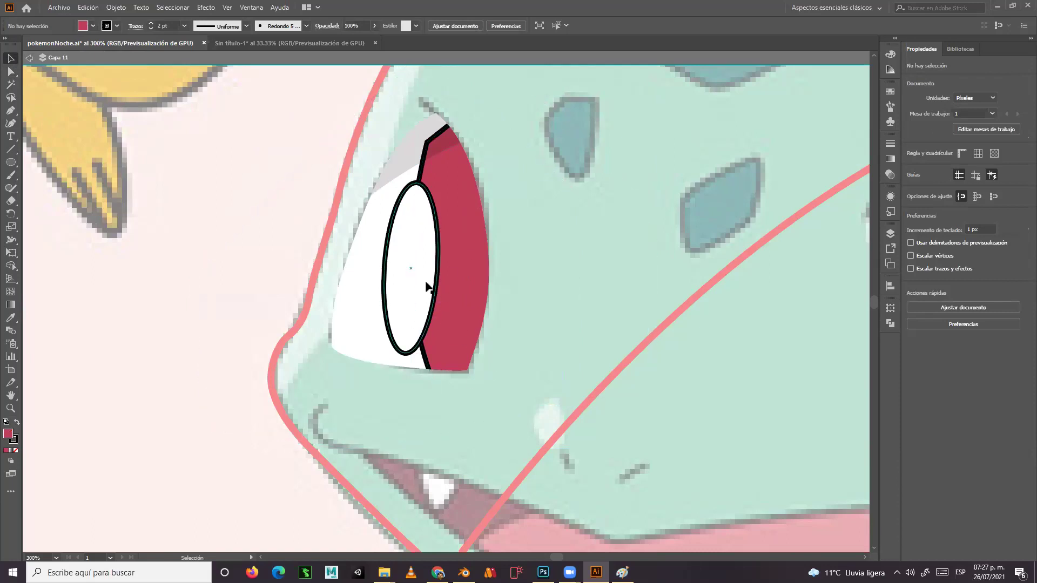
pyautogui.click(30, 57)
# Send the edited duplicate eye out of sight behind the reference drawing and clear the selection.
pyautogui.click(448, 262)
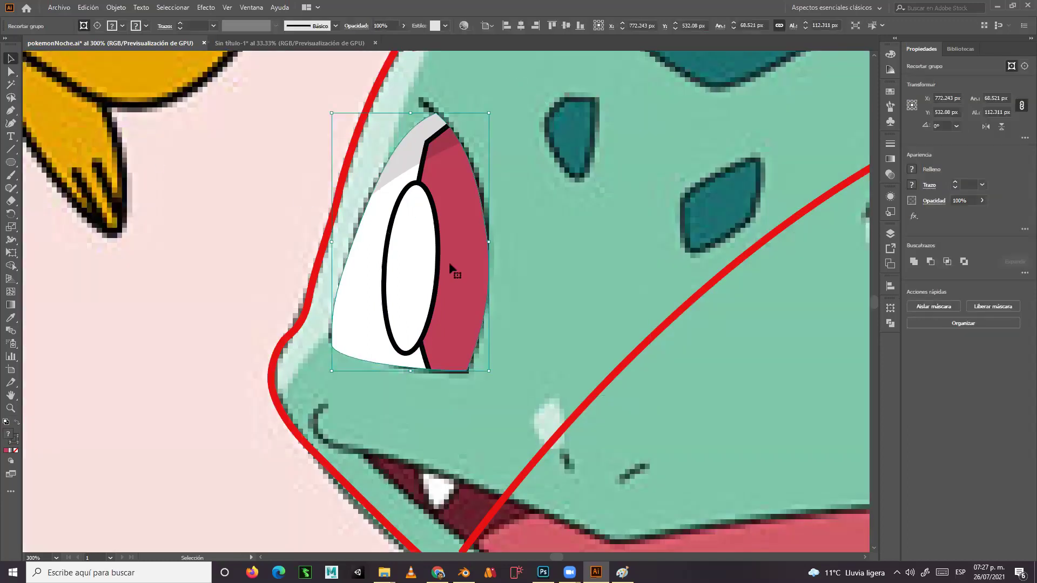
pyautogui.hotkey('ctrl', 'shift', '[')
pyautogui.hotkey('ctrl', 'shift', 'a')
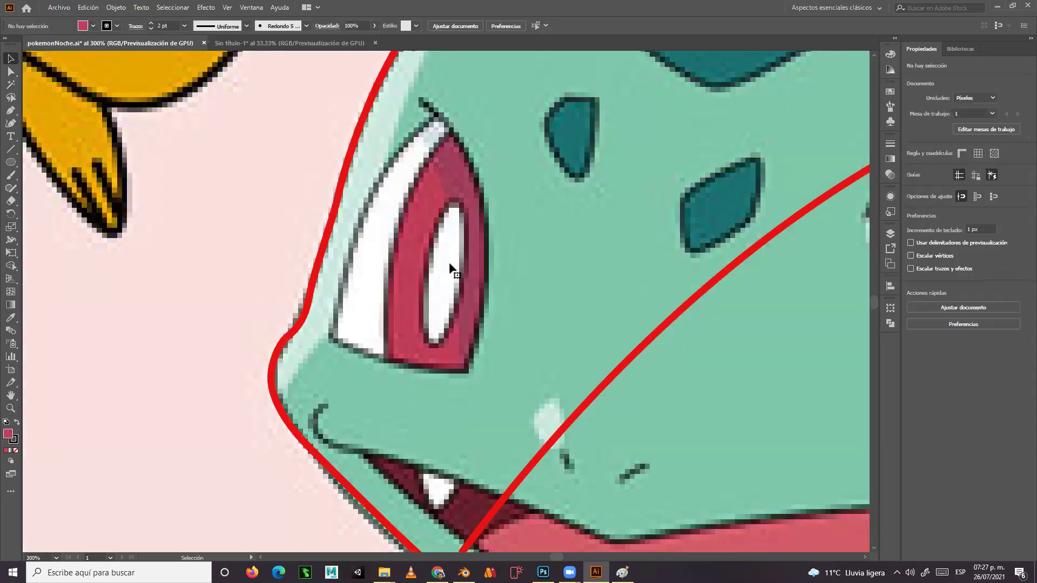
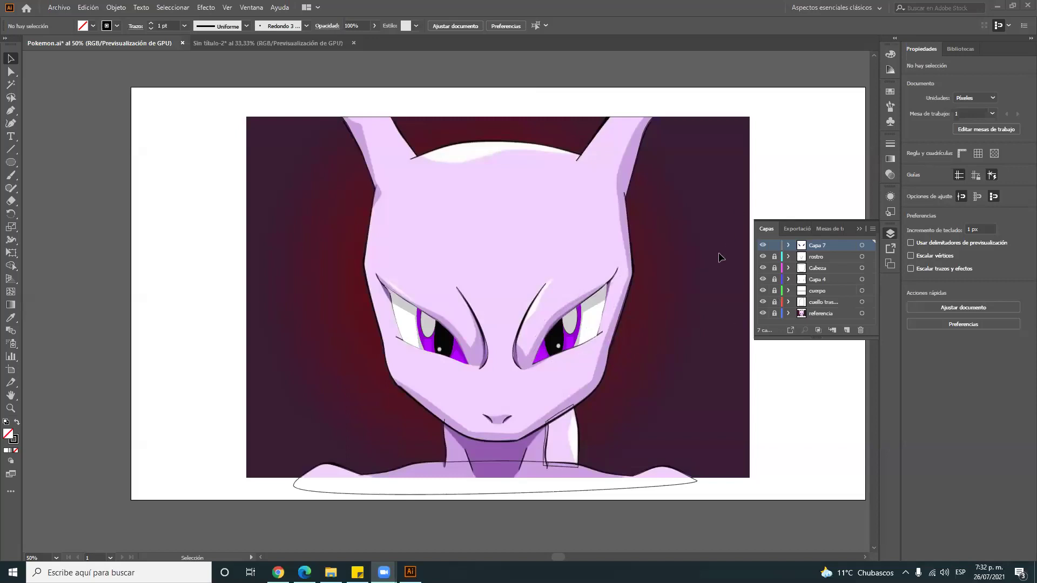
pyautogui.scroll(1, 723, 250)
pyautogui.scroll(1, 599, 413)
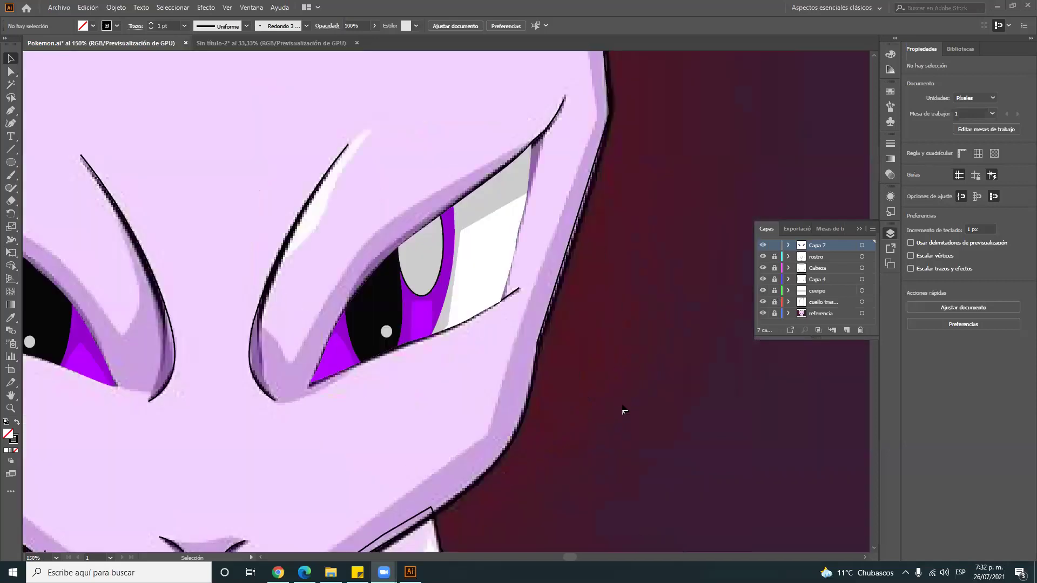
pyautogui.moveTo(569, 554); pyautogui.dragTo(561, 554)
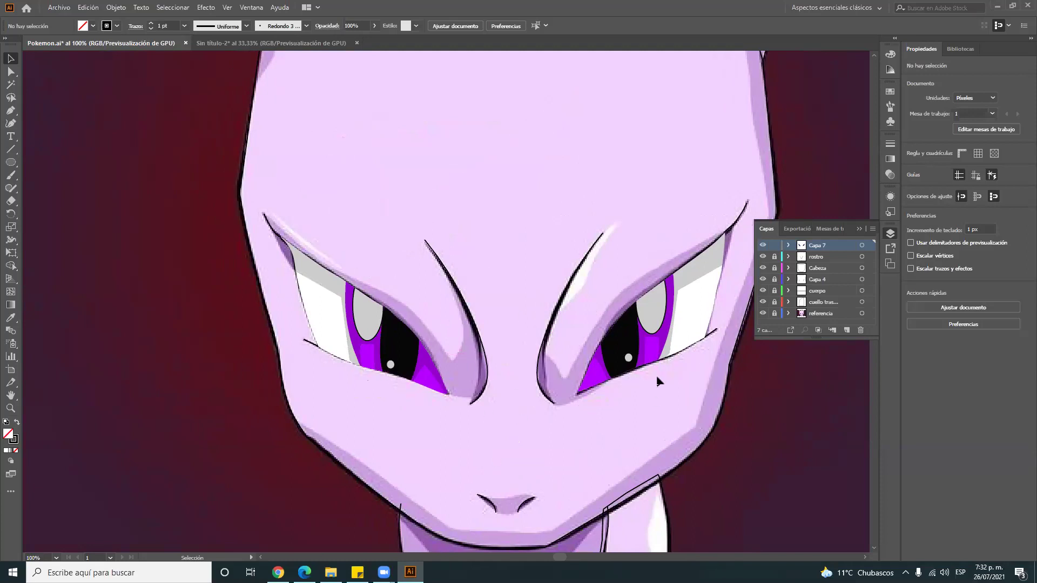
pyautogui.scroll(-1, 568, 384)
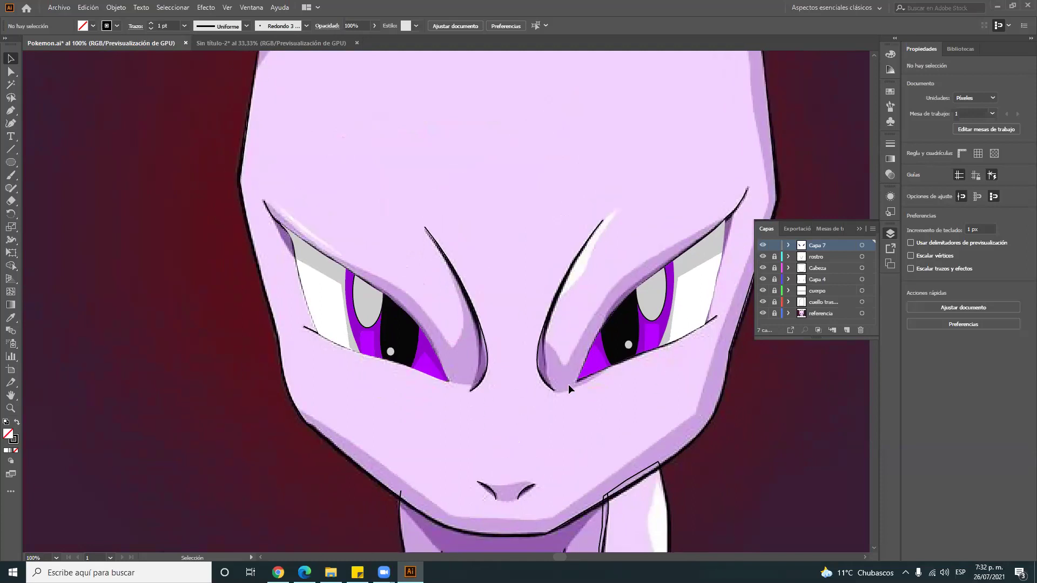
pyautogui.scroll(6, 568, 384)
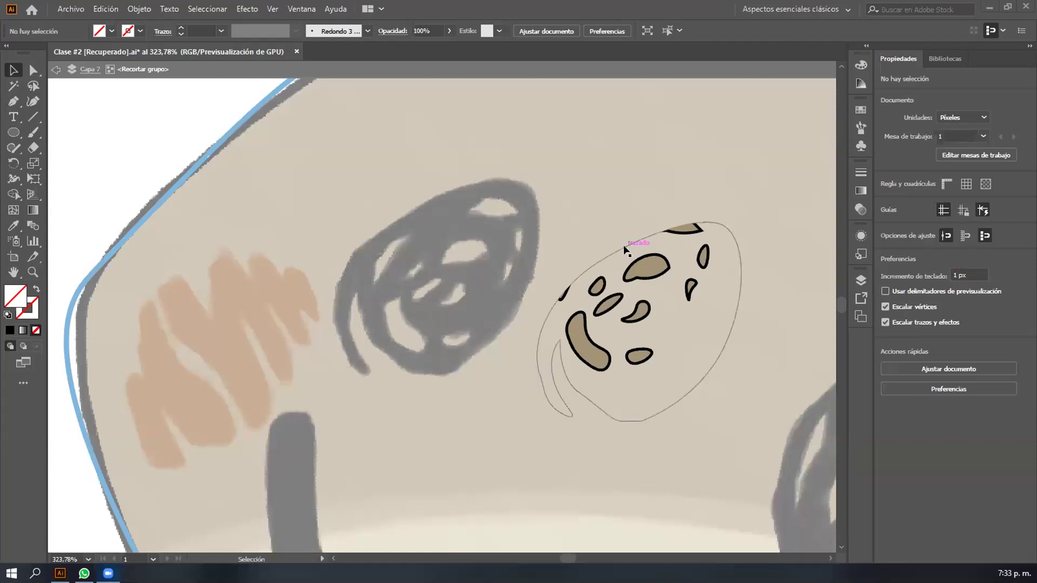
# Move the eye-shaped clipping path upward until it encloses all of the brown spot shapes.
pyautogui.moveTo(606, 245); pyautogui.dragTo(615, 219)
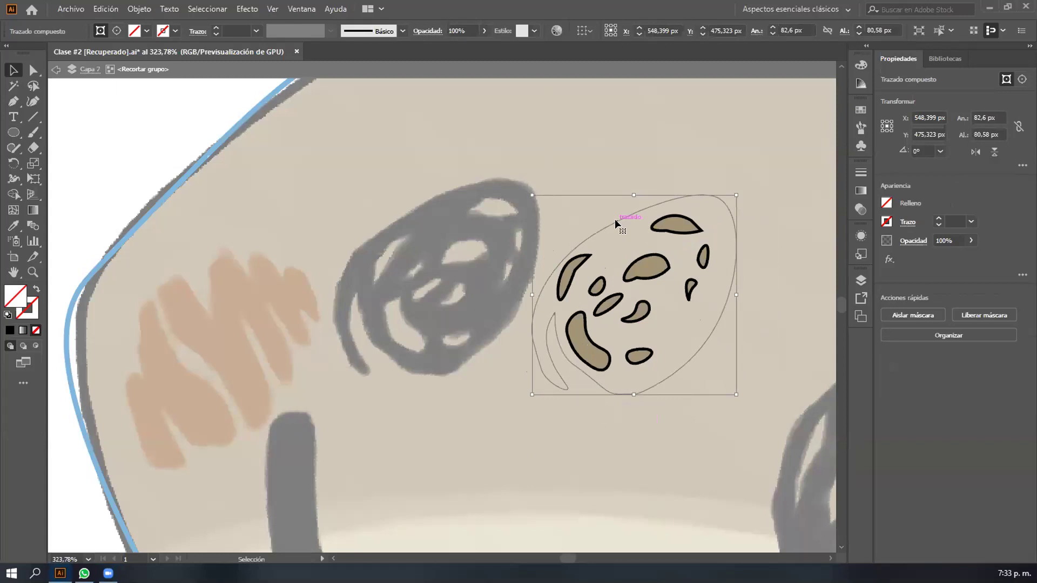
pyautogui.moveTo(626, 213); pyautogui.dragTo(618, 209)
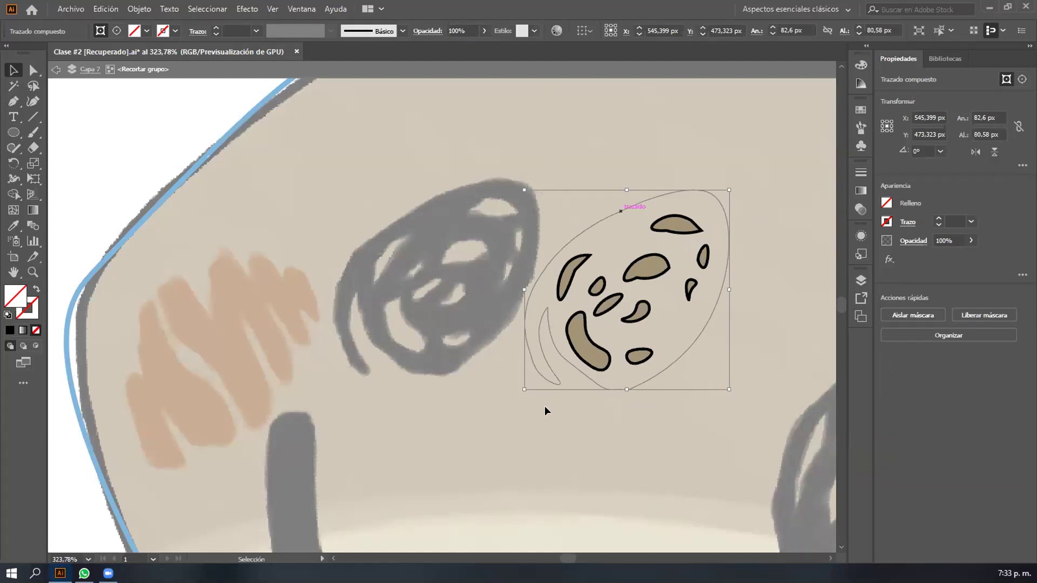
# Give the selected eye-shaped clipping path a black stroke.
pyautogui.click(33, 273)
pyautogui.moveTo(219, 278); pyautogui.dragTo(247, 278)
pyautogui.keyDown('alt'); pyautogui.click(292, 318); pyautogui.keyUp('alt')
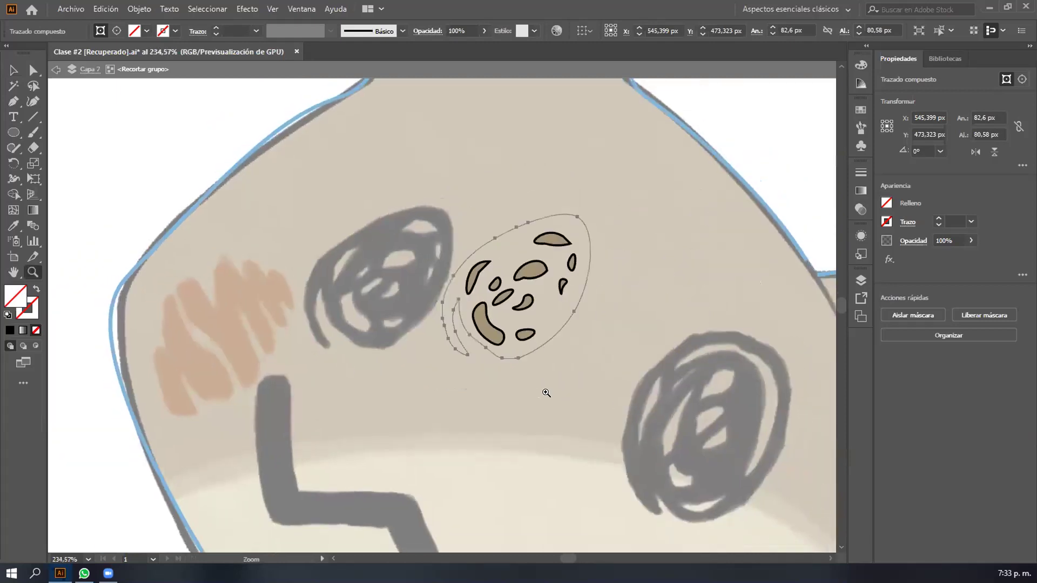
pyautogui.keyDown('alt'); pyautogui.click(643, 404); pyautogui.keyUp('alt')
pyautogui.scroll(-1, 643, 404)
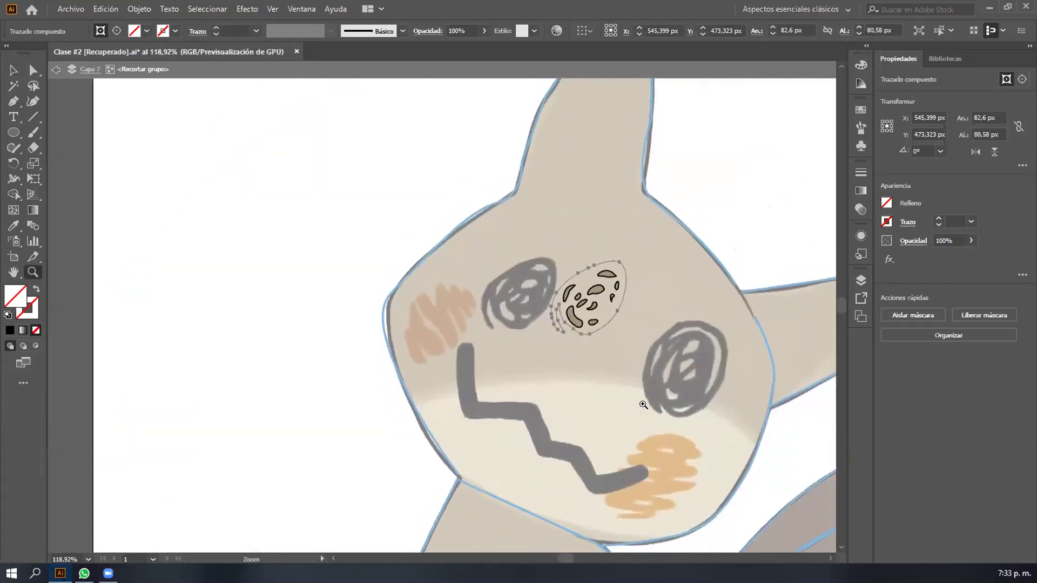
pyautogui.moveTo(425, 403); pyautogui.dragTo(703, 370)
pyautogui.moveTo(710, 332); pyautogui.dragTo(745, 327)
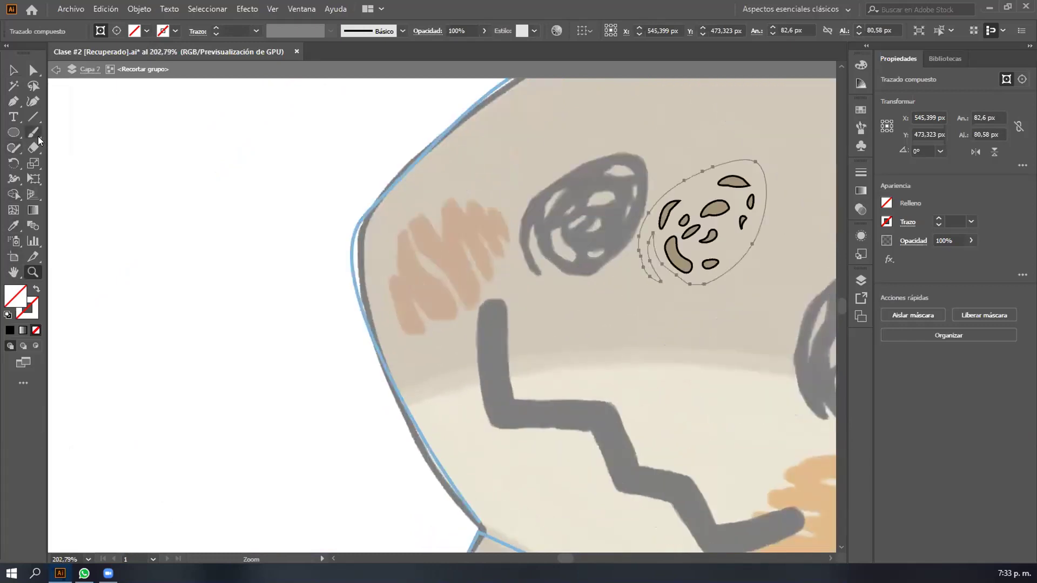
pyautogui.moveTo(39, 140)
pyautogui.mouseDown()
pyautogui.moveTo(78, 133)
pyautogui.moveTo(153, 143)
pyautogui.mouseUp()
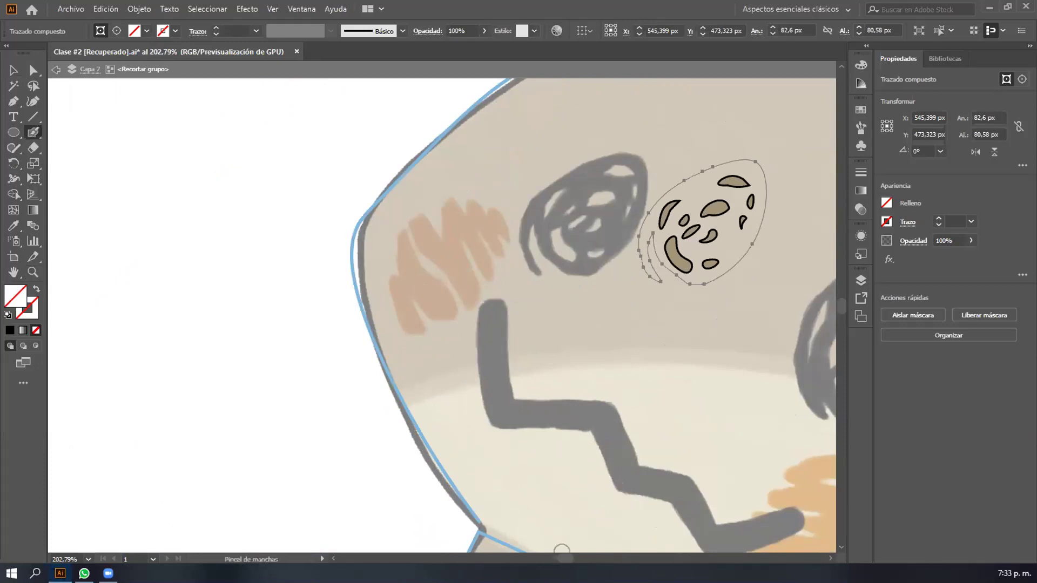
pyautogui.hscroll(2, 442, 245)
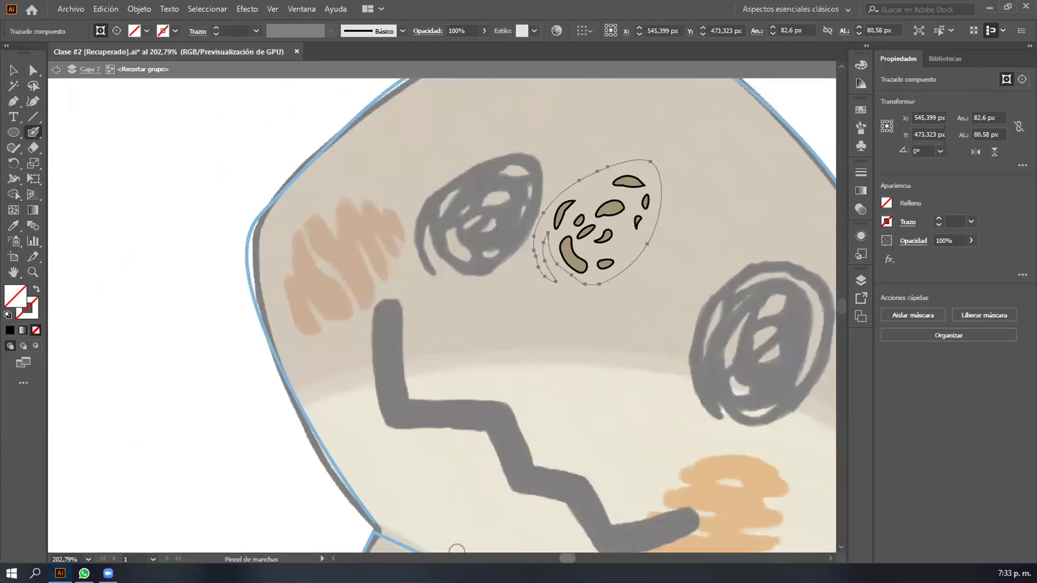
pyautogui.hscroll(6, 441, 245)
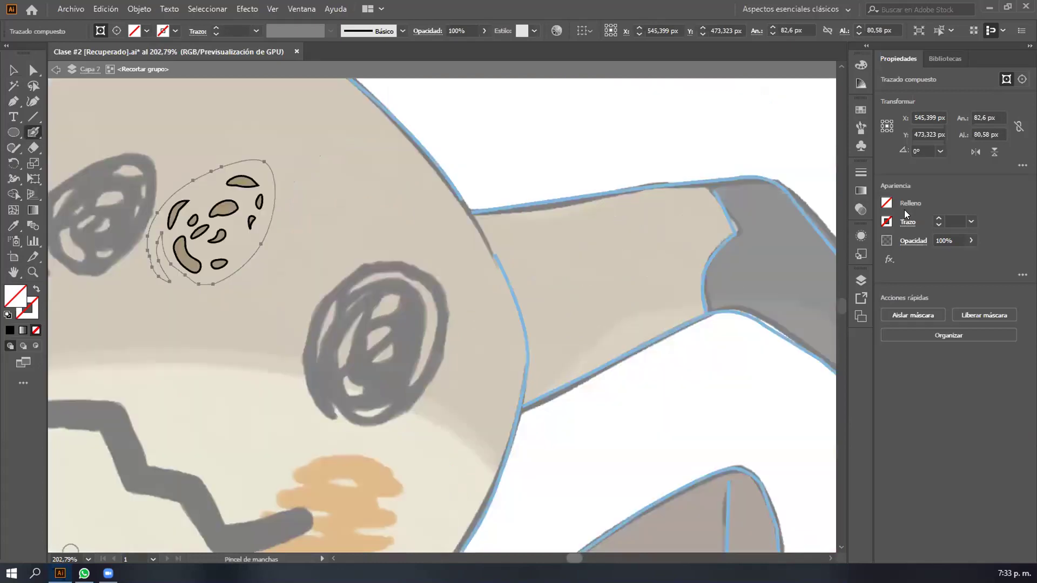
pyautogui.hscroll(-4, 442, 245)
pyautogui.click(887, 222)
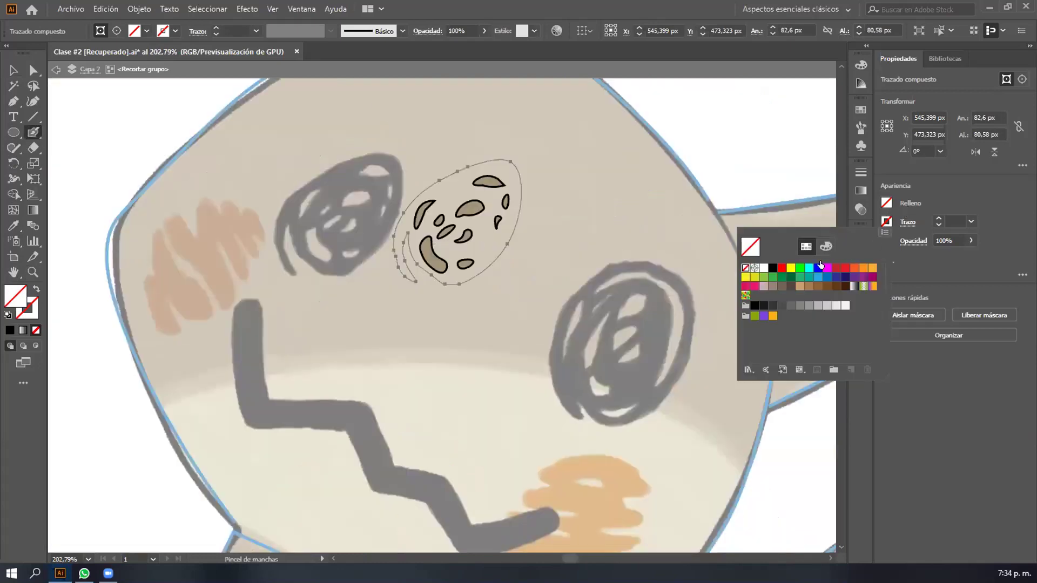
pyautogui.click(773, 267)
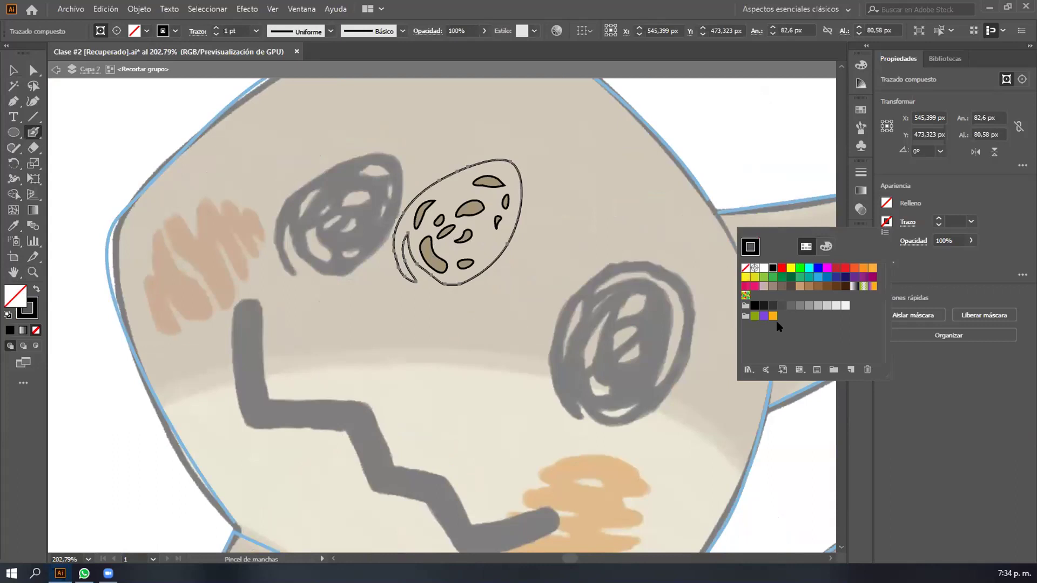
# Deselect the clipping path and exit isolation mode.
pyautogui.click(638, 192)
pyautogui.rightClick(582, 185)
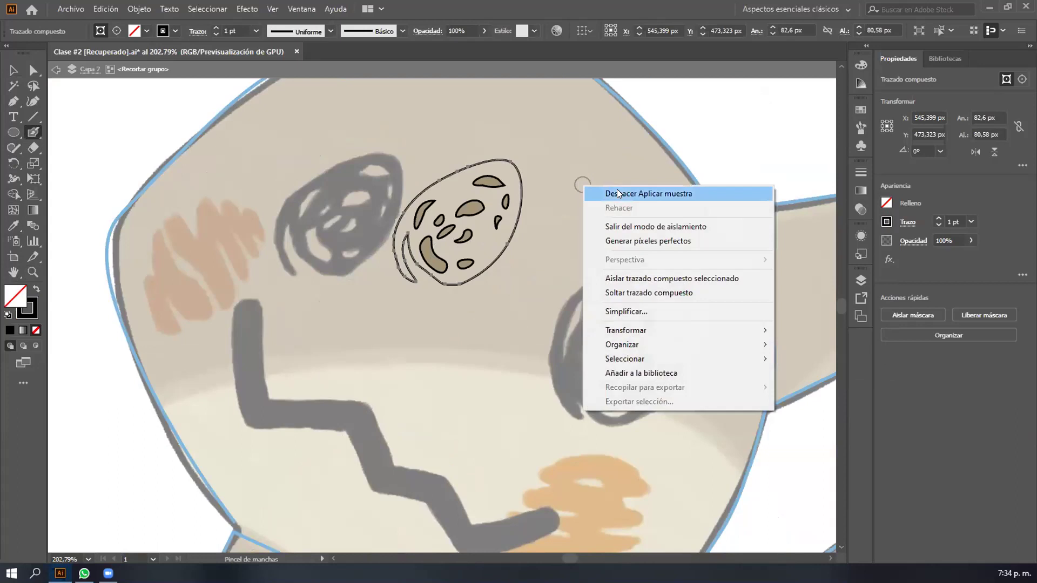
pyautogui.click(597, 158)
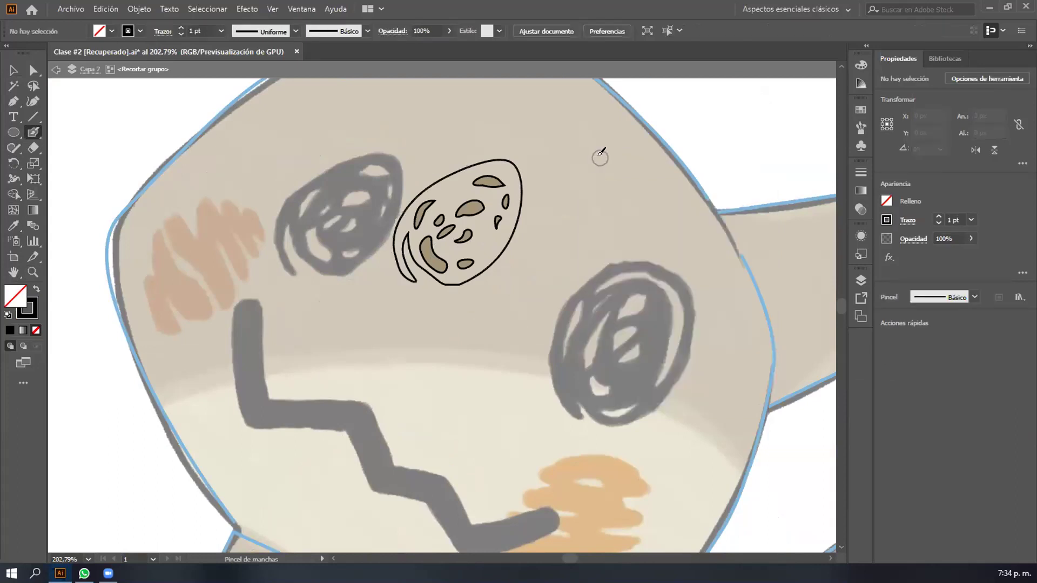
pyautogui.press('Escape')
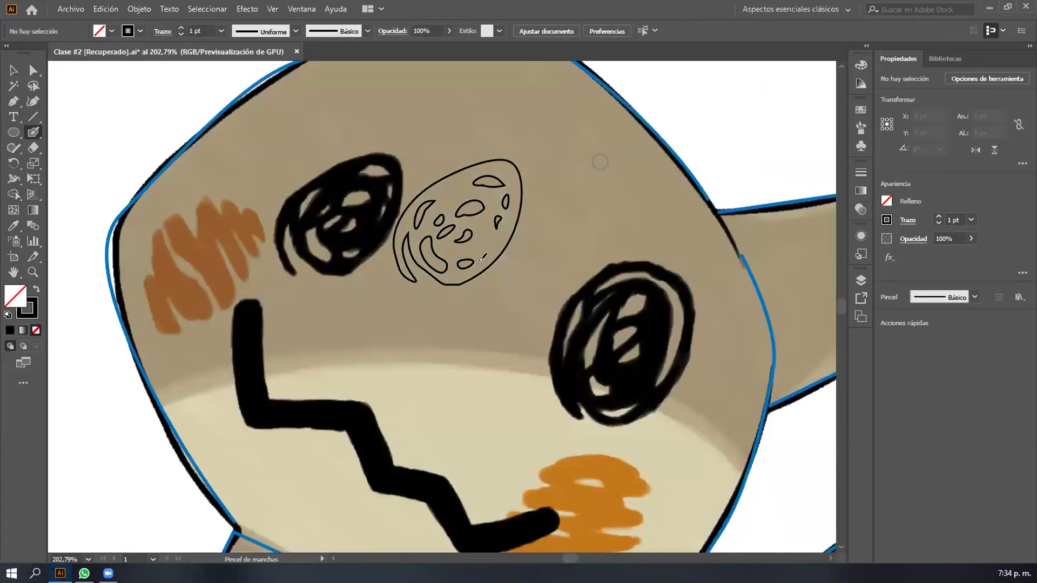
# Set the Blob Brush size to 5 pt in the tool's options.
pyautogui.scroll(2, 482, 258)
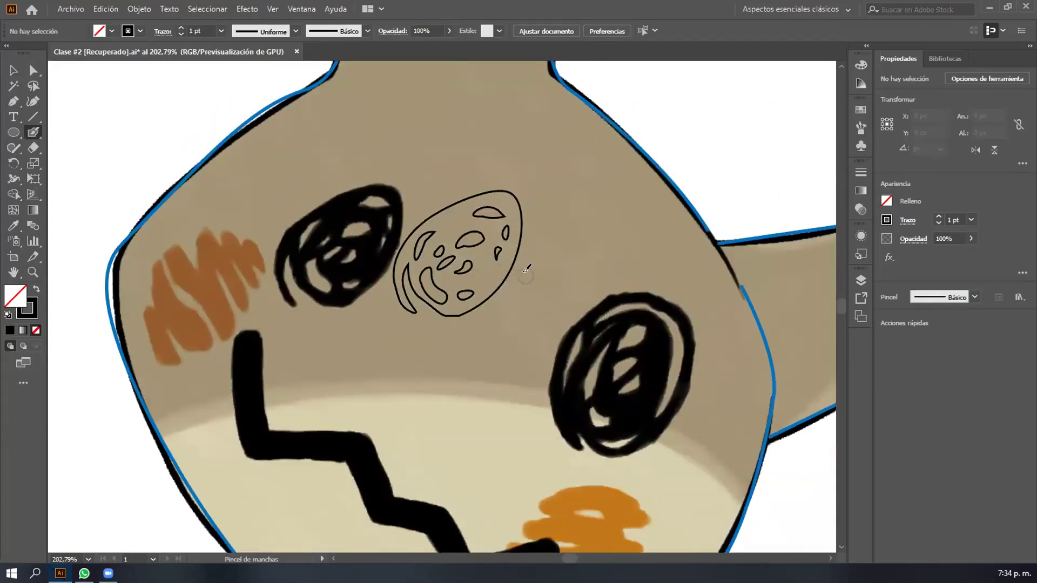
pyautogui.scroll(1, 526, 268)
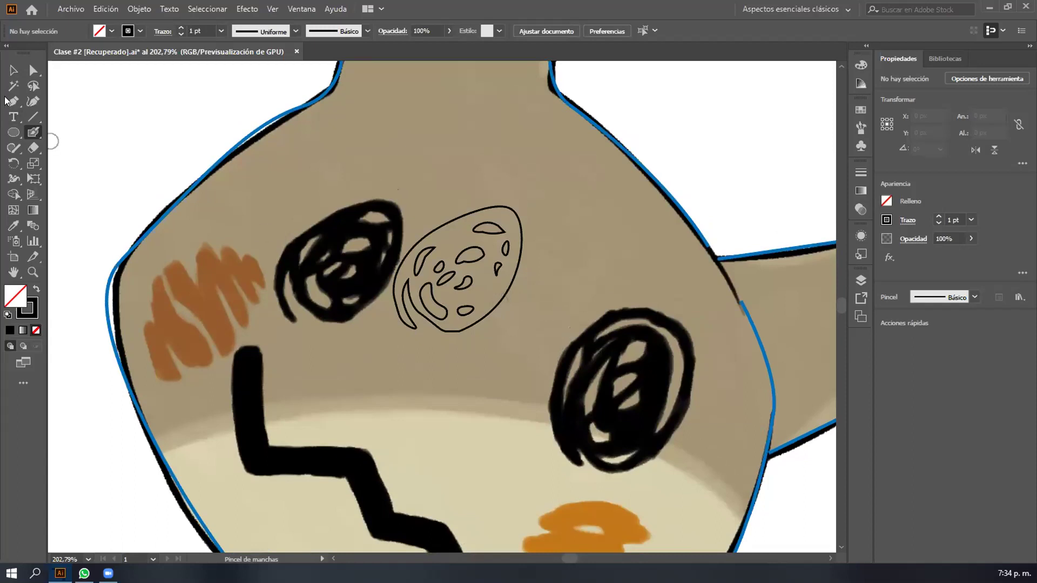
pyautogui.doubleClick(33, 135)
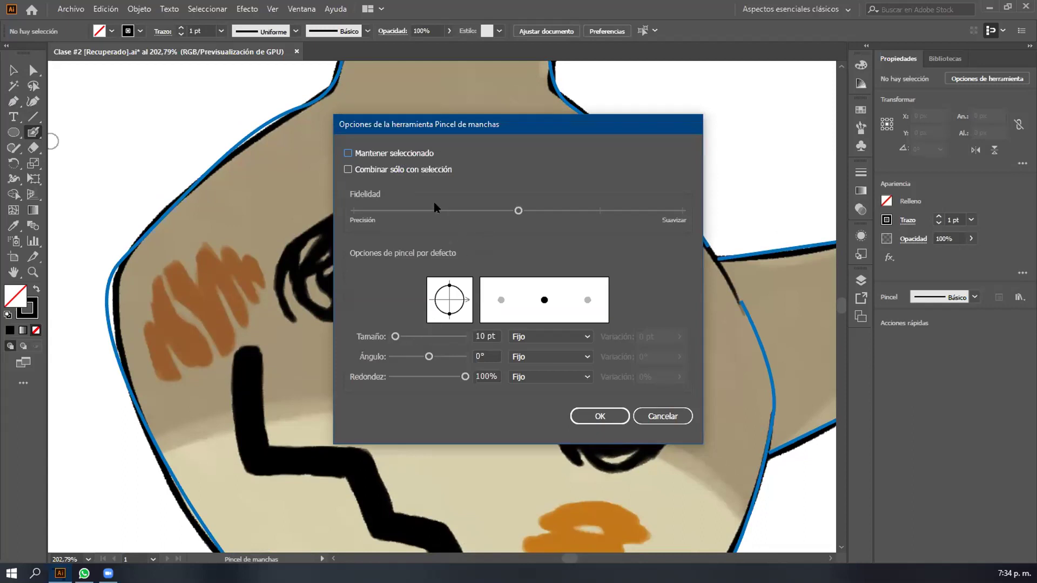
pyautogui.click(489, 337)
pyautogui.press('Left')
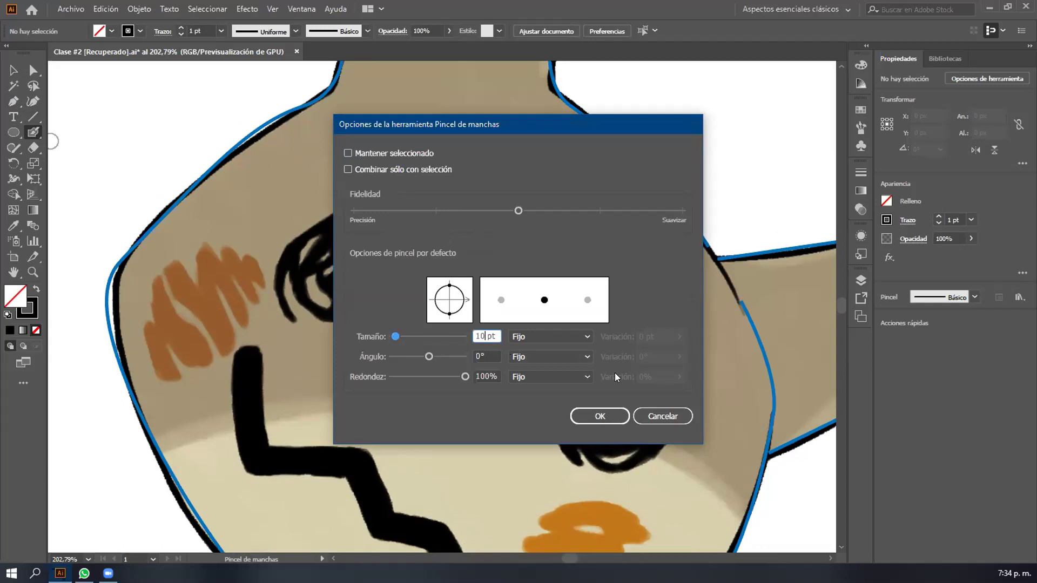
pyautogui.press('BackSpace')
pyautogui.press('BackSpace')
pyautogui.write('5')
pyautogui.click(601, 416)
pyautogui.moveTo(487, 269); pyautogui.dragTo(481, 278)
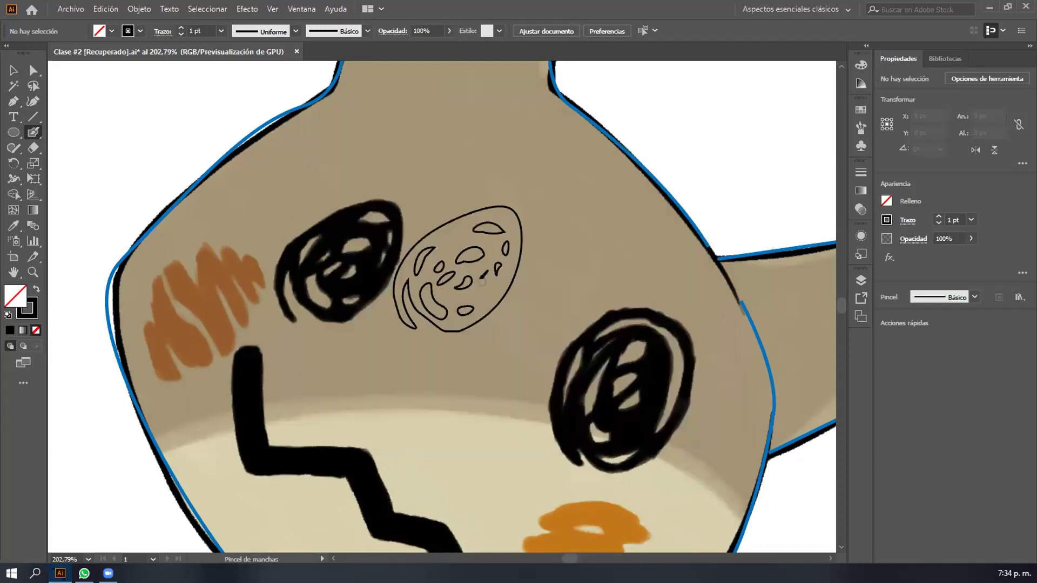
pyautogui.hotkey('ctrl', 'z')
pyautogui.moveTo(290, 316)
pyautogui.mouseDown()
pyautogui.moveTo(278, 287)
pyautogui.moveTo(285, 248)
pyautogui.moveTo(331, 213)
pyautogui.moveTo(385, 199)
pyautogui.moveTo(402, 224)
pyautogui.moveTo(373, 300)
pyautogui.moveTo(331, 311)
pyautogui.moveTo(295, 250)
pyautogui.moveTo(367, 204)
pyautogui.mouseUp()
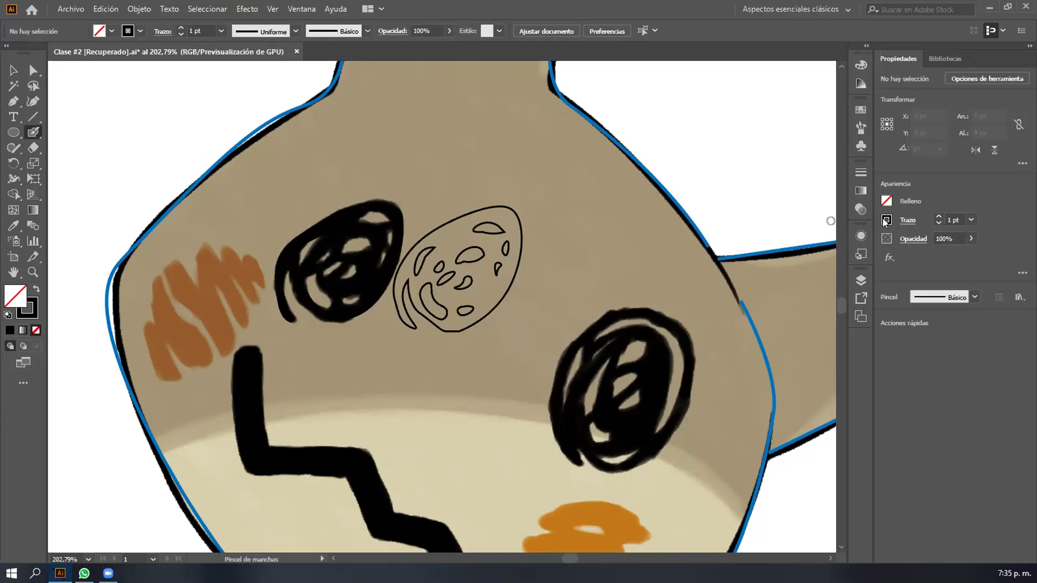
pyautogui.hotkey('ctrl', 'z')
pyautogui.hotkey('ctrl', 'z')
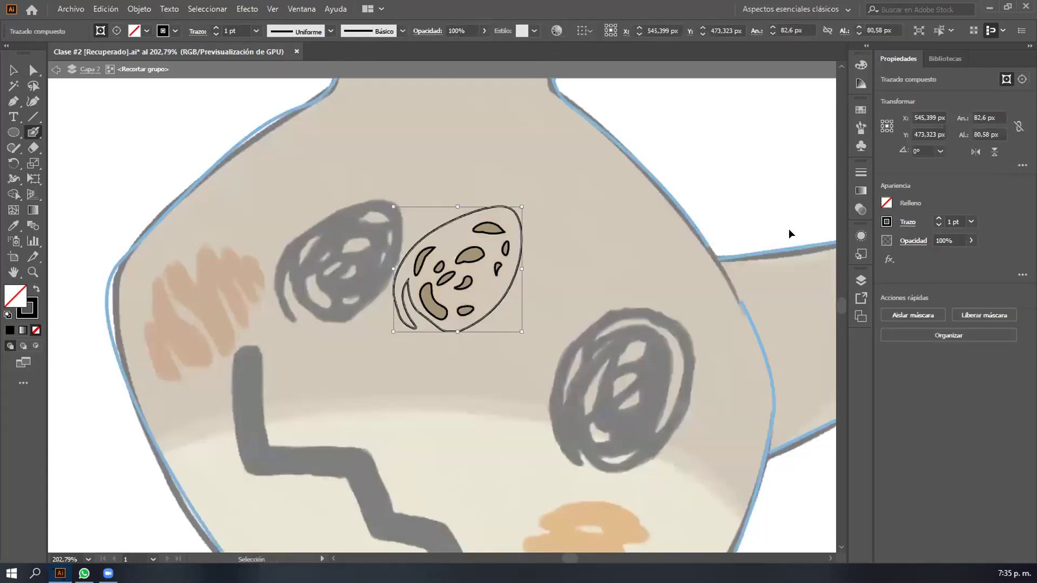
pyautogui.hotkey('ctrl', 'y')
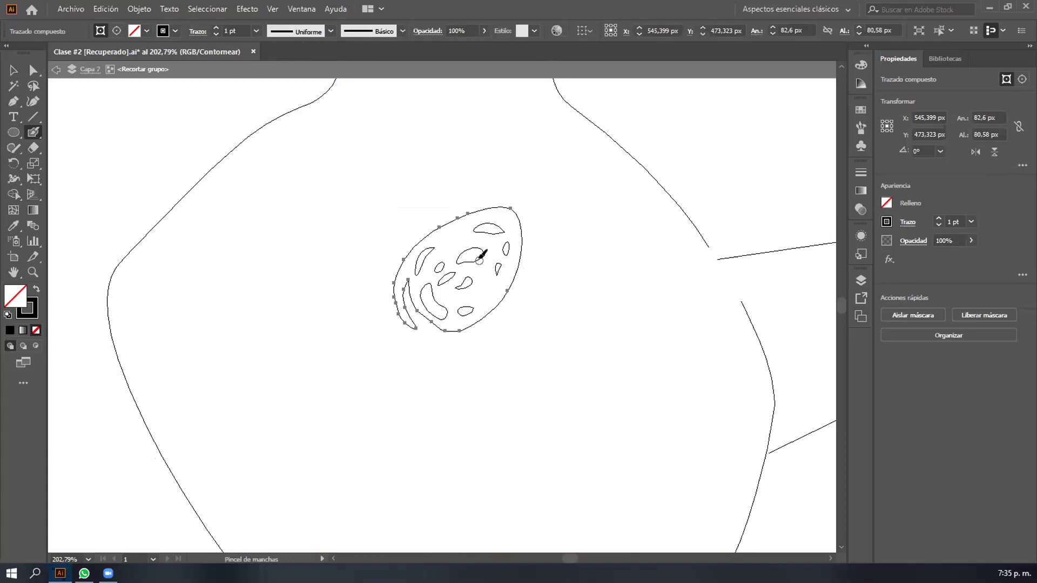
pyautogui.press('Escape')
pyautogui.hotkey('ctrl', 'y')
# Delete the outlined duplicate eye mask group between the two scribbled eyes.
pyautogui.press('v')
pyautogui.click(567, 185)
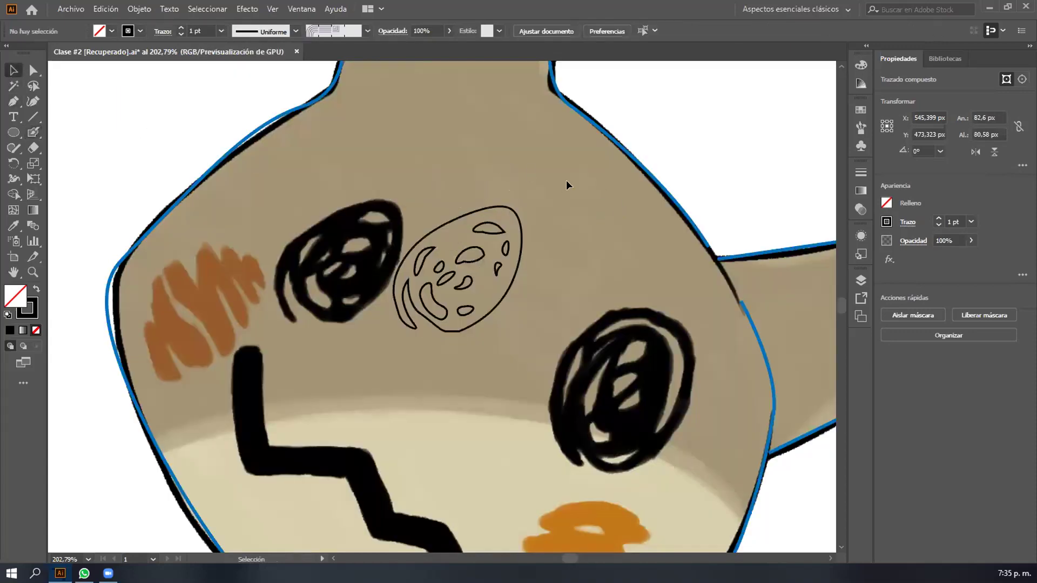
pyautogui.click(392, 334)
pyautogui.press('Delete')
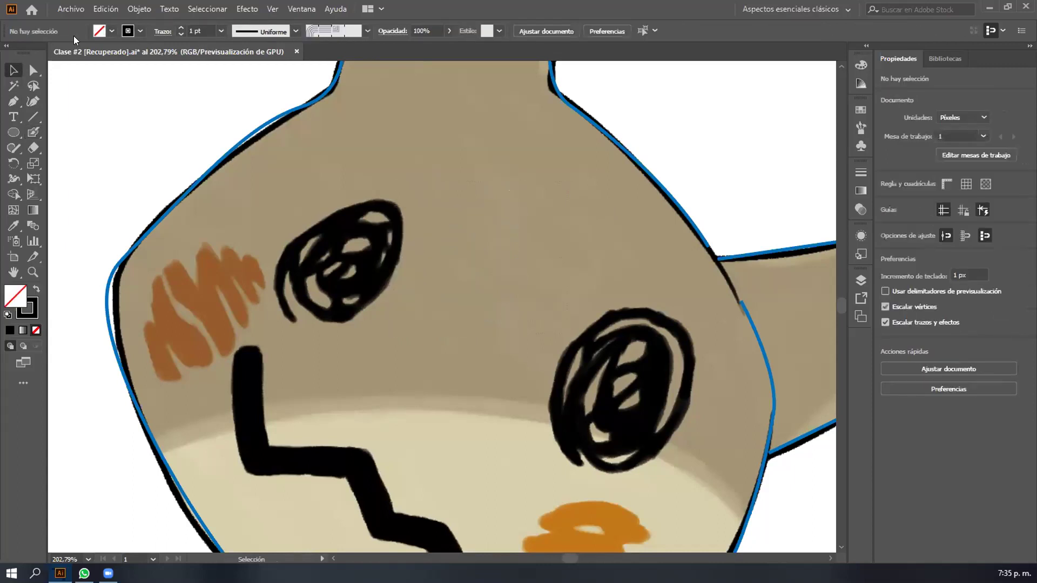
# Ready the Blob Brush at 5 pt and give it a blue stroke colour.
pyautogui.doubleClick(34, 132)
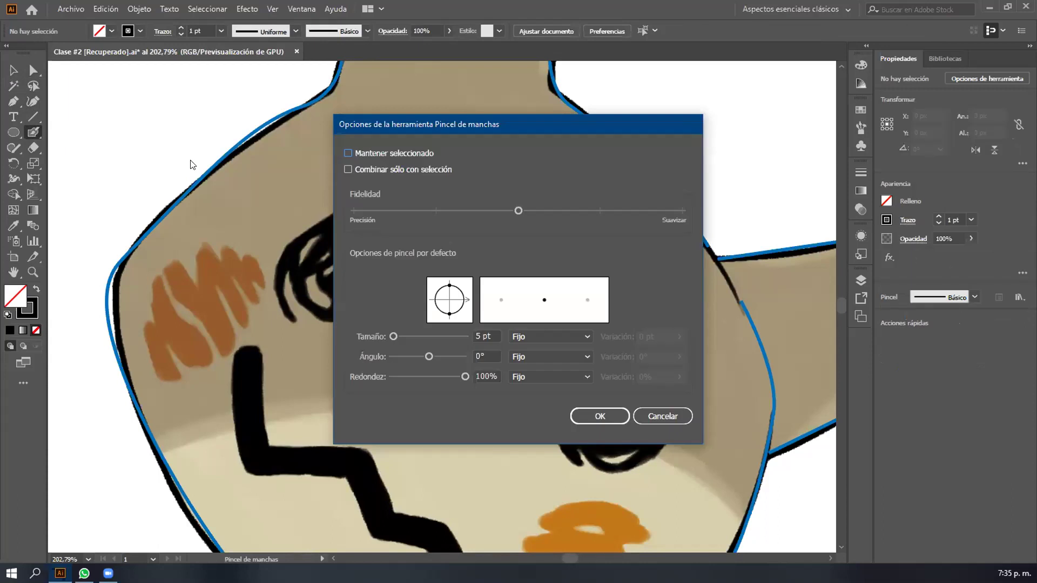
pyautogui.click(590, 416)
pyautogui.click(886, 220)
pyautogui.click(886, 220)
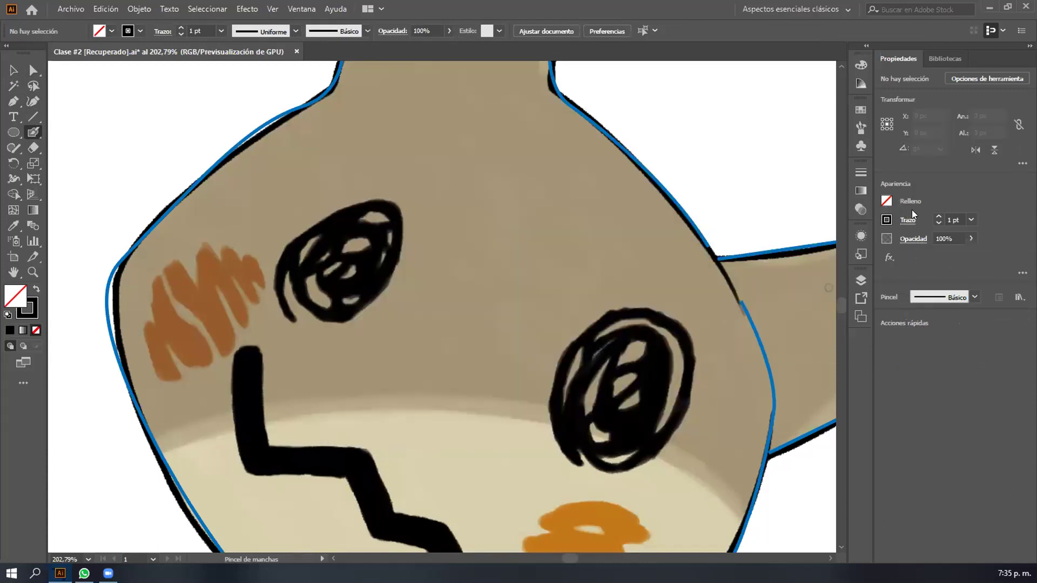
pyautogui.click(886, 220)
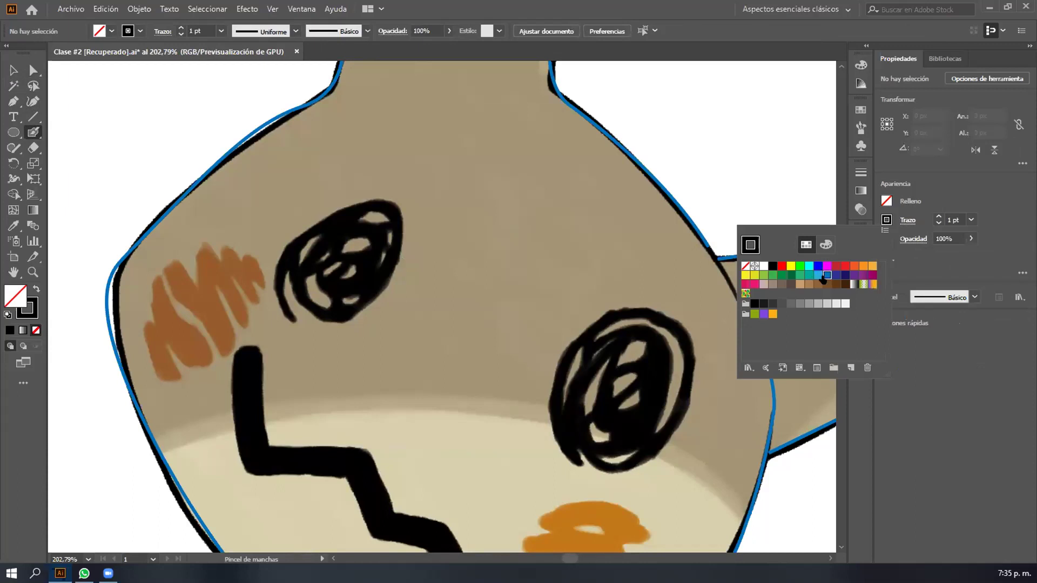
pyautogui.click(827, 275)
# Trace the left scribbled eye in blue with the Blob Brush, about 82 by 78 px.
pyautogui.click(288, 318)
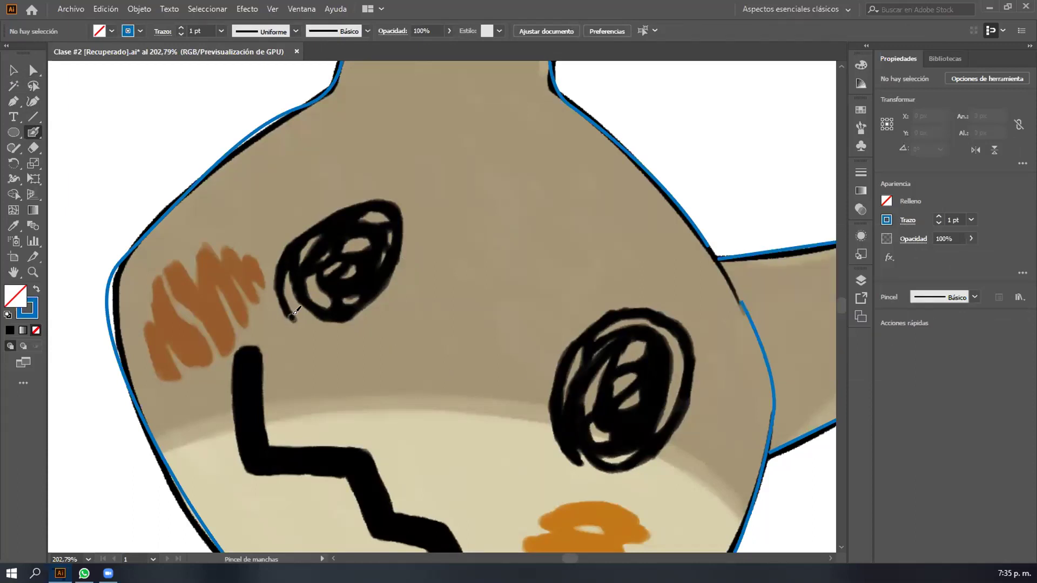
pyautogui.moveTo(293, 316)
pyautogui.mouseDown()
pyautogui.moveTo(280, 266)
pyautogui.moveTo(291, 246)
pyautogui.moveTo(338, 210)
pyautogui.moveTo(389, 202)
pyautogui.moveTo(399, 223)
pyautogui.moveTo(394, 258)
pyautogui.moveTo(367, 303)
pyautogui.moveTo(330, 311)
pyautogui.mouseUp()
pyautogui.moveTo(312, 296)
pyautogui.mouseDown()
pyautogui.moveTo(299, 243)
pyautogui.moveTo(324, 221)
pyautogui.moveTo(397, 230)
pyautogui.moveTo(393, 261)
pyautogui.moveTo(359, 290)
pyautogui.moveTo(321, 278)
pyautogui.moveTo(320, 237)
pyautogui.moveTo(374, 219)
pyautogui.moveTo(375, 259)
pyautogui.moveTo(333, 242)
pyautogui.moveTo(373, 230)
pyautogui.moveTo(376, 262)
pyautogui.moveTo(348, 227)
pyautogui.moveTo(368, 226)
pyautogui.moveTo(381, 242)
pyautogui.moveTo(375, 263)
pyautogui.moveTo(346, 281)
pyautogui.moveTo(335, 278)
pyautogui.moveTo(357, 249)
pyautogui.moveTo(391, 252)
pyautogui.moveTo(382, 281)
pyautogui.moveTo(354, 305)
pyautogui.moveTo(341, 308)
pyautogui.moveTo(317, 265)
pyautogui.moveTo(308, 268)
pyautogui.moveTo(311, 250)
pyautogui.moveTo(322, 267)
pyautogui.moveTo(340, 246)
pyautogui.moveTo(291, 258)
pyautogui.moveTo(302, 302)
pyautogui.moveTo(298, 249)
pyautogui.moveTo(309, 298)
pyautogui.moveTo(296, 262)
pyautogui.mouseUp()
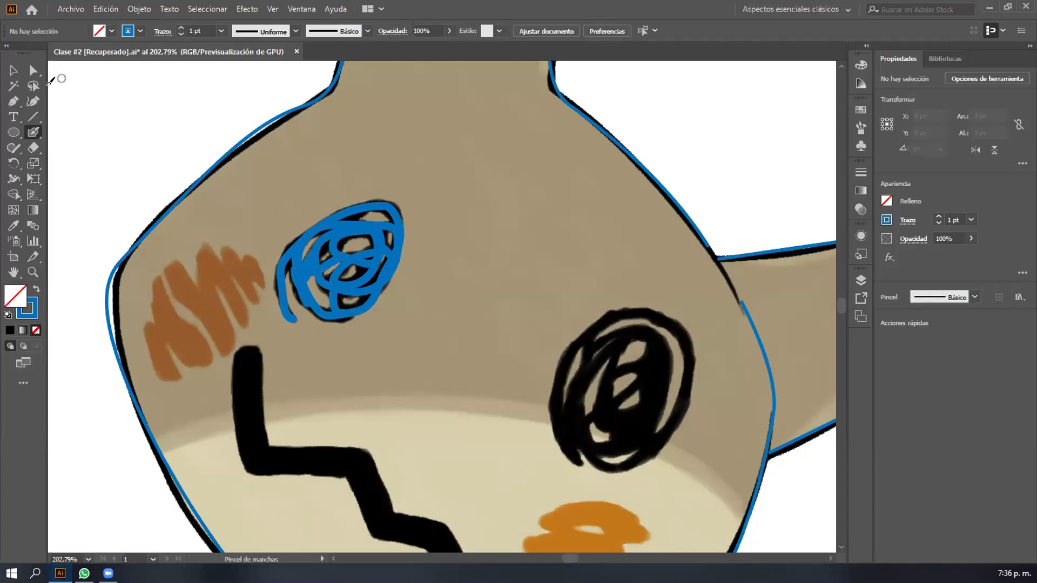
# Change the fill of the traced left eye scribble to black.
pyautogui.click(13, 70)
pyautogui.click(344, 238)
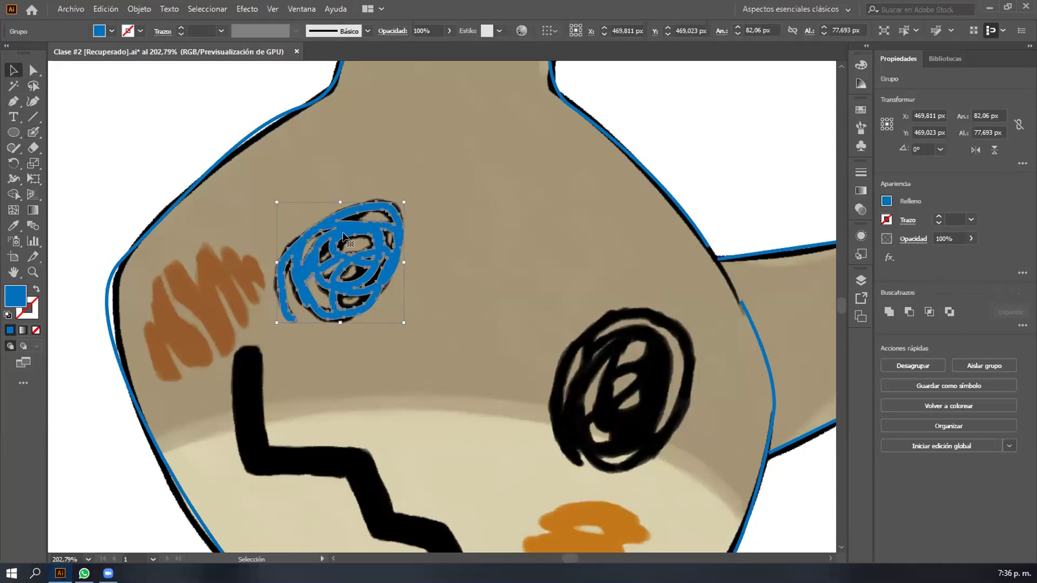
pyautogui.click(886, 202)
pyautogui.click(773, 248)
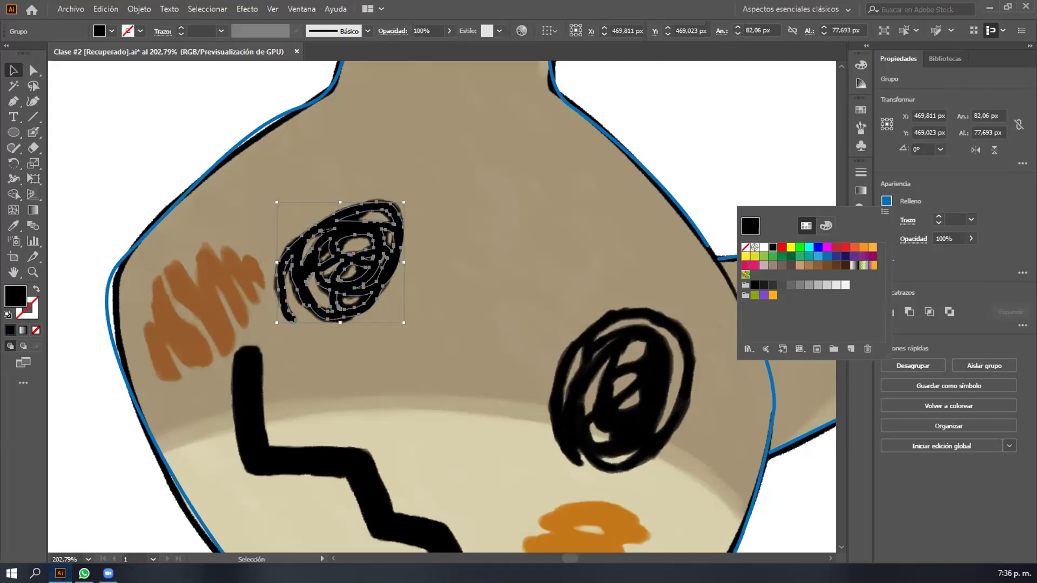
pyautogui.click(341, 229)
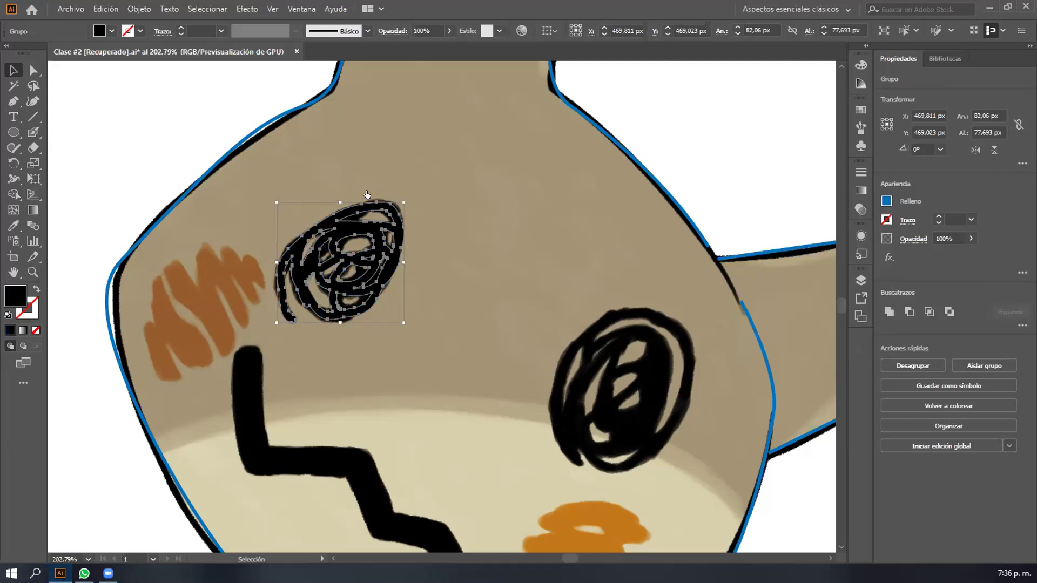
# Move the traced scribble up and to the right of the reference eye and set its stroke weight to 3 pt.
pyautogui.moveTo(342, 238); pyautogui.dragTo(455, 149)
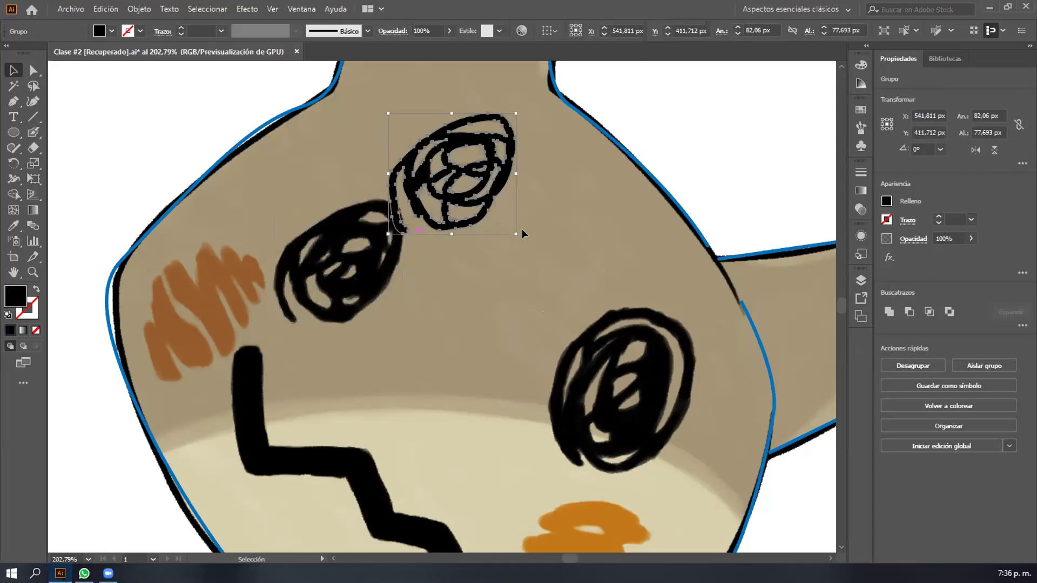
pyautogui.click(504, 221)
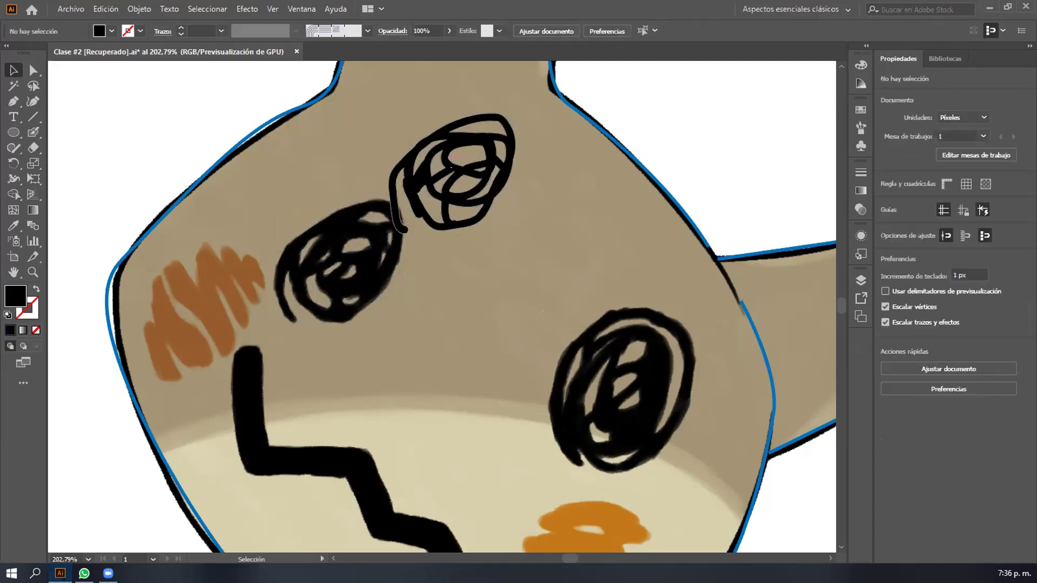
pyautogui.click(458, 145)
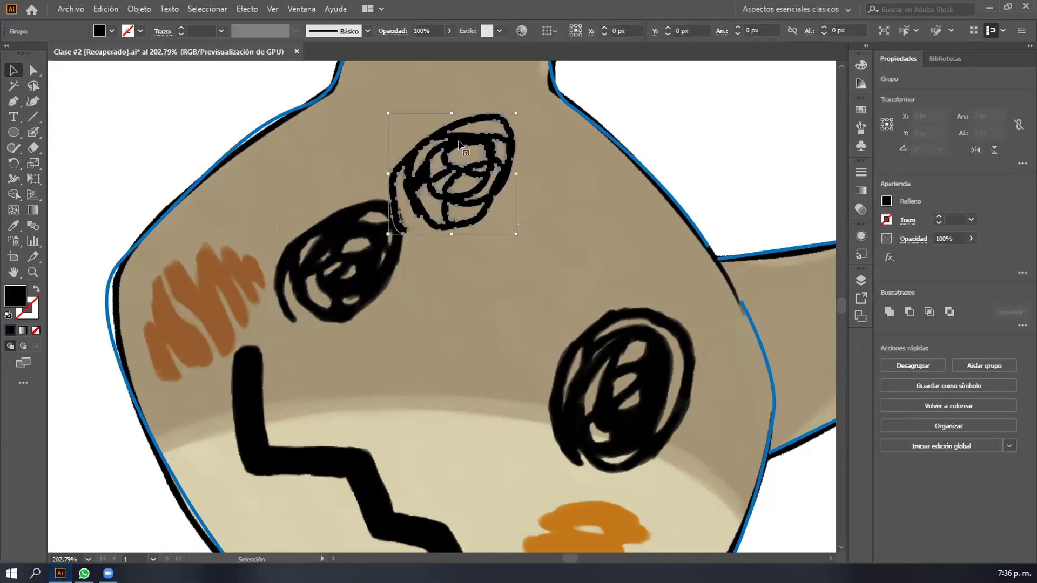
pyautogui.click(886, 221)
pyautogui.click(973, 219)
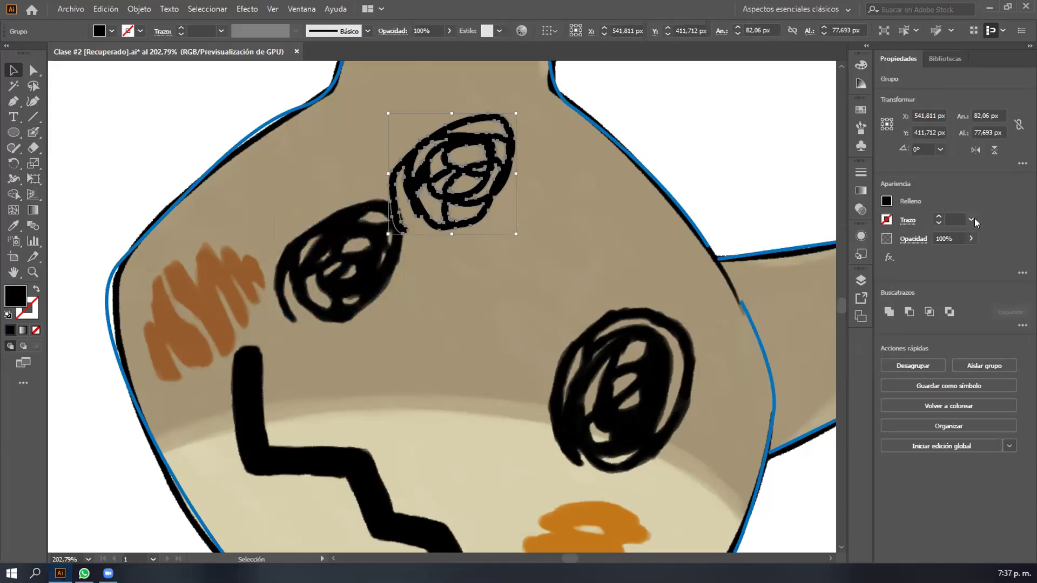
pyautogui.click(971, 218)
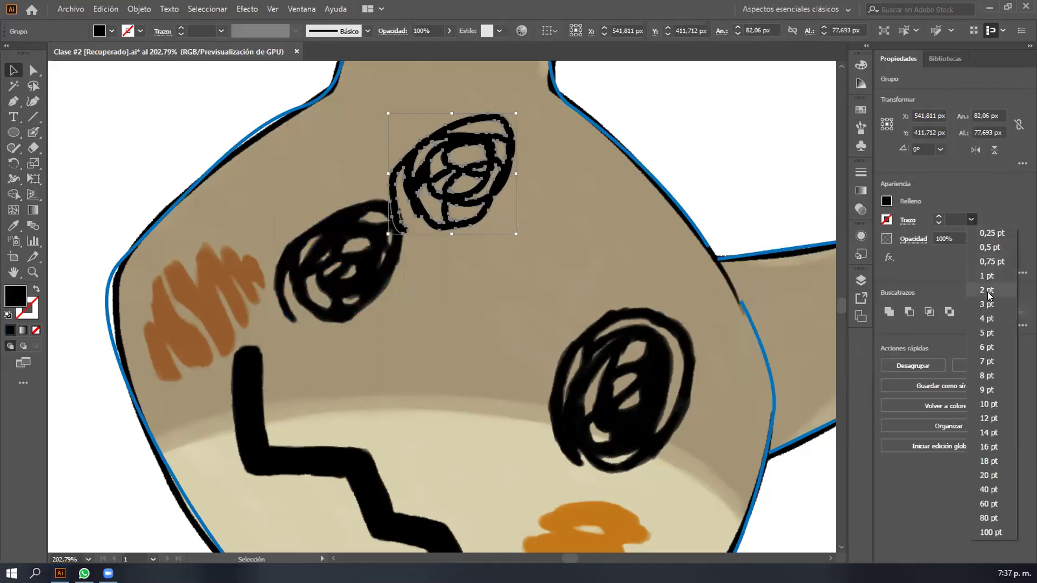
pyautogui.click(987, 331)
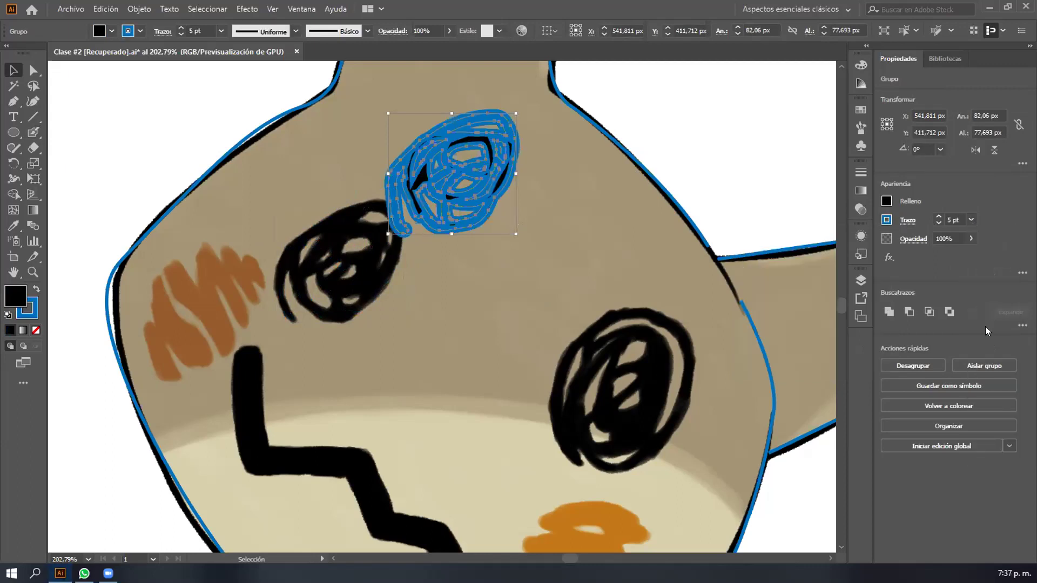
pyautogui.click(970, 220)
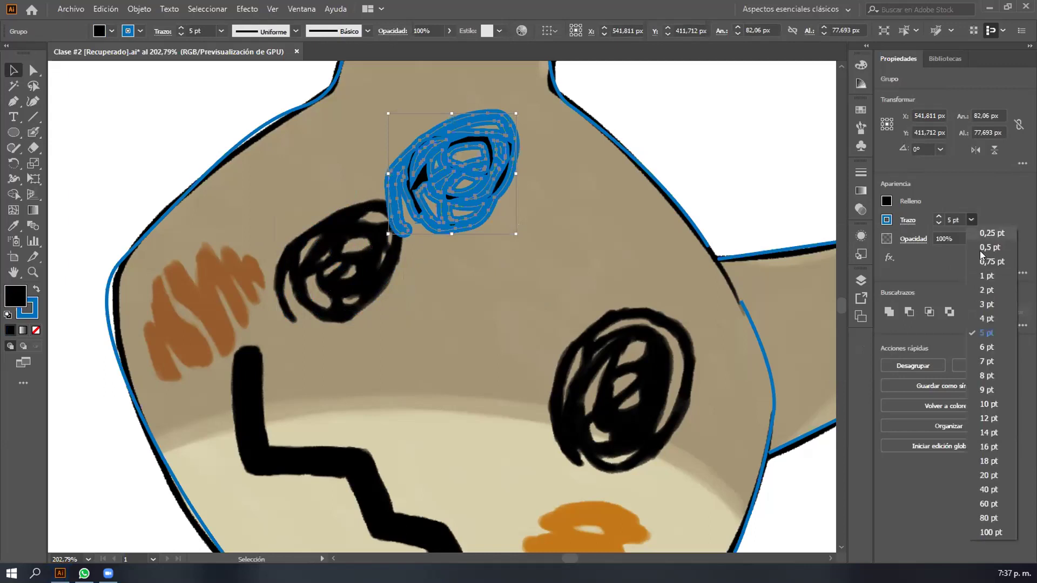
pyautogui.click(987, 304)
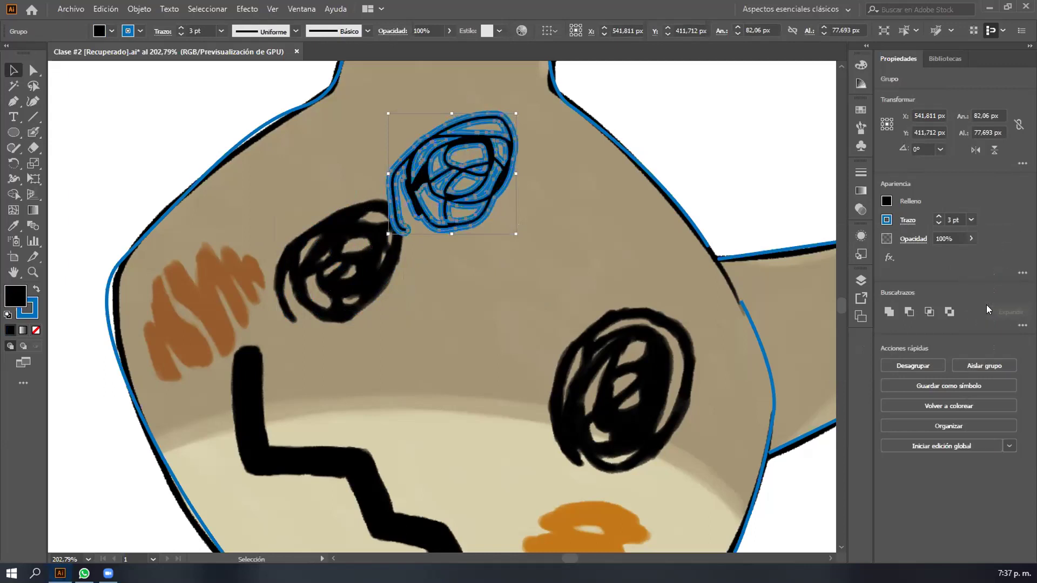
pyautogui.click(608, 208)
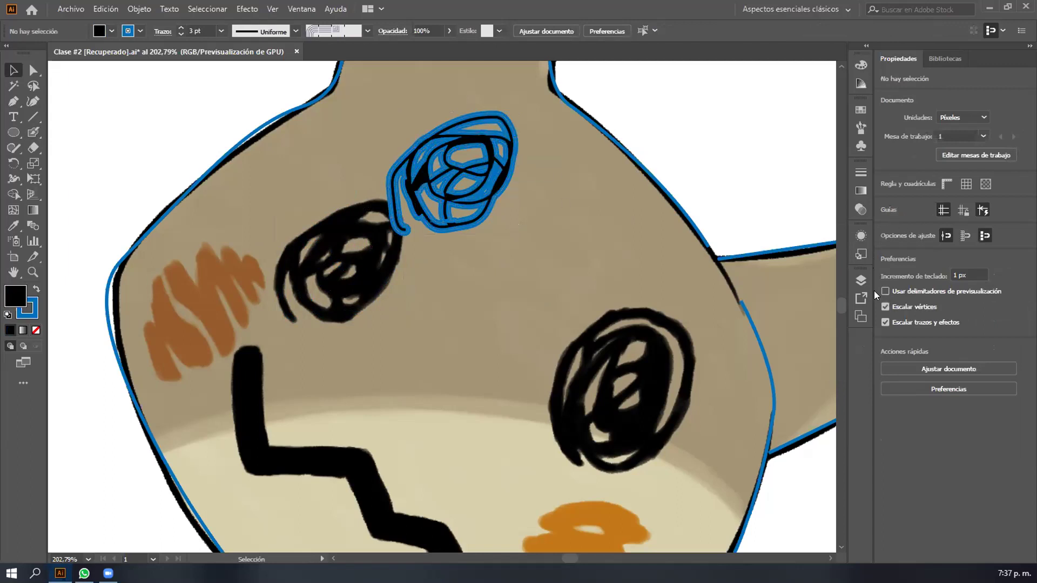
# Change the traced scribble's stroke colour to black.
pyautogui.click(494, 156)
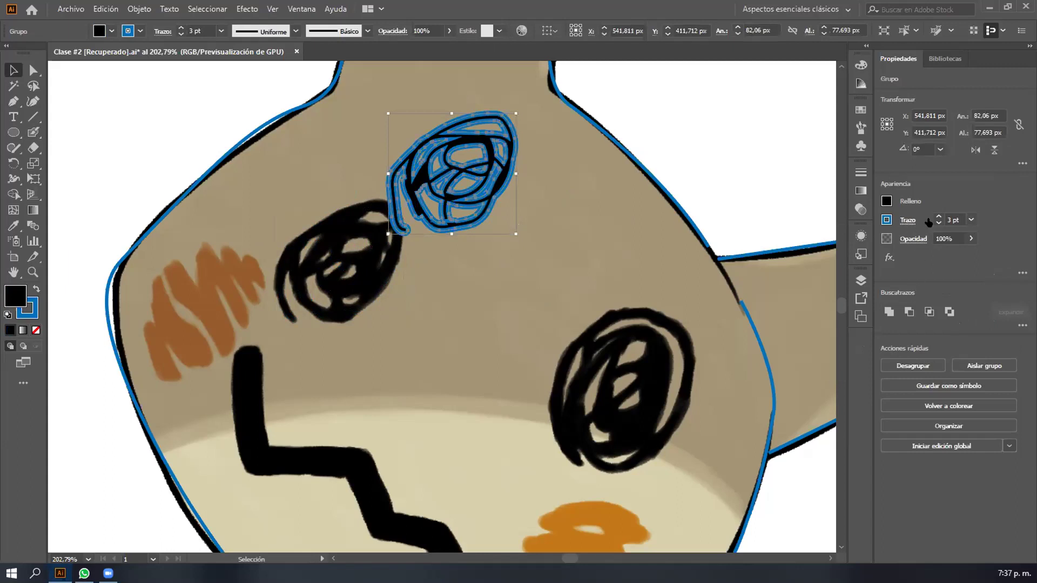
pyautogui.click(886, 220)
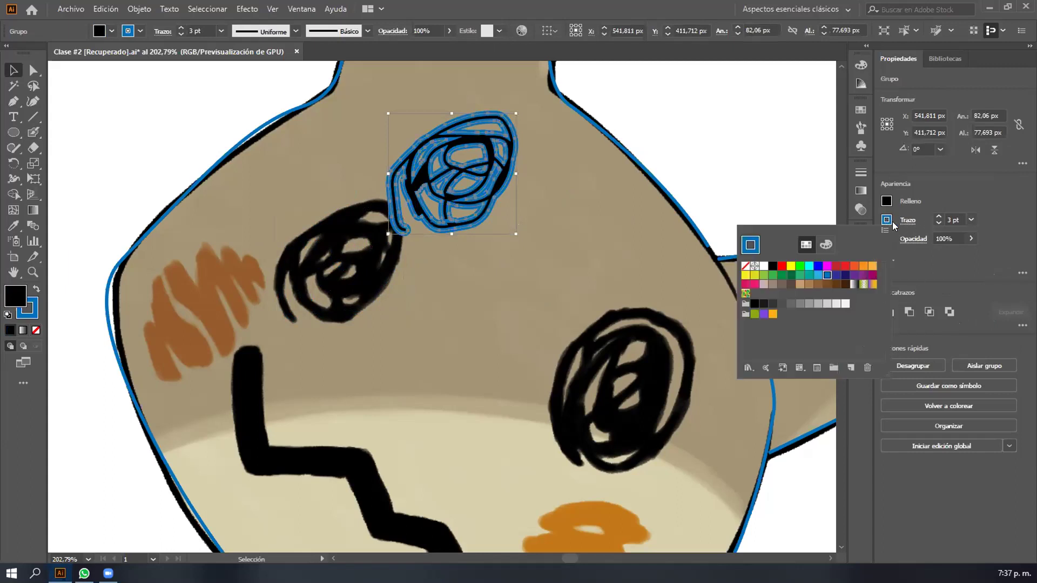
pyautogui.click(773, 266)
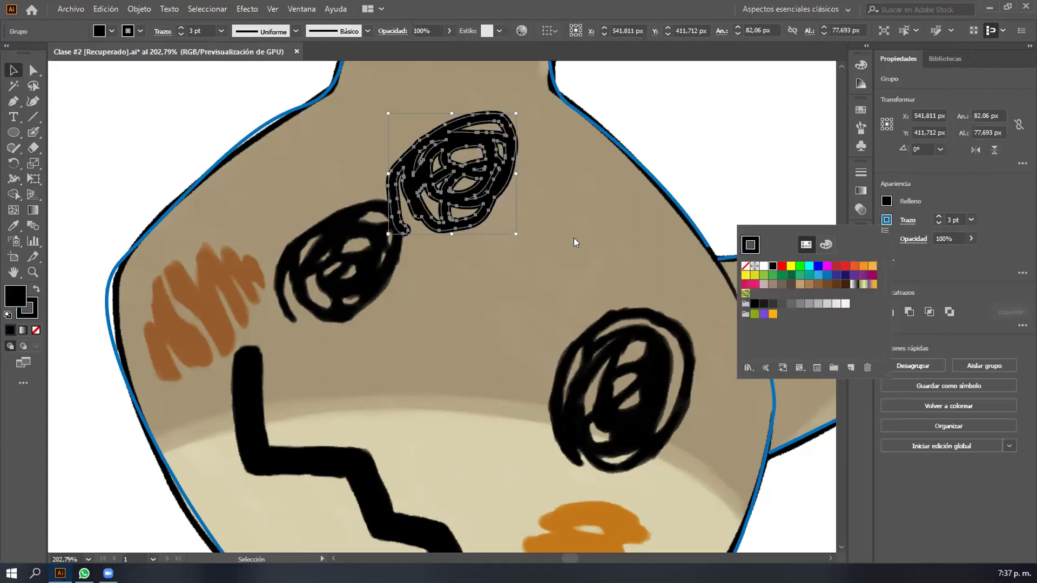
pyautogui.click(491, 213)
# Shift the thickened scribble around beside the reference eye, then place it back over the left eye.
pyautogui.moveTo(516, 225); pyautogui.dragTo(555, 241)
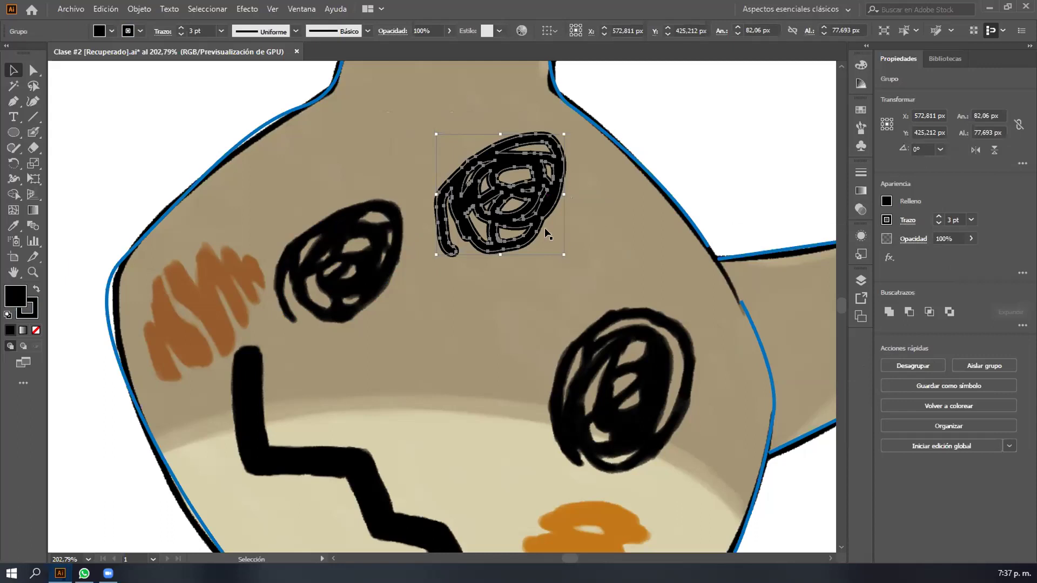
pyautogui.click(545, 228)
pyautogui.moveTo(499, 174)
pyautogui.mouseDown()
pyautogui.moveTo(514, 182)
pyautogui.moveTo(480, 172)
pyautogui.moveTo(464, 142)
pyautogui.moveTo(493, 160)
pyautogui.mouseUp()
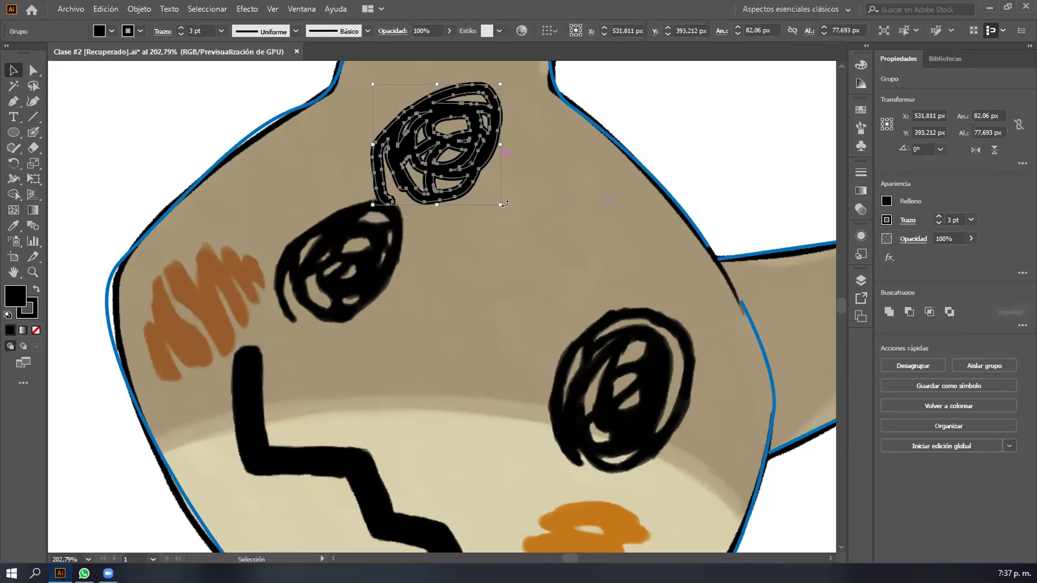
pyautogui.moveTo(484, 167); pyautogui.dragTo(534, 216)
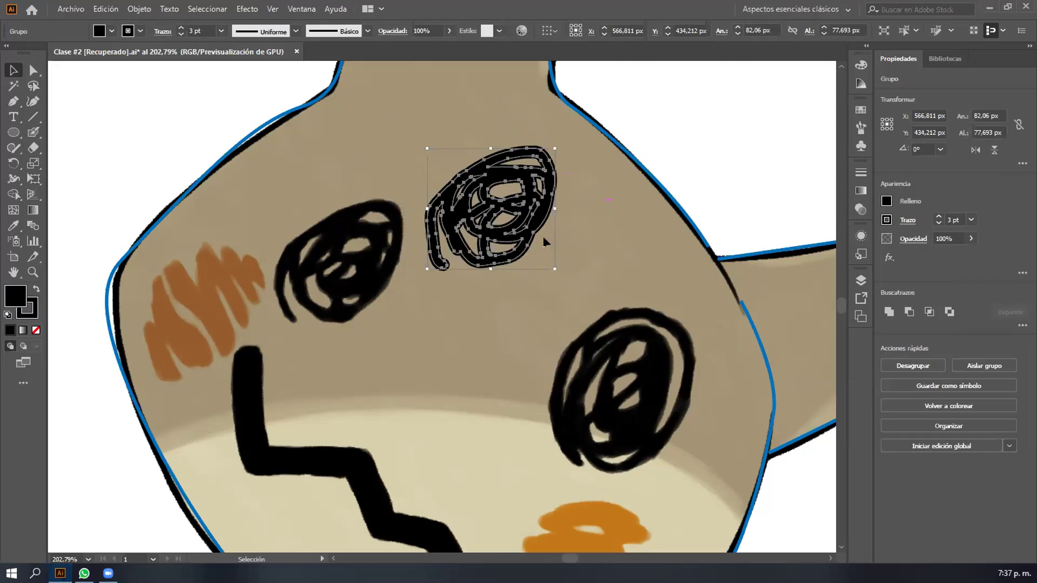
pyautogui.moveTo(514, 238); pyautogui.dragTo(385, 272)
pyautogui.scroll(-10, 449, 295)
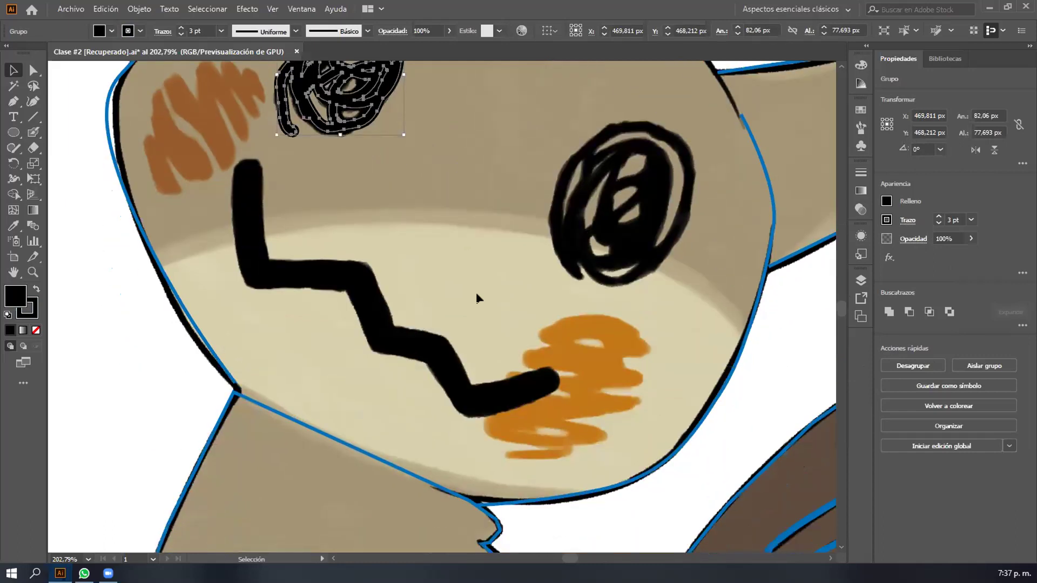
pyautogui.scroll(-3, 446, 333)
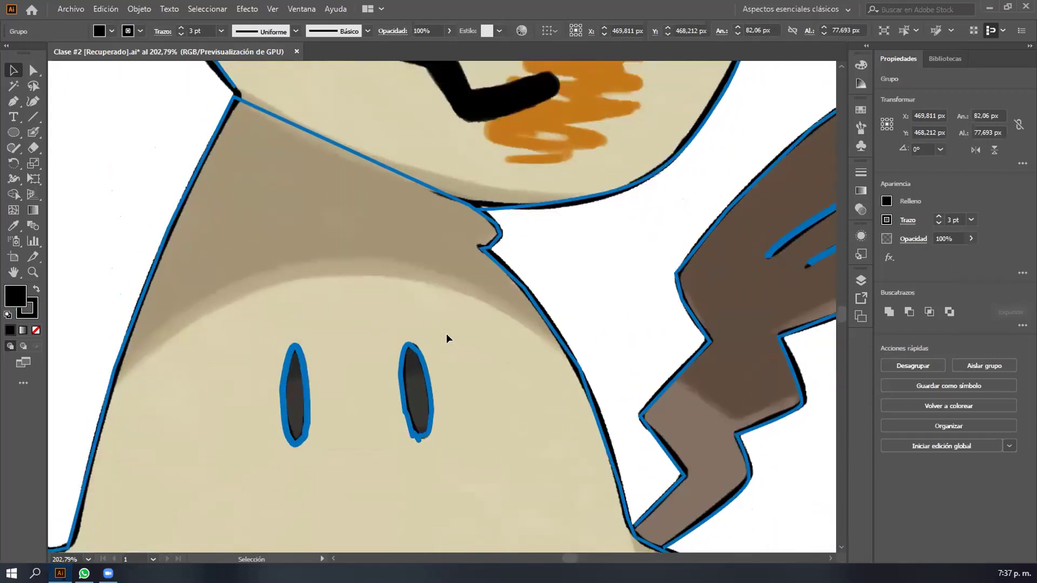
pyautogui.scroll(8, 448, 333)
pyautogui.scroll(5, 450, 332)
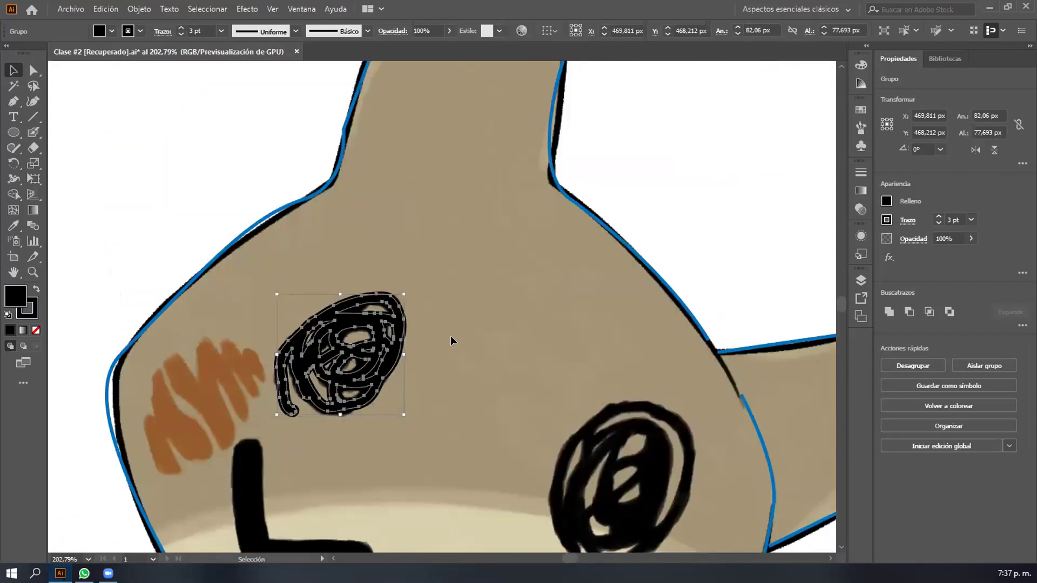
pyautogui.scroll(-2, 448, 324)
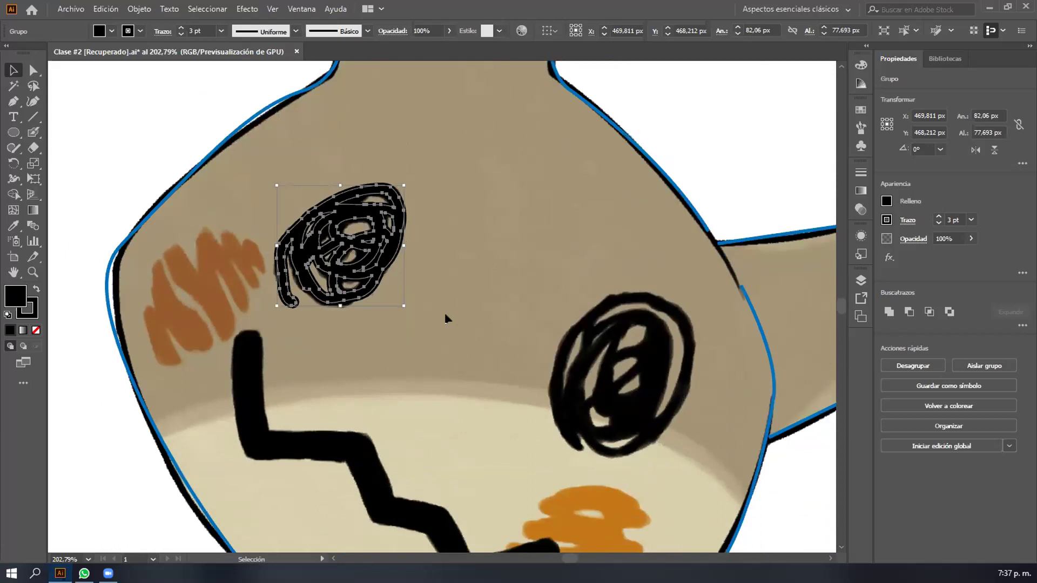
pyautogui.scroll(-1, 388, 260)
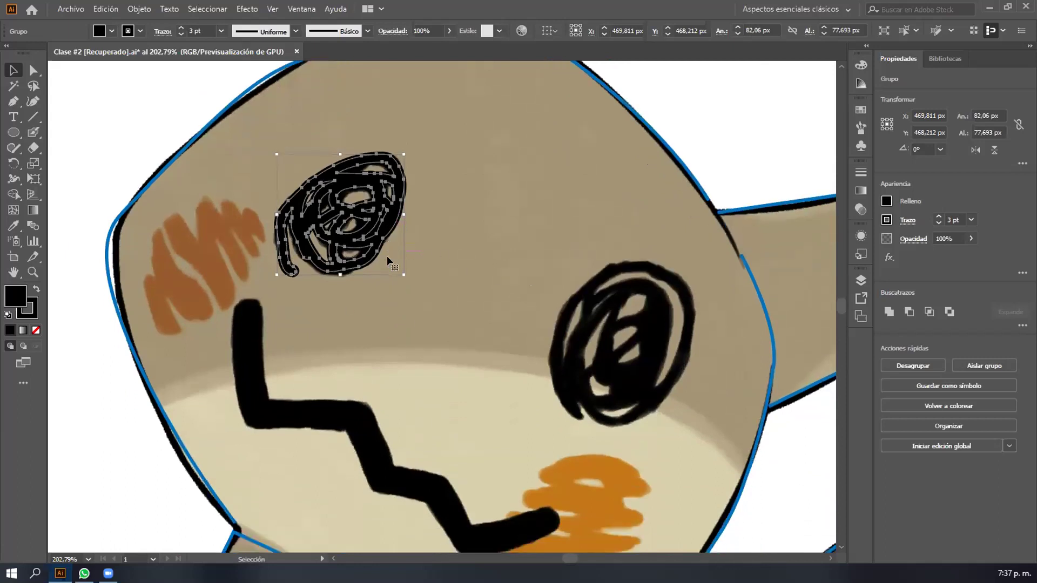
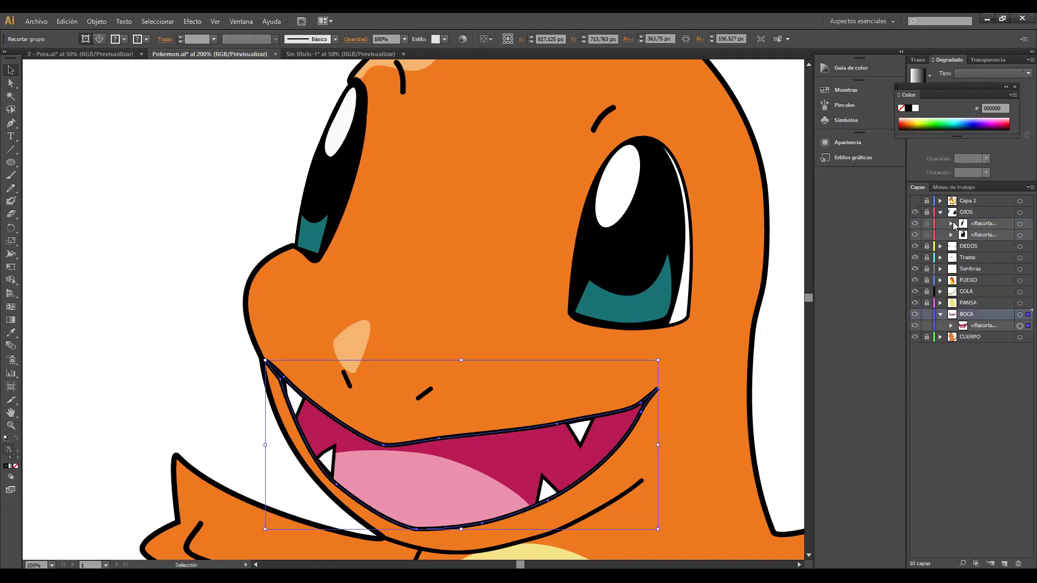
# Expand the eye clipping groups in the OJOS layer, deselect the mouth, and view the whole Charmander at 50% zoom.
pyautogui.click(951, 280)
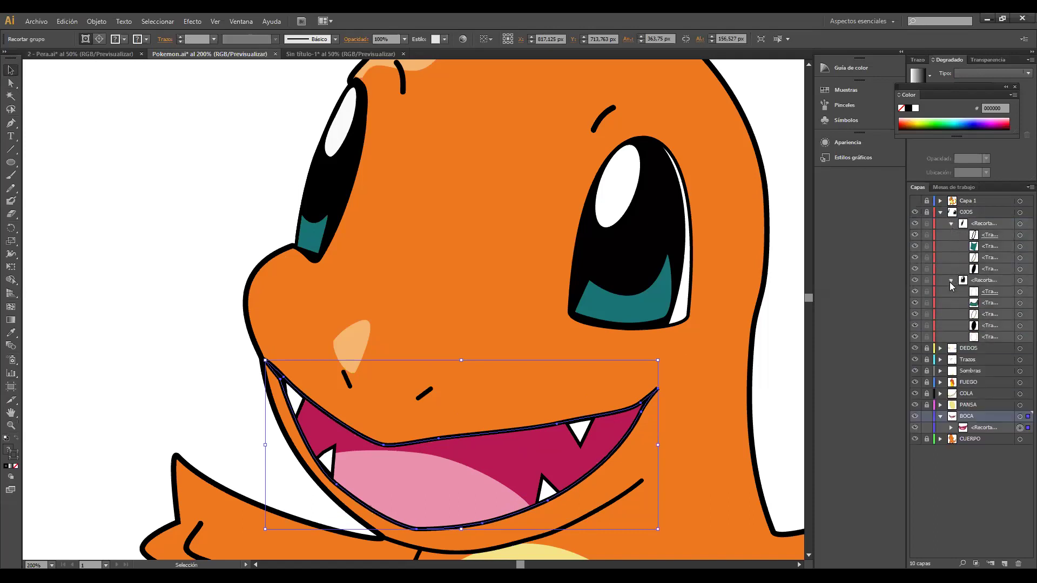
pyautogui.click(340, 180)
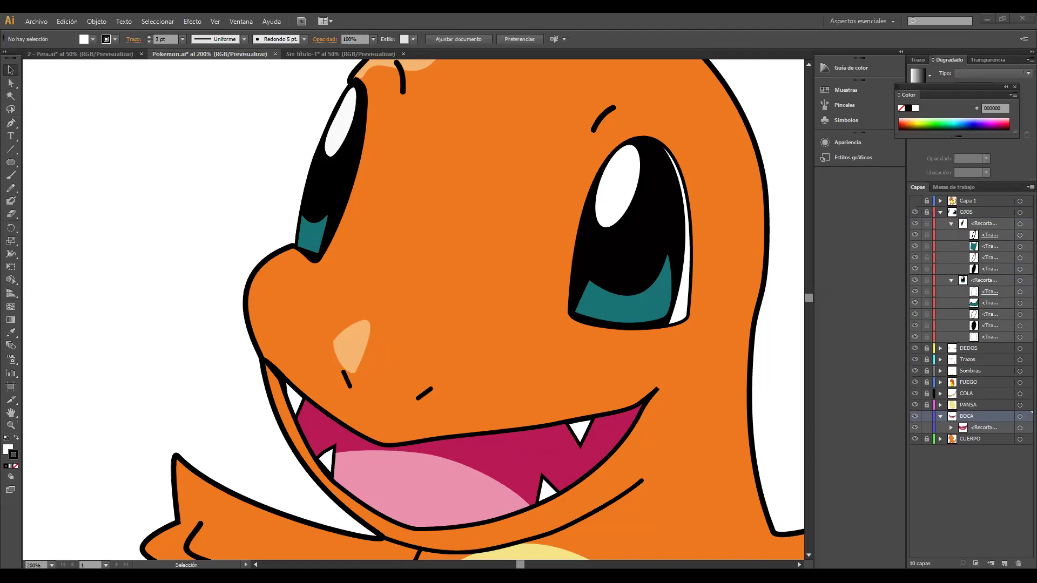
pyautogui.click(52, 564)
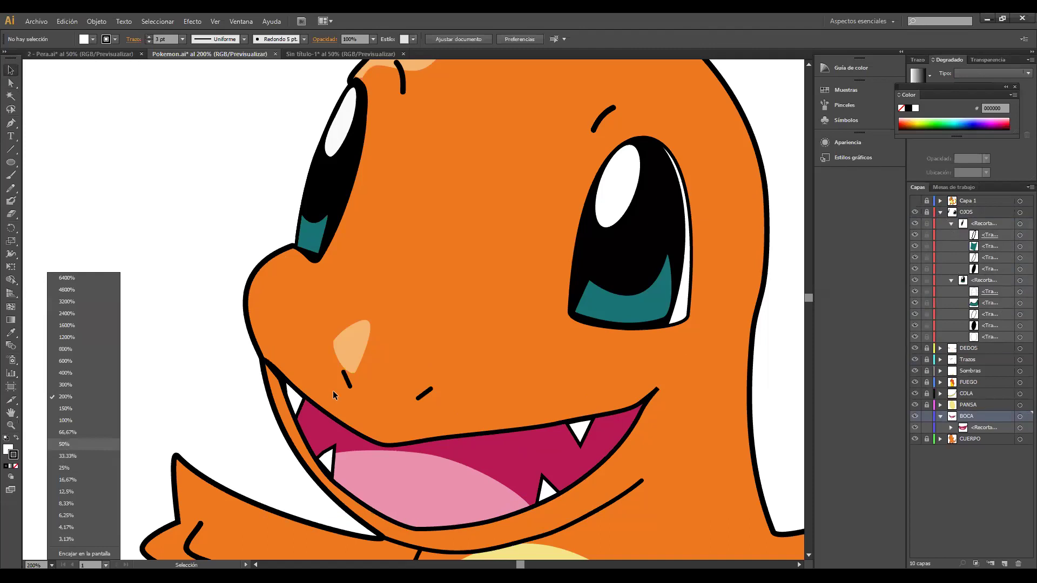
pyautogui.click(64, 444)
pyautogui.scroll(-3, 343, 384)
pyautogui.scroll(2, 342, 384)
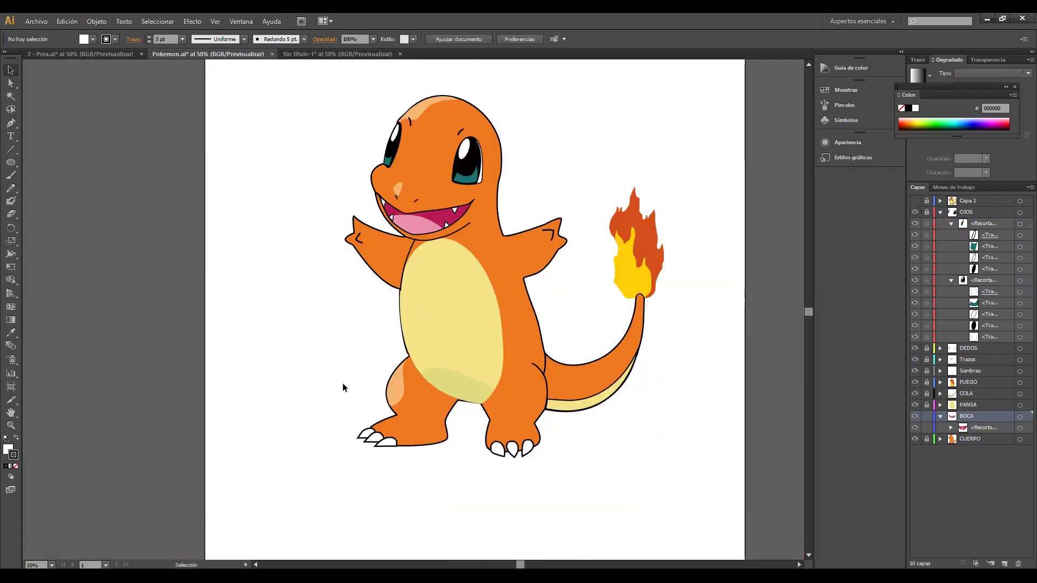
pyautogui.scroll(1, 343, 385)
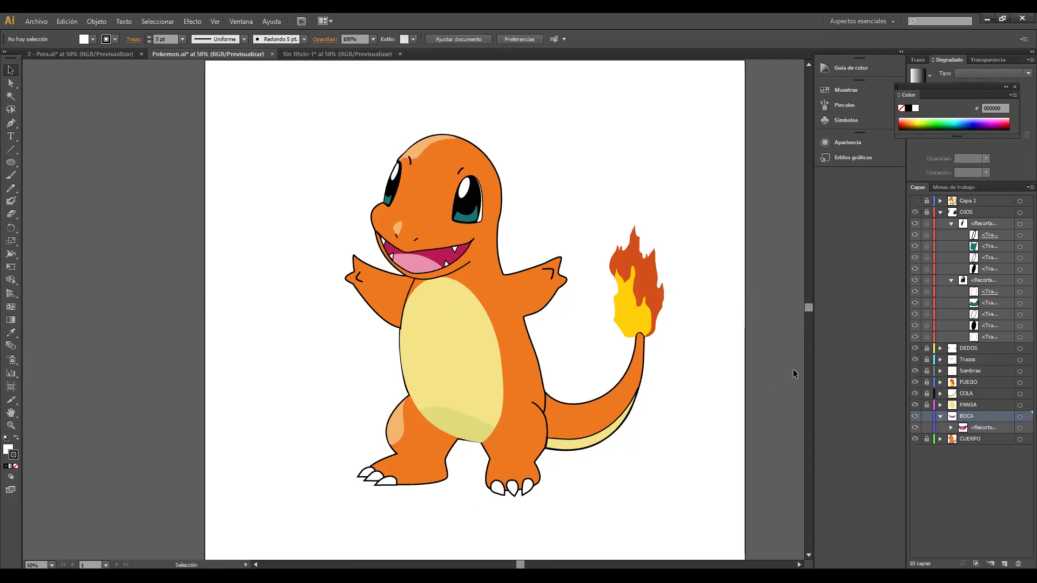
# Collapse the eye clipping groups and compare the Charmander artwork with its Capa 1 reference by briefly showing that layer.
pyautogui.click(950, 223)
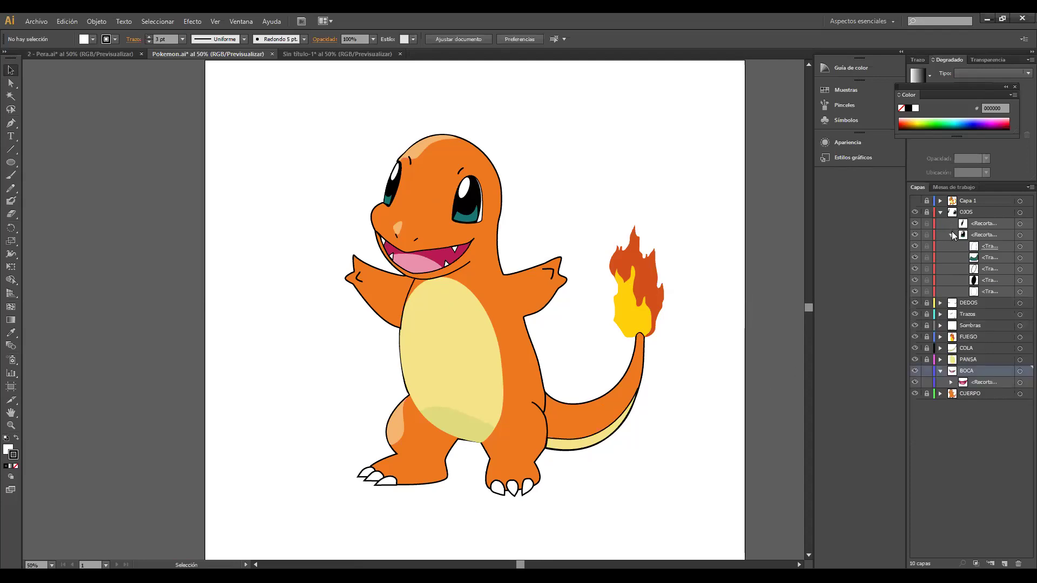
pyautogui.click(951, 234)
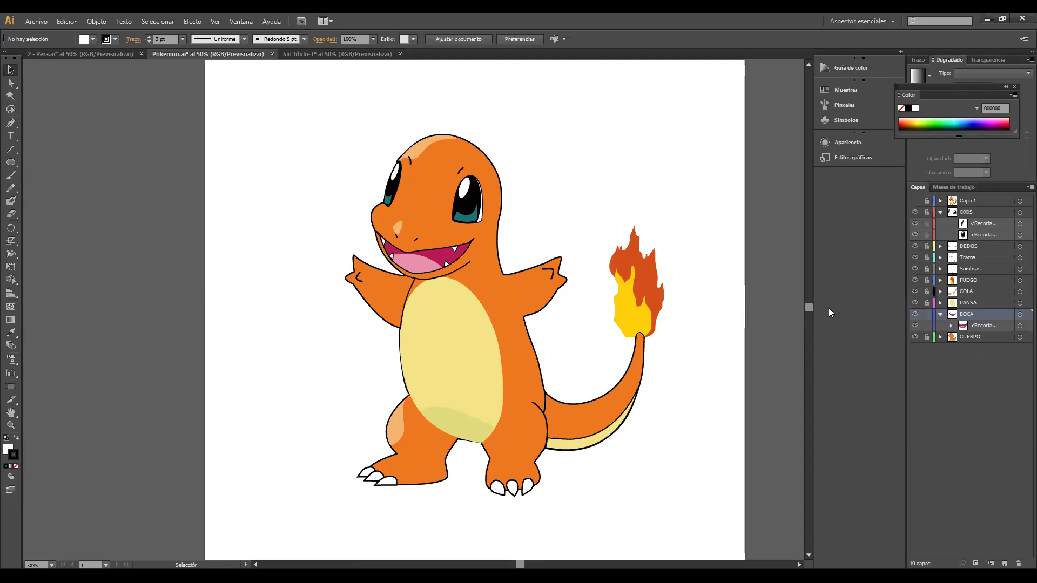
pyautogui.click(915, 201)
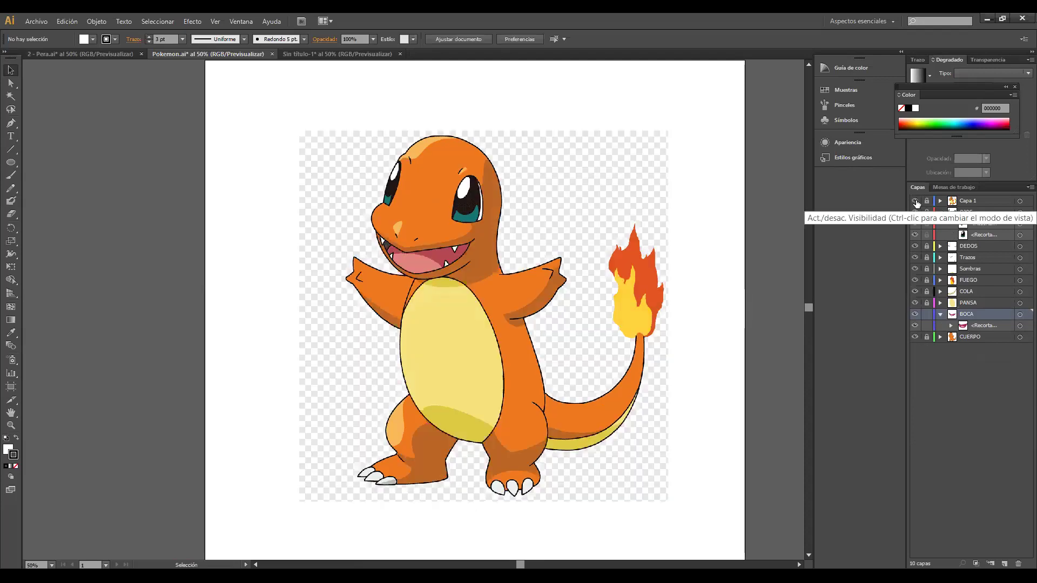
pyautogui.click(915, 201)
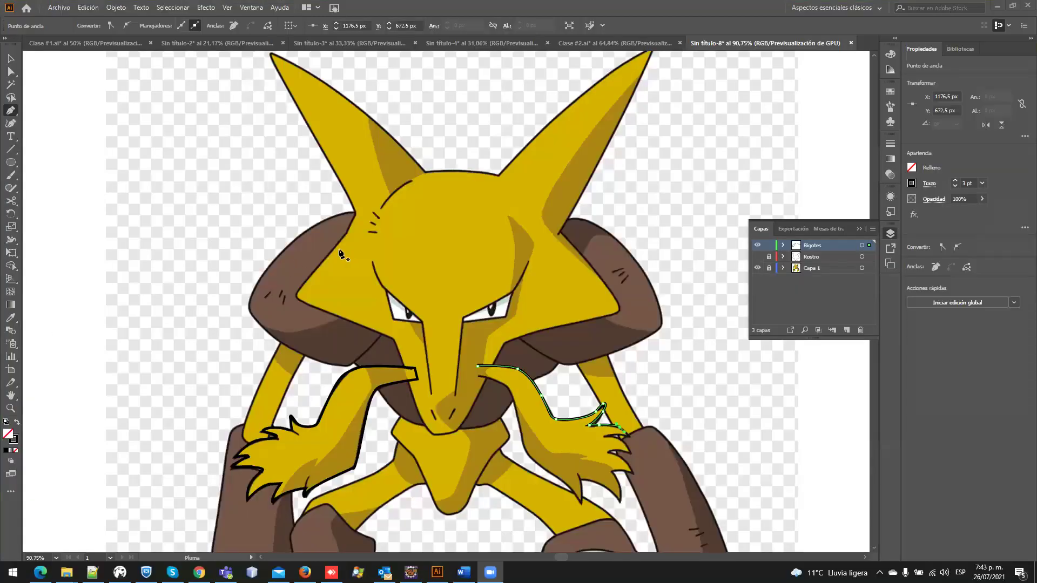
# Switch to Clase #2.ai and compare the Alakazam drawing with its reference and without its shading by toggling the Referencia and Sombras layers.
pyautogui.click(756, 256)
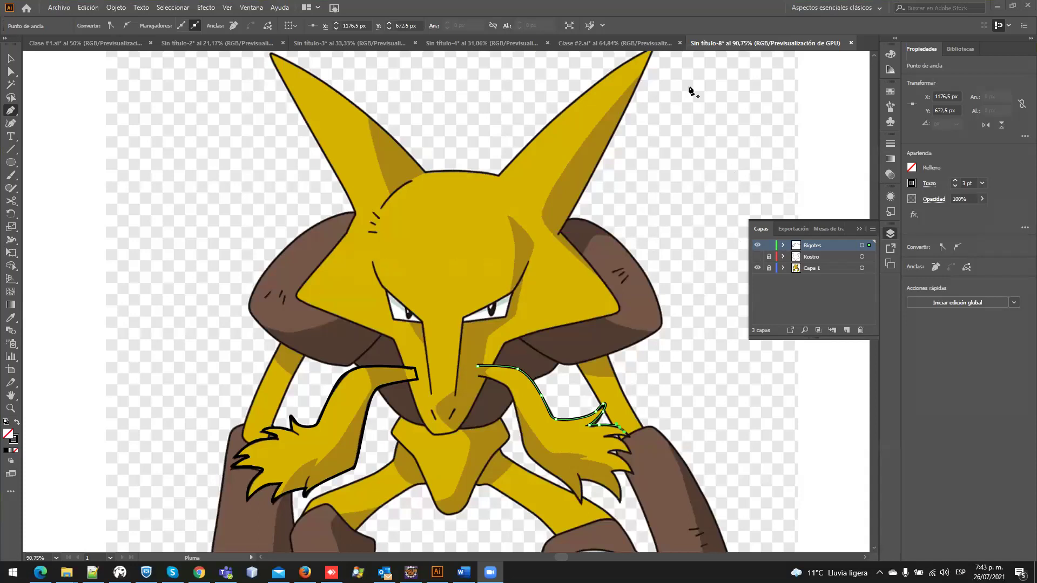
pyautogui.click(624, 44)
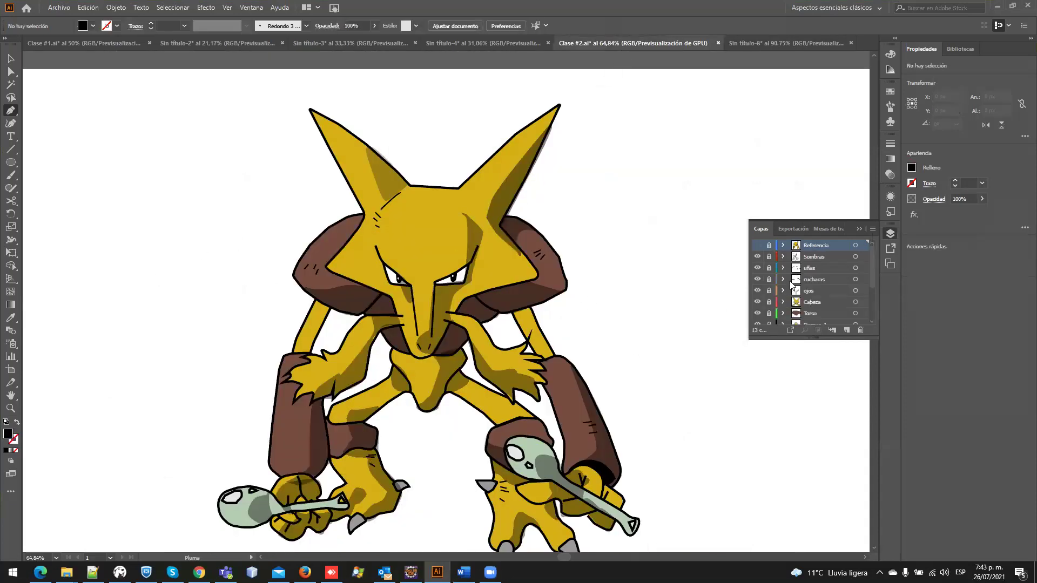
pyautogui.click(757, 246)
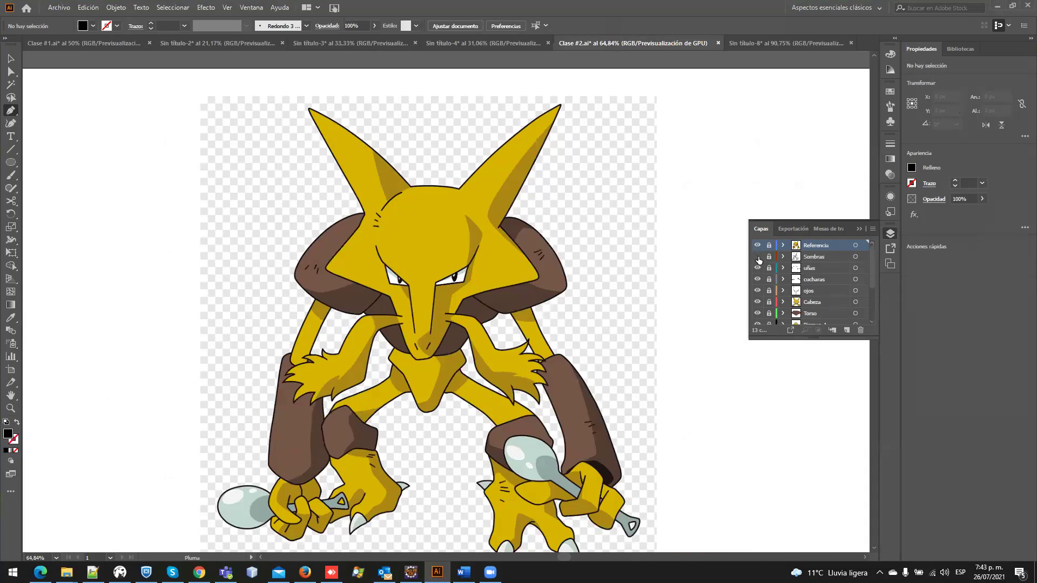
pyautogui.click(758, 247)
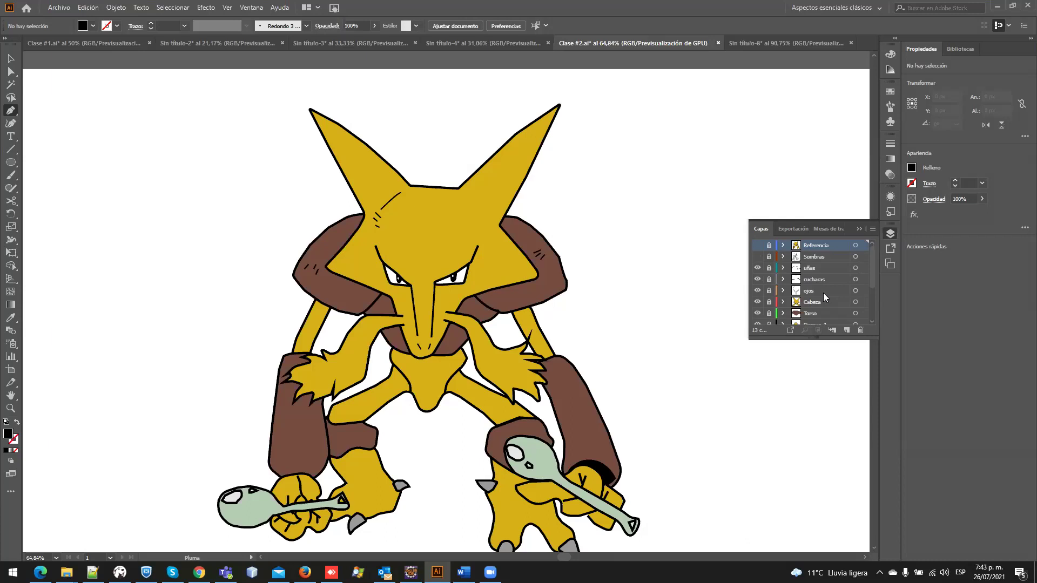
pyautogui.click(757, 257)
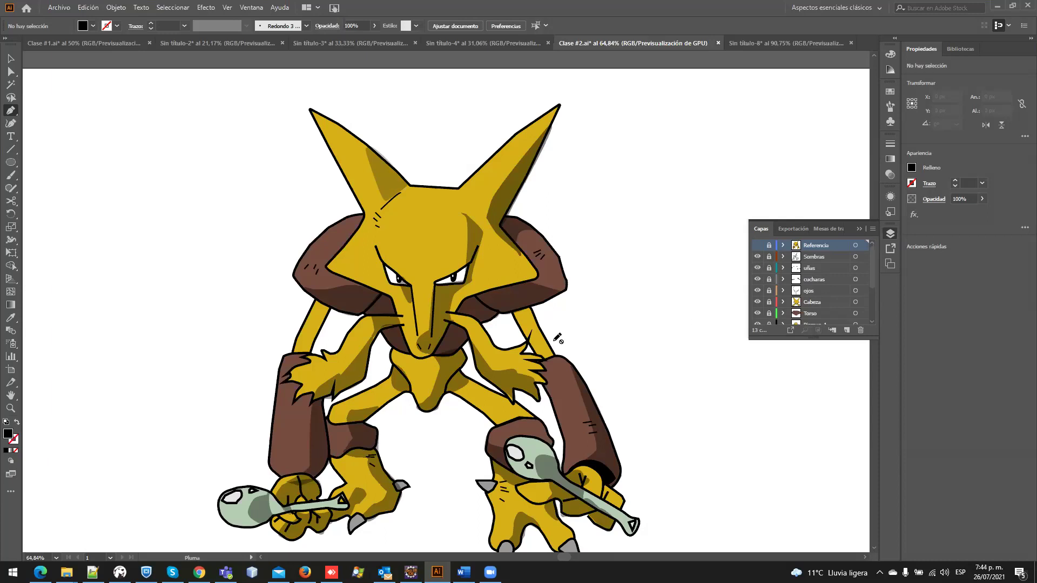
pyautogui.scroll(-1, 558, 338)
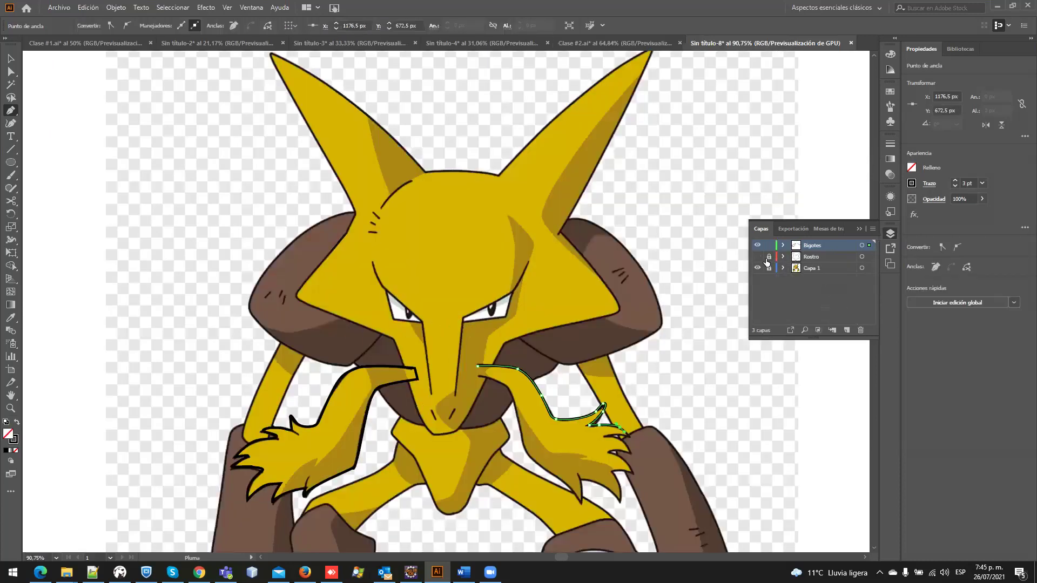
# Show the Rostro layer in Sin título-8, and compare the finished Alakazam in Clase #2.ai with its Referencia layer on and off.
pyautogui.click(757, 257)
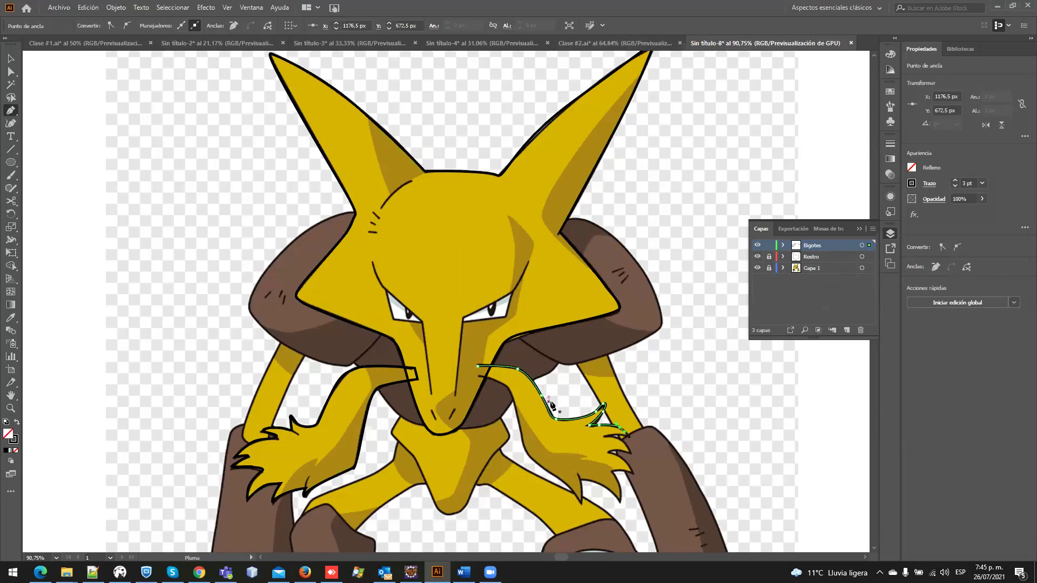
pyautogui.click(634, 43)
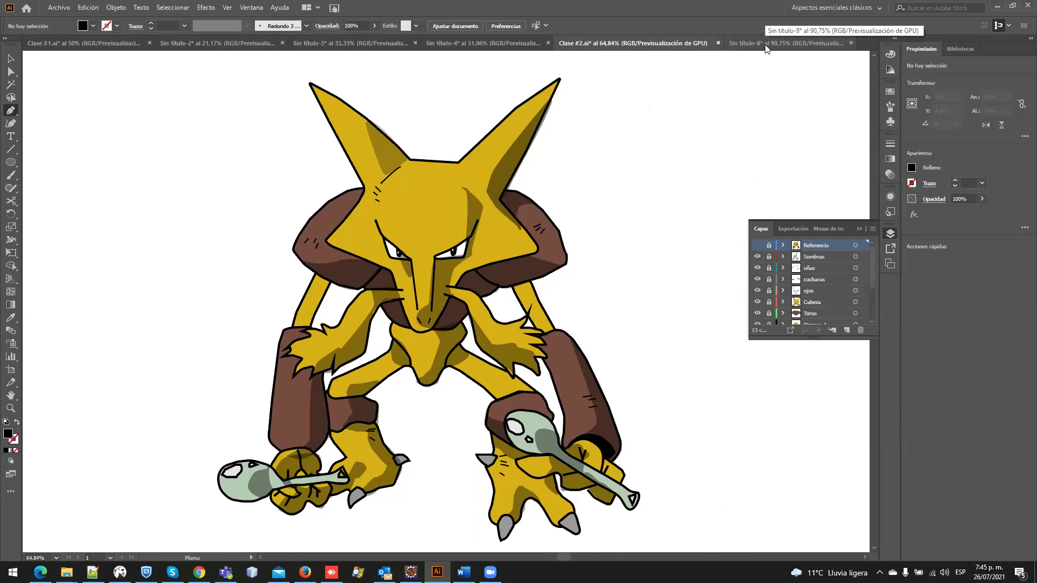
pyautogui.click(756, 246)
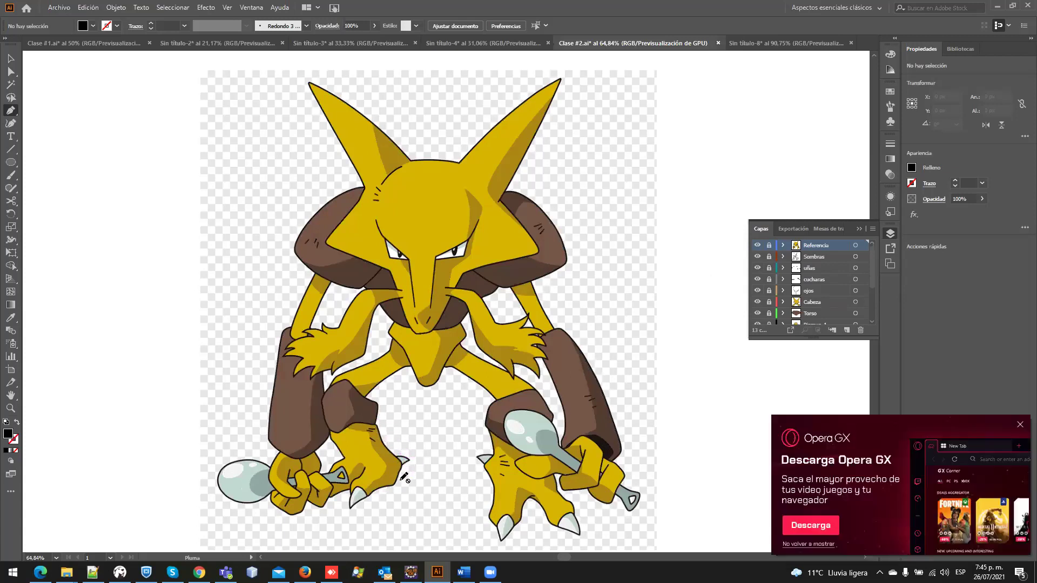
pyautogui.click(1020, 426)
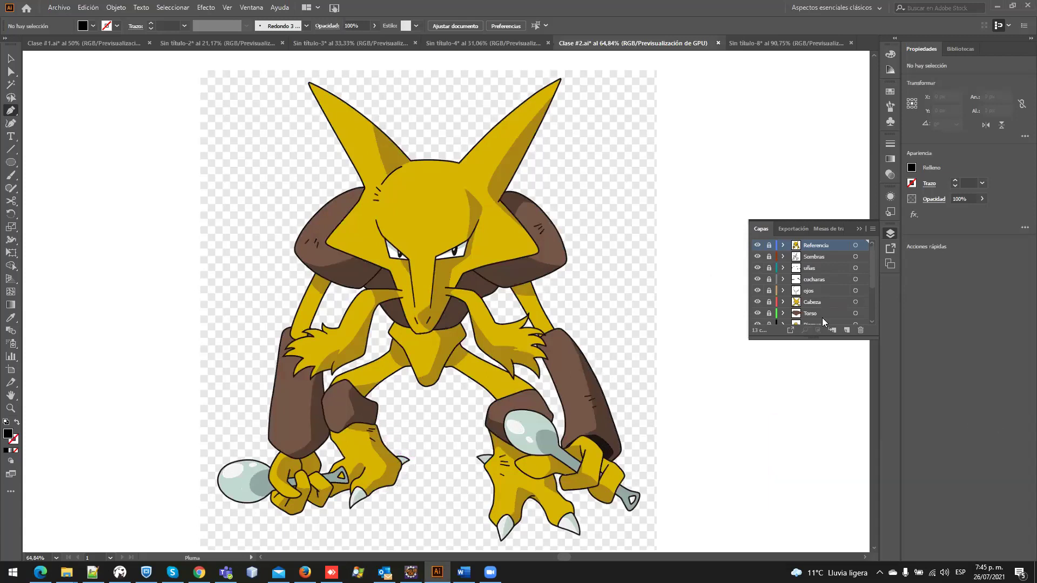
pyautogui.click(758, 246)
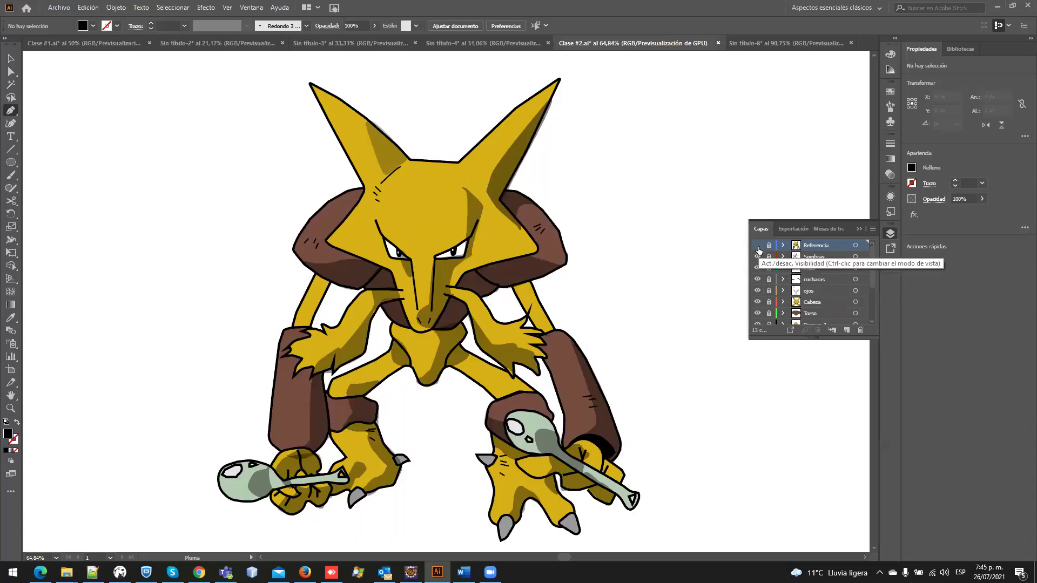
pyautogui.click(757, 245)
pyautogui.click(757, 245)
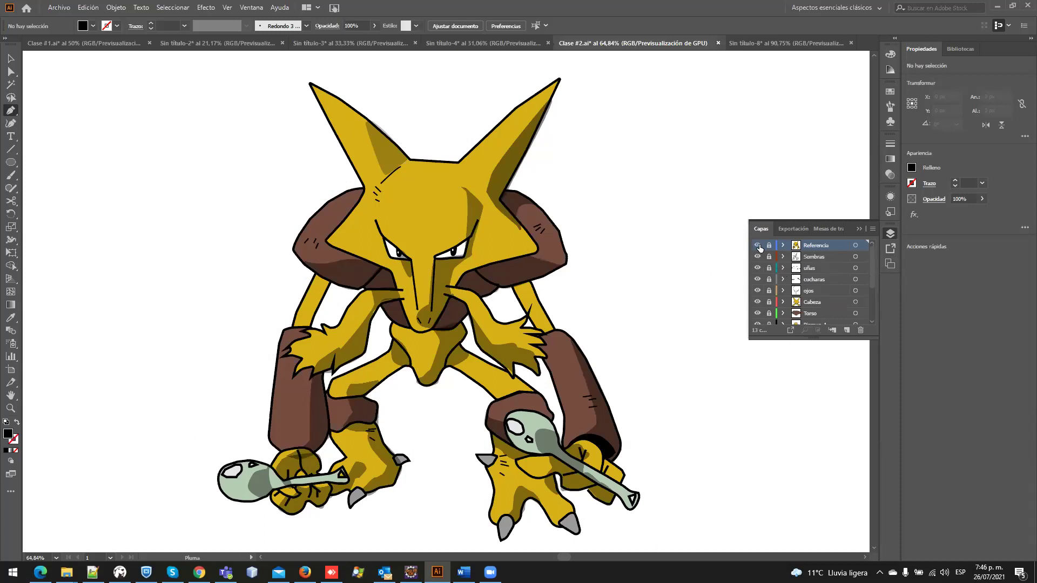
pyautogui.click(757, 246)
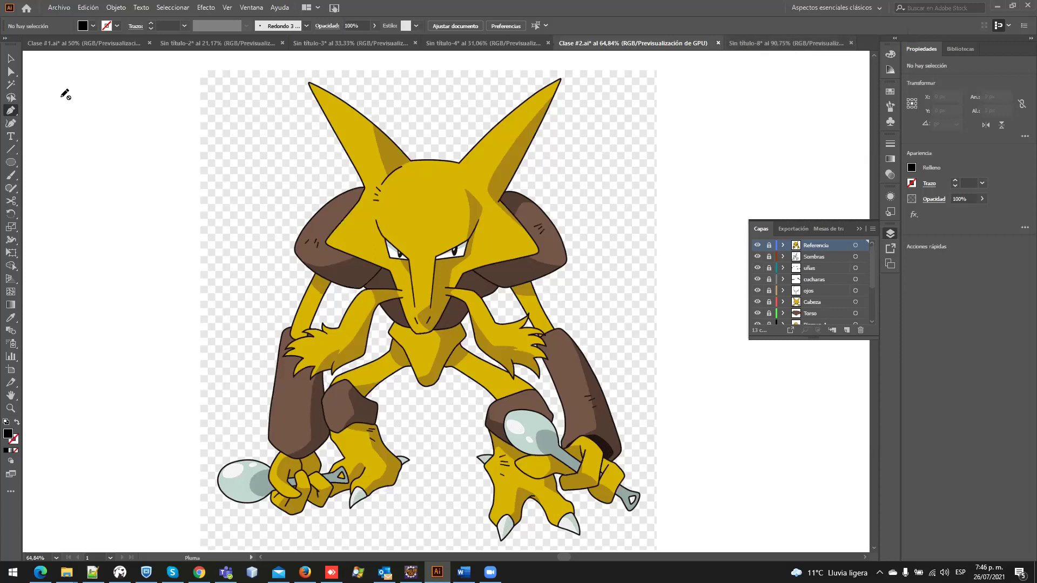
# Look through the Clase #1.ai, Sin título-2 and Sin título-3 drawings and return to Clase #2.ai.
pyautogui.click(112, 47)
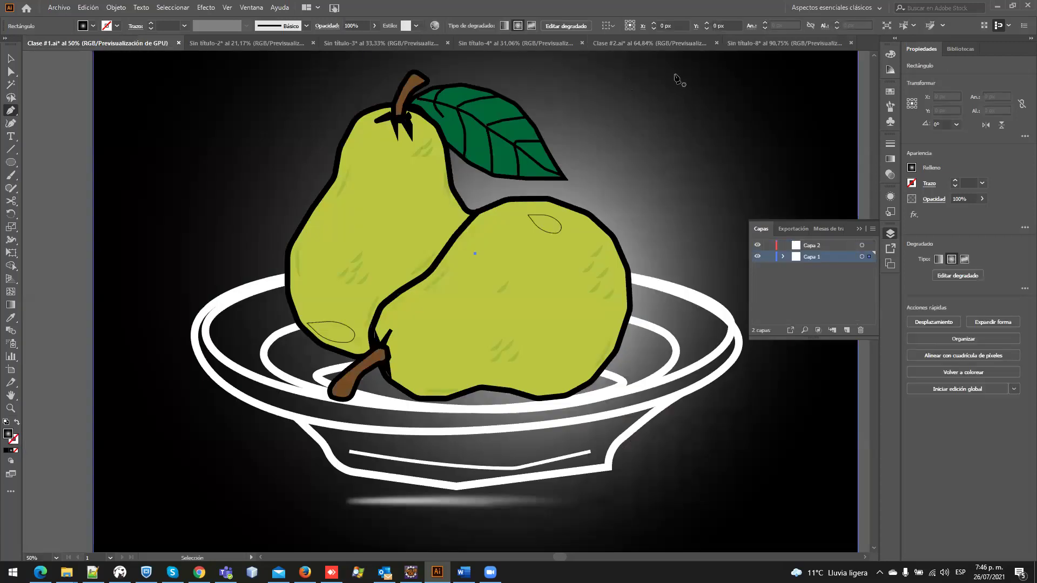
pyautogui.click(262, 46)
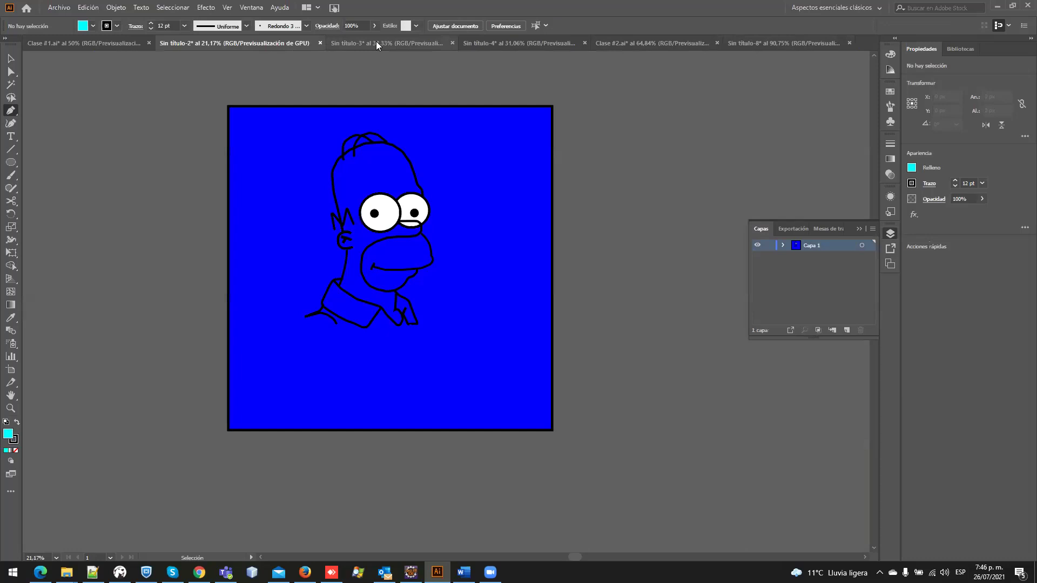
pyautogui.click(376, 41)
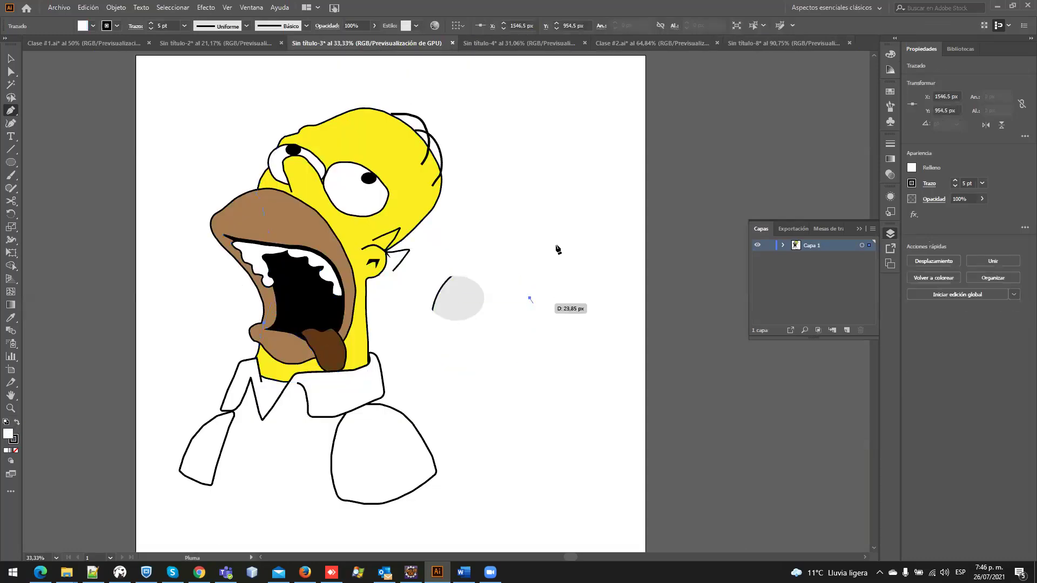
pyautogui.click(673, 42)
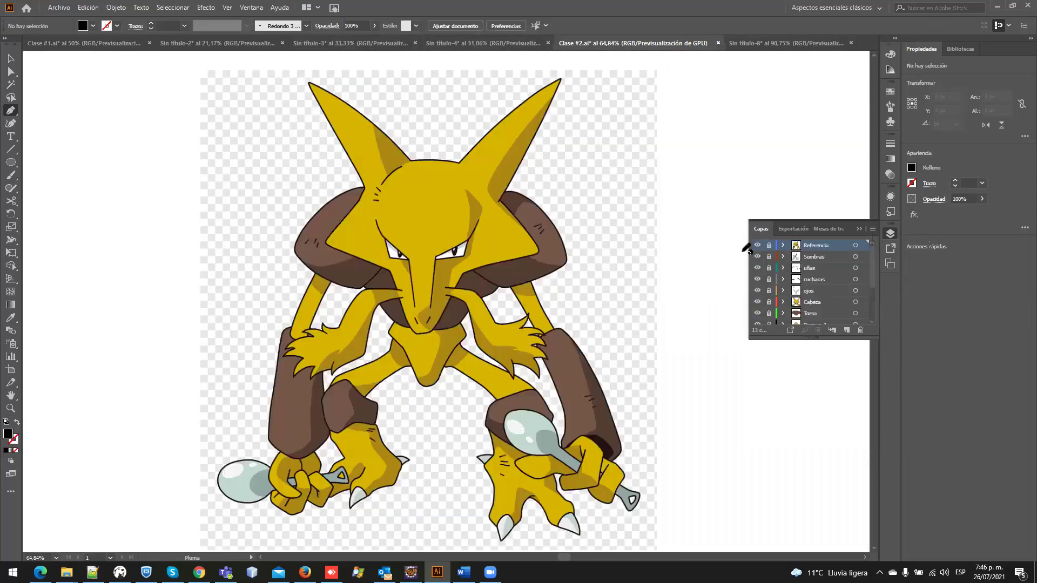
# Hide the Referencia layer of the Alakazam drawing and switch to the Sin título-8 document.
pyautogui.click(757, 247)
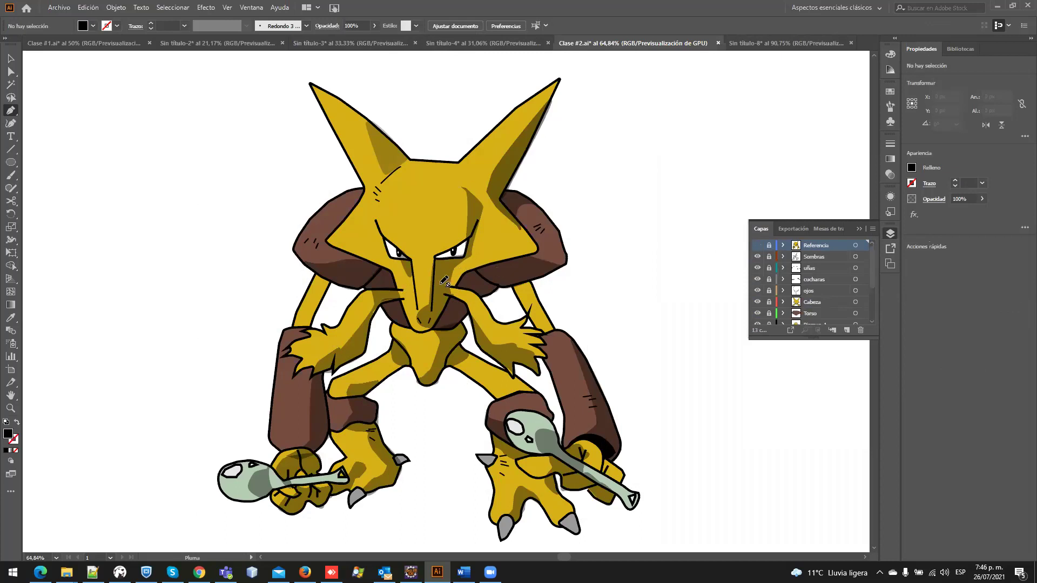
pyautogui.moveTo(456, 290); pyautogui.dragTo(447, 291)
pyautogui.click(447, 291)
pyautogui.click(774, 40)
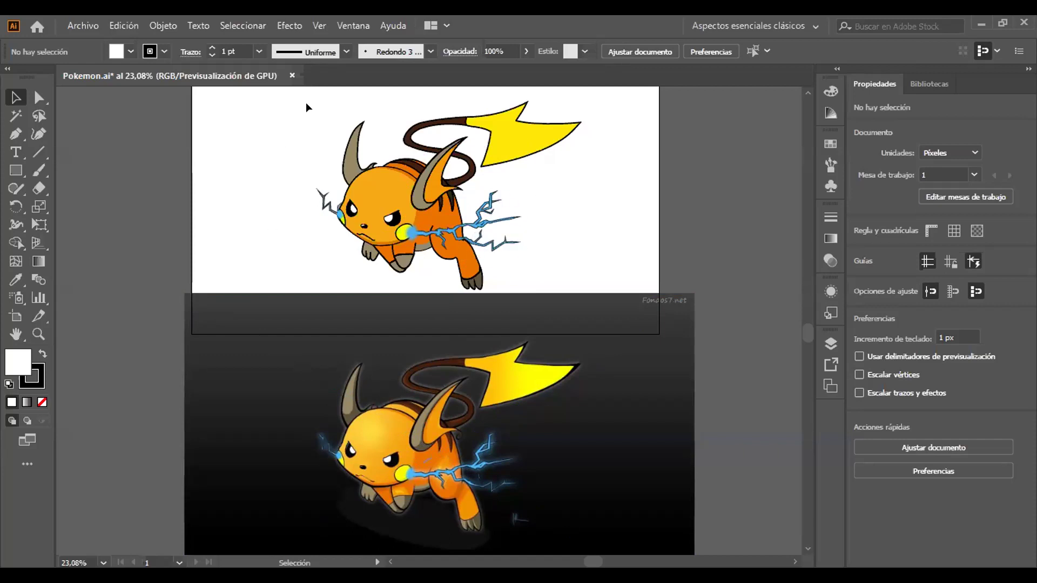
# Zoom in on the flat-coloured Raichu drawing in Pokemon.ai and frame the whole character to examine it.
pyautogui.press('z')
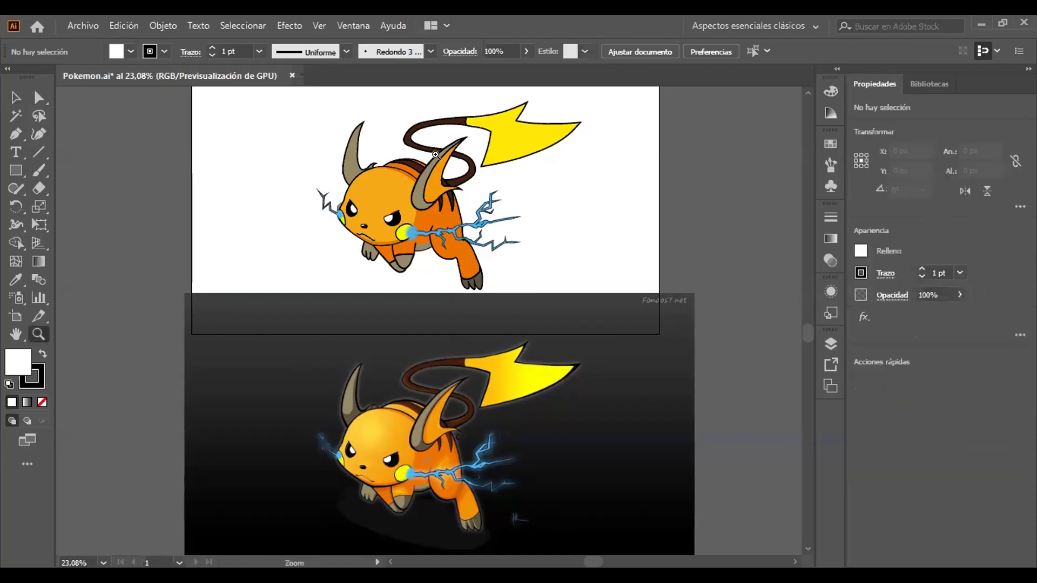
pyautogui.moveTo(365, 154); pyautogui.dragTo(365, 154)
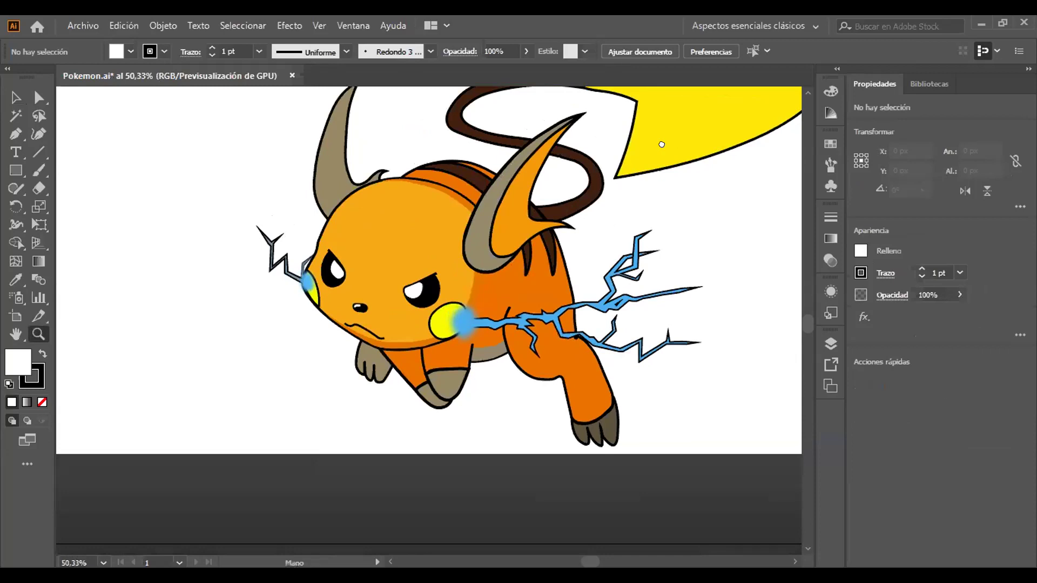
pyautogui.click(659, 143)
pyautogui.moveTo(613, 192); pyautogui.dragTo(601, 224)
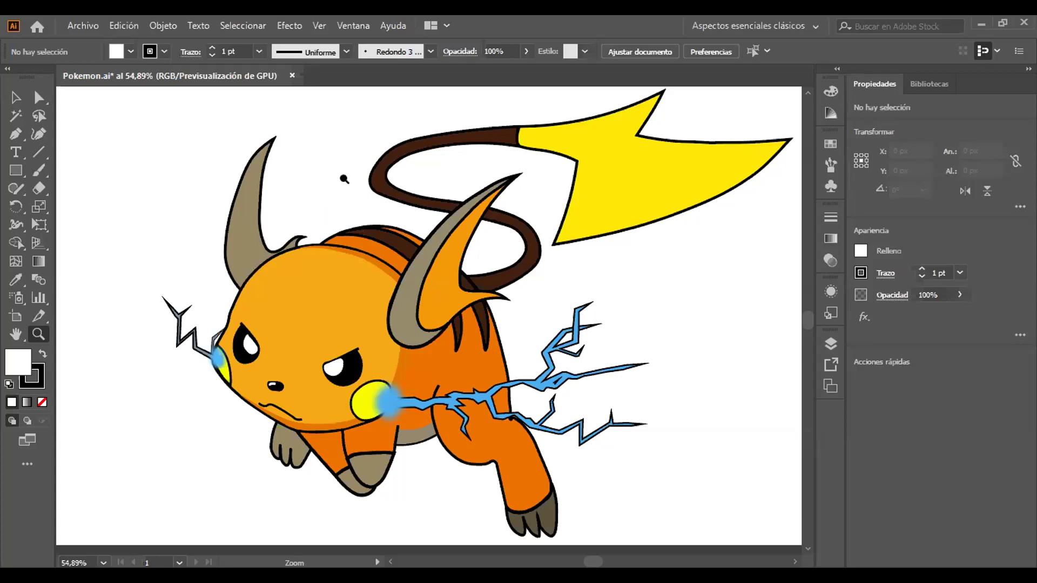
# Zoom in on the first ear of the Raichu drawing and unlock all of the drawing's locked layers.
pyautogui.moveTo(346, 204); pyautogui.dragTo(470, 386)
pyautogui.moveTo(481, 317); pyautogui.dragTo(447, 197)
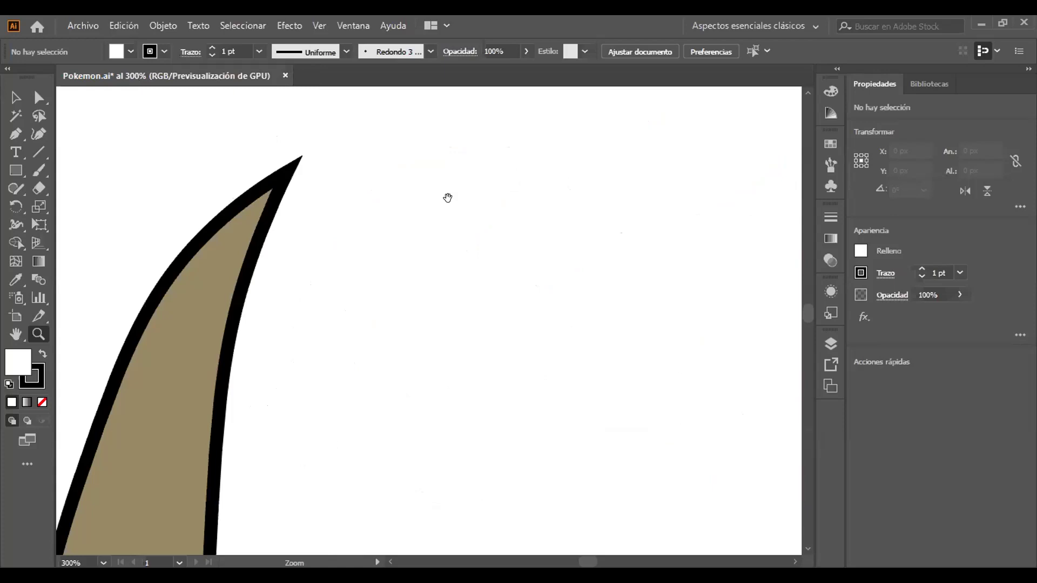
pyautogui.click(39, 98)
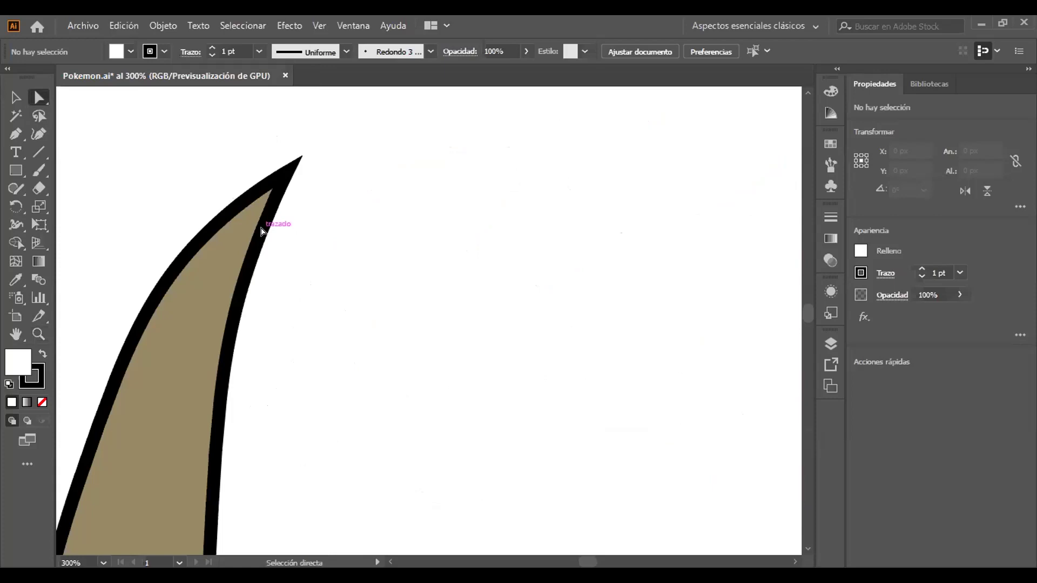
pyautogui.hotkey('ctrl', '-')
pyautogui.hotkey('ctrl', '-')
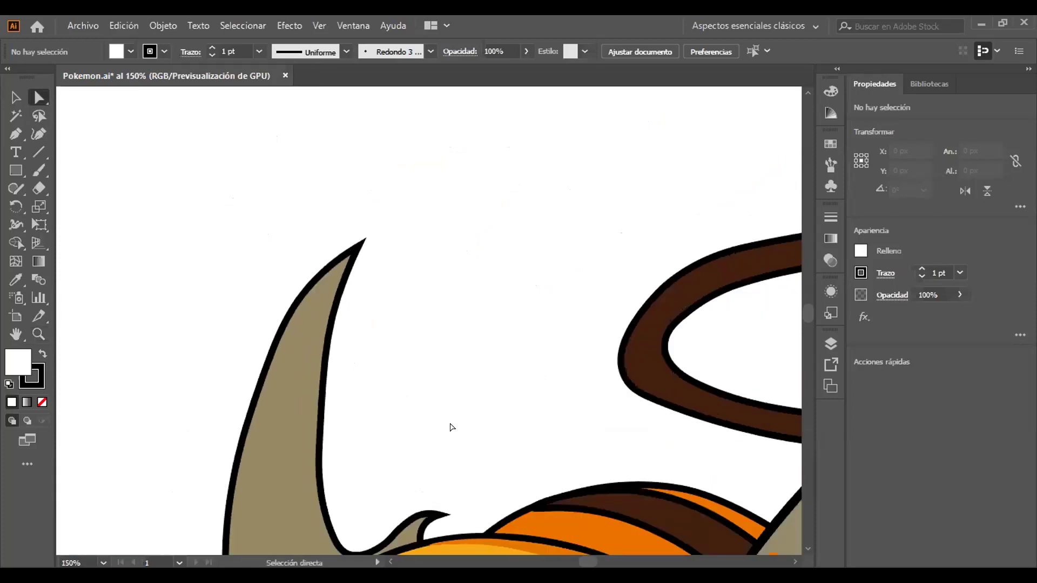
pyautogui.scroll(-1, 451, 426)
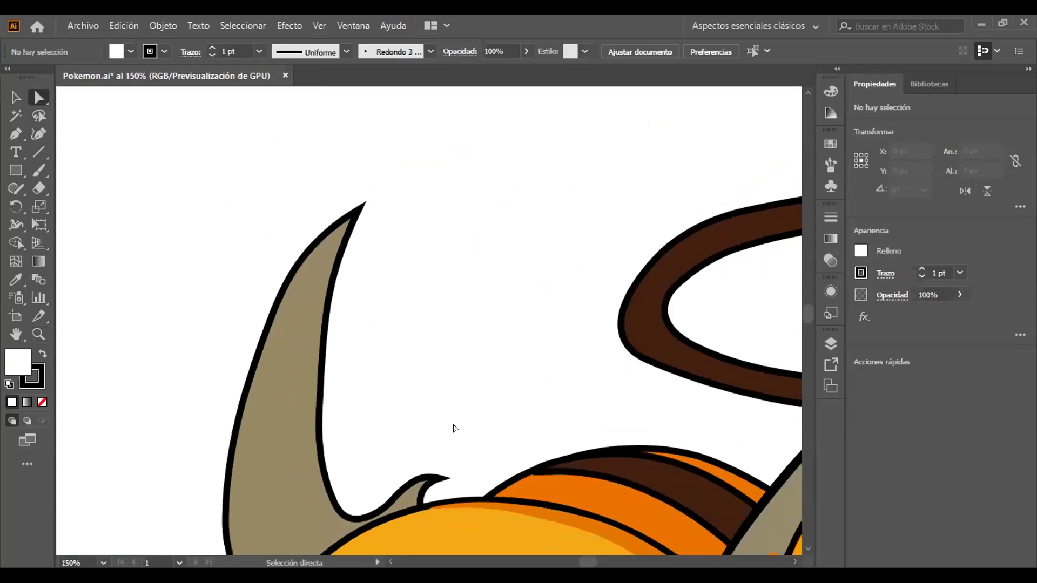
pyautogui.click(826, 345)
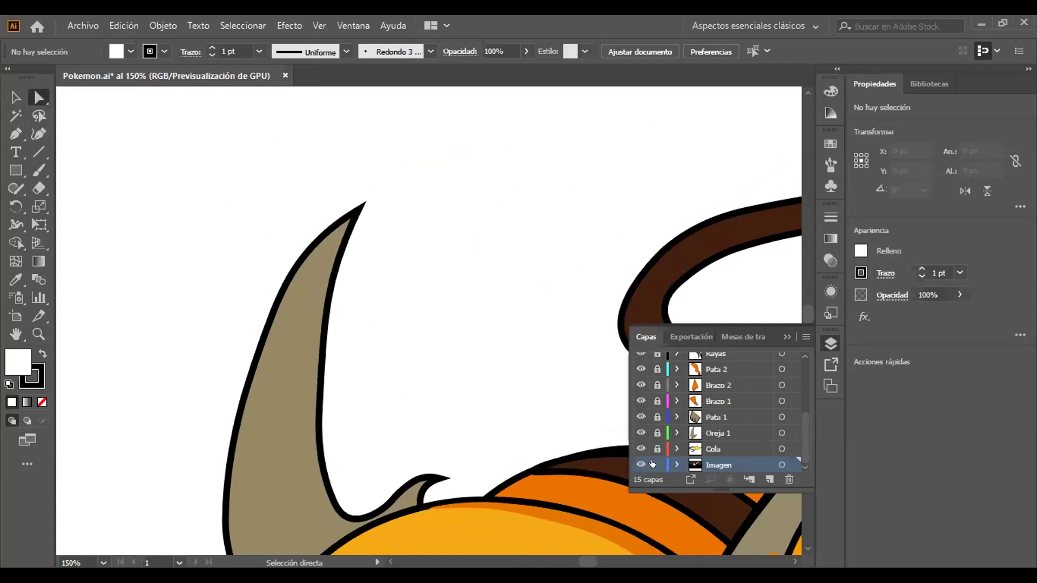
pyautogui.moveTo(656, 449); pyautogui.dragTo(654, 355)
pyautogui.scroll(5, 726, 406)
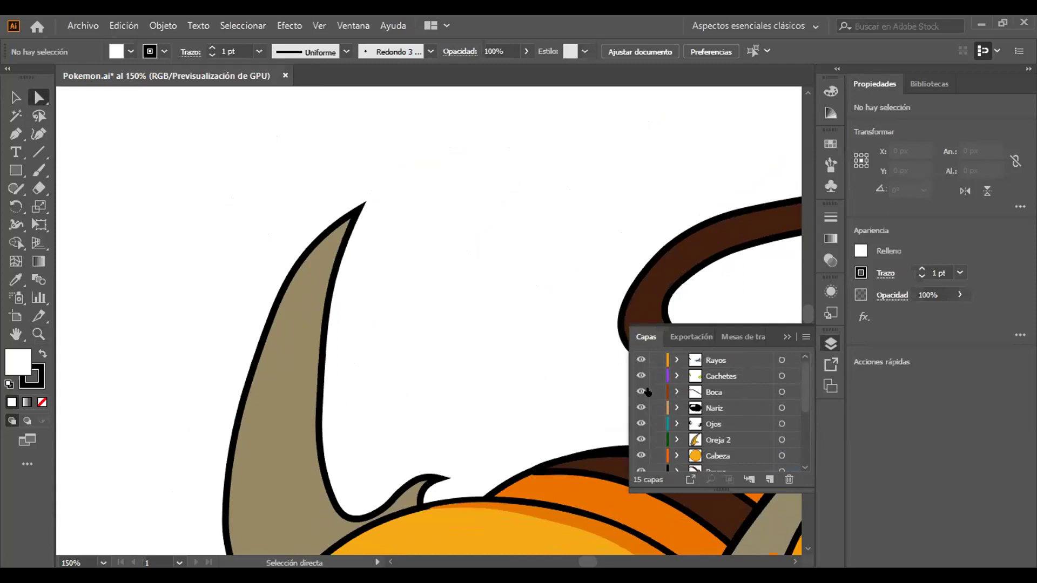
pyautogui.scroll(-3, 662, 386)
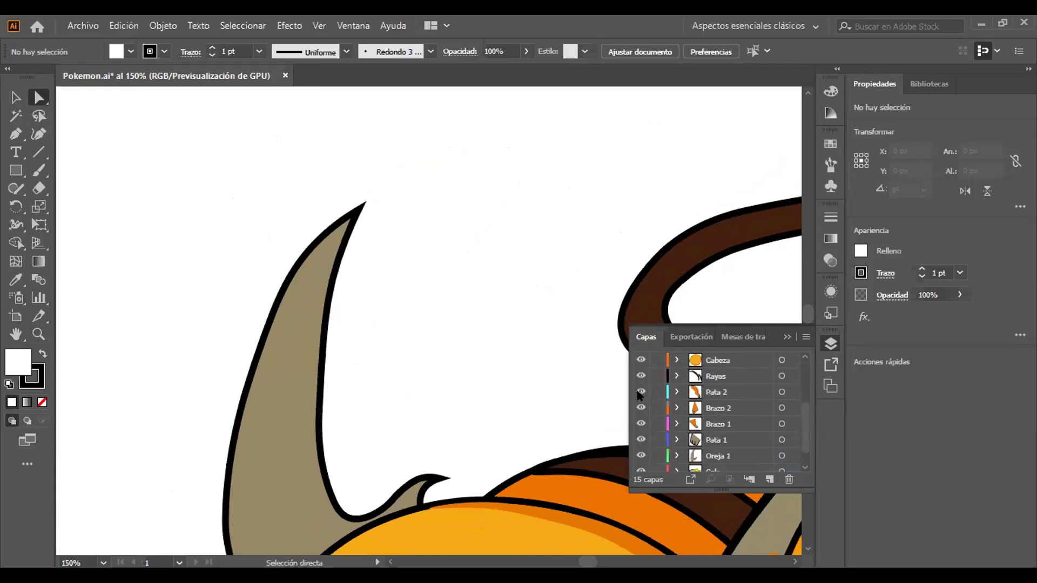
# Select the Oreja 1 outline with the Direct Selection tool and examine its anchor points down to the hidden part behind the head.
pyautogui.click(326, 316)
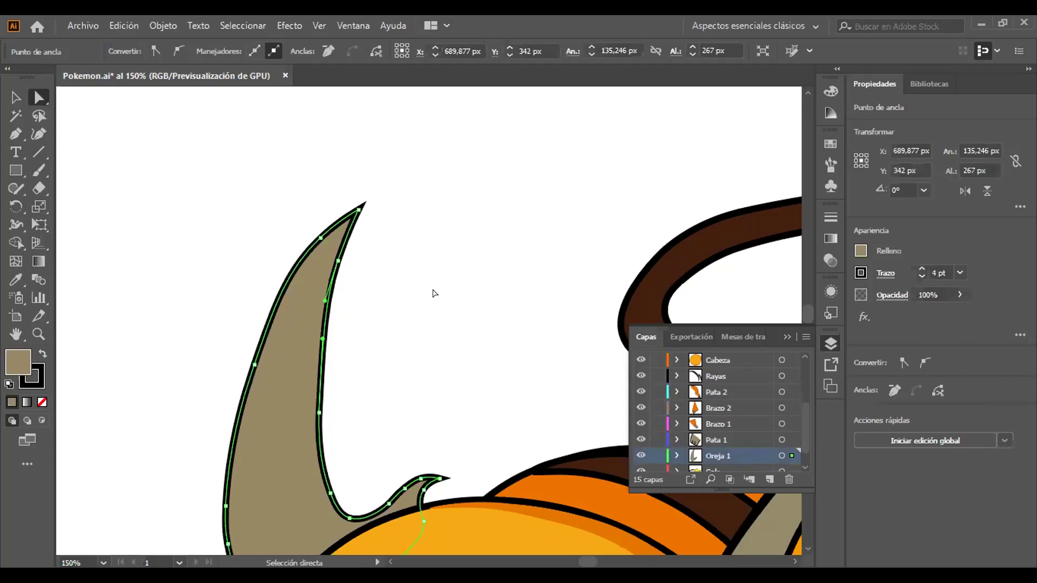
pyautogui.scroll(-3, 436, 294)
pyautogui.scroll(-3, 438, 297)
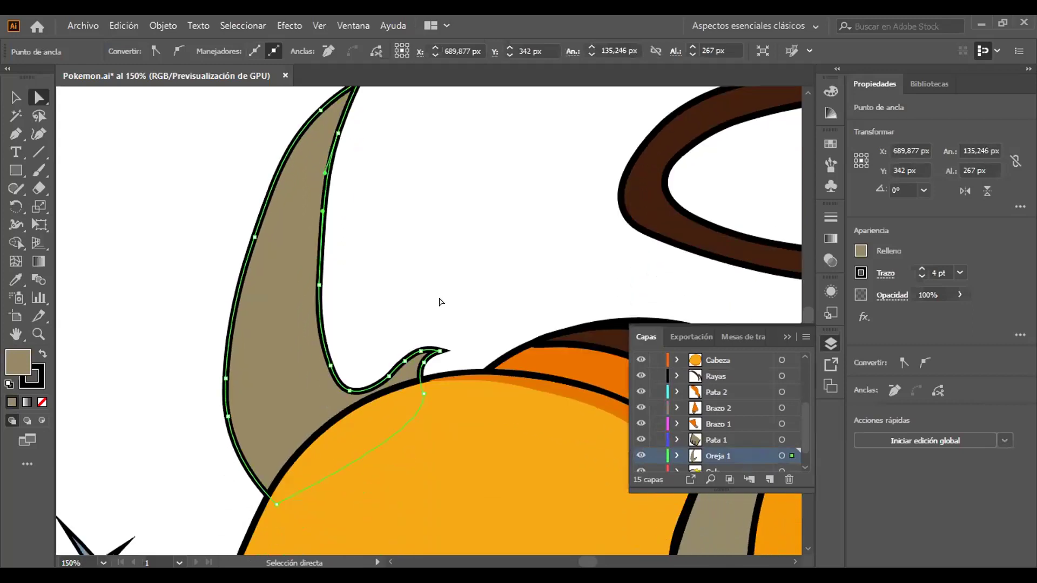
pyautogui.scroll(-3, 441, 302)
pyautogui.scroll(-3, 443, 317)
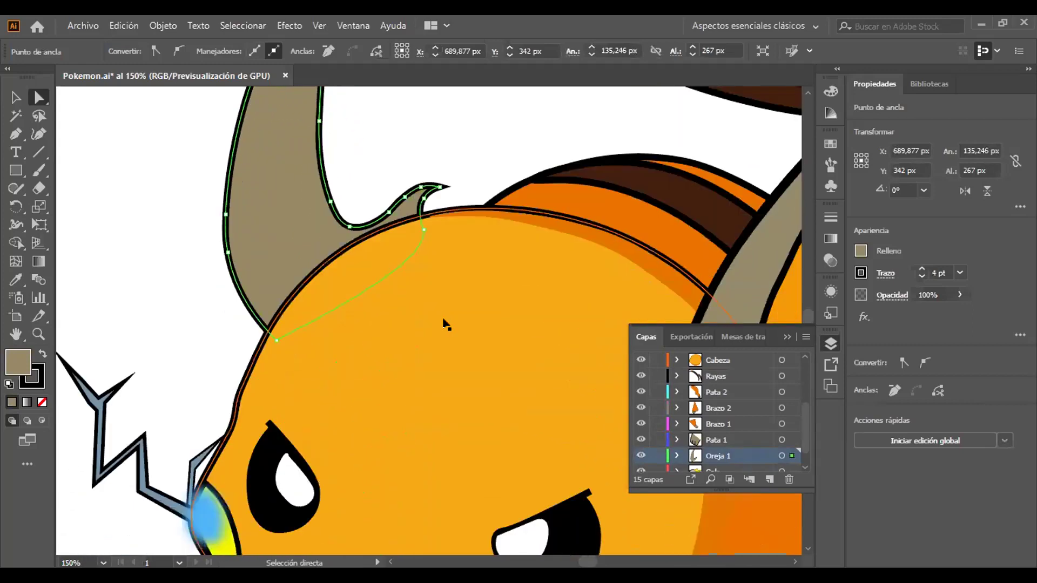
pyautogui.scroll(-3, 443, 323)
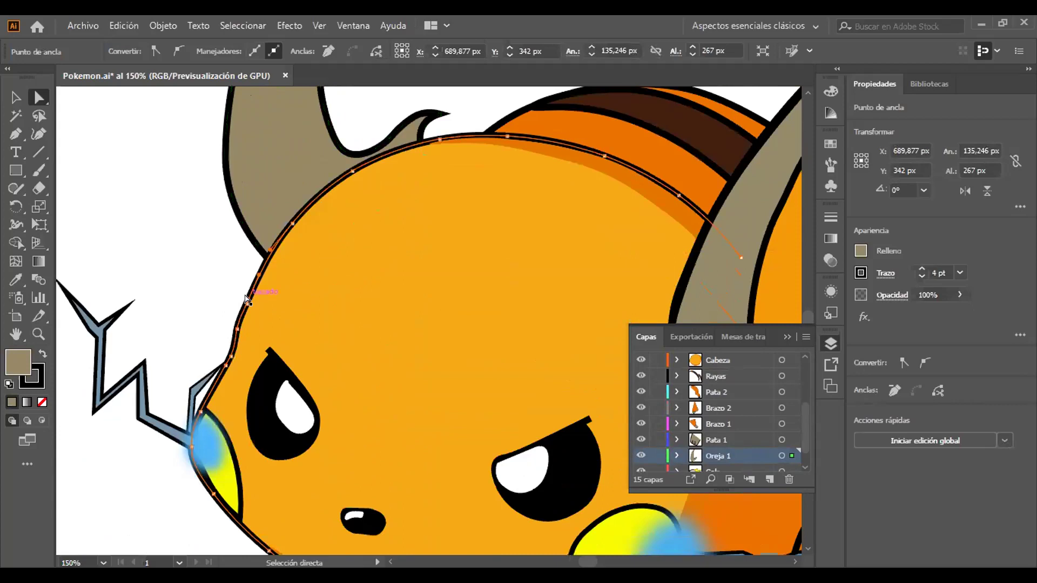
# Select the Cabeza outline and examine its anchor points from the forehead along the chin to the cheek.
pyautogui.click(247, 301)
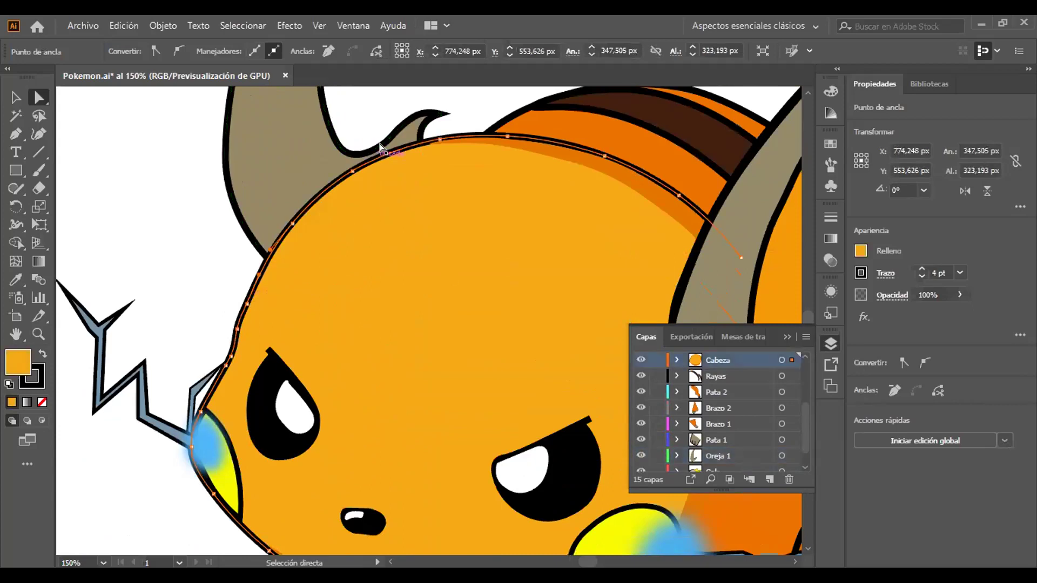
pyautogui.scroll(-3, 514, 302)
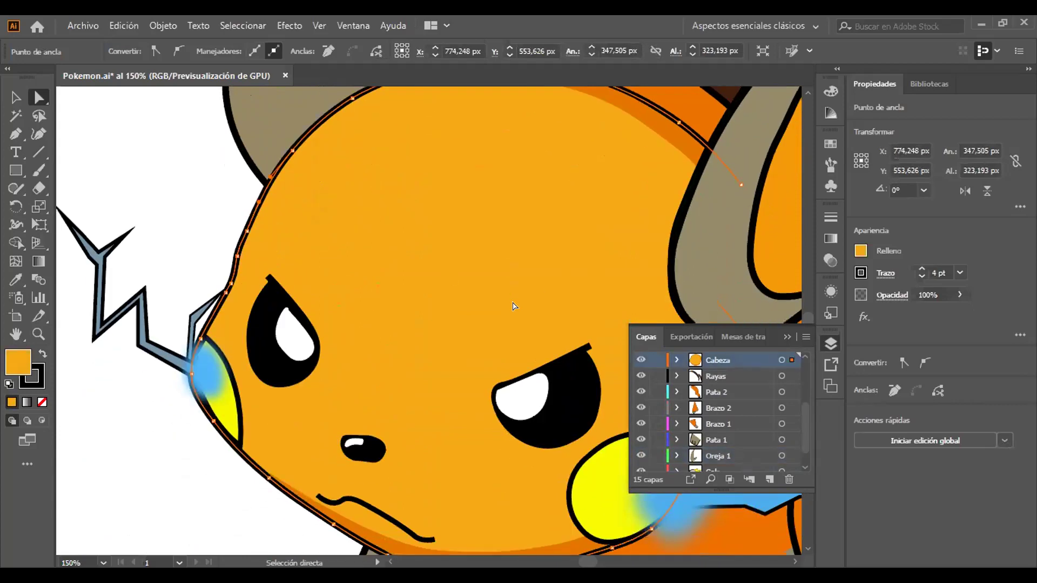
pyautogui.scroll(-2, 514, 306)
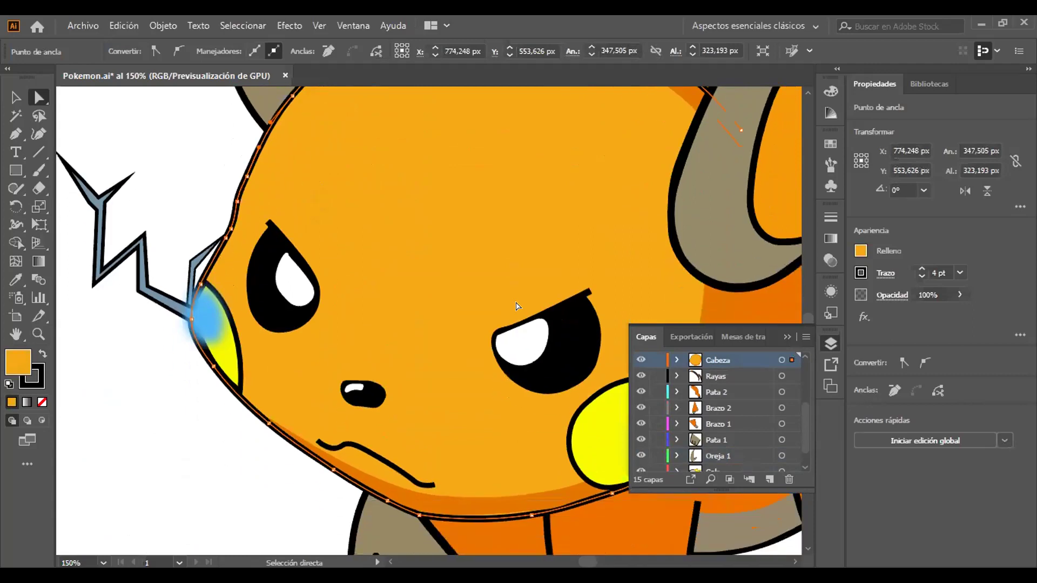
pyautogui.scroll(-5, 518, 305)
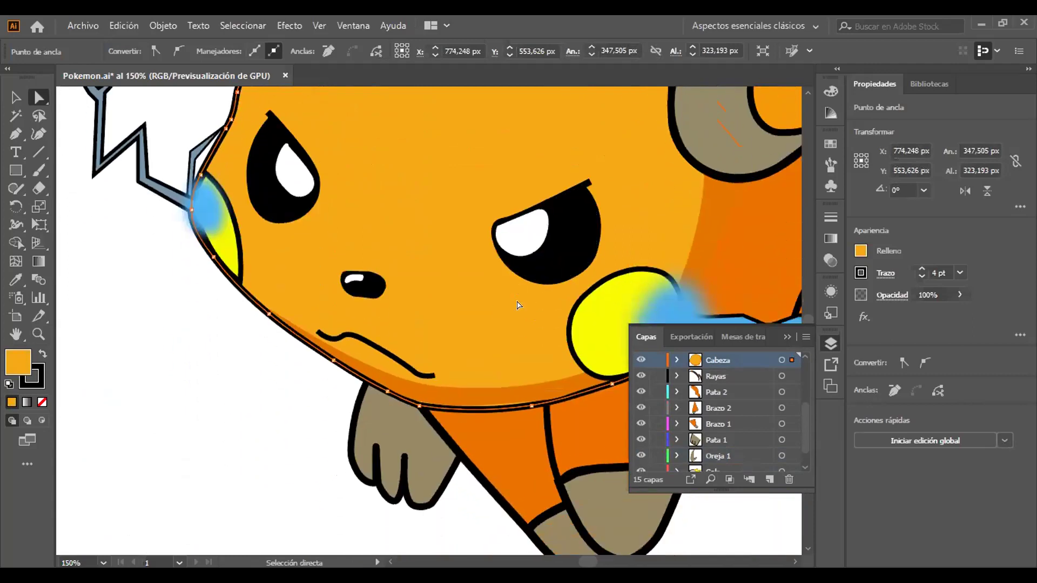
pyautogui.press('space')
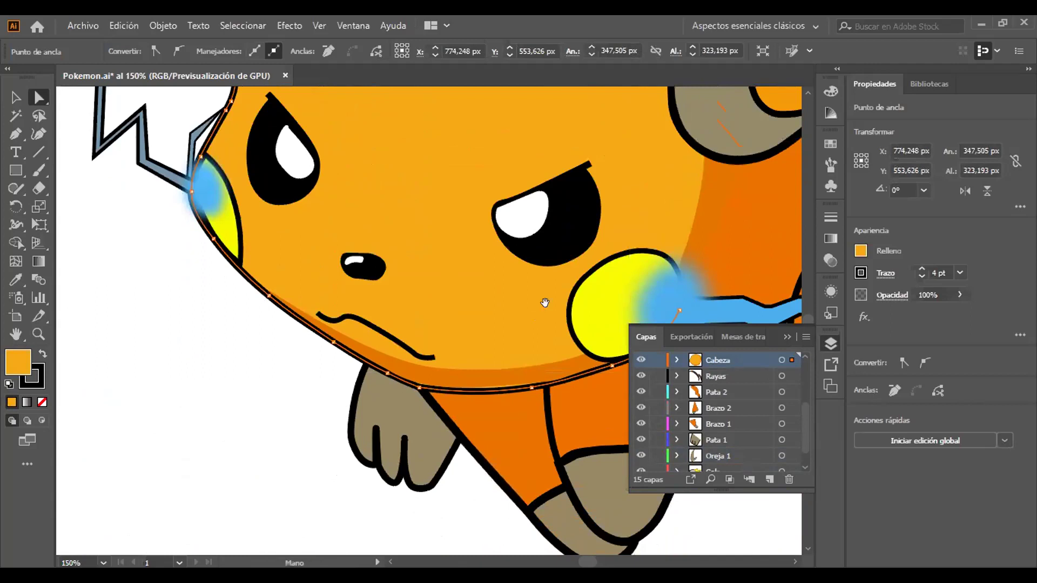
pyautogui.moveTo(544, 307); pyautogui.dragTo(303, 266)
pyautogui.hscroll(2, 303, 266)
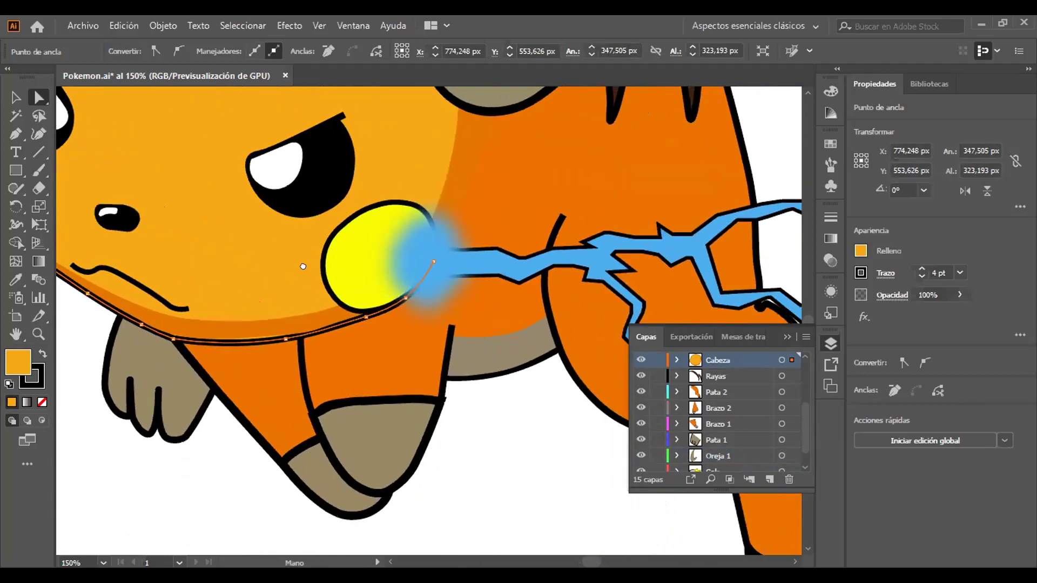
# Select the Pata 2 outline and examine its path around the leg, the back and the area behind the head.
pyautogui.click(557, 355)
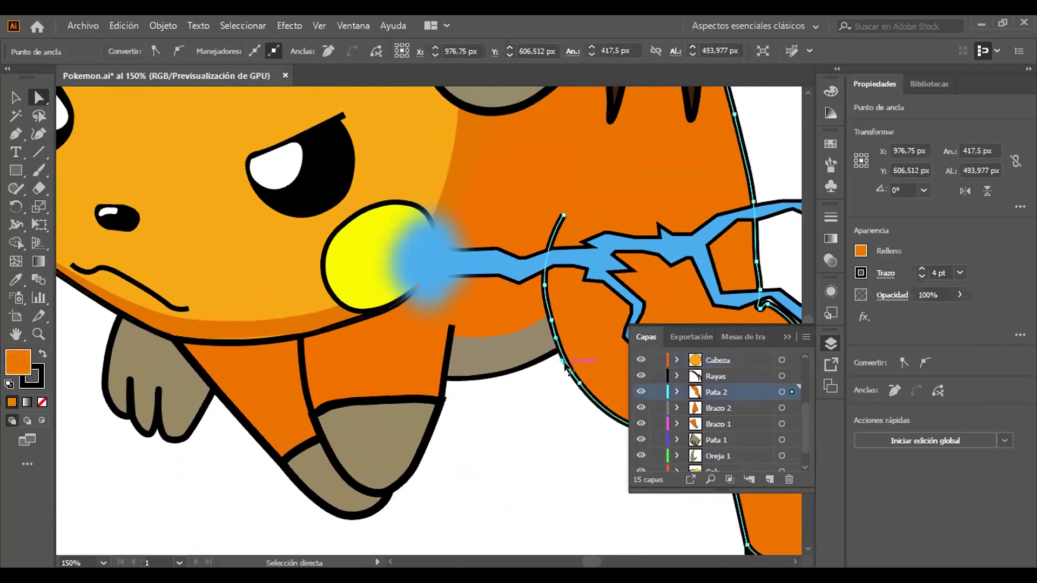
pyautogui.press('space')
pyautogui.moveTo(576, 460); pyautogui.dragTo(456, 510)
pyautogui.moveTo(458, 254); pyautogui.dragTo(483, 480)
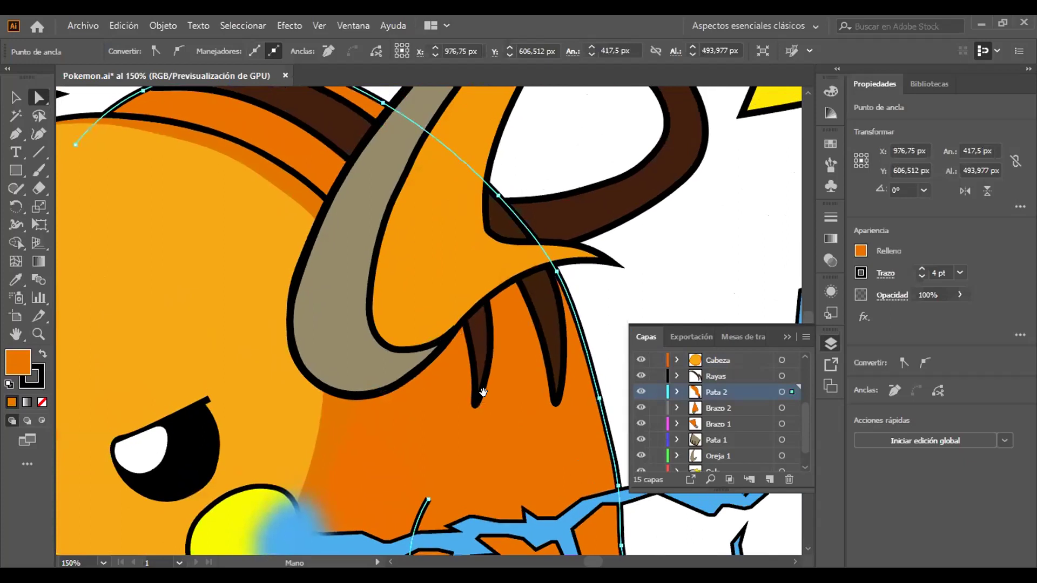
pyautogui.moveTo(334, 479); pyautogui.dragTo(542, 297)
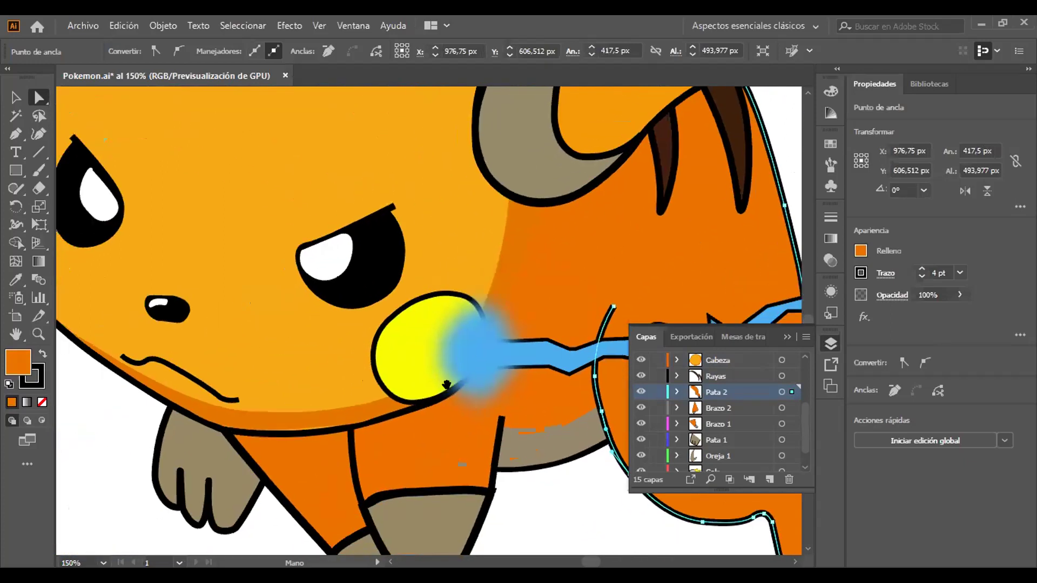
pyautogui.moveTo(298, 422); pyautogui.dragTo(317, 257)
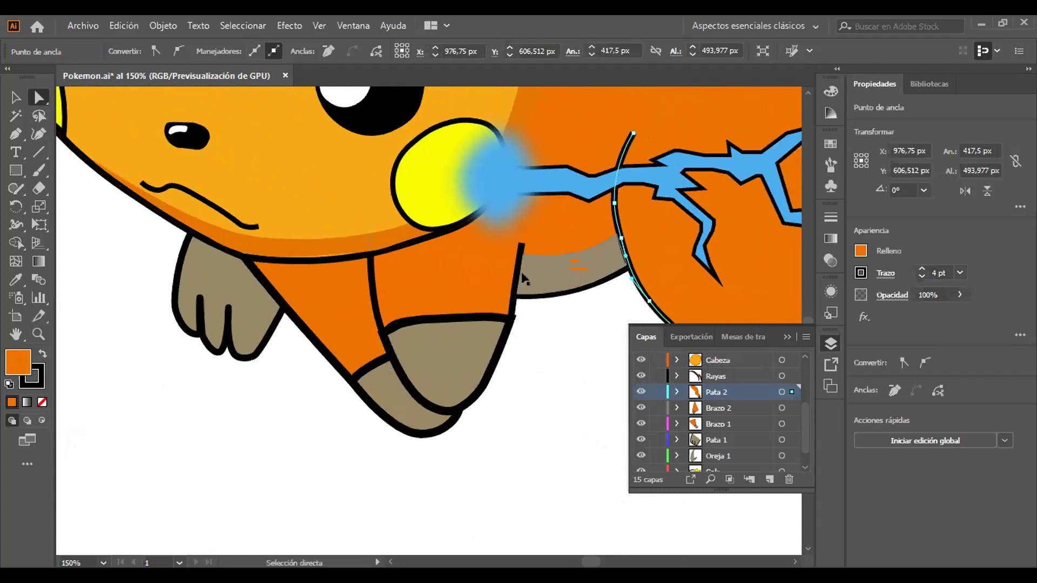
pyautogui.moveTo(308, 236); pyautogui.dragTo(443, 437)
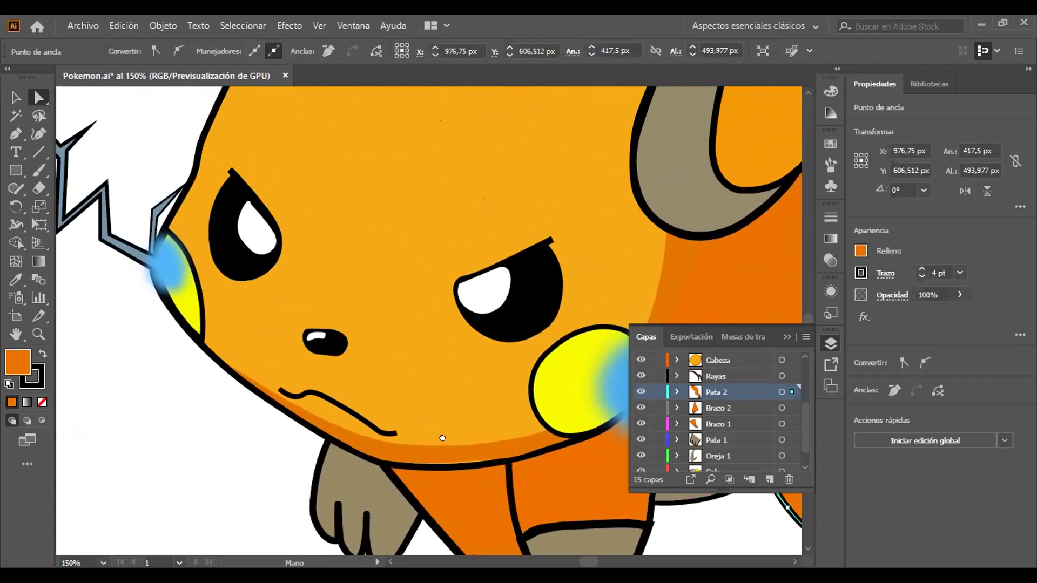
# Select the Oreja 2 outline and examine its anchor points from the lower curl up to the tip.
pyautogui.moveTo(394, 267); pyautogui.dragTo(287, 456)
pyautogui.moveTo(432, 292); pyautogui.dragTo(375, 348)
pyautogui.moveTo(492, 186); pyautogui.dragTo(268, 357)
pyautogui.moveTo(192, 285); pyautogui.dragTo(145, 293)
pyautogui.moveTo(324, 323); pyautogui.dragTo(179, 291)
pyautogui.moveTo(410, 378); pyautogui.dragTo(369, 302)
pyautogui.moveTo(496, 402); pyautogui.dragTo(452, 403)
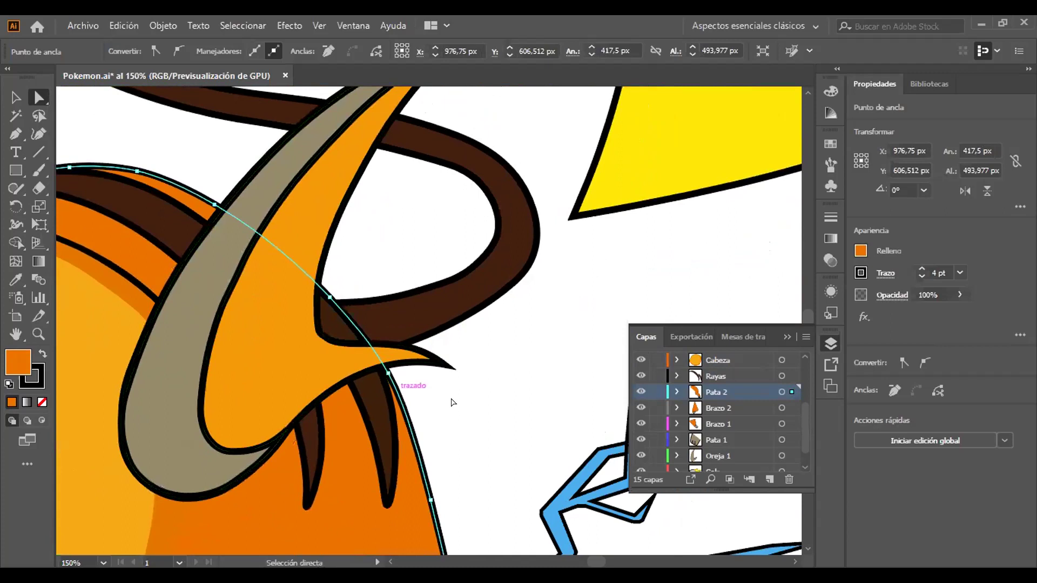
pyautogui.click(429, 362)
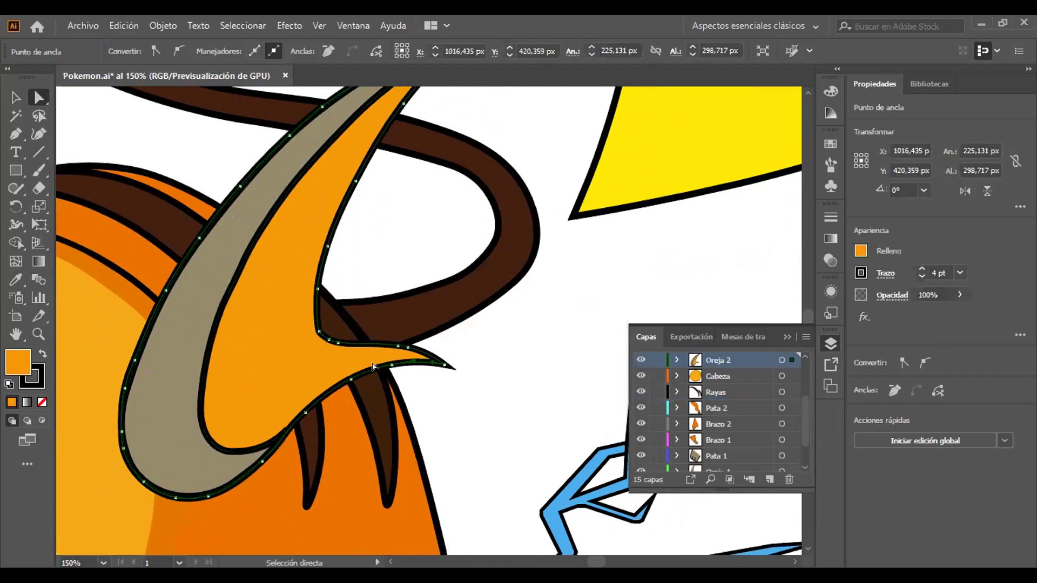
pyautogui.press('space')
pyautogui.moveTo(442, 141); pyautogui.dragTo(516, 293)
pyautogui.moveTo(187, 290); pyautogui.dragTo(340, 205)
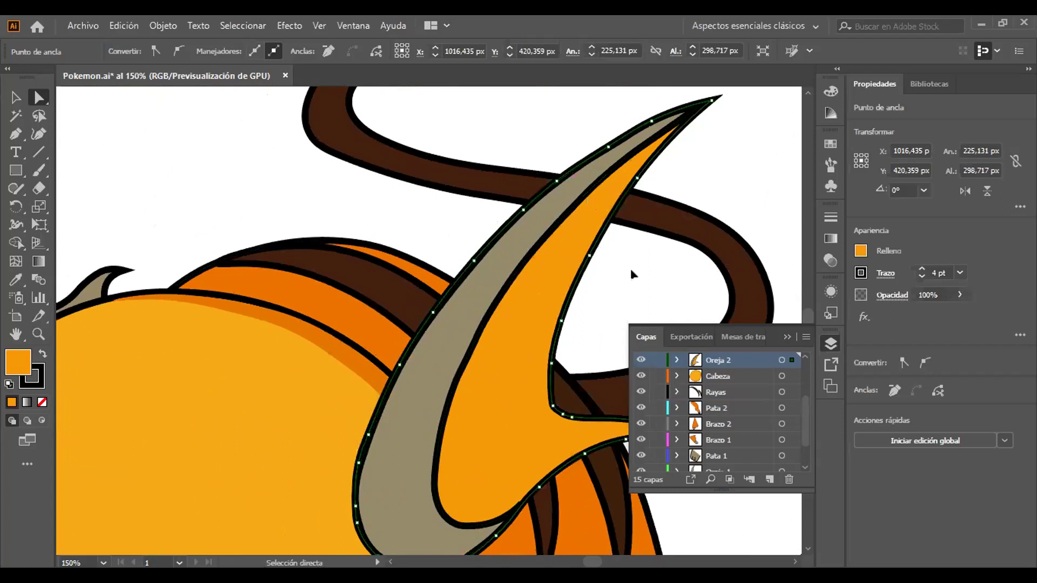
# Select the Oreja 1 outline again, check the stripes behind the second ear, and frame Raichu's head and body.
pyautogui.press('space')
pyautogui.moveTo(231, 174); pyautogui.dragTo(664, 252)
pyautogui.click(359, 265)
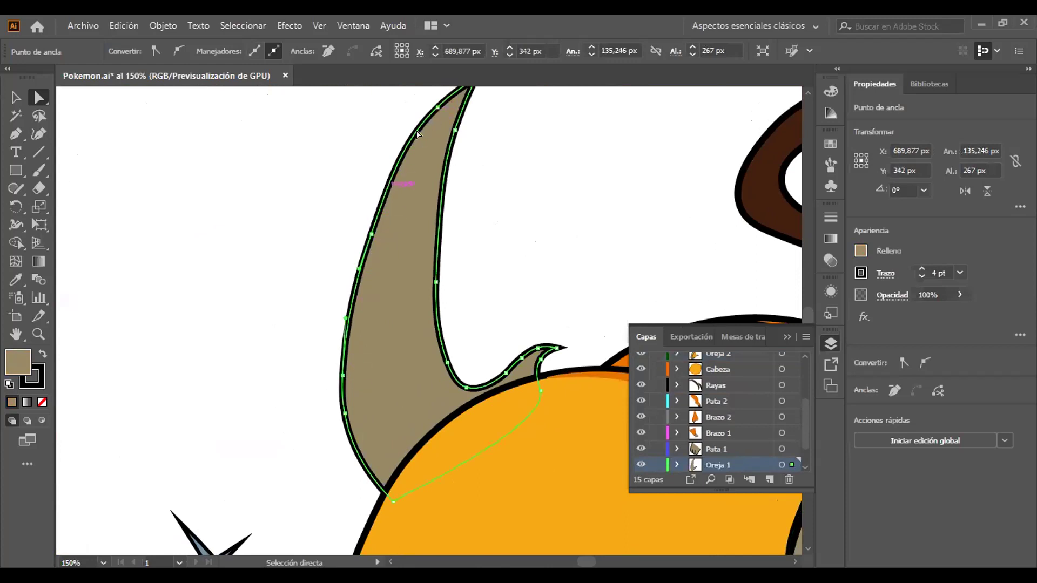
pyautogui.moveTo(491, 275); pyautogui.dragTo(275, 268)
pyautogui.moveTo(424, 327); pyautogui.dragTo(324, 238)
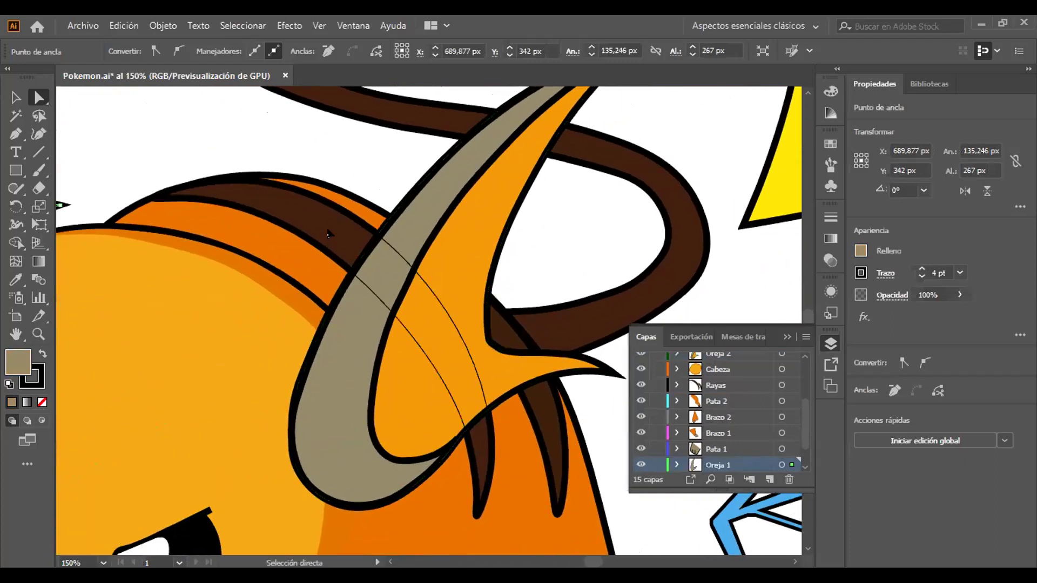
pyautogui.hotkey('ctrl', '-')
pyautogui.hotkey('ctrl', '-')
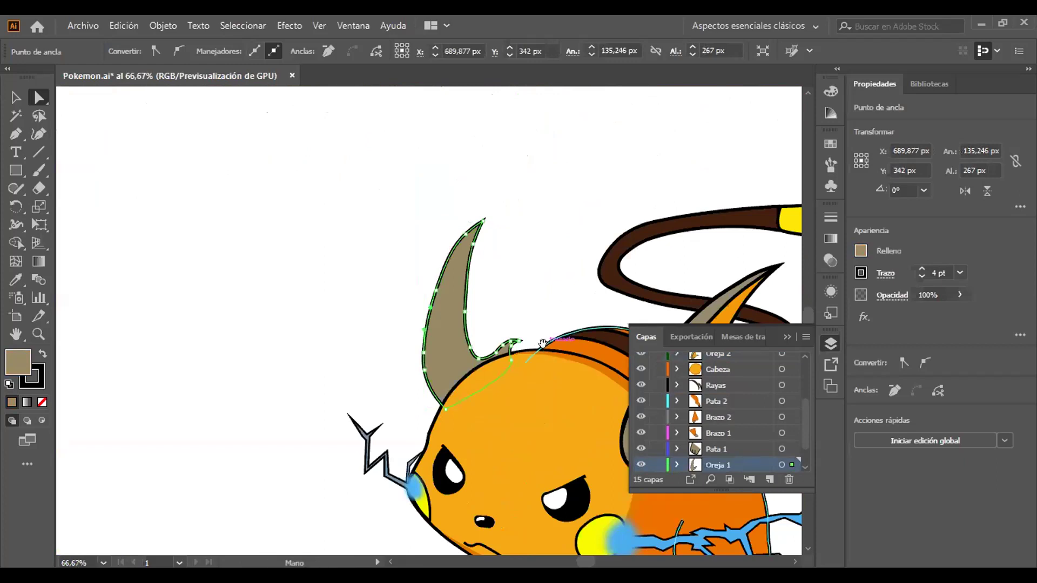
pyautogui.moveTo(536, 340); pyautogui.dragTo(387, 208)
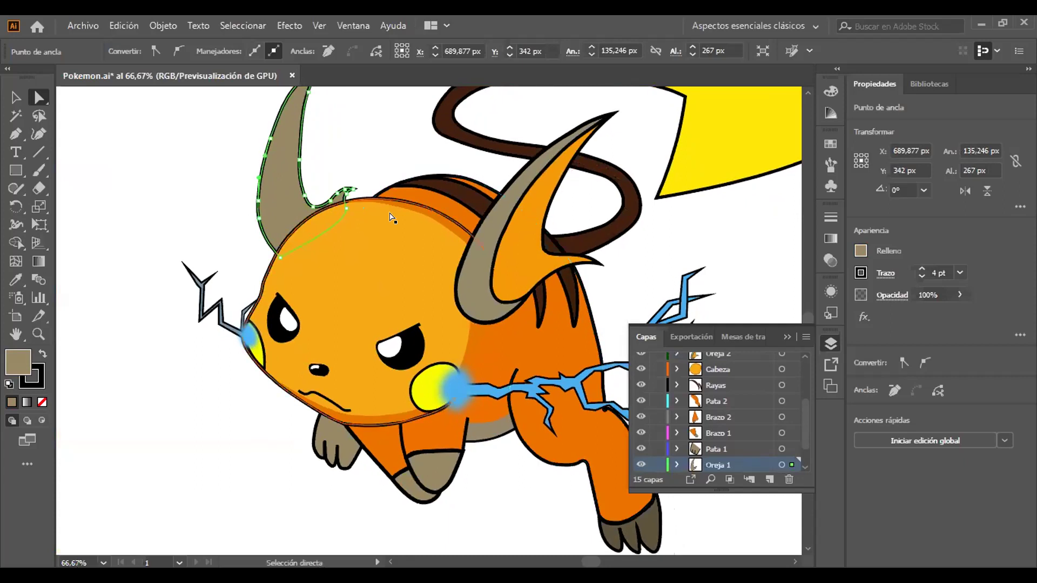